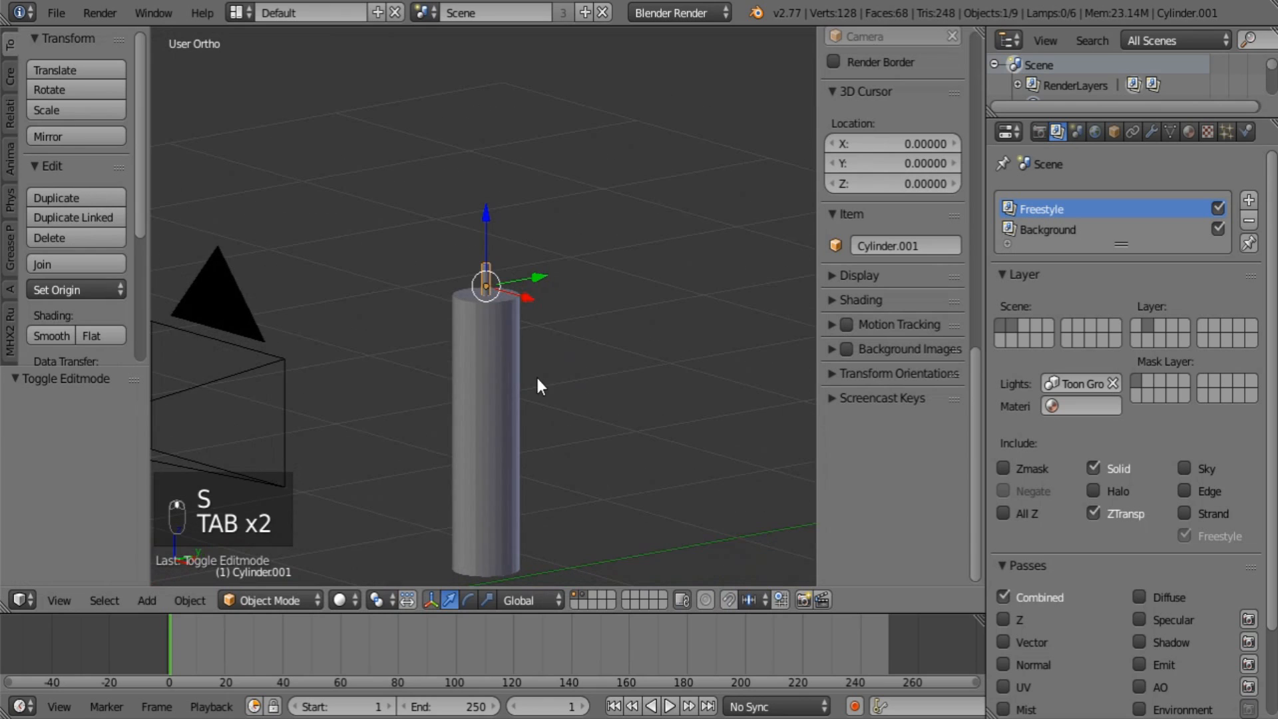
pyautogui.press('a')
pyautogui.press('a')
pyautogui.press('a')
pyautogui.hotkey('shift', 'a')
pyautogui.moveTo(509, 382)
pyautogui.scroll(18, 633, 257)
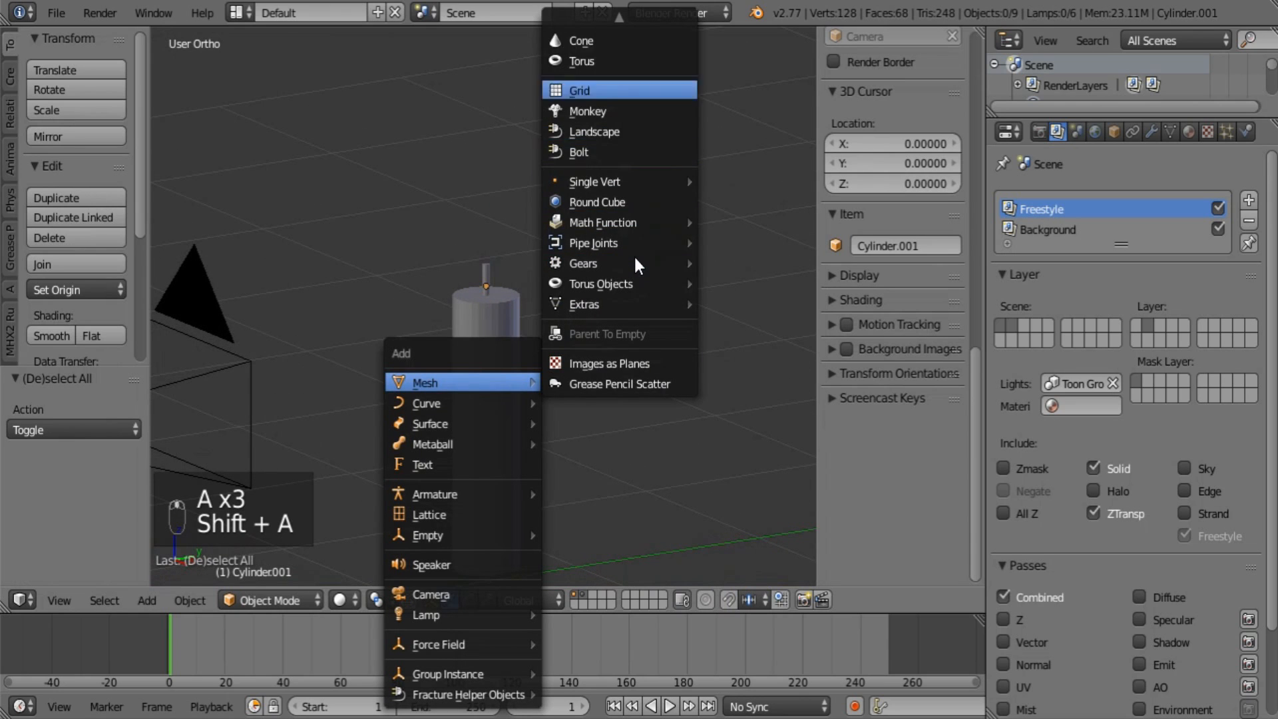
pyautogui.scroll(-1, 633, 254)
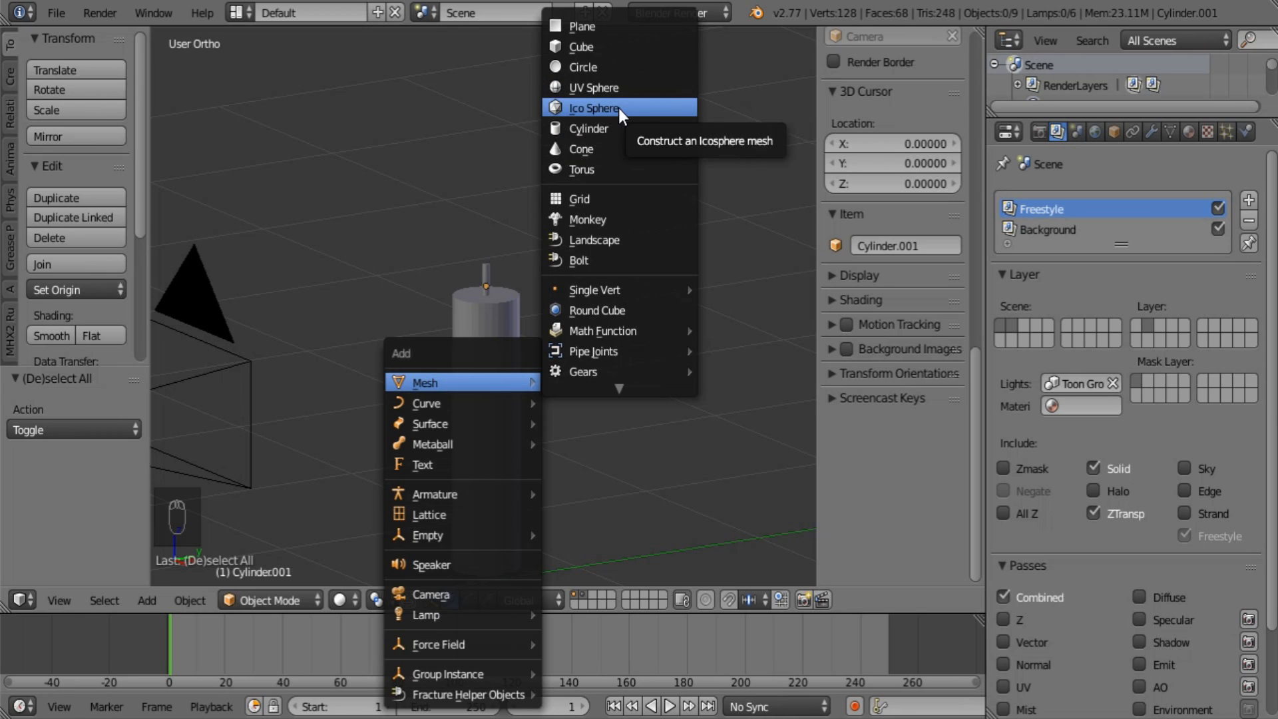
pyautogui.click(617, 149)
pyautogui.scroll(-3, 331, 417)
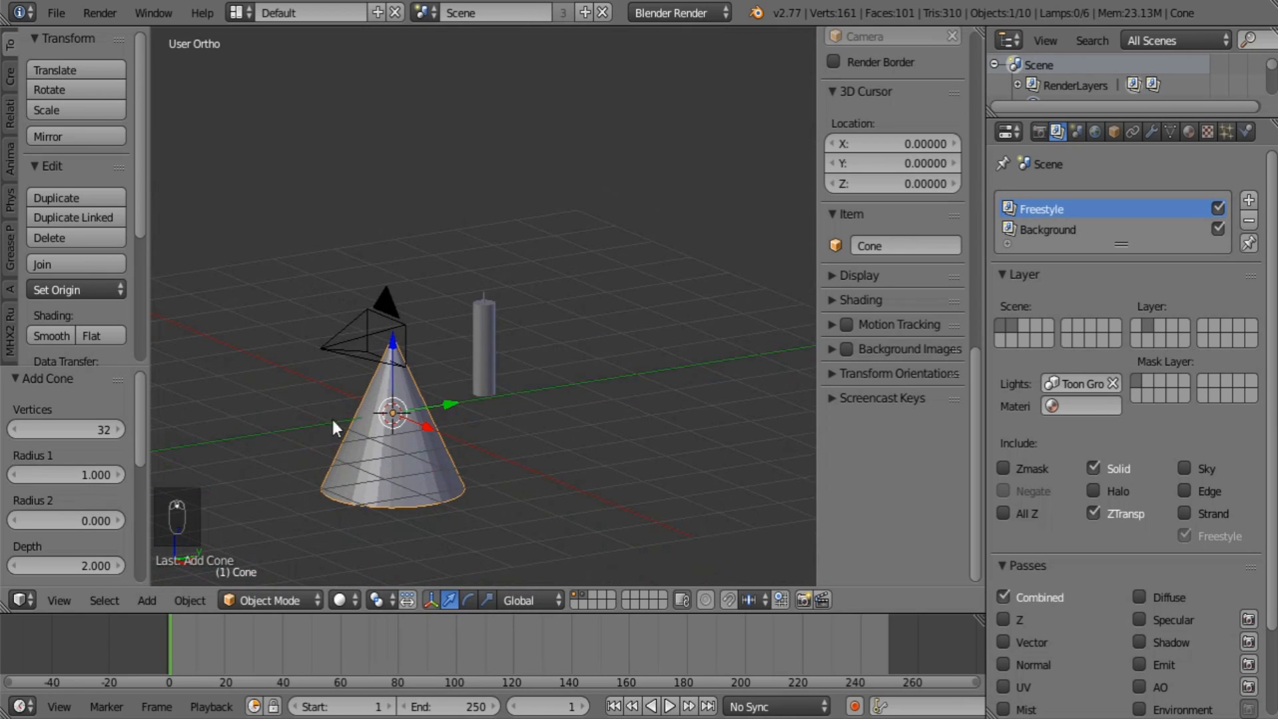
pyautogui.moveTo(537, 400); pyautogui.dragTo(165, 345)
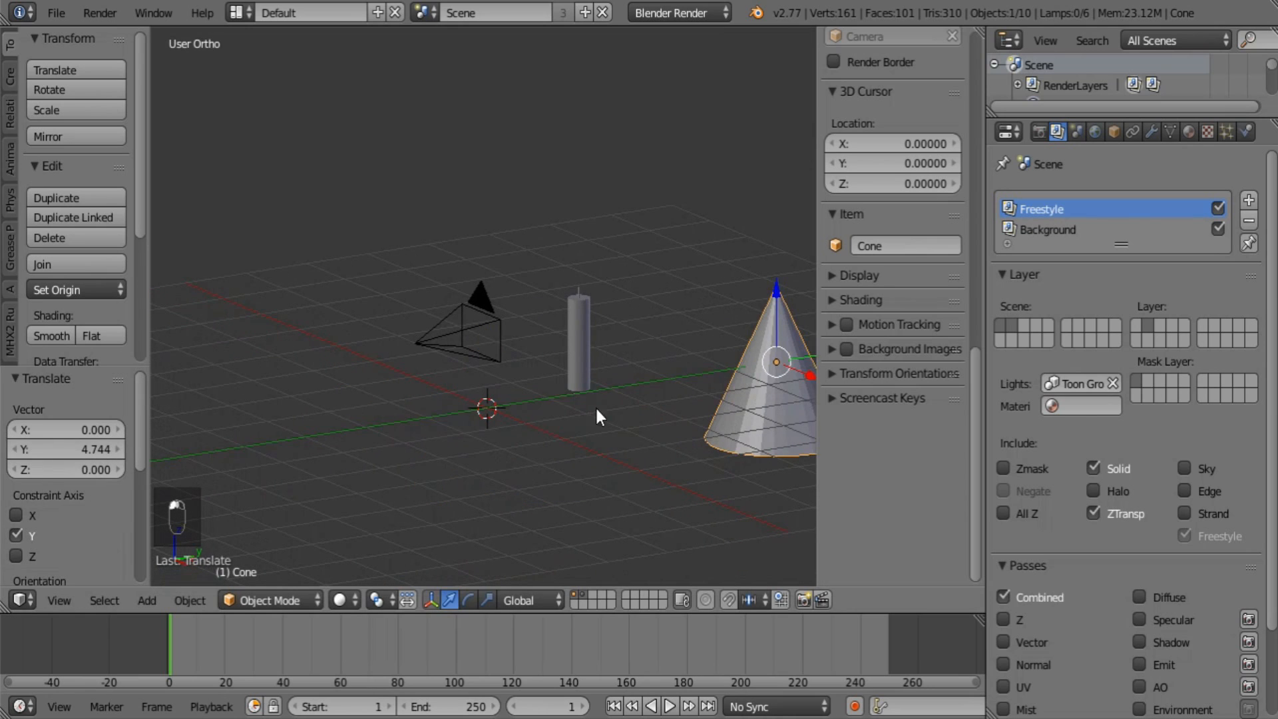
pyautogui.press('KP_Decimal')
pyautogui.moveTo(606, 455); pyautogui.dragTo(596, 453, button='middle')
pyautogui.press('x')
pyautogui.click(526, 399)
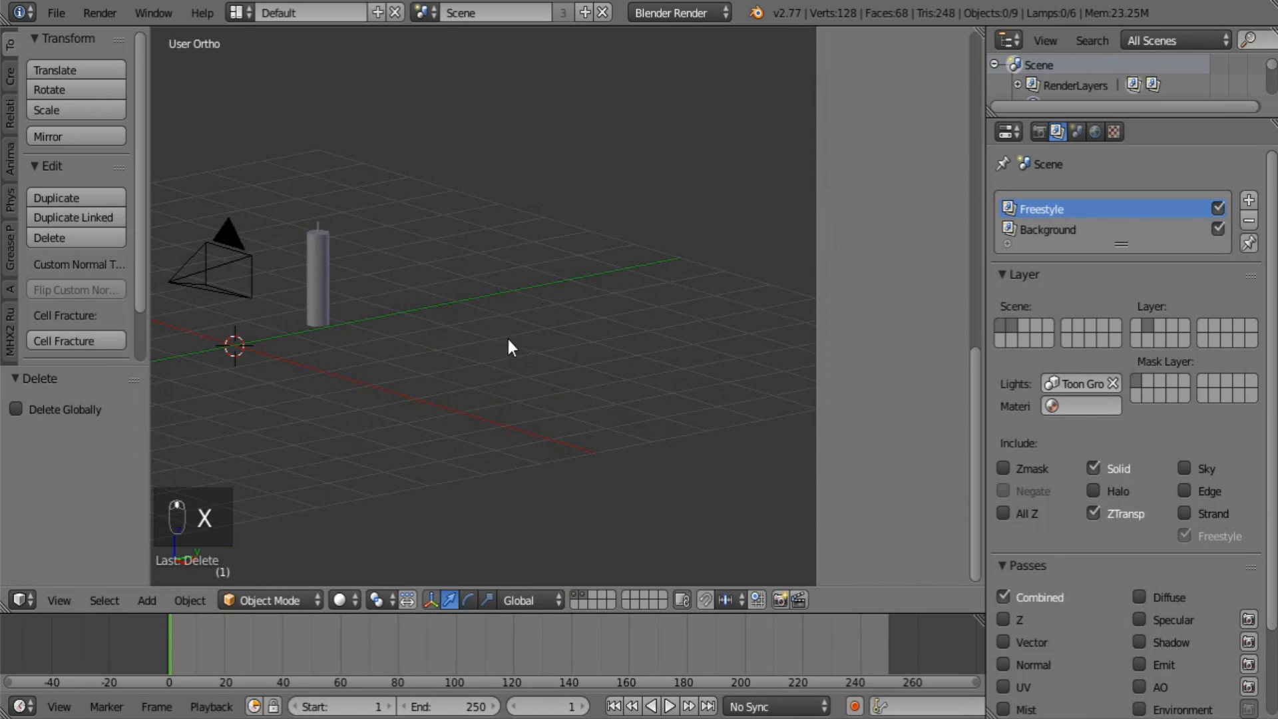
# Add a cone mesh with 8 vertices and move it about 5.33 units along Y, clear of the candle.
pyautogui.hotkey('shift', 'a')
pyautogui.moveTo(521, 335)
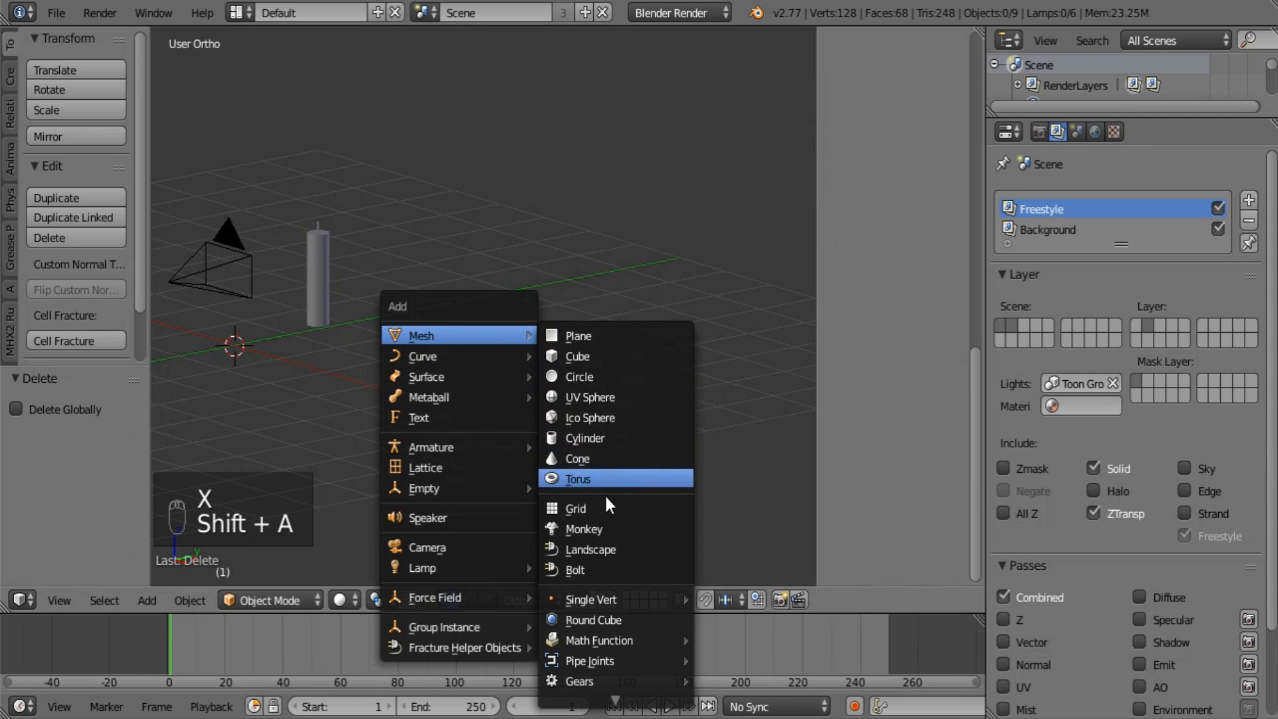
pyautogui.click(601, 460)
pyautogui.moveTo(85, 432); pyautogui.dragTo(82, 429)
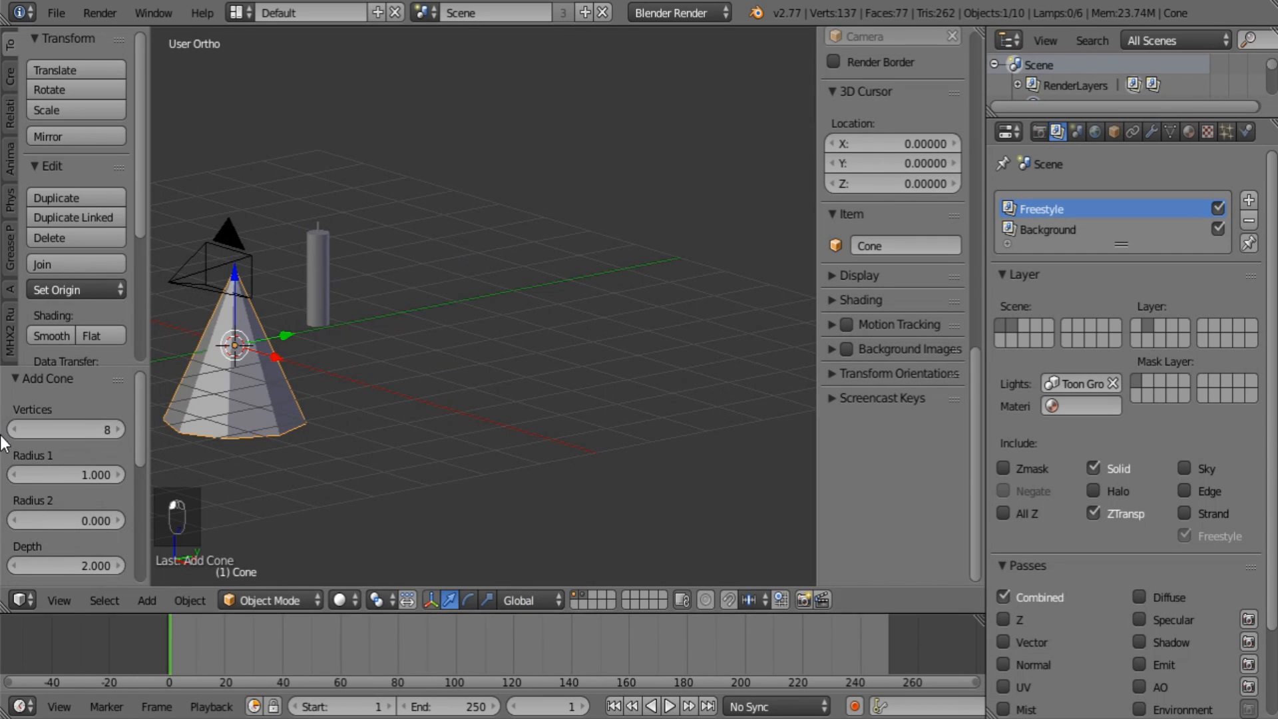
pyautogui.press('g')
pyautogui.press('y')
pyautogui.click(579, 130)
# In Edit Mode, extrude the cone's base face downward twice and scale the lowest face to about 0.68.
pyautogui.moveTo(579, 131); pyautogui.dragTo(512, 397, button='middle')
pyautogui.press('Tab')
pyautogui.rightClick(465, 366)
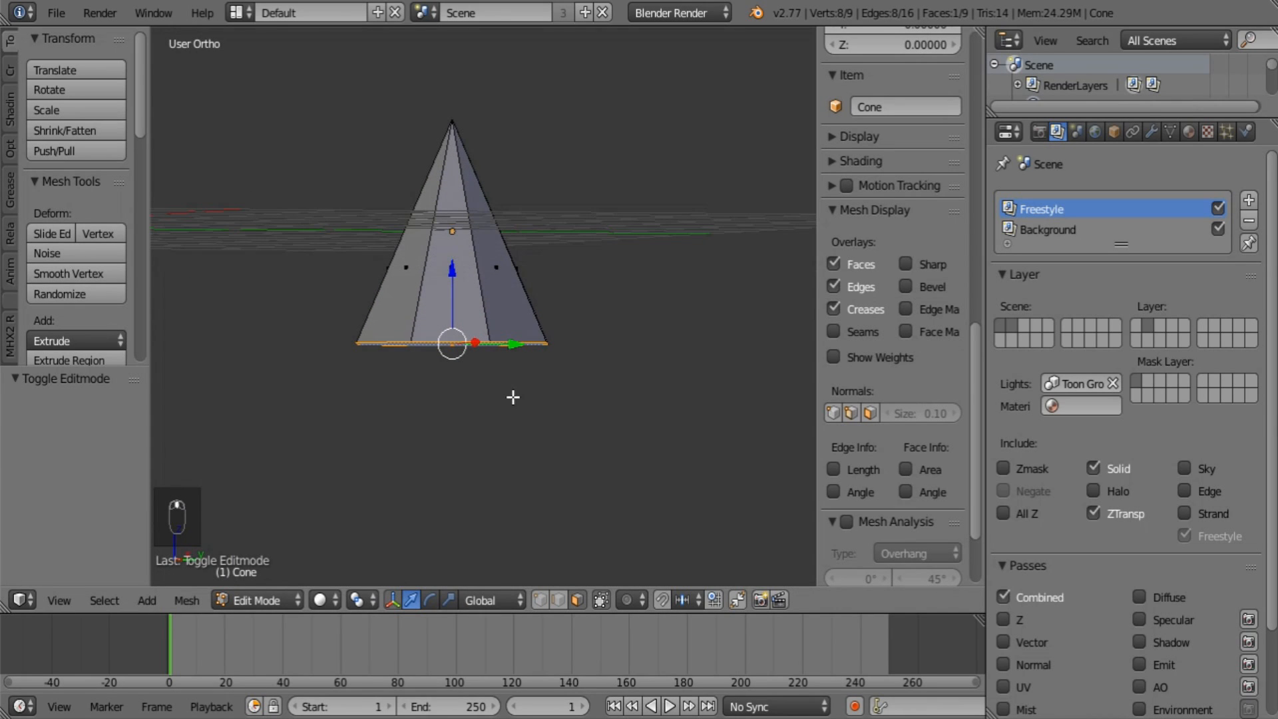
pyautogui.press('e')
pyautogui.click(516, 433)
pyautogui.press('e')
pyautogui.press('s')
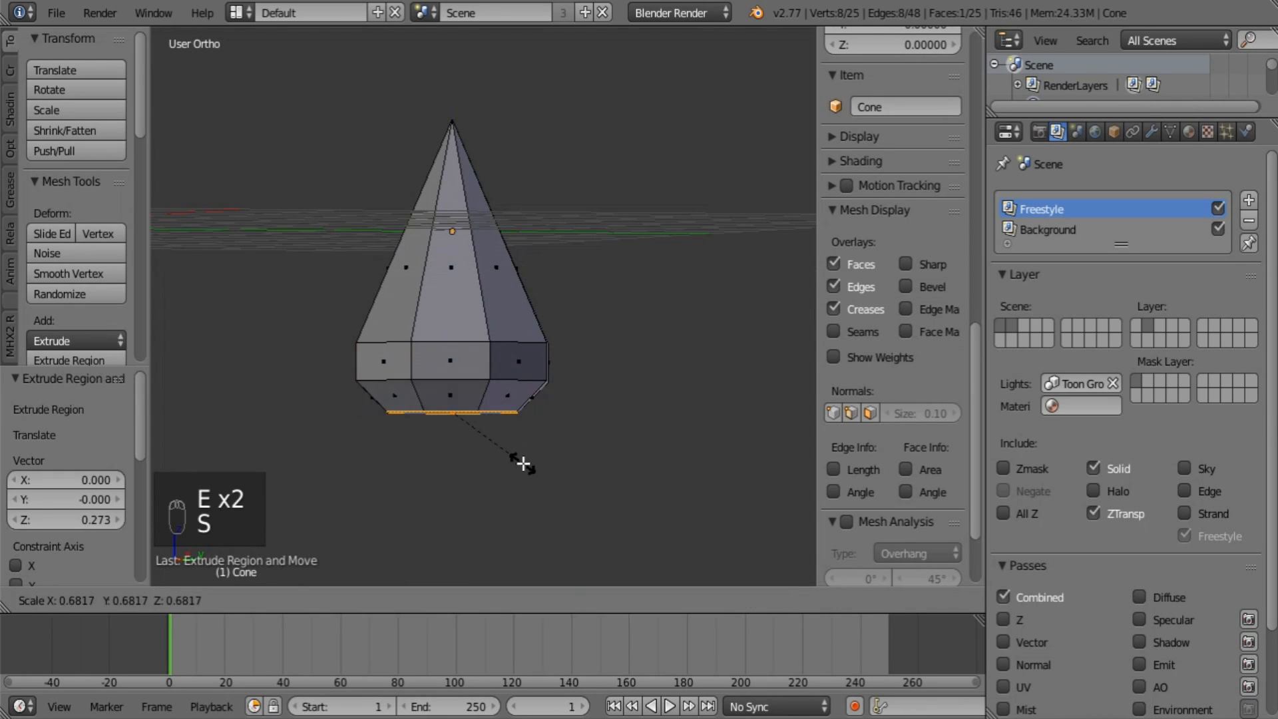
pyautogui.click(523, 463)
# Lower the base face by about 0.07 and the lower edge loop by about 0.15 along Z, and raise the upper edge loop.
pyautogui.press('g')
pyautogui.press('z')
pyautogui.click(626, 448)
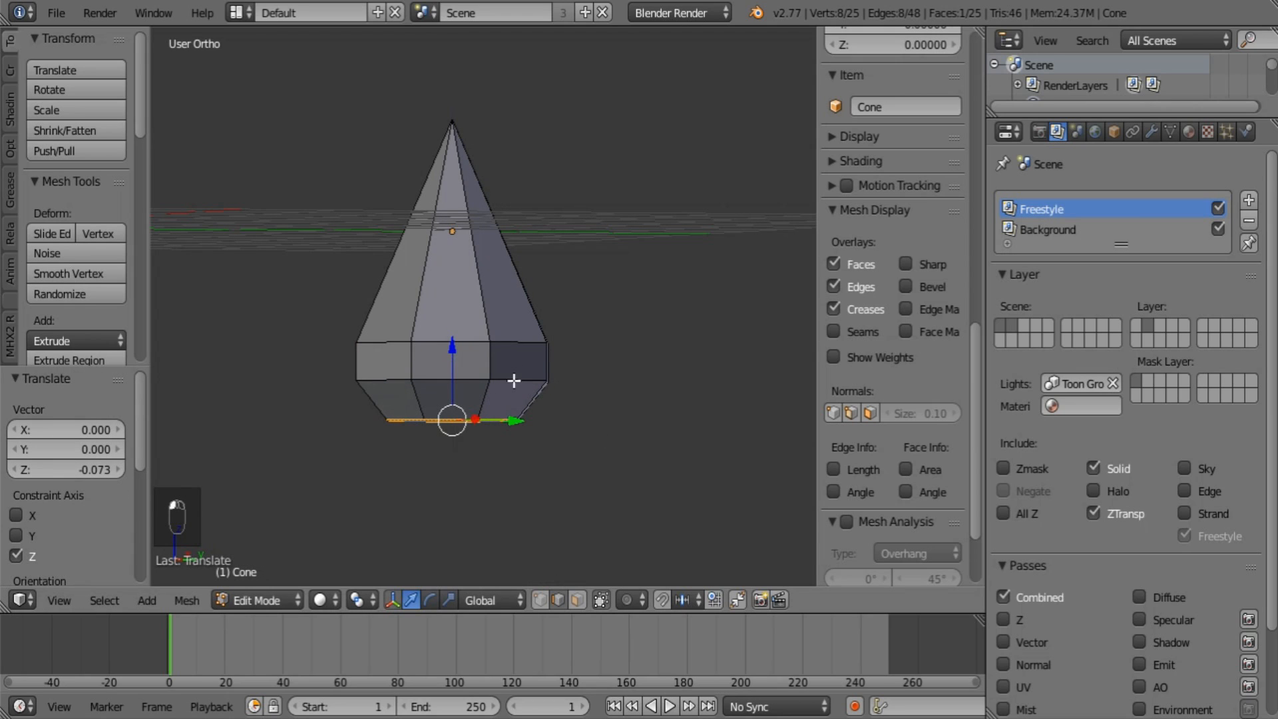
pyautogui.keyDown('alt'); pyautogui.rightClick(514, 381); pyautogui.keyUp('alt')
pyautogui.press('g')
pyautogui.press('z')
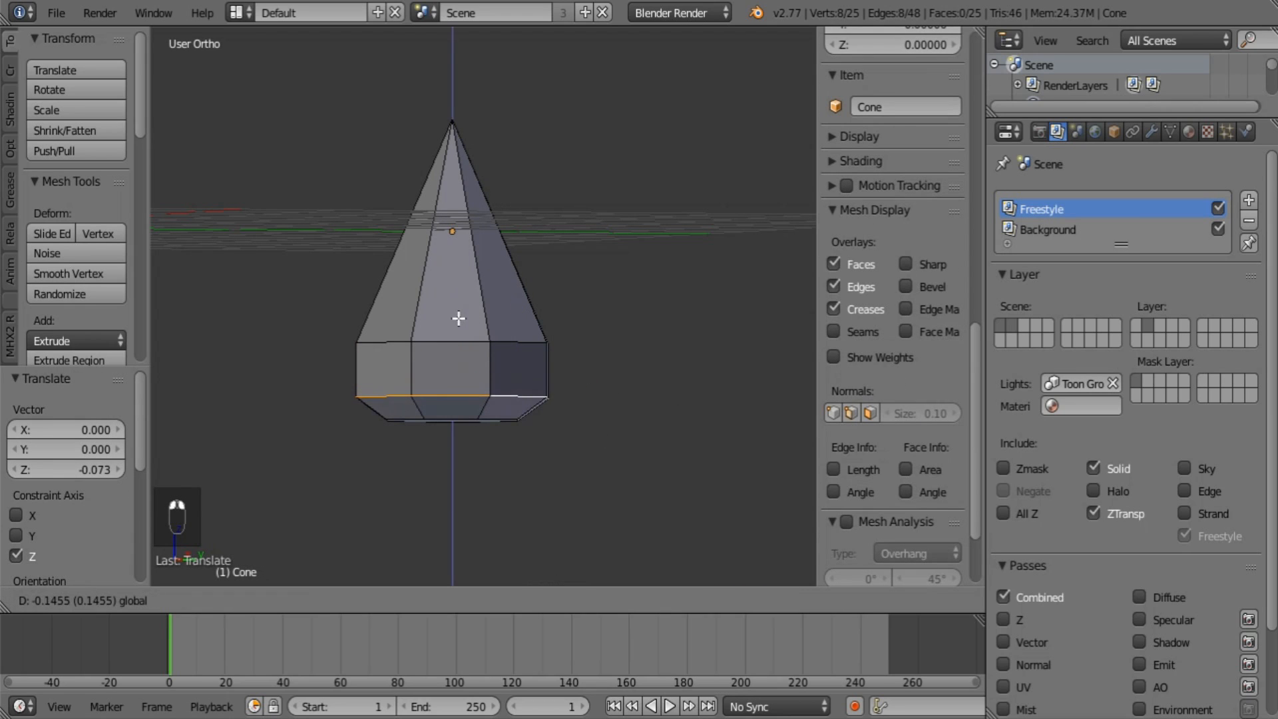
pyautogui.click(458, 326)
pyautogui.press('g')
pyautogui.press('z')
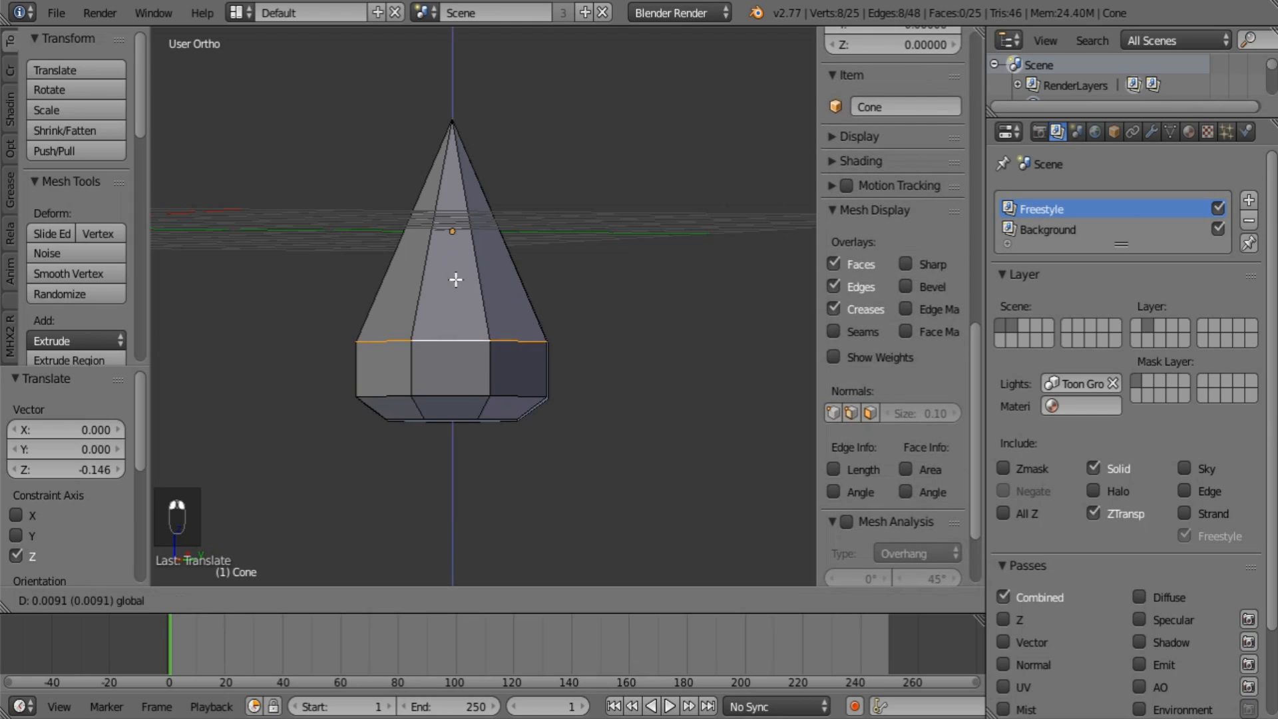
pyautogui.click(542, 357)
# Switch to face selection and move the teardrop's bottom face along Z to refine its rounded base.
pyautogui.press('Tab')
pyautogui.scroll(-3, 581, 397)
pyautogui.moveTo(582, 390); pyautogui.dragTo(145, 341, button='middle')
pyautogui.scroll(3, 451, 390)
pyautogui.press('Tab')
pyautogui.click(577, 600)
pyautogui.rightClick(462, 377)
pyautogui.press('g')
pyautogui.press('z')
pyautogui.click(462, 331)
# Return to Object Mode and apply smooth shading to the teardrop mesh.
pyautogui.press('Tab')
pyautogui.click(66, 328)
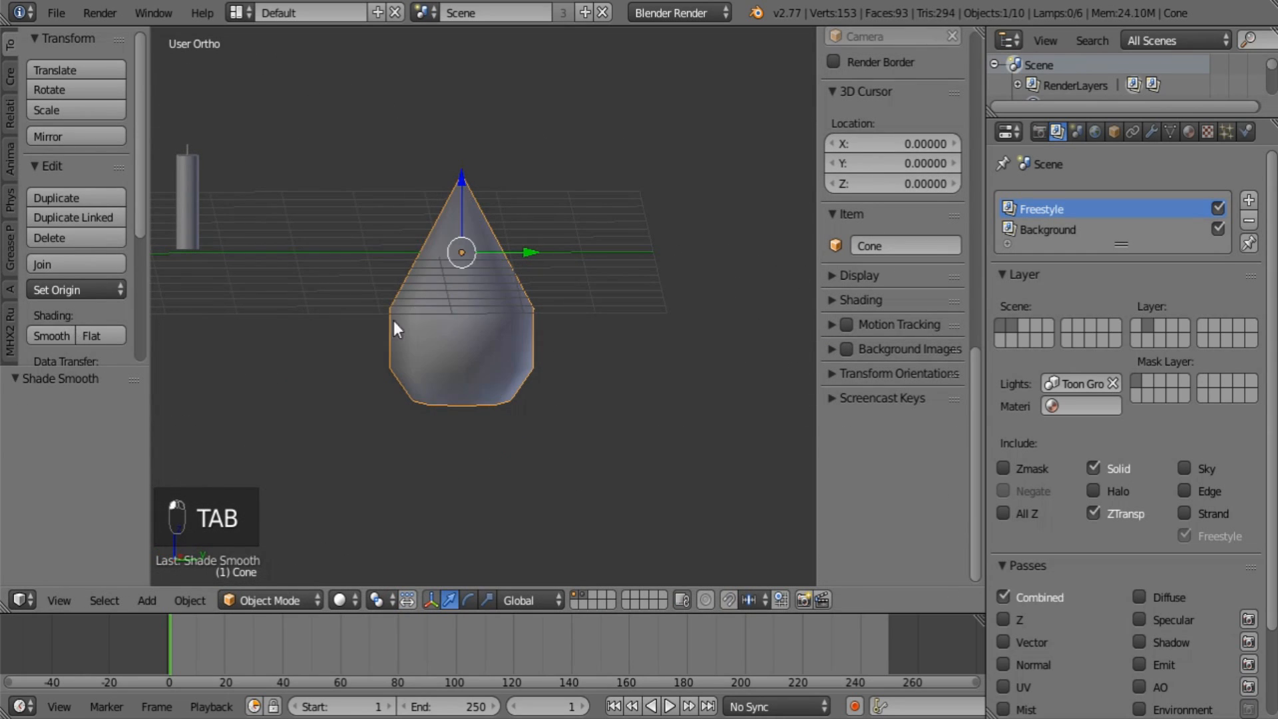
pyautogui.moveTo(393, 321); pyautogui.dragTo(492, 332, button='middle')
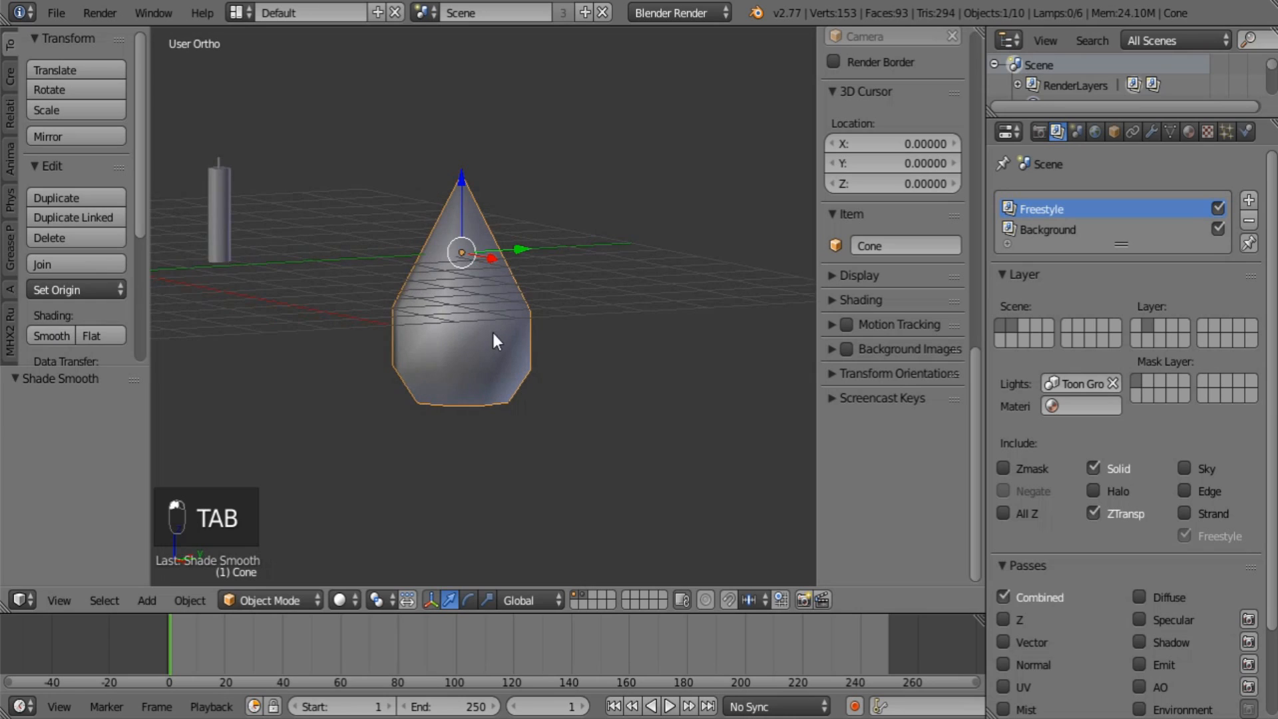
# Create a new material for the teardrop and name it Flame.
pyautogui.click(1188, 131)
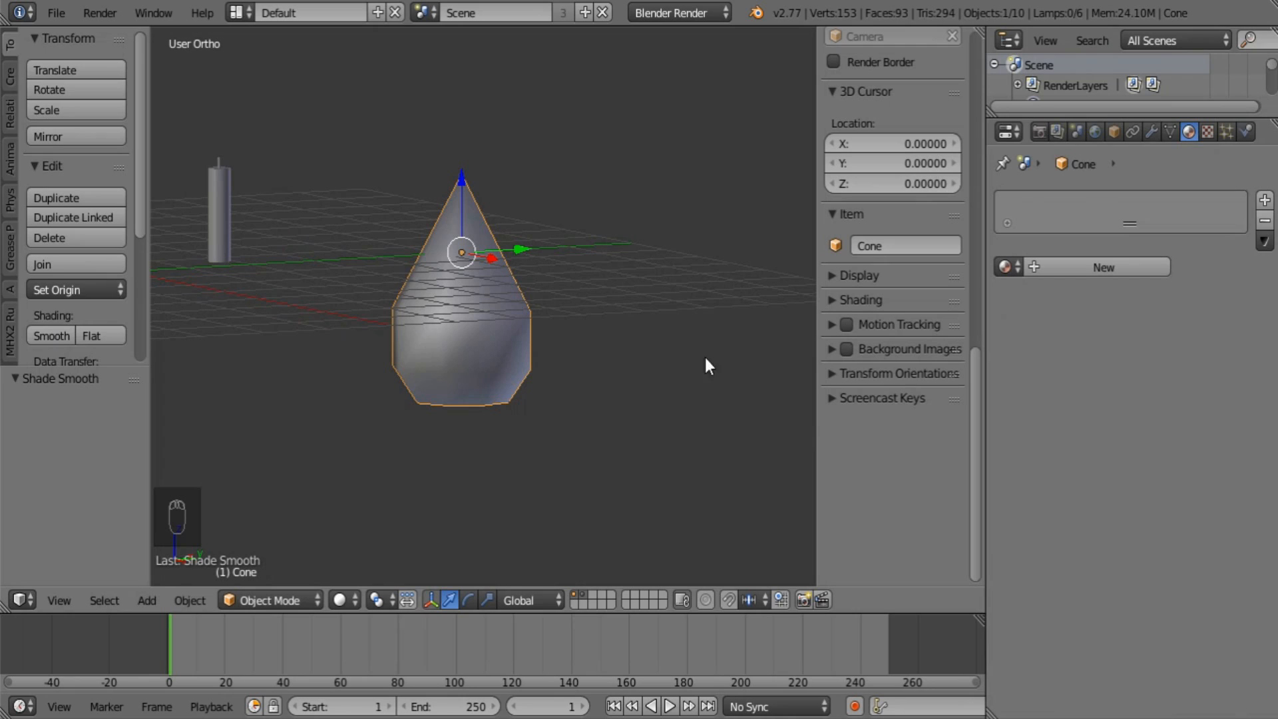
pyautogui.click(1058, 267)
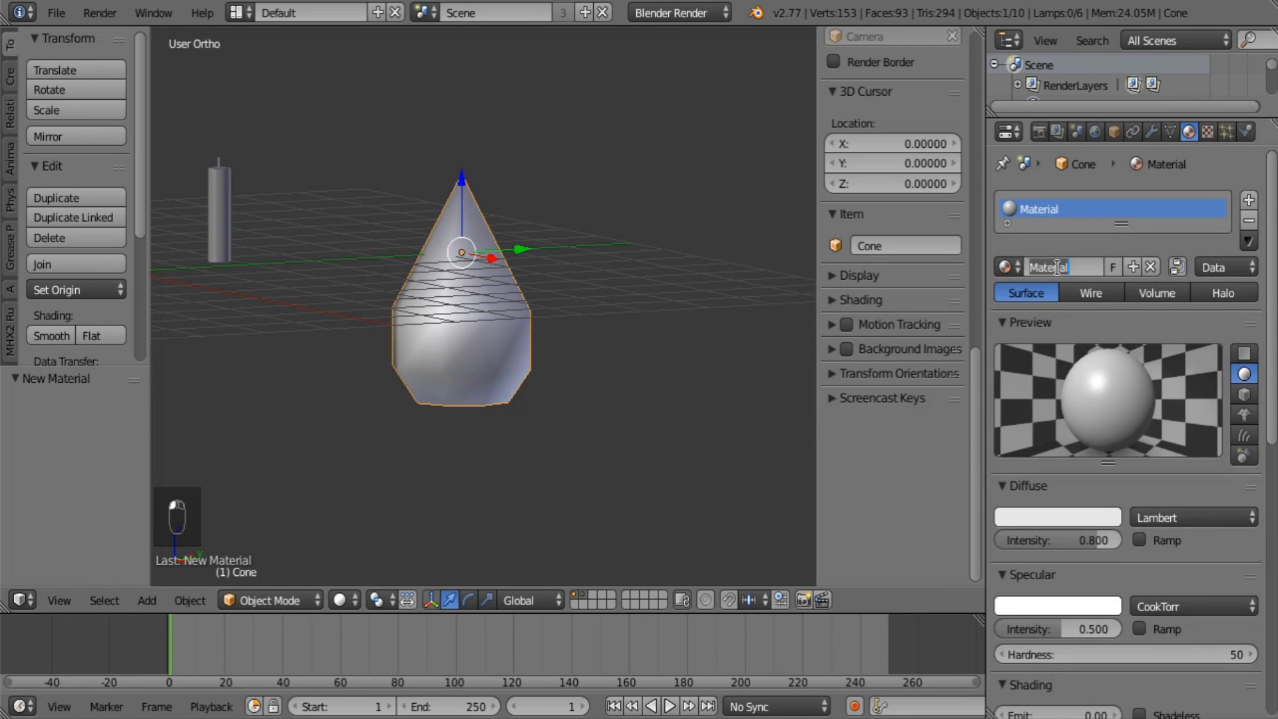
pyautogui.write('Flame')
pyautogui.press('Return')
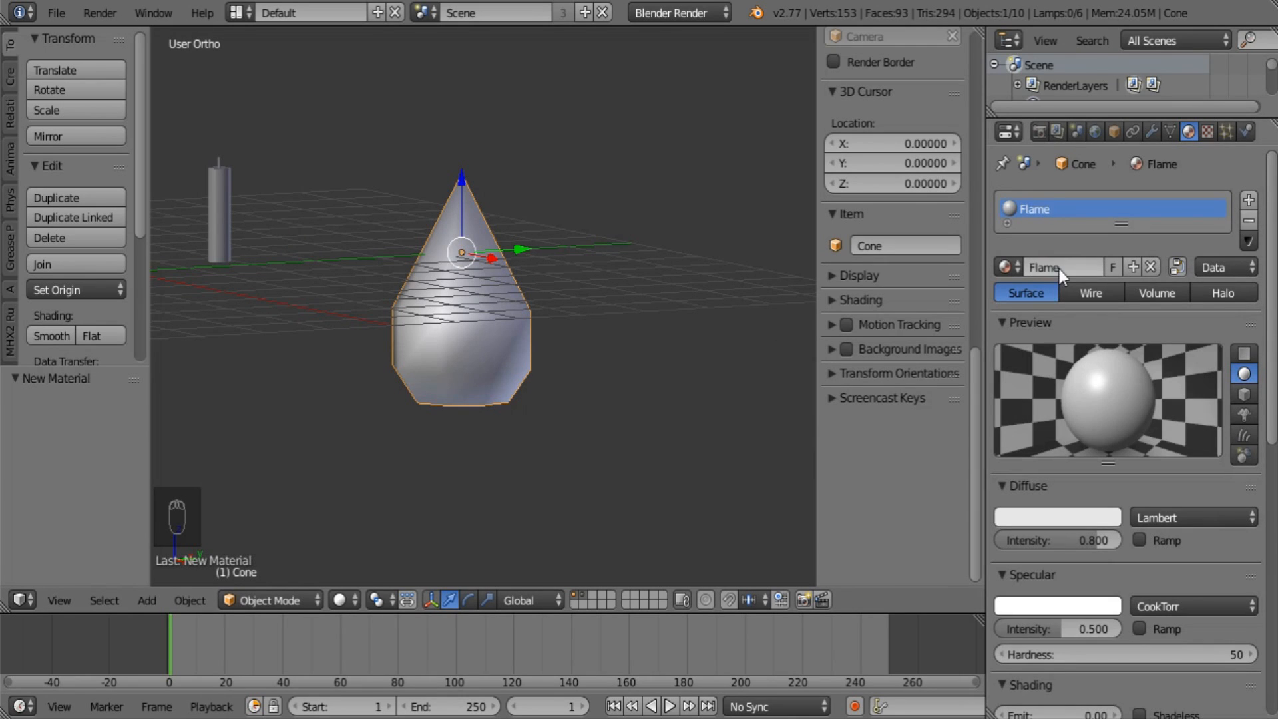
# Rename the teardrop object as Flame.
pyautogui.click(1114, 131)
pyautogui.click(1087, 200)
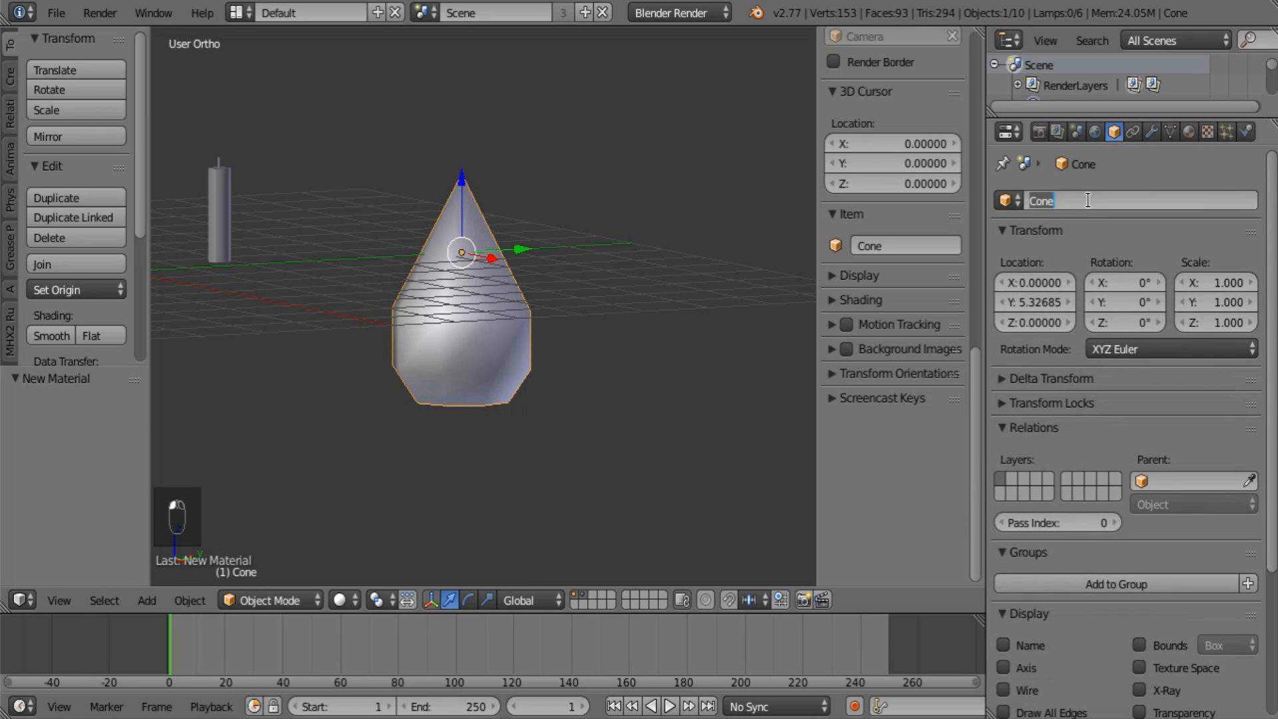
pyautogui.write('Dlame')
pyautogui.press('Return')
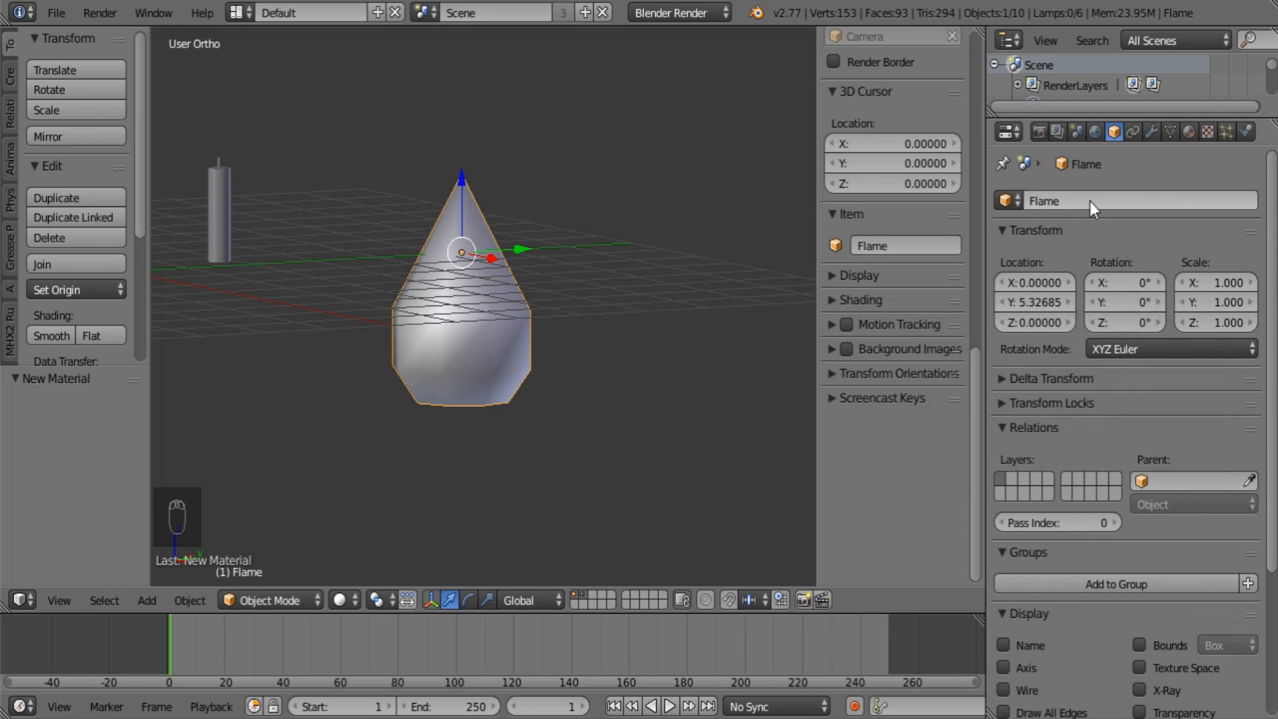
# Make the Flame material shadeless with diffuse intensity 1.000 and an orange diffuse colour of R 1.000, G 0.165, B 0.018.
pyautogui.click(1190, 131)
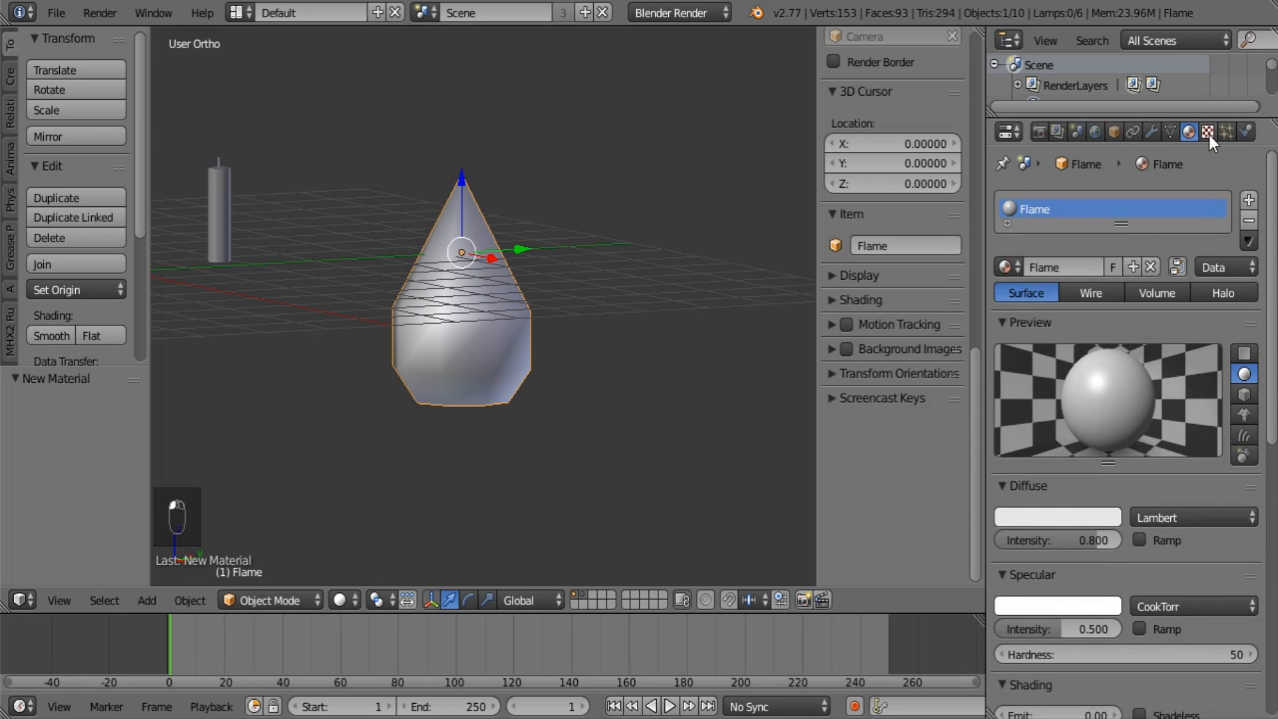
pyautogui.moveTo(1082, 545); pyautogui.dragTo(1131, 559)
pyautogui.scroll(-5, 1136, 564)
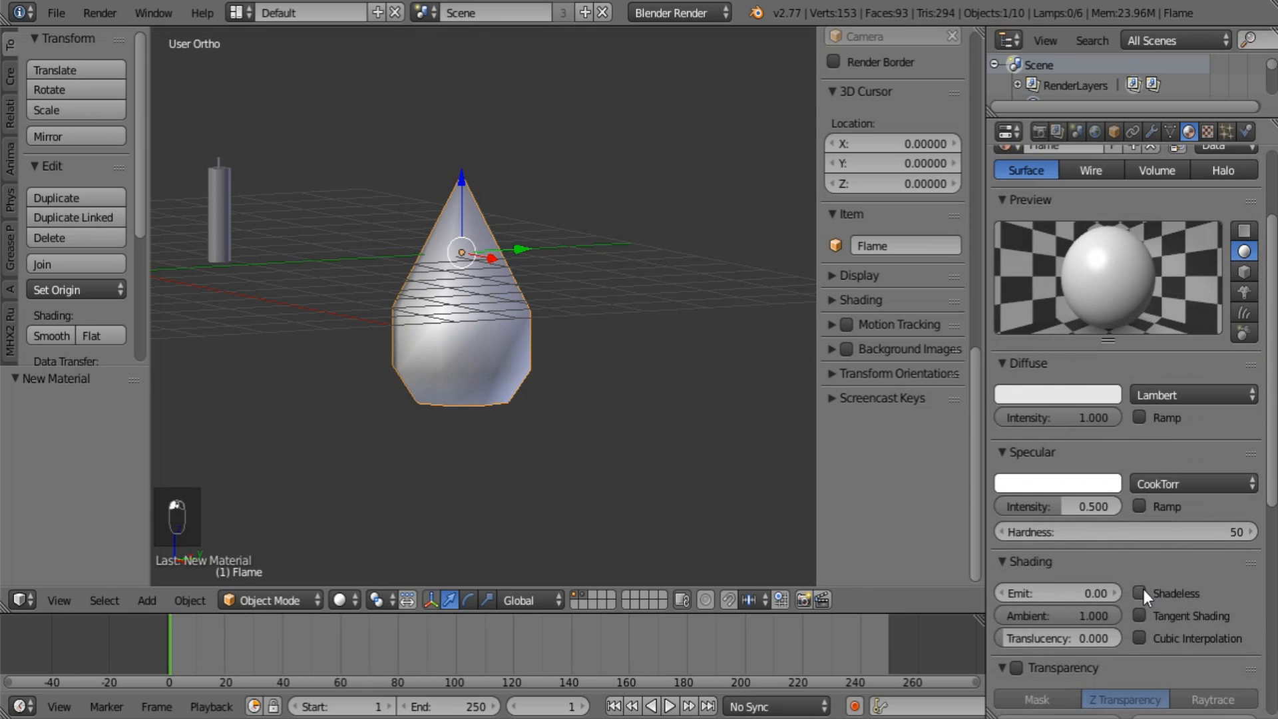
pyautogui.click(1139, 591)
pyautogui.click(1108, 396)
pyautogui.moveTo(1107, 134); pyautogui.dragTo(1107, 123)
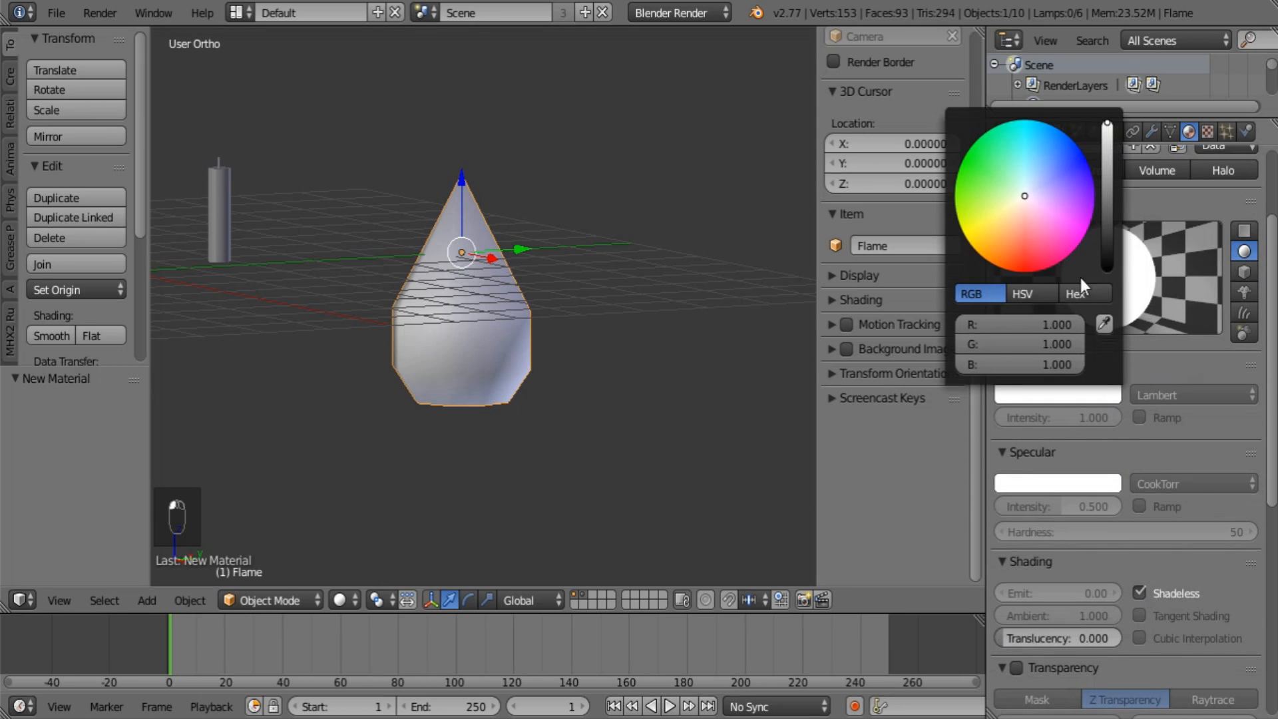
pyautogui.moveTo(1017, 220); pyautogui.dragTo(1003, 257)
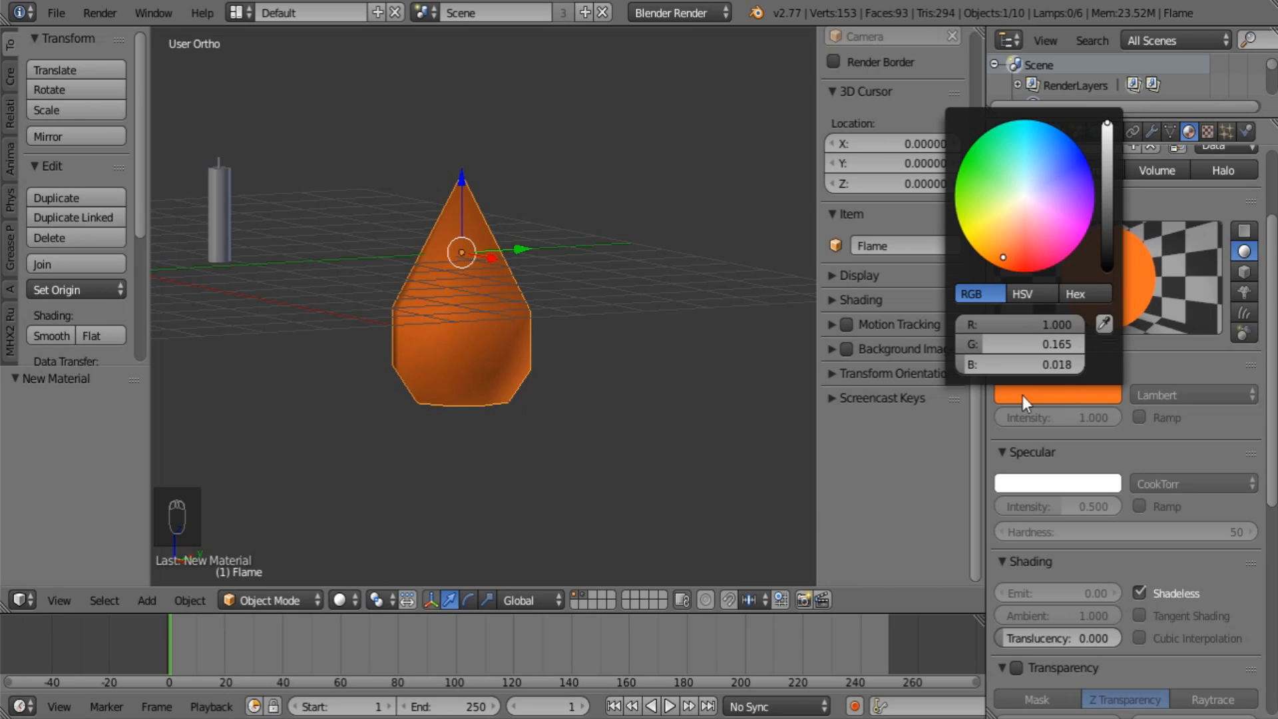
# Add a Blend texture to the Flame material and name it Normal color.
pyautogui.click(1208, 132)
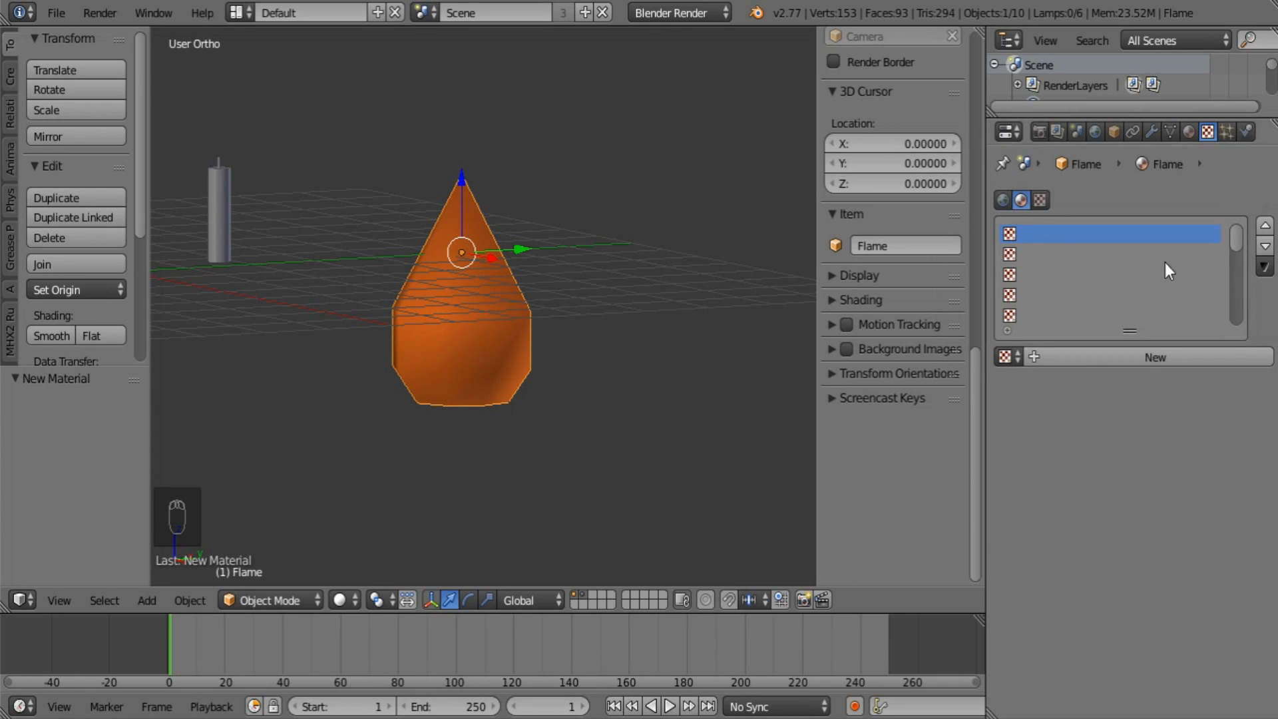
pyautogui.click(1100, 358)
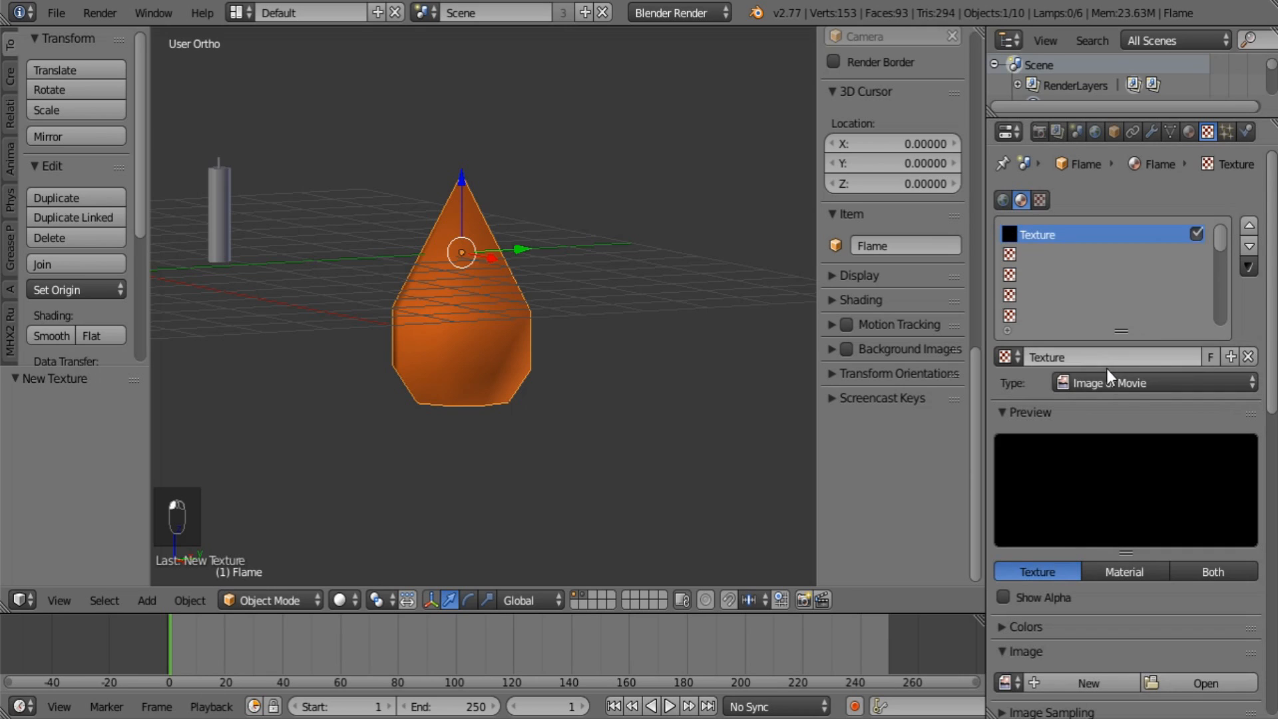
pyautogui.click(1109, 384)
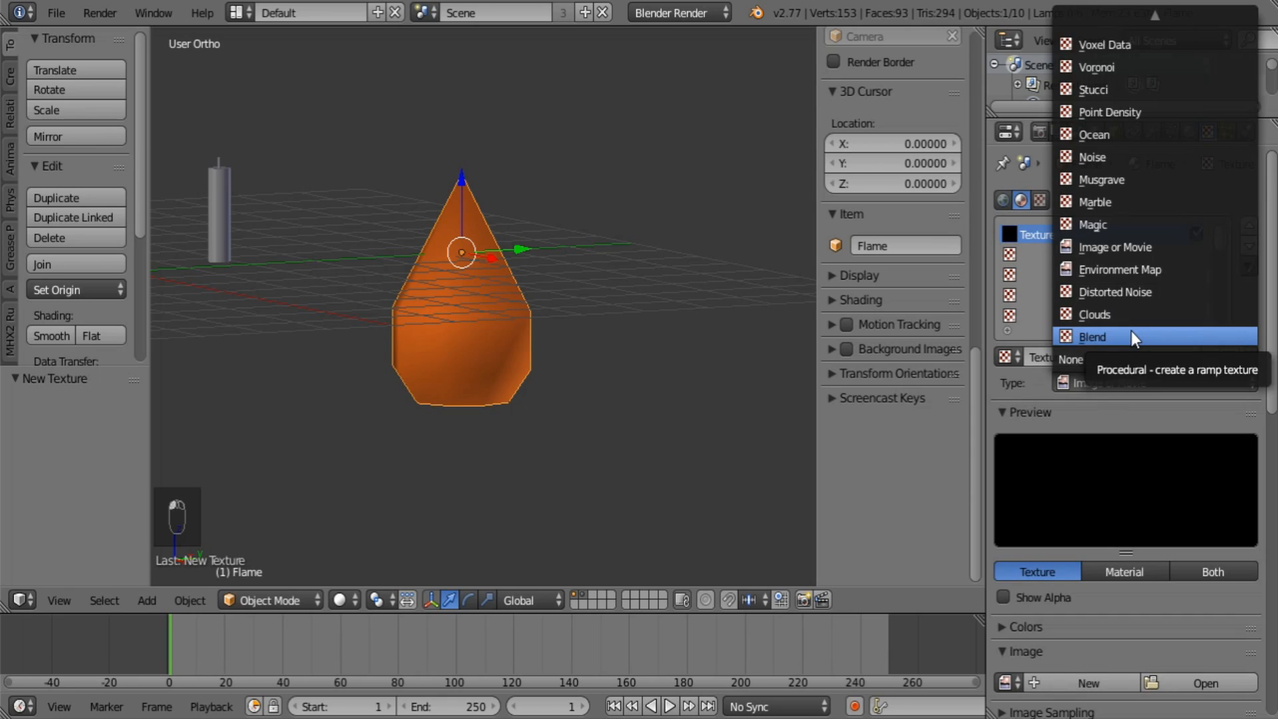
pyautogui.click(1131, 336)
pyautogui.click(1108, 360)
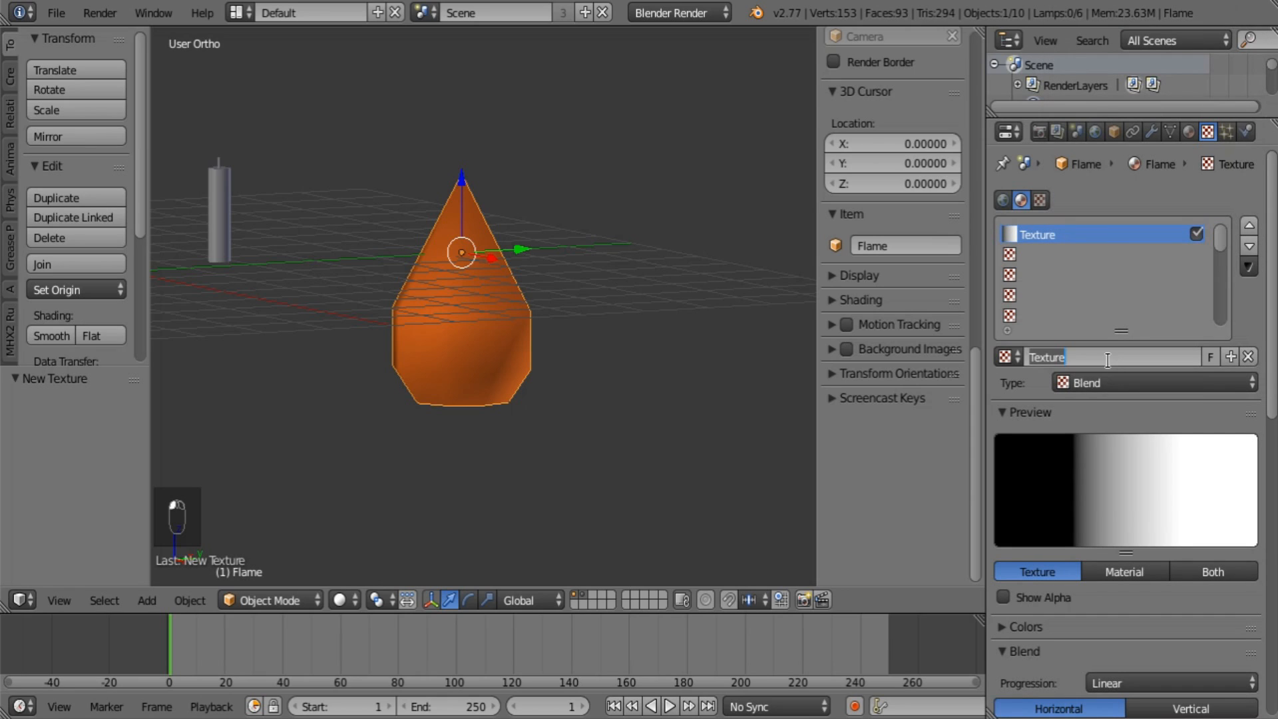
pyautogui.write('Normal color')
pyautogui.press('Return')
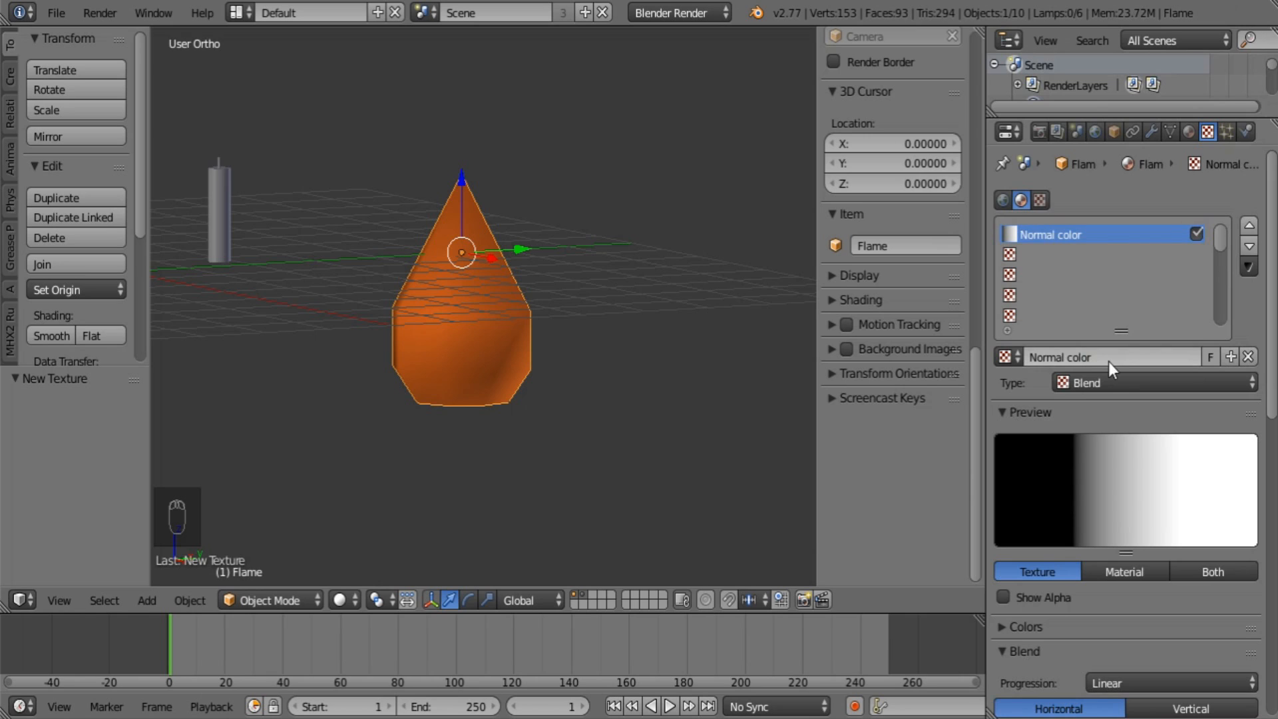
# Set the texture's mapping coordinates to Normal and its first projection axis to Z.
pyautogui.scroll(-6, 1131, 465)
pyautogui.scroll(-4, 1121, 541)
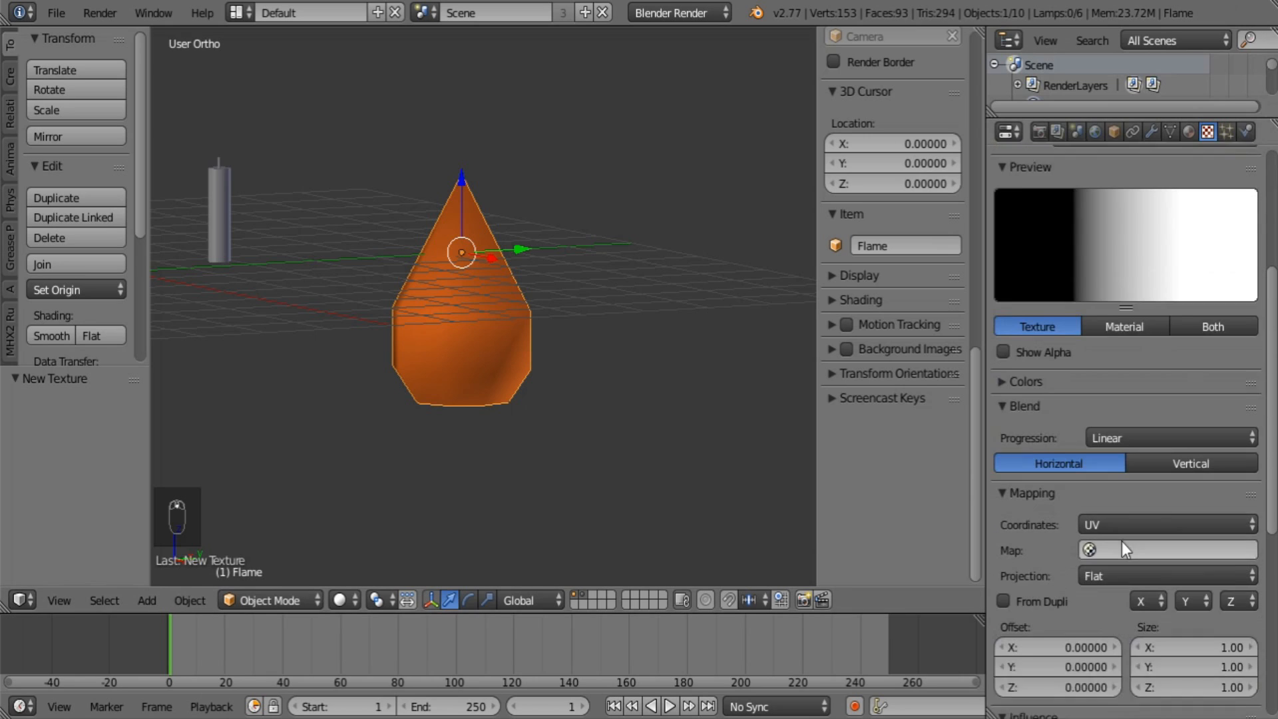
pyautogui.click(1123, 486)
pyautogui.click(1149, 319)
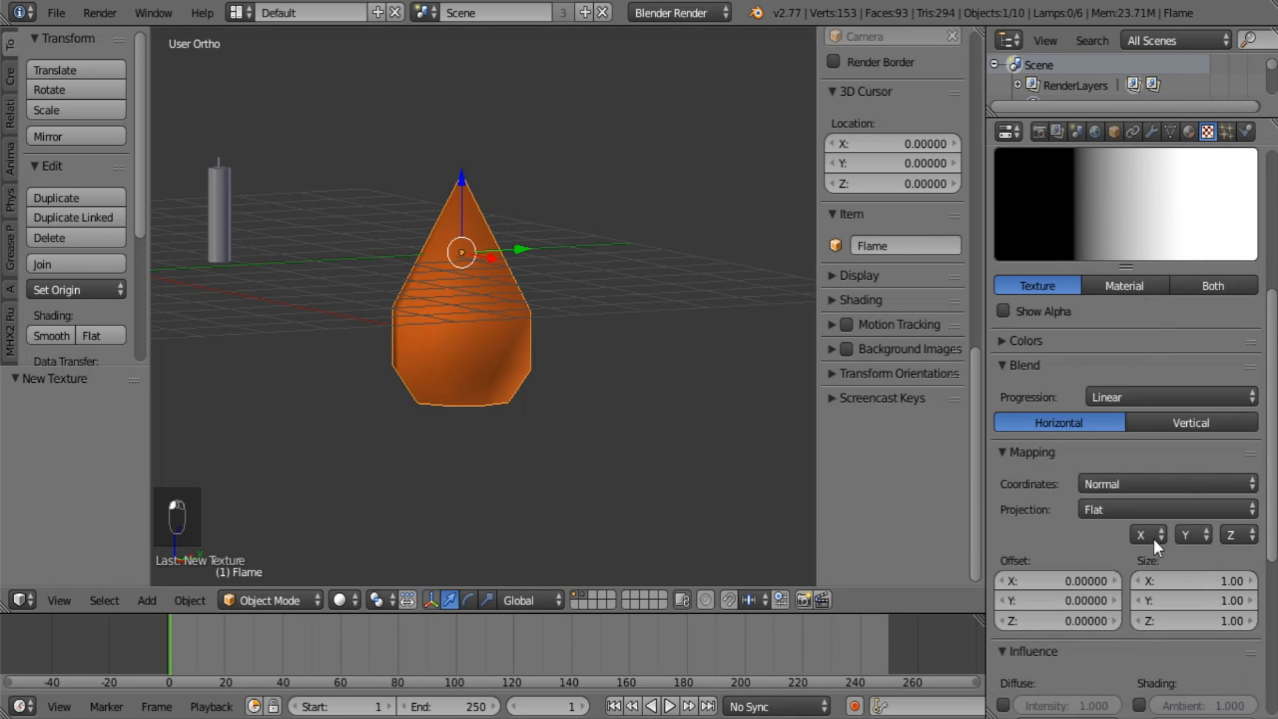
pyautogui.click(1153, 537)
pyautogui.click(1156, 446)
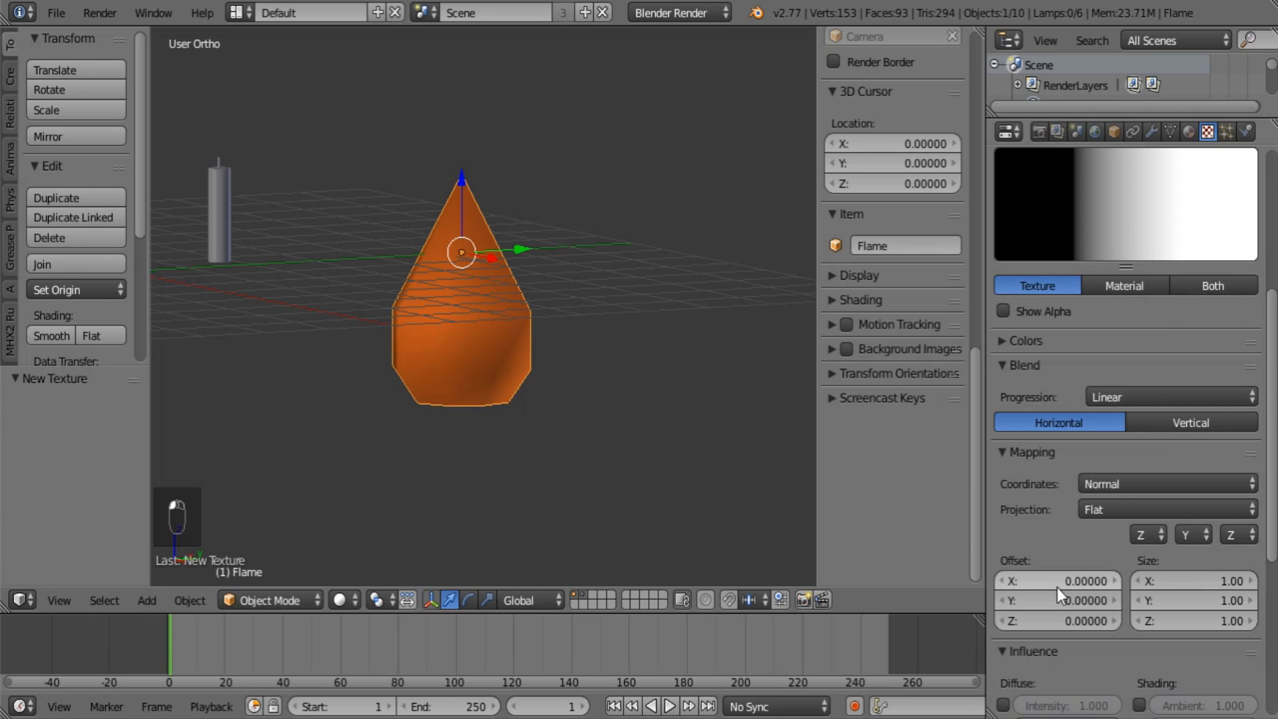
# Enable a colour ramp on the Normal color texture and set its interpolation to Constant.
pyautogui.click(1025, 366)
pyautogui.click(1028, 340)
pyautogui.click(1029, 372)
pyautogui.click(1248, 403)
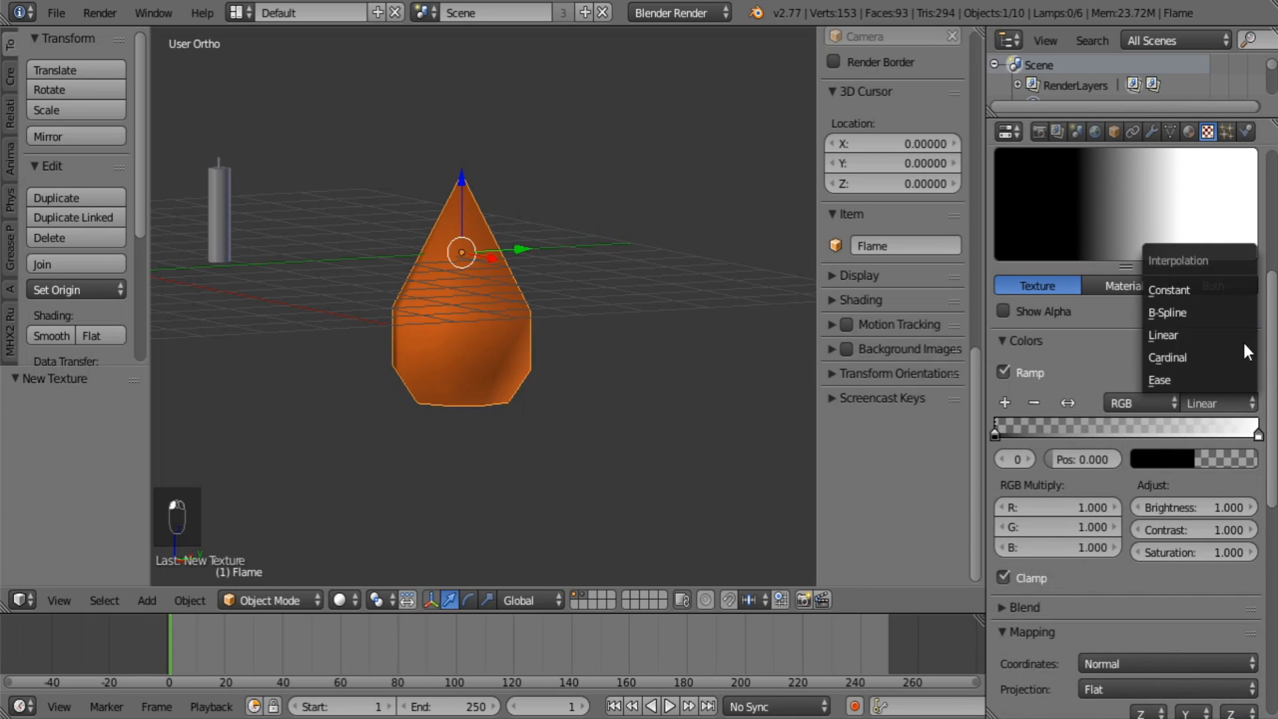
pyautogui.click(1247, 289)
# Move the ramp's end stop to position 0.745 and give it an opaque yellow-orange colour.
pyautogui.moveTo(1258, 434); pyautogui.dragTo(1187, 453)
pyautogui.click(1188, 455)
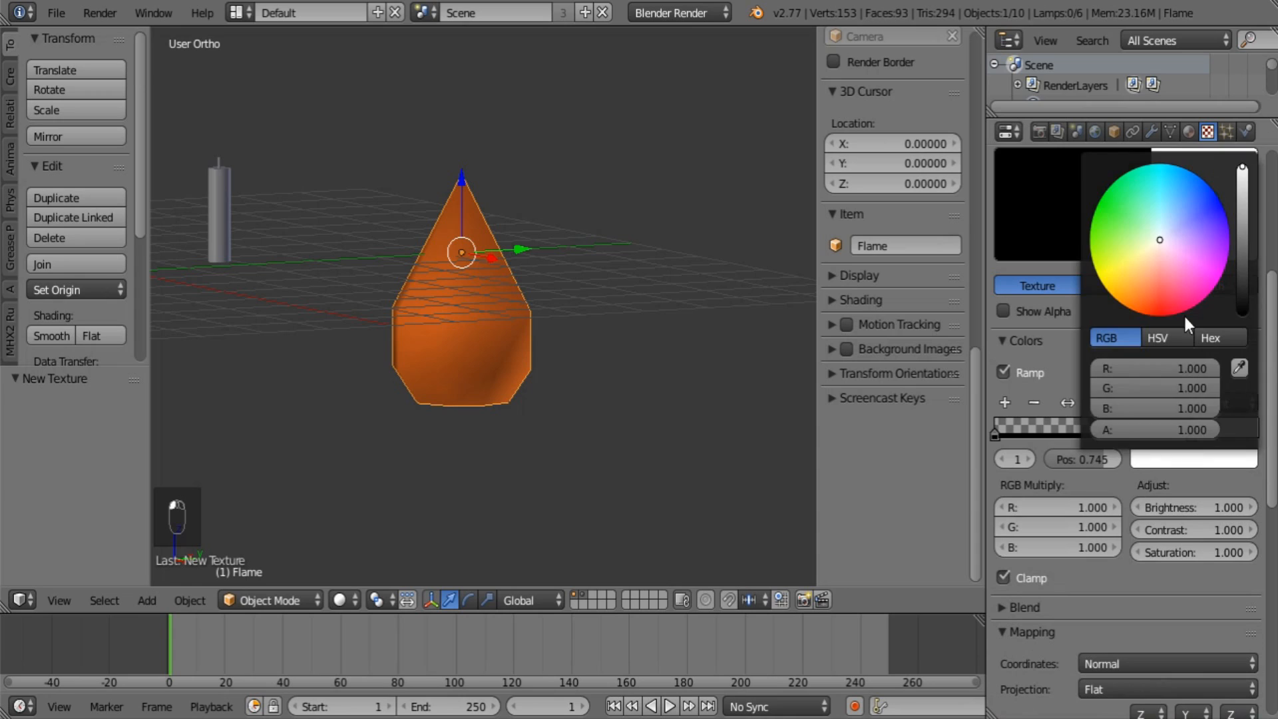
pyautogui.moveTo(1183, 313)
pyautogui.mouseDown()
pyautogui.moveTo(1099, 278)
pyautogui.moveTo(1123, 274)
pyautogui.moveTo(1119, 287)
pyautogui.mouseUp()
# Switch the texture preview to Material and move the yellow-orange ramp stop to position 0.950.
pyautogui.scroll(5, 1215, 352)
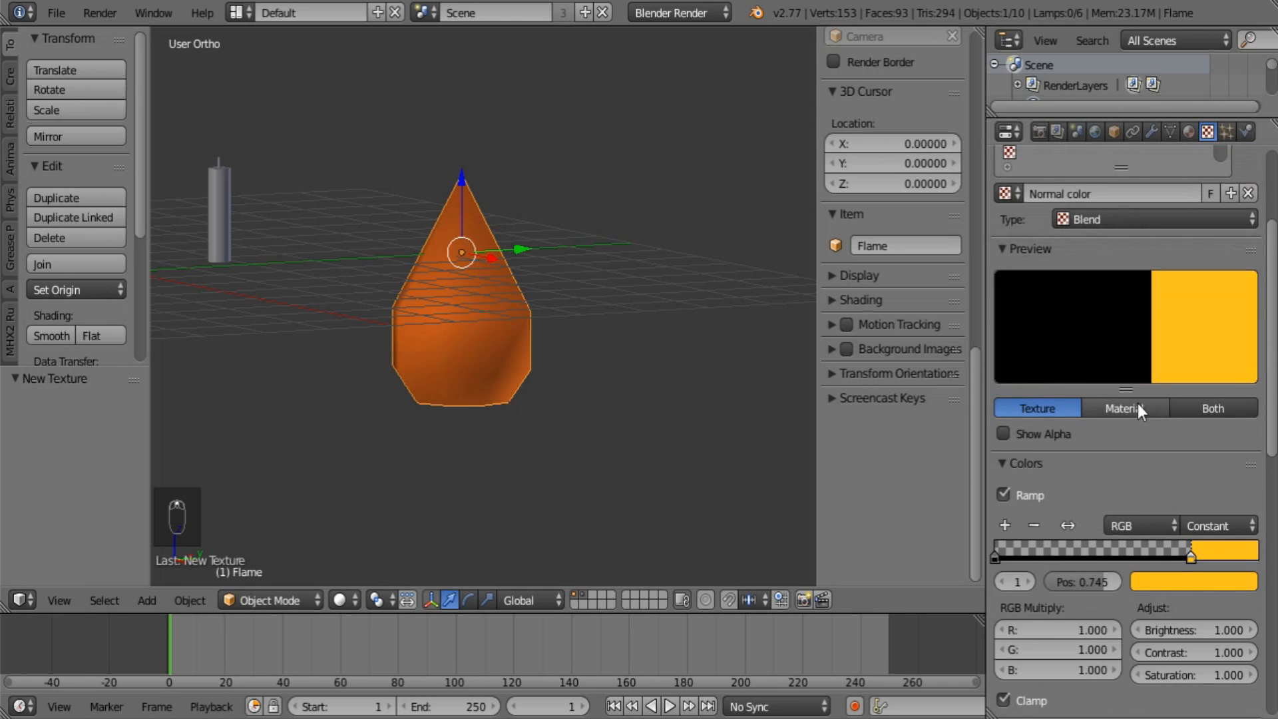
pyautogui.click(1137, 405)
pyautogui.moveTo(1191, 532); pyautogui.dragTo(1244, 535)
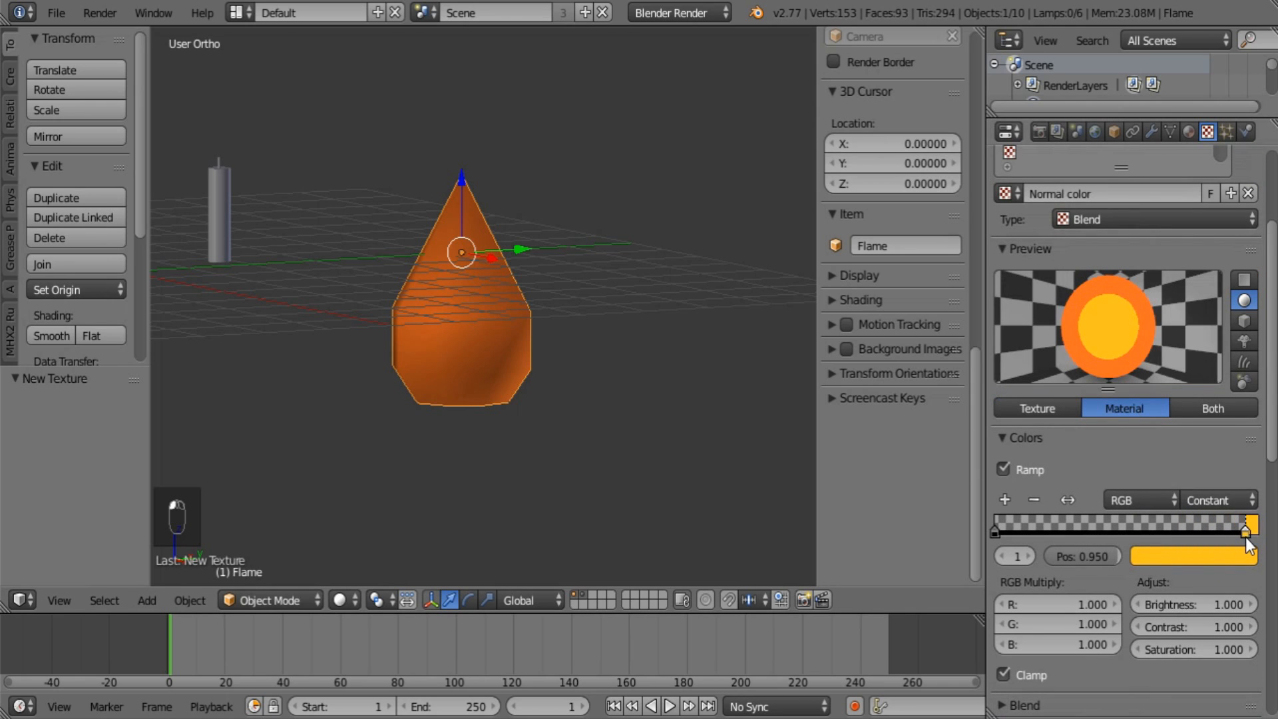
# Define a render border around the flame in the 3D view and switch the viewport to Rendered shading.
pyautogui.hotkey('ctrl', 'b')
pyautogui.moveTo(329, 100); pyautogui.dragTo(589, 442)
pyautogui.moveTo(346, 596); pyautogui.dragTo(352, 560)
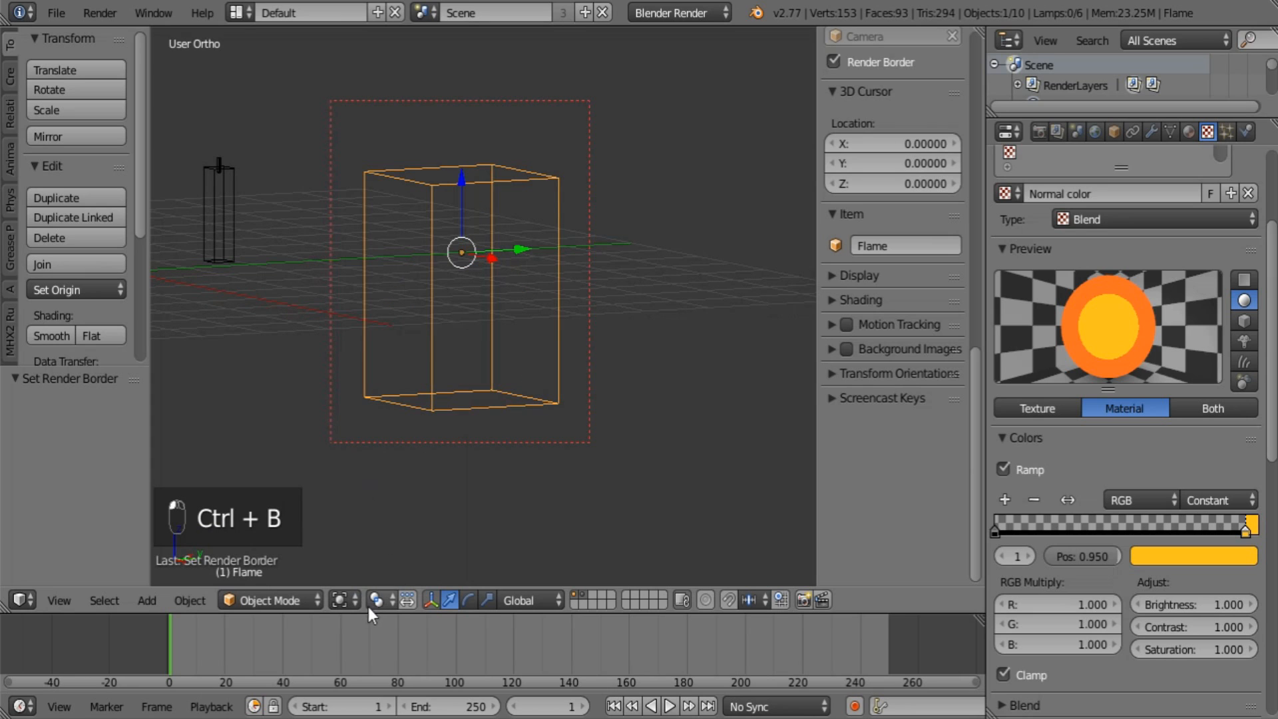
pyautogui.click(341, 600)
pyautogui.click(376, 468)
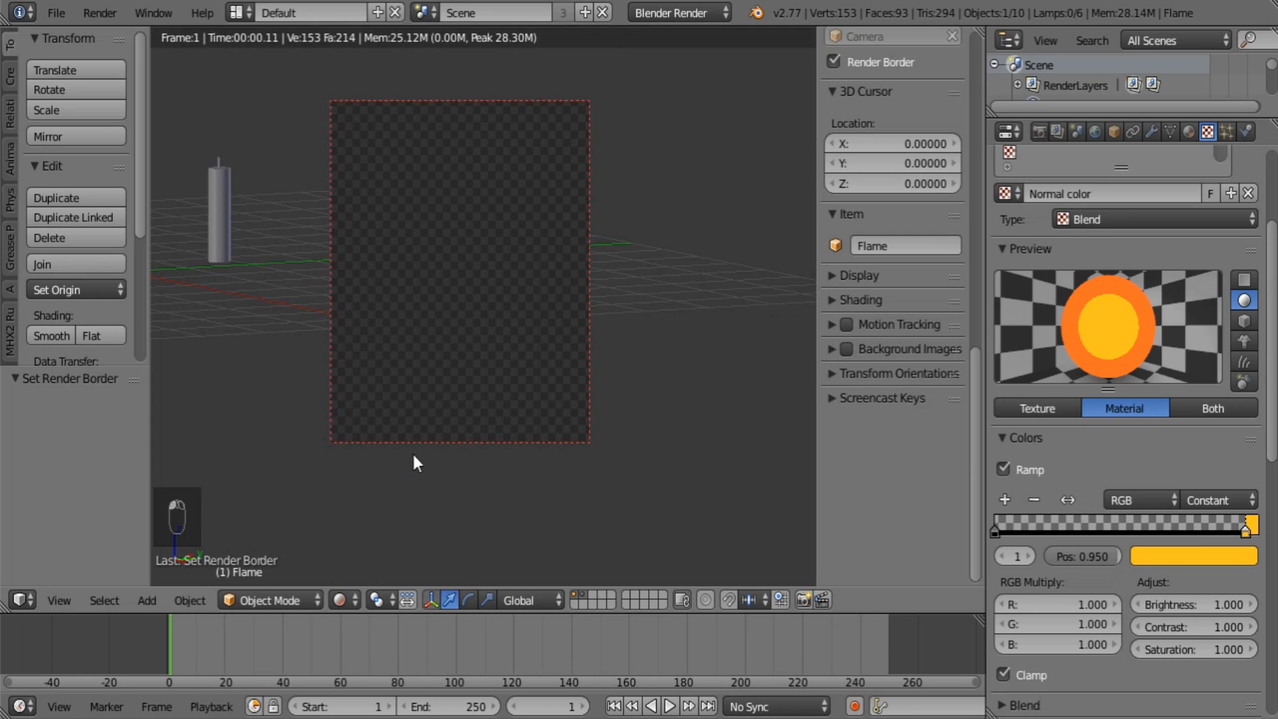
# Make the Background render layer active and check the rendered flame from a slightly different angle.
pyautogui.click(1059, 132)
pyautogui.click(1053, 231)
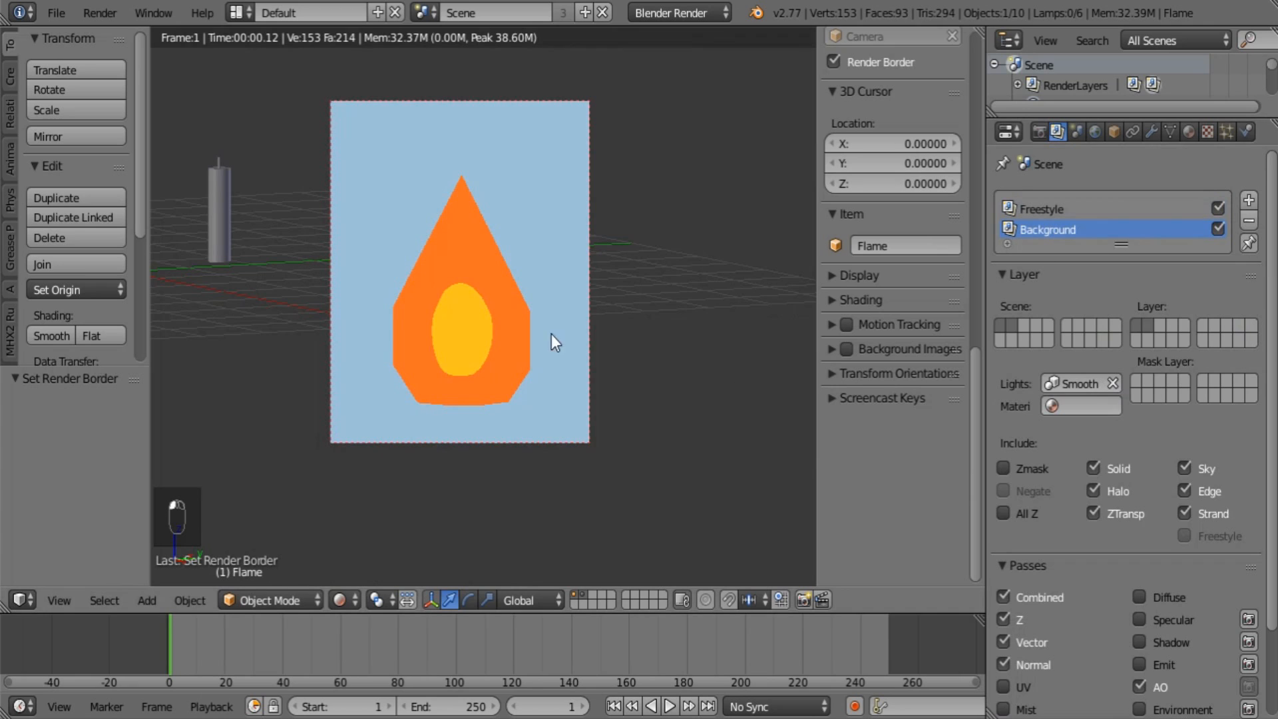
pyautogui.moveTo(508, 313)
pyautogui.mouseDown(button='middle')
pyautogui.moveTo(508, 275)
pyautogui.moveTo(510, 337)
pyautogui.mouseUp(button='middle')
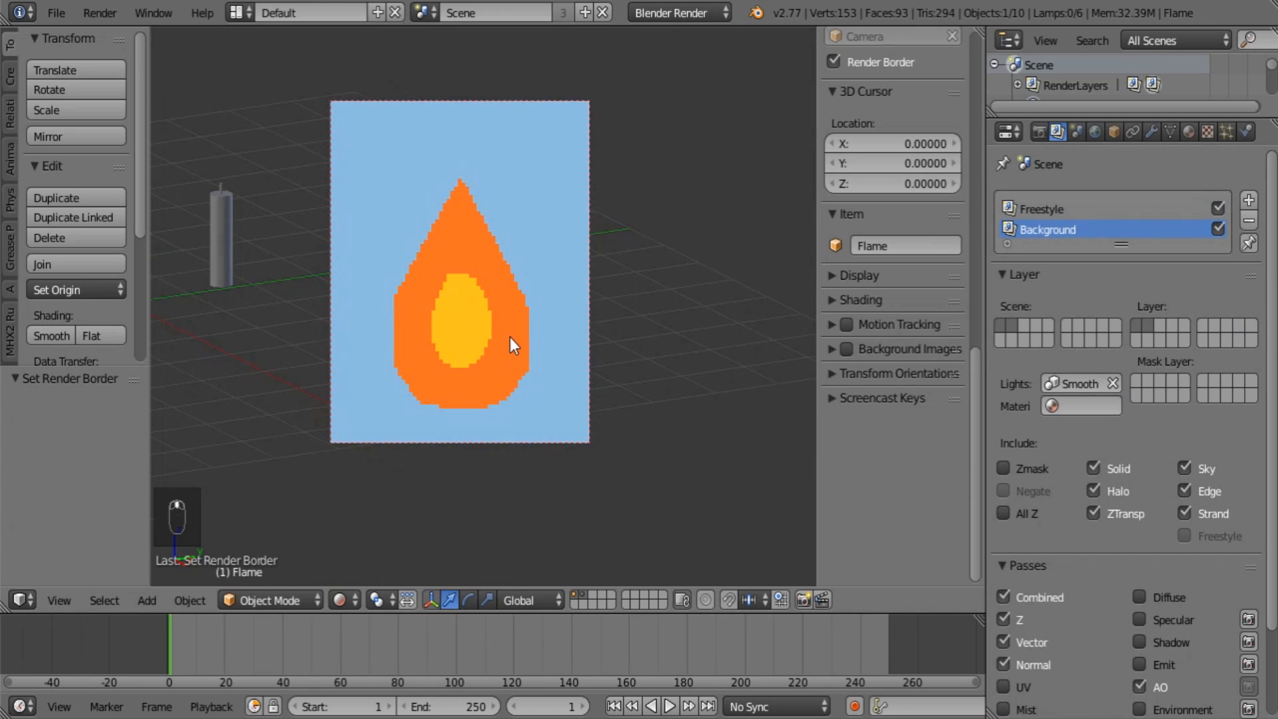
# Move the yellow-orange stop of the Normal color ramp to position 0.922 and return the viewport to Solid shading.
pyautogui.click(1189, 132)
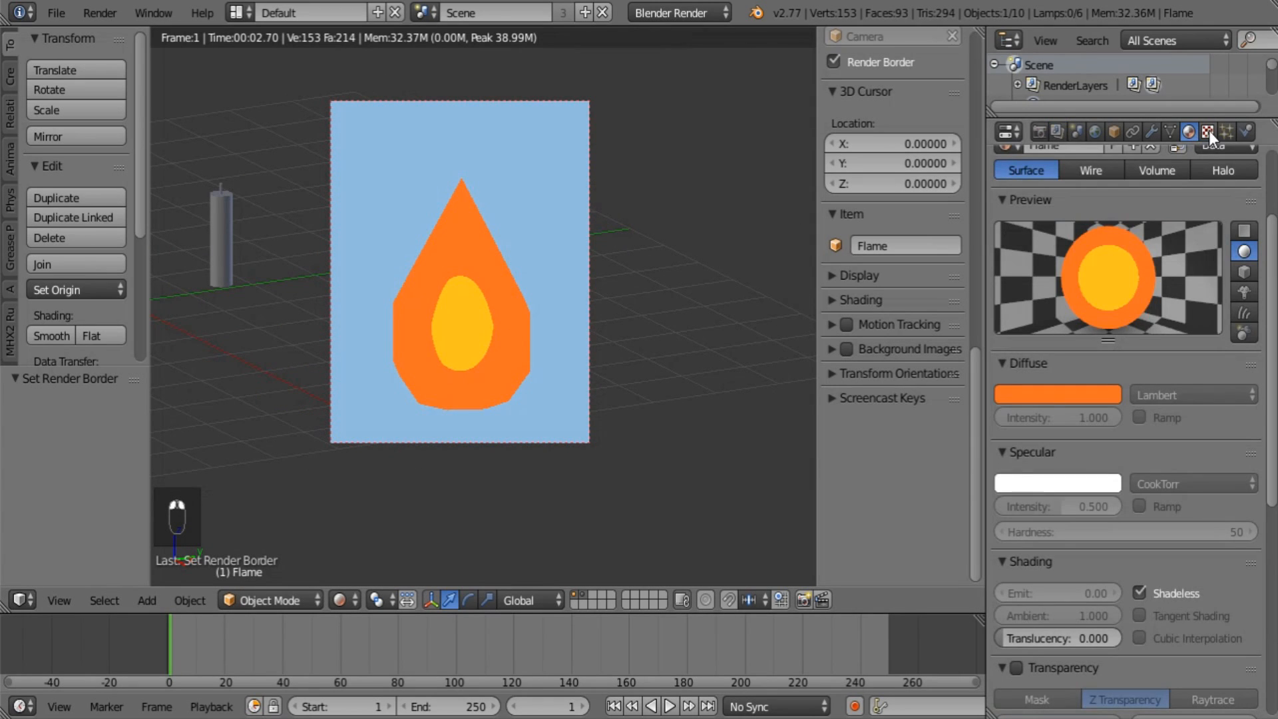
pyautogui.click(1207, 131)
pyautogui.moveTo(1244, 528); pyautogui.dragTo(1236, 529)
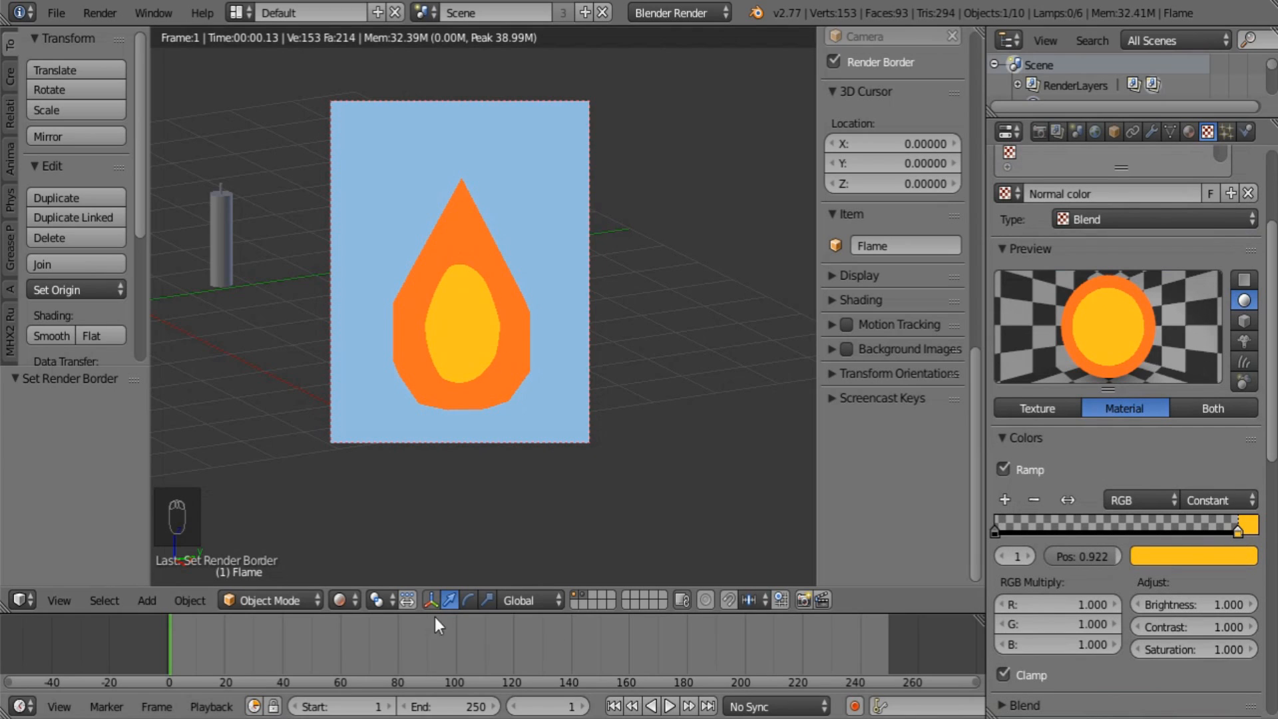
pyautogui.click(339, 600)
pyautogui.click(369, 530)
# Raise the flame's whole mesh along Z in Edit Mode so the object's origin sits at its base, and test the scaling pivot.
pyautogui.moveTo(426, 305); pyautogui.dragTo(588, 346, button='middle')
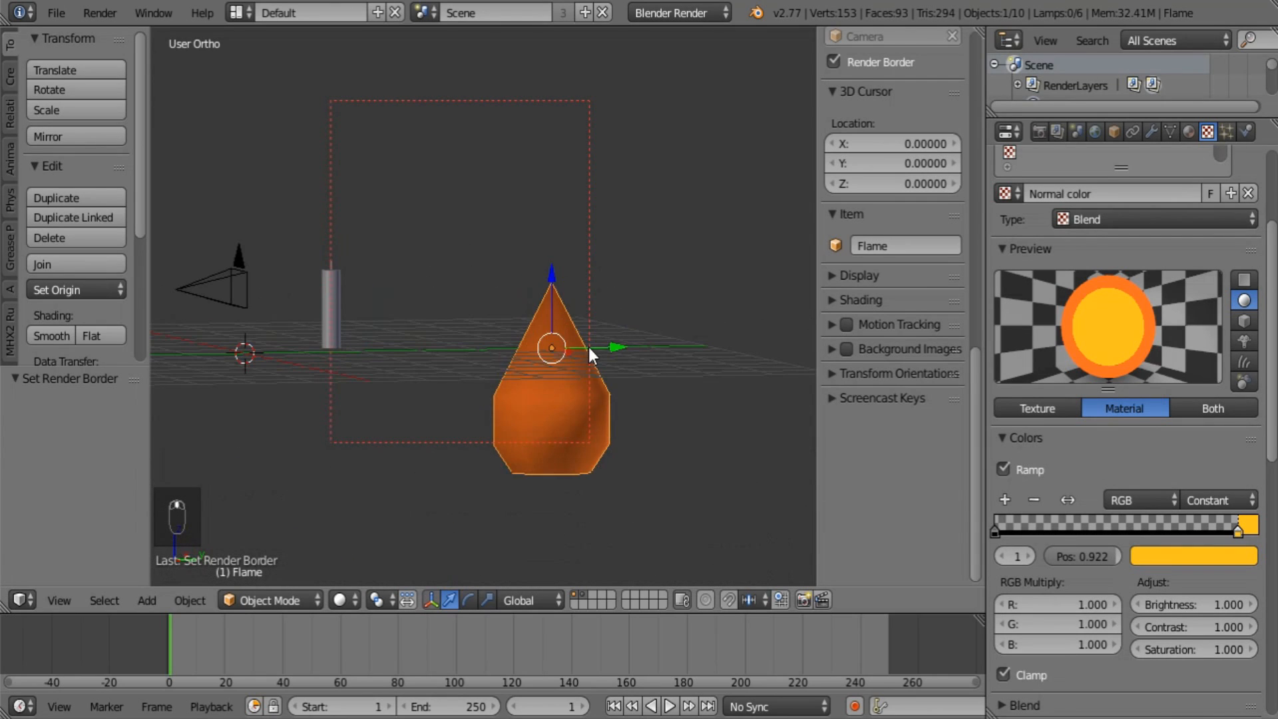
pyautogui.press('Tab')
pyautogui.press('a')
pyautogui.press('a')
pyautogui.press('a')
pyautogui.press('a')
pyautogui.moveTo(552, 365); pyautogui.dragTo(583, 242)
pyautogui.moveTo(688, 428); pyautogui.dragTo(616, 446, button='middle')
pyautogui.press('Tab')
pyautogui.press('s')
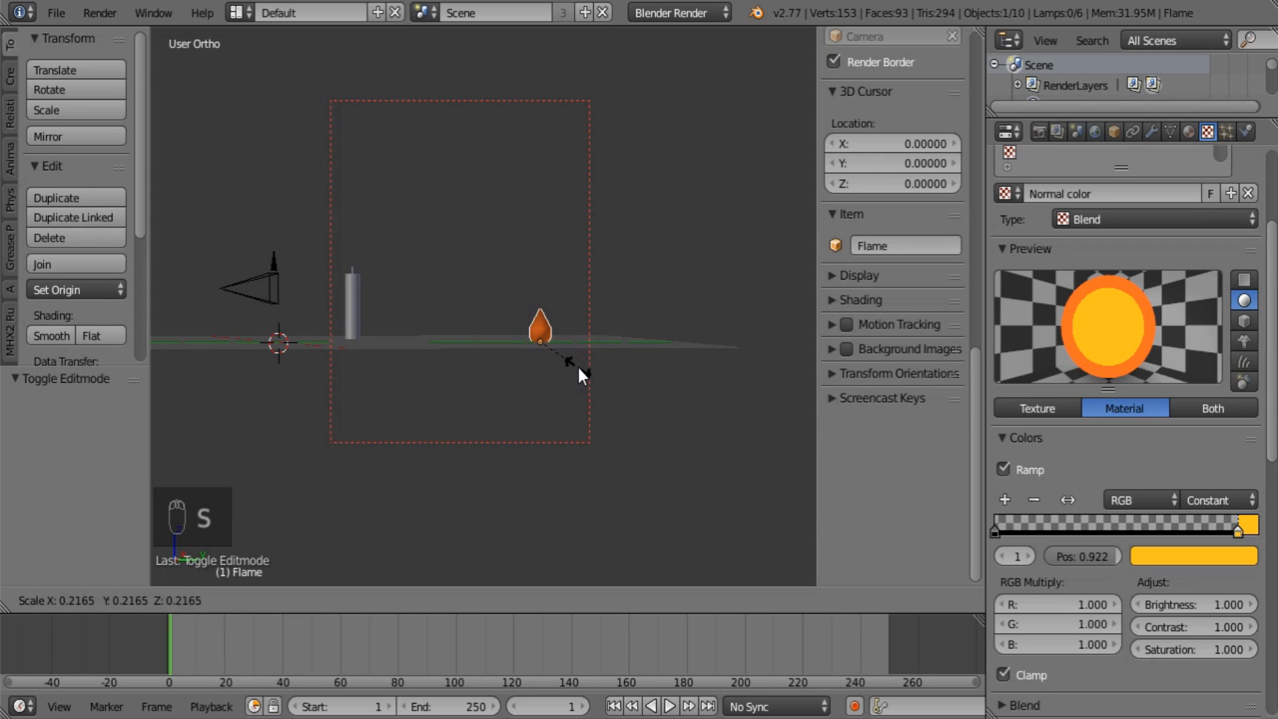
pyautogui.rightClick(577, 365)
# Move the flame object along the global Y axis towards the candle, to about Y 4.13.
pyautogui.moveTo(572, 365); pyautogui.dragTo(650, 386, button='middle')
pyautogui.press('g')
pyautogui.press('y')
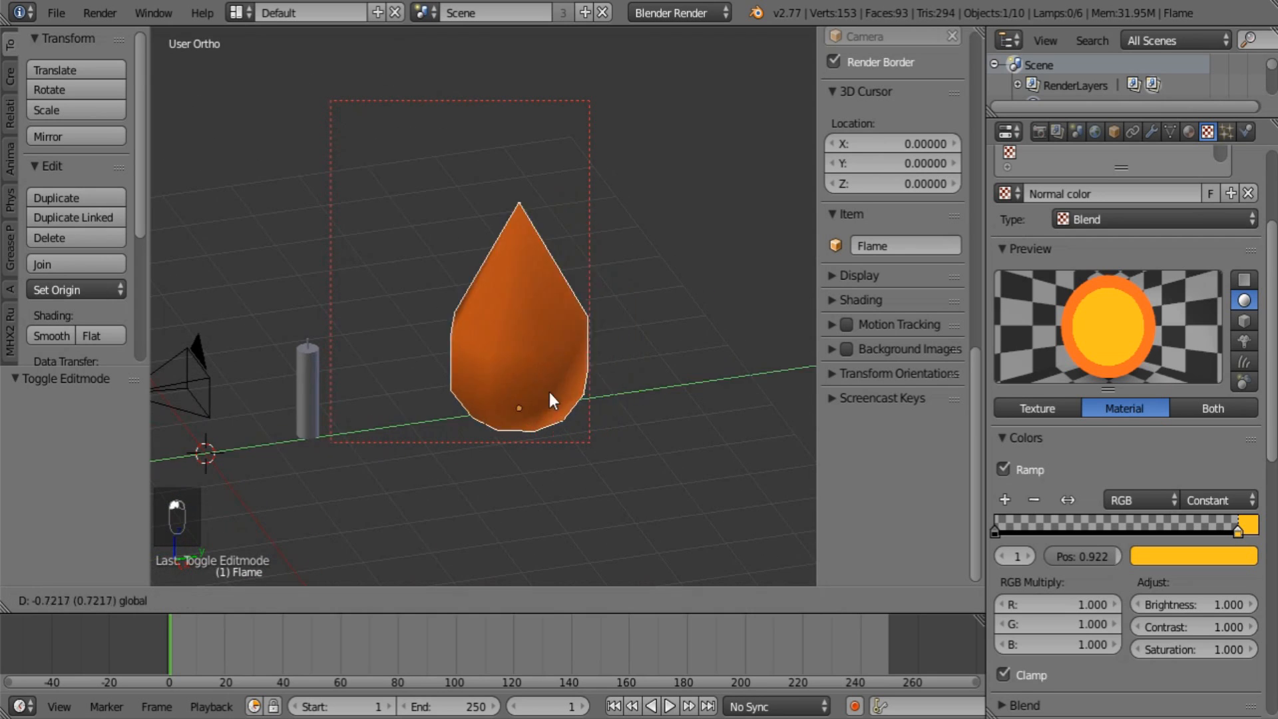
pyautogui.moveTo(549, 393); pyautogui.dragTo(518, 398)
pyautogui.moveTo(522, 399); pyautogui.dragTo(457, 400, button='middle')
# Snap the 3D cursor to the flame's origin and open the flame mesh in Edit Mode.
pyautogui.press('Tab')
pyautogui.moveTo(575, 473); pyautogui.dragTo(441, 404, button='middle')
pyautogui.moveTo(527, 231); pyautogui.dragTo(567, 248, button='middle')
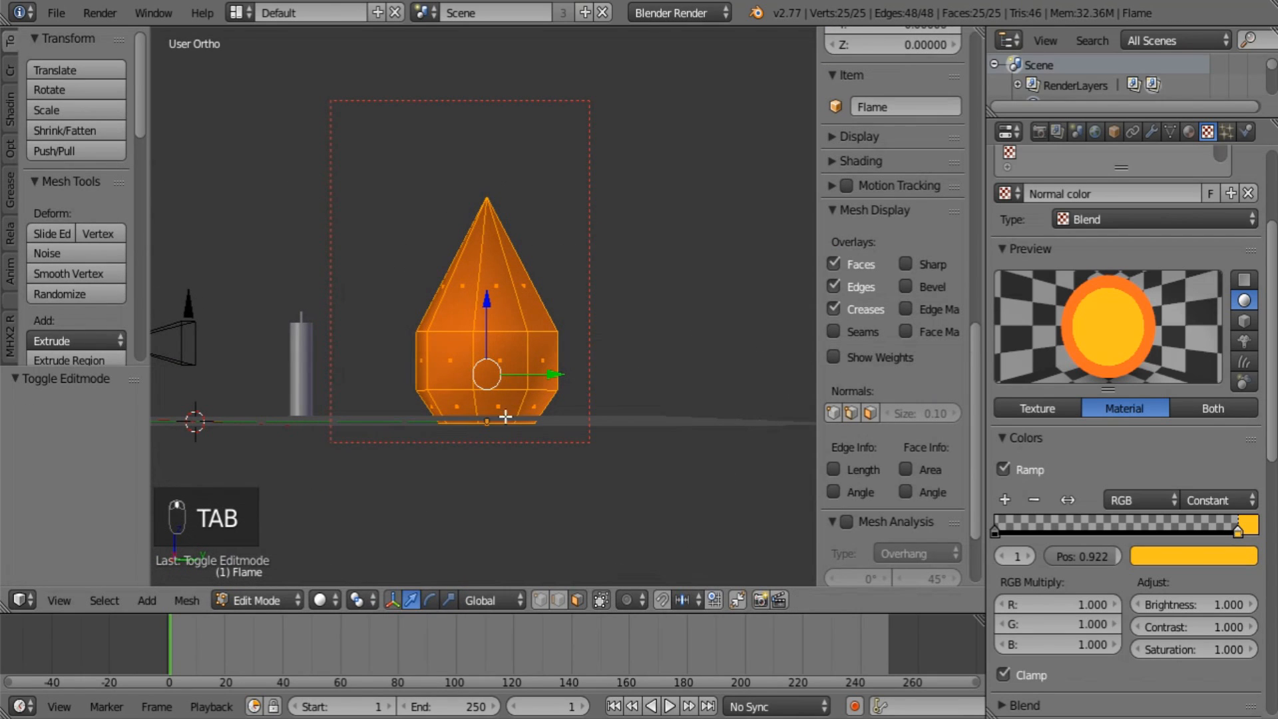
pyautogui.moveTo(490, 425); pyautogui.dragTo(542, 368, button='middle')
pyautogui.moveTo(488, 415); pyautogui.dragTo(509, 377, button='middle')
pyautogui.press('Tab')
pyautogui.hotkey('shift', 's')
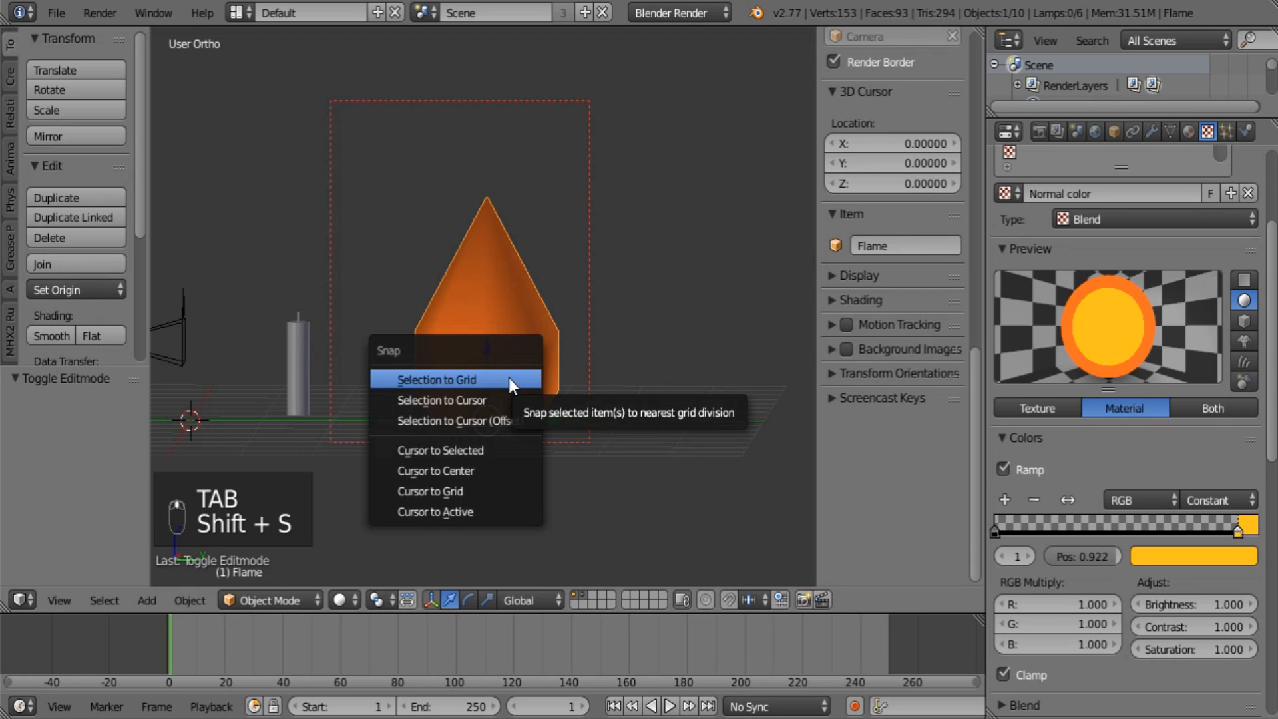
pyautogui.click(497, 449)
pyautogui.press('Tab')
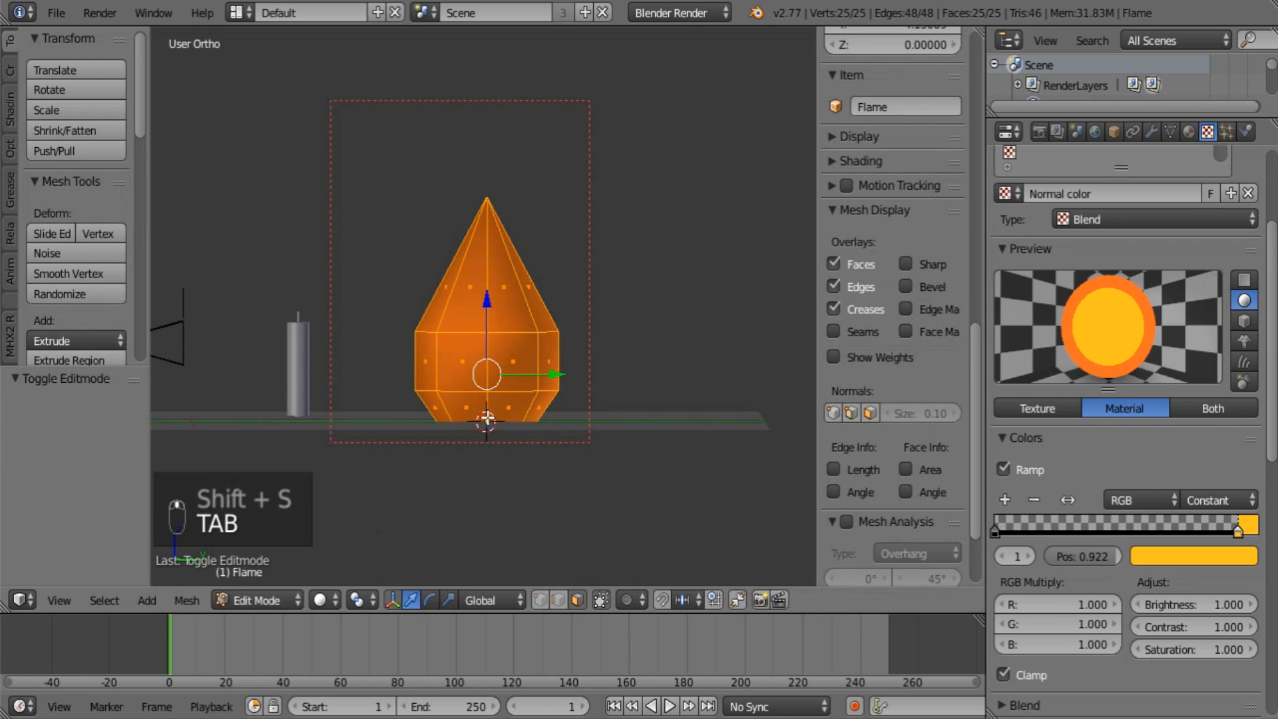
# In front view, raise the entire flame mesh by 0.032 along Z so its base lines up with the origin.
pyautogui.press('KP_1')
pyautogui.scroll(1, 535, 426)
pyautogui.keyDown('shift'); pyautogui.scroll(2, 533, 425); pyautogui.keyUp('shift')
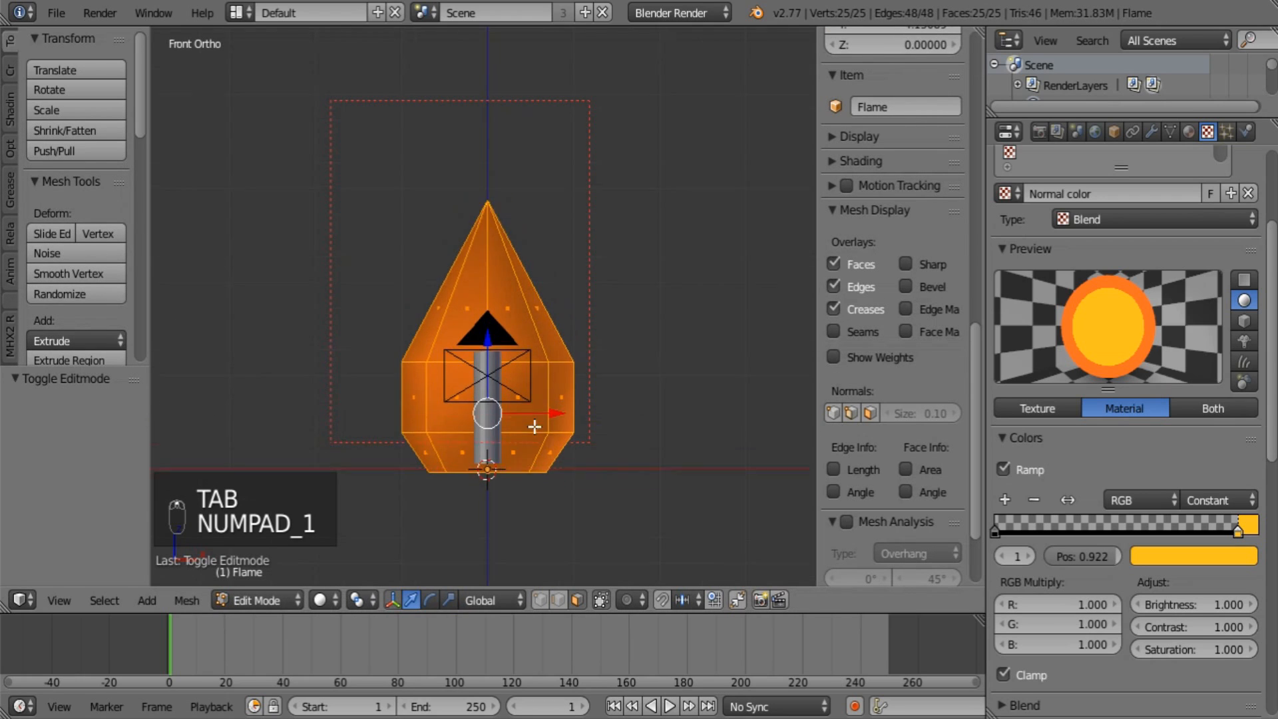
pyautogui.keyDown('shift'); pyautogui.moveTo(530, 382); pyautogui.dragTo(571, 257, button='middle'); pyautogui.keyUp('shift')
pyautogui.scroll(3, 566, 263)
pyautogui.moveTo(564, 247); pyautogui.dragTo(571, 243)
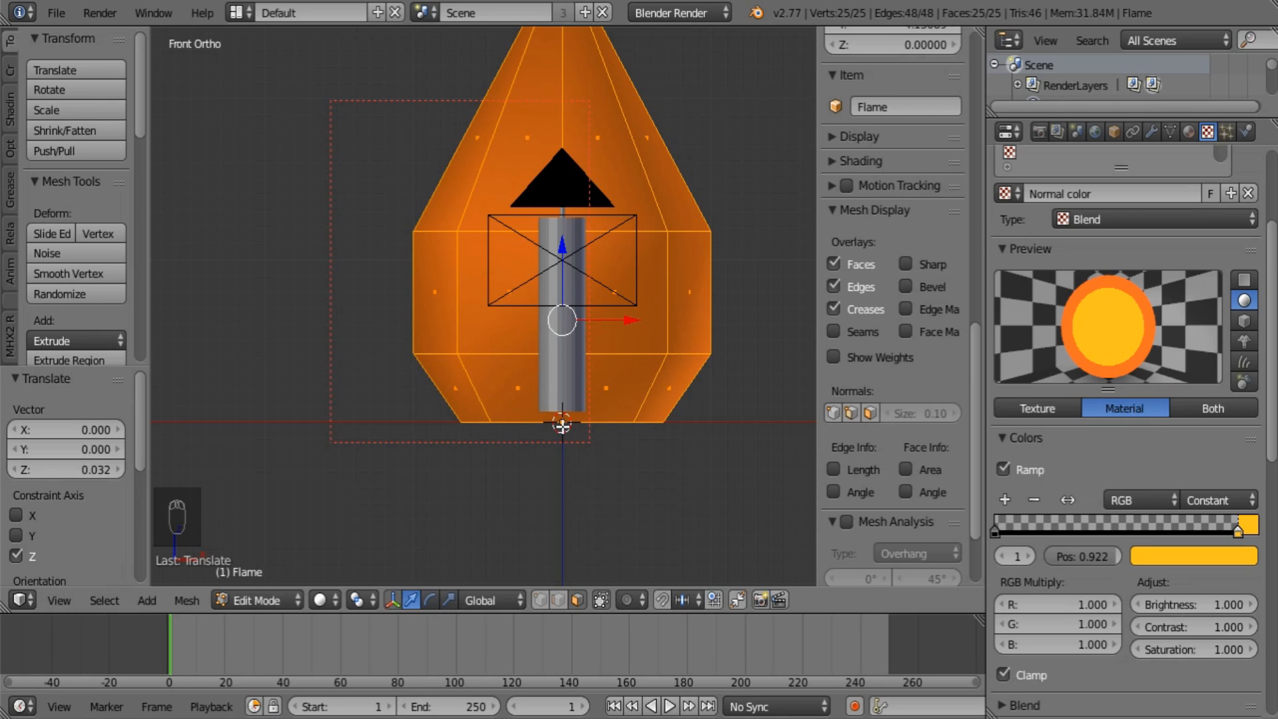
pyautogui.keyDown('shift'); pyautogui.moveTo(573, 57); pyautogui.dragTo(556, 180, button='middle'); pyautogui.keyUp('shift')
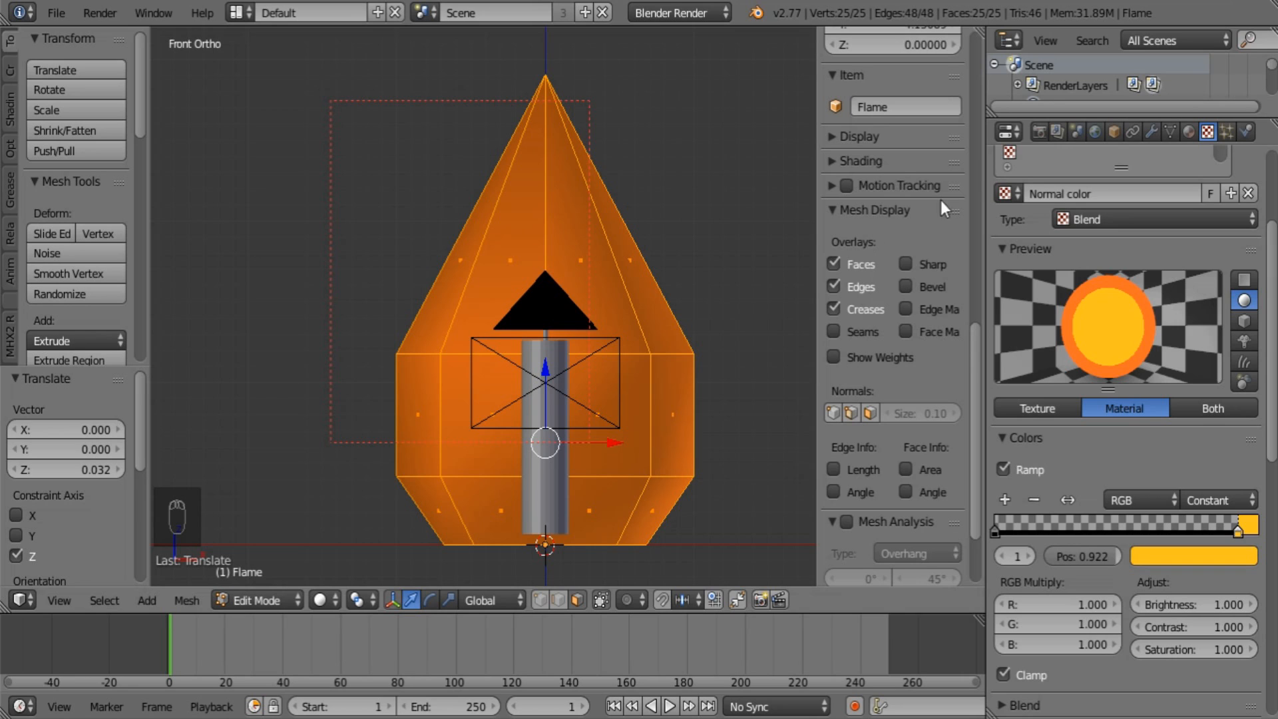
# Give the flame a Basis shape key and a second one named Dip, with Dip's value set to 1.000.
pyautogui.click(1169, 132)
pyautogui.press('Tab')
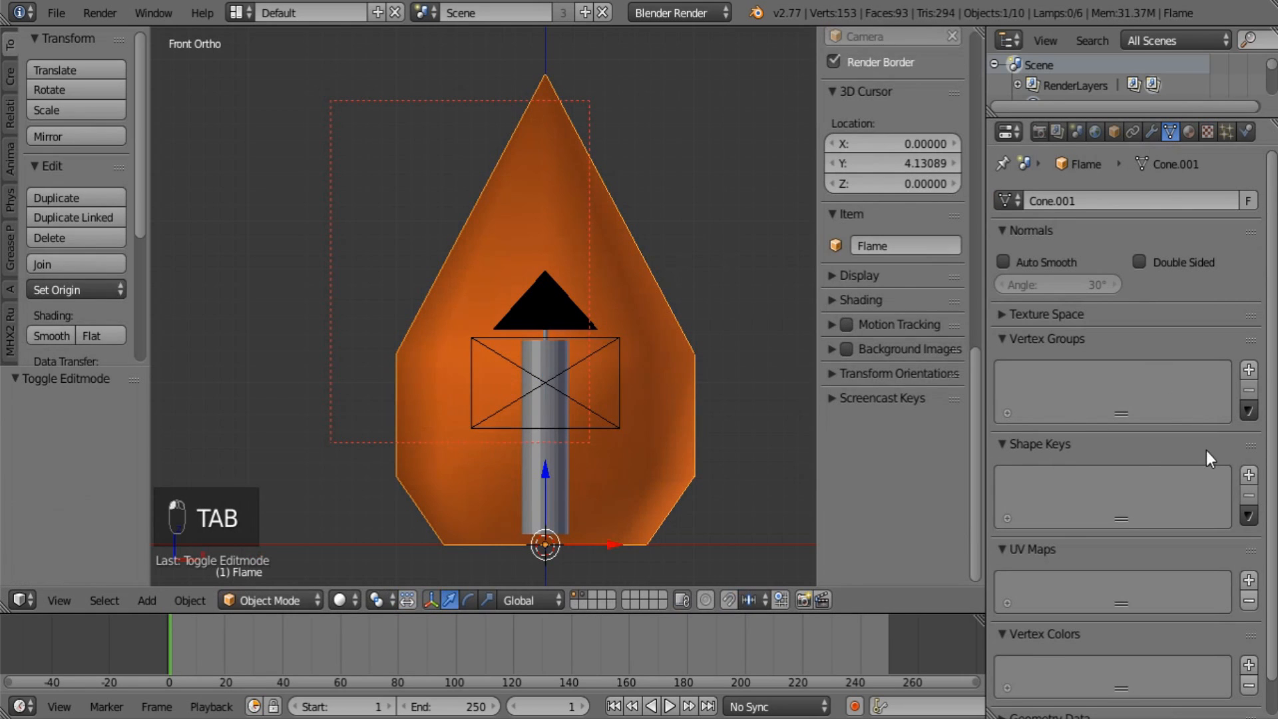
pyautogui.click(1248, 474)
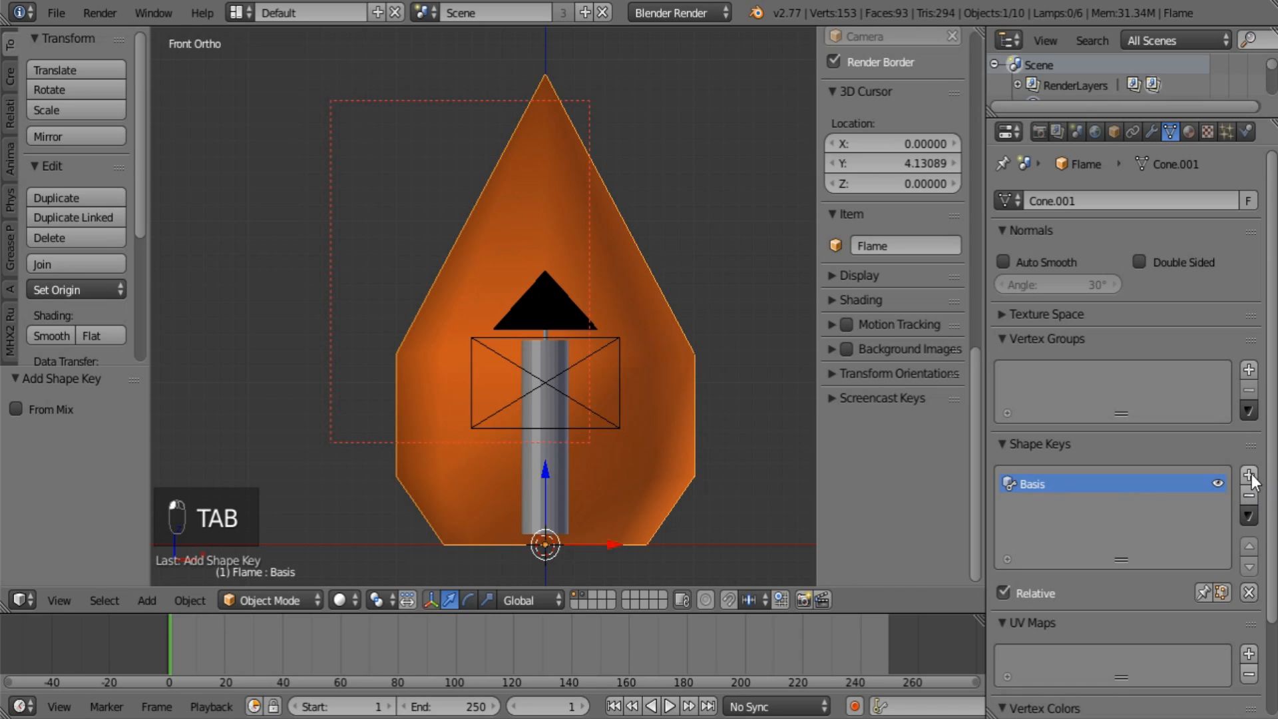
pyautogui.click(1249, 474)
pyautogui.doubleClick(1031, 506)
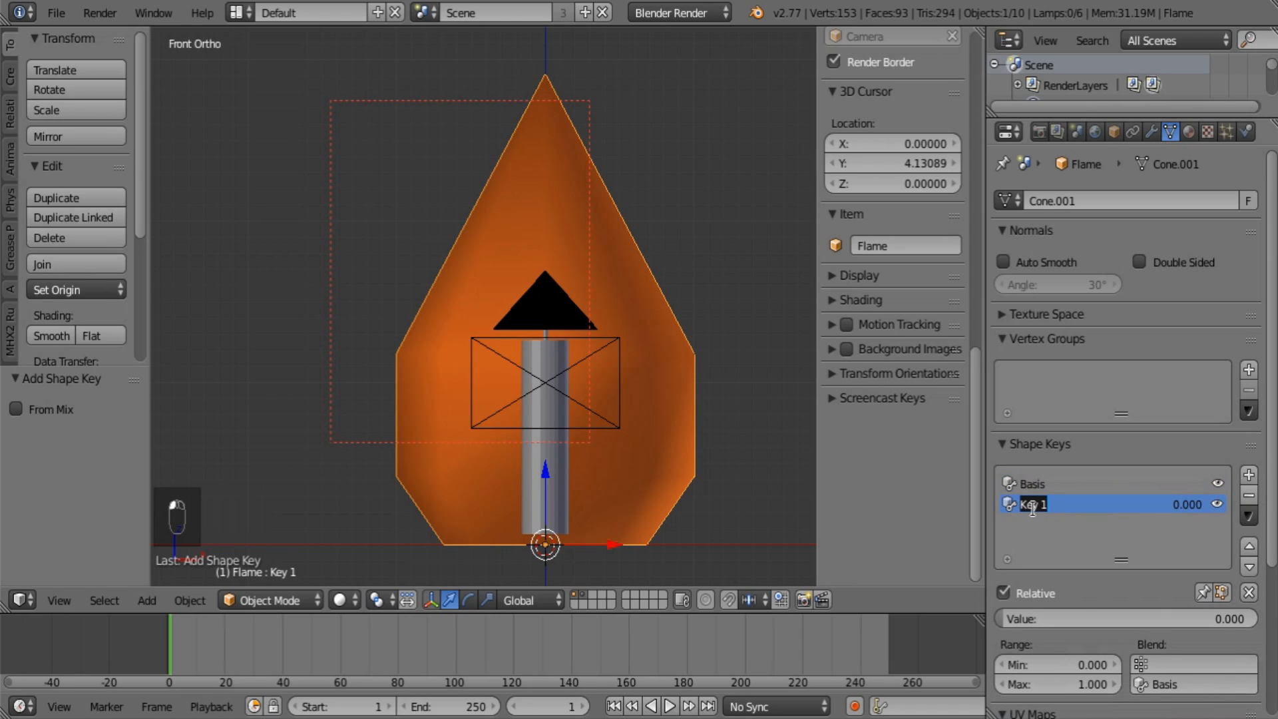
pyautogui.write('Dip')
pyautogui.press('Return')
pyautogui.moveTo(1006, 621); pyautogui.dragTo(1254, 619)
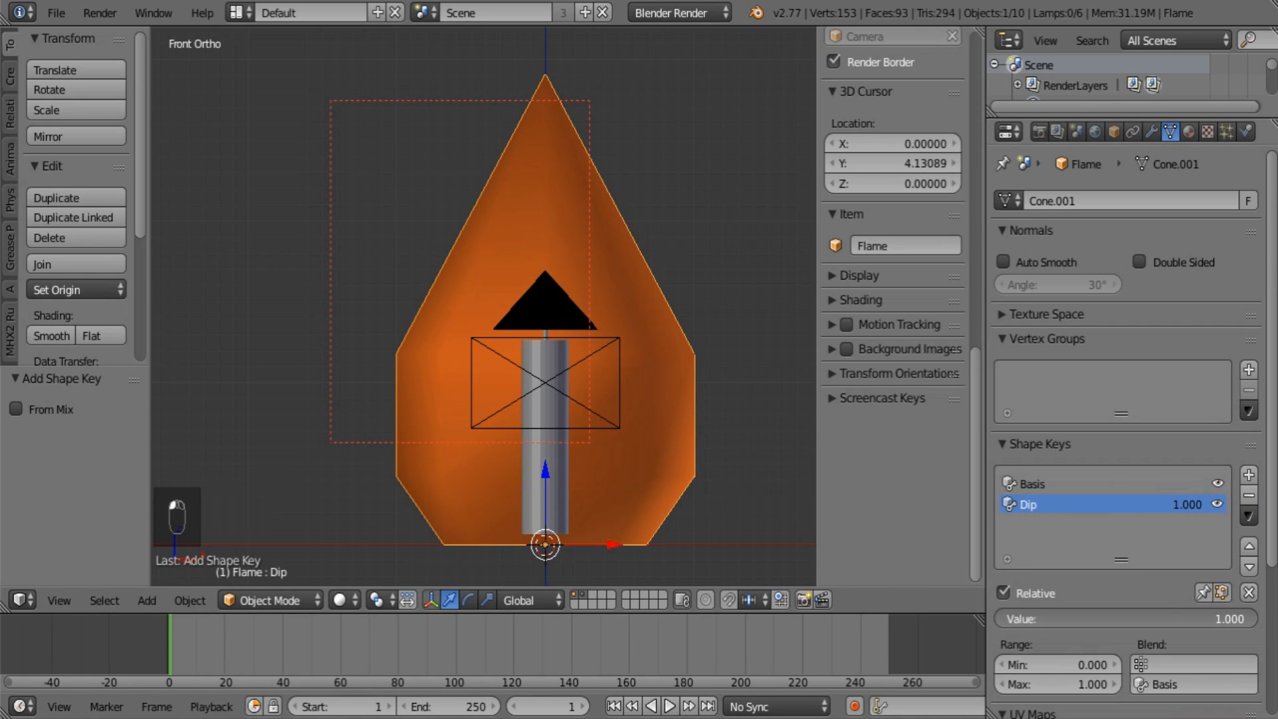
# Use the 3D cursor as pivot and scale the whole mesh of the Dip shape key by 0.774 along Z.
pyautogui.press('Tab')
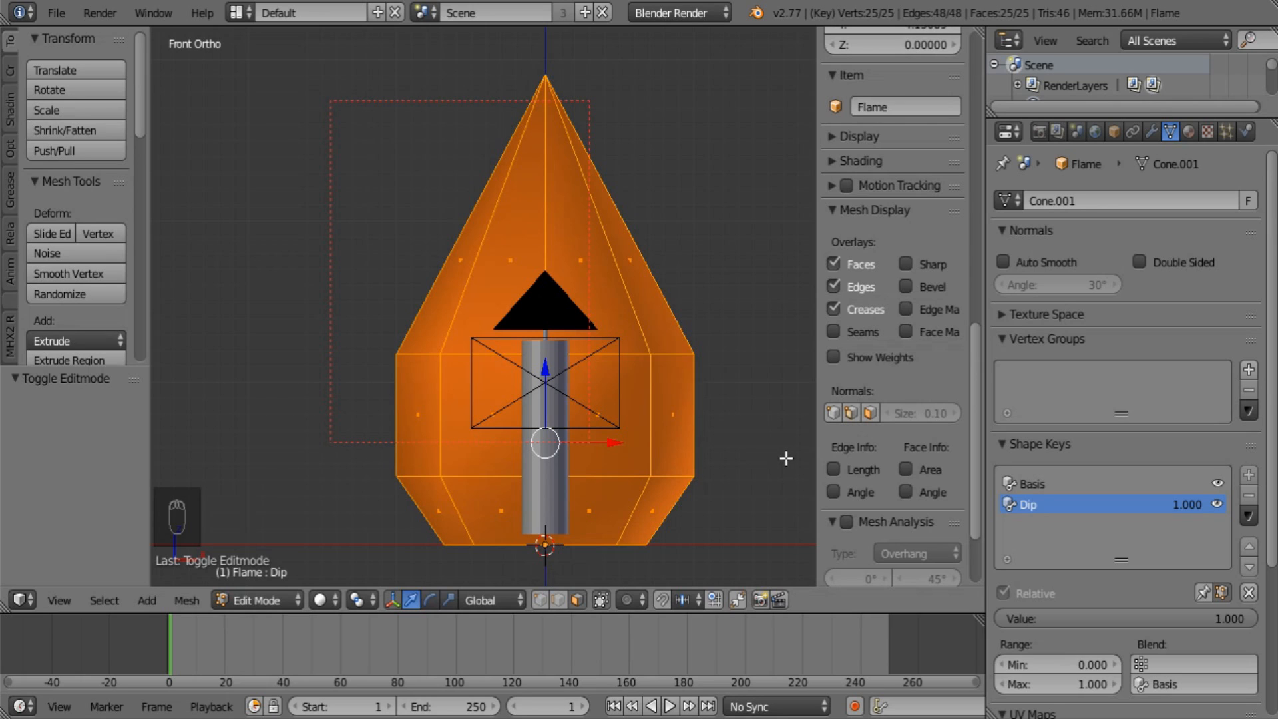
pyautogui.press('s')
pyautogui.rightClick(760, 457)
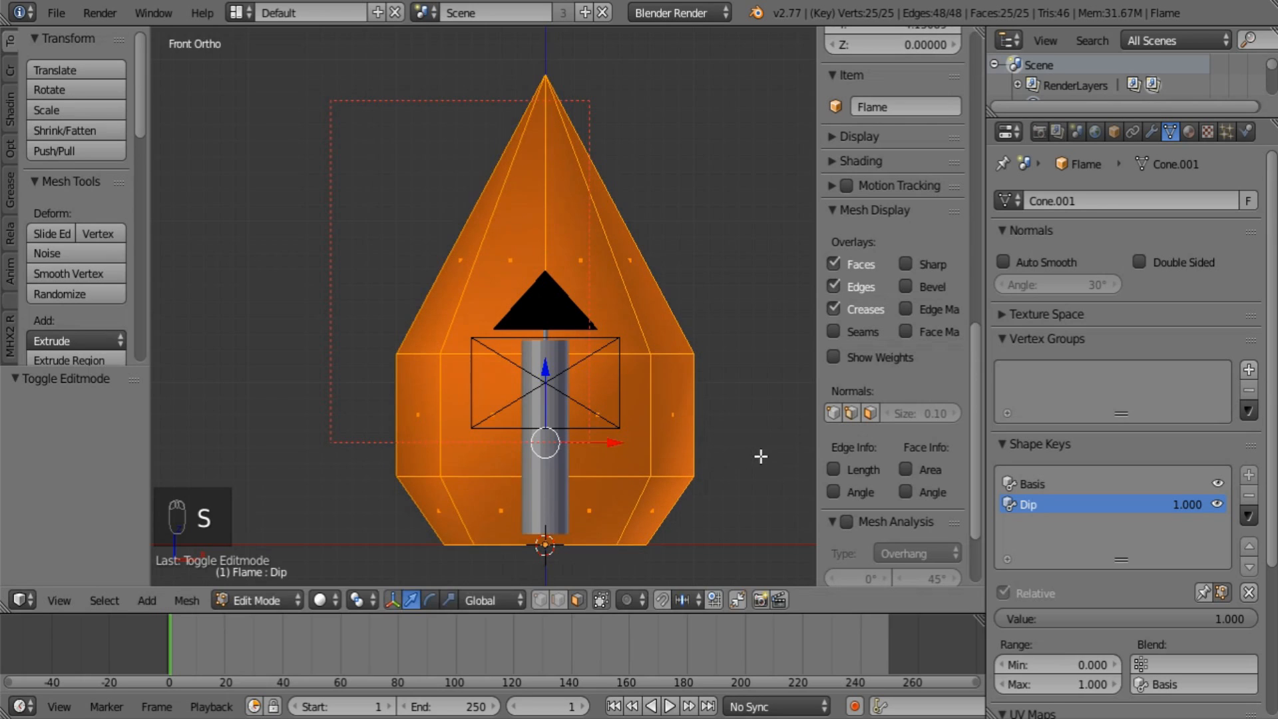
pyautogui.click(359, 601)
pyautogui.click(419, 555)
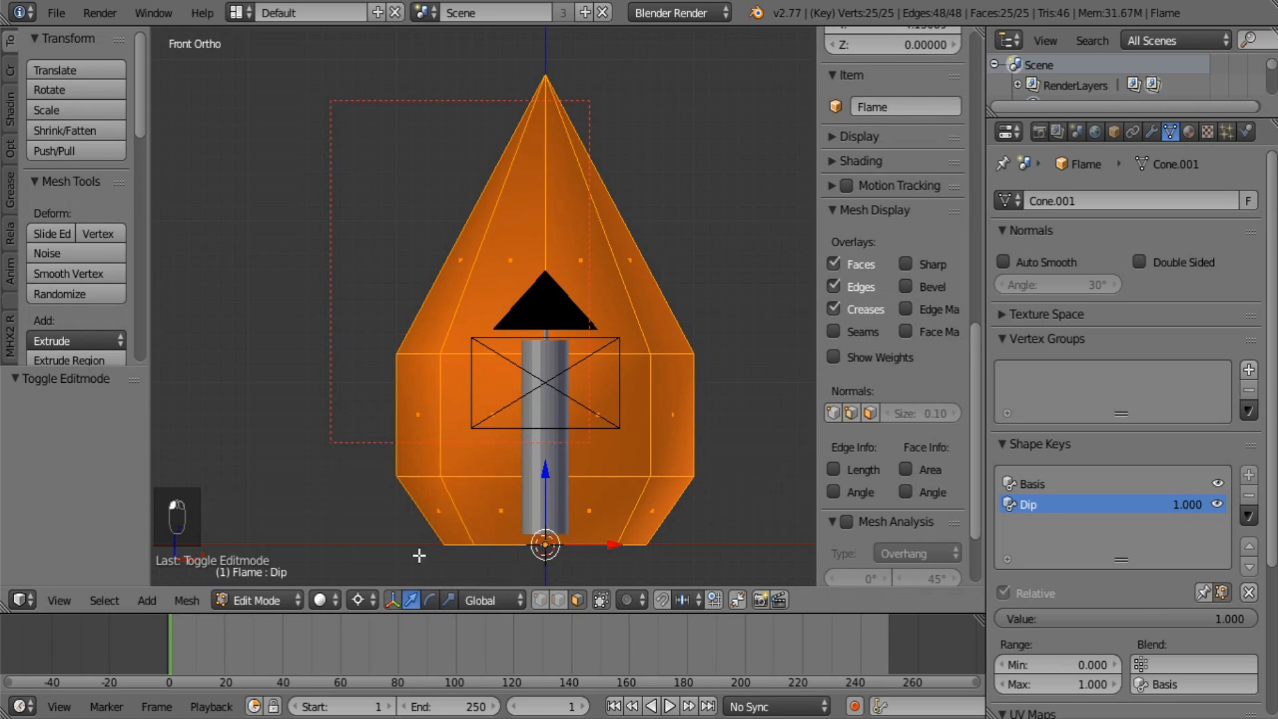
pyautogui.press('s')
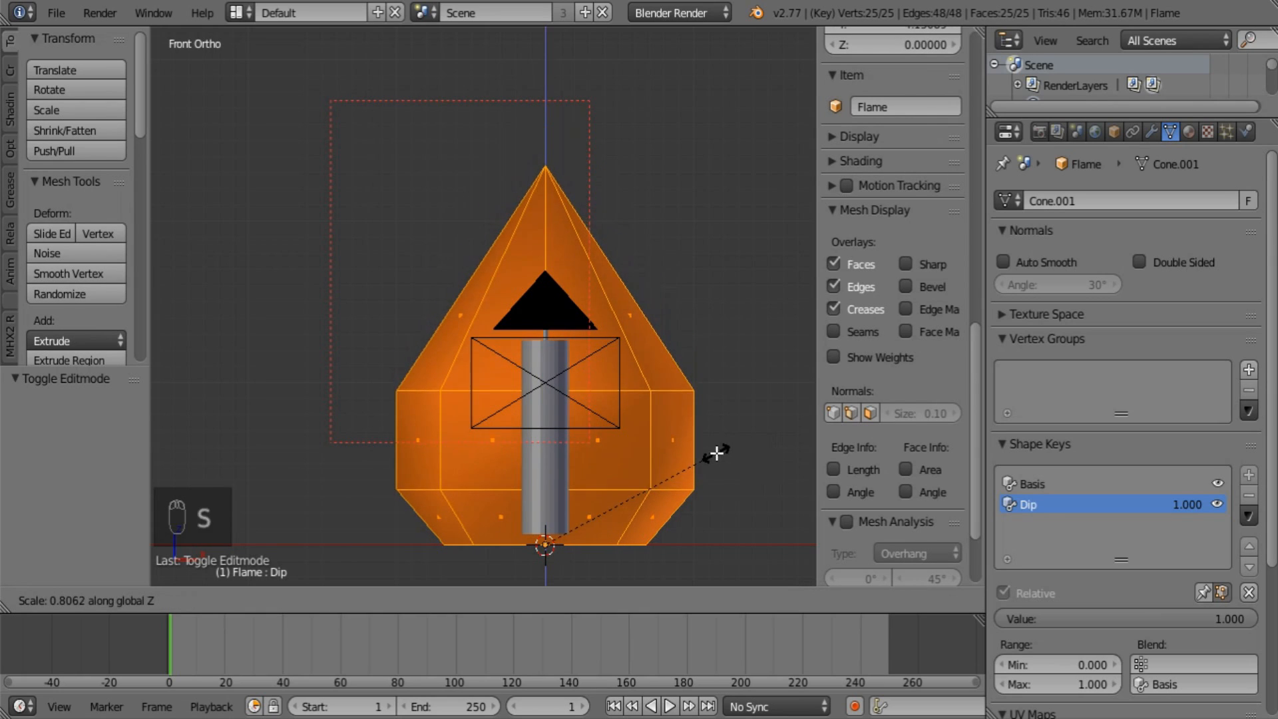
pyautogui.click(704, 449)
pyautogui.scroll(-3, 704, 442)
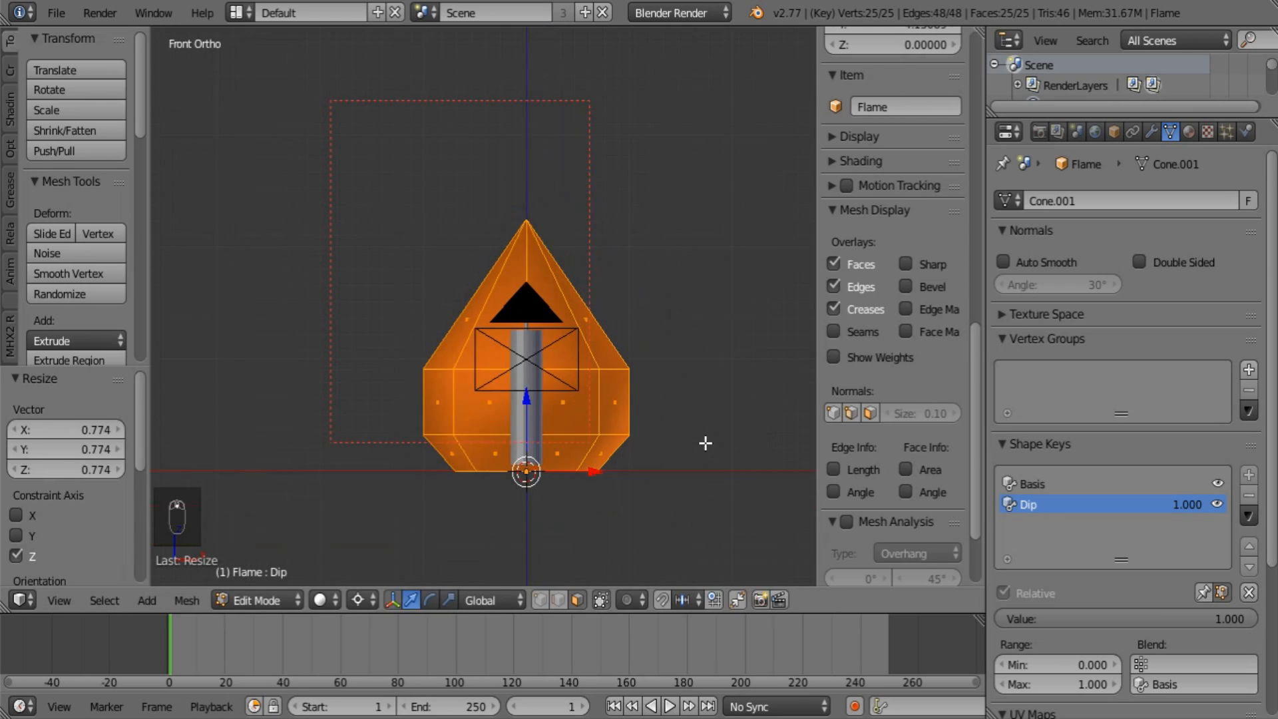
# Set the Dip shape key's value to 0.000 in Object Mode and insert a keyframe for it at frame 1.
pyautogui.press('Tab')
pyautogui.moveTo(1198, 619); pyautogui.dragTo(1004, 617)
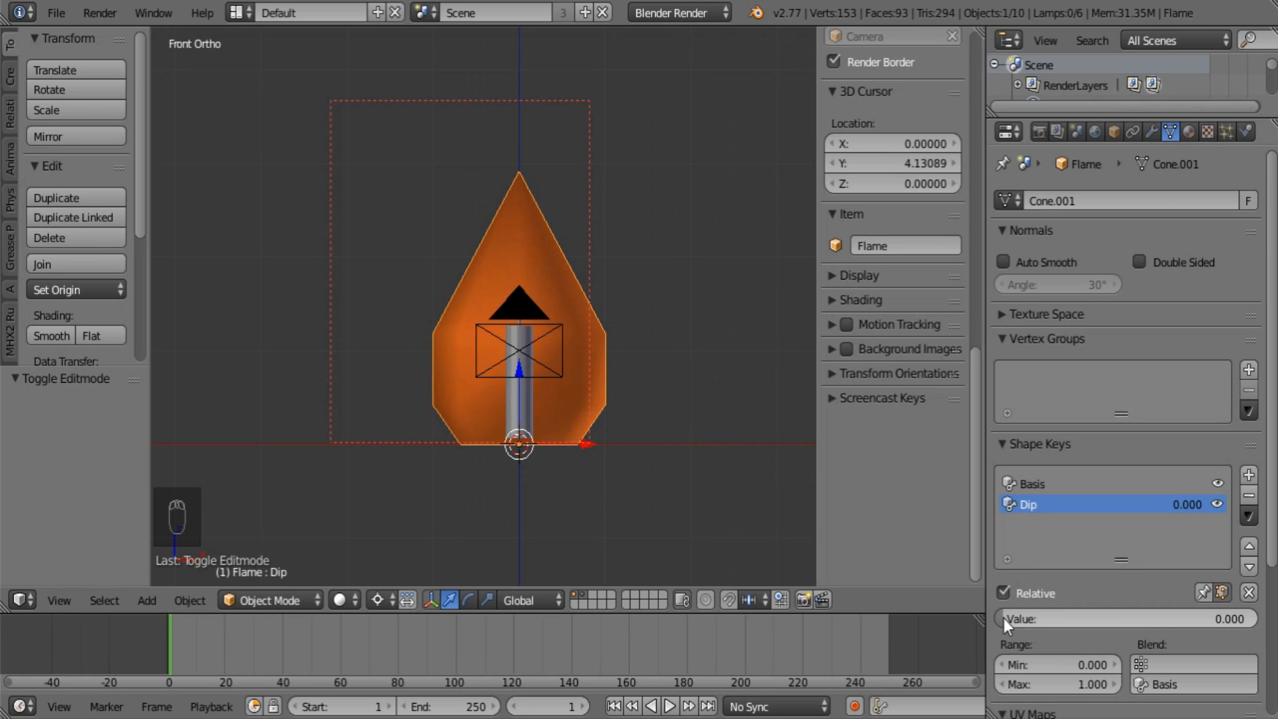
pyautogui.rightClick(1043, 617)
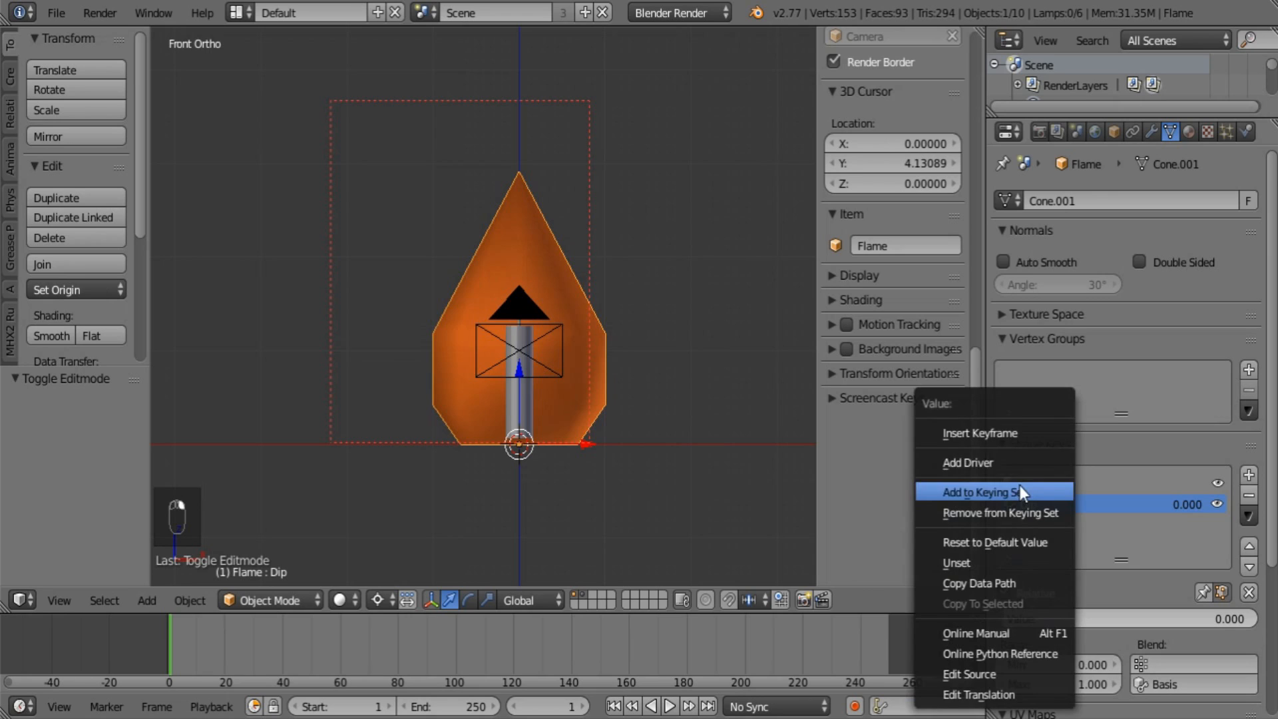
pyautogui.click(1025, 433)
# Replace the 3D view with the Graph Editor and frame the Dip value's animation curve.
pyautogui.click(22, 599)
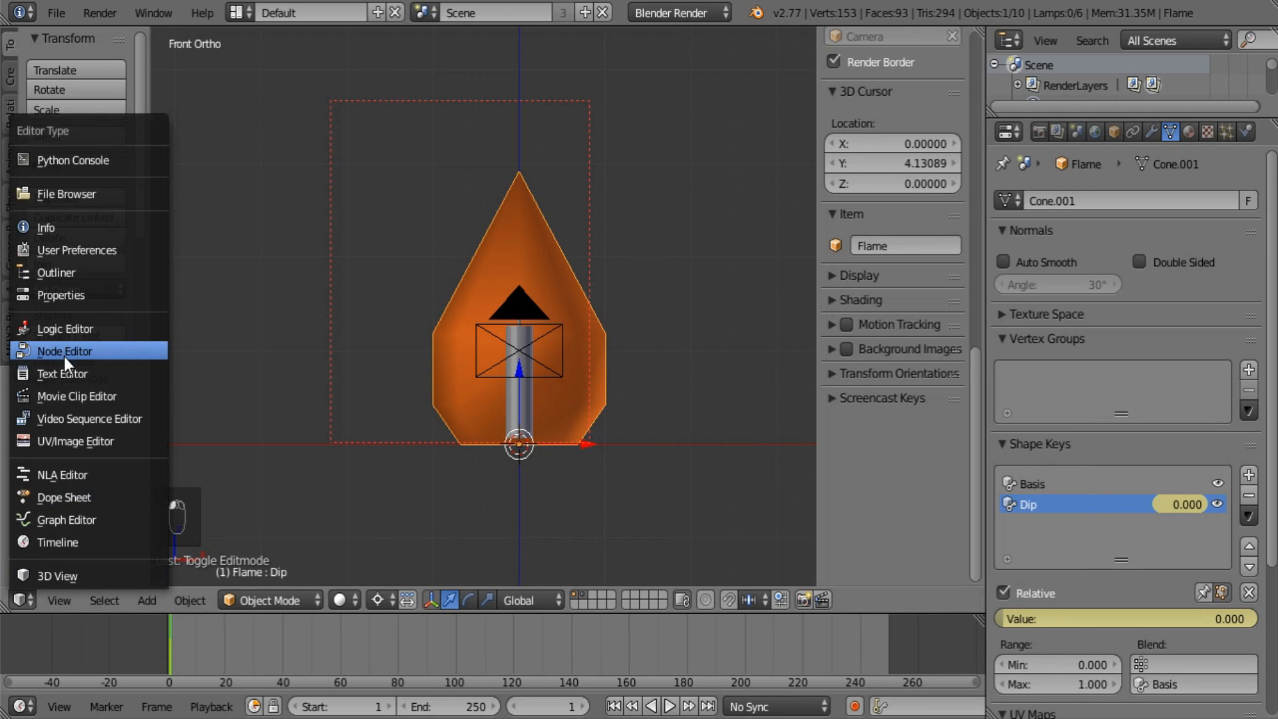
pyautogui.click(81, 521)
pyautogui.moveTo(265, 341); pyautogui.dragTo(420, 356, button='middle')
pyautogui.scroll(2, 399, 358)
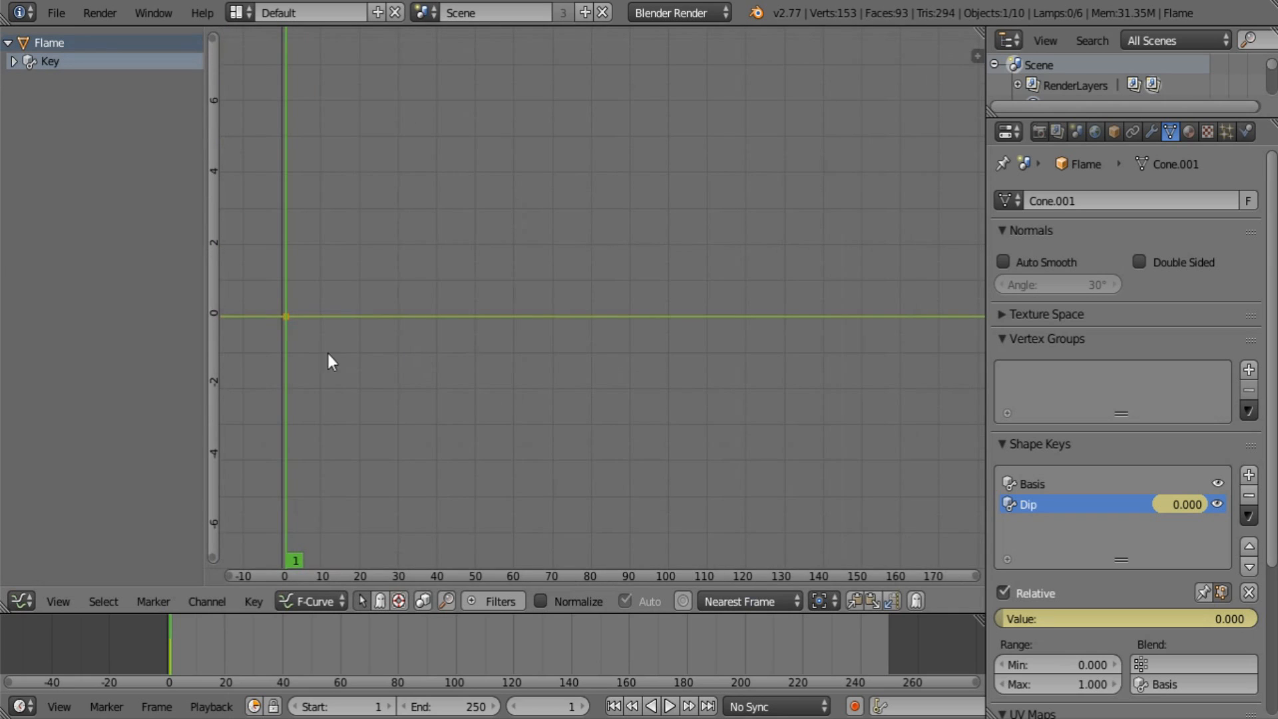
# Duplicate the Dip keyframe and place the copy at frame 12 along the time axis.
pyautogui.moveTo(281, 326); pyautogui.dragTo(392, 430, button='middle')
pyautogui.press('g')
pyautogui.press('x')
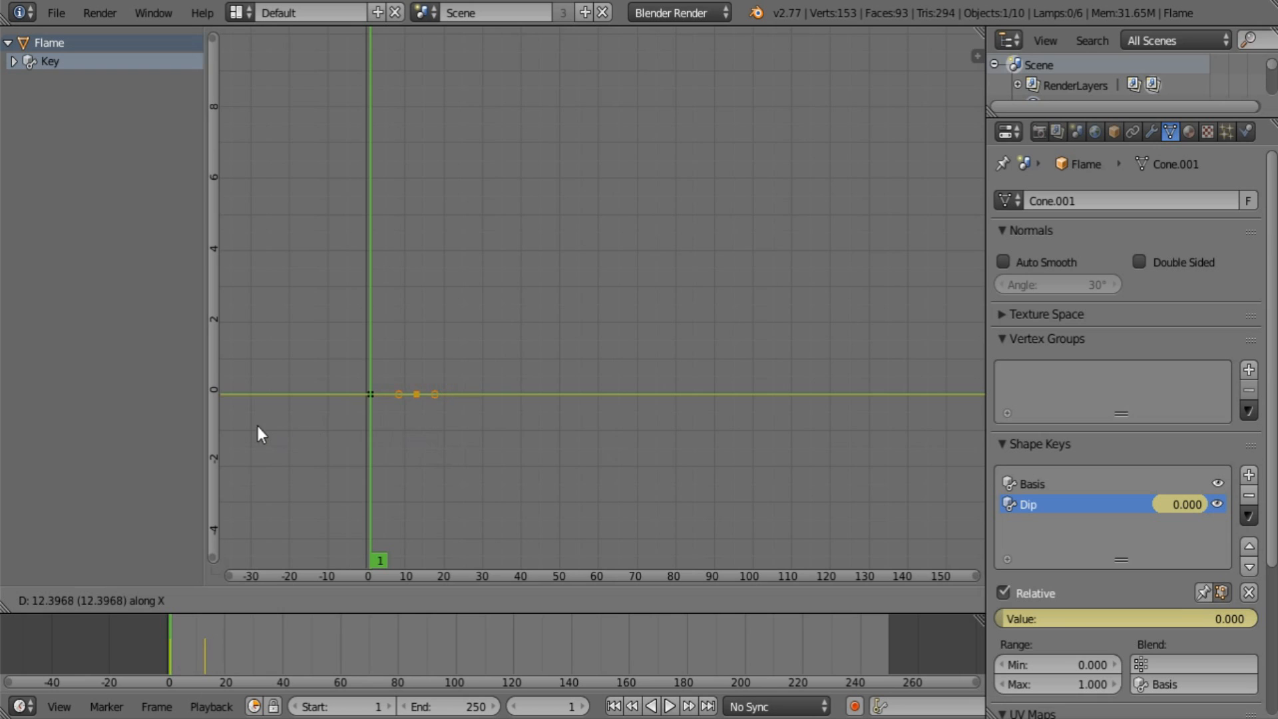
pyautogui.click(155, 421)
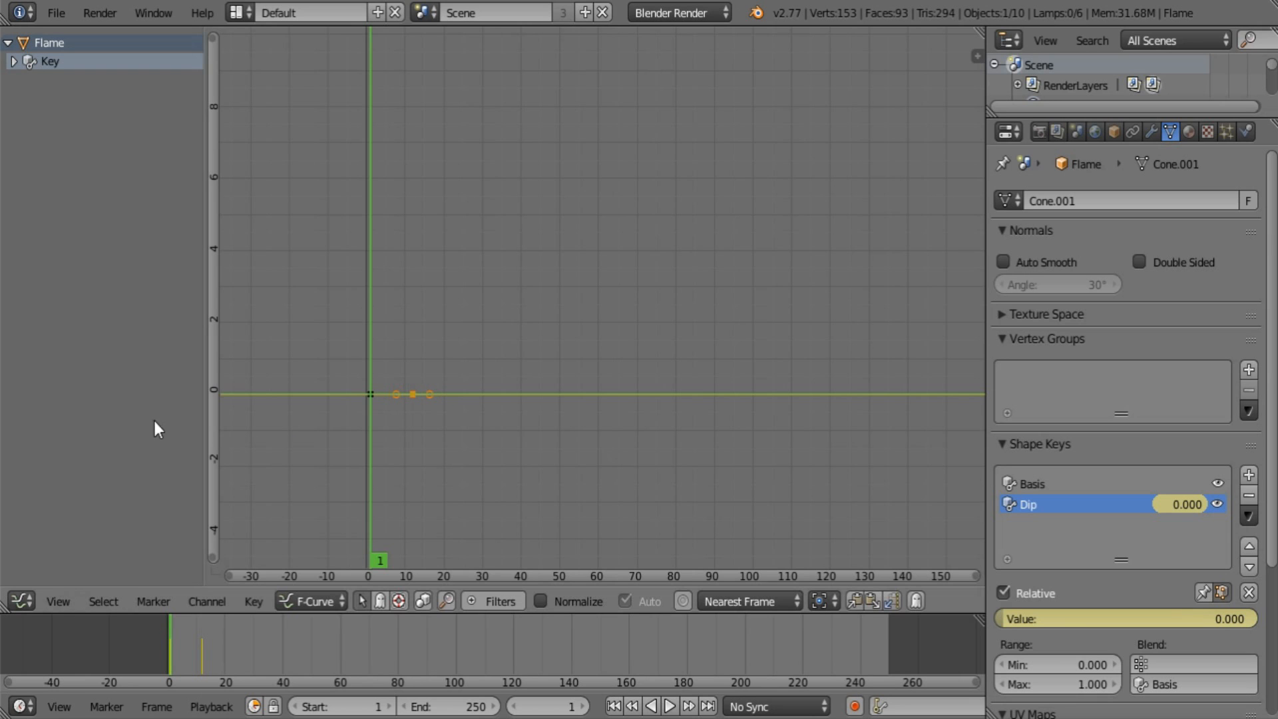
# Move the duplicated Dip keyframe along the time axis to frame 15.
pyautogui.scroll(4, 333, 418)
pyautogui.moveTo(399, 377); pyautogui.dragTo(607, 309, button='middle')
pyautogui.scroll(2, 677, 401)
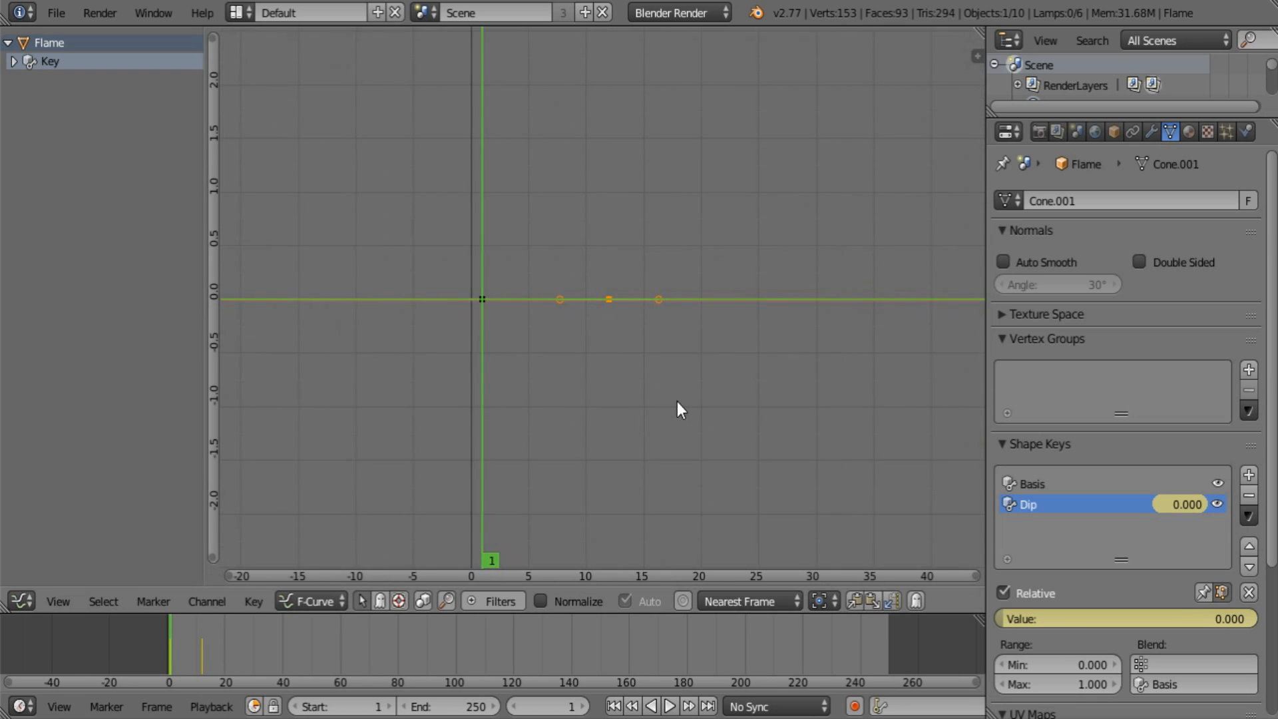
pyautogui.scroll(1, 657, 397)
pyautogui.press('g')
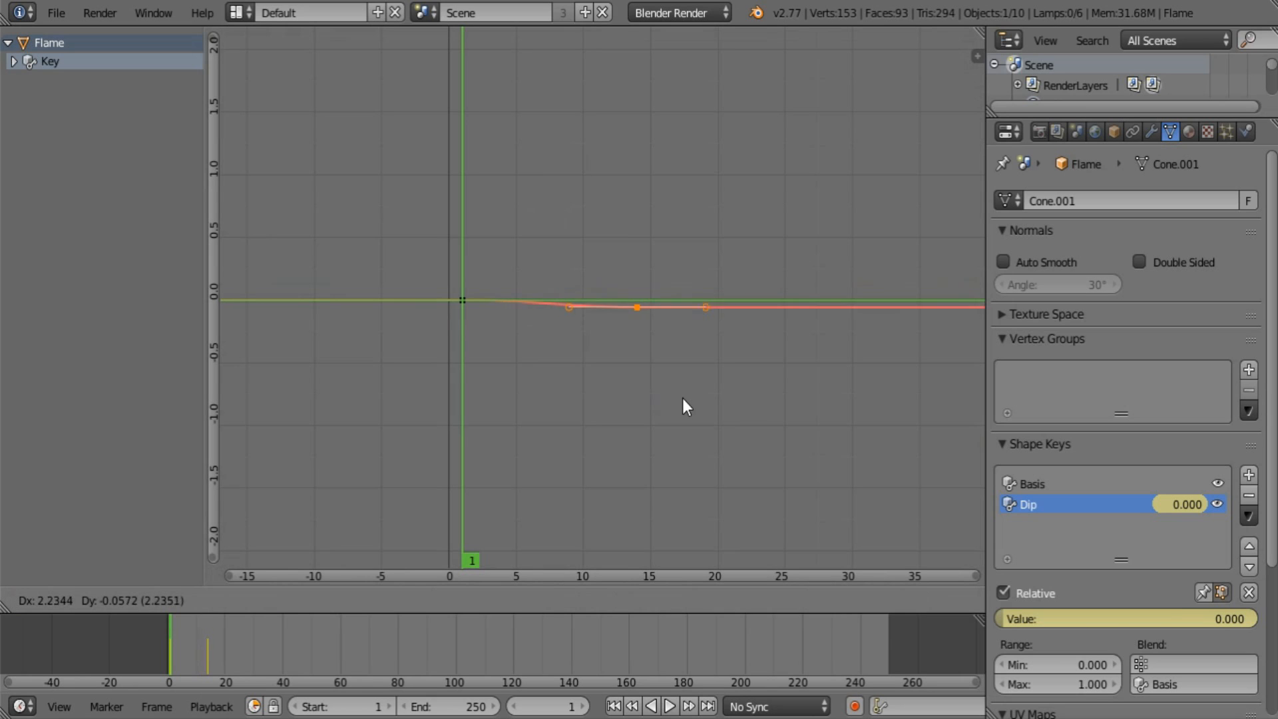
pyautogui.press('x')
pyautogui.click(690, 396)
# Duplicate the Dip keyframe at frame 15 and place the copy at frame 30.
pyautogui.scroll(-2, 696, 393)
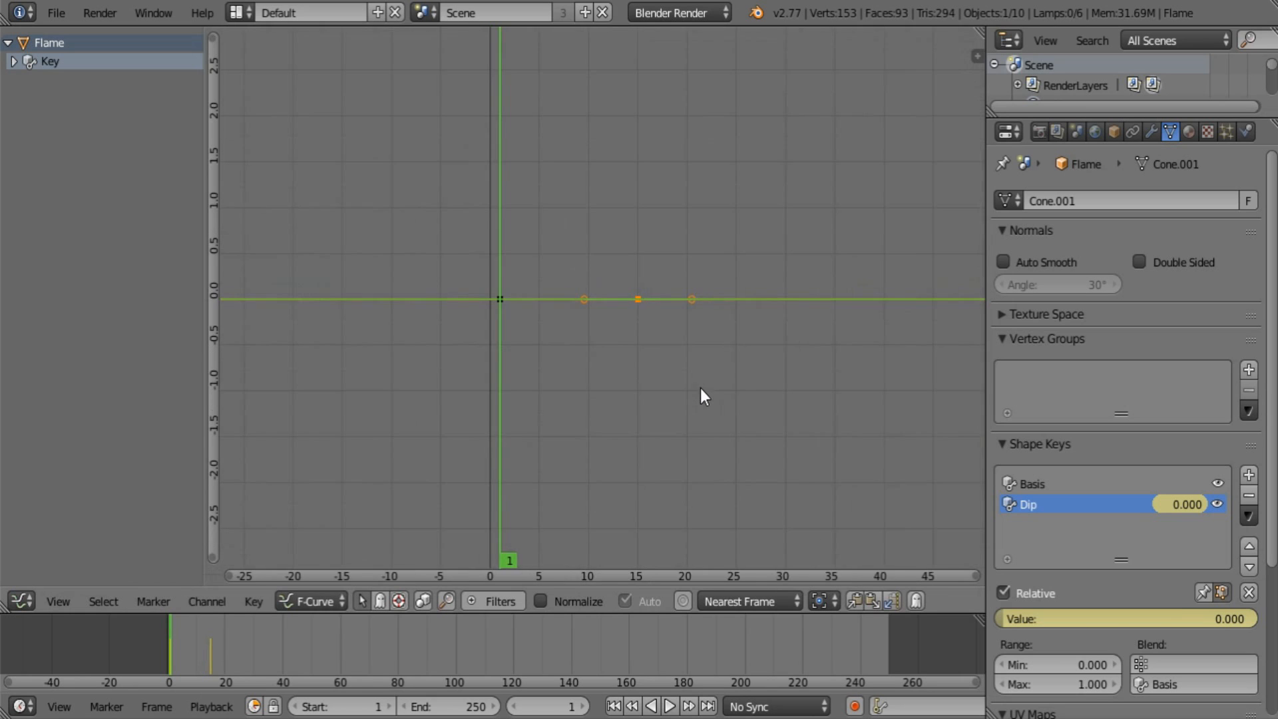
pyautogui.moveTo(700, 388); pyautogui.dragTo(535, 457, button='middle')
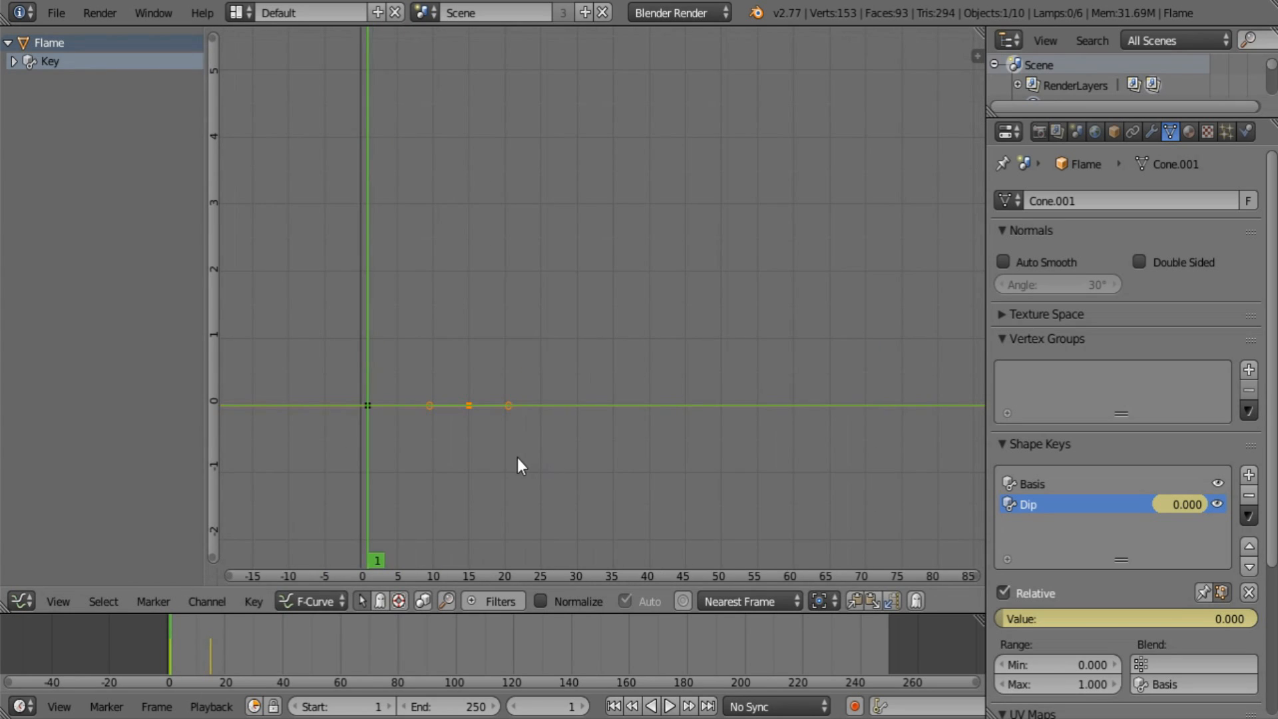
pyautogui.press('g')
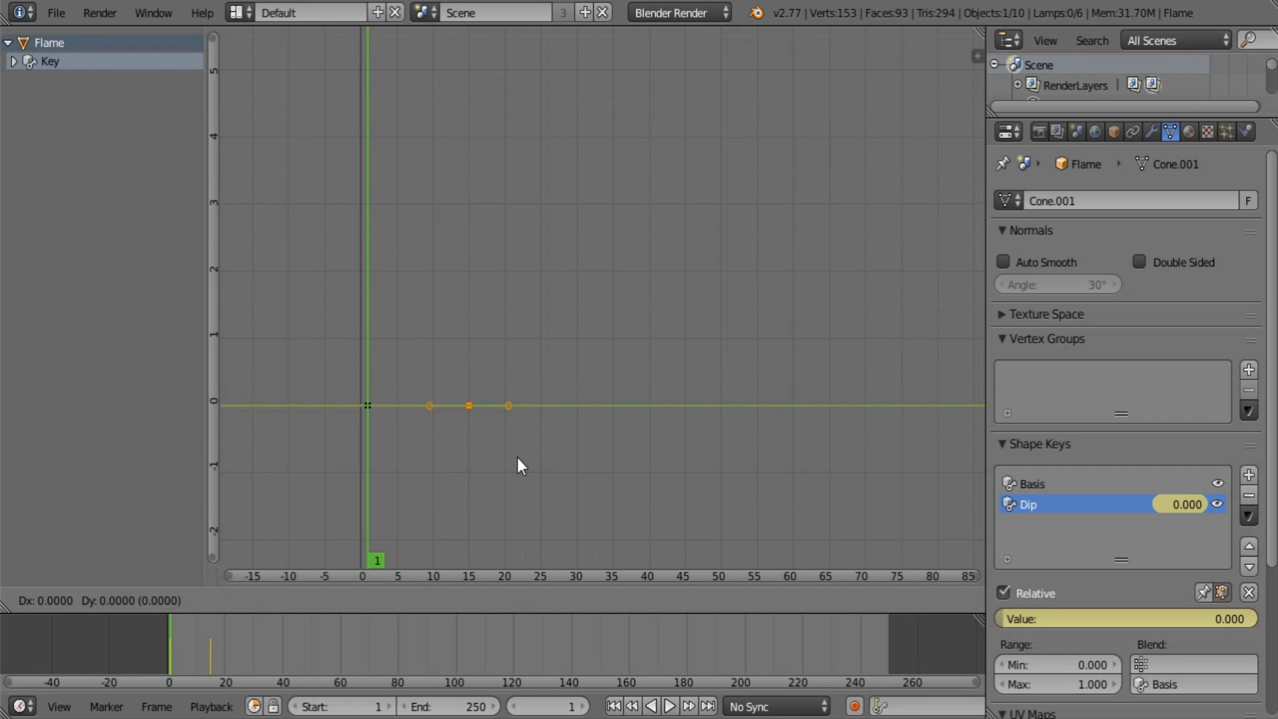
pyautogui.click(625, 464)
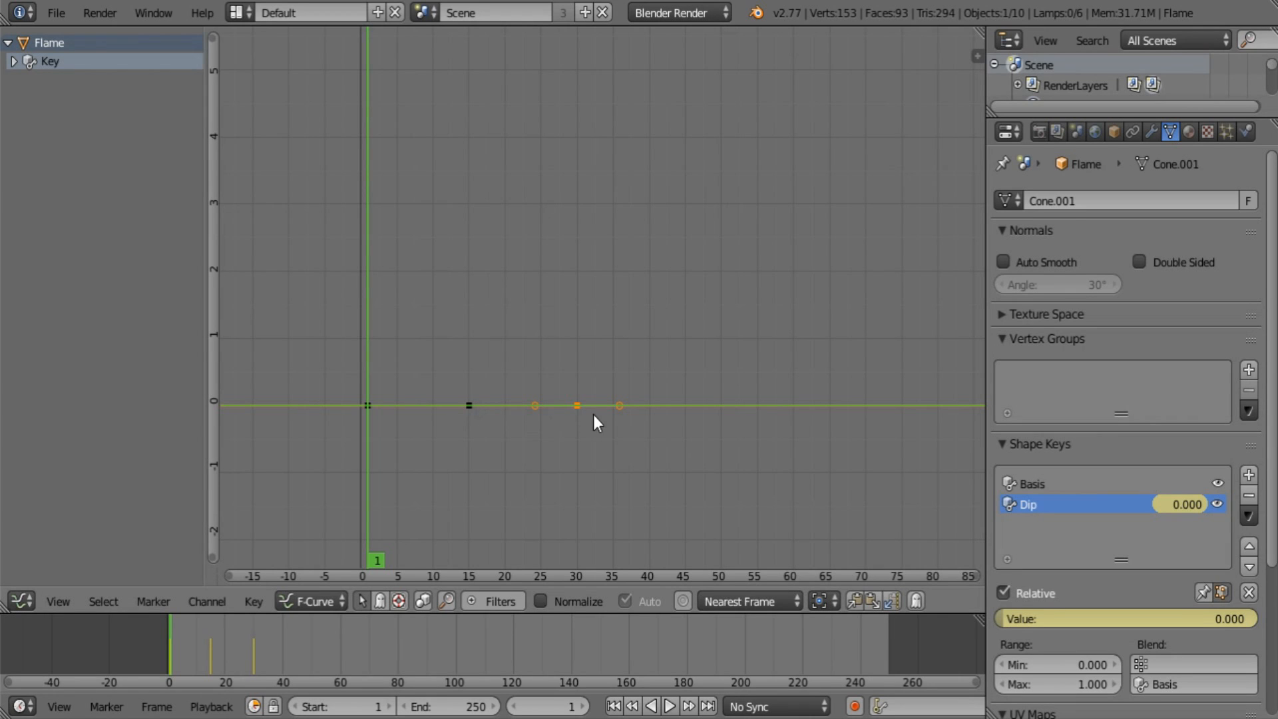
# Raise the Dip keyframe at frame 30 vertically to a value of 1.
pyautogui.press('g')
pyautogui.press('y')
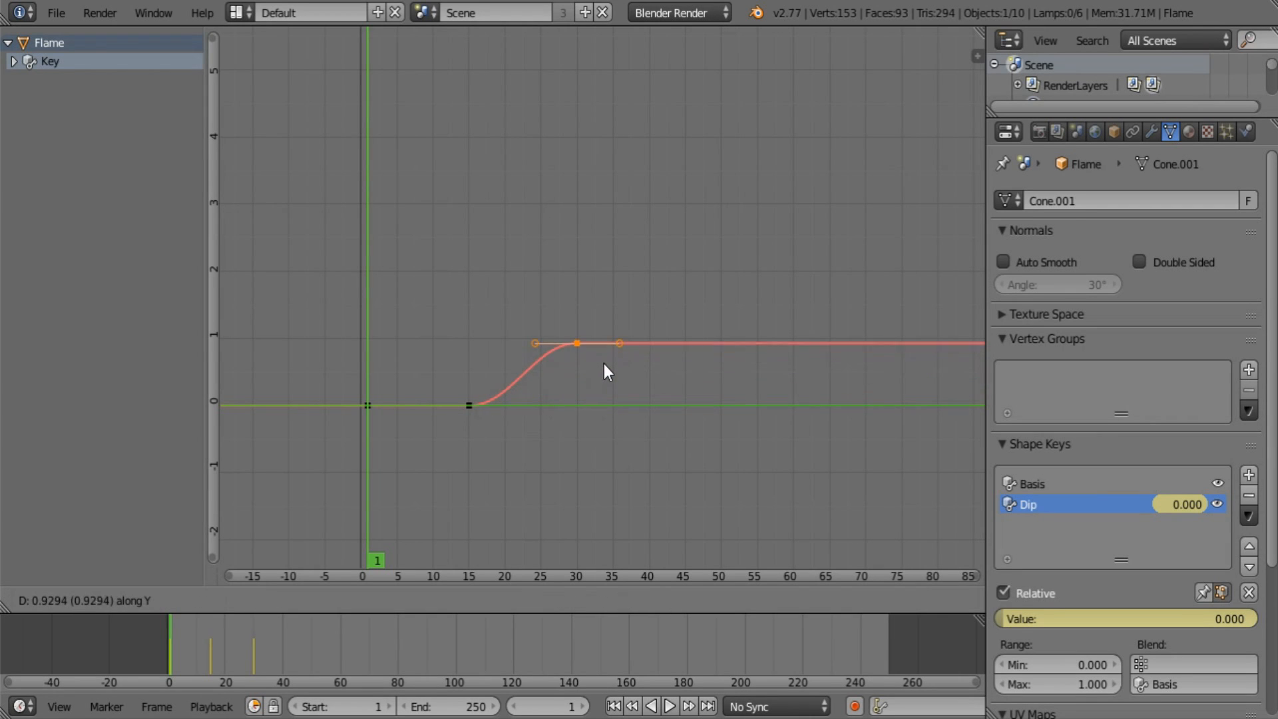
pyautogui.click(612, 365)
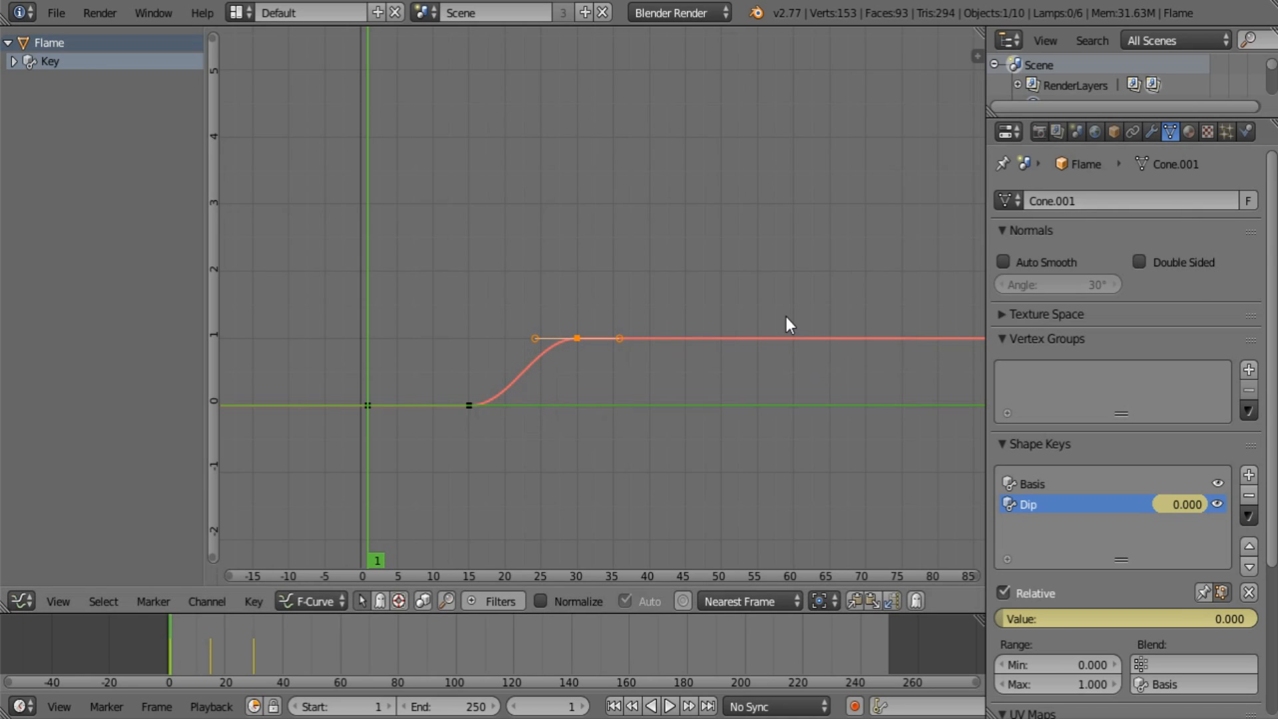
# Set the interpolation of all Dip keyframes to Constant.
pyautogui.press('a')
pyautogui.press('a')
pyautogui.press('t')
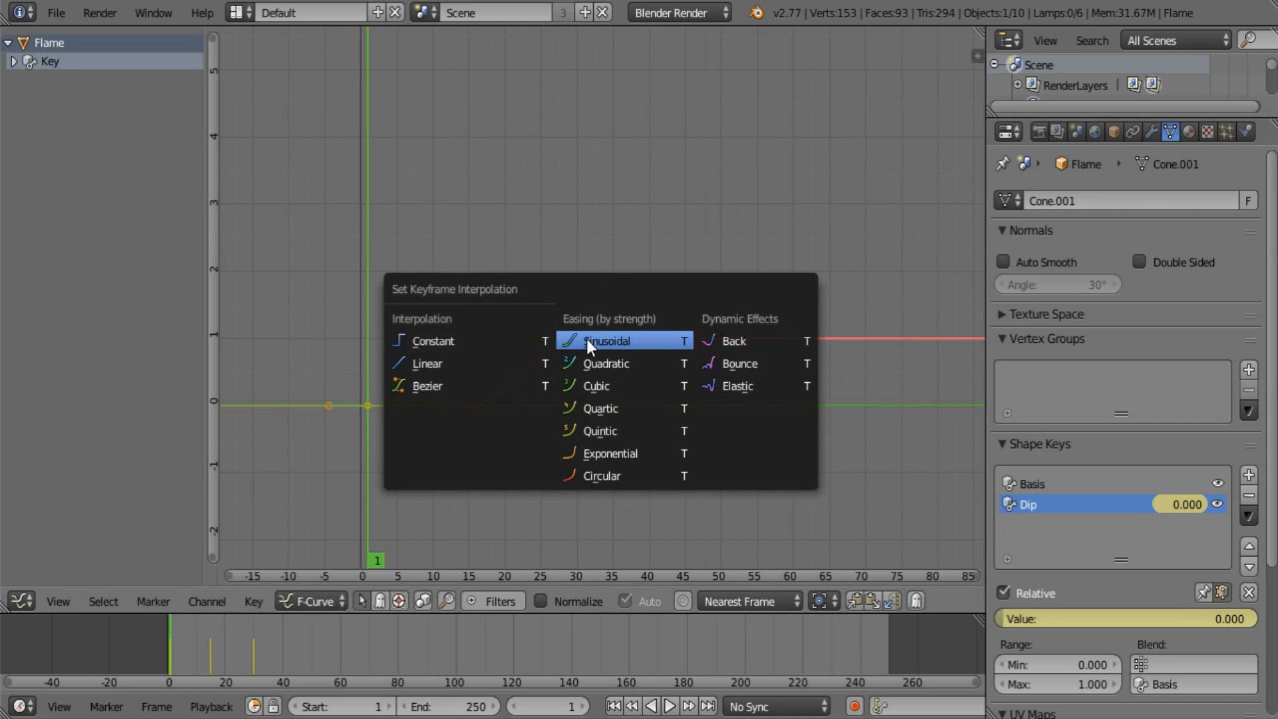
pyautogui.click(482, 346)
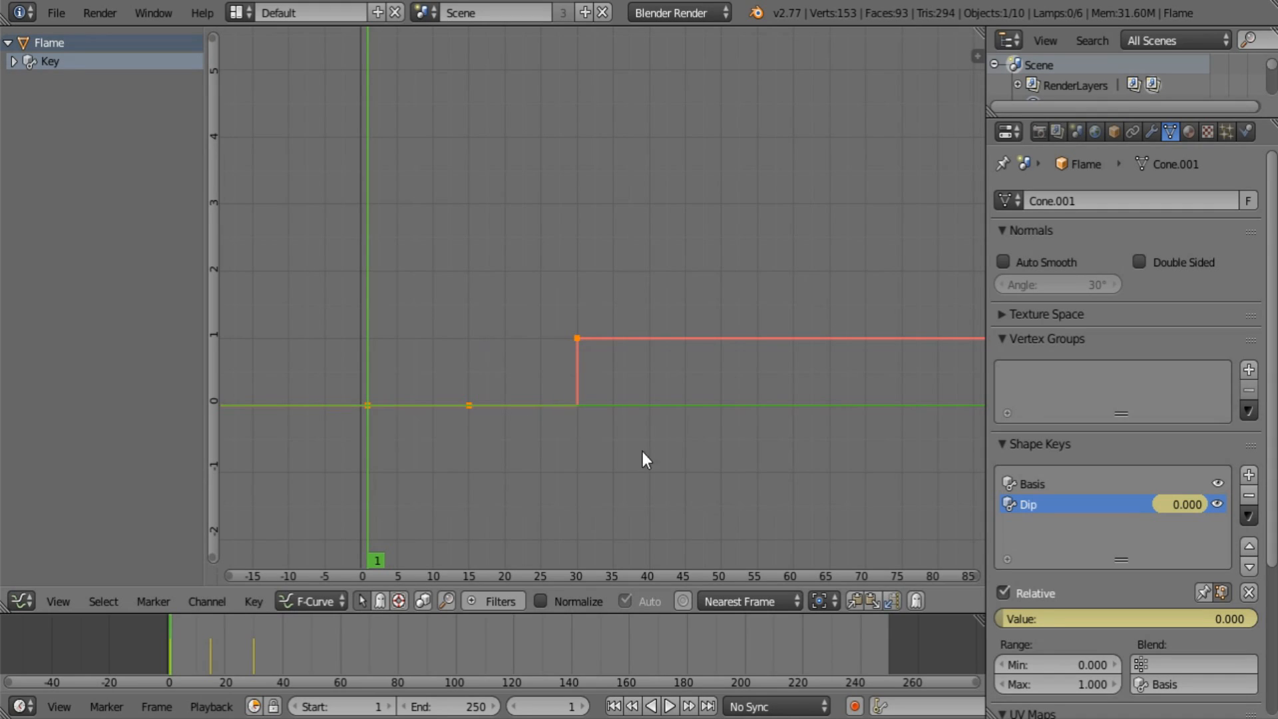
# Delete the zero-value Dip keyframe at frame 15 and move the raised keyframe along the time axis to frame 15.
pyautogui.click(471, 405)
pyautogui.press('x')
pyautogui.click(472, 407)
pyautogui.press('g')
pyautogui.press('x')
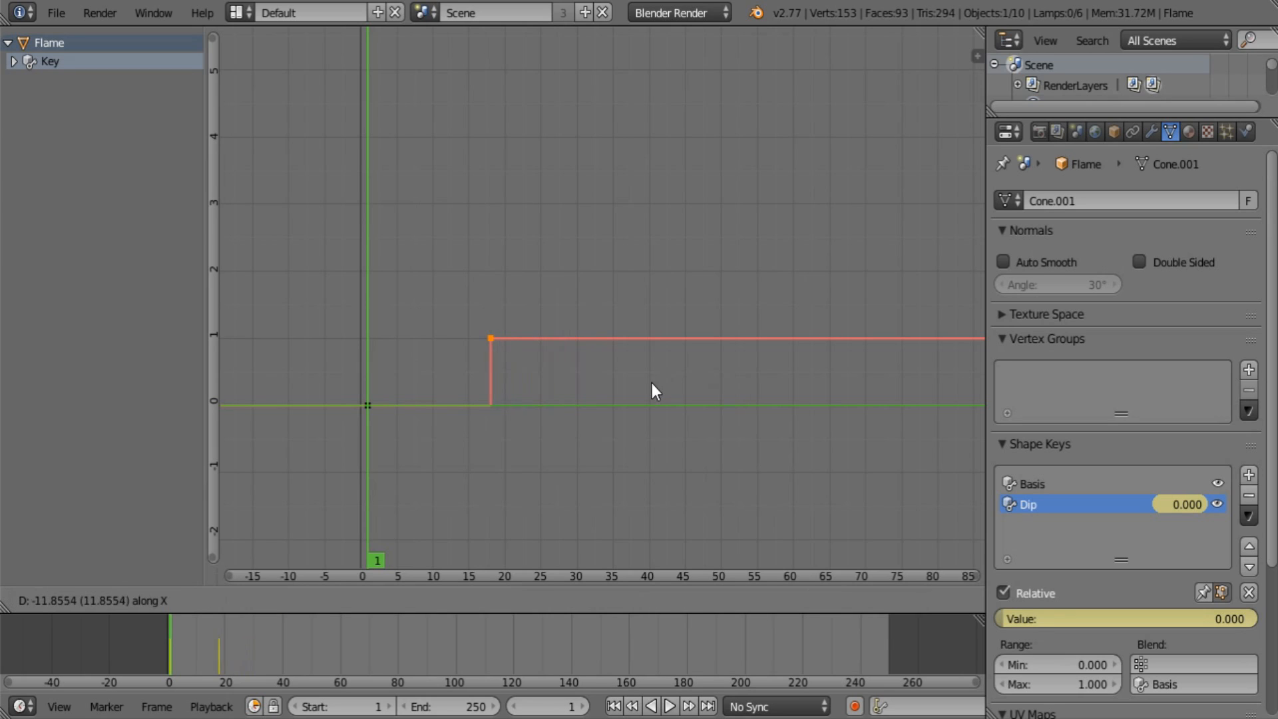
pyautogui.click(629, 385)
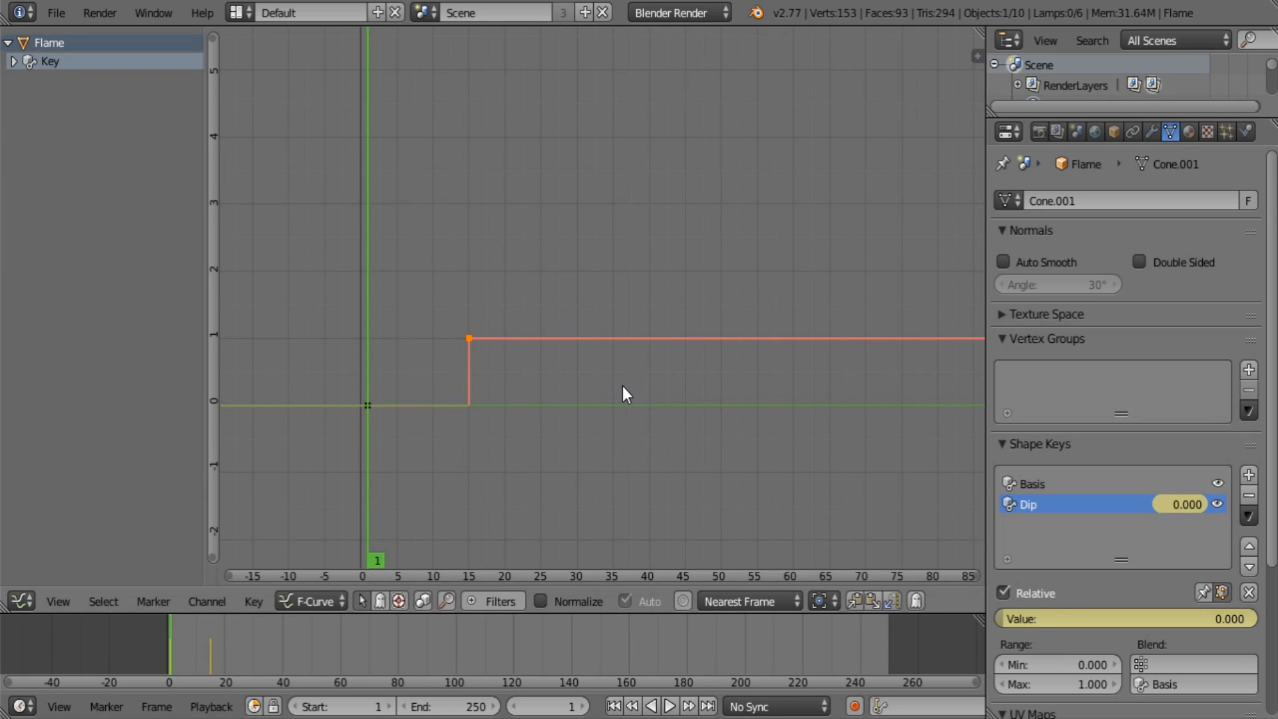
# Duplicate the raised Dip keyframe along the time axis and place the copy at frame 30.
pyautogui.hotkey('shift', 'd')
pyautogui.press('x')
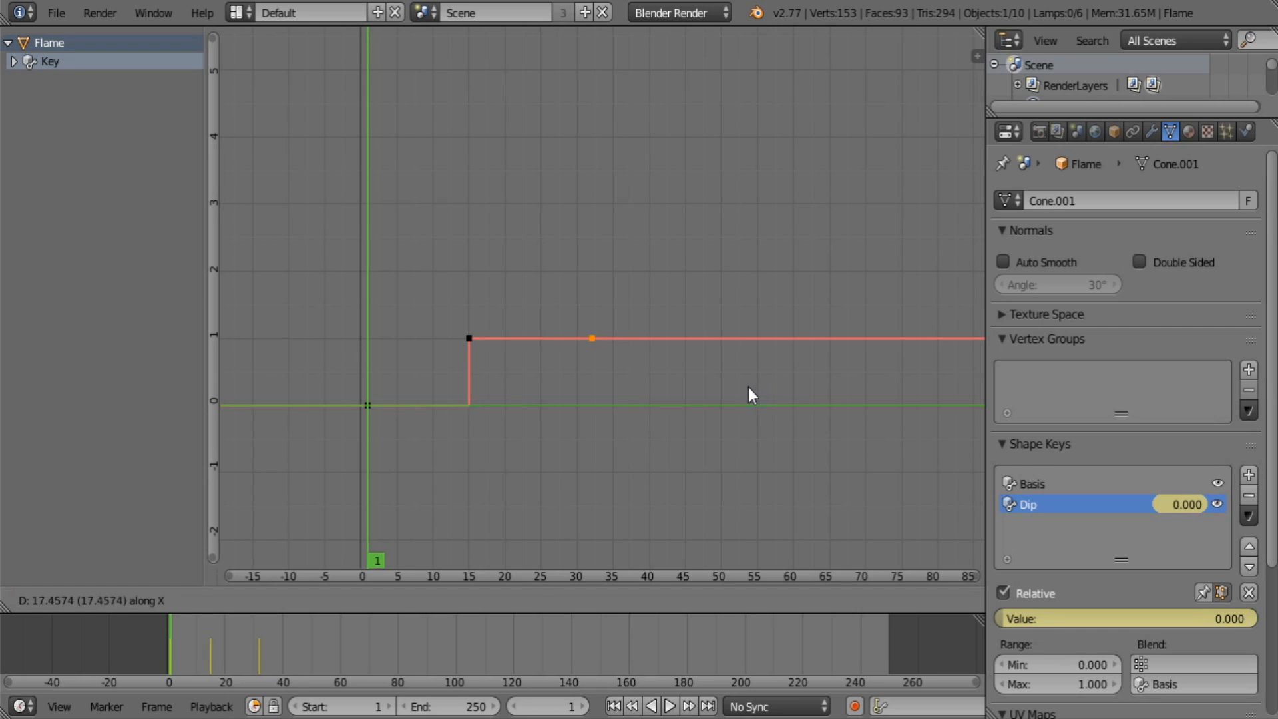
pyautogui.click(732, 390)
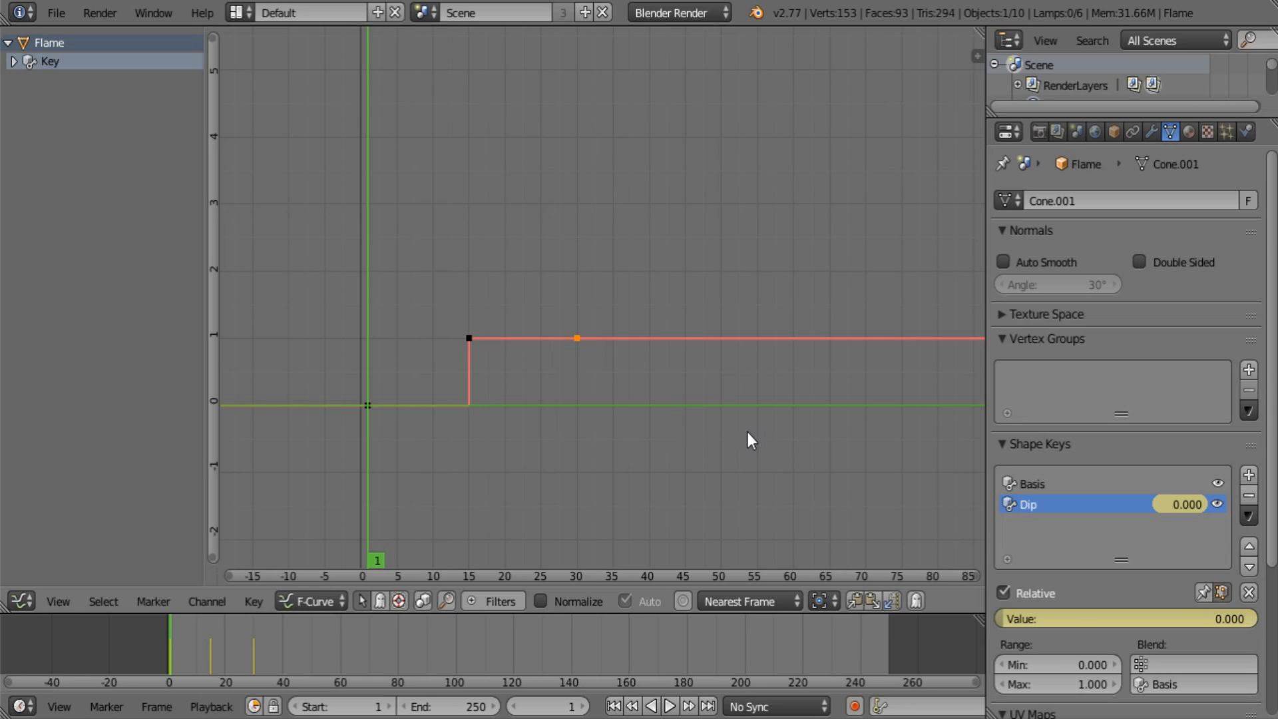
# Add a Cycles modifier to the Dip value's F-curve.
pyautogui.press('n')
pyautogui.click(847, 375)
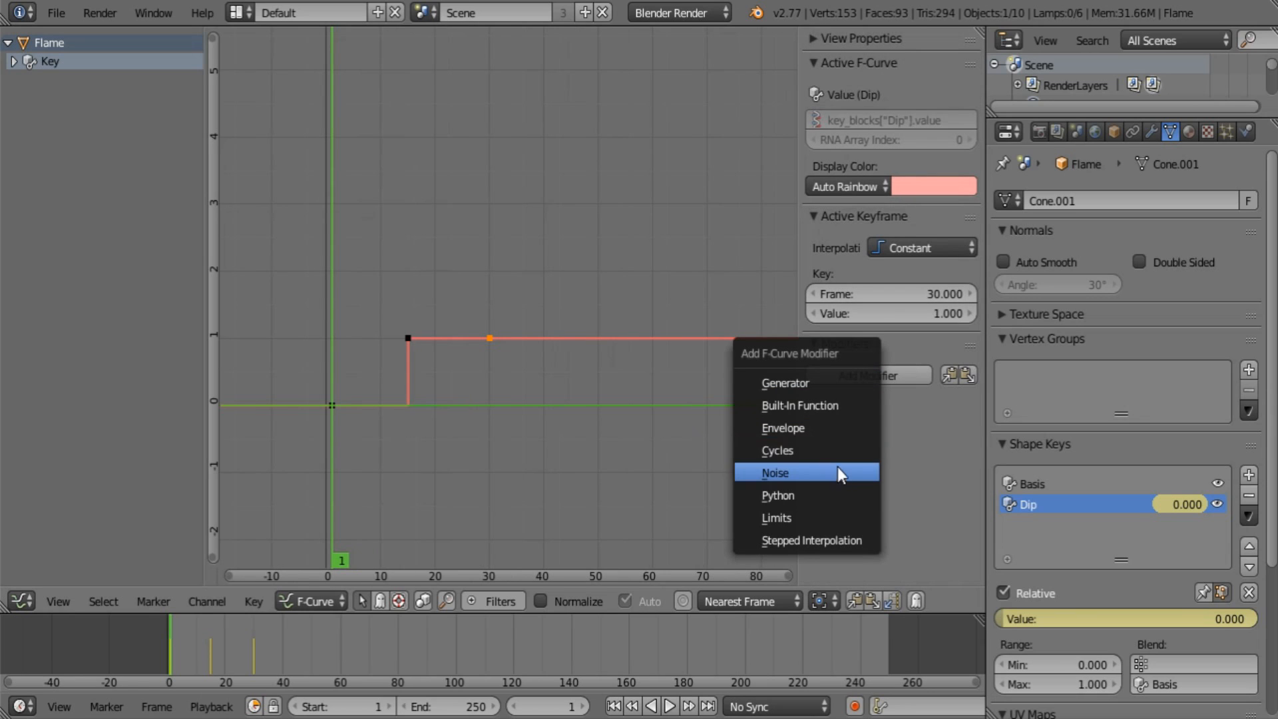
pyautogui.click(829, 450)
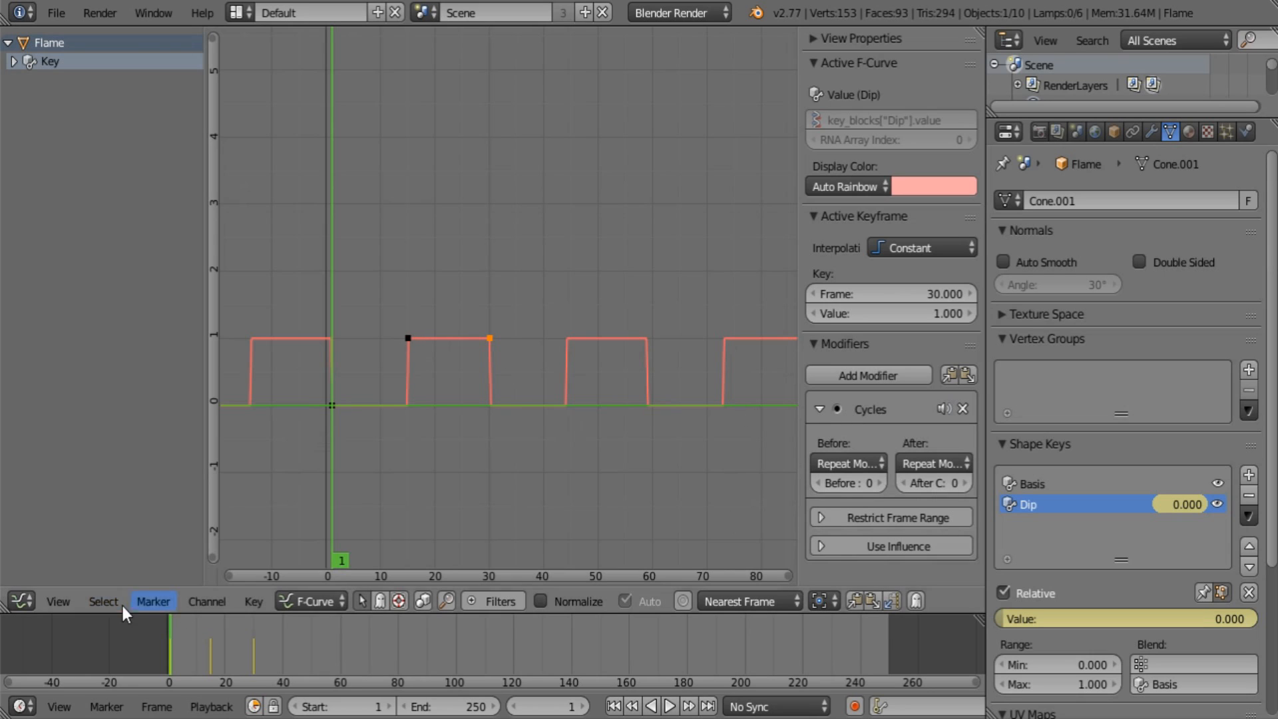
# Replace the Graph Editor with the 3D View, play the flame animation and stop it again.
pyautogui.click(34, 601)
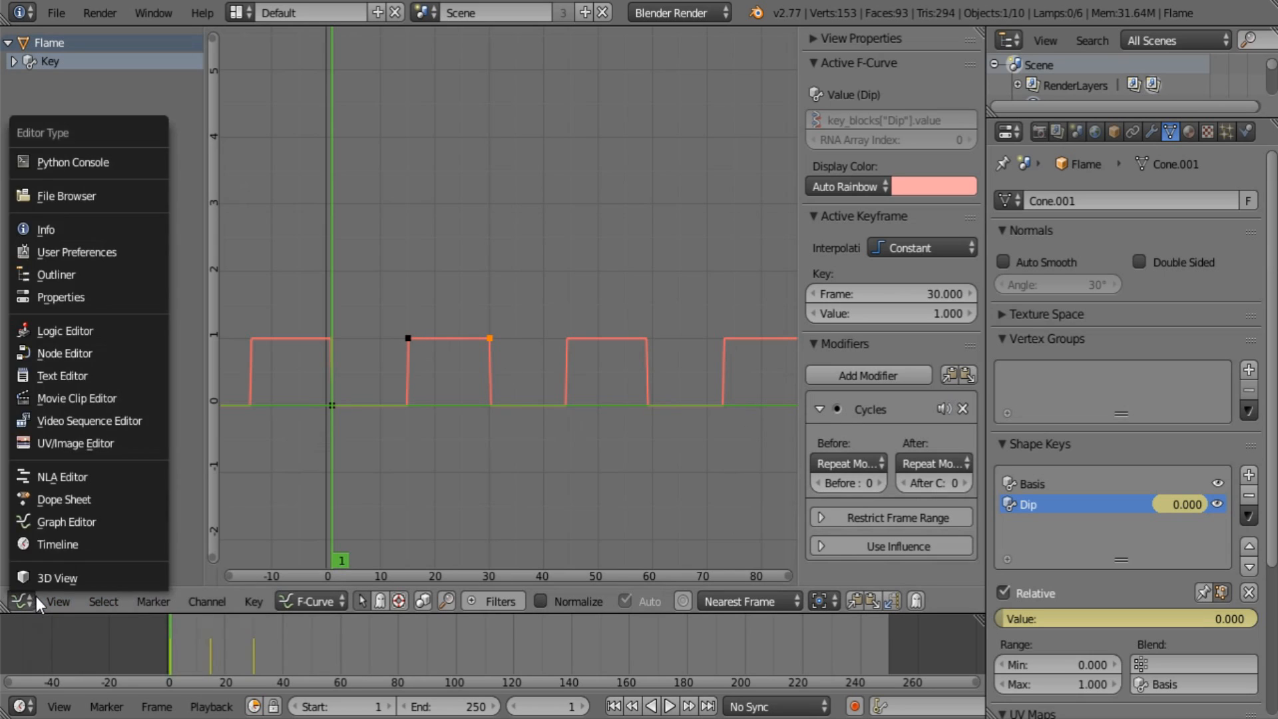
pyautogui.click(116, 575)
pyautogui.click(670, 707)
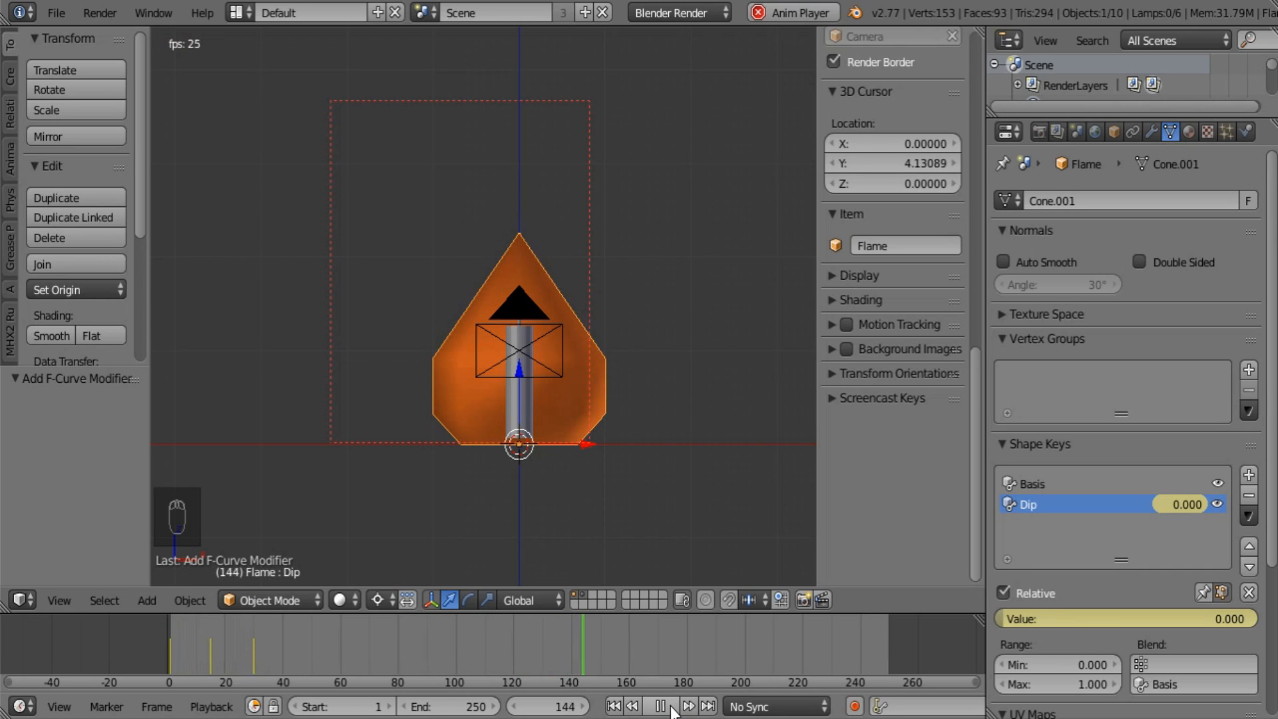
pyautogui.hotkey('alt', 'a')
# Replace the 3D view with the Dope Sheet and clear the Flame keyframe selection.
pyautogui.click(20, 599)
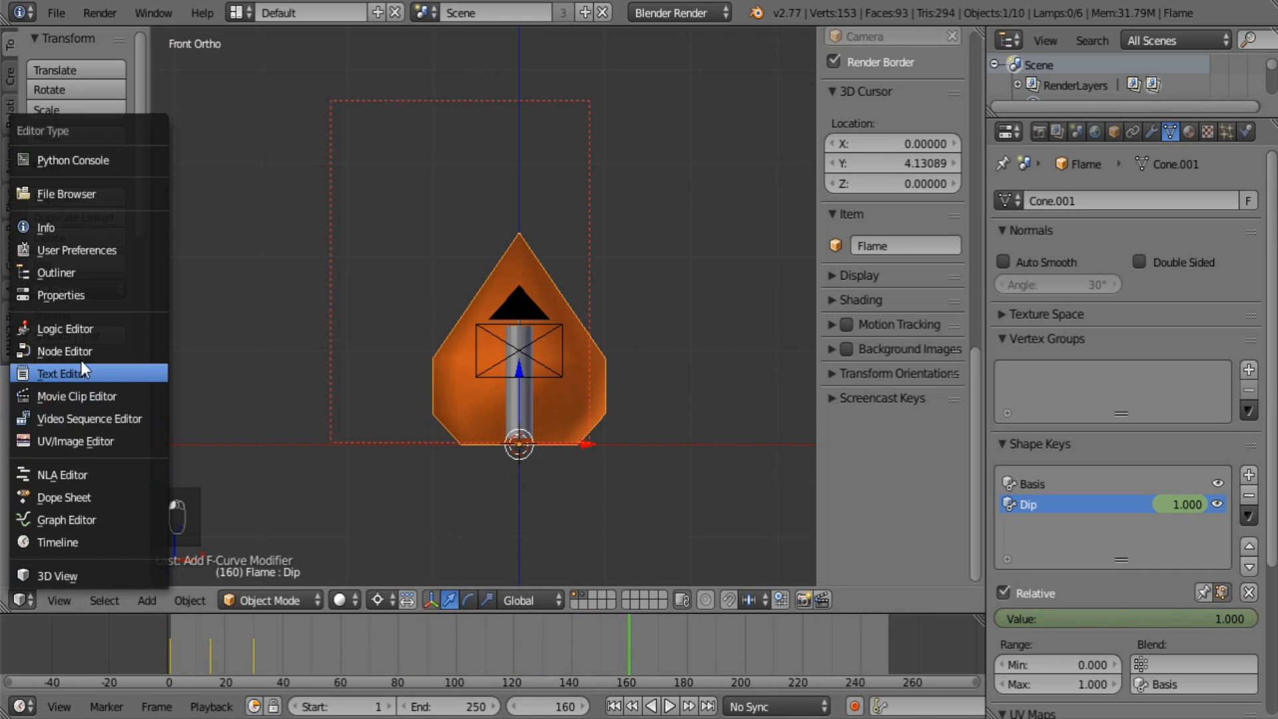
pyautogui.click(79, 496)
pyautogui.scroll(4, 461, 221)
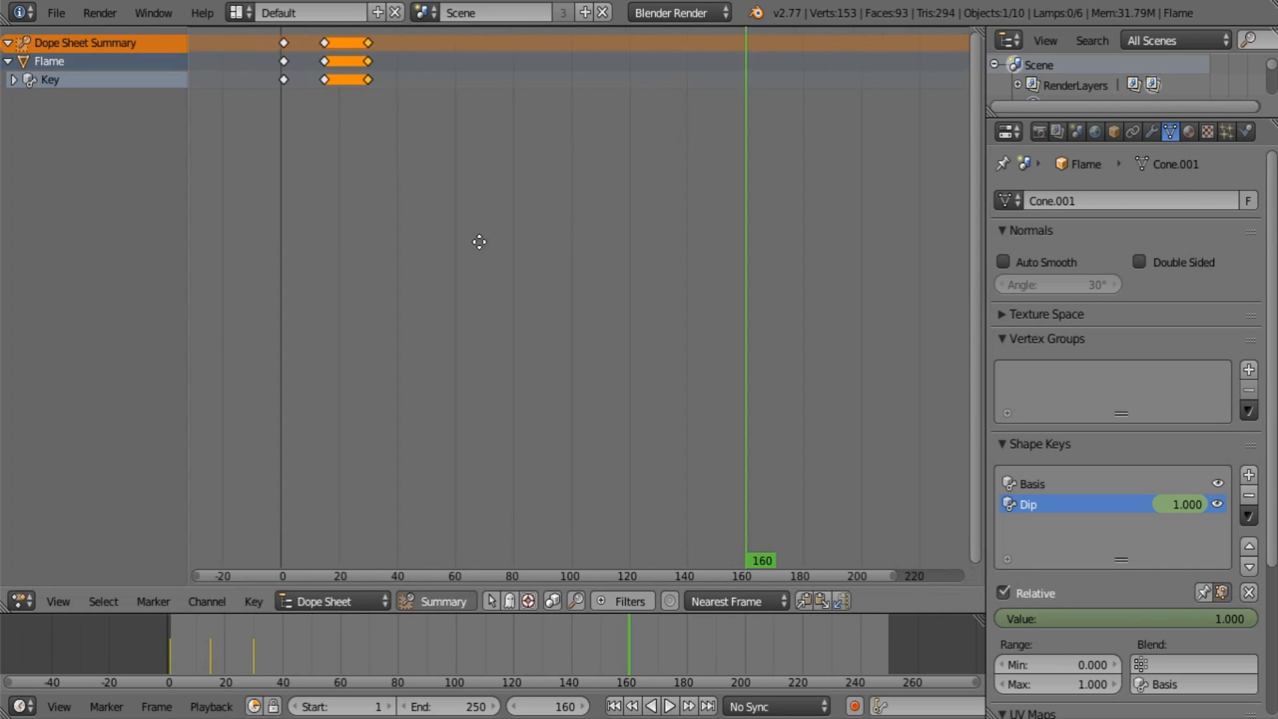
pyautogui.keyDown('ctrl'); pyautogui.scroll(4, 513, 312); pyautogui.keyUp('ctrl')
pyautogui.press('a')
pyautogui.keyDown('ctrl'); pyautogui.scroll(-1, 503, 257); pyautogui.keyUp('ctrl')
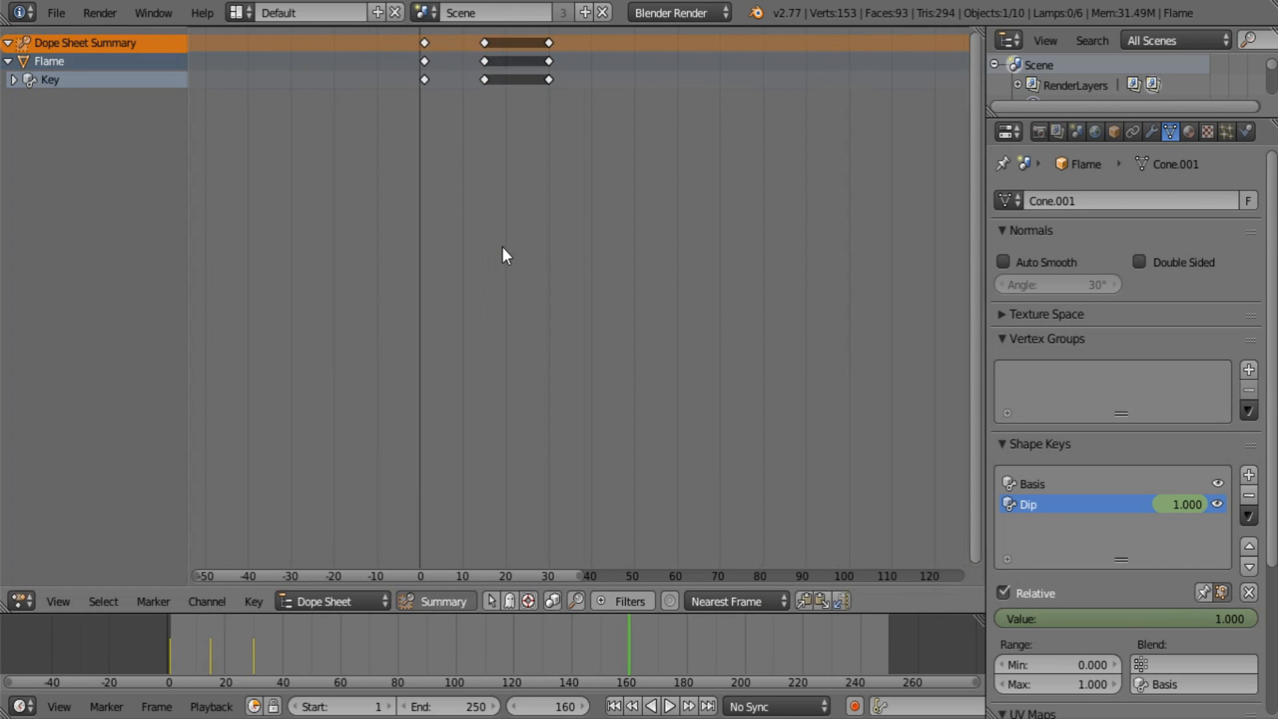
# Scale all Flame keyframes toward frame 1 to about half their spacing, placing the last two at frames 8 and 15.
pyautogui.press('a')
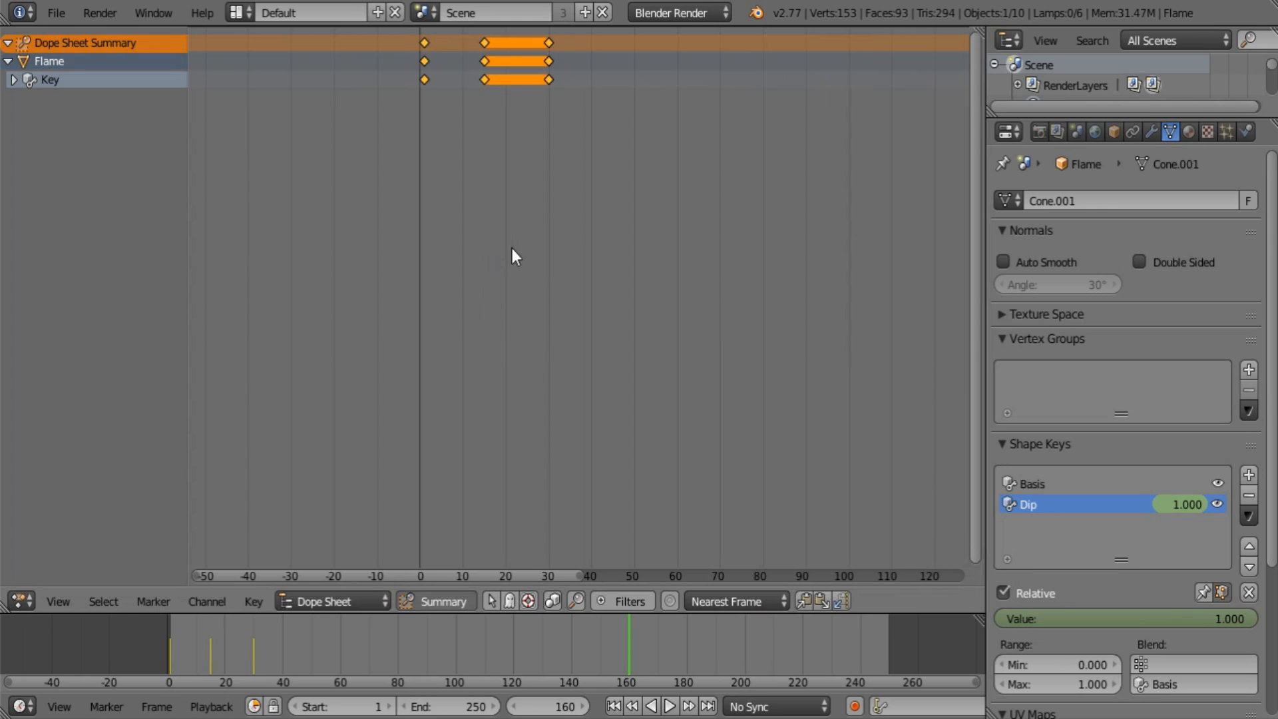
pyautogui.click(422, 233)
pyautogui.press('s')
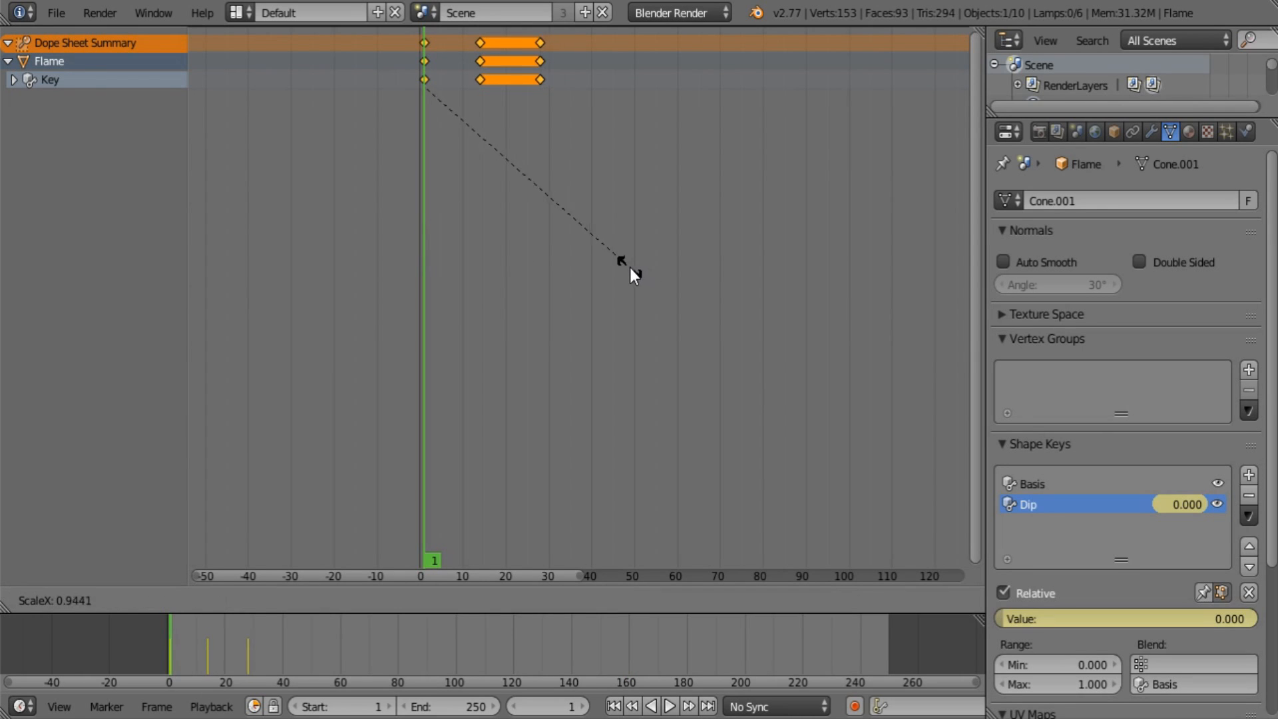
pyautogui.click(526, 237)
pyautogui.press('a')
pyautogui.click(384, 642)
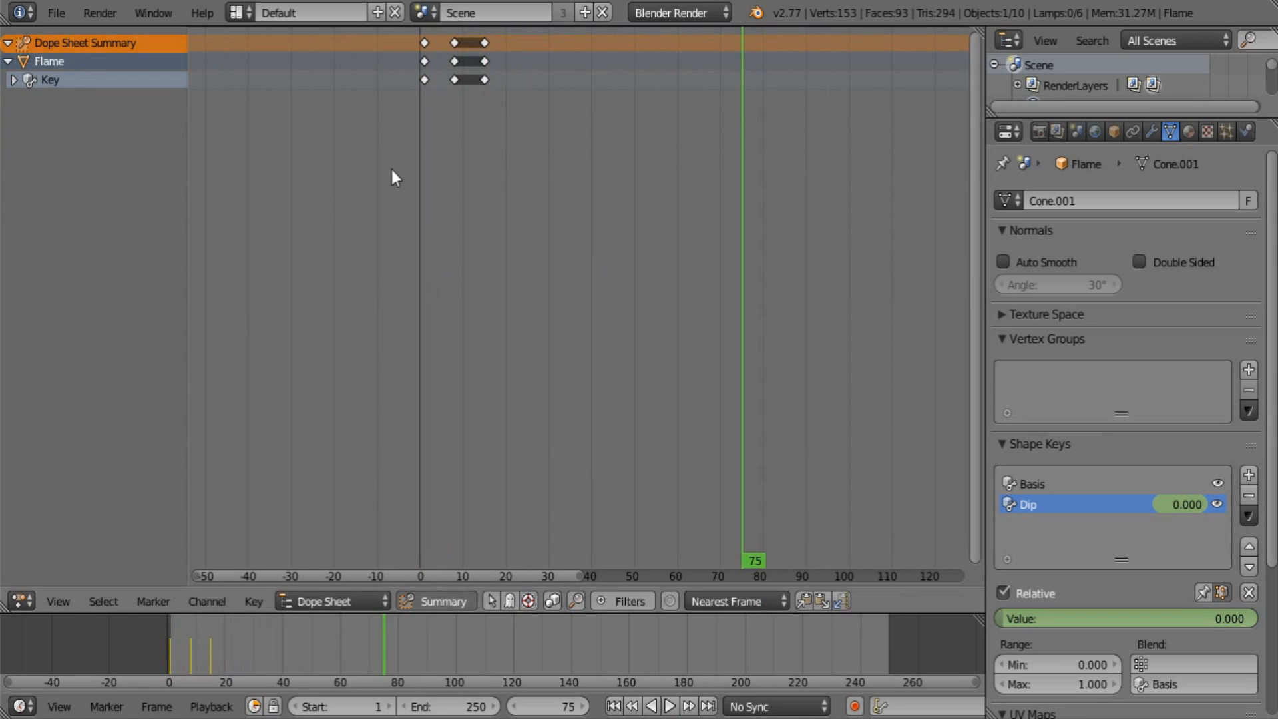
# Scale all Flame keyframes toward frame 1 again, placing the last two at frames 5 and 8.
pyautogui.moveTo(482, 203); pyautogui.dragTo(545, 228, button='middle')
pyautogui.scroll(7, 530, 237)
pyautogui.scroll(8, 529, 237)
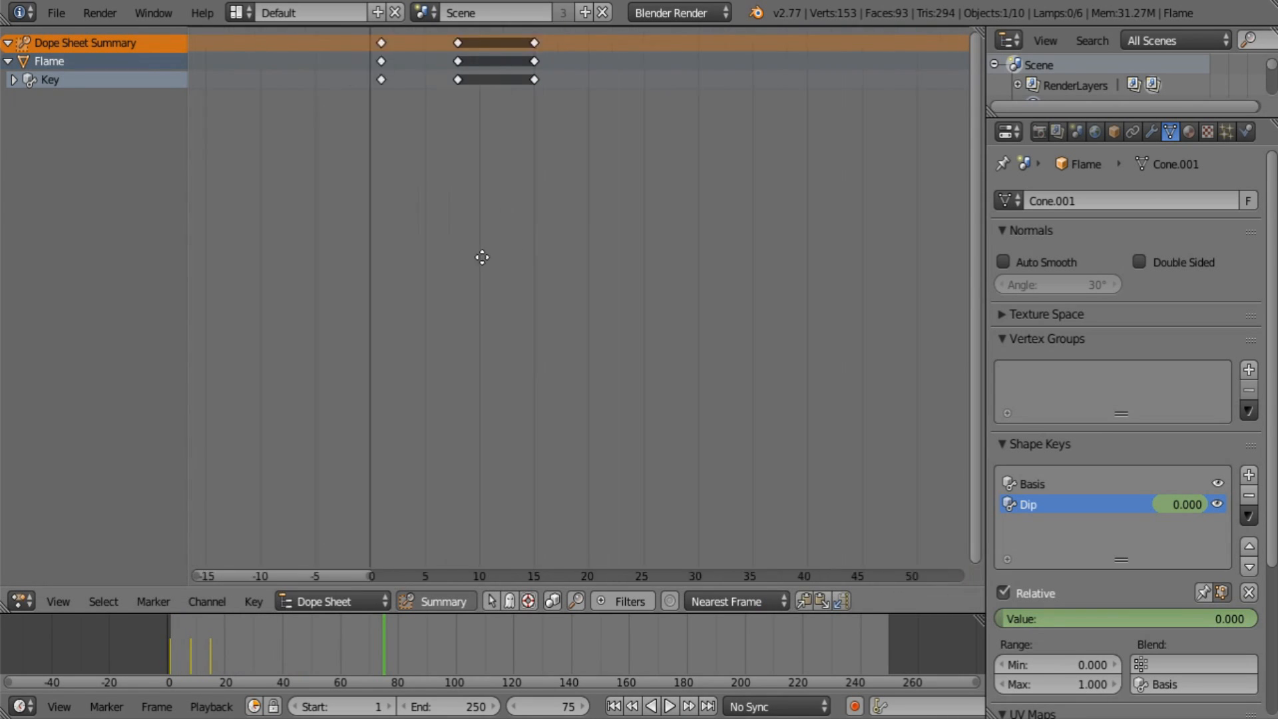
pyautogui.click(428, 219)
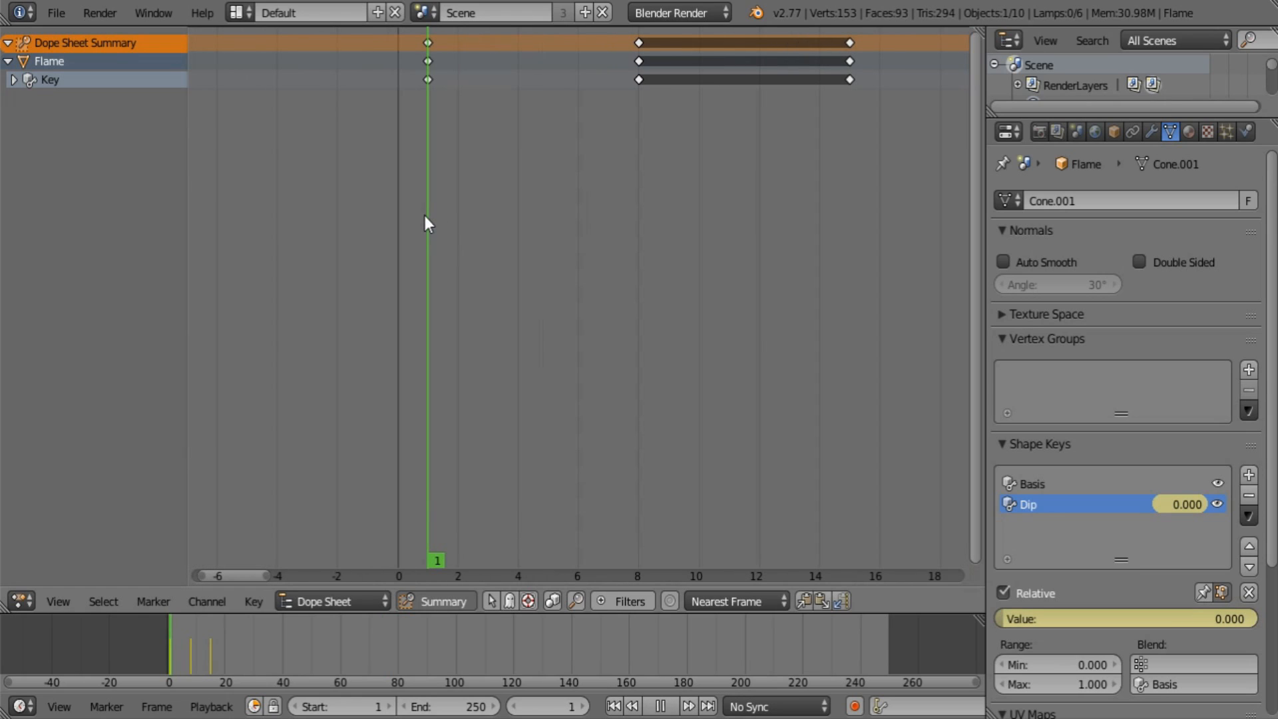
pyautogui.press(']')
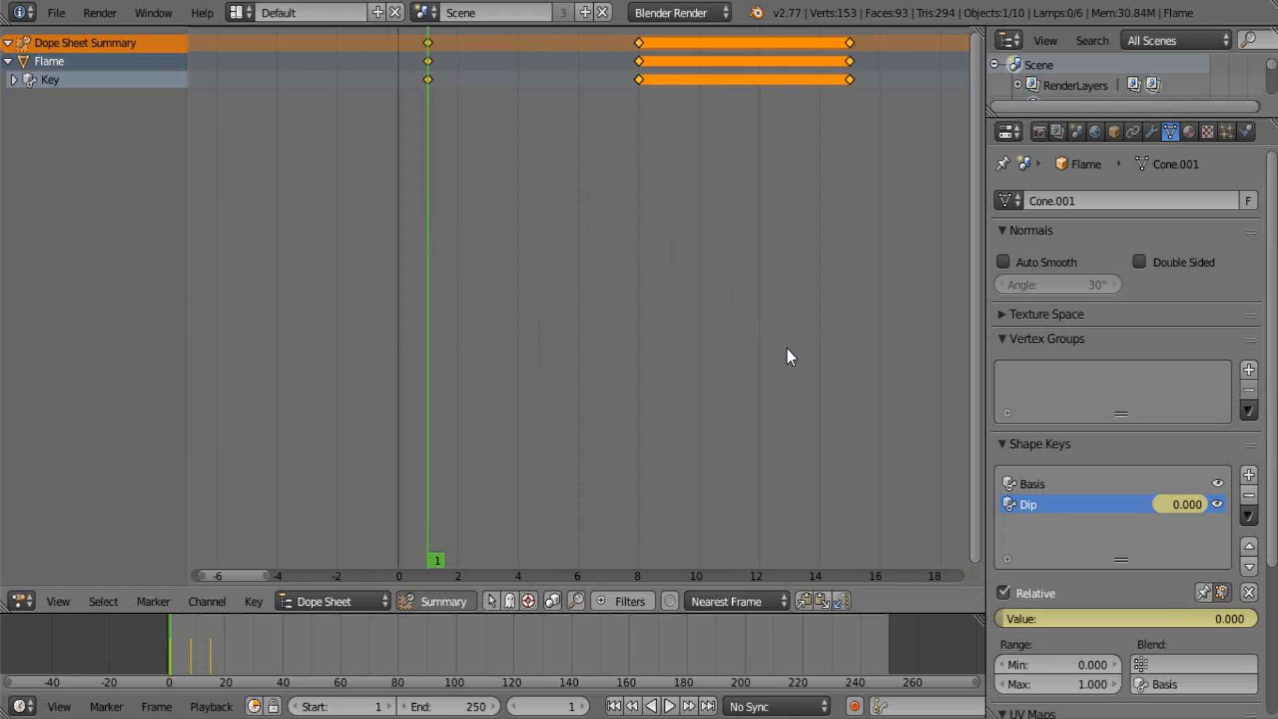
pyautogui.press('s')
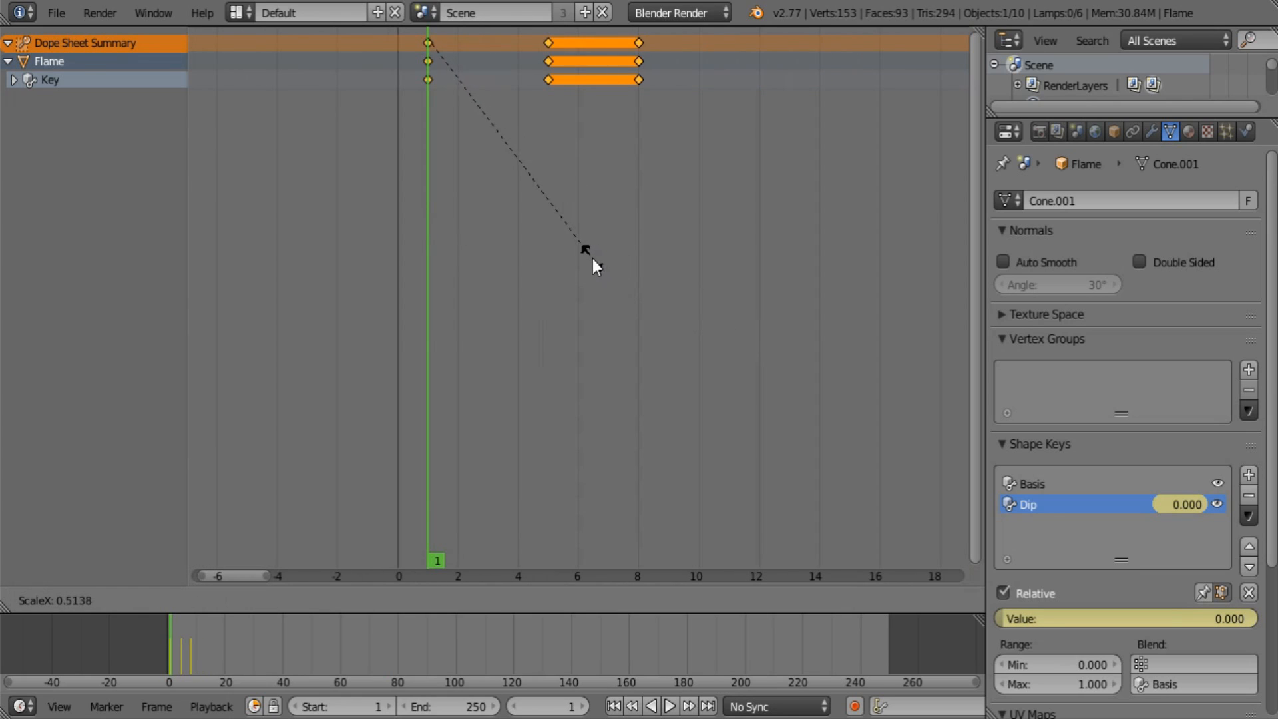
pyautogui.click(592, 258)
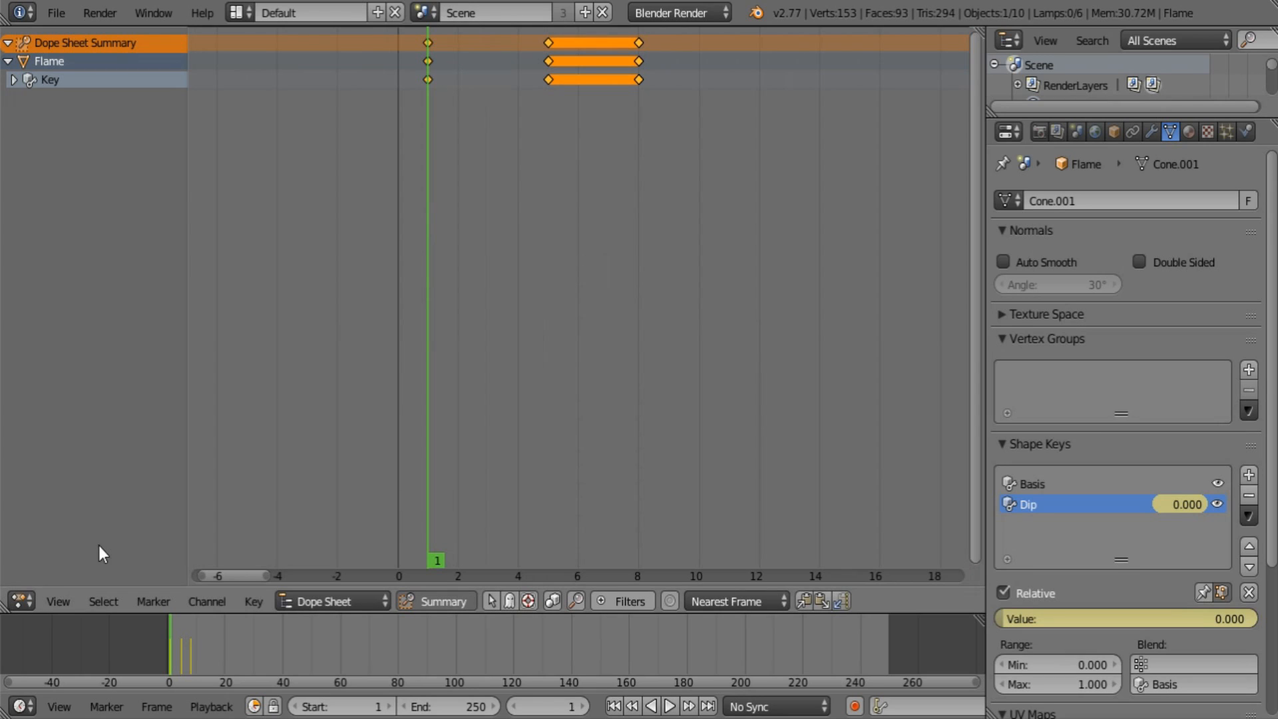
# Move the first Flame keyframe to frame 0.
pyautogui.click(427, 42)
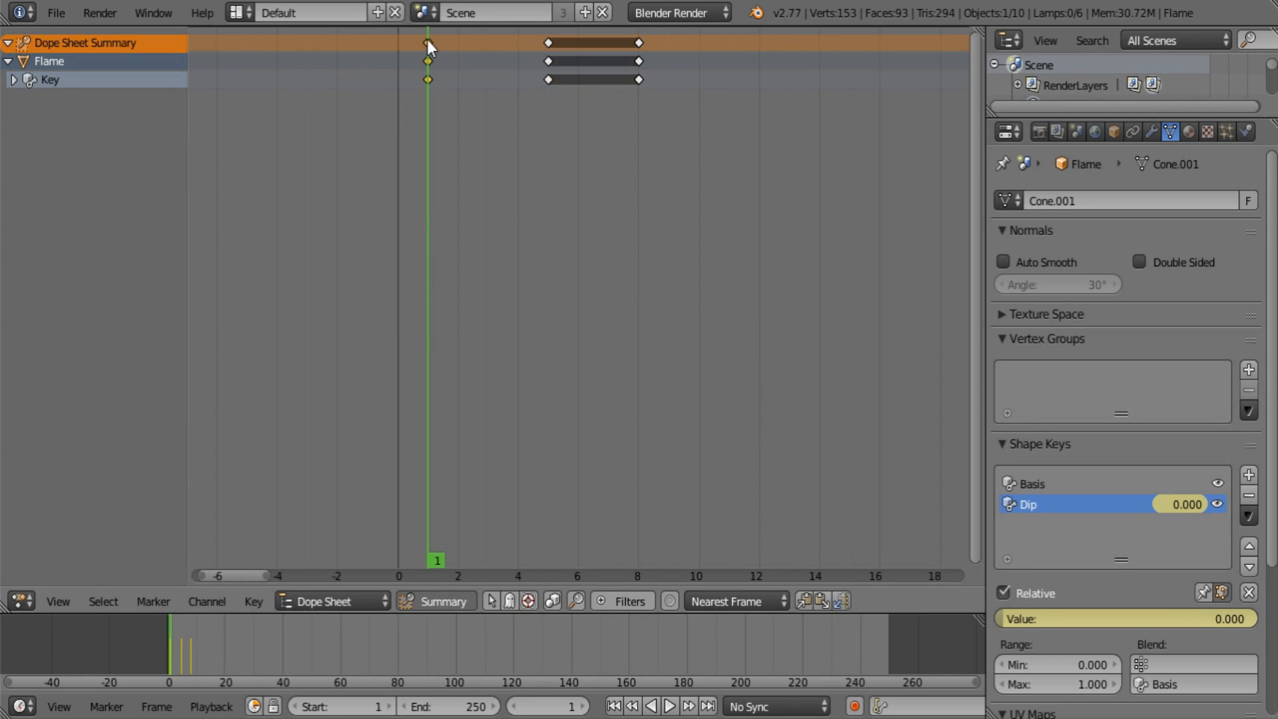
pyautogui.press('g')
pyautogui.click(473, 206)
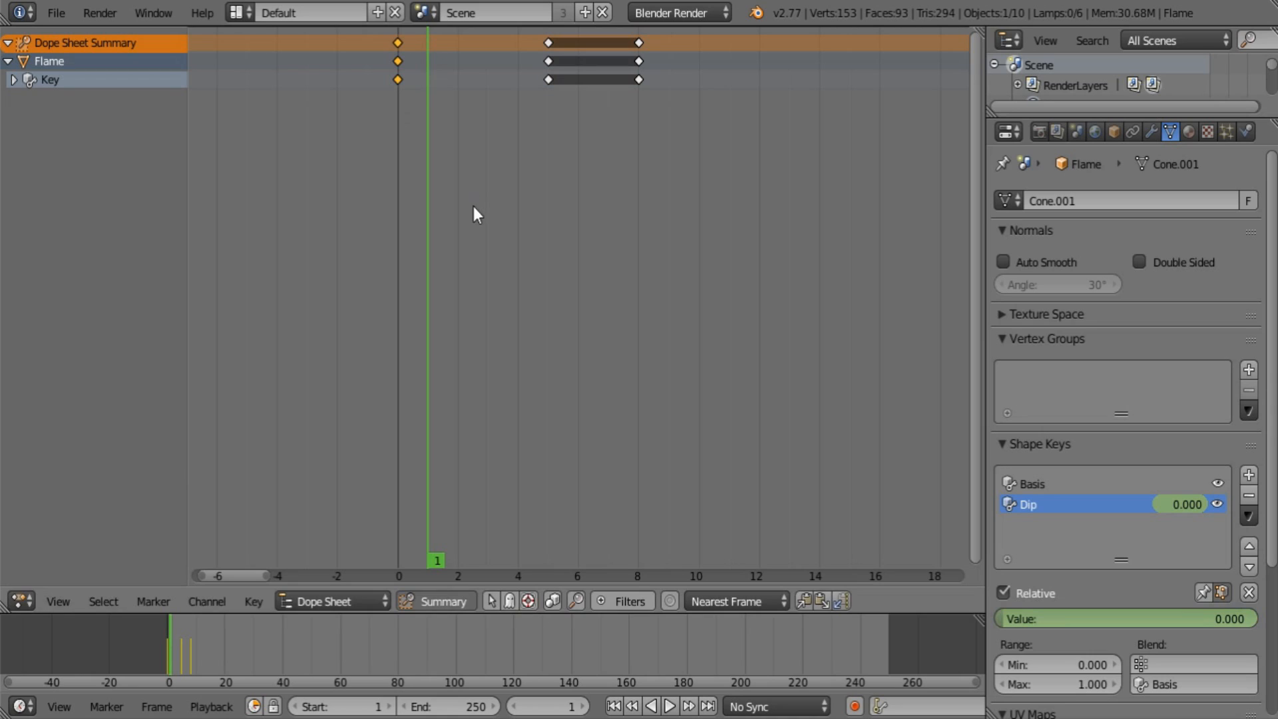
# Move the middle Flame keyframe to frame 4.
pyautogui.rightClick(551, 53)
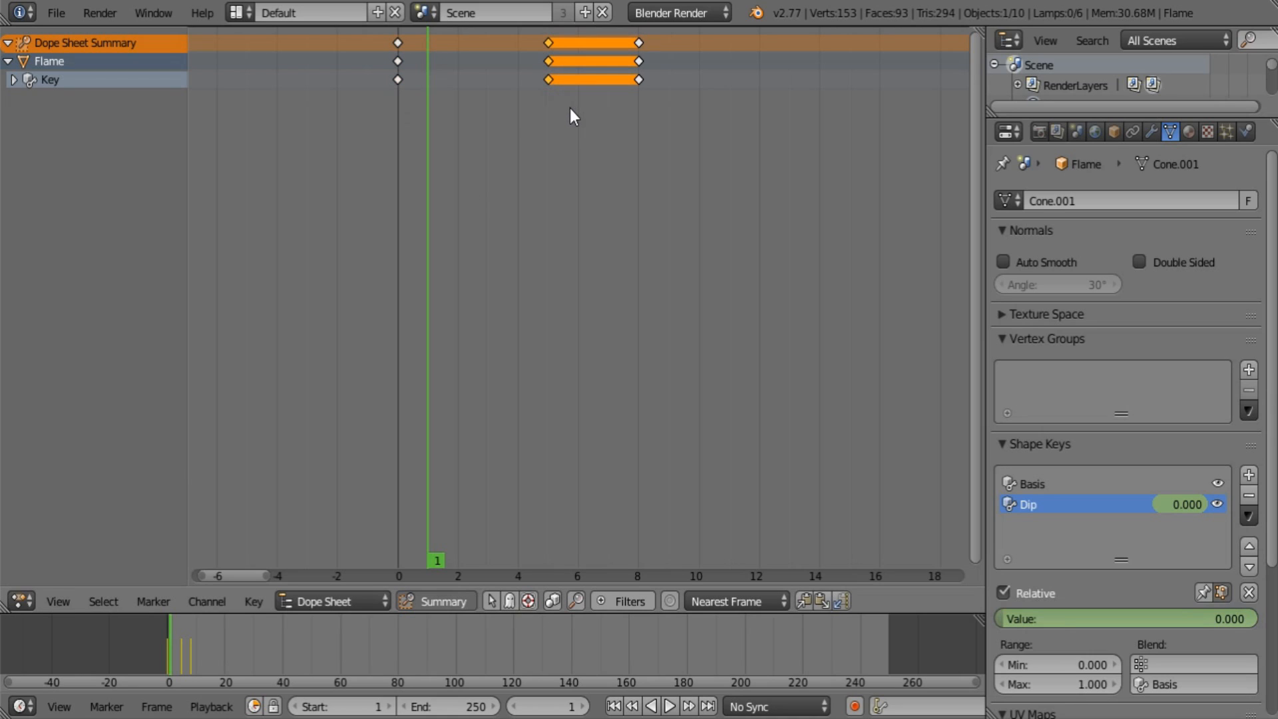
pyautogui.press('g')
pyautogui.click(545, 102)
pyautogui.rightClick(317, 325)
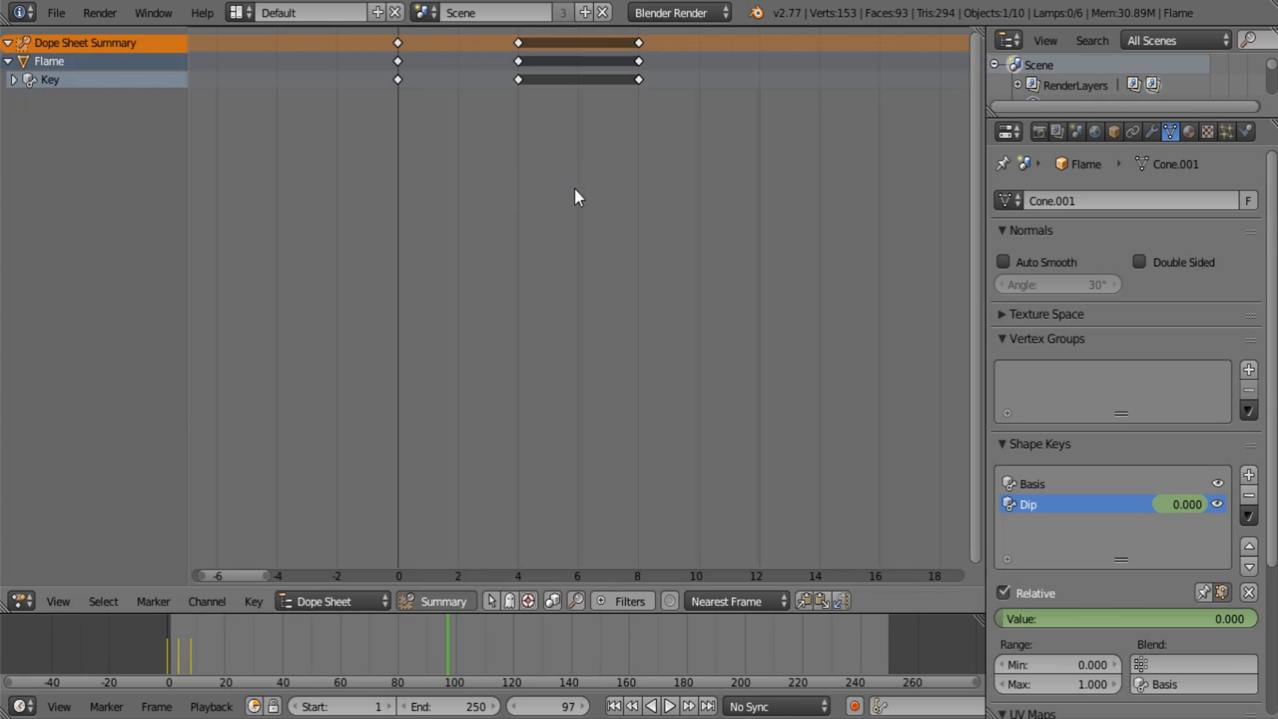
# Scale all Flame keyframes toward frame 0 to half their spacing, placing the last two at frames 2 and 4.
pyautogui.press('a')
pyautogui.press('s')
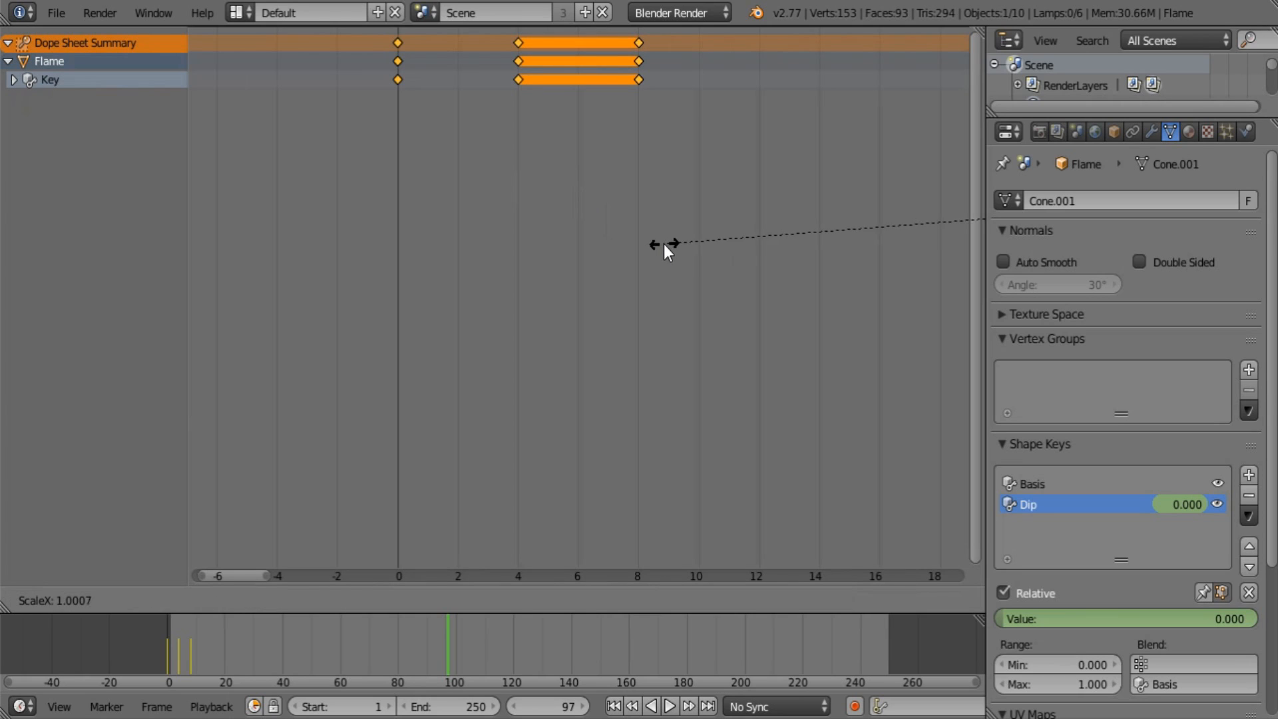
pyautogui.rightClick(652, 242)
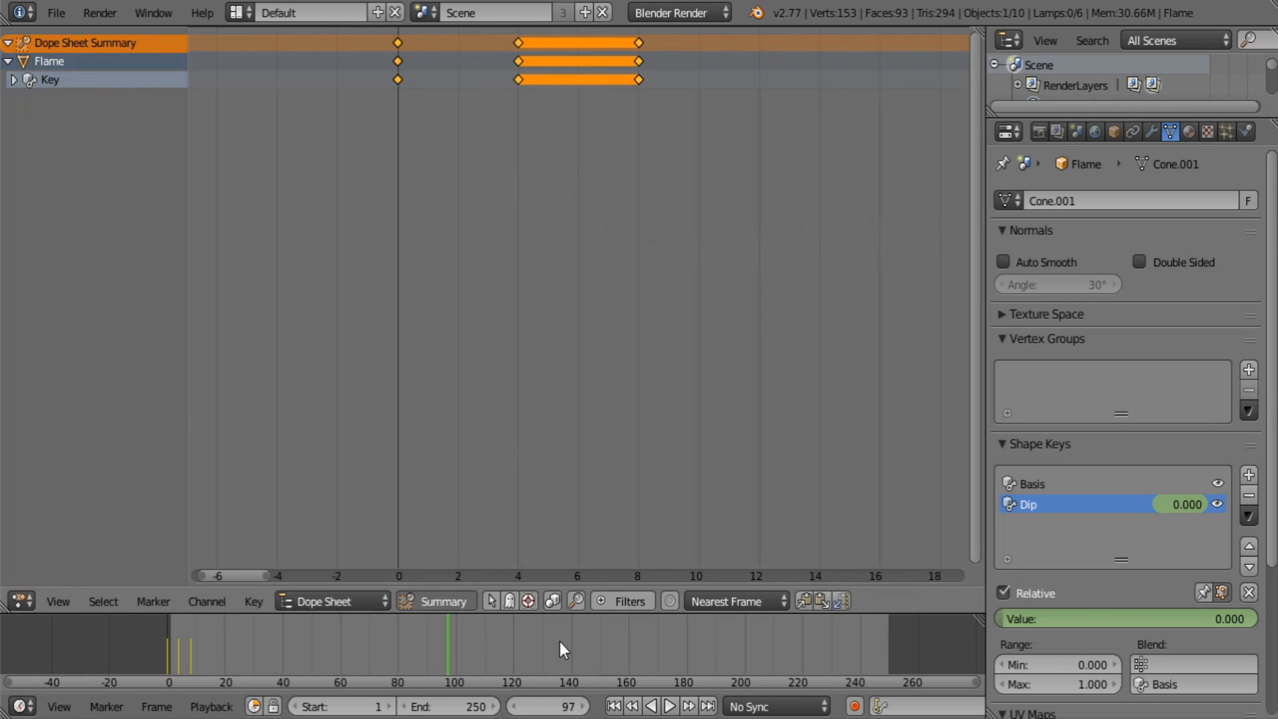
pyautogui.click(613, 707)
pyautogui.moveTo(432, 321); pyautogui.dragTo(410, 323)
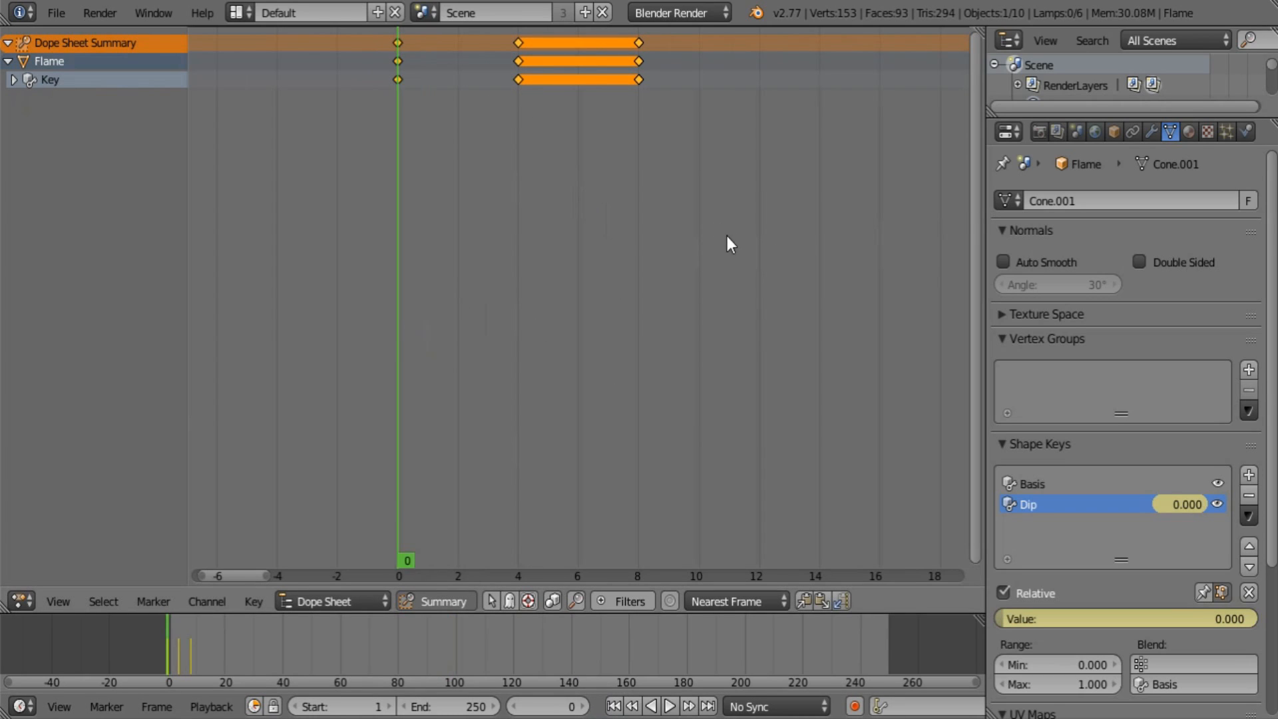
pyautogui.press('s')
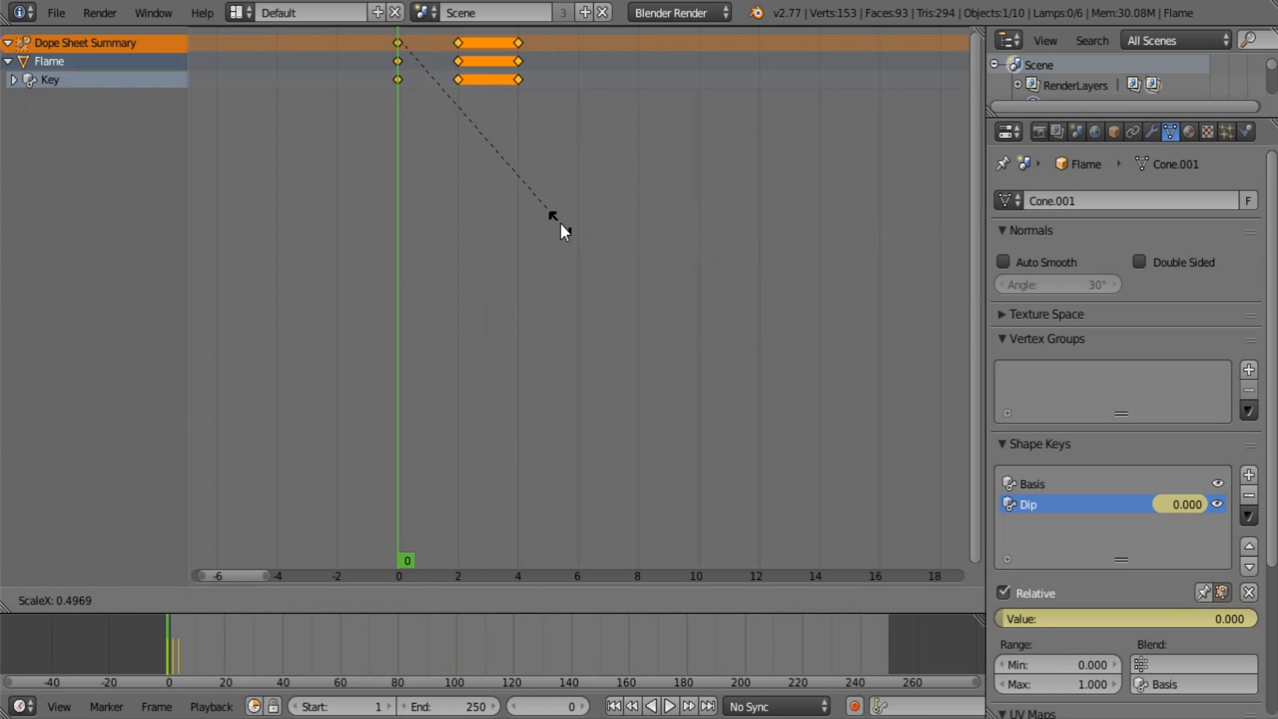
pyautogui.click(560, 223)
# Switch to the 3D View and play the flame animation from the first frame to check the flicker speed.
pyautogui.click(27, 601)
pyautogui.click(44, 580)
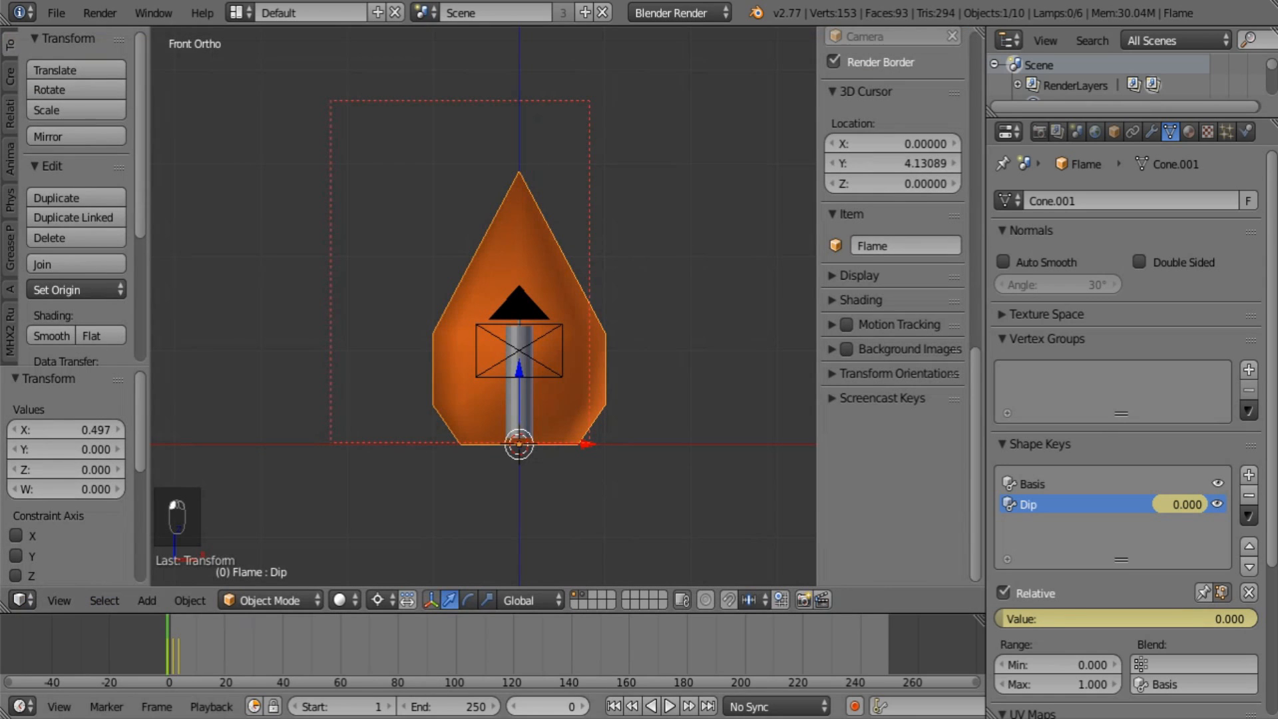
pyautogui.click(613, 706)
pyautogui.click(671, 707)
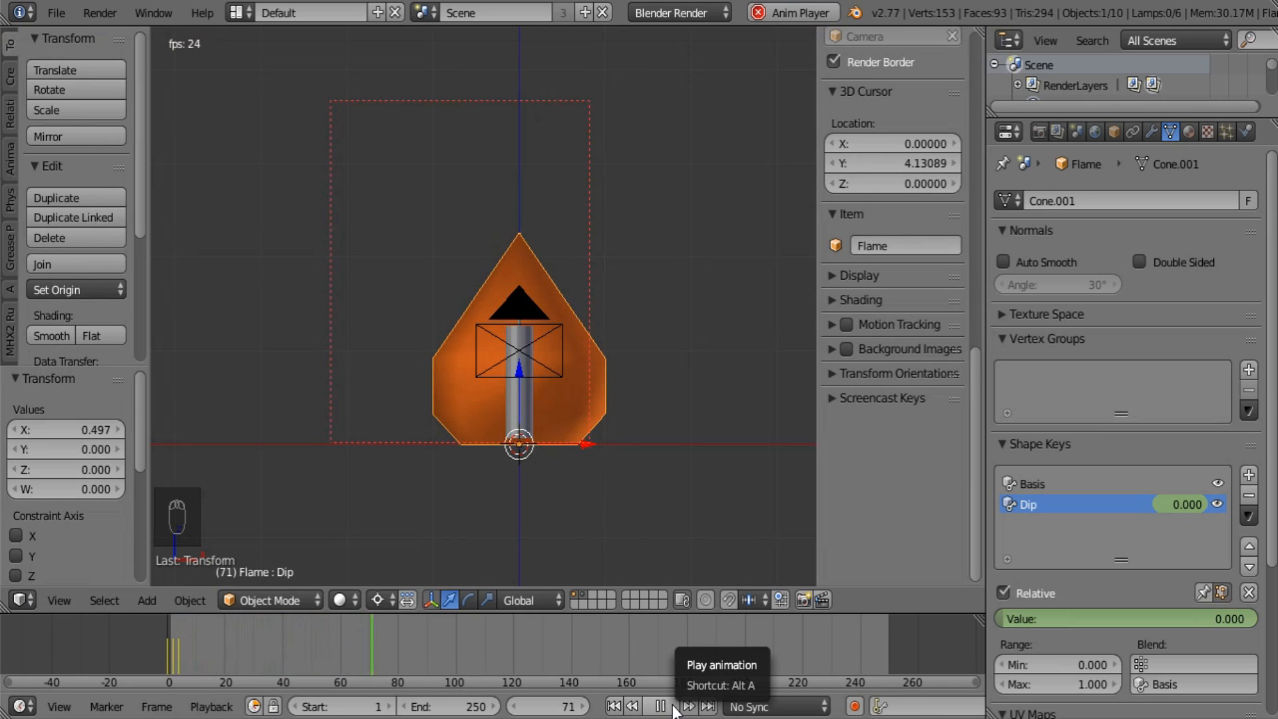
pyautogui.click(672, 707)
pyautogui.hotkey('alt', 'a')
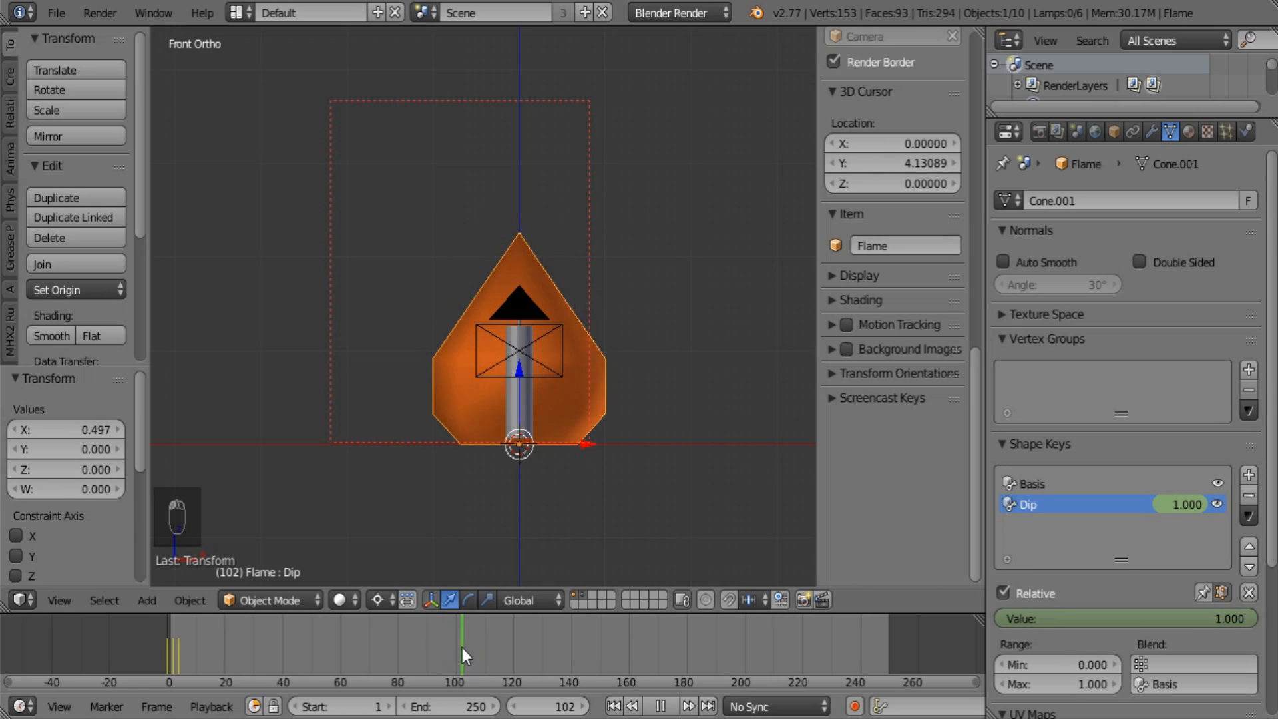
pyautogui.hotkey('alt', 'a')
# Display the flame's Value (Dip) F-curve in the Graph Editor and frame its keyframes.
pyautogui.click(22, 599)
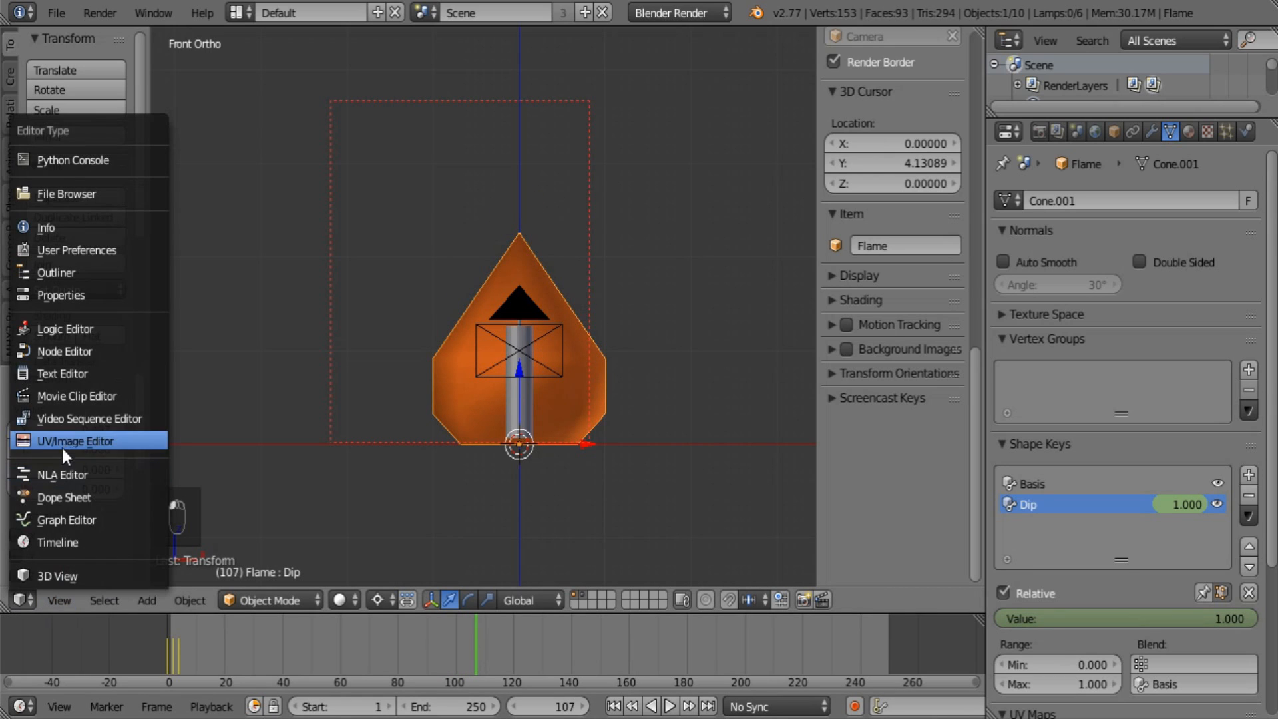
pyautogui.click(100, 518)
pyautogui.moveTo(379, 416); pyautogui.dragTo(551, 361, button='middle')
pyautogui.scroll(9, 466, 426)
pyautogui.scroll(4, 551, 361)
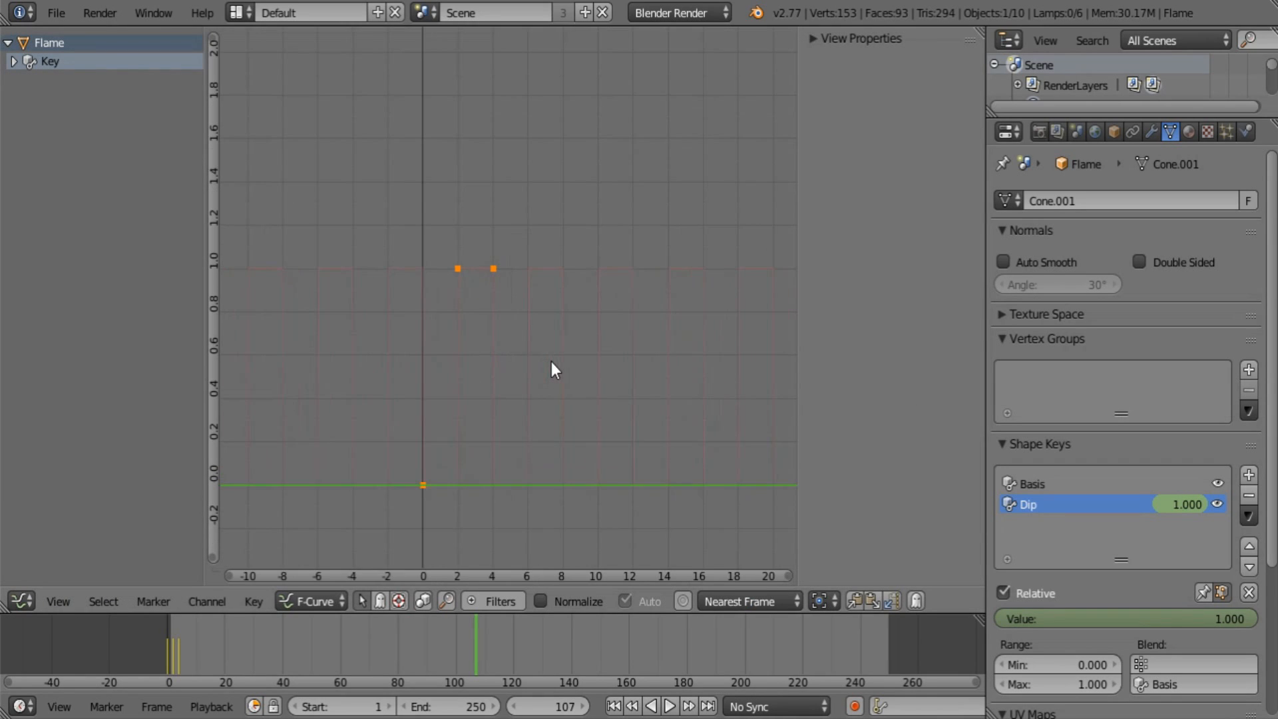
pyautogui.scroll(1, 493, 460)
pyautogui.moveTo(559, 437); pyautogui.dragTo(582, 429, button='middle')
pyautogui.scroll(5, 569, 439)
pyautogui.click(14, 61)
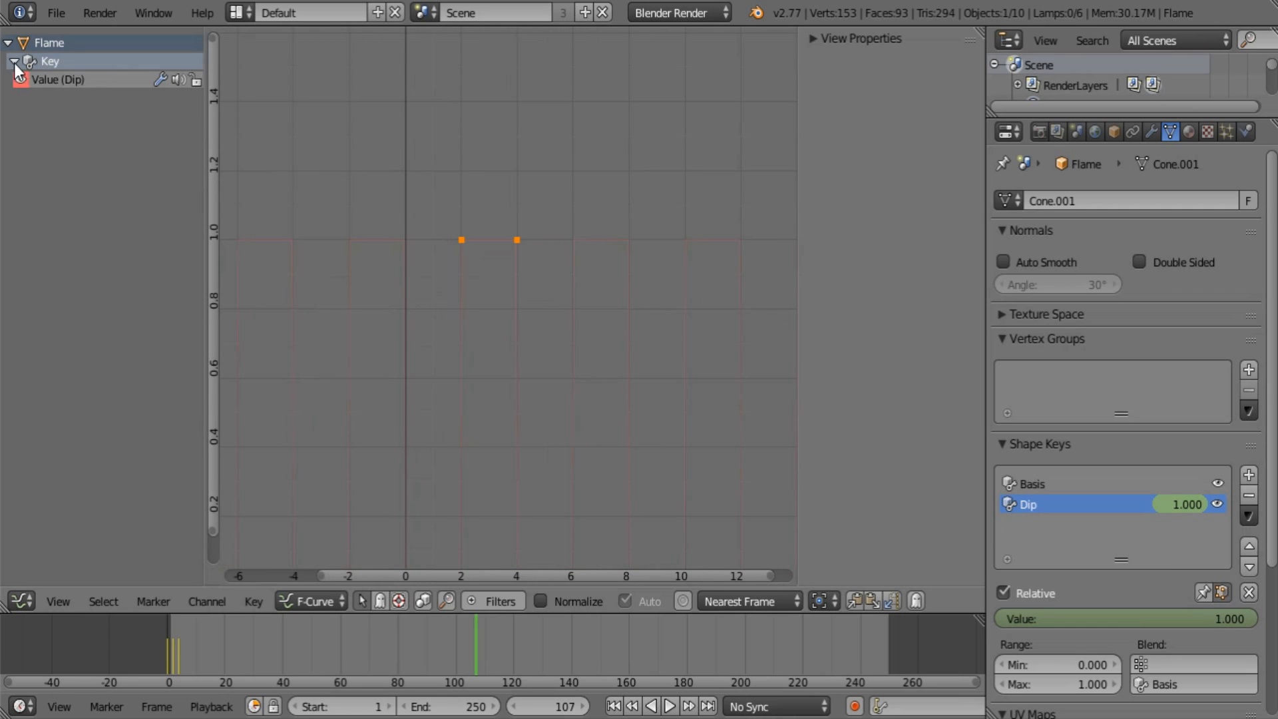
pyautogui.click(98, 79)
pyautogui.moveTo(502, 326); pyautogui.dragTo(499, 150, button='middle')
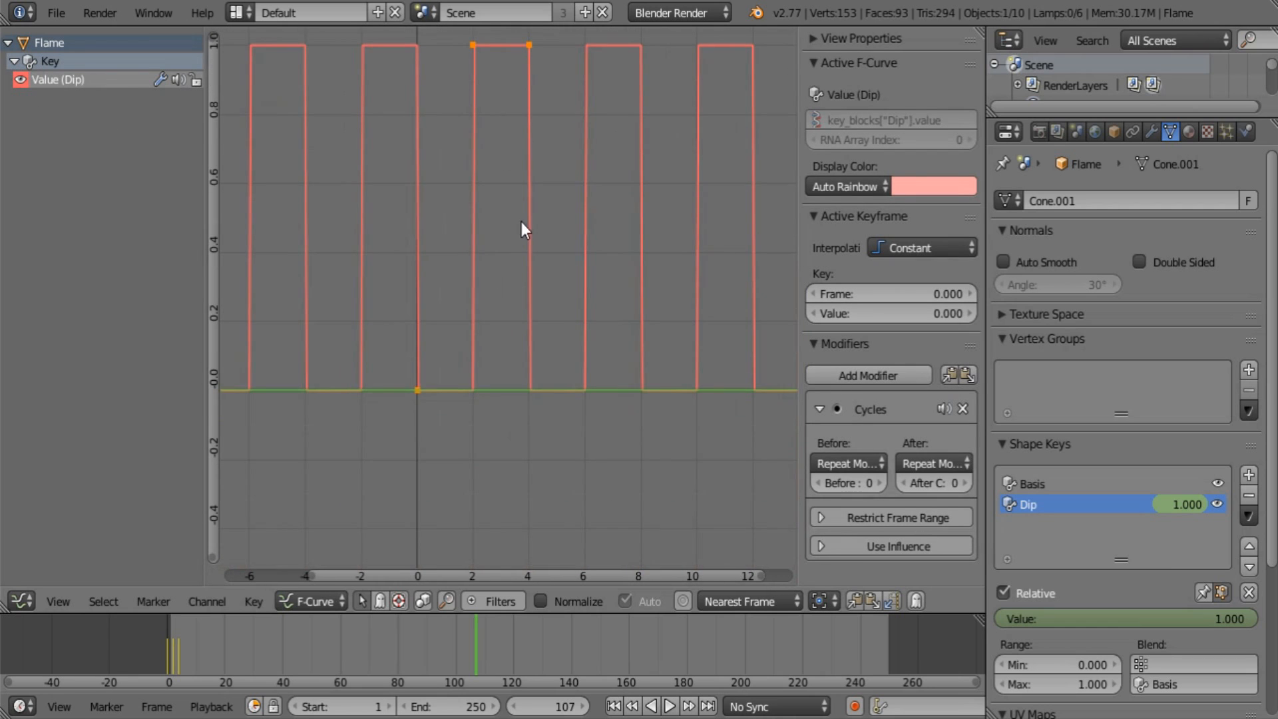
pyautogui.moveTo(521, 222); pyautogui.dragTo(522, 342, button='middle')
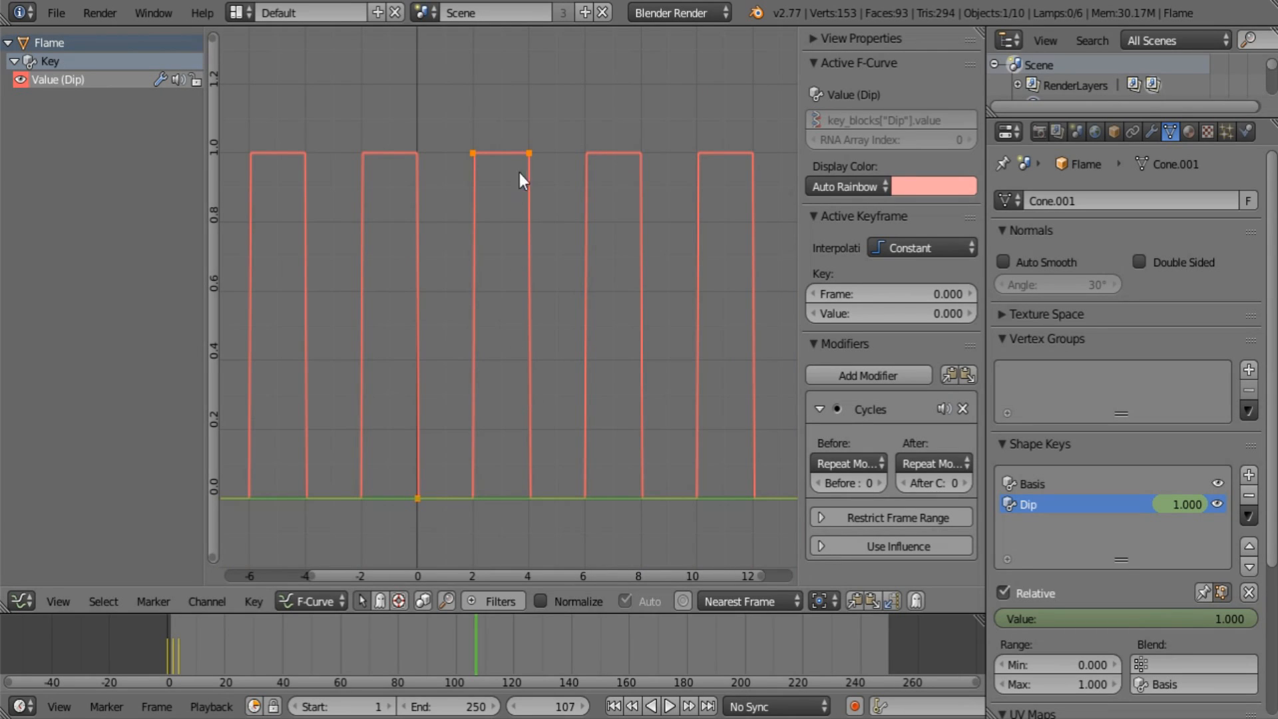
# Move the first keyframe of the Dip curve to frame -2, keeping its value at 0.
pyautogui.click(528, 153)
pyautogui.click(417, 497)
pyautogui.press('g')
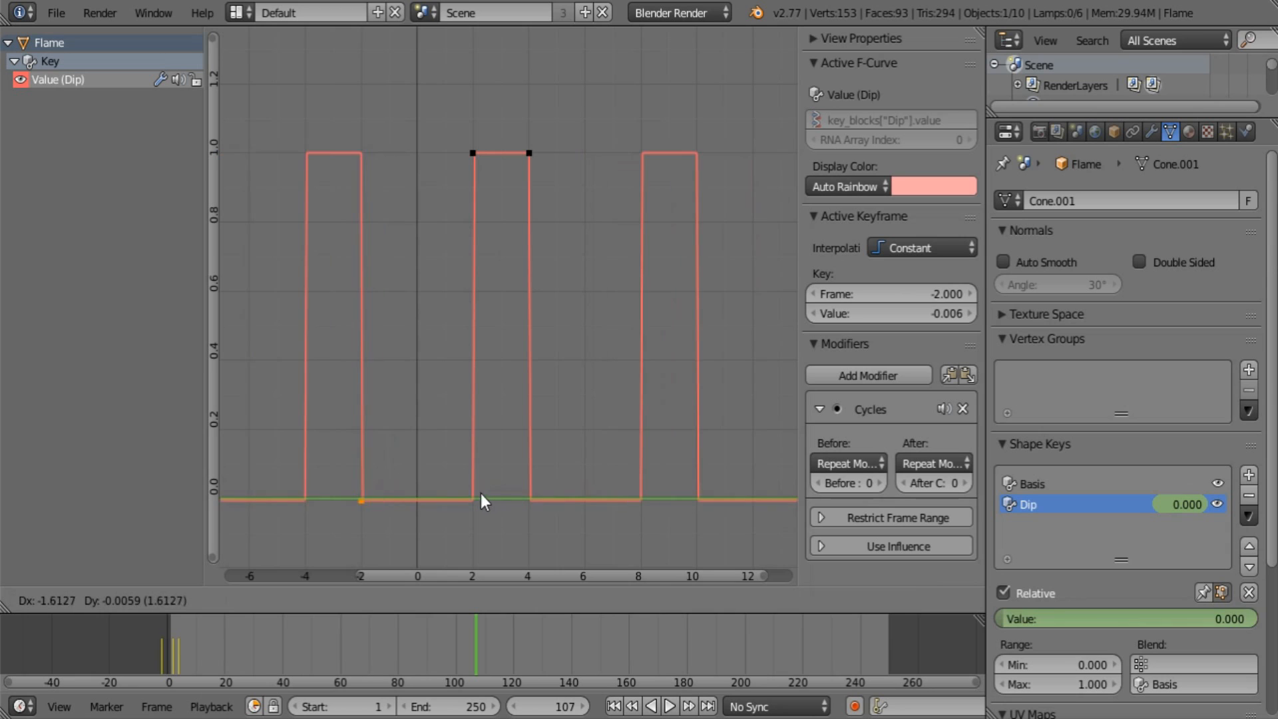
pyautogui.press('x')
pyautogui.click(470, 493)
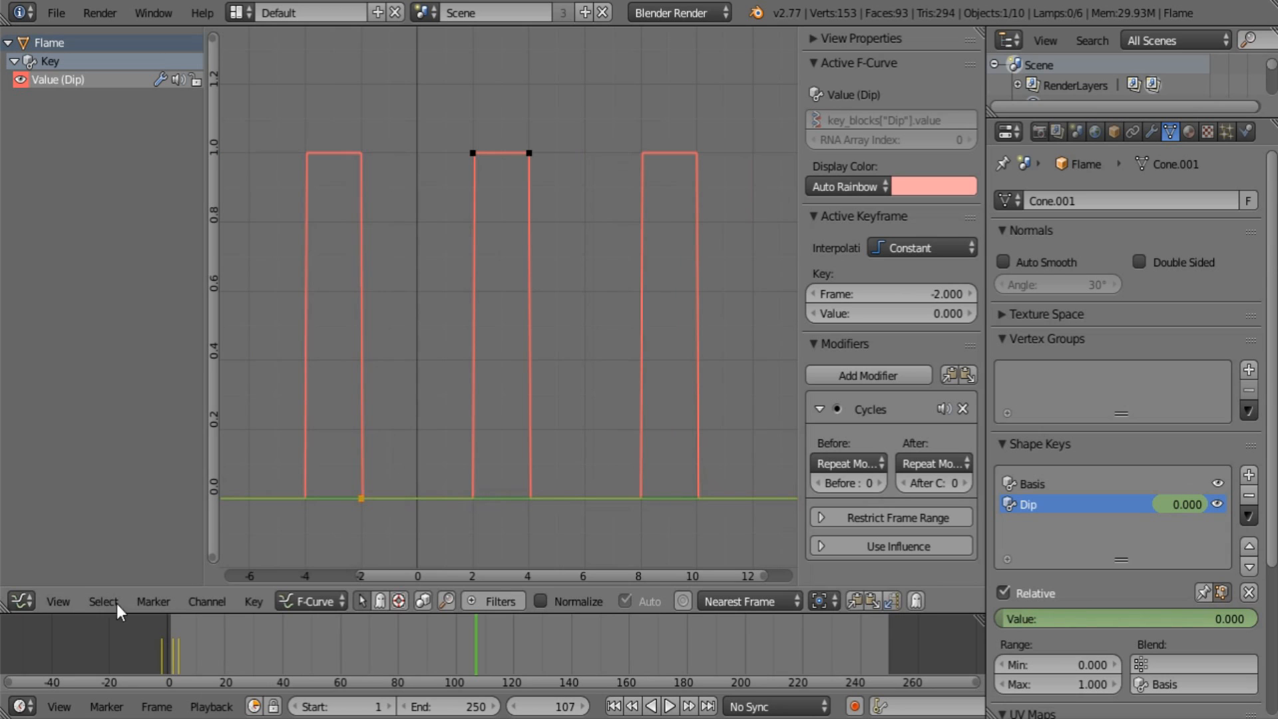
# Return to the 3D View and play the flame's flicker repeatedly with the No Sync playback mode.
pyautogui.click(35, 600)
pyautogui.click(41, 656)
pyautogui.click(668, 707)
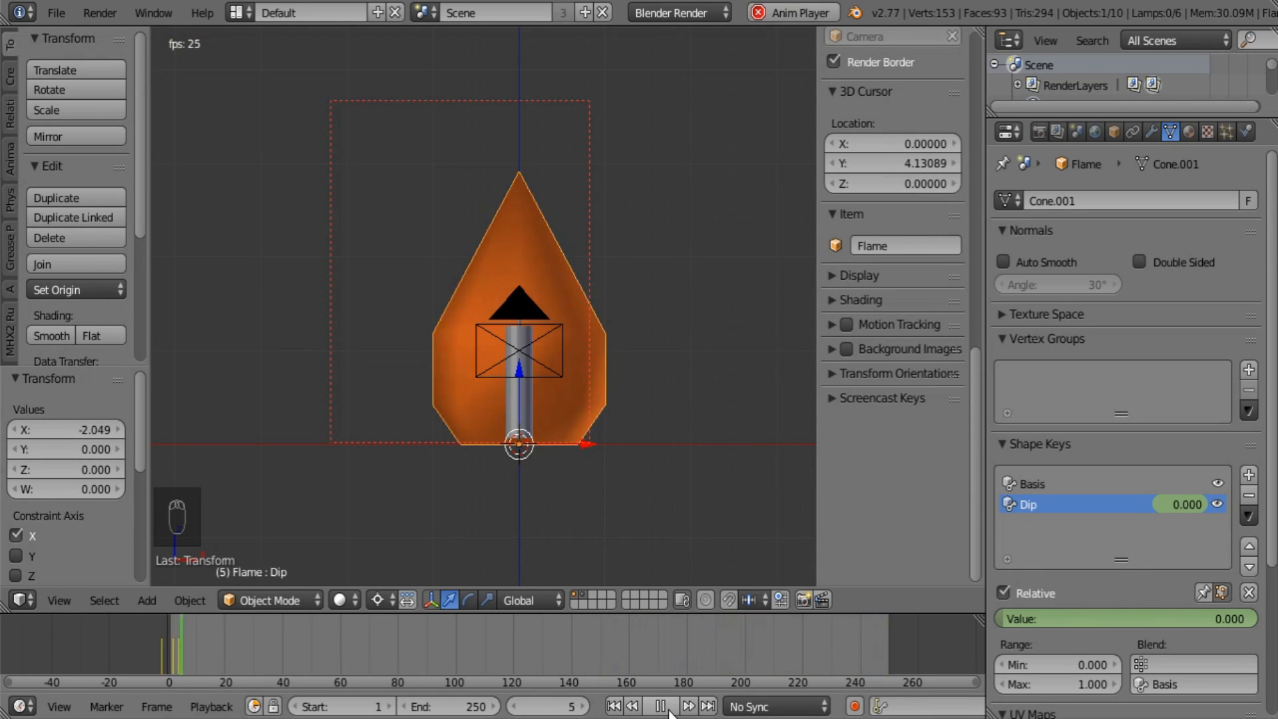
pyautogui.click(668, 707)
pyautogui.click(765, 707)
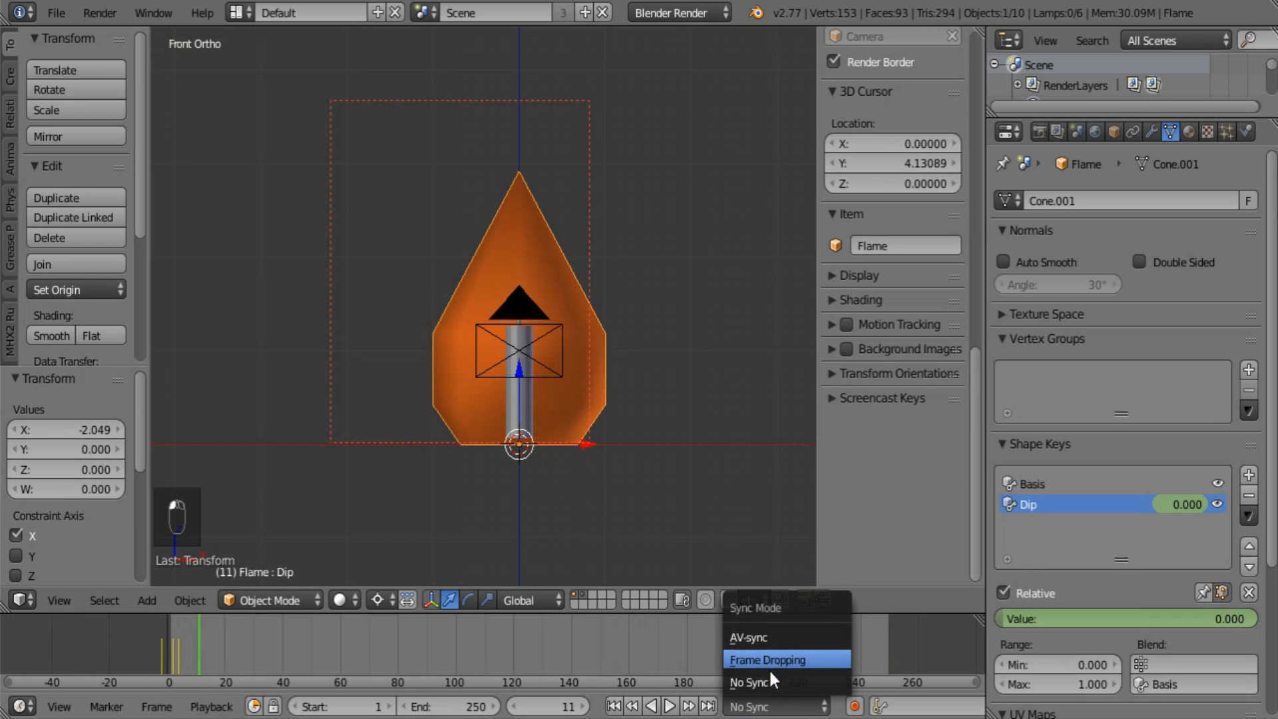
pyautogui.click(765, 679)
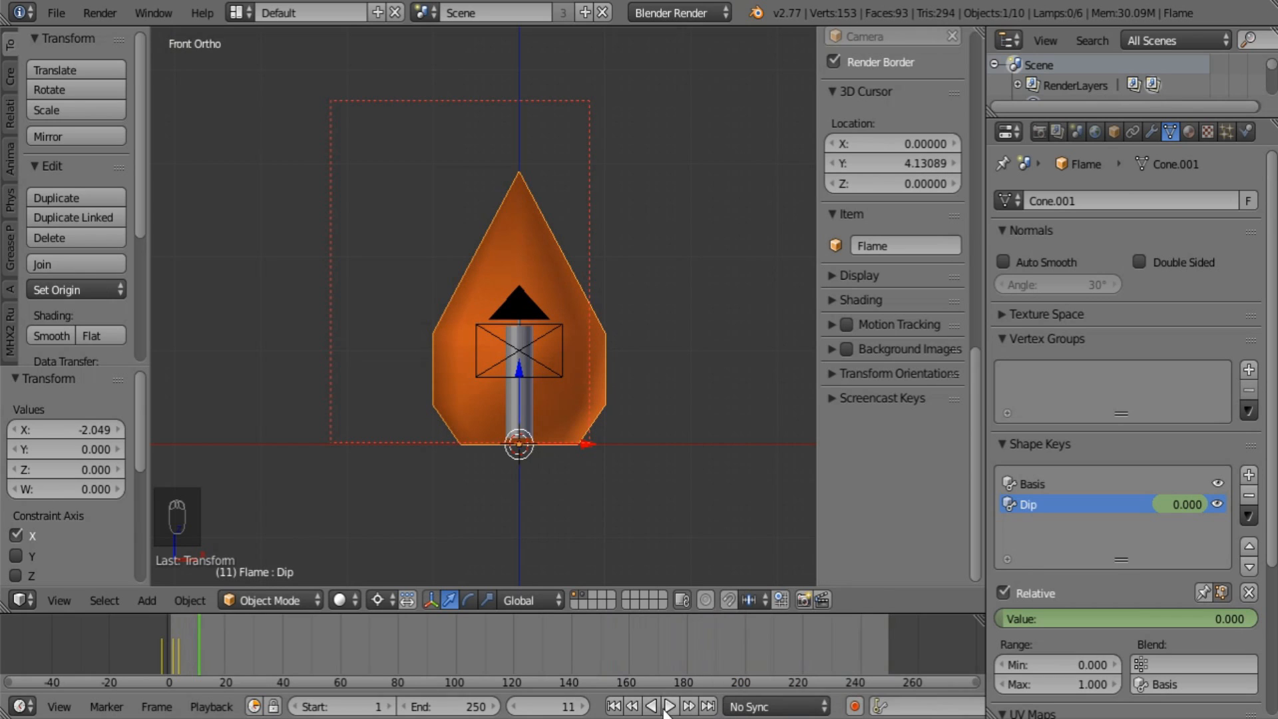
pyautogui.click(668, 707)
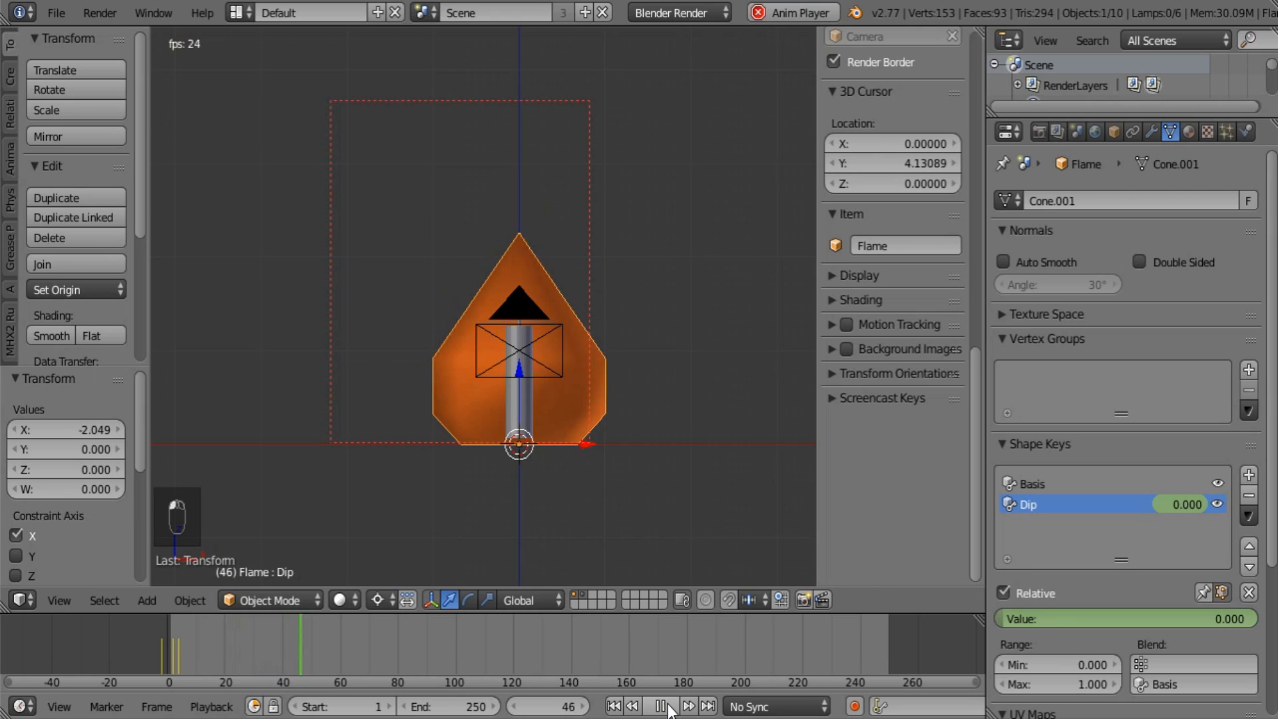
pyautogui.click(669, 706)
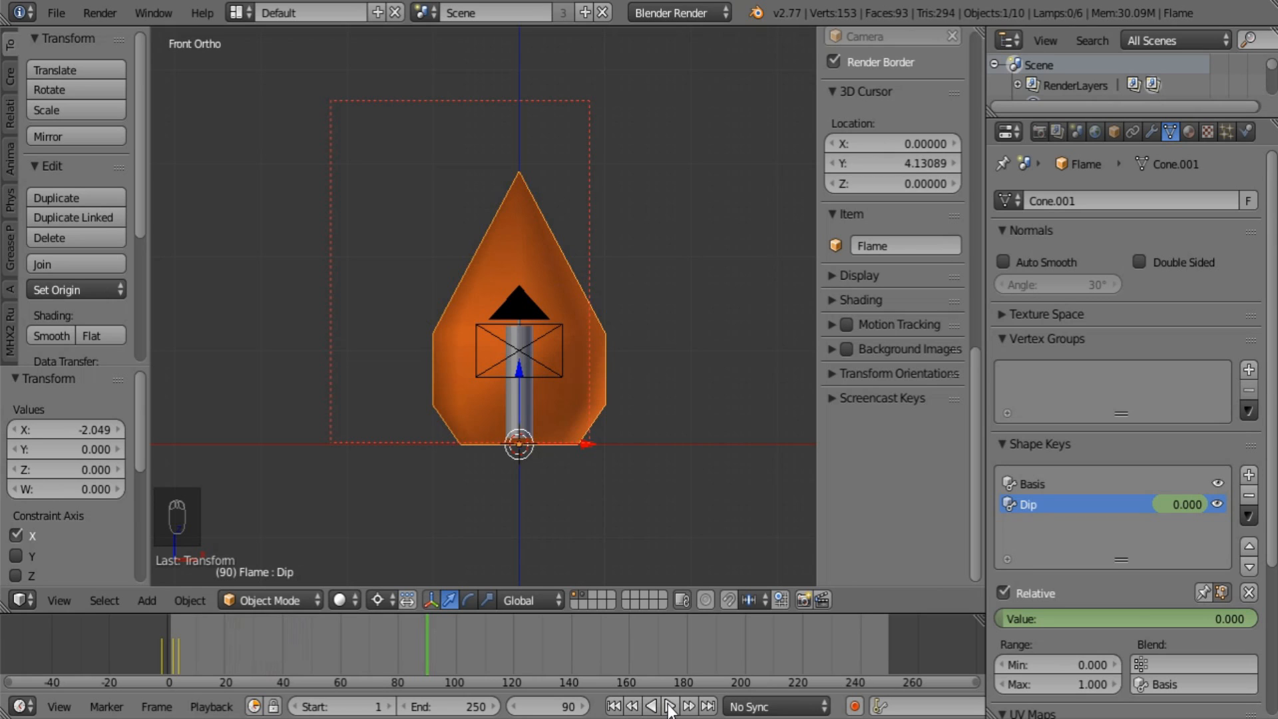
pyautogui.click(669, 707)
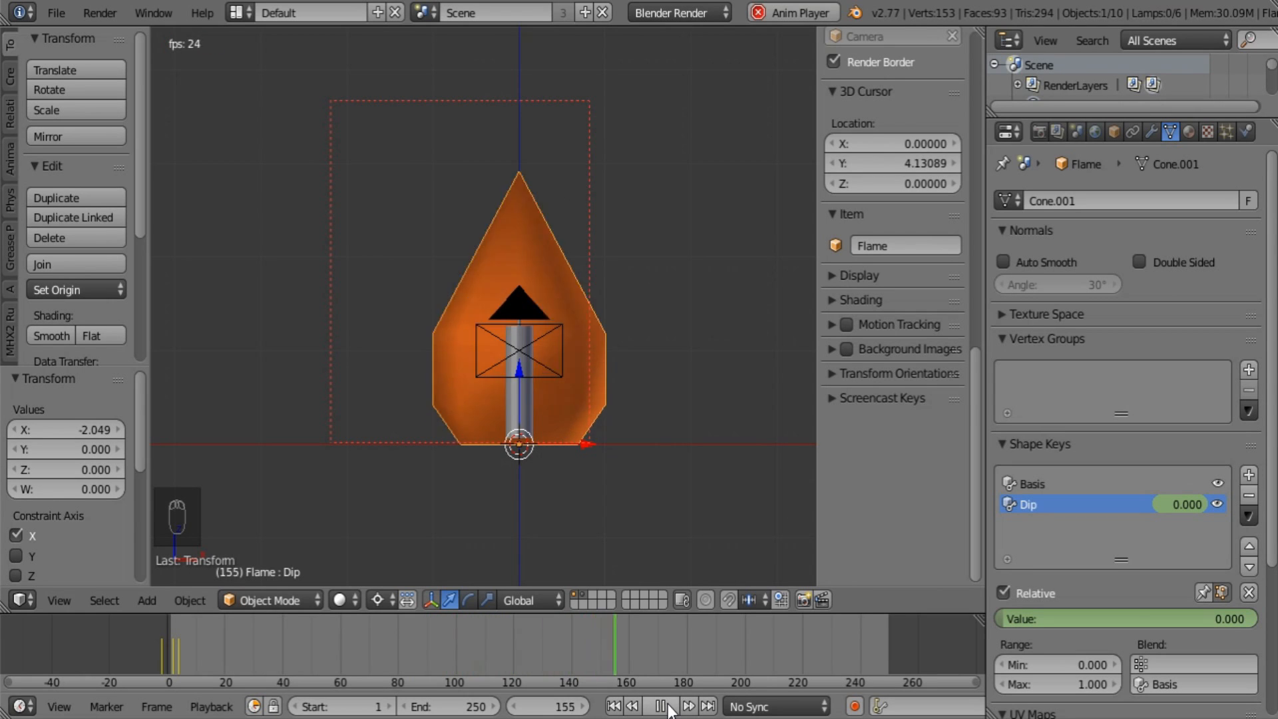
pyautogui.click(669, 707)
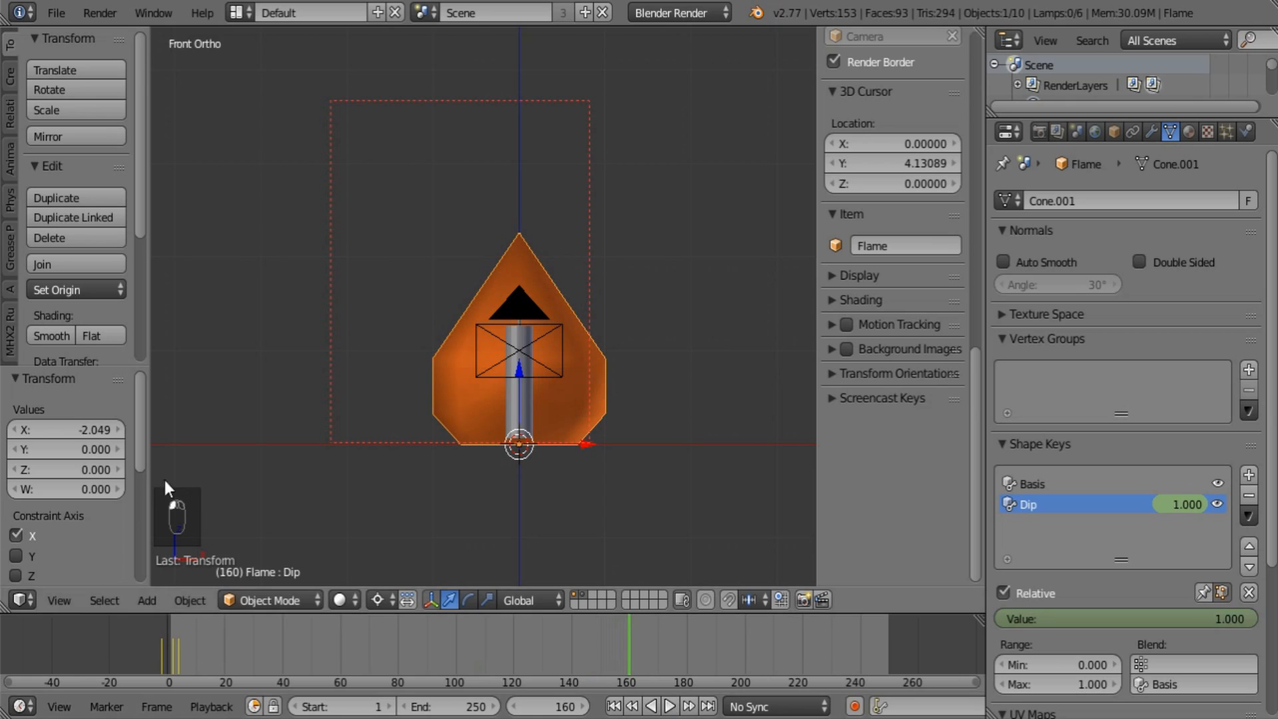
pyautogui.click(669, 707)
pyautogui.click(671, 707)
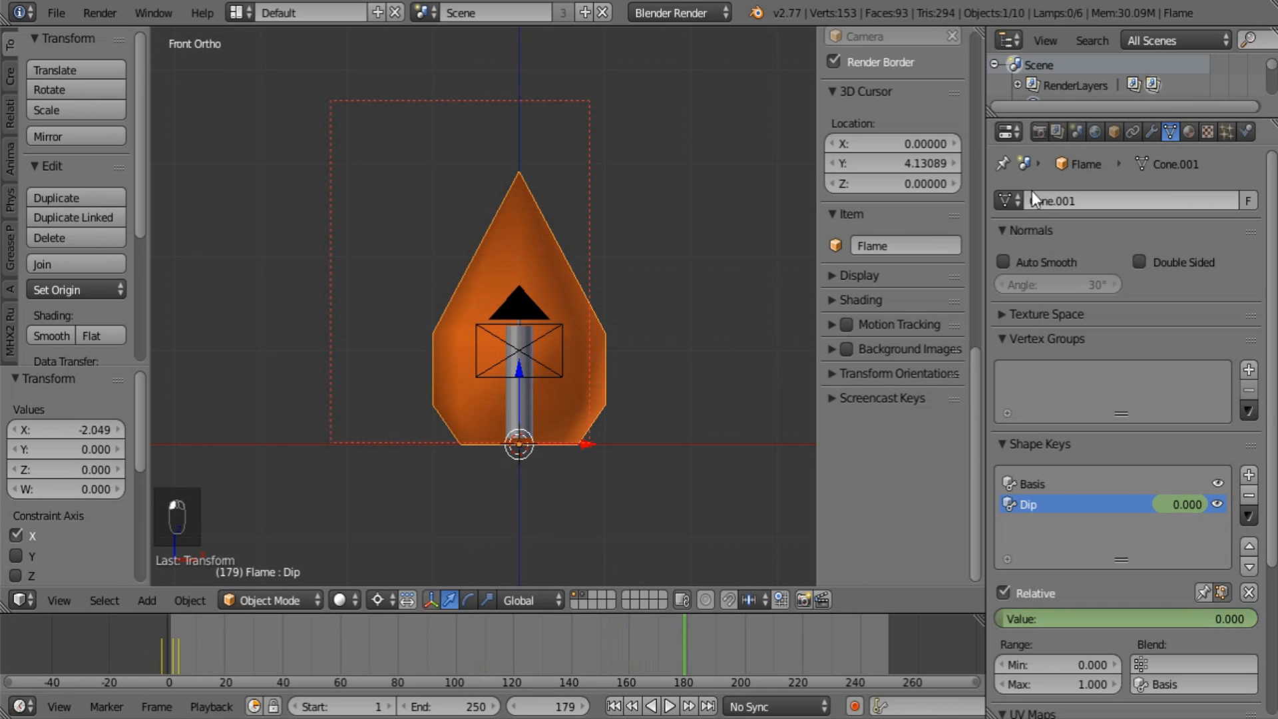
pyautogui.click(1132, 131)
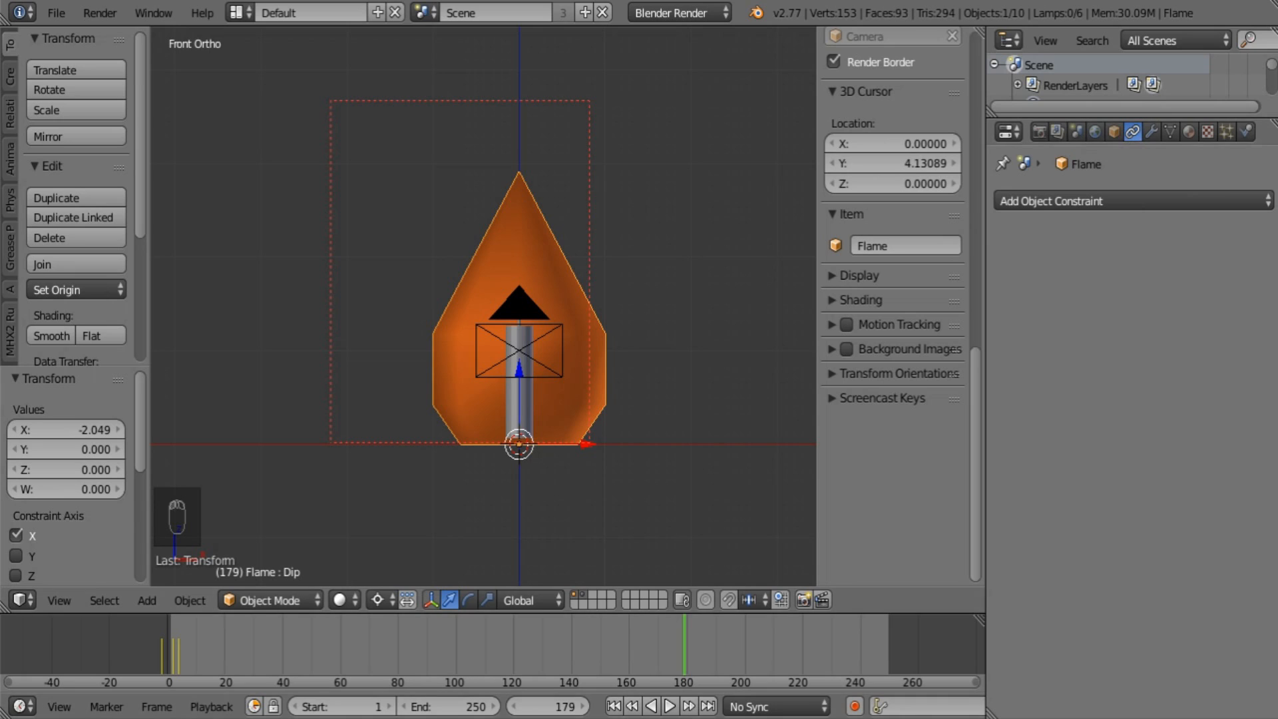
pyautogui.click(670, 708)
pyautogui.click(669, 707)
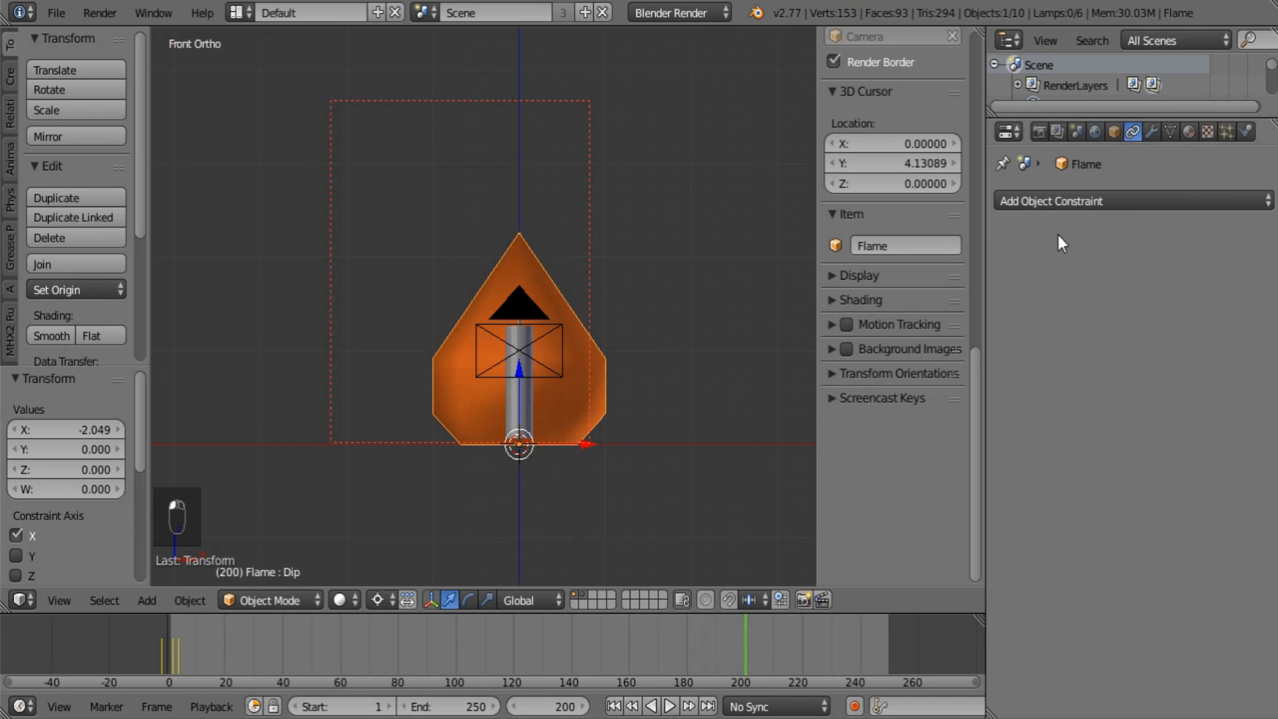
# Set the scene's frame rate to 30 fps and play the flame animation at that speed.
pyautogui.click(1039, 131)
pyautogui.click(1208, 439)
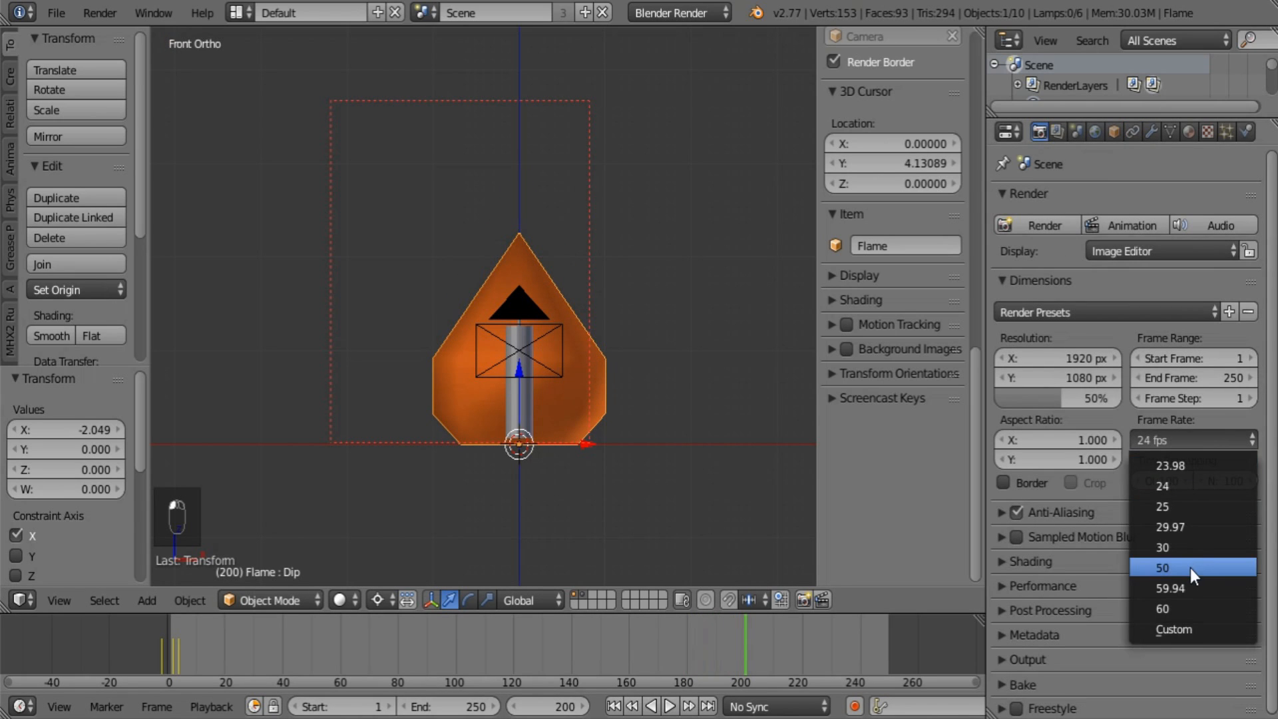
pyautogui.click(1186, 548)
pyautogui.click(636, 707)
pyautogui.click(670, 707)
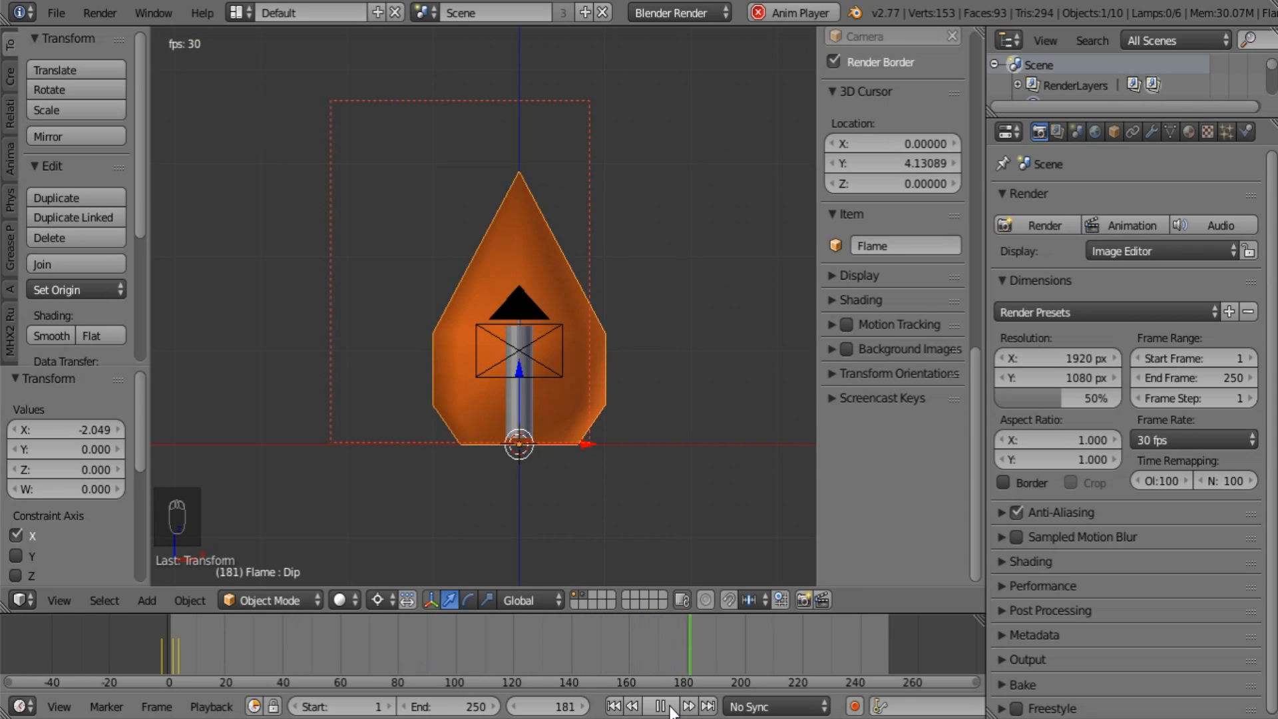
pyautogui.click(661, 706)
# Move the flame about -2.529 along the Y axis, away from the 3D cursor, and briefly play the animation.
pyautogui.moveTo(706, 386); pyautogui.dragTo(590, 447, button='middle')
pyautogui.moveTo(590, 451); pyautogui.dragTo(337, 474)
pyautogui.hotkey('alt', 'a')
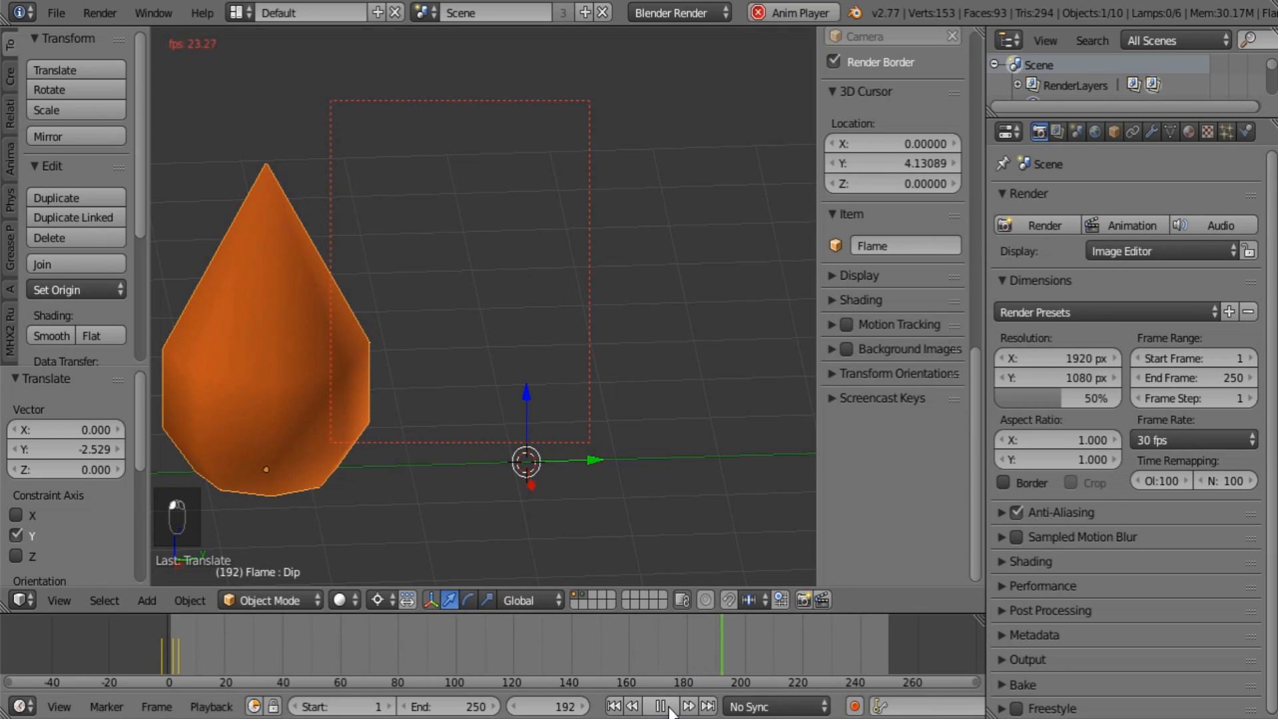
pyautogui.hotkey('alt', 'a')
# Set the pivot point to Median Point and raise the flame about 0.85 along the Z axis.
pyautogui.press('KP_Decimal')
pyautogui.hotkey('ctrl', ',')
pyautogui.moveTo(501, 347); pyautogui.dragTo(502, 288)
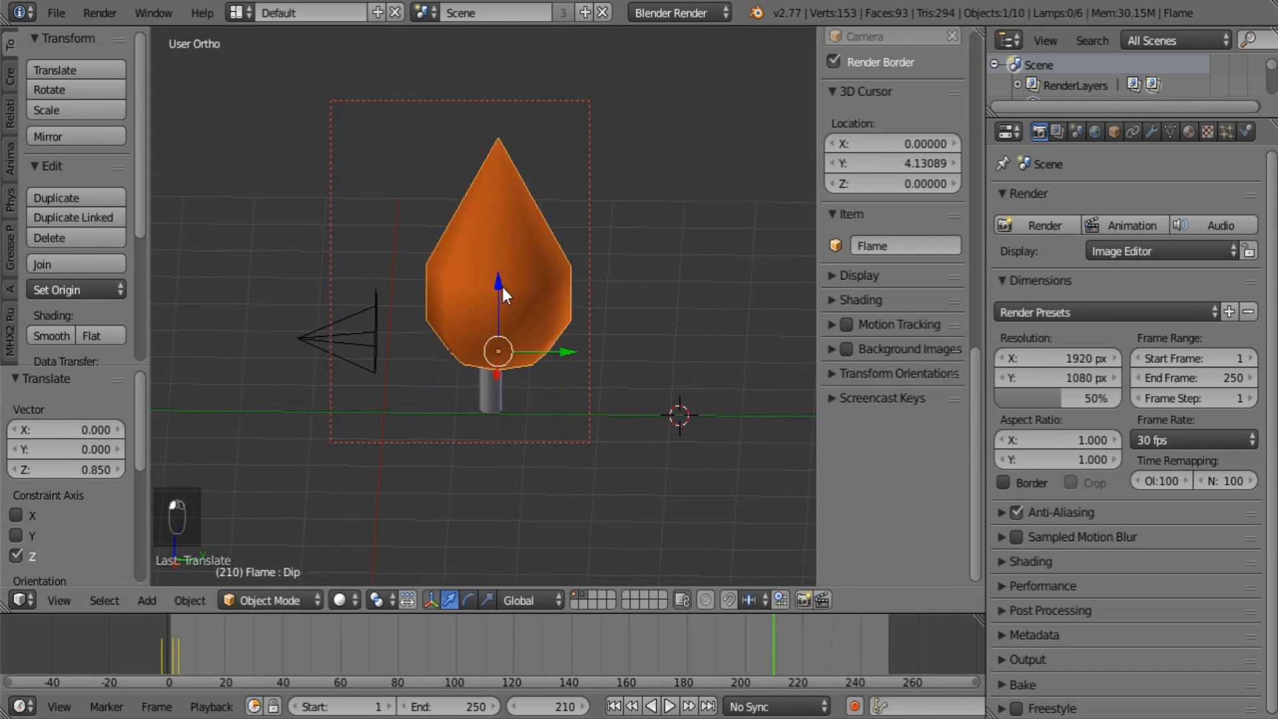
# Shrink the flame, reposition it above the candle's wick along Y and Z, and scale it again by about 0.514.
pyautogui.scroll(3, 572, 319)
pyautogui.press('s')
pyautogui.click(548, 397)
pyautogui.scroll(3, 559, 419)
pyautogui.moveTo(591, 453); pyautogui.dragTo(572, 451)
pyautogui.moveTo(508, 382); pyautogui.dragTo(509, 273)
pyautogui.press('s')
pyautogui.click(576, 344)
# Raise the flame about 0.013 along the Z axis to seat it on the wick.
pyautogui.press('g')
pyautogui.press('y')
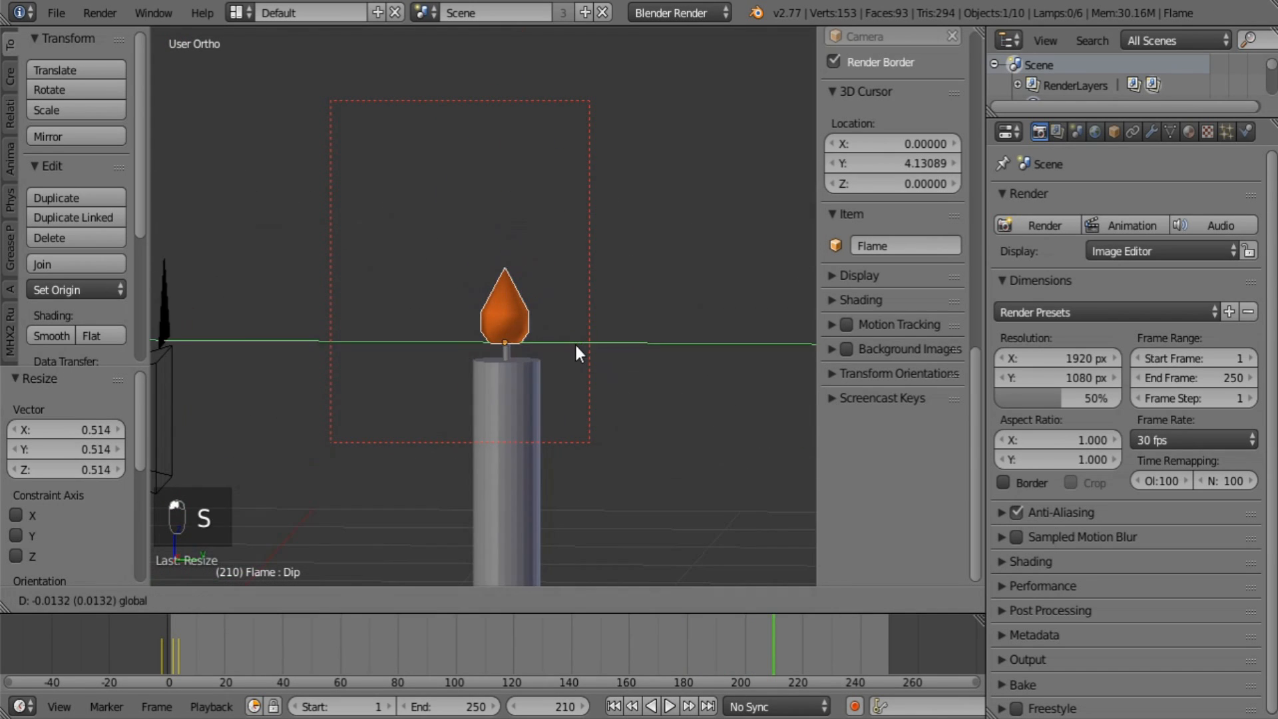
pyautogui.press('z')
pyautogui.click(505, 267)
# Make the candle cylinder thinner by scaling it in X and Y only.
pyautogui.scroll(-4, 633, 355)
pyautogui.scroll(2, 581, 447)
pyautogui.rightClick(510, 436)
pyautogui.press('s')
pyautogui.hotkey('shift', 'z')
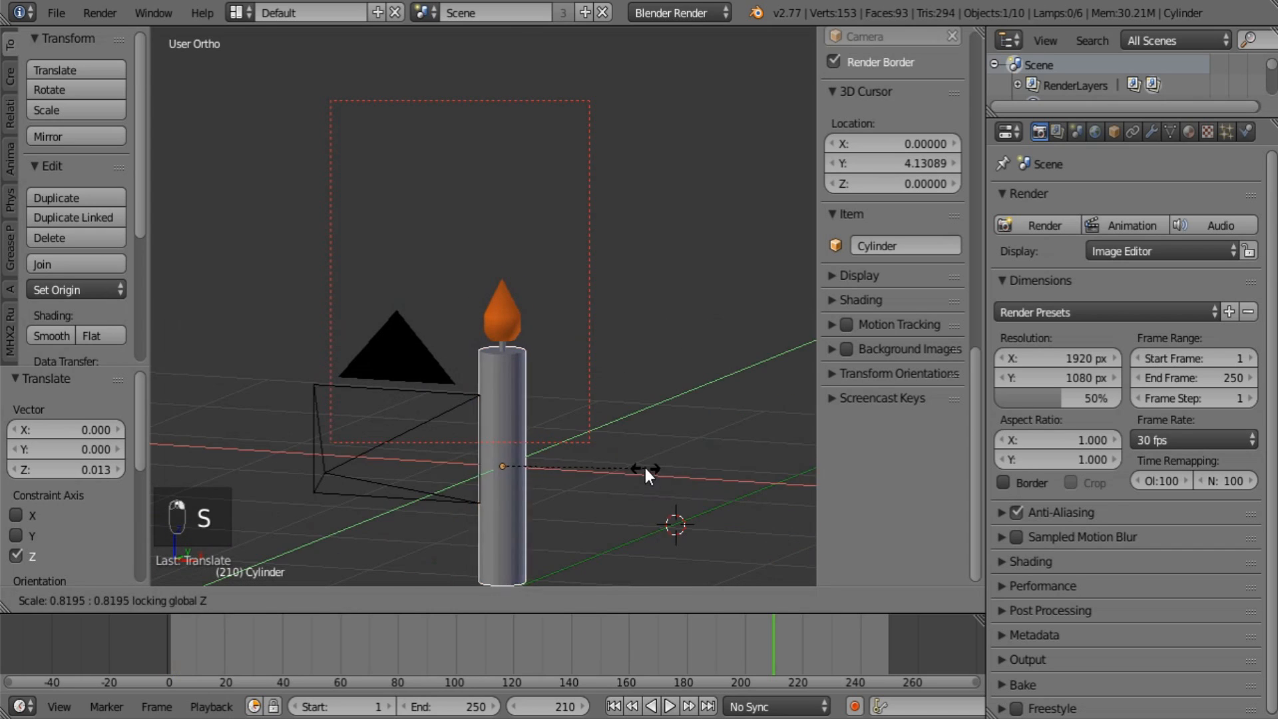
pyautogui.click(613, 461)
# Narrow the flame by scaling it about 0.766 in X and Y only.
pyautogui.rightClick(508, 320)
pyautogui.press('s')
pyautogui.click(578, 400)
# Play the animation from frame 1 to check the flicker on the resized candle.
pyautogui.click(632, 706)
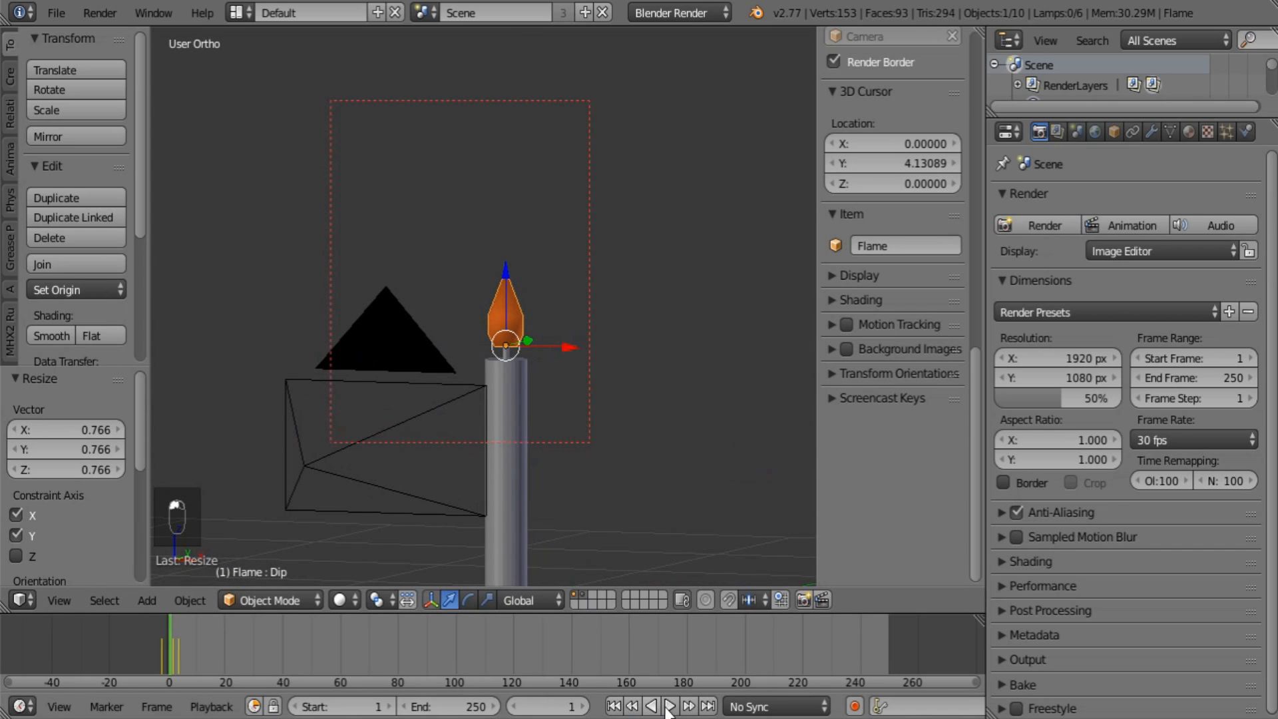
pyautogui.click(669, 707)
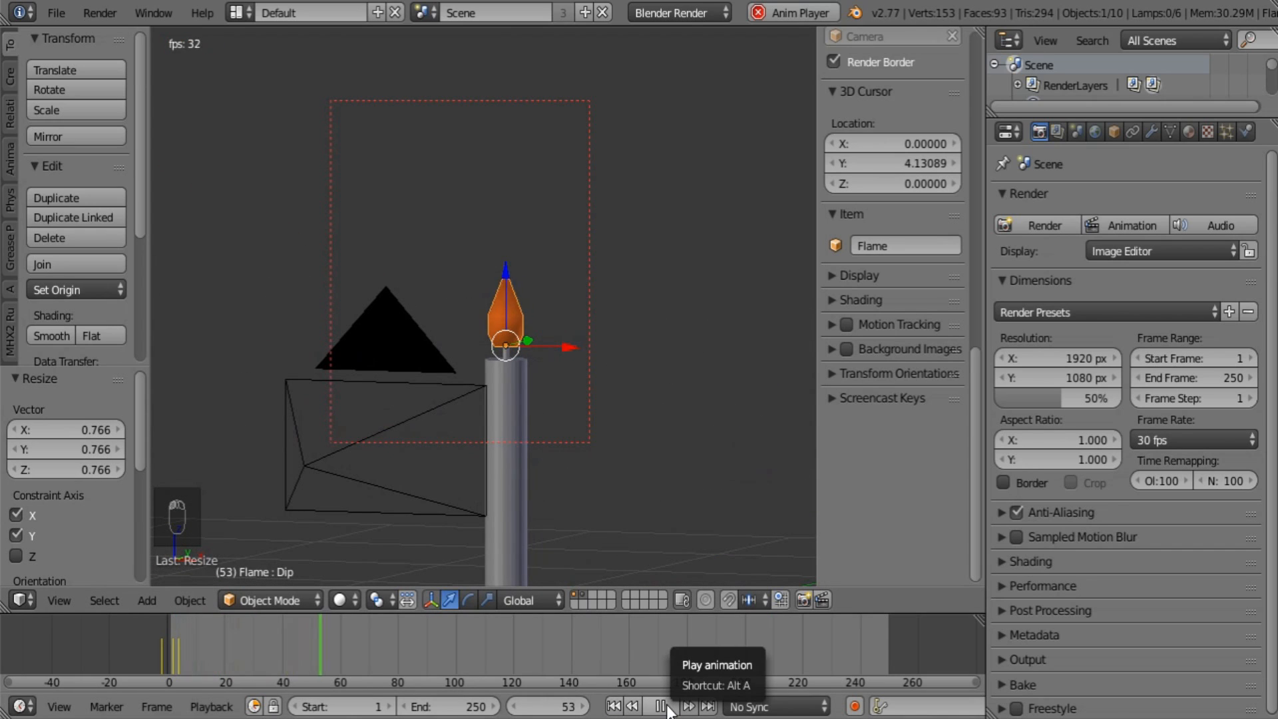
pyautogui.click(663, 706)
# Move the camera back along the Y axis, farther away from the candle.
pyautogui.moveTo(692, 466); pyautogui.dragTo(636, 433, button='middle')
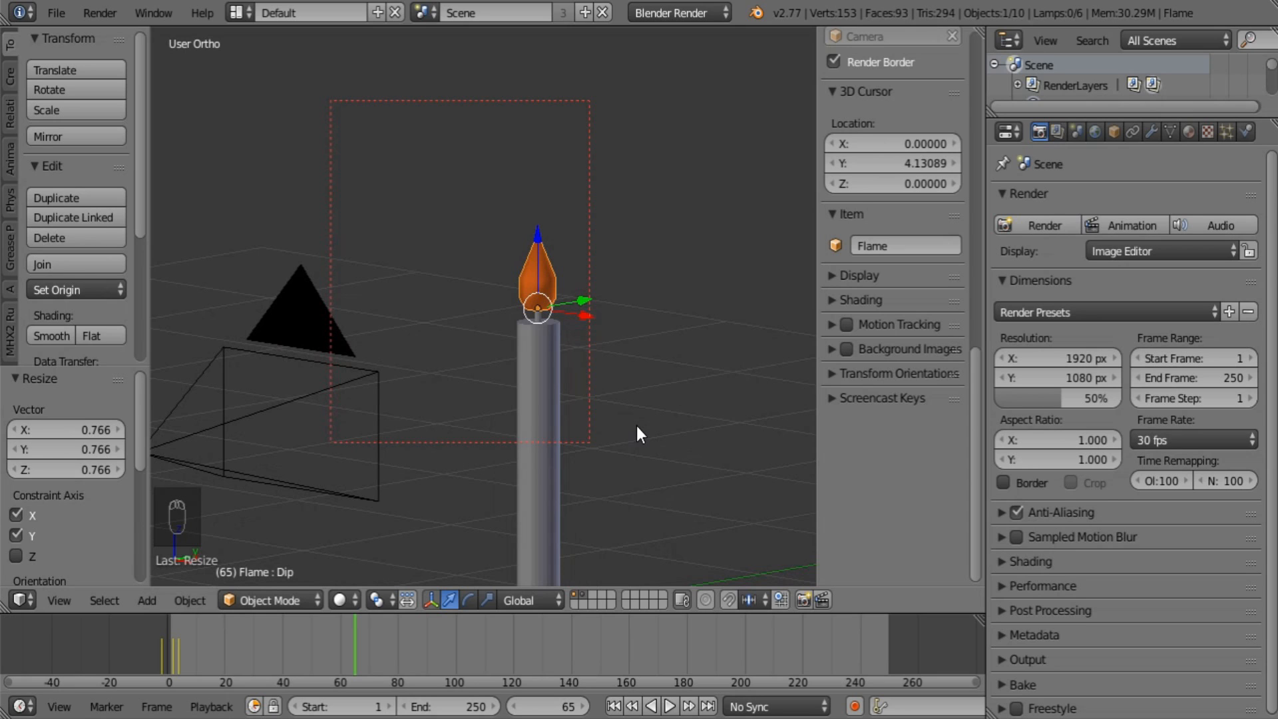
pyautogui.rightClick(301, 313)
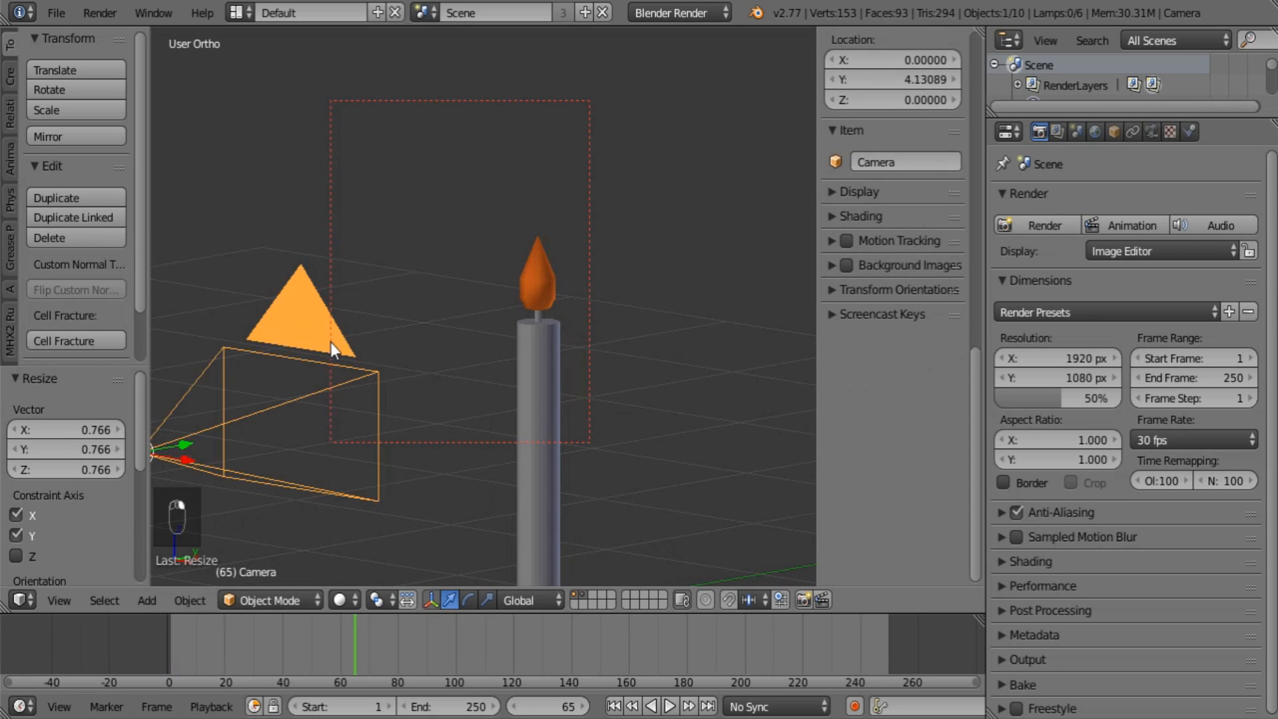
pyautogui.scroll(-3, 353, 353)
pyautogui.moveTo(367, 363); pyautogui.dragTo(518, 365, button='middle')
pyautogui.press('g')
pyautogui.press('y')
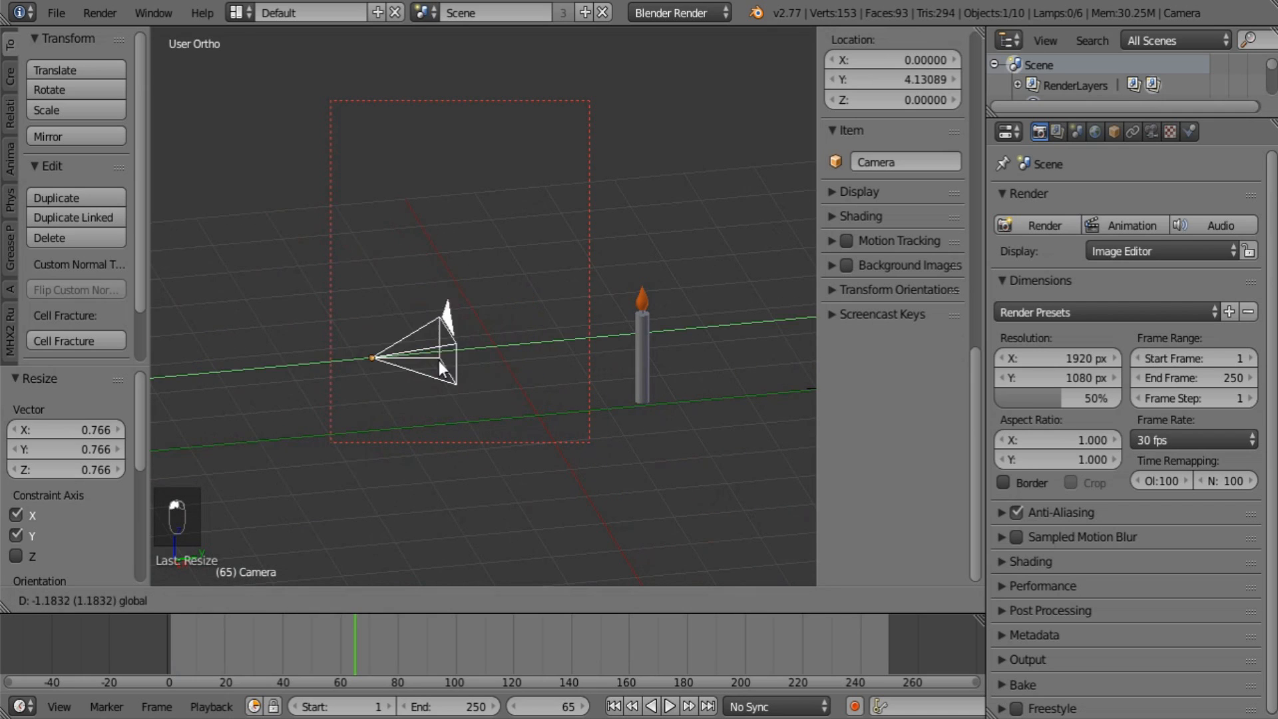
pyautogui.click(393, 361)
# Raise the camera about 0.378 along the Z axis and look at the candle through it.
pyautogui.press('g')
pyautogui.press('z')
pyautogui.click(336, 278)
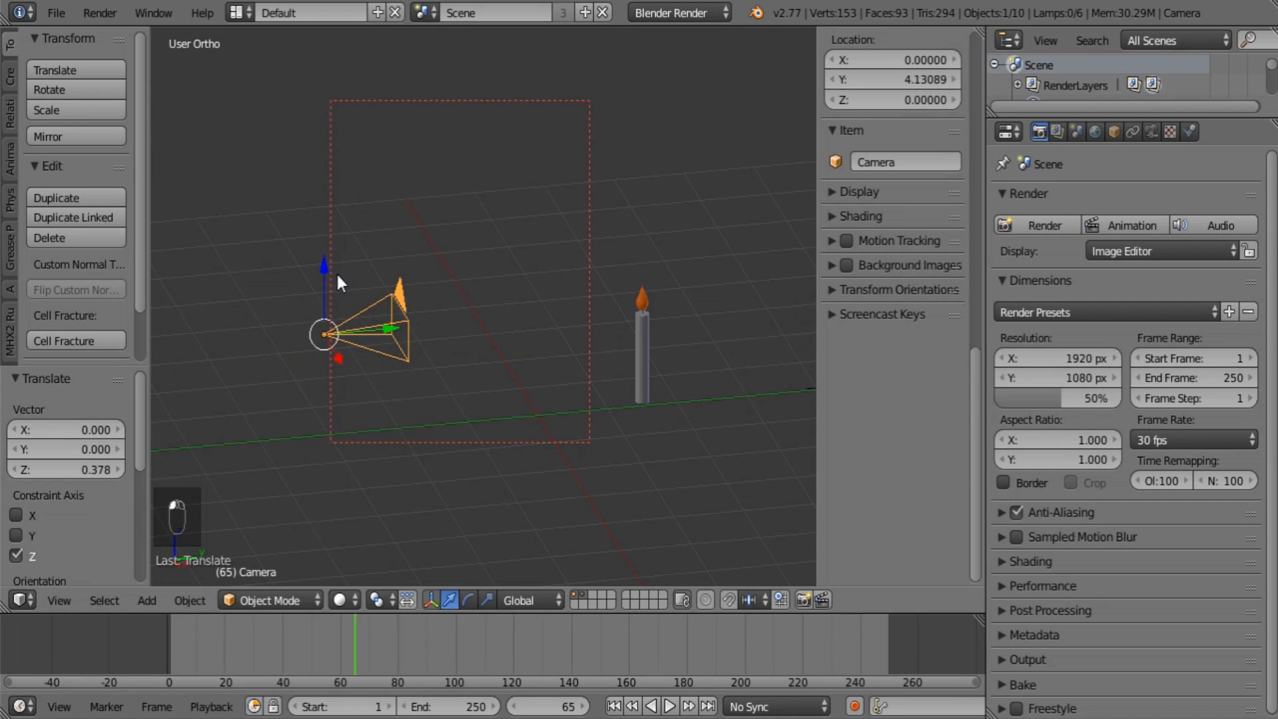
pyautogui.press('KP_0')
pyautogui.scroll(3, 453, 333)
# Remove the Background render layer so that only the Freestyle render layer is used.
pyautogui.rightClick(482, 296)
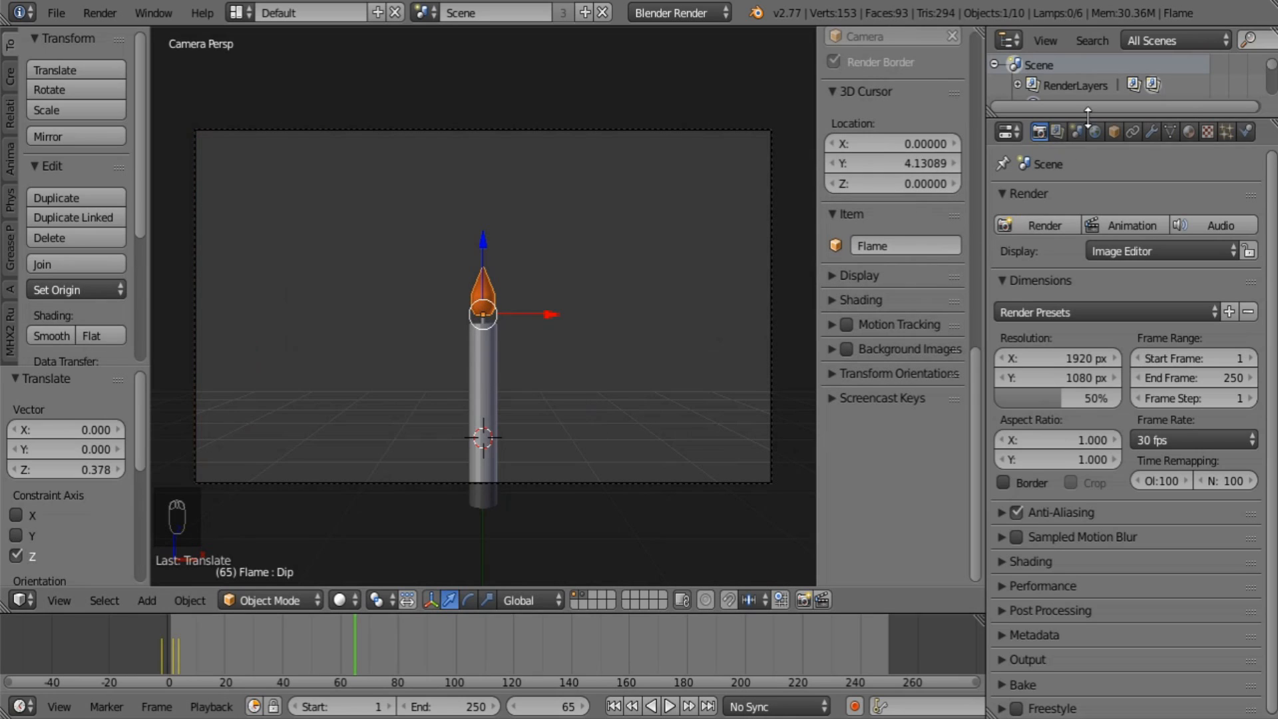
pyautogui.click(1057, 131)
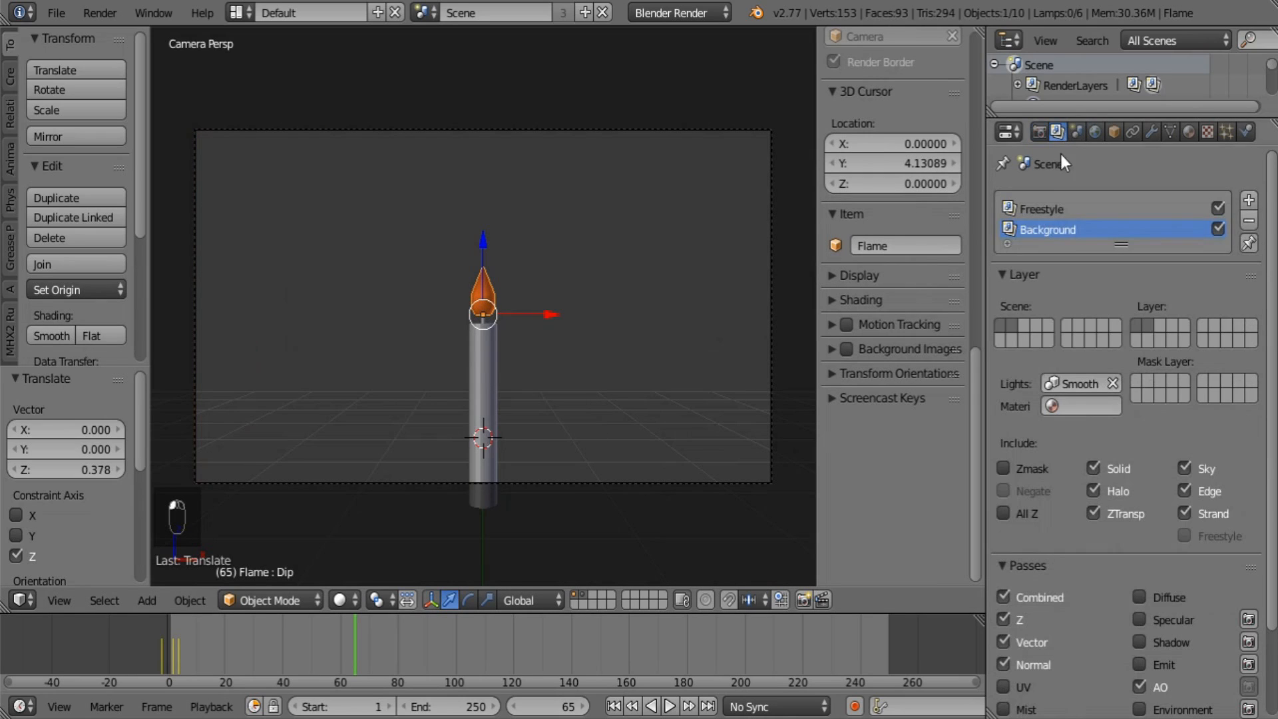
pyautogui.click(1249, 223)
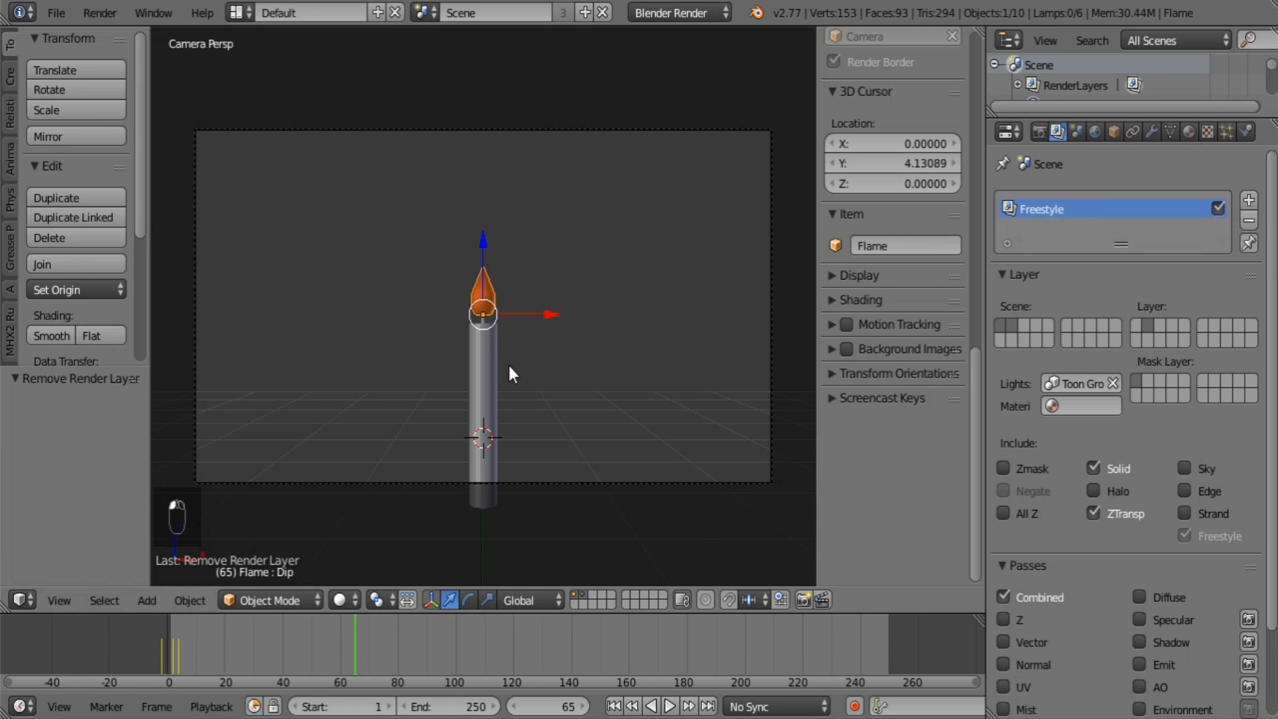
# Make the Freestyle render layer render only the first layer and clear its light group override.
pyautogui.rightClick(492, 386)
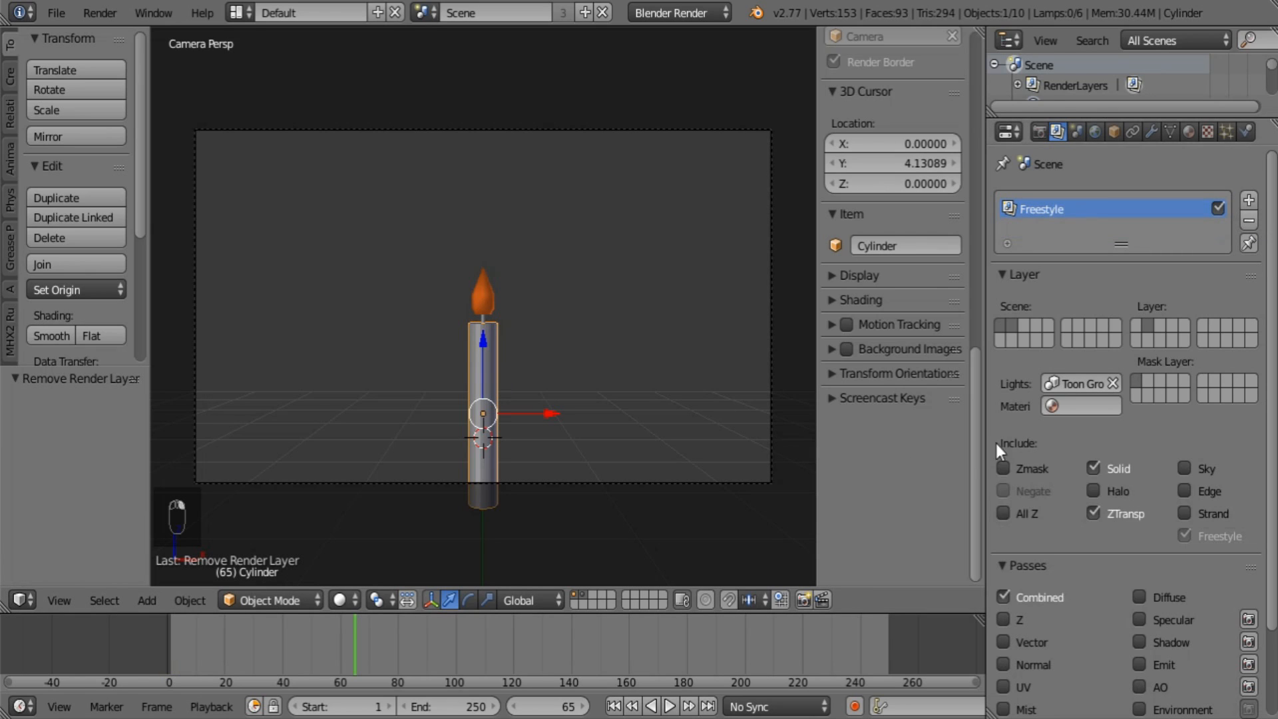
pyautogui.click(1136, 326)
pyautogui.click(1112, 384)
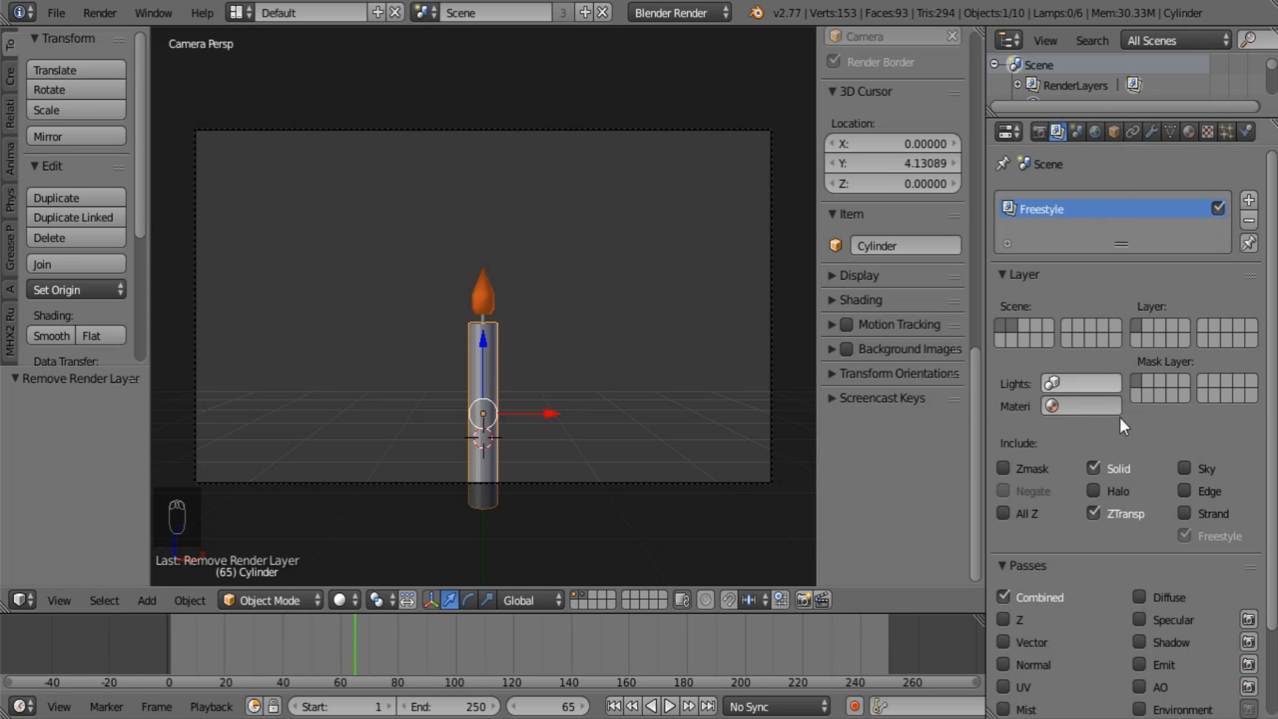
# Exclude ZTransp from the Freestyle render layer.
pyautogui.scroll(-4, 1131, 465)
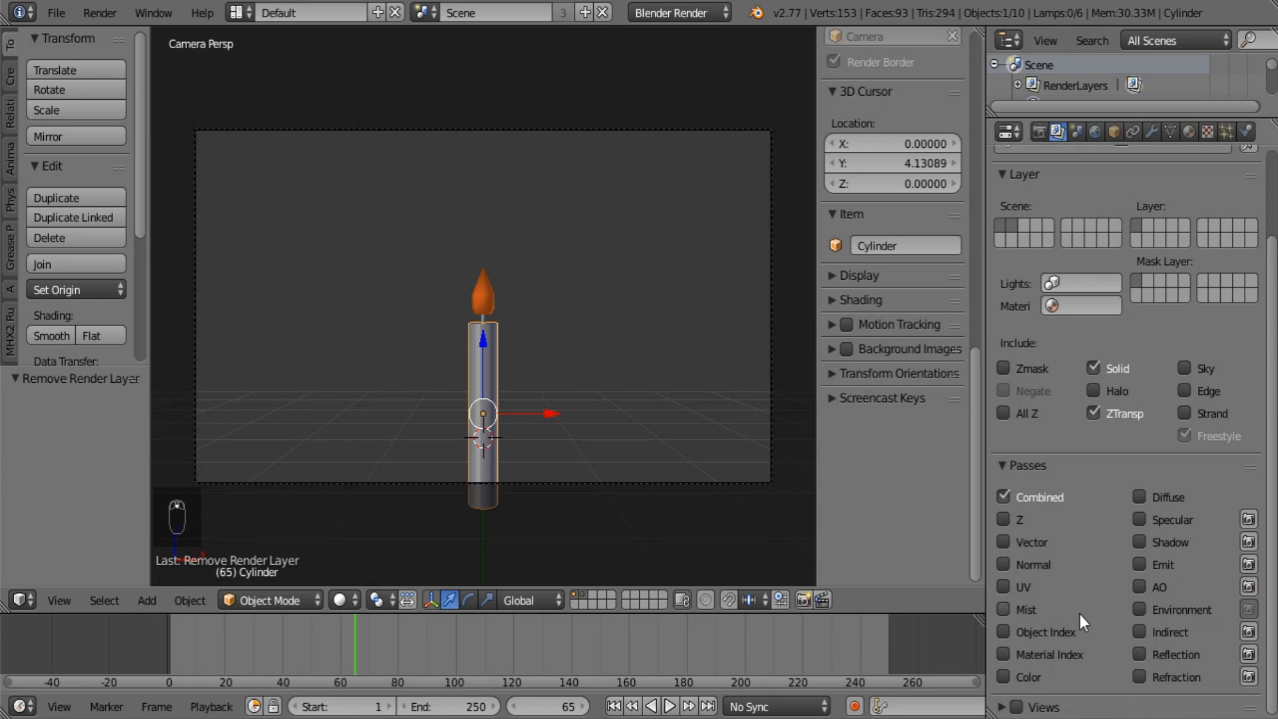
pyautogui.scroll(4, 1079, 613)
pyautogui.click(1096, 511)
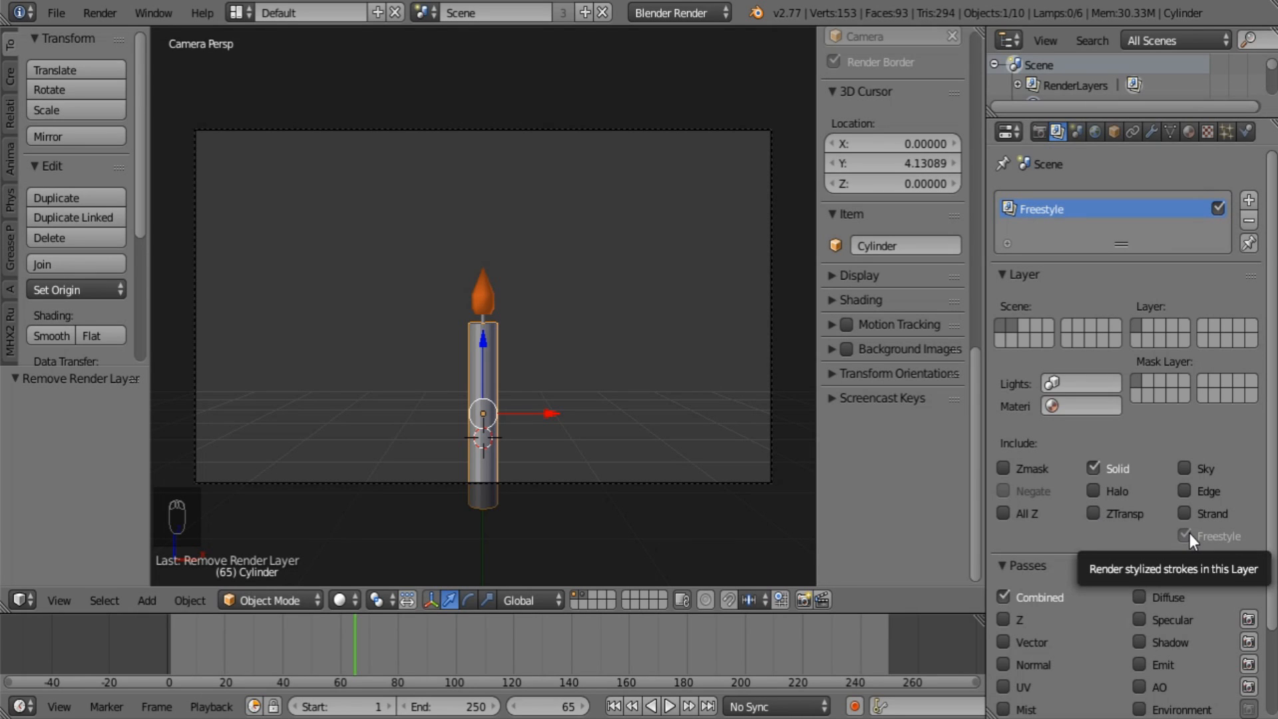
# Apply smooth shading to the candle cylinder and the wick.
pyautogui.click(61, 336)
pyautogui.scroll(2, 598, 369)
pyautogui.scroll(3, 597, 368)
pyautogui.rightClick(474, 369)
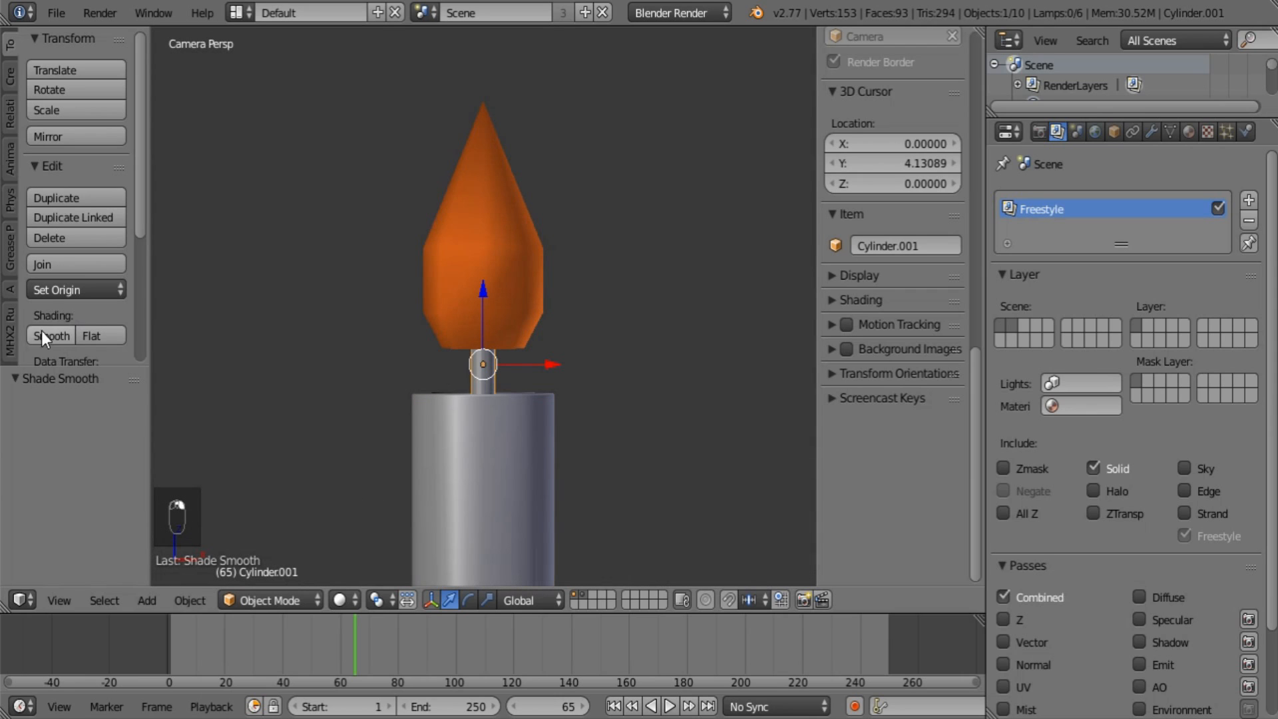
pyautogui.click(42, 331)
pyautogui.scroll(-5, 538, 367)
# Set the flame material's pass index to 6.
pyautogui.rightClick(488, 269)
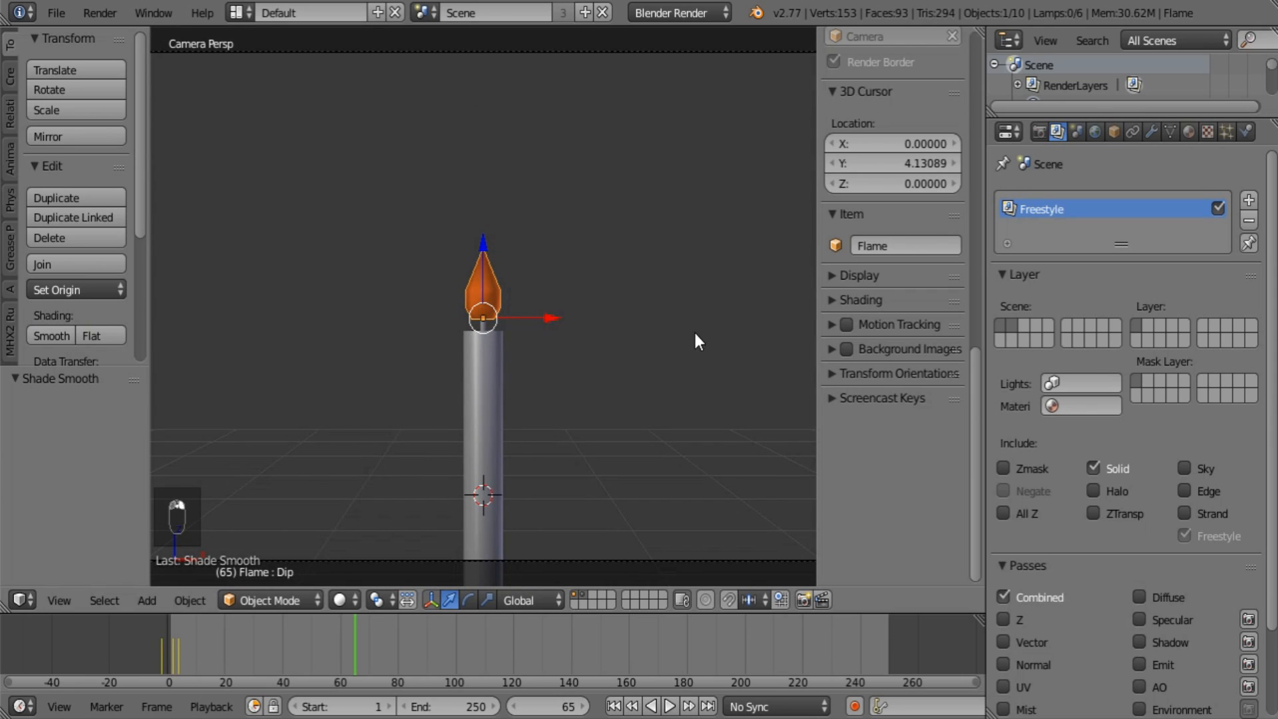
pyautogui.click(1189, 131)
pyautogui.scroll(-8, 1161, 361)
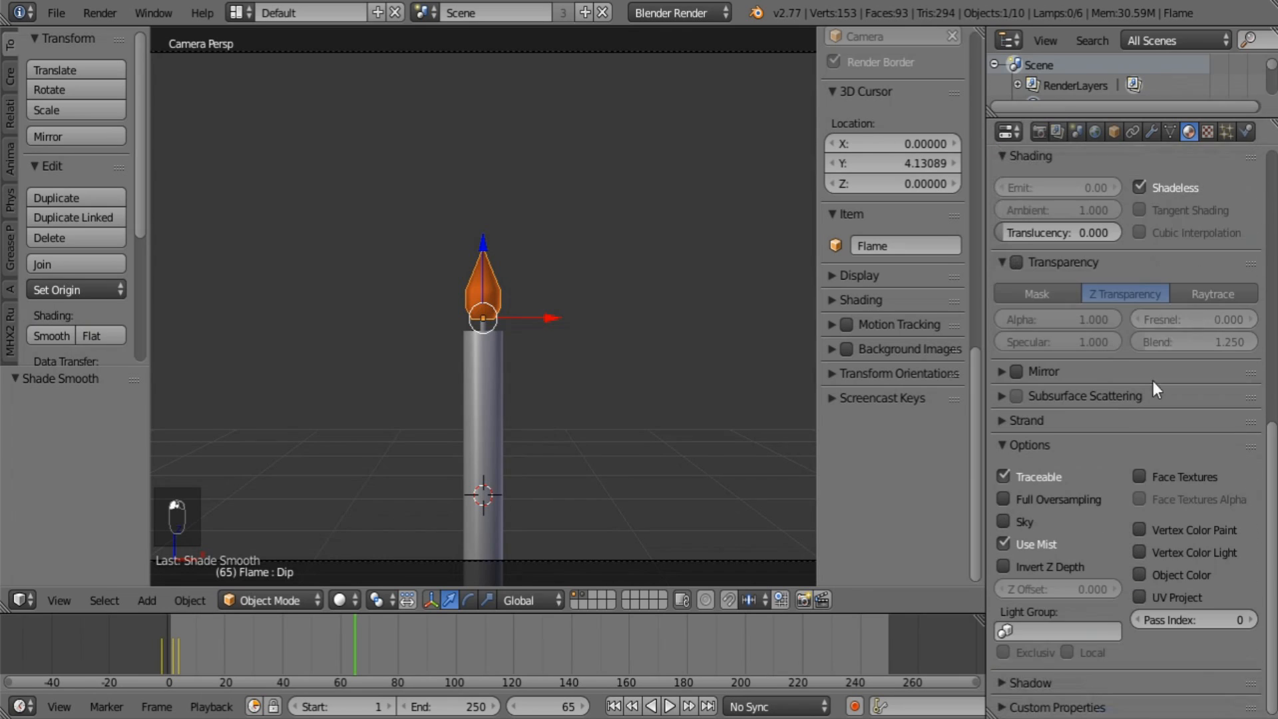
pyautogui.click(1254, 619)
pyautogui.click(1253, 619)
pyautogui.click(1254, 621)
pyautogui.click(1254, 621)
pyautogui.click(1255, 621)
pyautogui.click(1255, 621)
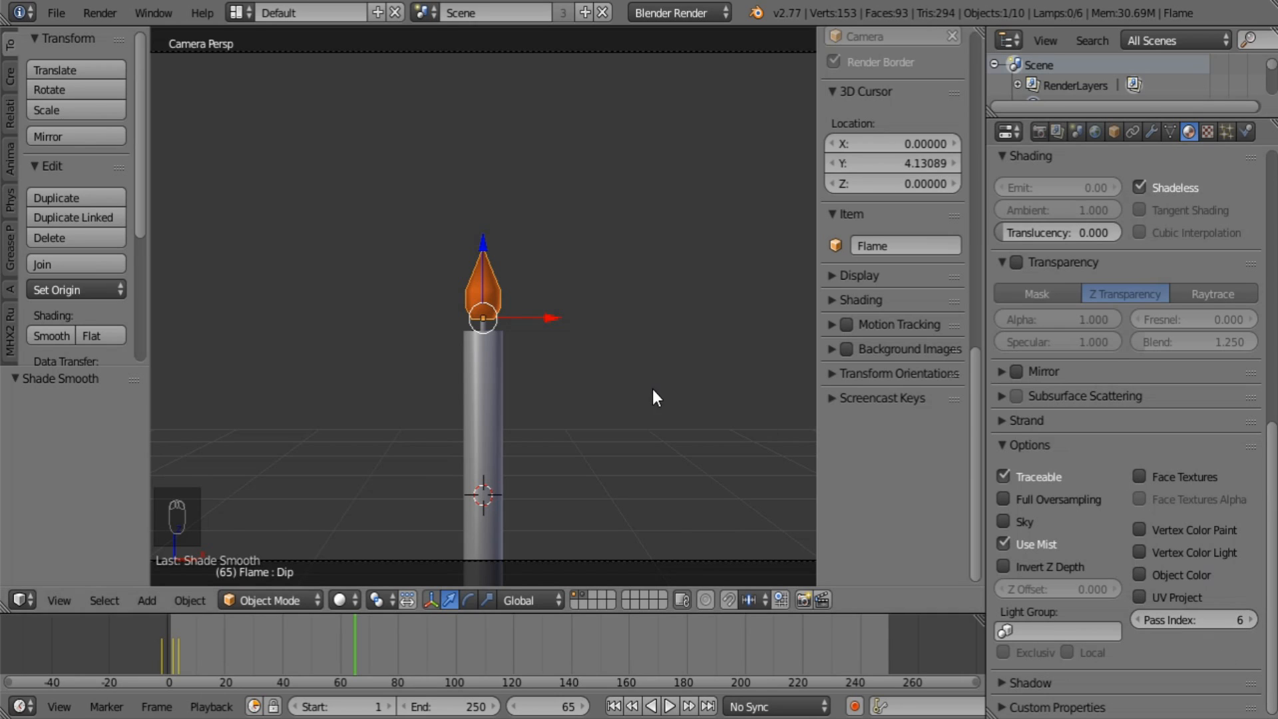
# Add a Render Layers node for the Freestyle layer to the compositing node tree.
pyautogui.click(58, 13)
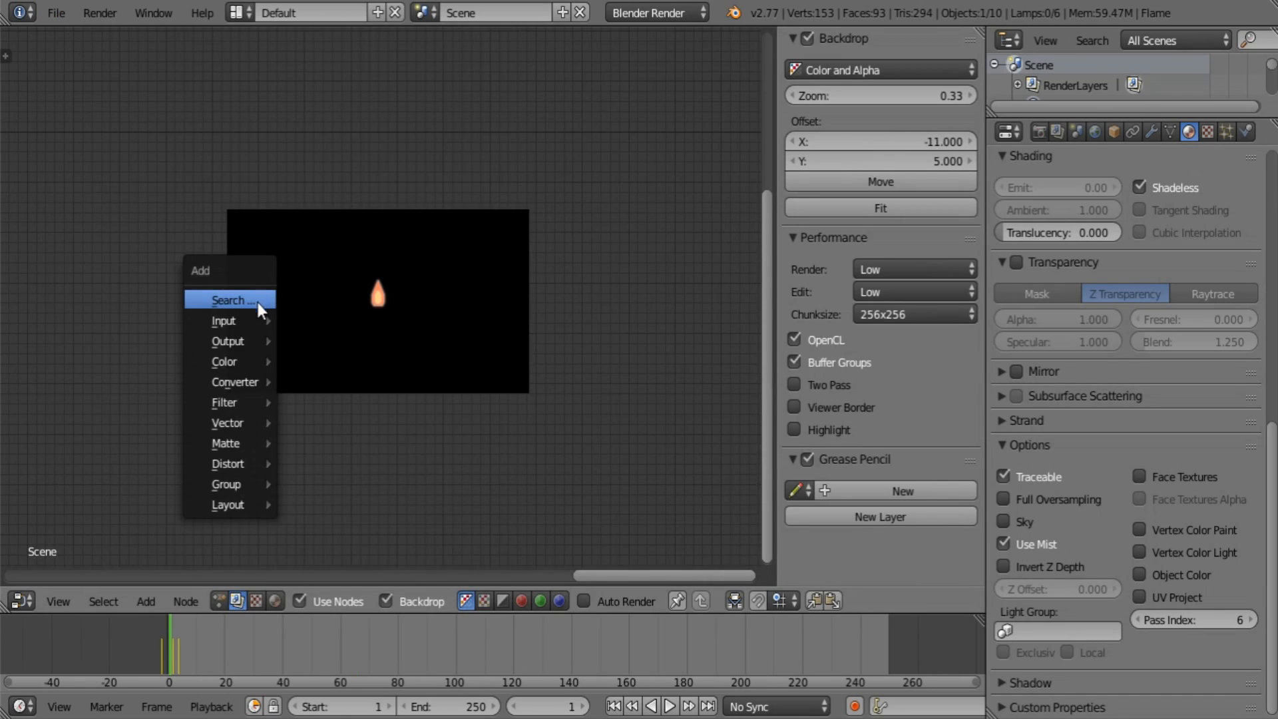
pyautogui.moveTo(233, 320)
pyautogui.click(297, 318)
pyautogui.click(165, 190)
pyautogui.moveTo(177, 244); pyautogui.dragTo(357, 244, button='middle')
pyautogui.scroll(5, 358, 248)
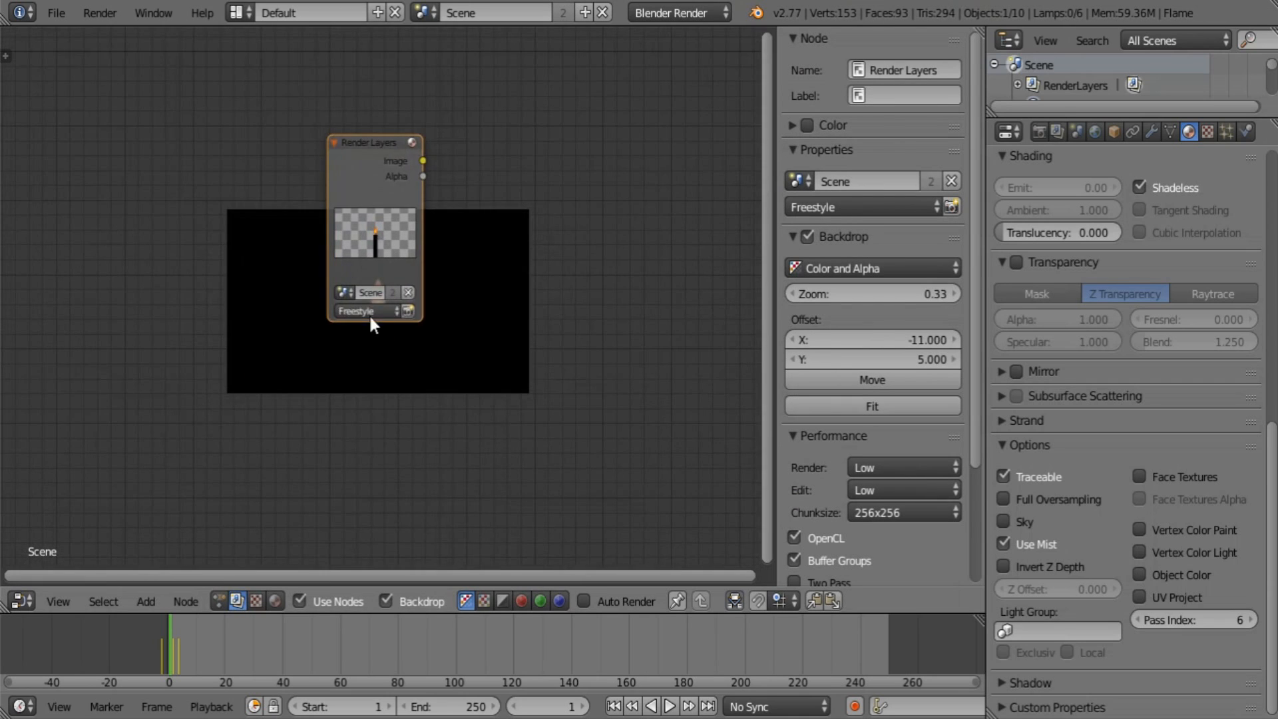
# Add a Viewer node above the backdrop image, feed it the render layer's Image output and turn off Use Alpha.
pyautogui.moveTo(516, 196); pyautogui.dragTo(373, 259, button='middle')
pyautogui.hotkey('shift', 'a')
pyautogui.moveTo(449, 232)
pyautogui.click(516, 273)
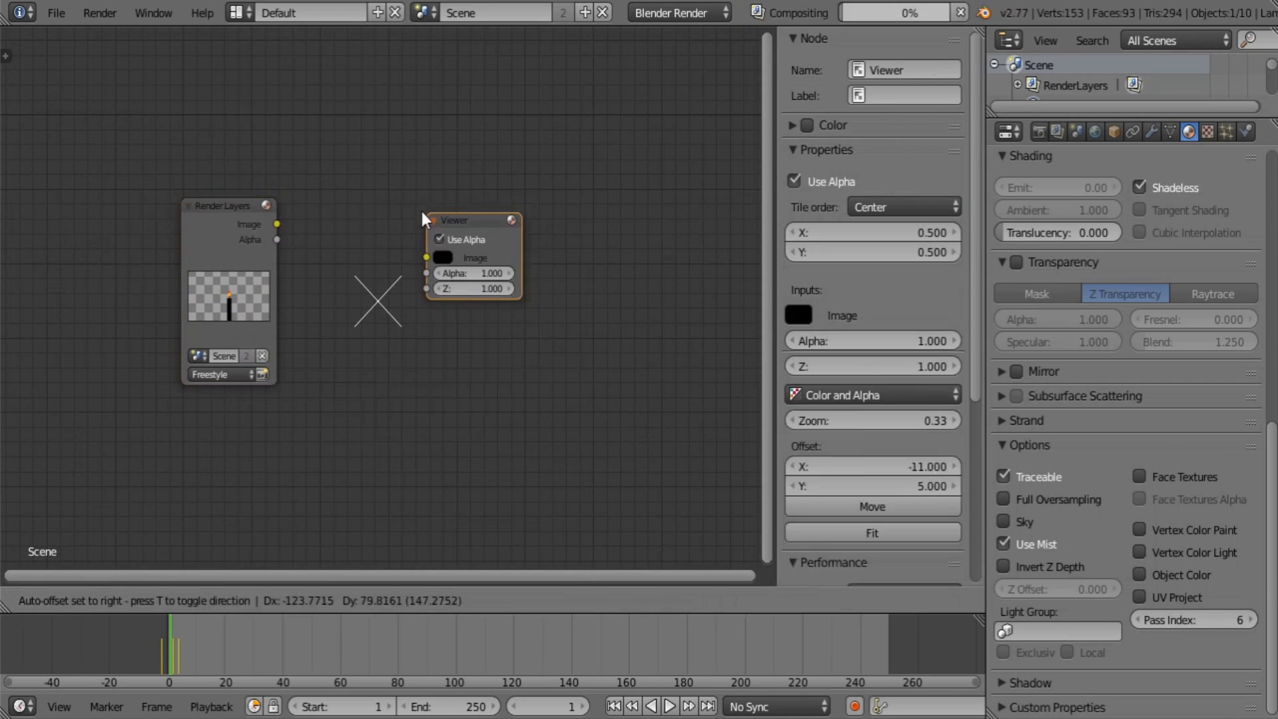
pyautogui.click(420, 209)
pyautogui.moveTo(277, 224); pyautogui.dragTo(434, 251)
pyautogui.click(440, 236)
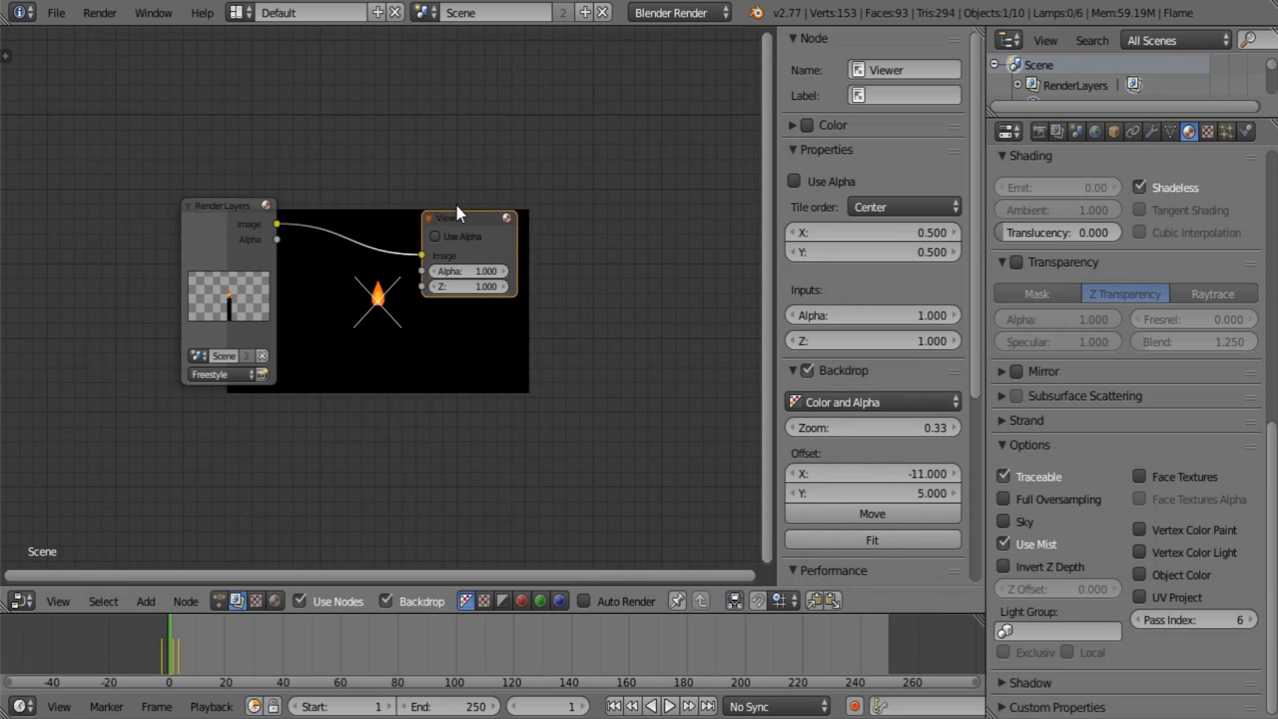
pyautogui.moveTo(473, 204); pyautogui.dragTo(512, 54)
pyautogui.press('a')
# Add a Blur node and place it beside the Render Layers node, below the Viewer.
pyautogui.moveTo(431, 257); pyautogui.dragTo(395, 278, button='middle')
pyautogui.hotkey('shift', 'a')
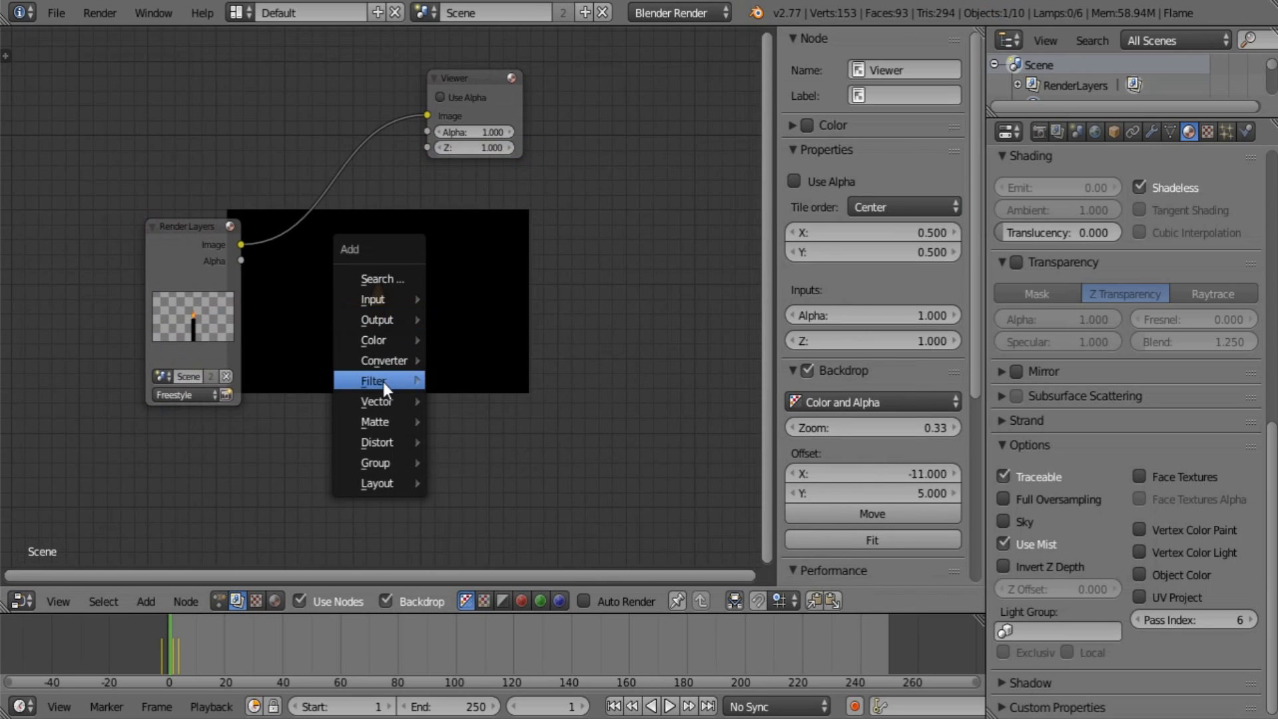
pyautogui.moveTo(382, 381)
pyautogui.moveTo(382, 337)
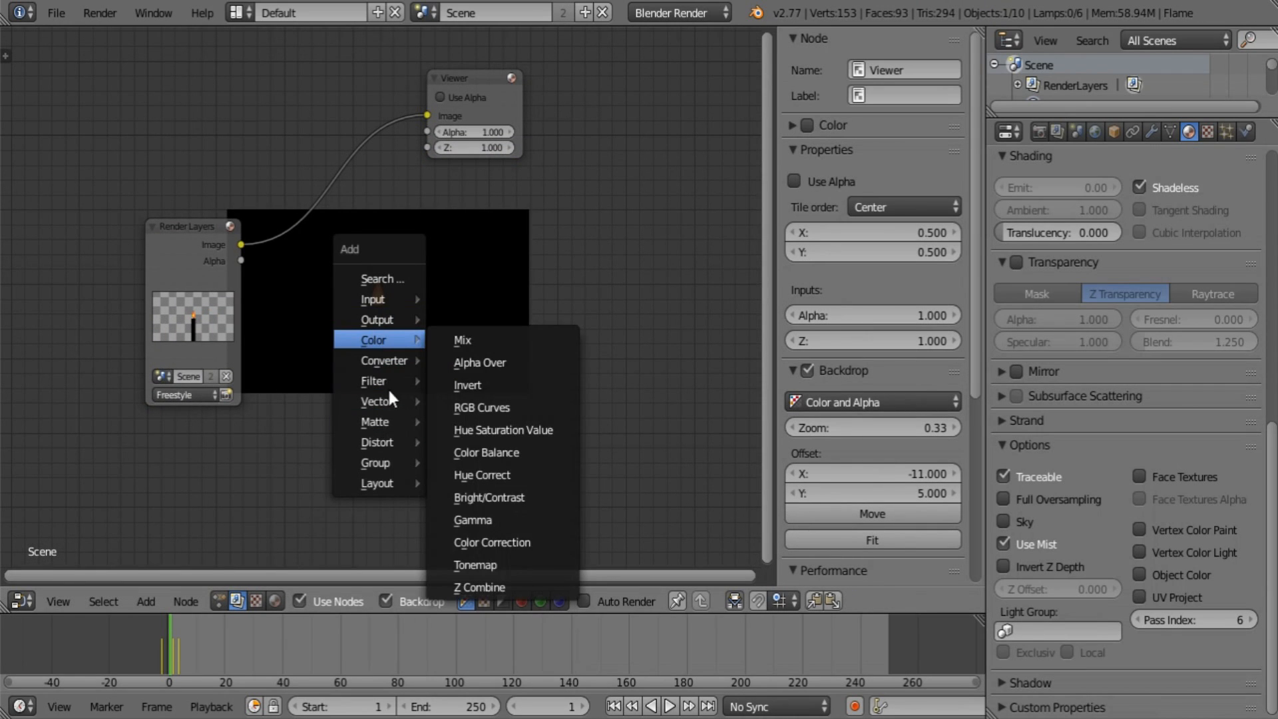
pyautogui.click(478, 384)
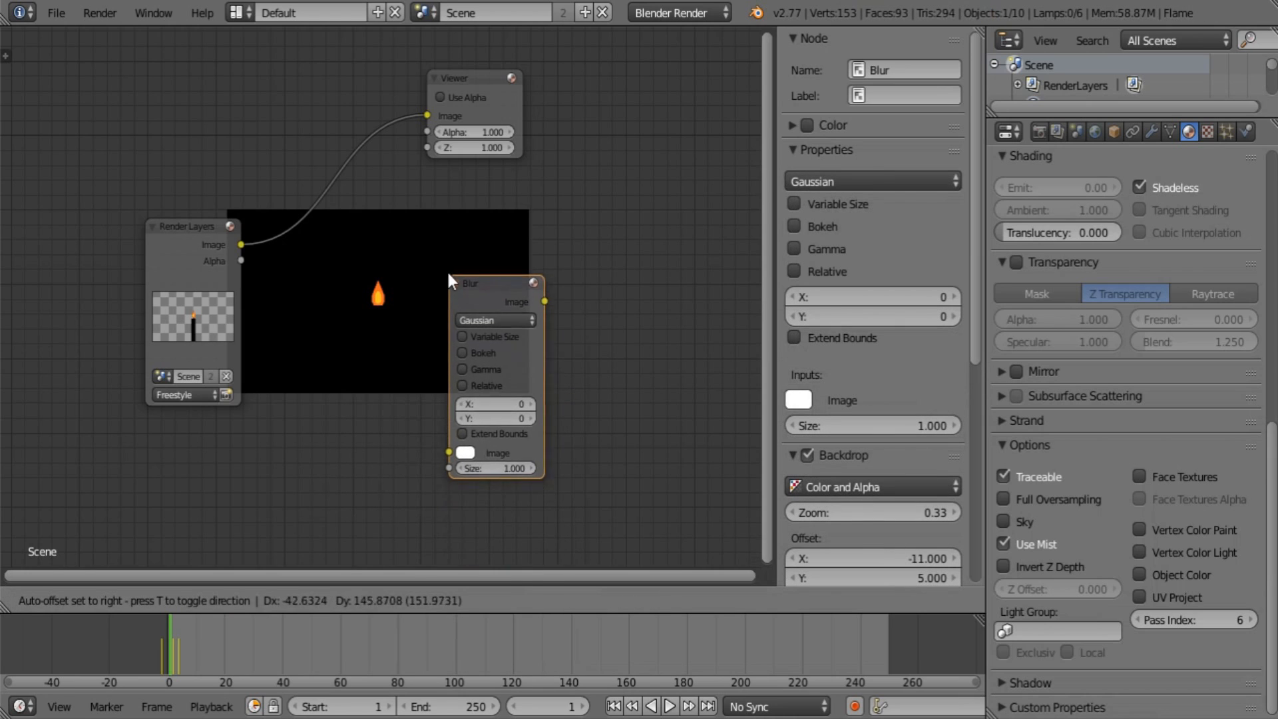
pyautogui.click(439, 260)
pyautogui.moveTo(385, 342); pyautogui.dragTo(397, 345, button='middle')
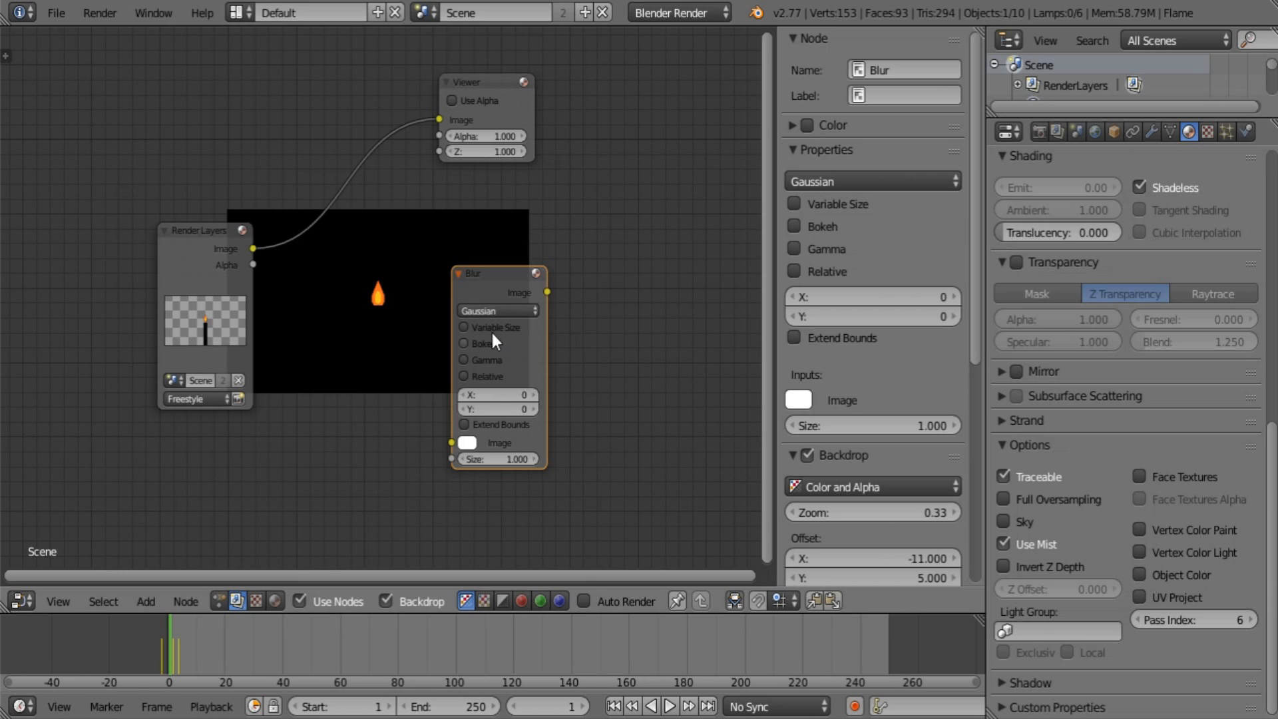
# Set the Blur node to relative Fast Gaussian with Y aspect correction and connect the render layer's Image output to it.
pyautogui.click(504, 310)
pyautogui.click(521, 205)
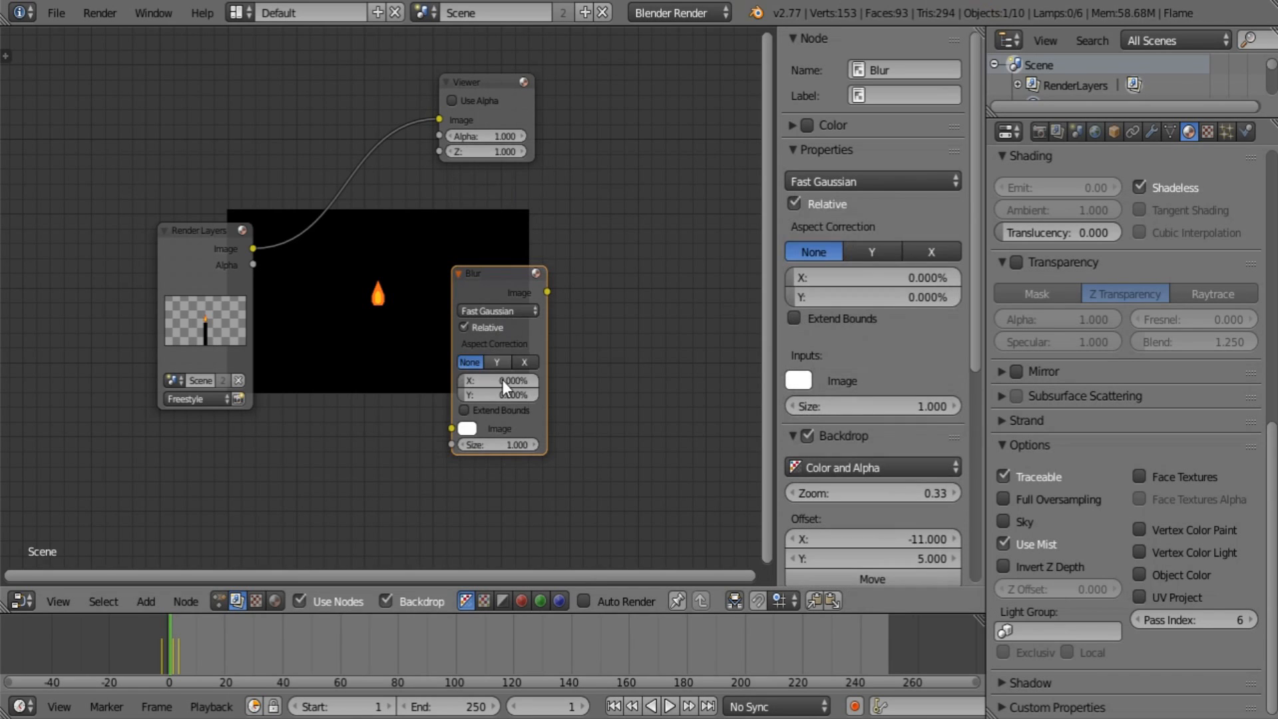
pyautogui.click(498, 362)
pyautogui.click(502, 381)
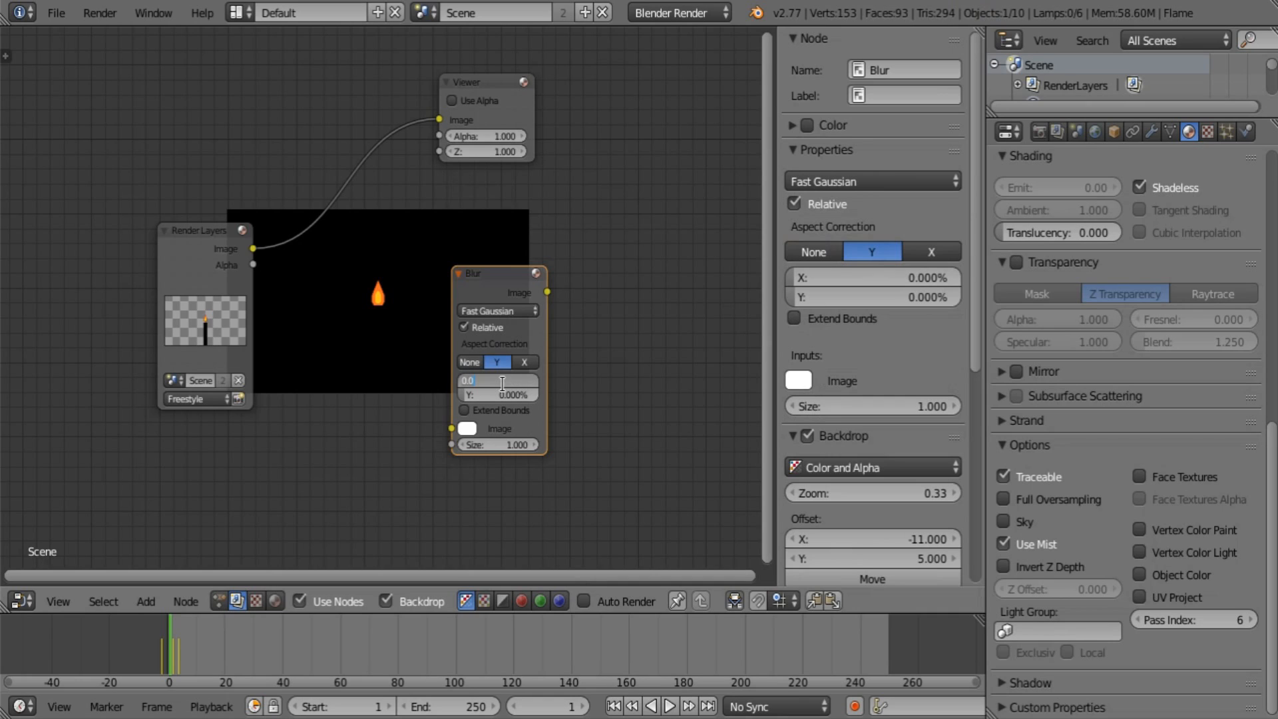
pyautogui.press('Escape')
pyautogui.moveTo(253, 248); pyautogui.dragTo(452, 428)
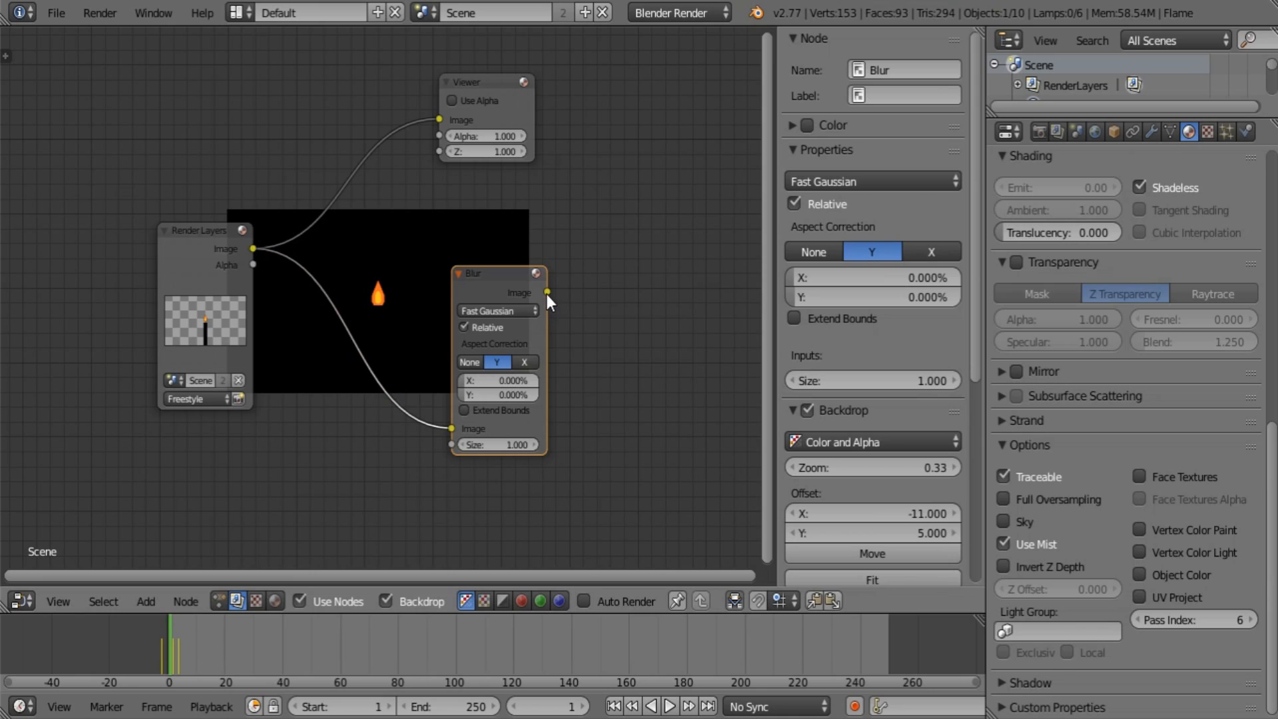
# Enable the Material Index pass for the Freestyle render layer.
pyautogui.click(1056, 132)
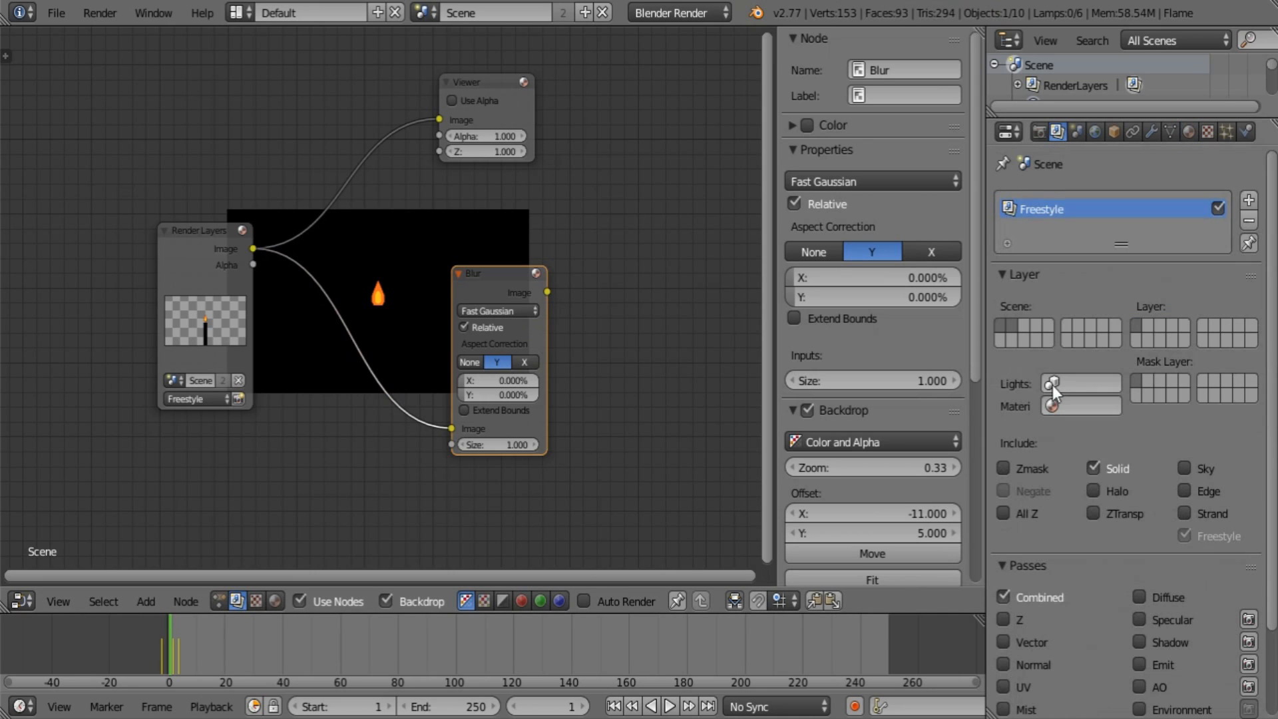
pyautogui.scroll(-3, 1051, 590)
pyautogui.click(1005, 666)
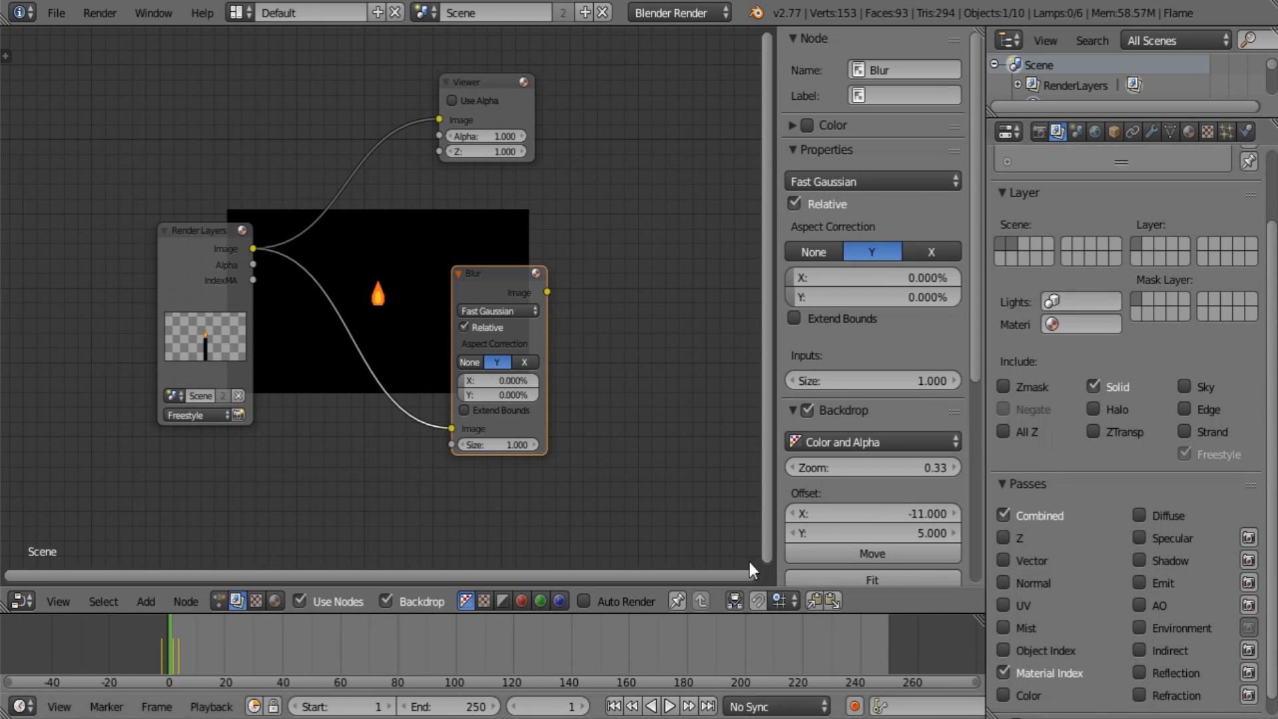
# Move the Blur node farther from the Render Layers node and insert a Mix node on the link between them.
pyautogui.moveTo(439, 411); pyautogui.dragTo(484, 402, button='middle')
pyautogui.moveTo(515, 278); pyautogui.dragTo(636, 240)
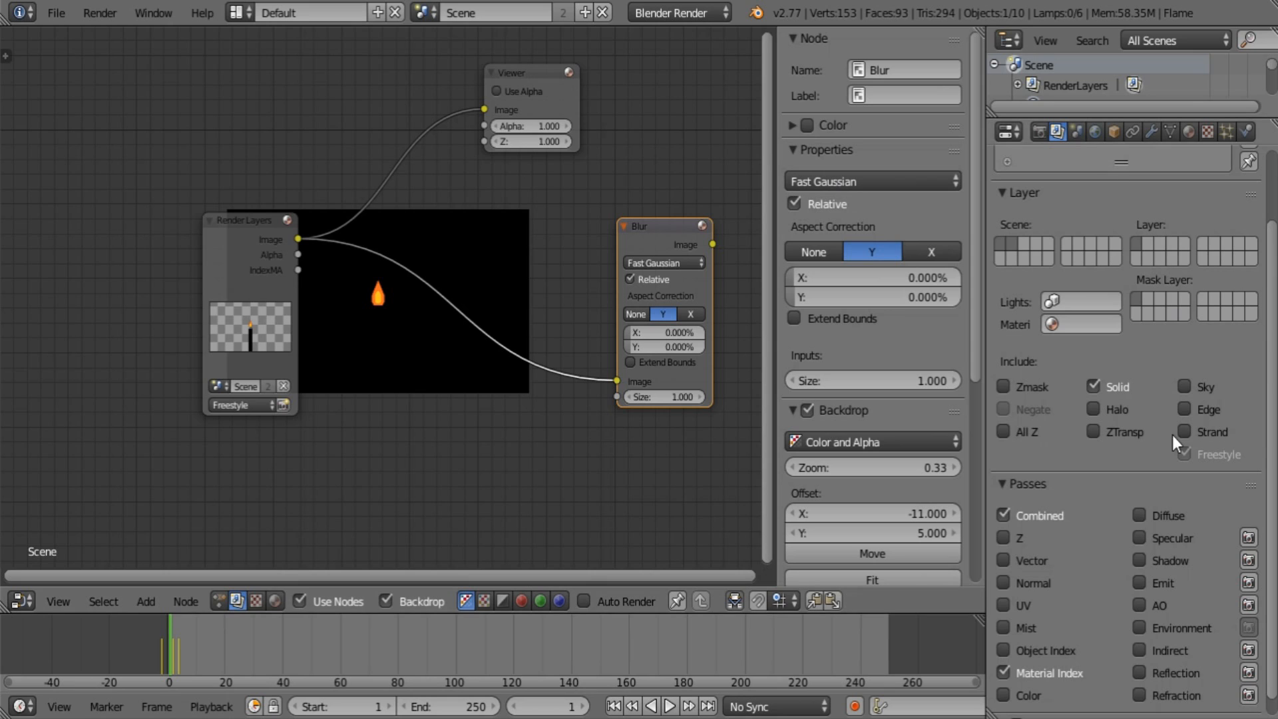
pyautogui.scroll(2, 1132, 405)
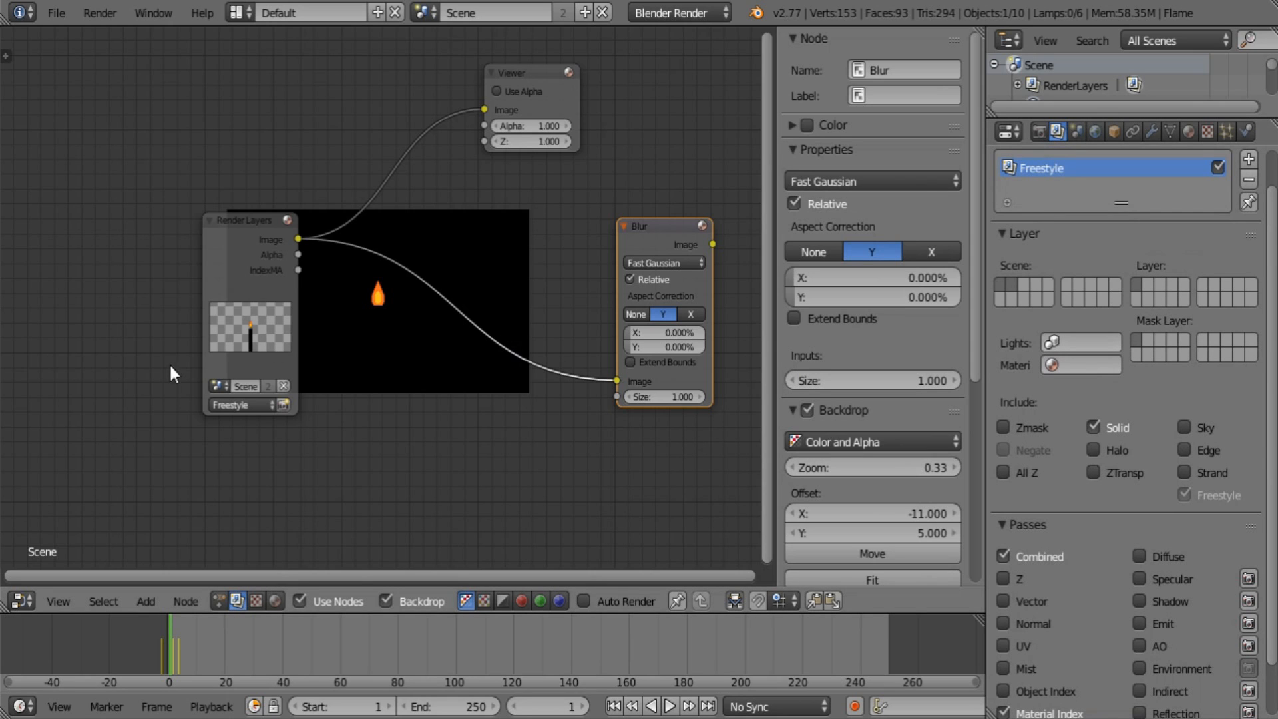
pyautogui.hotkey('shift', 'a')
pyautogui.moveTo(337, 282)
pyautogui.click(436, 284)
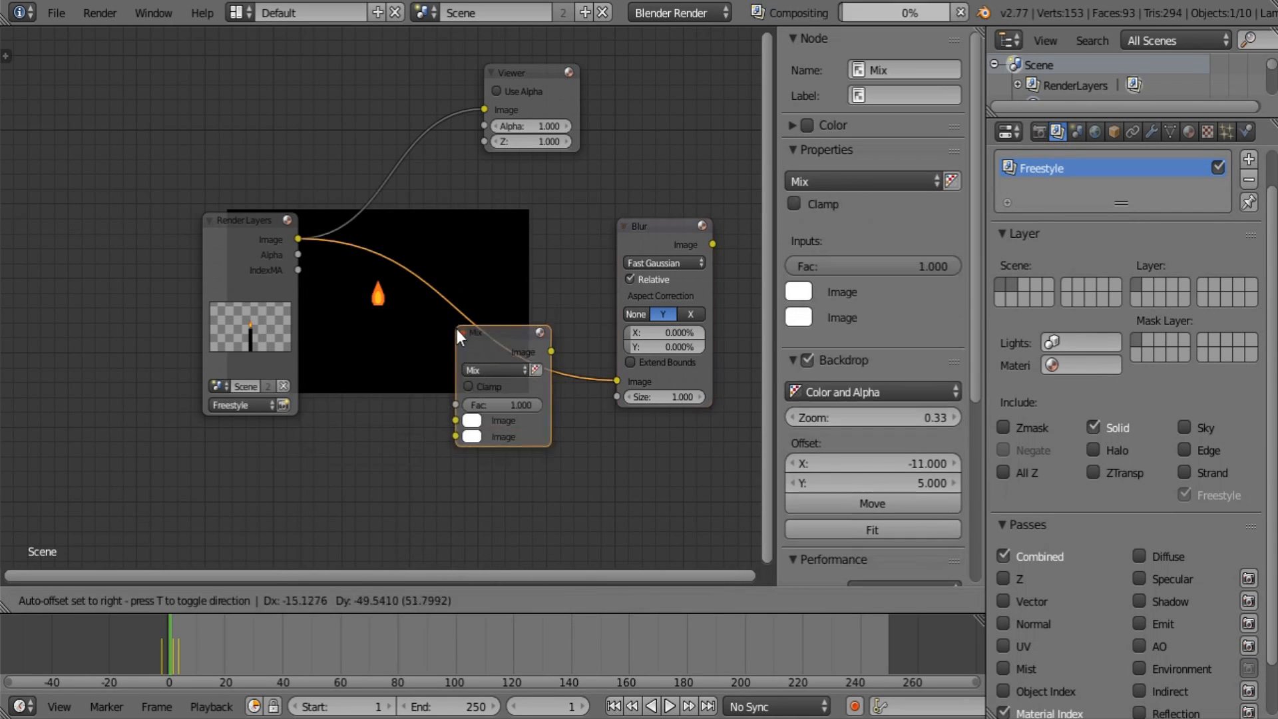
pyautogui.click(464, 305)
# Insert an ID Mask node before the Mix node and connect the IndexMA output to its ID value input.
pyautogui.hotkey('shift', 'a')
pyautogui.moveTo(313, 371)
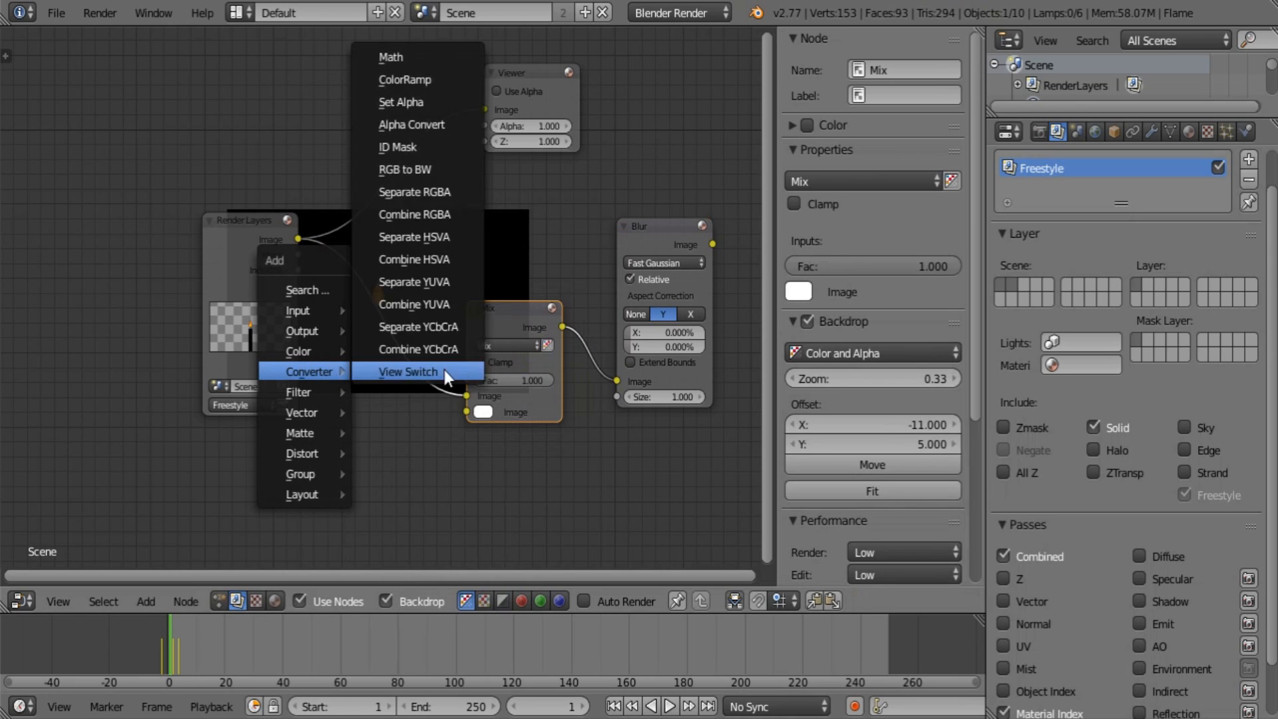
pyautogui.click(421, 147)
pyautogui.click(336, 313)
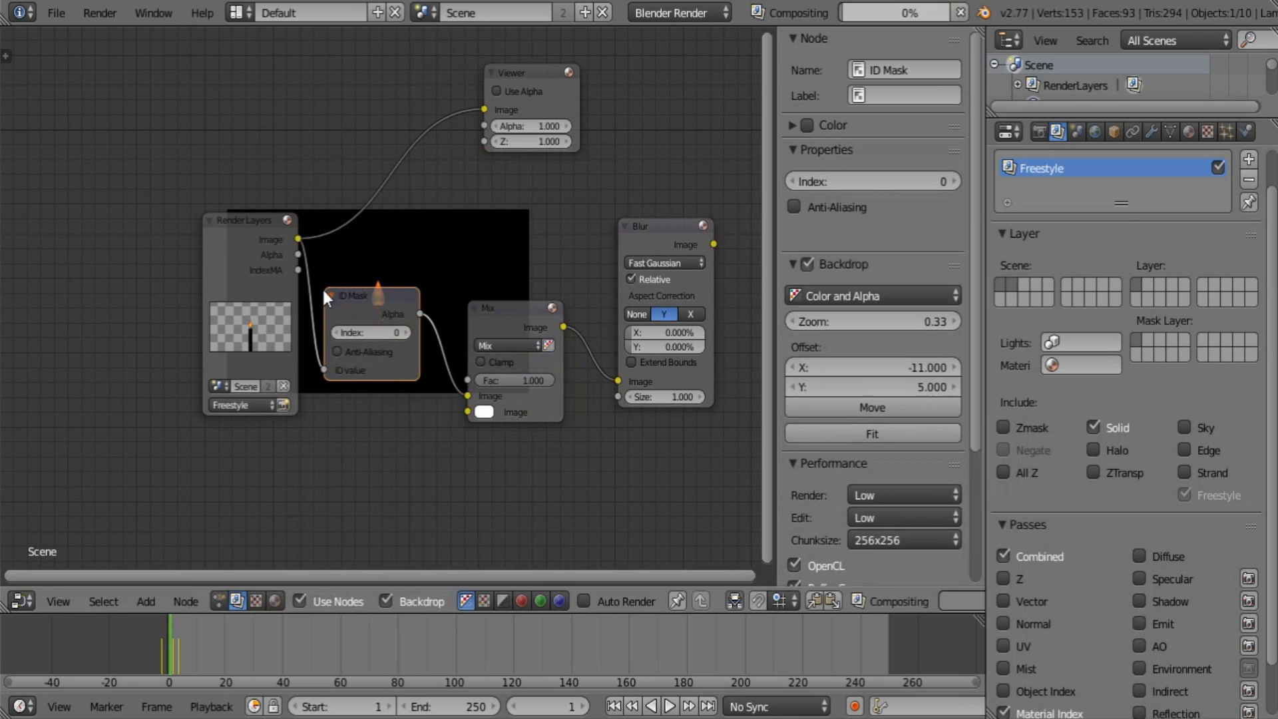
pyautogui.moveTo(298, 270); pyautogui.dragTo(358, 367)
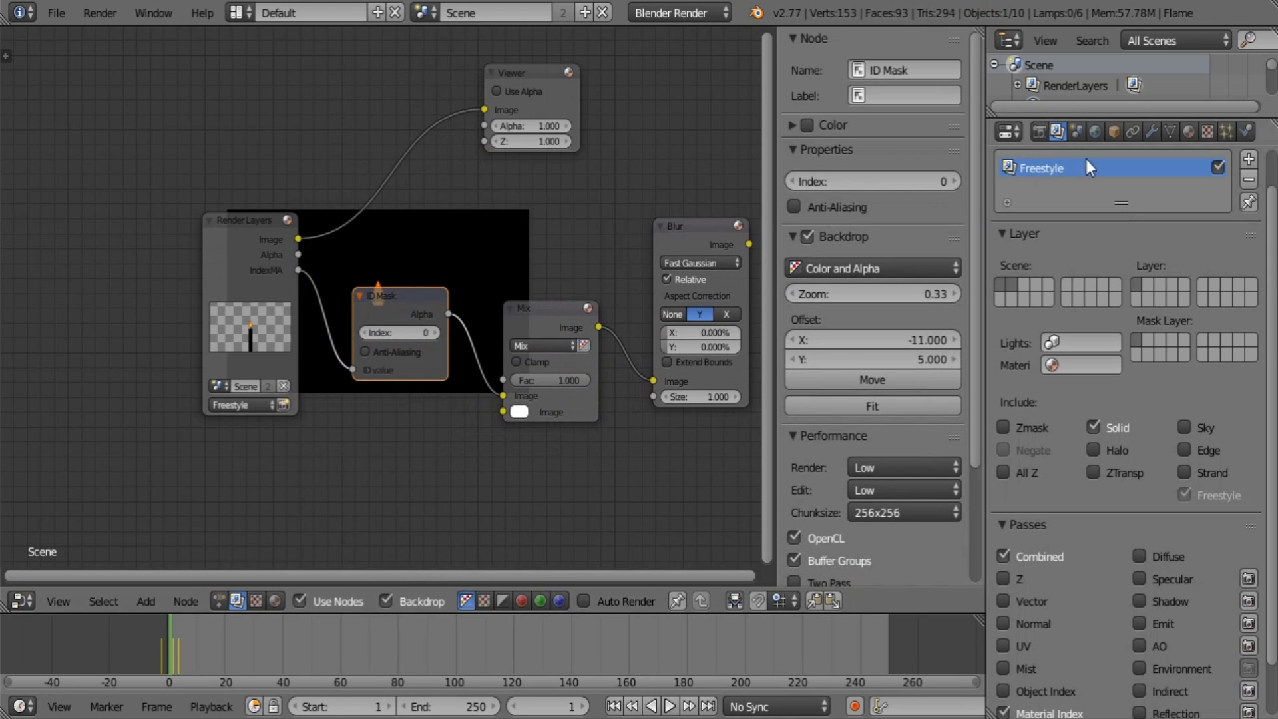
# Set the ID Mask node's index to 6, matching the flame material's pass index, and enable Anti-Aliasing.
pyautogui.click(1188, 131)
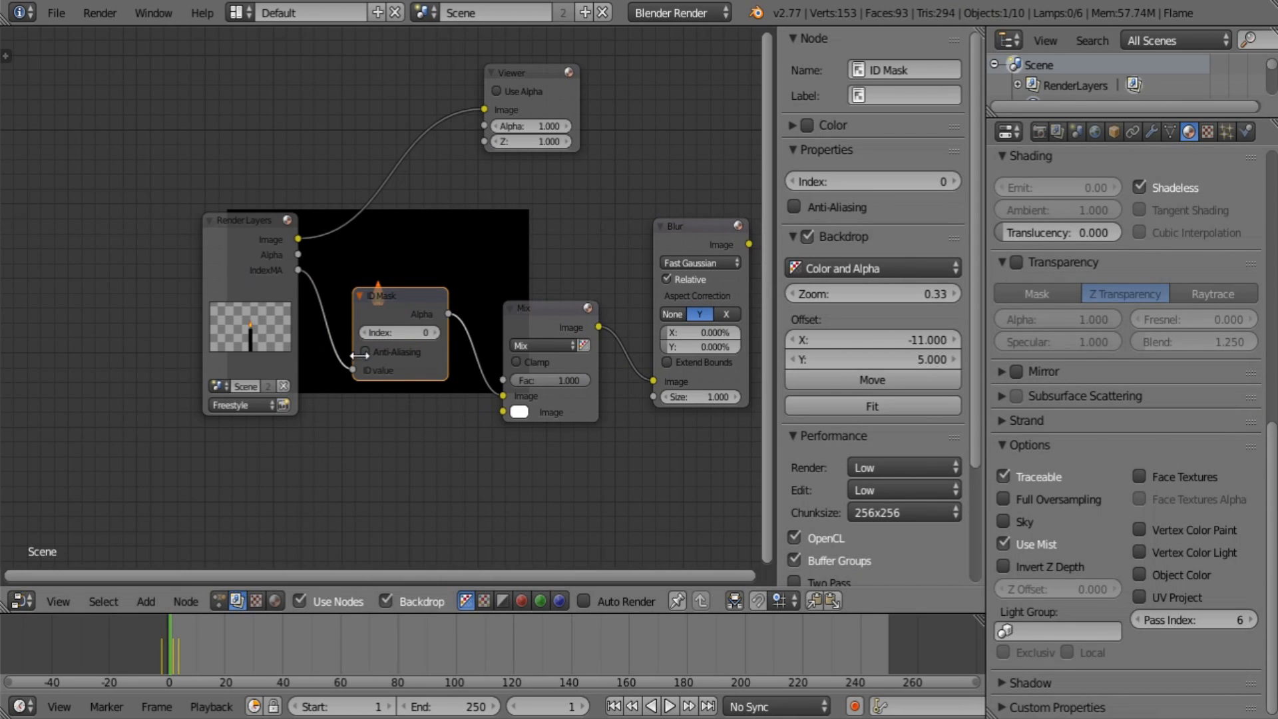
pyautogui.click(436, 333)
pyautogui.click(436, 333)
pyautogui.click(436, 333)
pyautogui.click(436, 333)
pyautogui.click(436, 332)
pyautogui.click(437, 333)
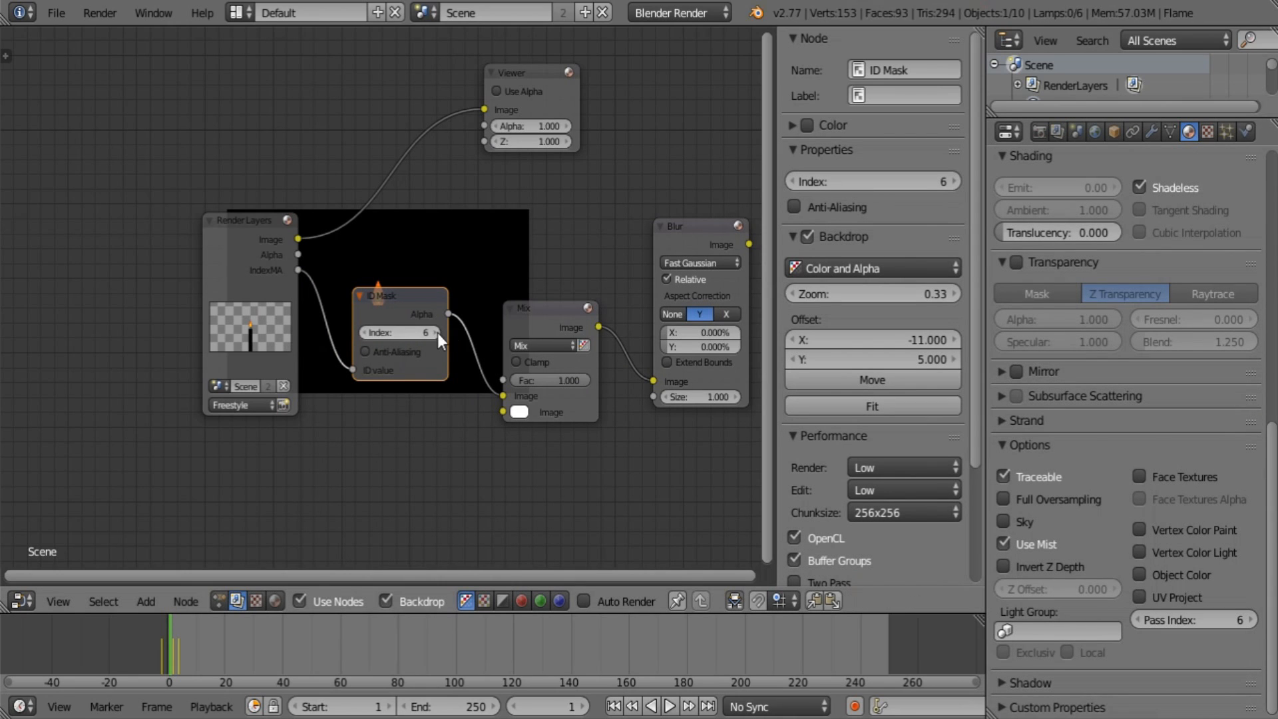
pyautogui.click(364, 351)
# Connect the ID Mask's Alpha to the Mix node's Fac and the render layer's Image to the Mix node's first Image input.
pyautogui.moveTo(484, 297); pyautogui.dragTo(362, 330, button='middle')
pyautogui.moveTo(558, 266); pyautogui.dragTo(609, 235)
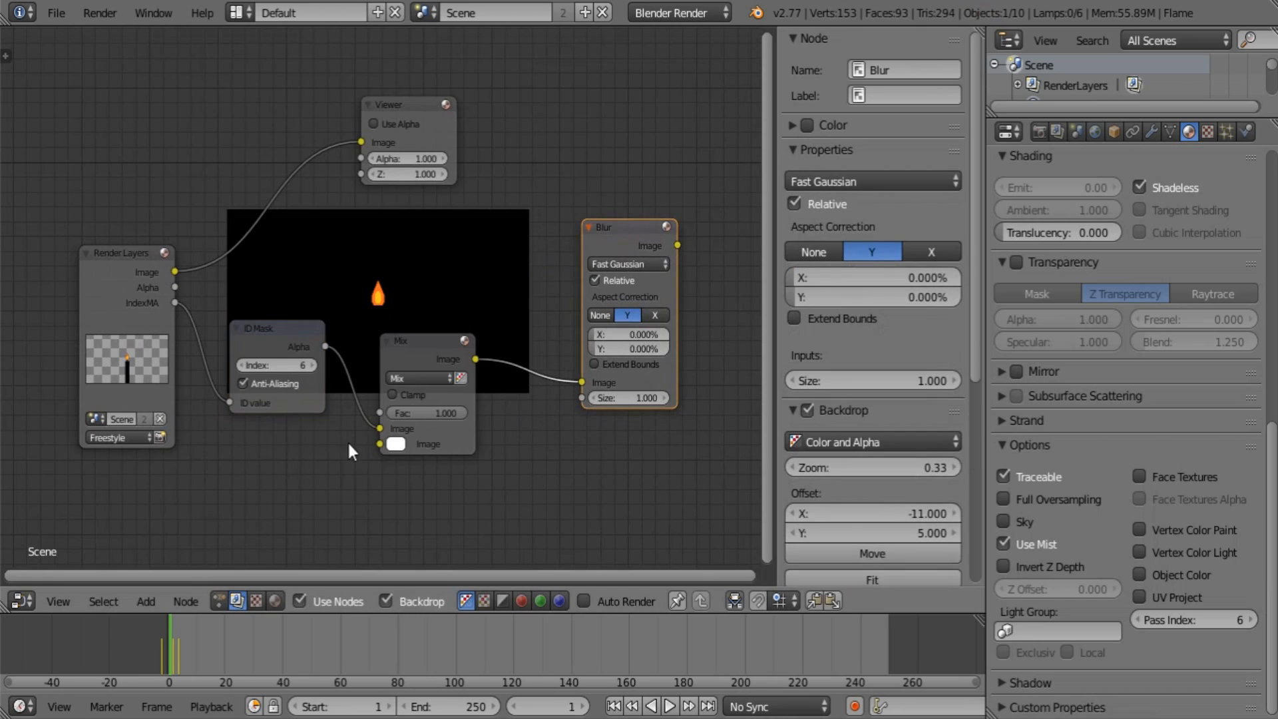
pyautogui.moveTo(174, 271); pyautogui.dragTo(380, 428)
pyautogui.click(159, 436)
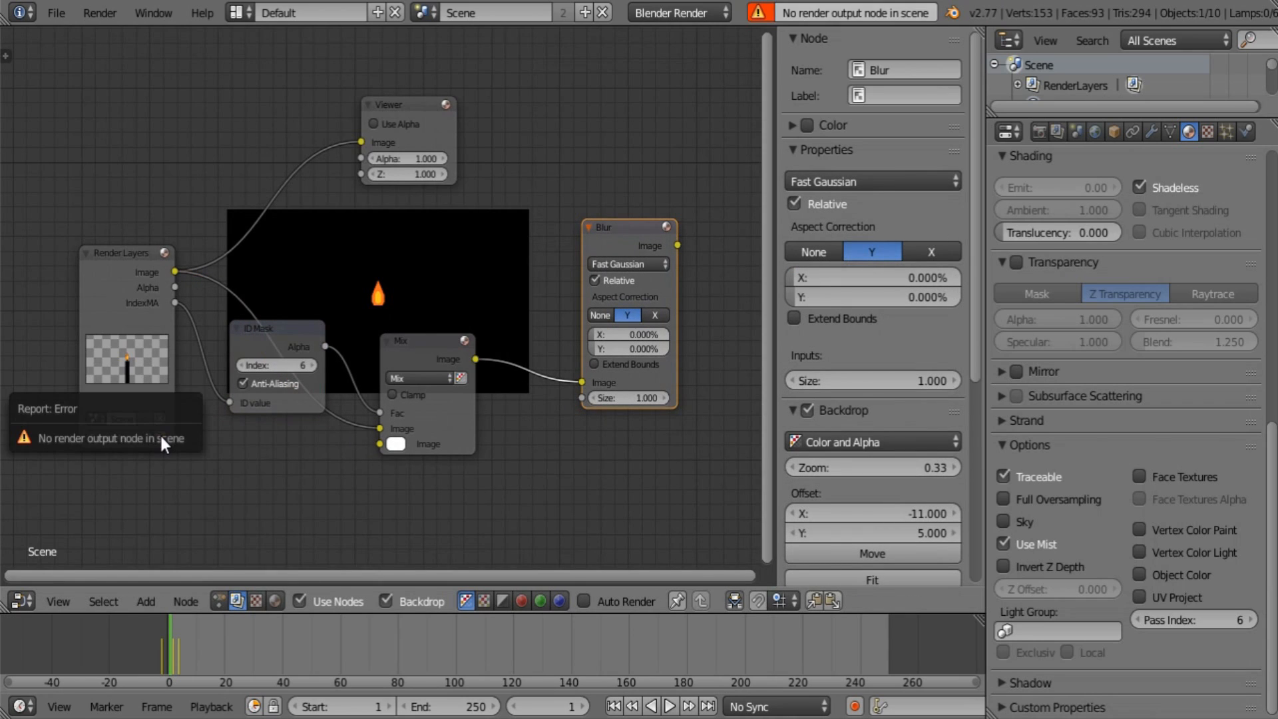
# Add a Composite output node fed by the render layer's Image, re-render the layer, and return to the node editor.
pyautogui.hotkey('shift', 'a')
pyautogui.moveTo(538, 211)
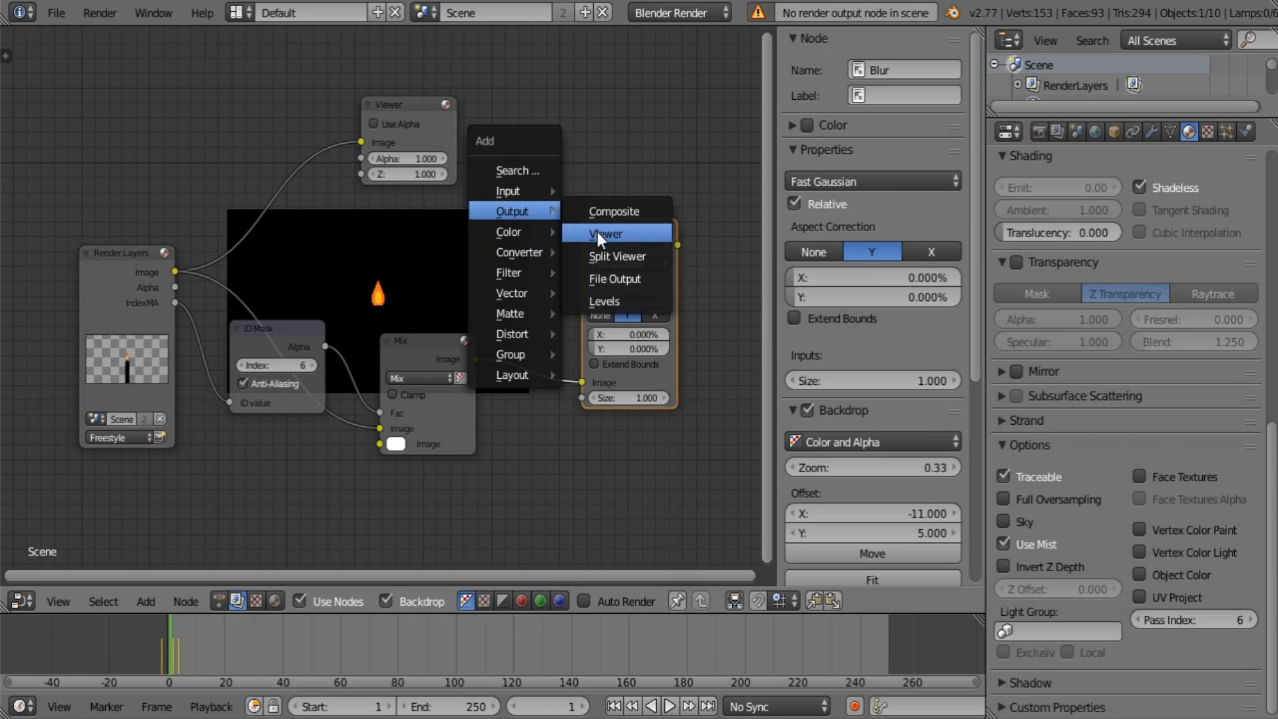
pyautogui.click(613, 211)
pyautogui.click(523, 91)
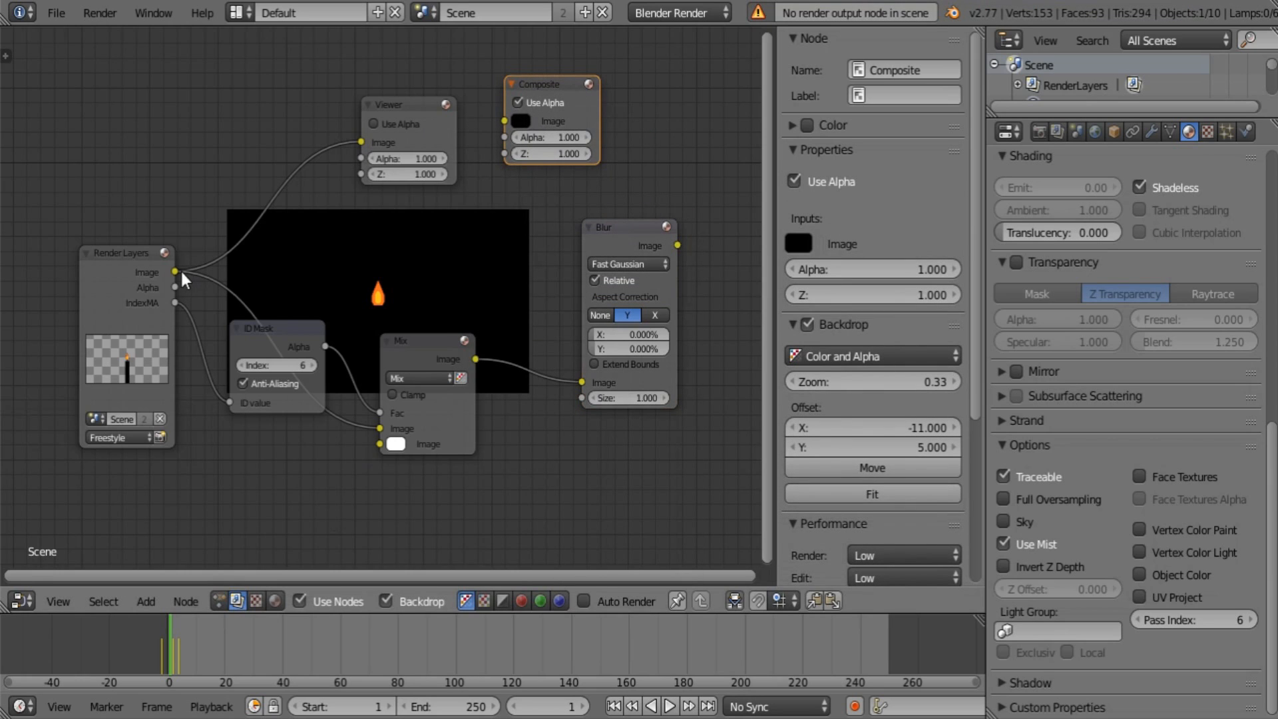
pyautogui.moveTo(180, 269); pyautogui.dragTo(522, 117)
pyautogui.click(158, 435)
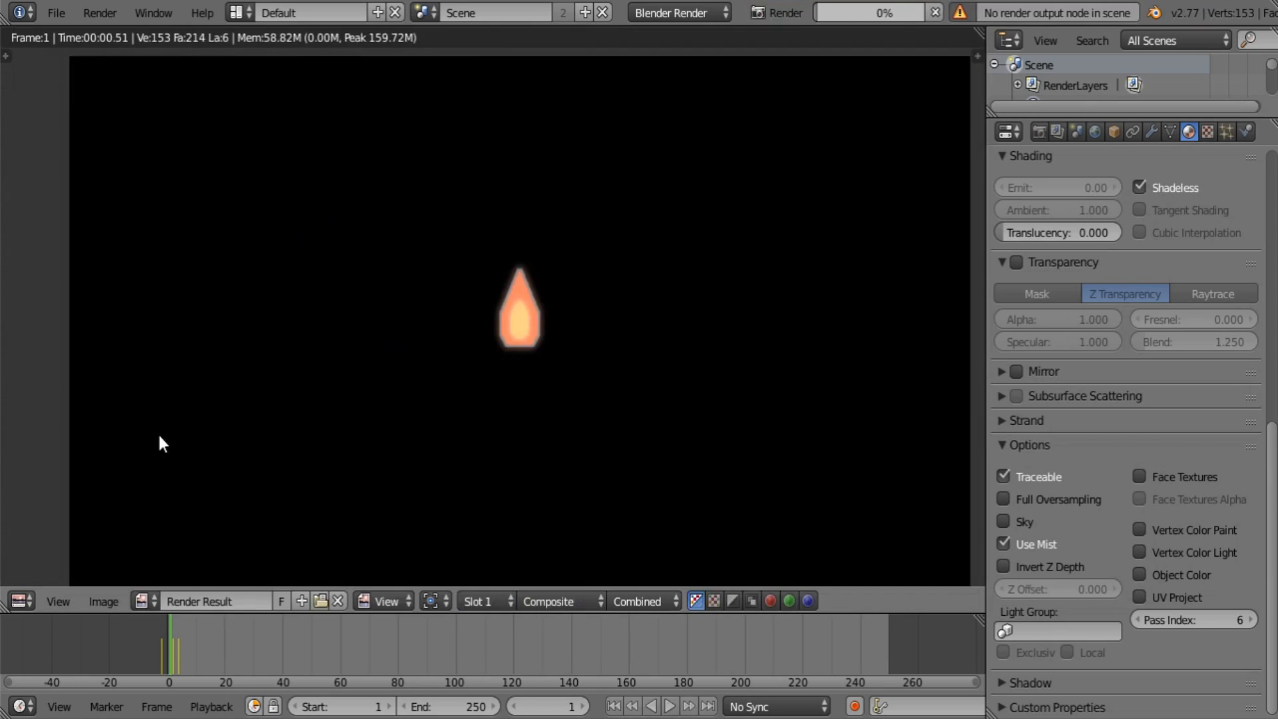
pyautogui.press('Escape')
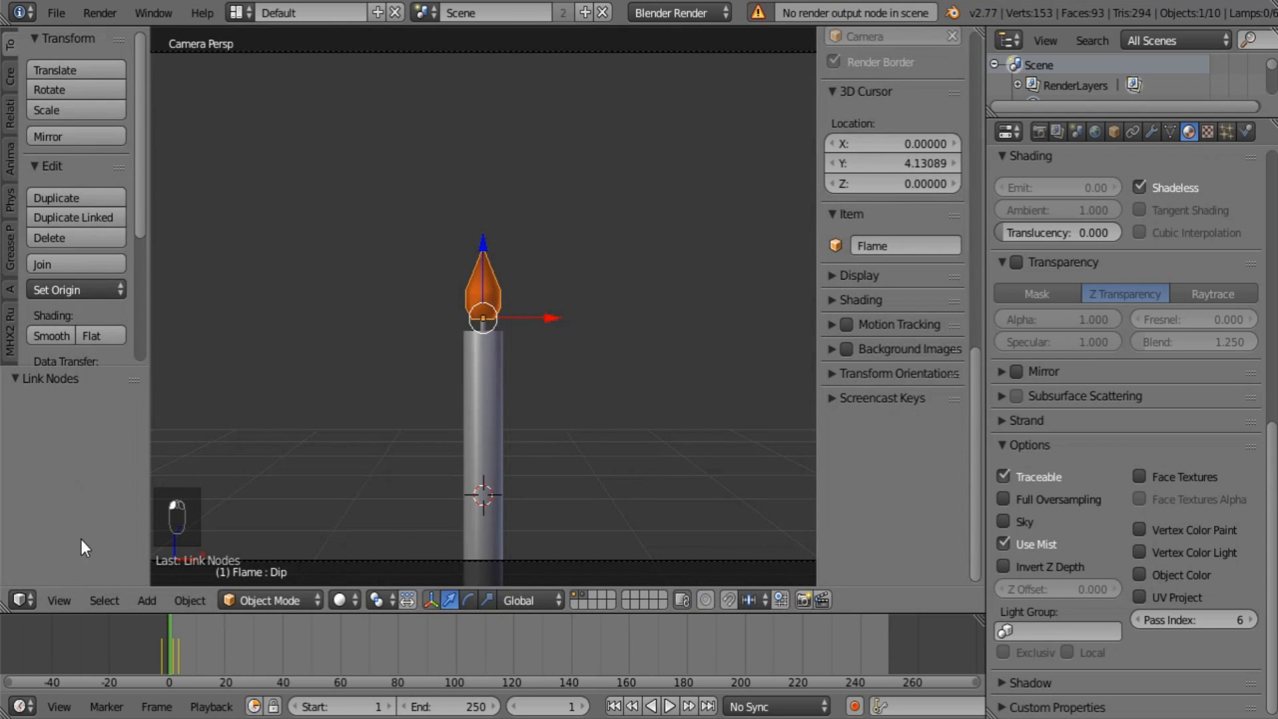
pyautogui.click(22, 600)
pyautogui.click(86, 350)
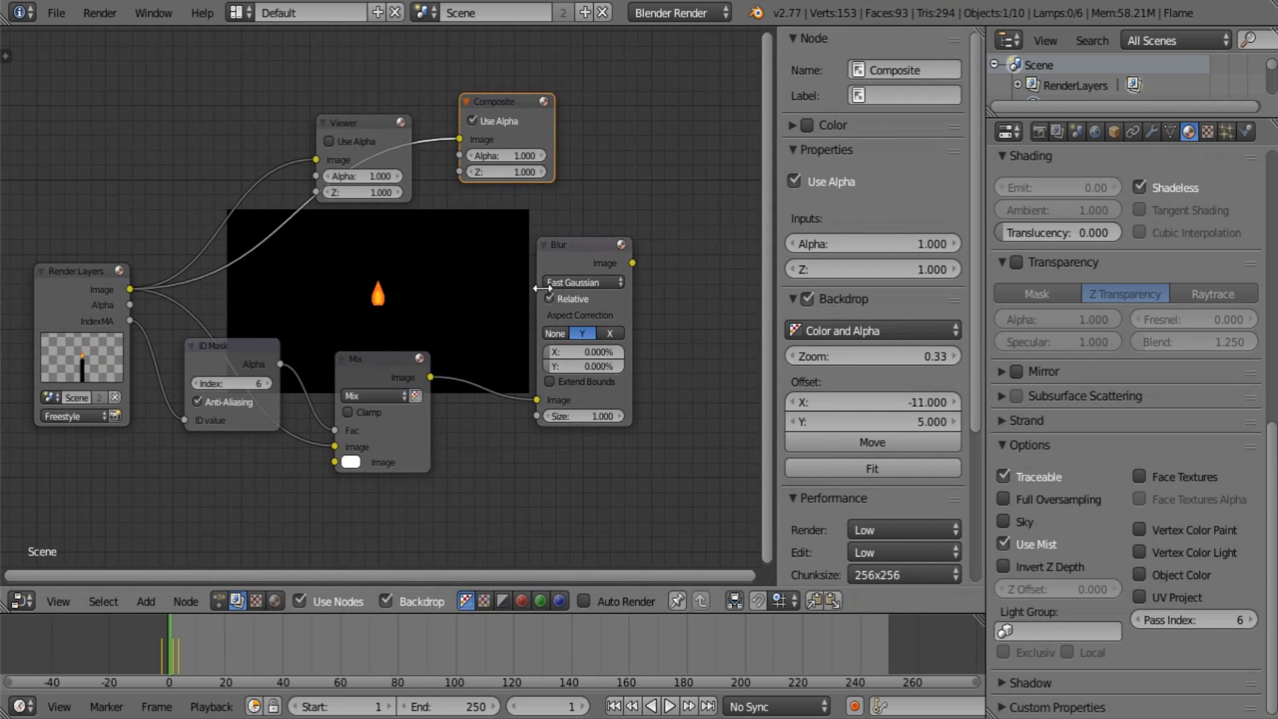
# Connect the Mix node's output to the Viewer and rearrange the Blur and Viewer nodes to sit after the Mix node.
pyautogui.moveTo(574, 261); pyautogui.dragTo(543, 302)
pyautogui.moveTo(573, 297); pyautogui.dragTo(695, 243, button='middle')
pyautogui.scroll(2, 519, 347)
pyautogui.moveTo(418, 274); pyautogui.dragTo(265, 304, button='middle')
pyautogui.moveTo(629, 208); pyautogui.dragTo(533, 265, button='middle')
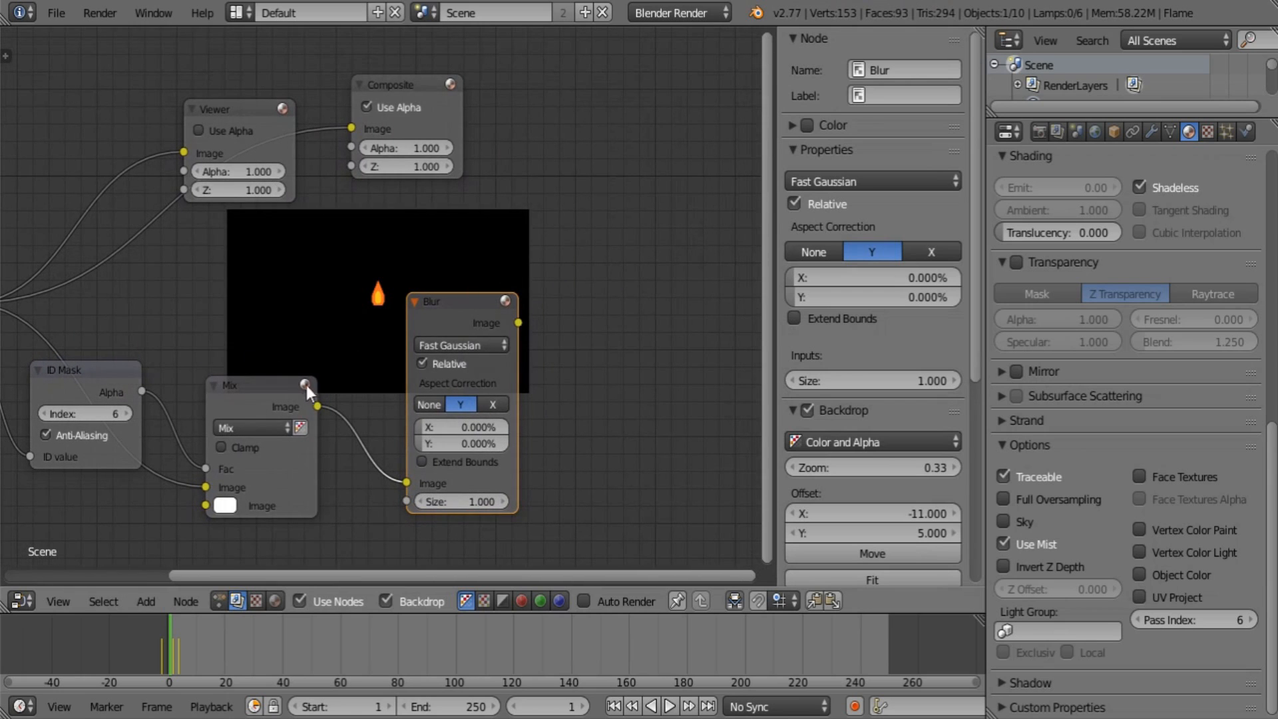
pyautogui.moveTo(317, 406); pyautogui.dragTo(184, 152)
pyautogui.moveTo(495, 297); pyautogui.dragTo(713, 181)
pyautogui.moveTo(233, 112); pyautogui.dragTo(466, 422)
# Move the render image link to the Mix node's second Image input and set the first input's color to black.
pyautogui.moveTo(453, 444); pyautogui.dragTo(579, 361, button='middle')
pyautogui.moveTo(332, 404); pyautogui.dragTo(333, 422)
pyautogui.click(350, 403)
pyautogui.moveTo(471, 214); pyautogui.dragTo(474, 277)
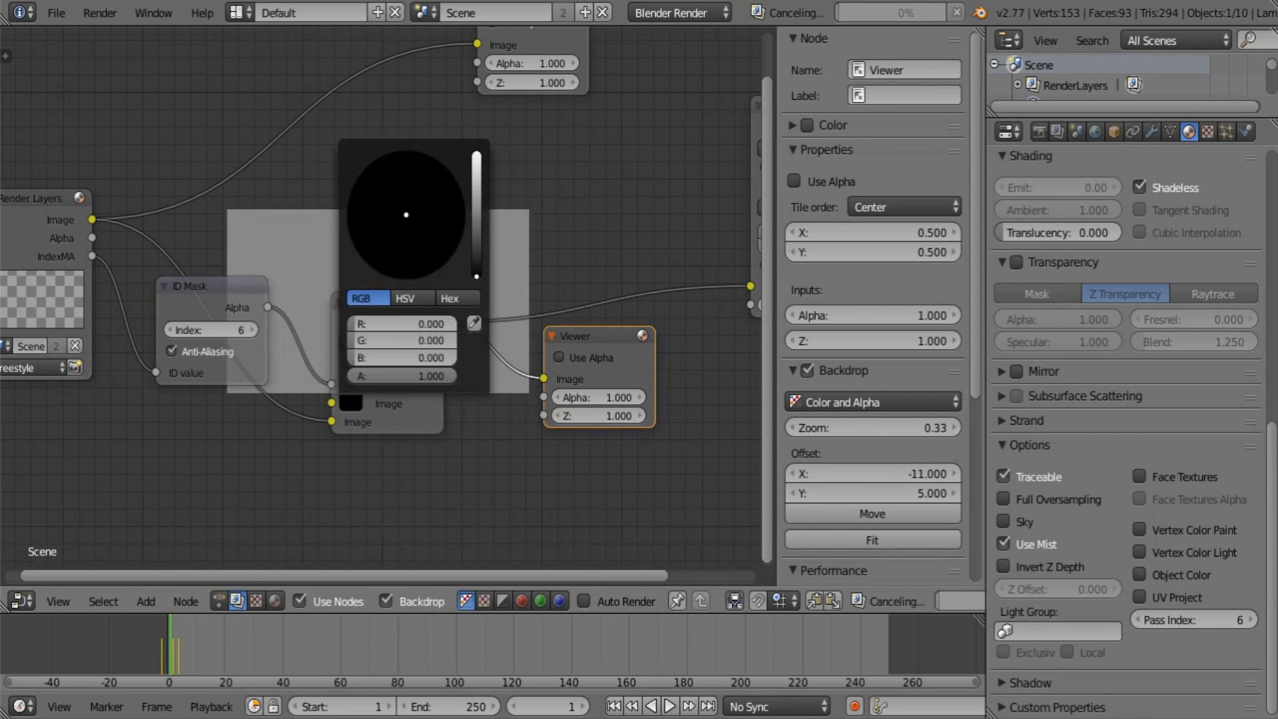
# Move the Viewer node away from the Mix node and disconnect the render image, leaving the Mix node's second color white.
pyautogui.moveTo(609, 369); pyautogui.dragTo(349, 386, button='middle')
pyautogui.moveTo(292, 384); pyautogui.dragTo(403, 421)
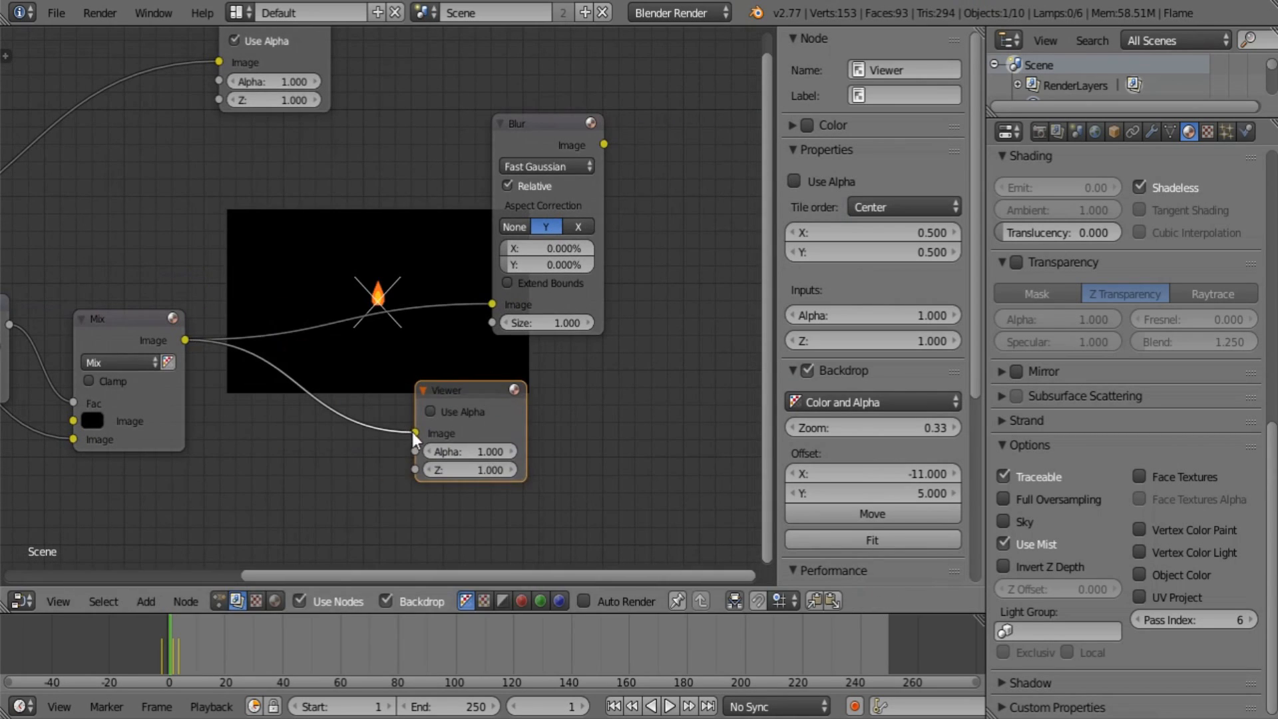
pyautogui.moveTo(185, 340); pyautogui.dragTo(477, 305)
pyautogui.moveTo(301, 368); pyautogui.dragTo(422, 378, button='middle')
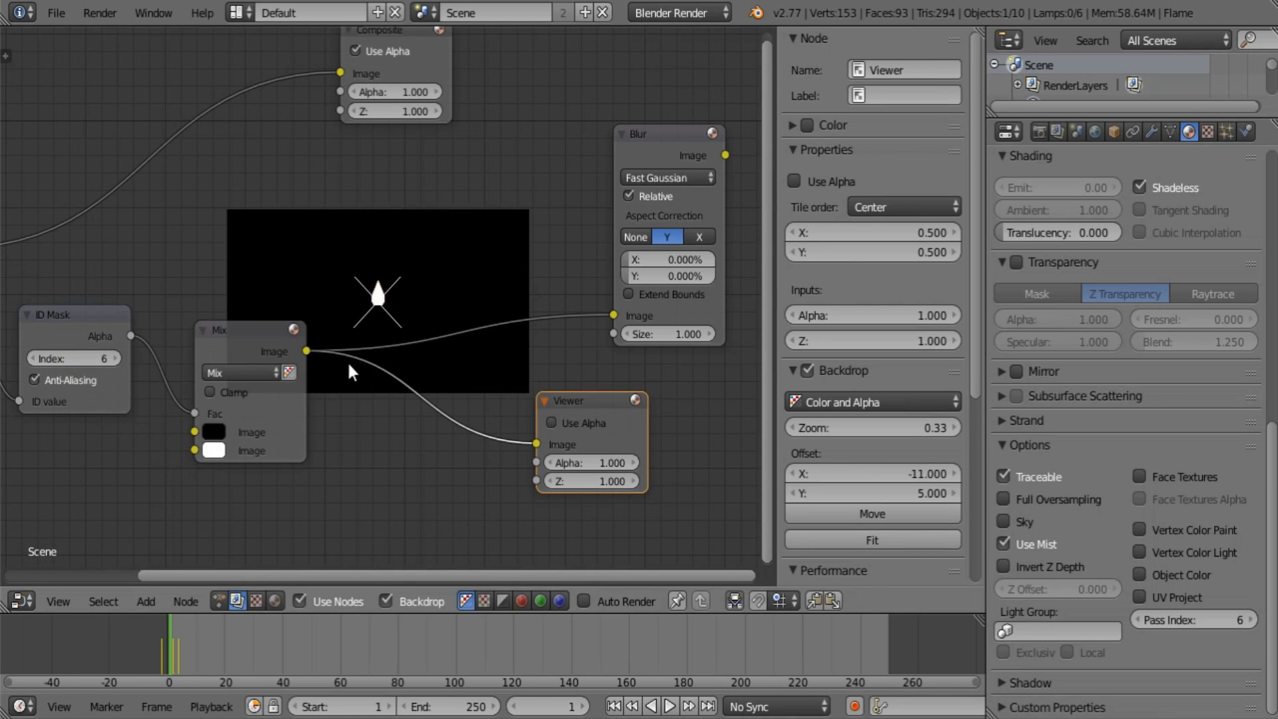
# Reposition the Blur node closer to the Mix node, place the Viewer after it, and connect the Blur output to the Viewer.
pyautogui.moveTo(346, 361); pyautogui.dragTo(160, 407, button='middle')
pyautogui.click(492, 195)
pyautogui.moveTo(492, 196); pyautogui.dragTo(382, 155)
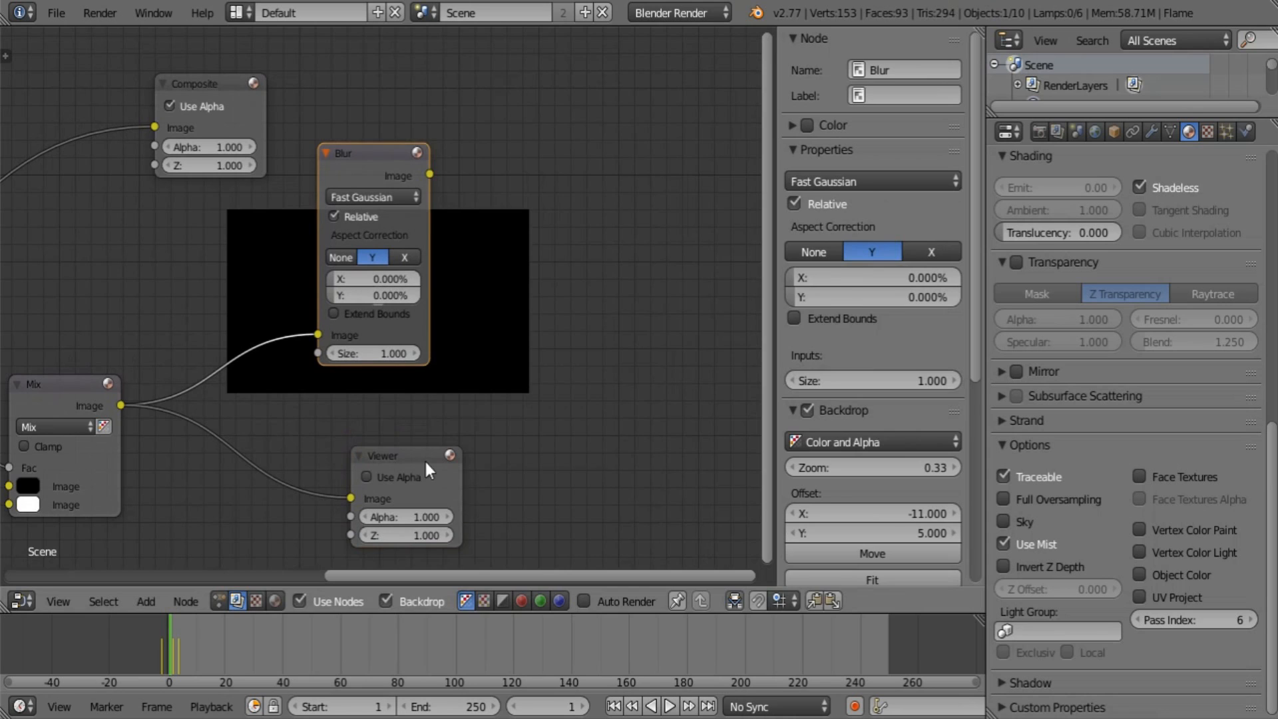
pyautogui.moveTo(426, 466); pyautogui.dragTo(548, 169)
pyautogui.moveTo(429, 174); pyautogui.dragTo(591, 174)
# Insert a Mix node with factor 0.5 between Blur and Viewer, feeding the mask Mix node's output into its second Image input.
pyautogui.moveTo(443, 334); pyautogui.dragTo(398, 291, button='middle')
pyautogui.hotkey('shift', 'a')
pyautogui.moveTo(453, 317)
pyautogui.click(508, 288)
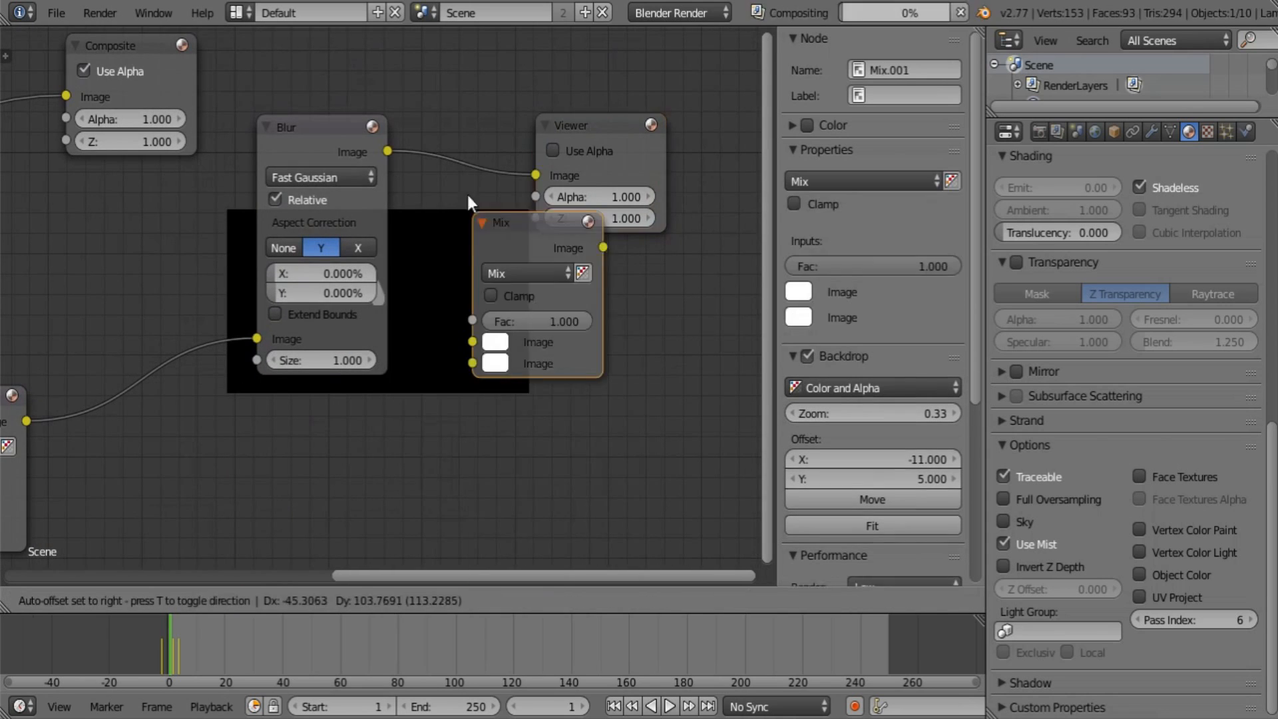
pyautogui.click(466, 140)
pyautogui.moveTo(26, 420); pyautogui.dragTo(462, 302)
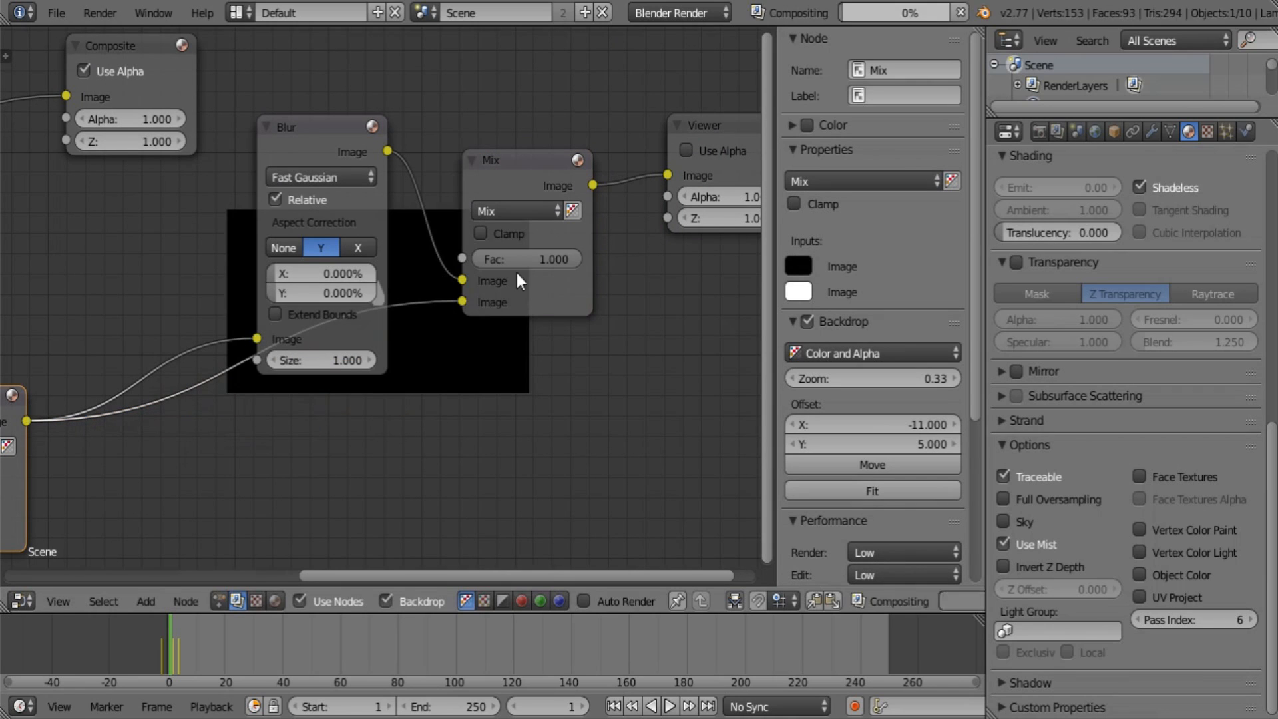
pyautogui.moveTo(566, 259); pyautogui.dragTo(547, 261)
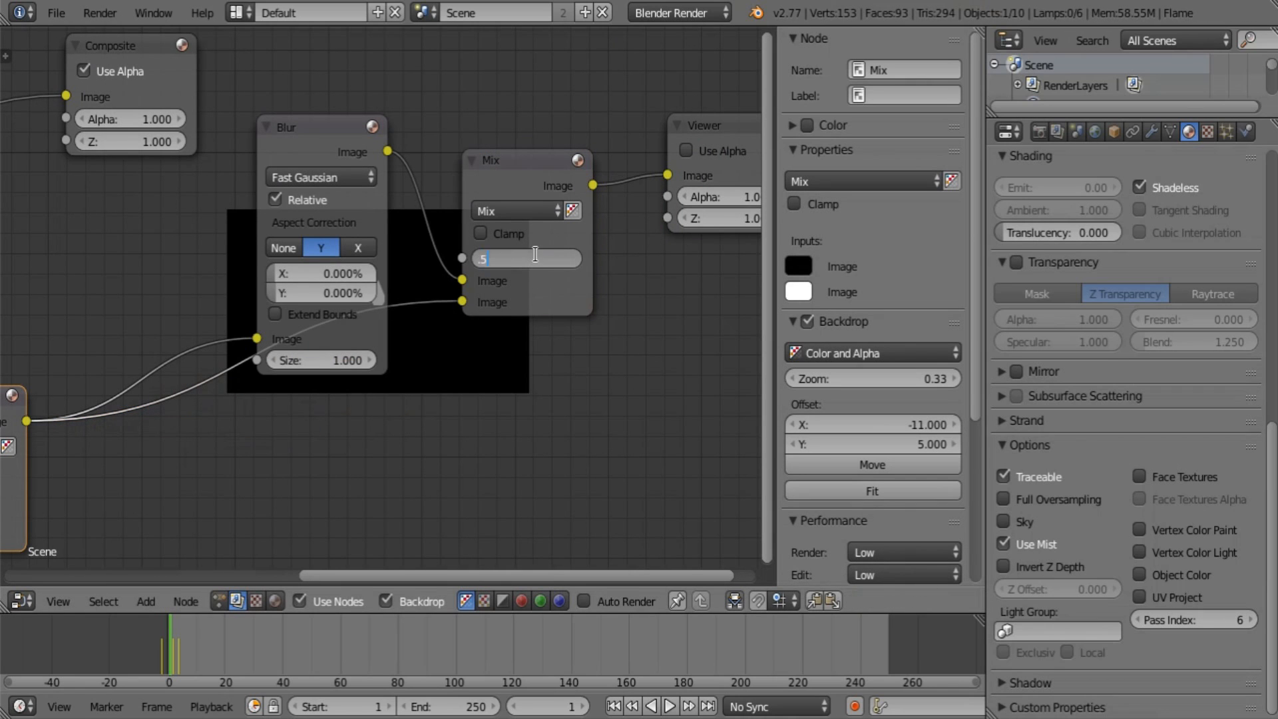
pyautogui.press('Return')
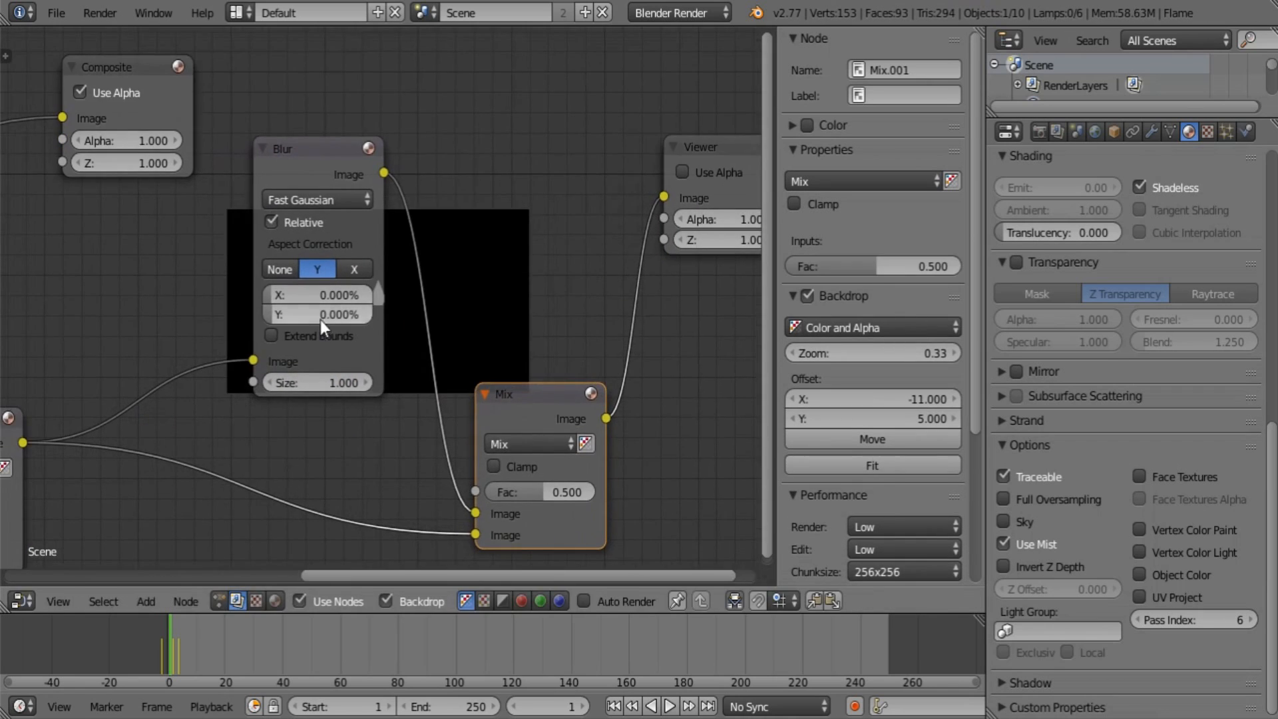
# Try a Blur size of 20% for both X and Y.
pyautogui.write('0')
pyautogui.press('Tab')
pyautogui.write('20')
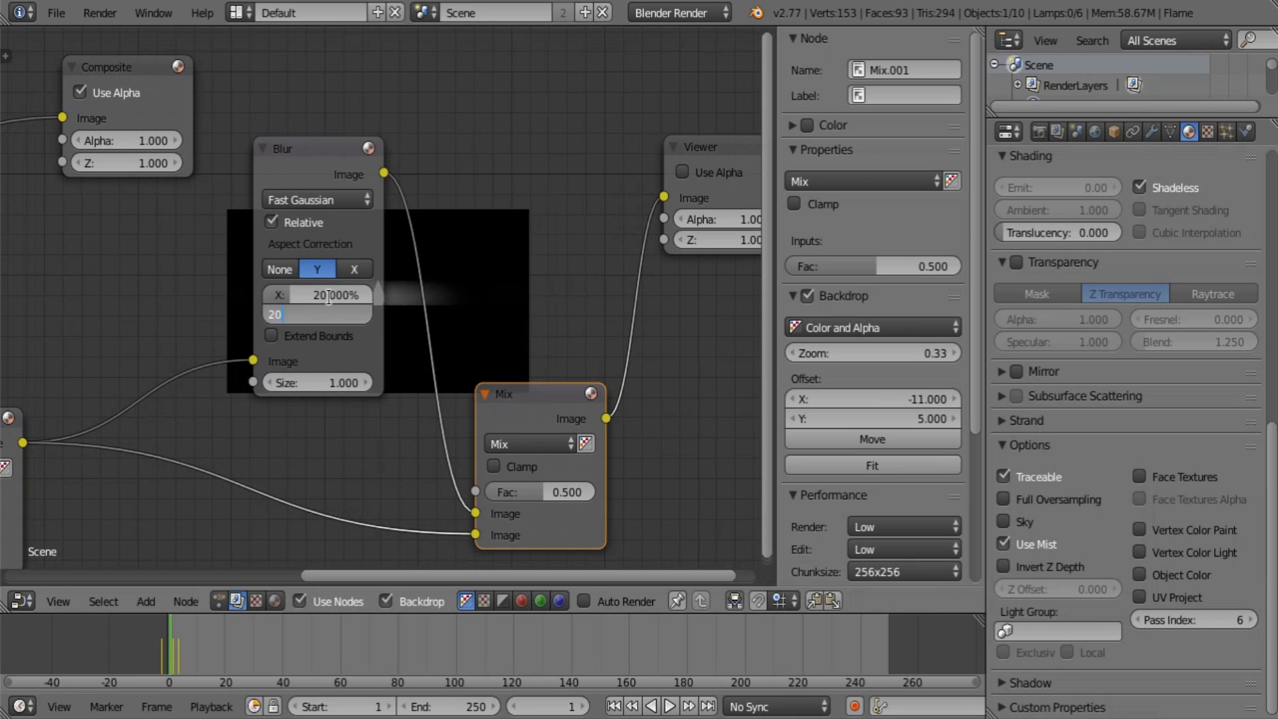
pyautogui.press('Return')
pyautogui.moveTo(330, 298); pyautogui.dragTo(205, 327, button='middle')
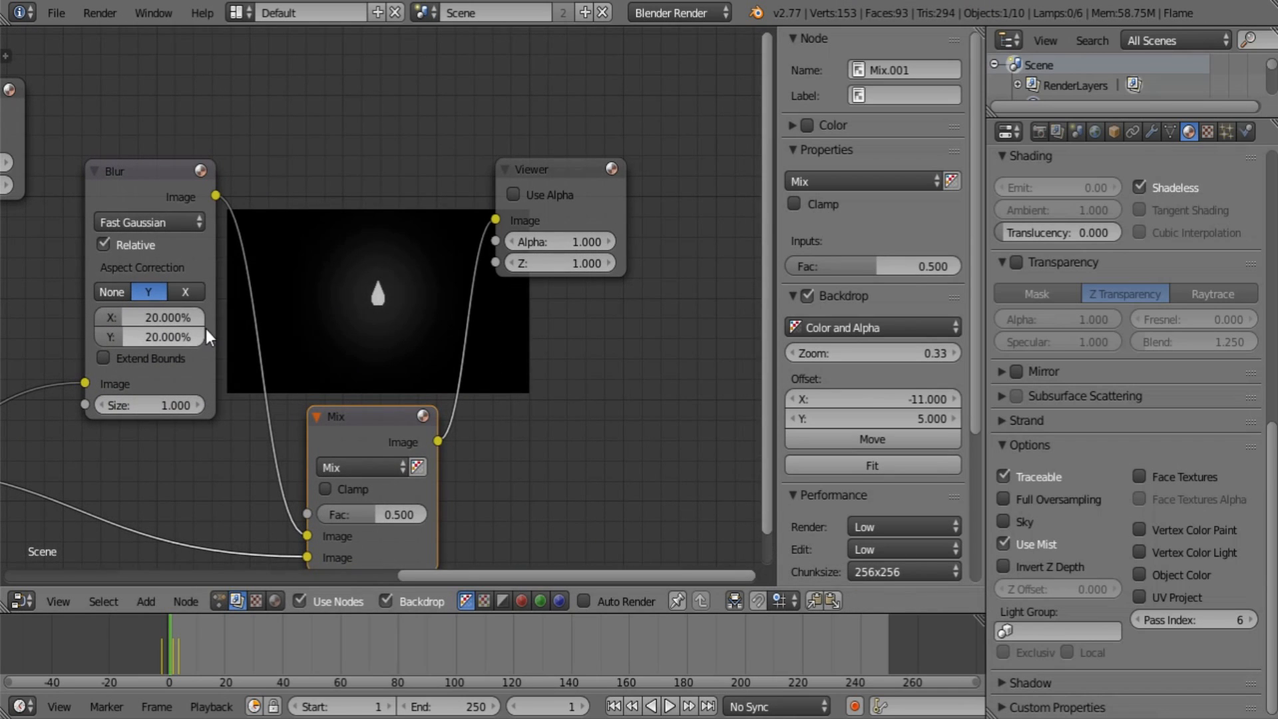
# Set the Blur node's X and Y to 15% and reset the following Mix node's factor to 0.
pyautogui.click(137, 317)
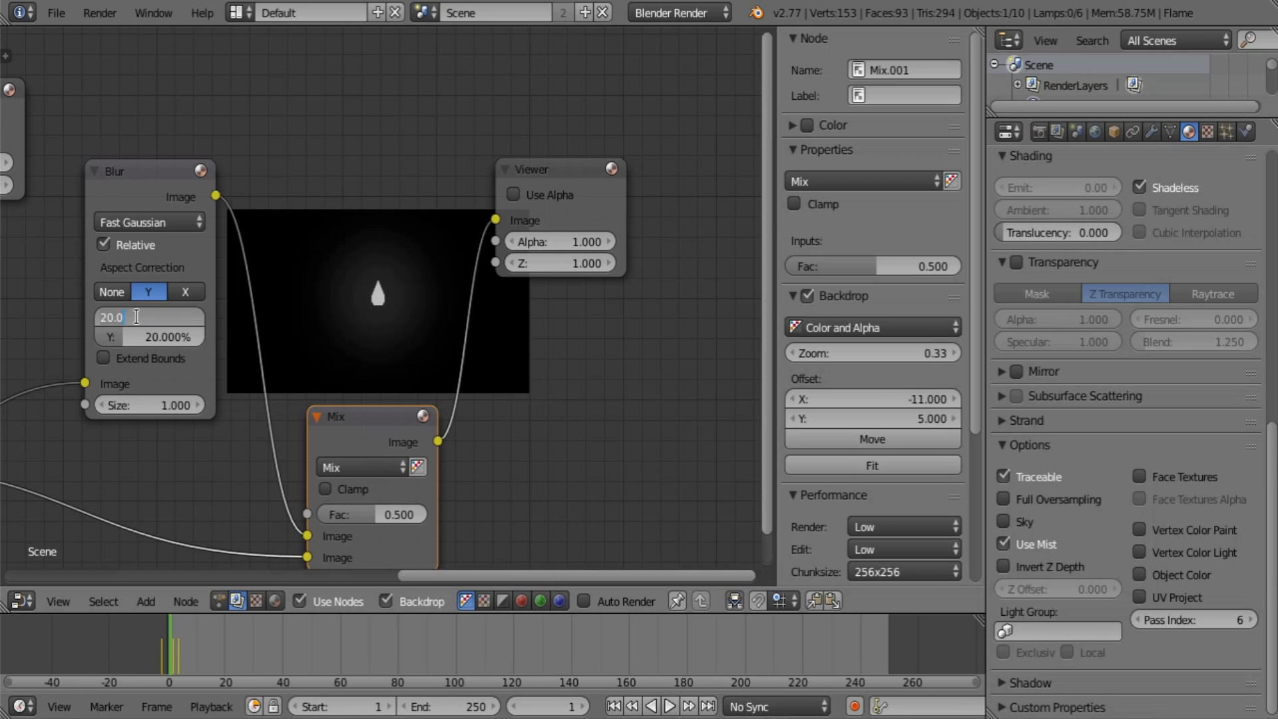
pyautogui.write('15')
pyautogui.press('Tab')
pyautogui.write('15')
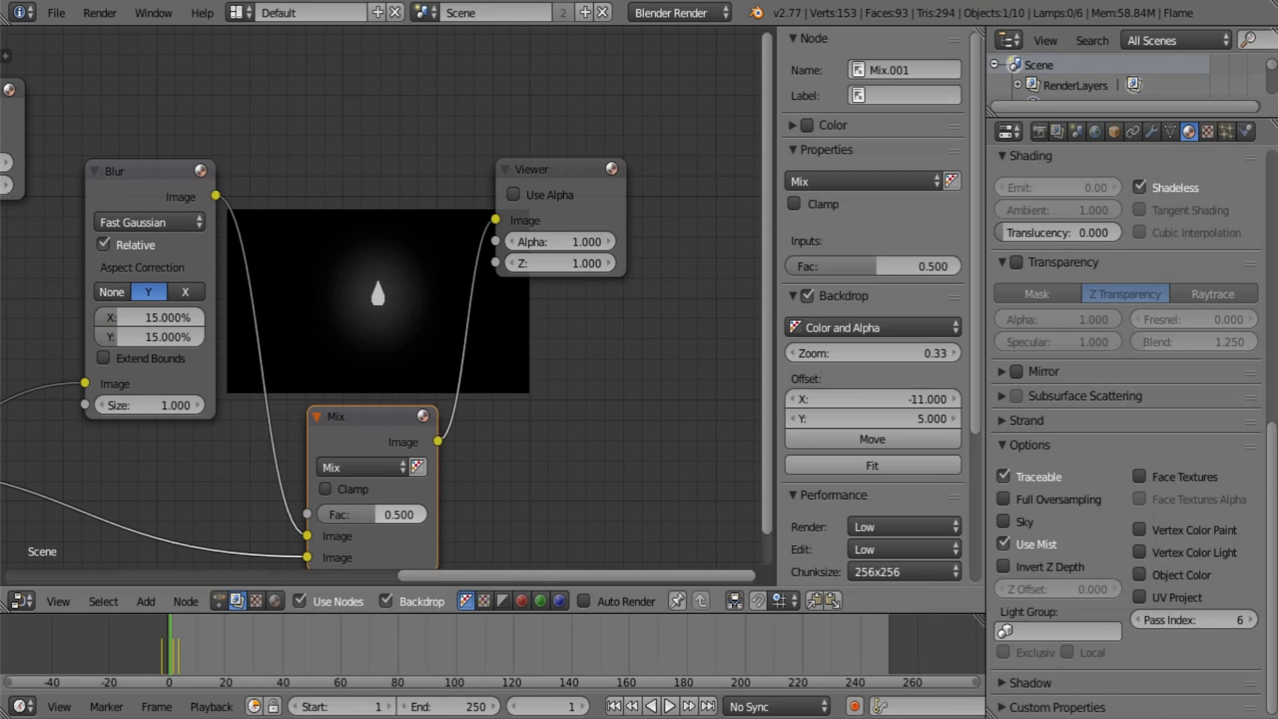
pyautogui.press('BackSpace')
# Add another Mix node above the existing one and connect the Blur output to both of its Image inputs.
pyautogui.hotkey('shift', 'a')
pyautogui.moveTo(358, 243)
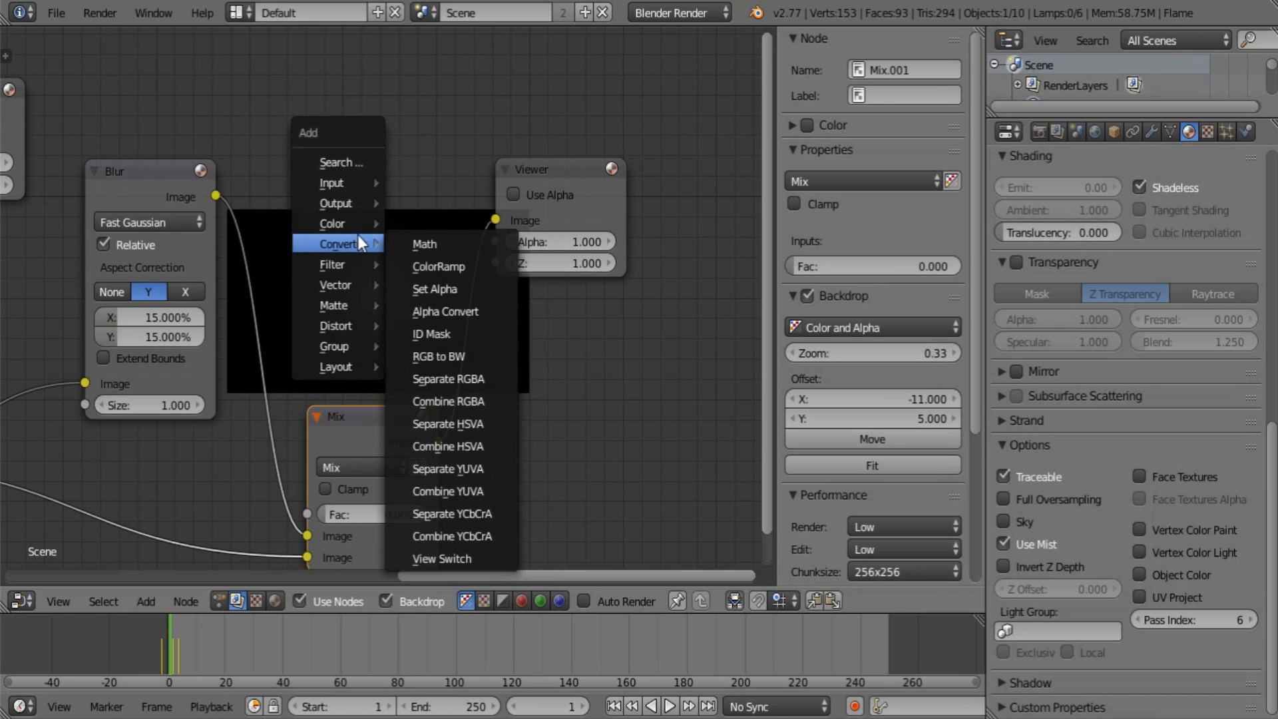
pyautogui.click(413, 223)
pyautogui.click(302, 102)
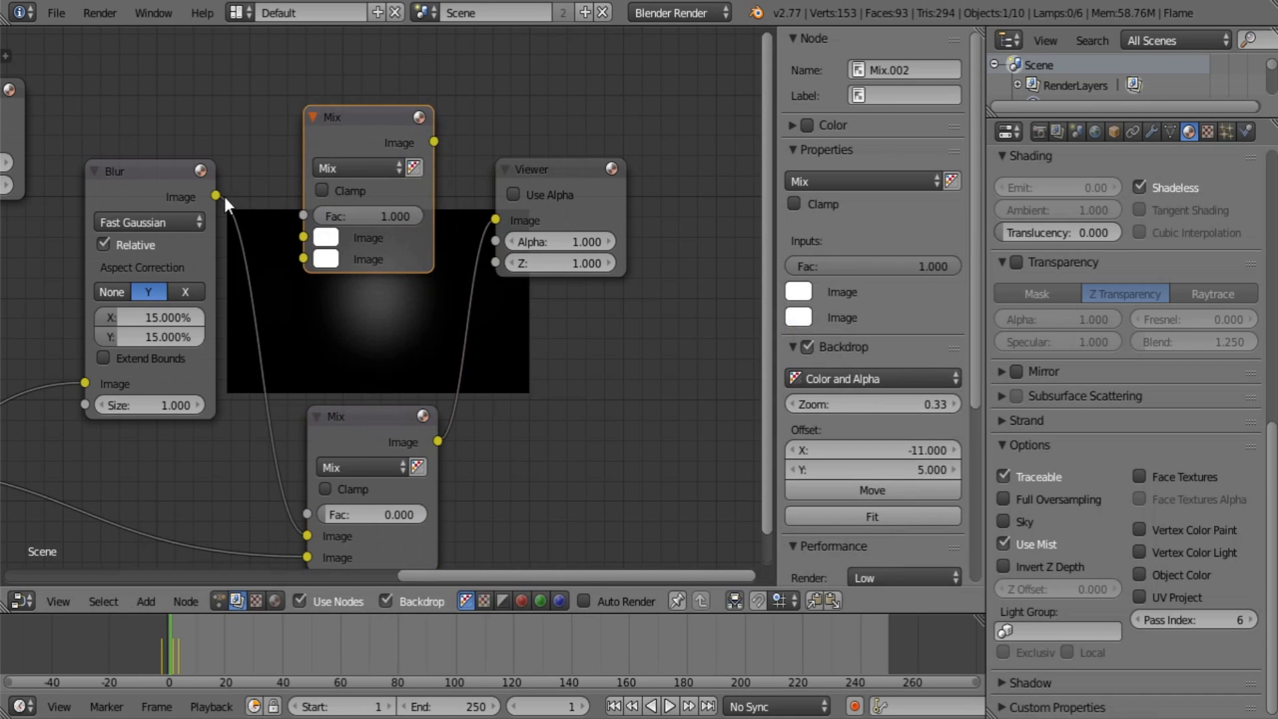
pyautogui.moveTo(216, 195); pyautogui.dragTo(303, 258)
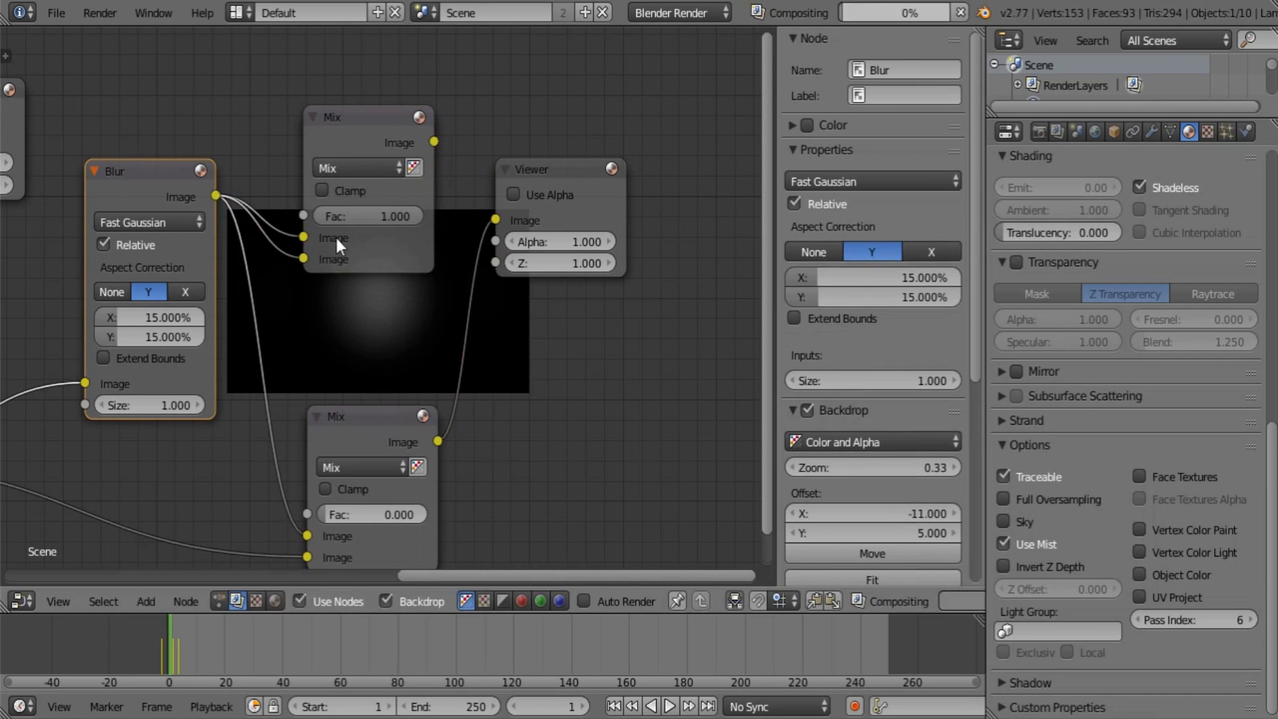
# Change the new Mix node's blend mode to Add, connect its output to the Viewer, and move the Viewer farther away.
pyautogui.click(368, 168)
pyautogui.click(363, 215)
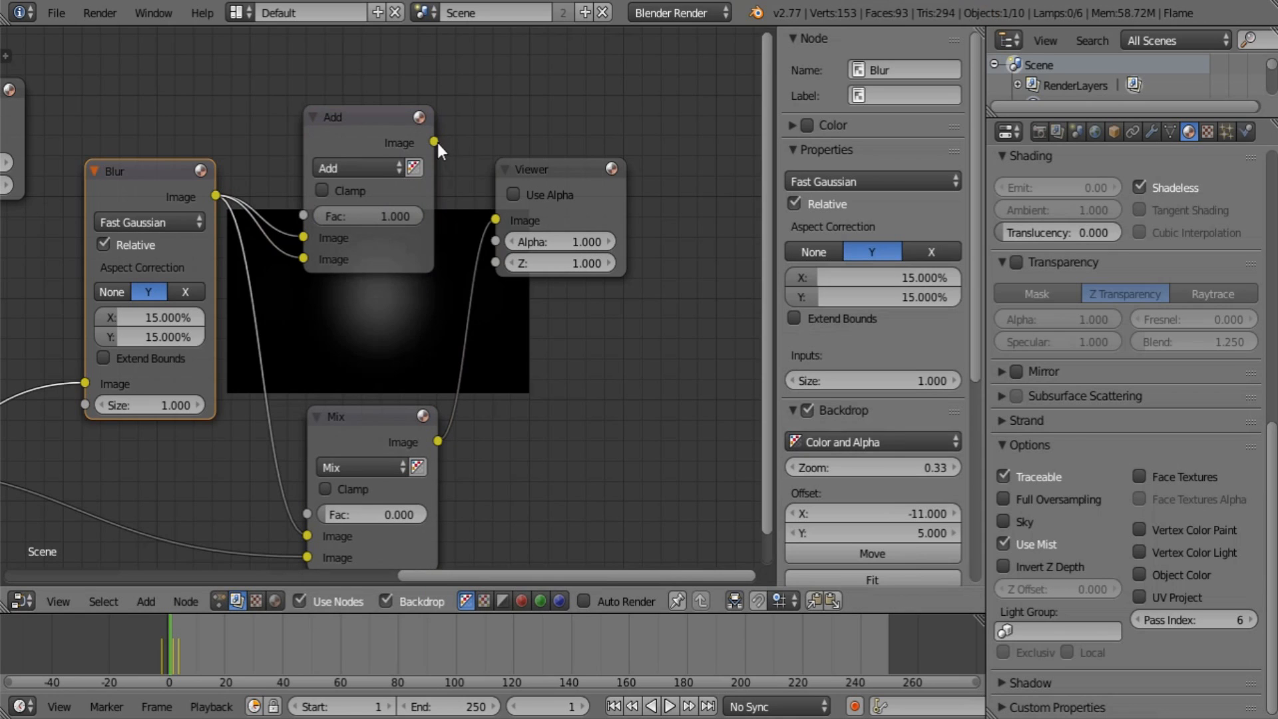
pyautogui.moveTo(433, 142); pyautogui.dragTo(495, 220)
pyautogui.moveTo(566, 169); pyautogui.dragTo(695, 148)
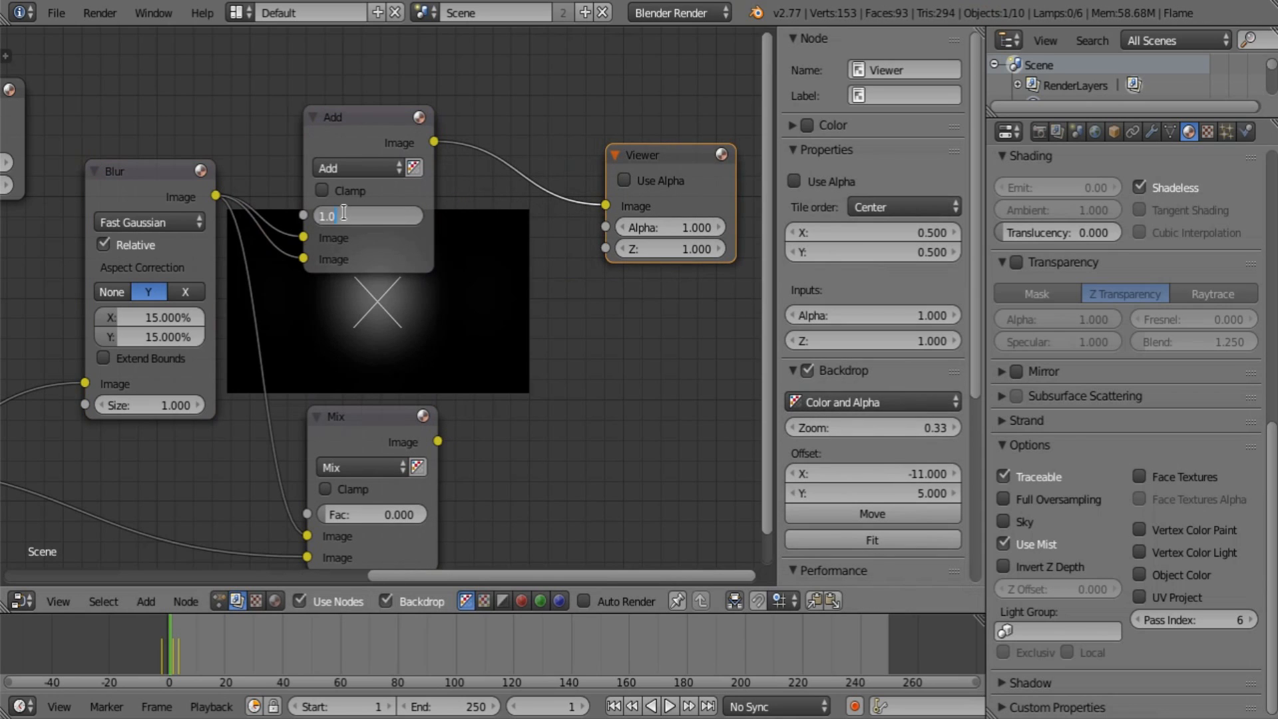
# Try factors of 20 and 30 on the Add node.
pyautogui.write('20')
pyautogui.press('Return')
pyautogui.click(344, 213)
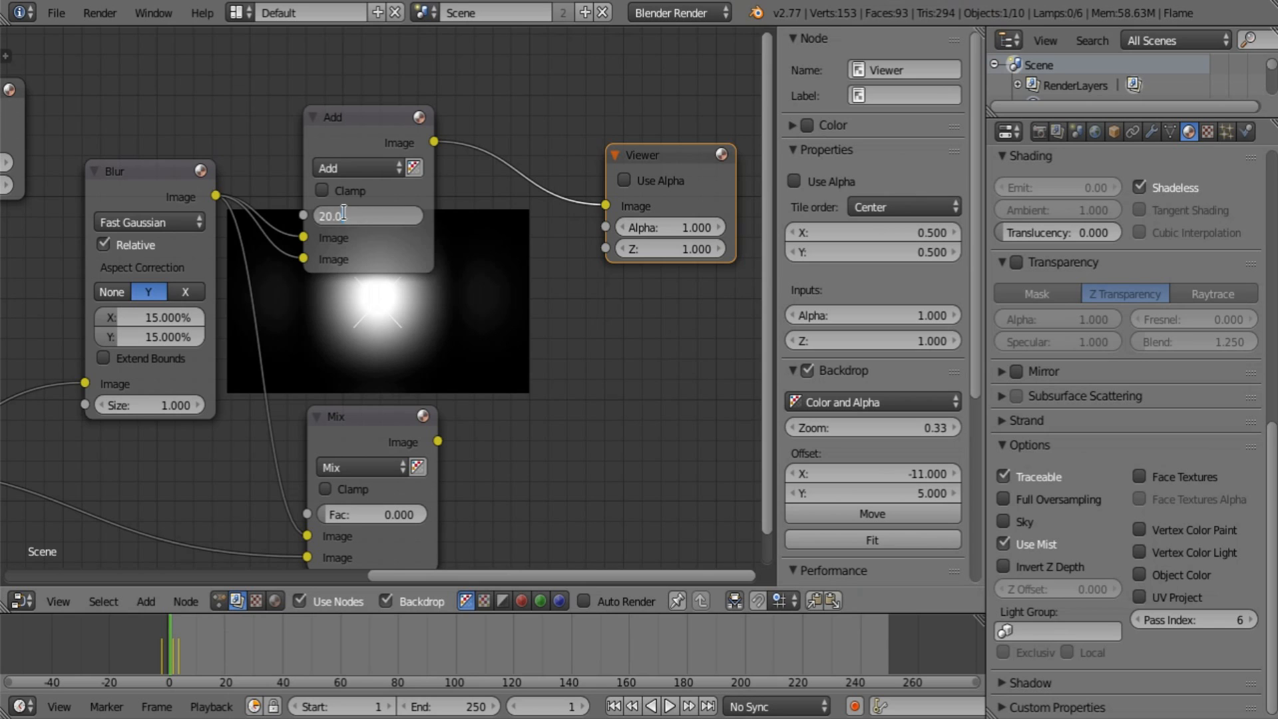
pyautogui.write('30')
pyautogui.press('Return')
# Set the Add node's factor to 50.
pyautogui.moveTo(466, 286); pyautogui.dragTo(353, 277, button='middle')
pyautogui.click(350, 257)
pyautogui.write('50')
pyautogui.press('Return')
pyautogui.hotkey('shift', 'a')
pyautogui.moveTo(361, 265)
pyautogui.click(399, 265)
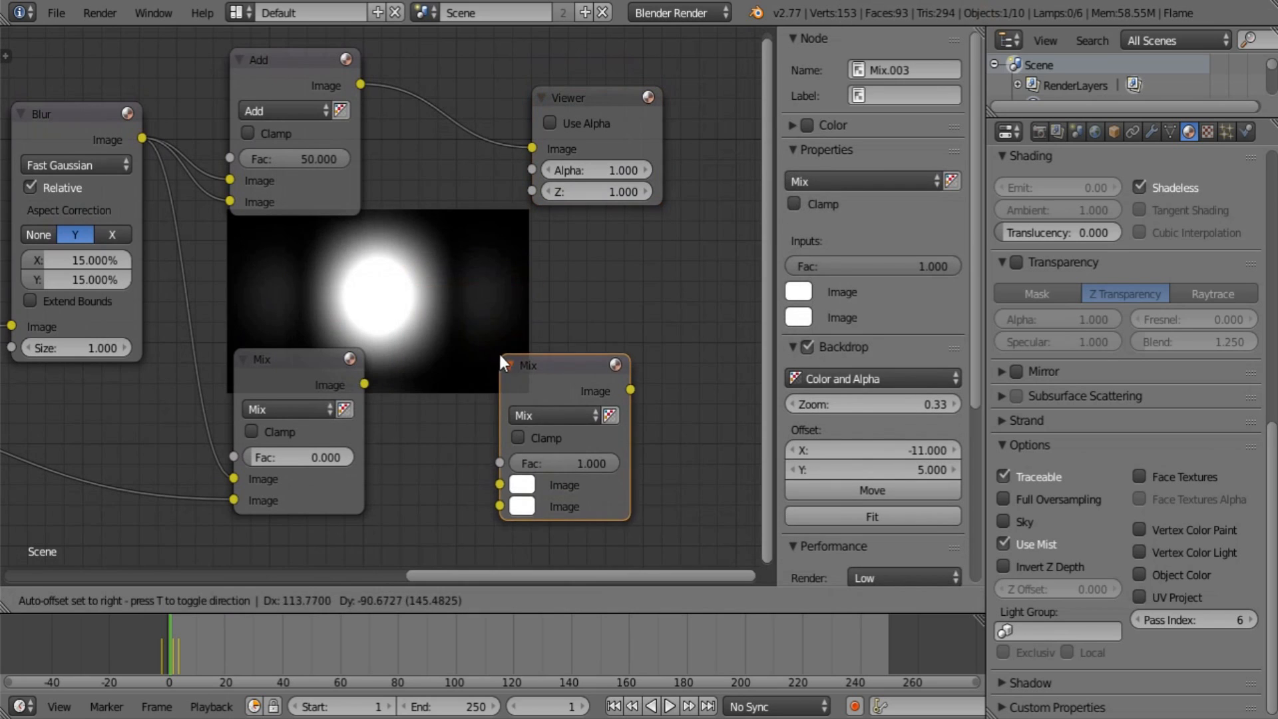
pyautogui.press('Escape')
# Move the lower Mix node closer, connect the Add output to its first Image input, and set its factor to 0.445.
pyautogui.moveTo(331, 359); pyautogui.dragTo(453, 233)
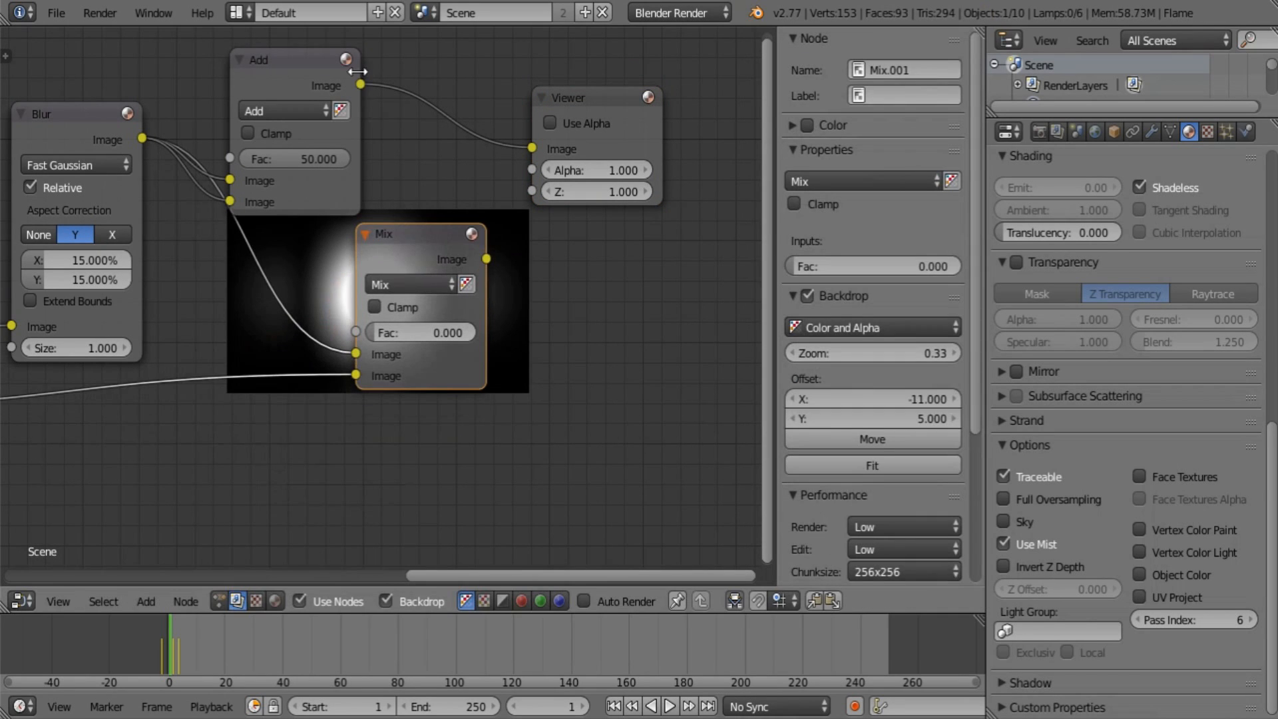
pyautogui.moveTo(361, 127); pyautogui.dragTo(358, 356)
pyautogui.moveTo(426, 332); pyautogui.dragTo(466, 332)
# Connect the Mix node's output to the Viewer and space out the two nodes.
pyautogui.moveTo(502, 353); pyautogui.dragTo(336, 420, button='middle')
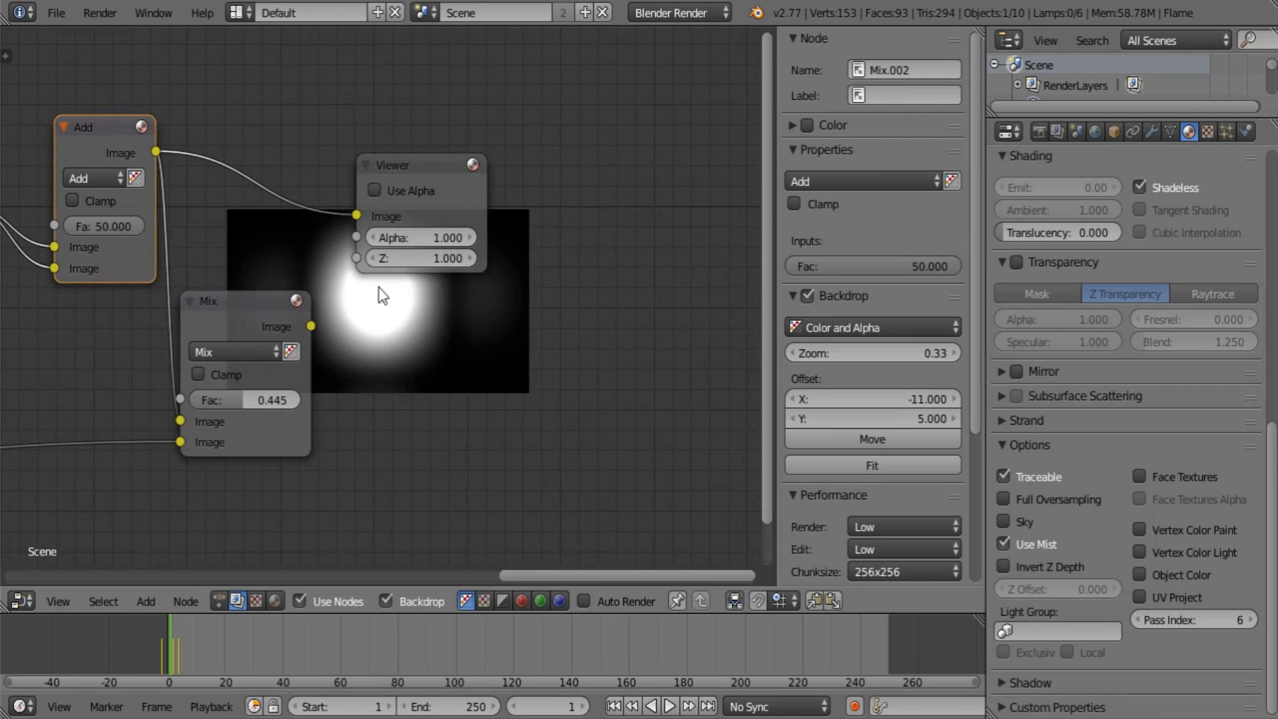
pyautogui.moveTo(408, 163); pyautogui.dragTo(547, 164)
pyautogui.moveTo(310, 326); pyautogui.dragTo(496, 218)
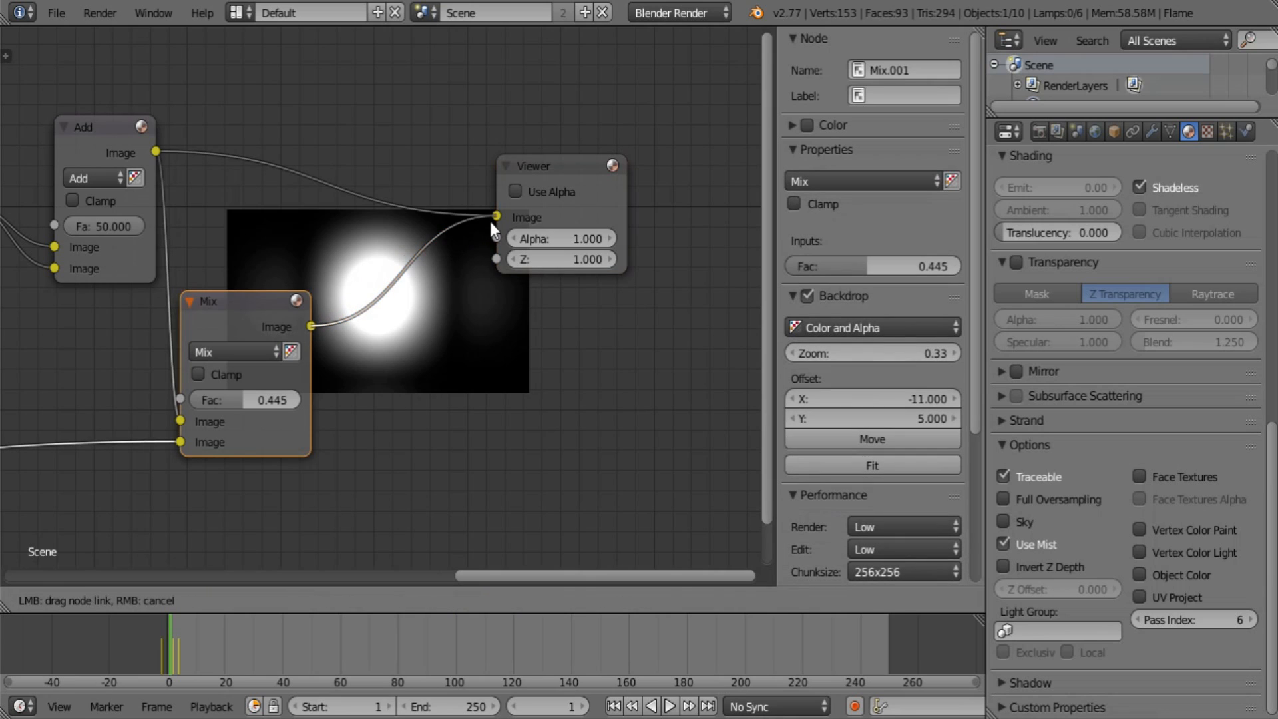
pyautogui.moveTo(238, 320); pyautogui.dragTo(297, 296)
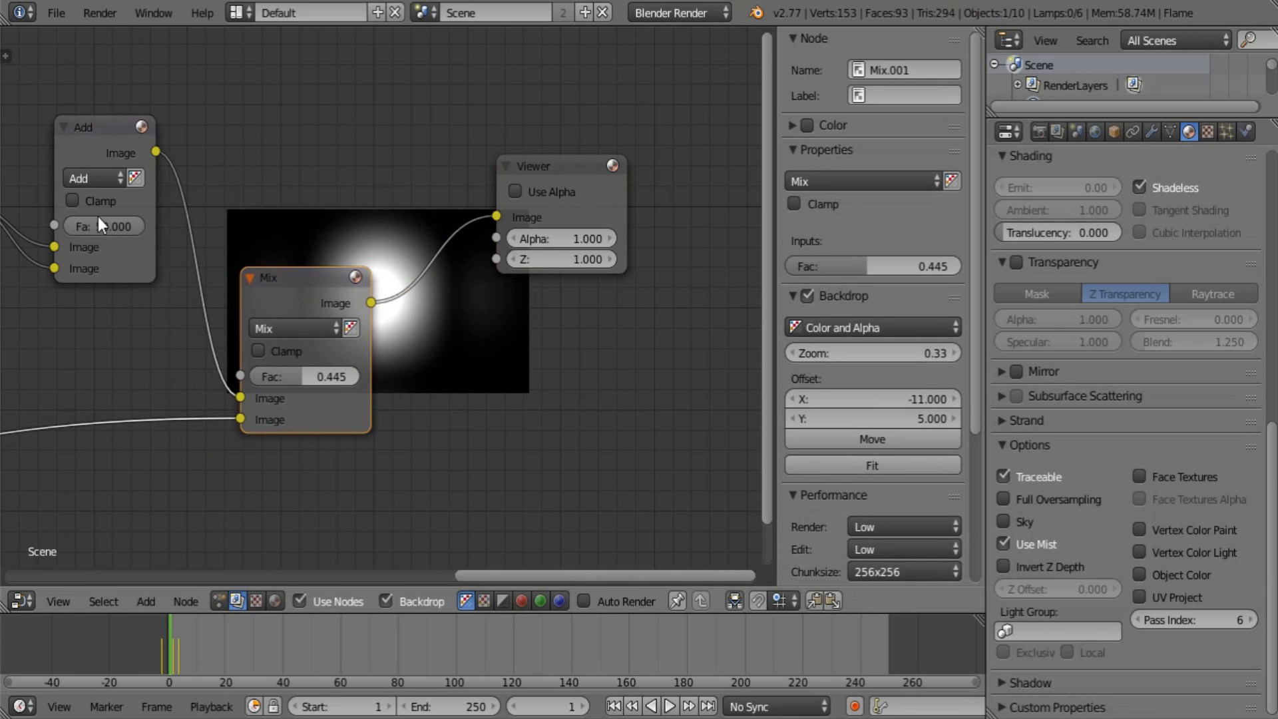
# Enable Clamp on the Add node and move the Mix node farther from it, below the Viewer.
pyautogui.moveTo(418, 434); pyautogui.dragTo(343, 494, button='middle')
pyautogui.moveTo(267, 372); pyautogui.dragTo(363, 401)
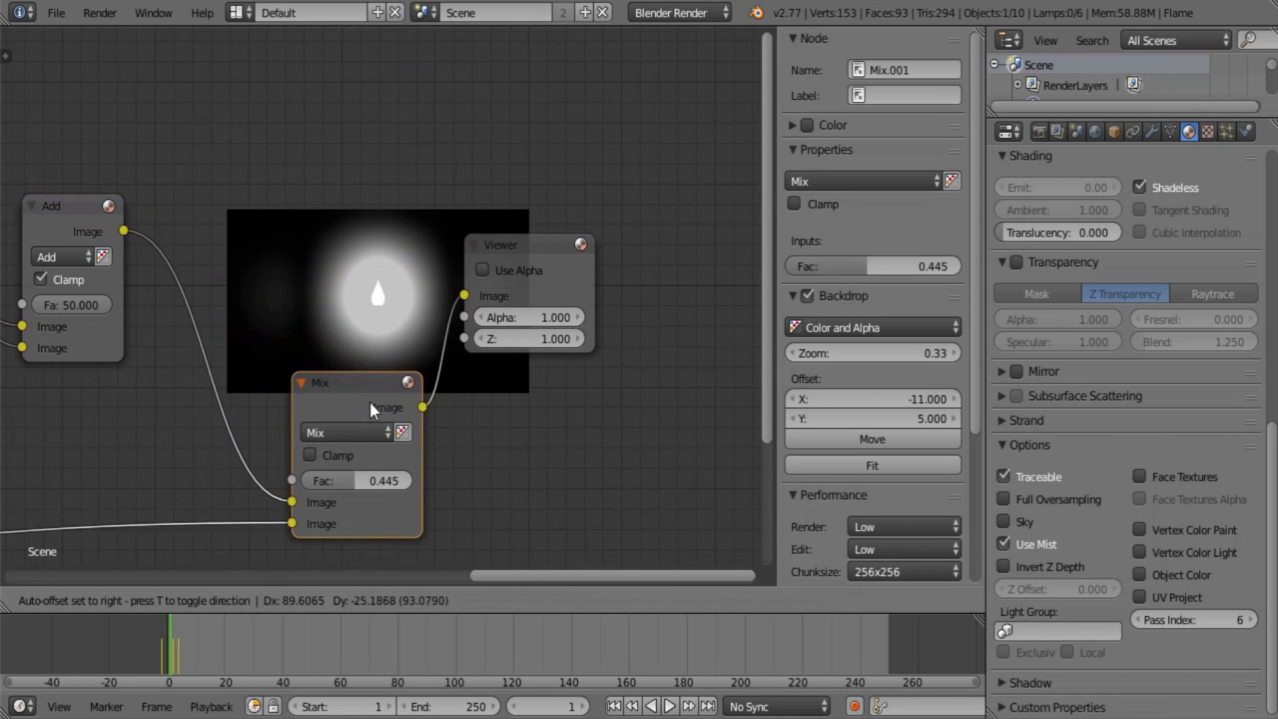
pyautogui.moveTo(363, 403); pyautogui.dragTo(401, 438, button='middle')
# Insert a ColorRamp node on the link between the Add node and the Mix node.
pyautogui.hotkey('shift', 'a')
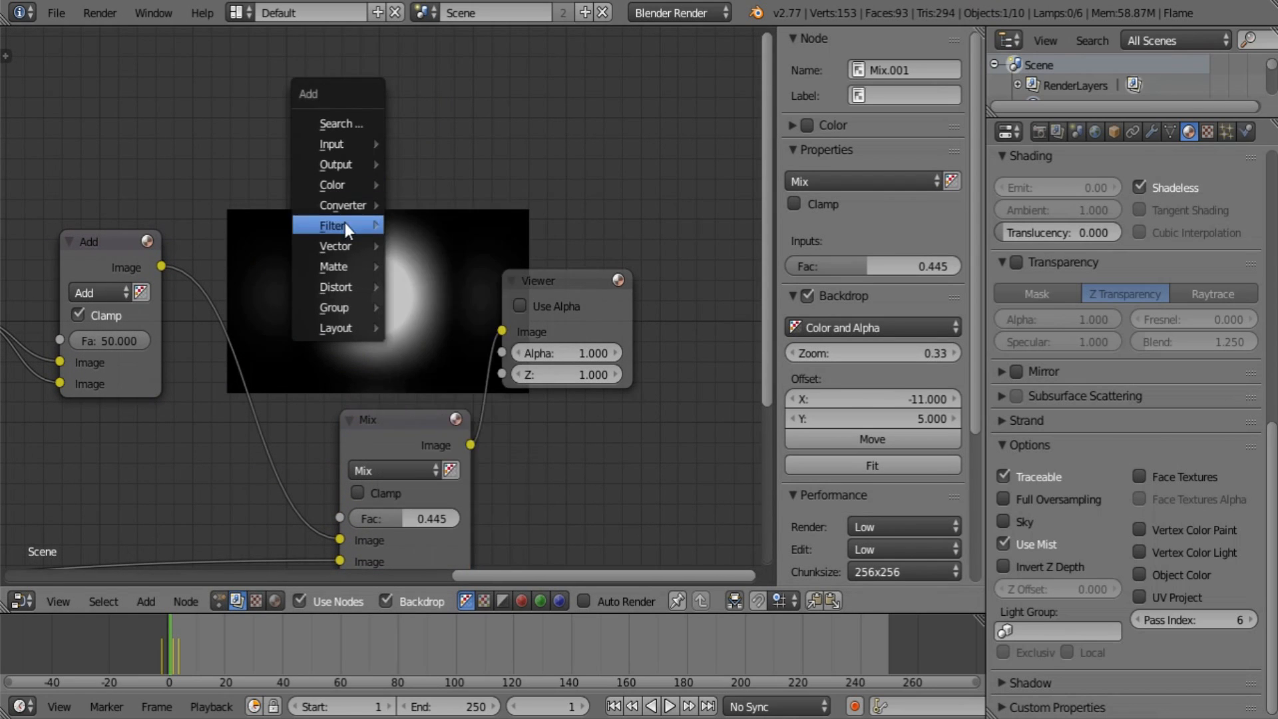
pyautogui.moveTo(374, 184)
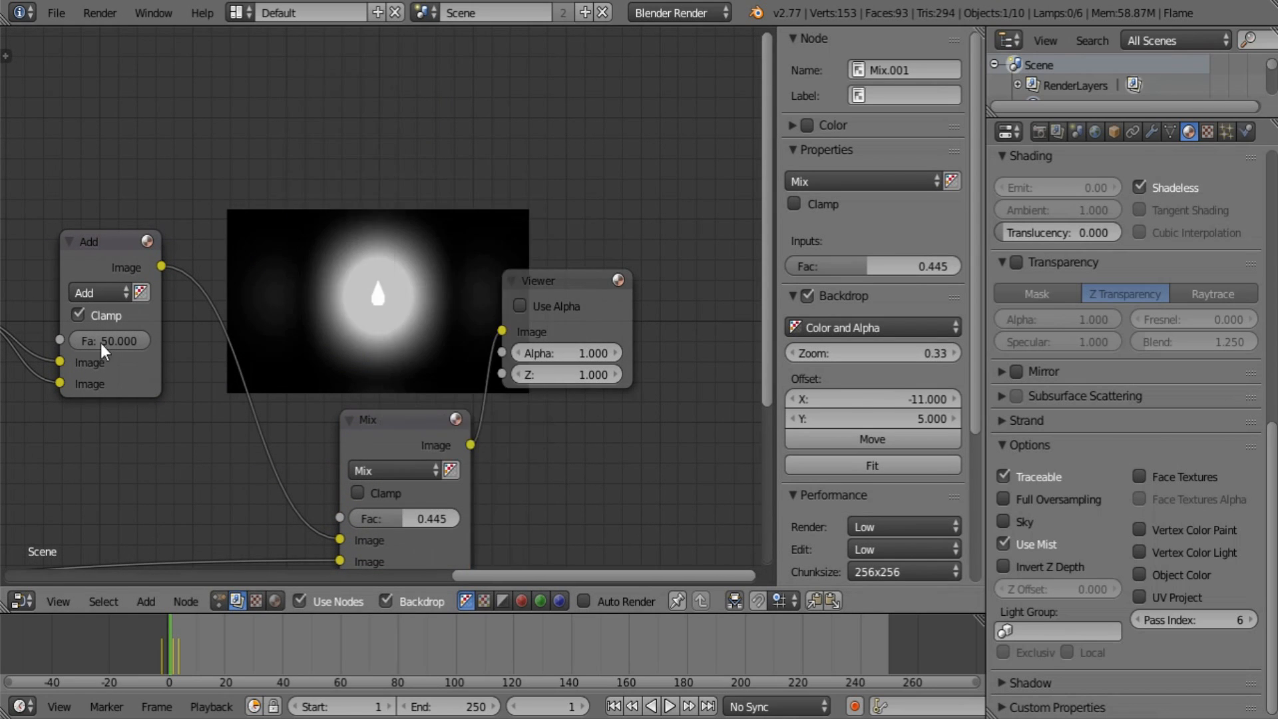
pyautogui.hotkey('shift', 'a')
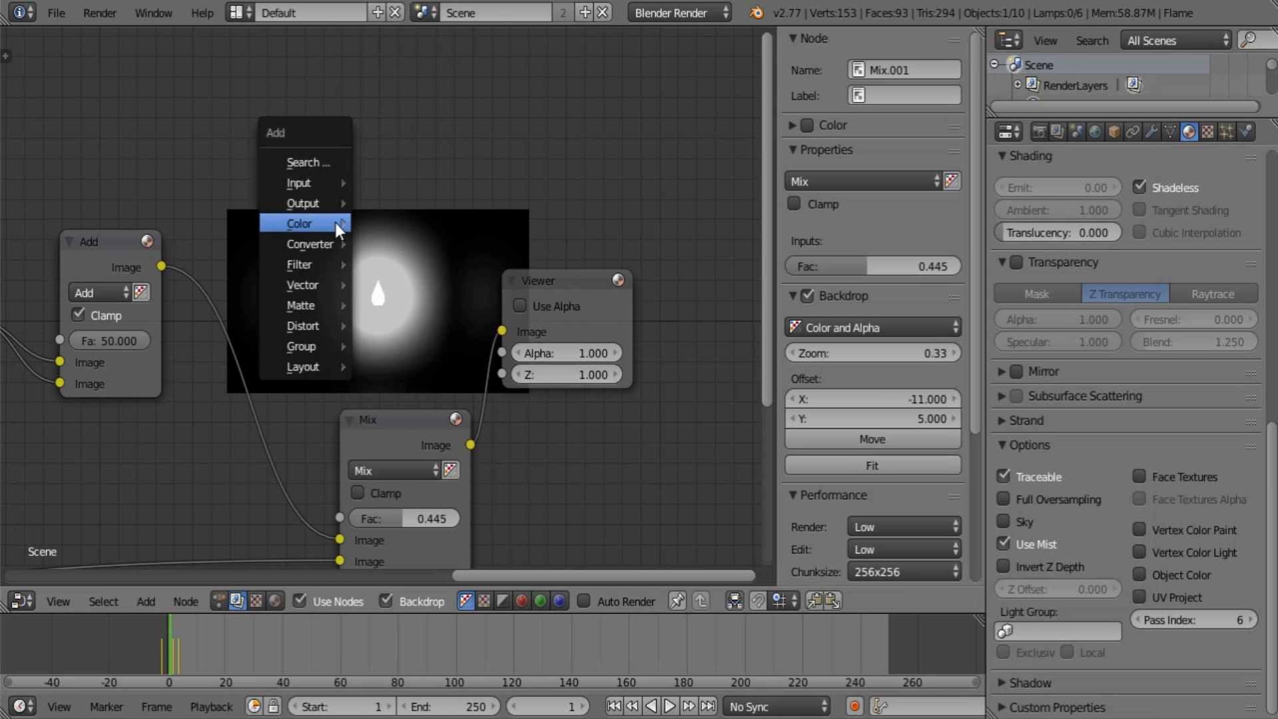
pyautogui.moveTo(326, 245)
pyautogui.click(403, 265)
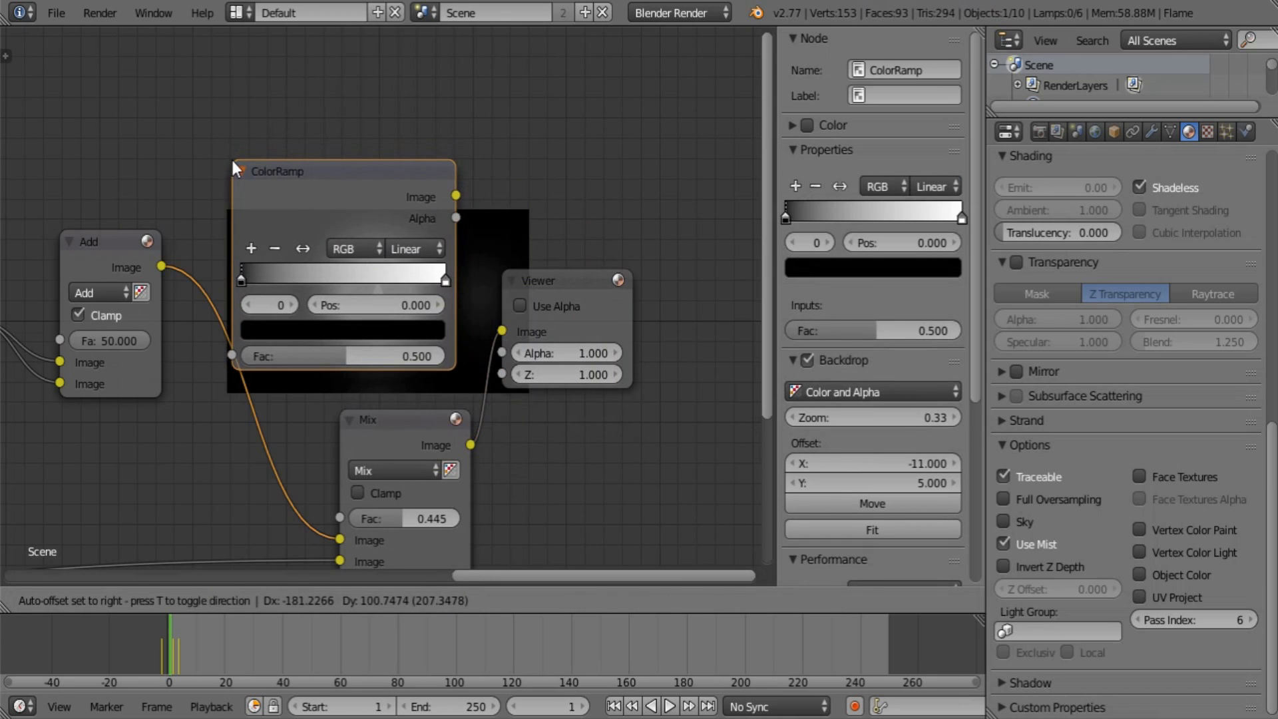
pyautogui.click(328, 223)
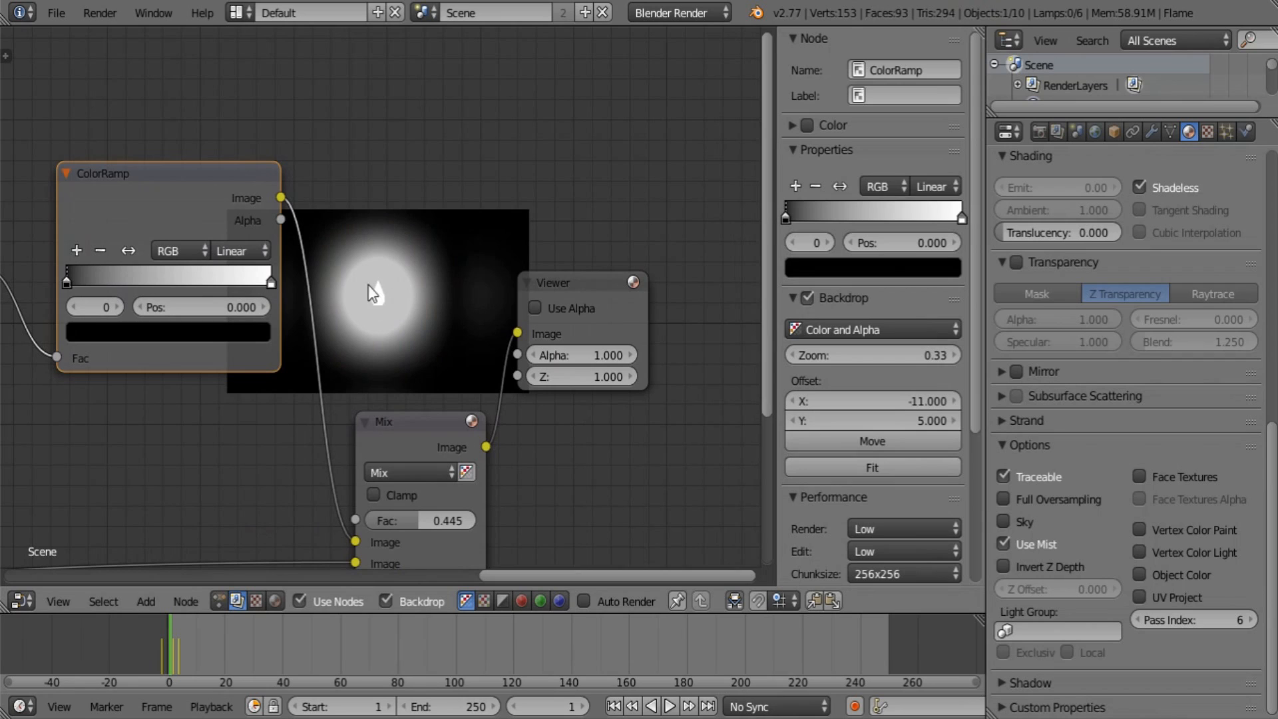
pyautogui.moveTo(244, 298); pyautogui.dragTo(303, 306, button='middle')
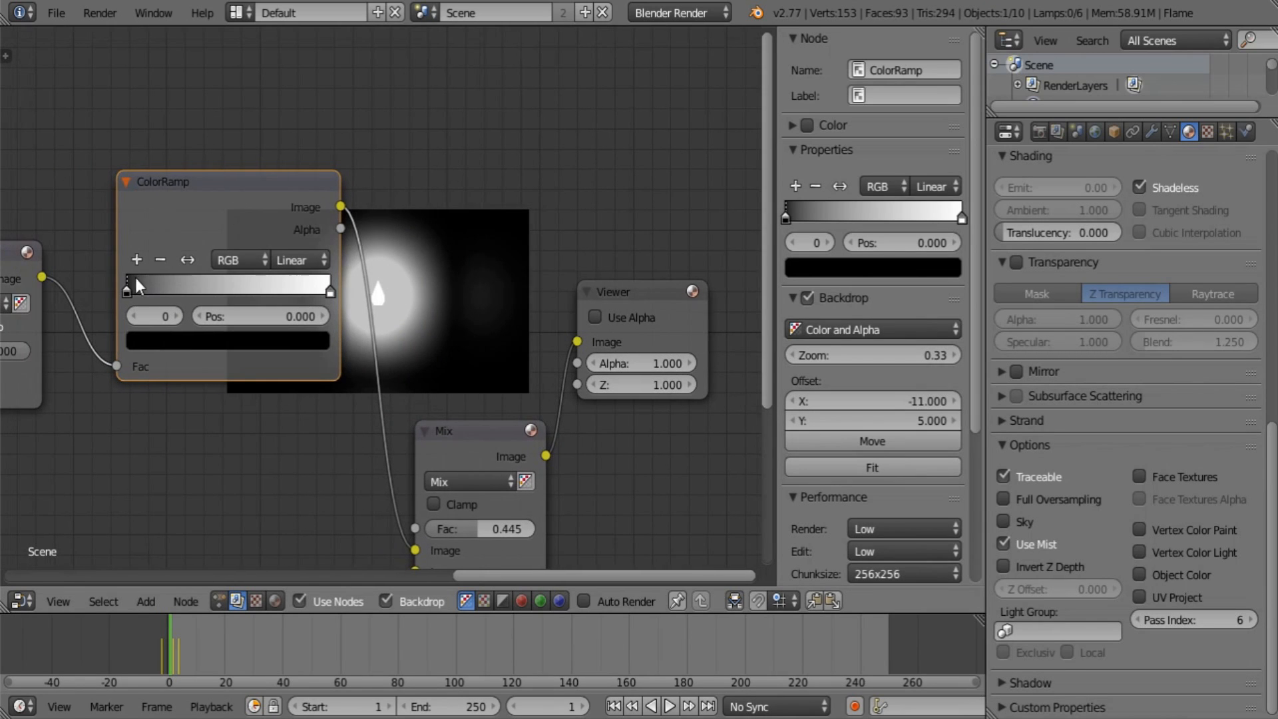
# Move the ColorRamp's black stop to 0.464 and the white stop to 0.816, and add a stop between them.
pyautogui.moveTo(136, 280); pyautogui.dragTo(225, 298)
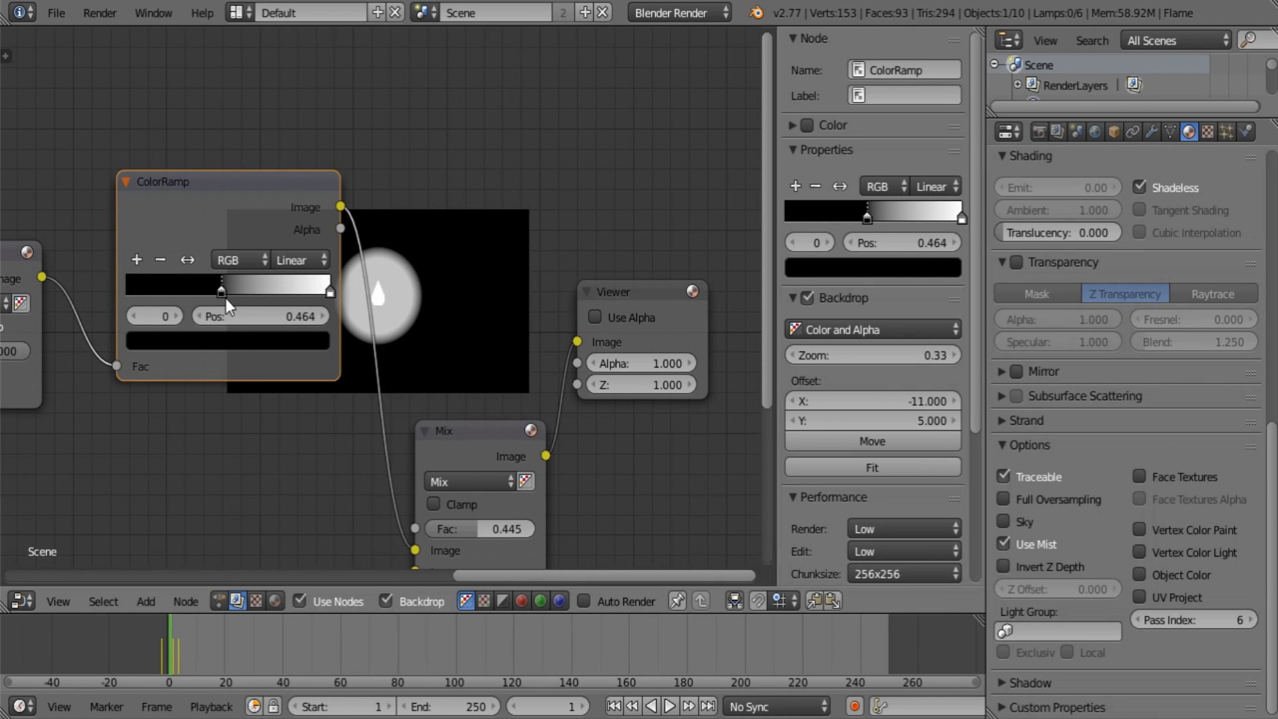
pyautogui.moveTo(330, 286); pyautogui.dragTo(293, 299)
pyautogui.click(136, 260)
# Darken the ColorRamp's last stop to black and move it to position 1.000.
pyautogui.click(288, 341)
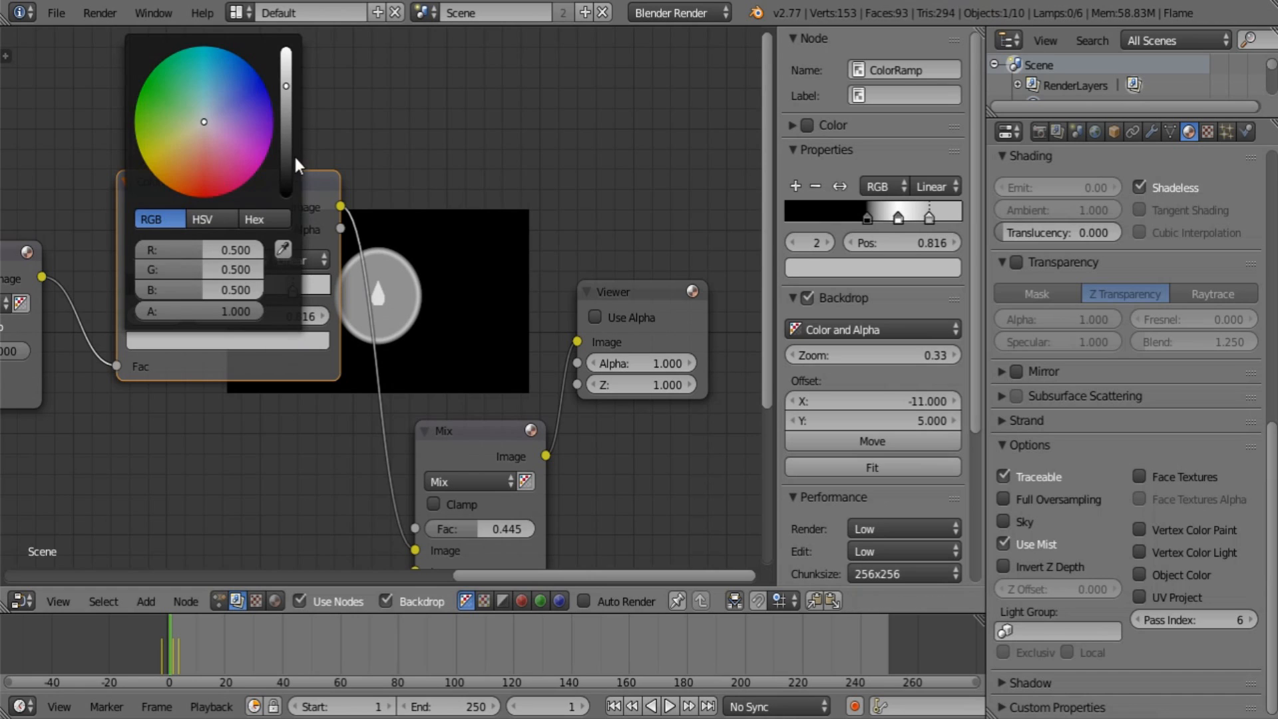
pyautogui.moveTo(293, 154); pyautogui.dragTo(294, 178)
pyautogui.moveTo(293, 293); pyautogui.dragTo(341, 294)
# Set the ColorRamp's interpolation to Ease and move its first black stop closer to the start of the ramp.
pyautogui.click(305, 258)
pyautogui.click(310, 237)
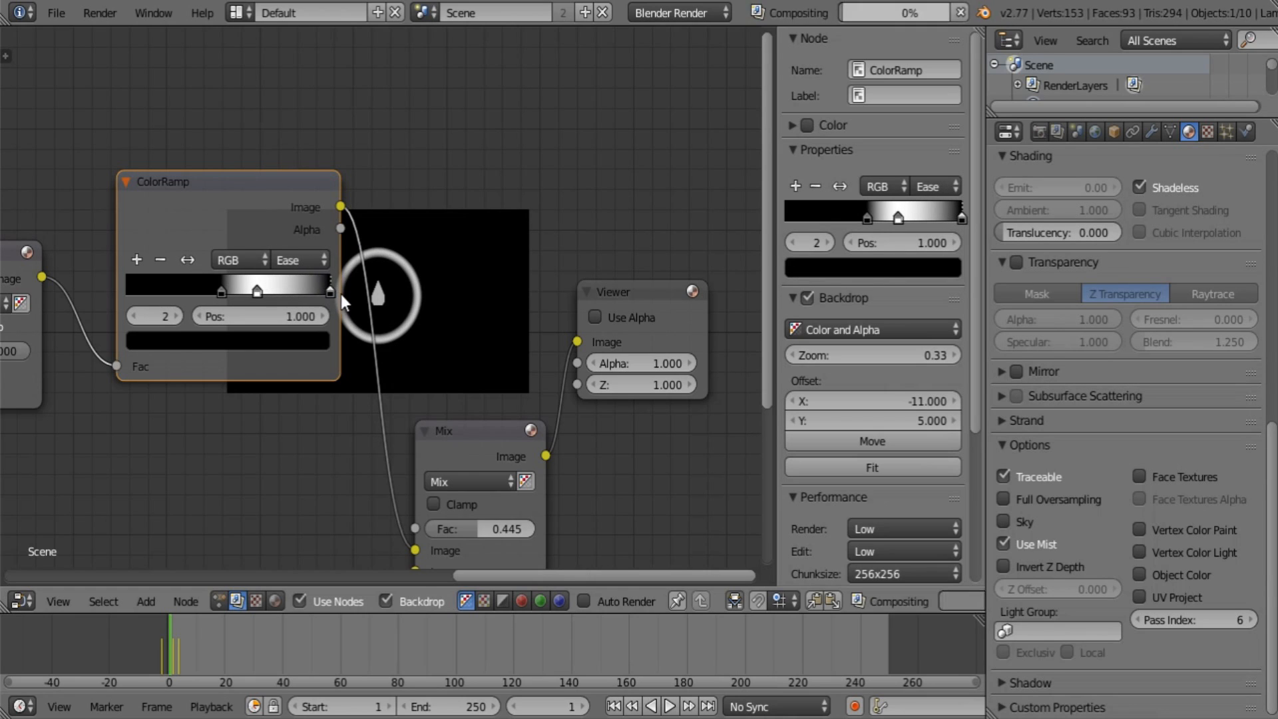
pyautogui.moveTo(256, 291); pyautogui.dragTo(169, 285)
pyautogui.moveTo(254, 284)
pyautogui.mouseDown()
pyautogui.moveTo(242, 285)
pyautogui.moveTo(277, 285)
pyautogui.moveTo(257, 286)
pyautogui.mouseUp()
# Try a factor of 20 on the clamped Add node and undo the change.
pyautogui.moveTo(170, 329); pyautogui.dragTo(302, 237, button='middle')
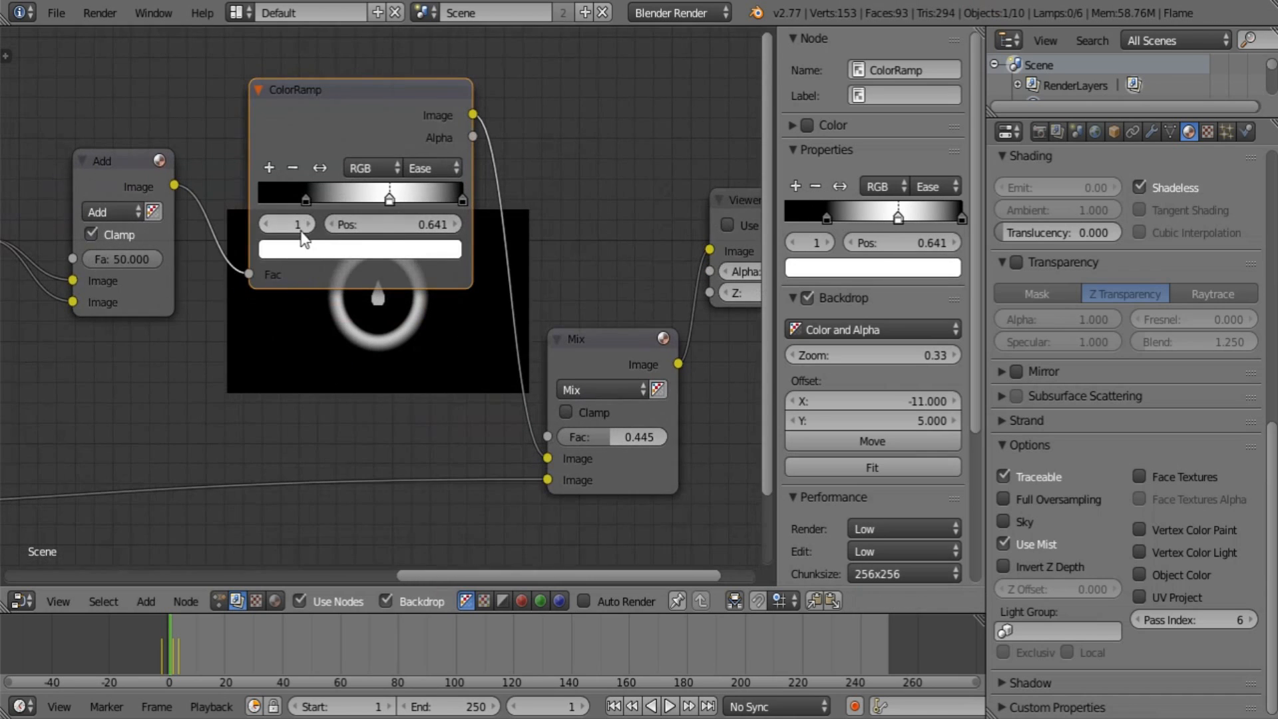
pyautogui.click(124, 261)
pyautogui.write('20')
pyautogui.press('Return')
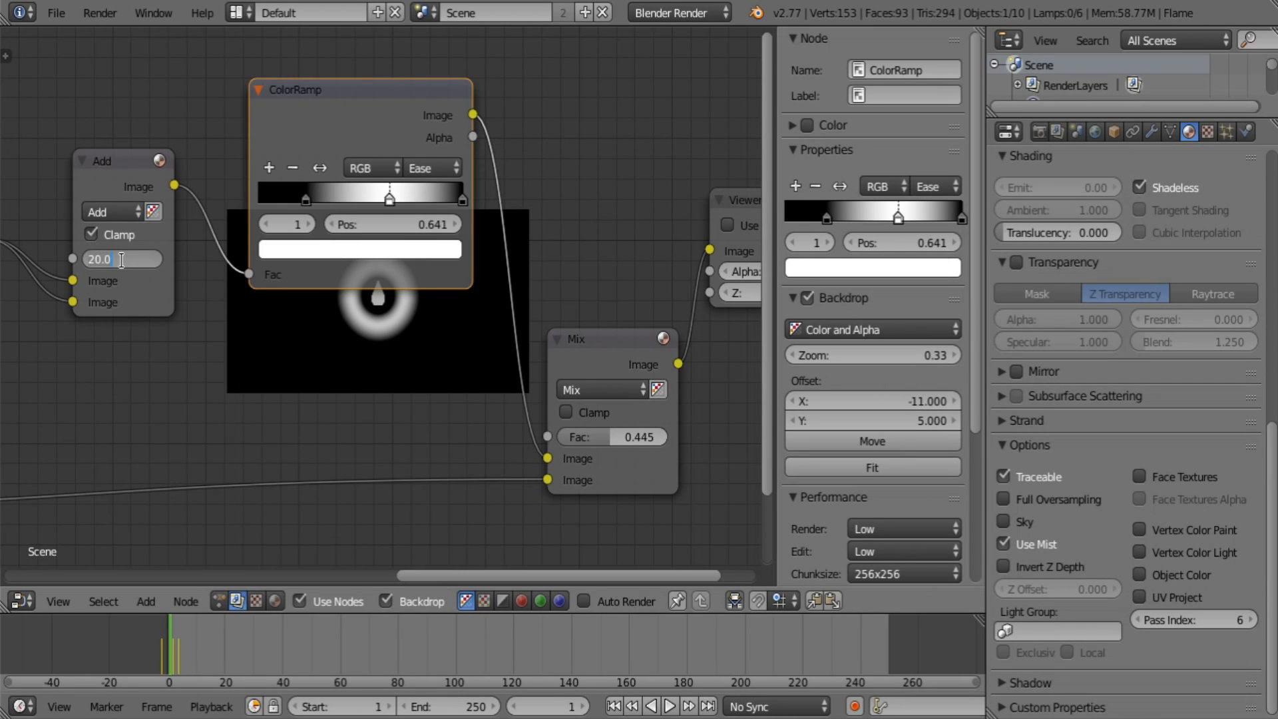
pyautogui.press('Return')
pyautogui.hotkey('ctrl', 'z')
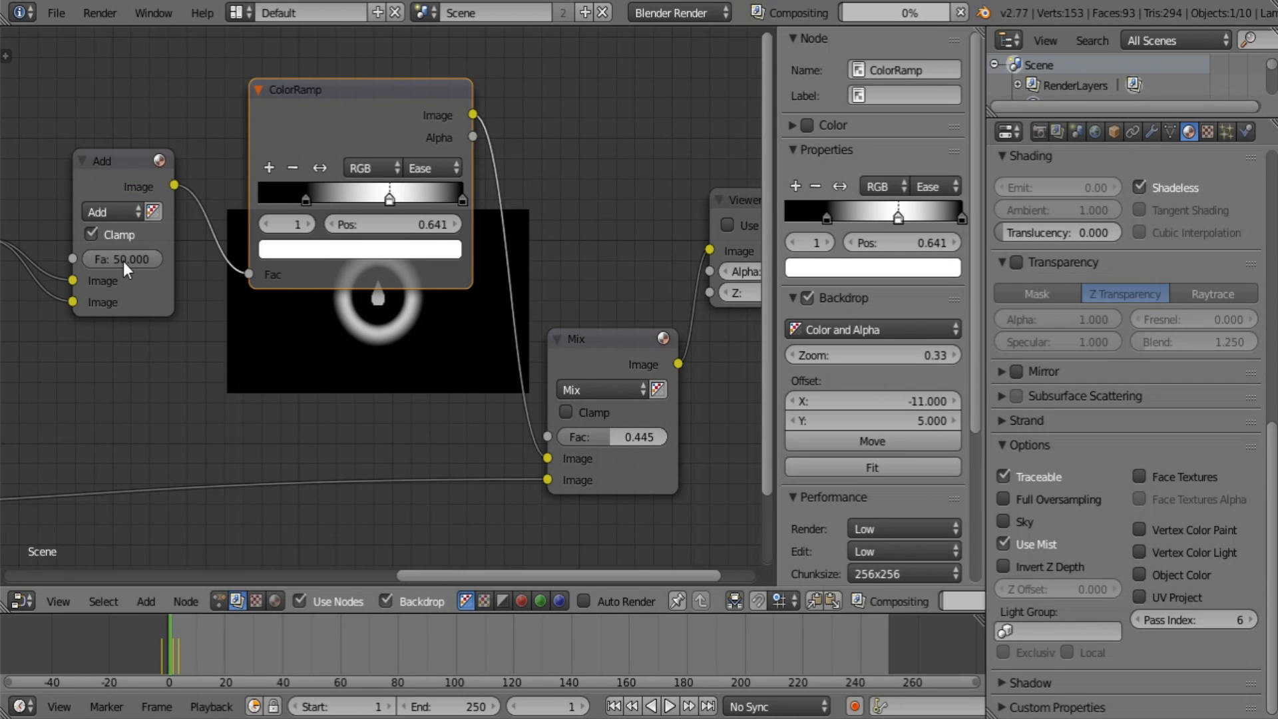
# Move the Viewer node farther away from the Mix node.
pyautogui.moveTo(614, 265); pyautogui.dragTo(283, 363, button='middle')
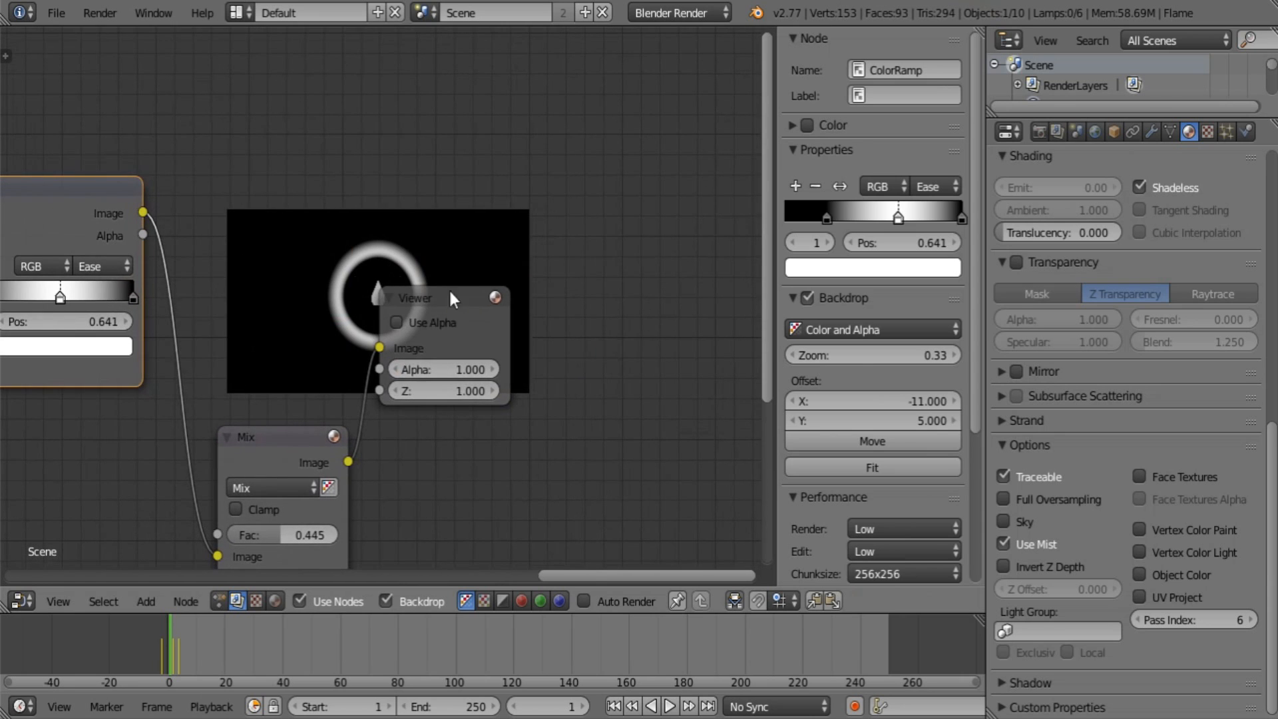
pyautogui.moveTo(449, 297); pyautogui.dragTo(607, 265)
pyautogui.moveTo(285, 354); pyautogui.dragTo(452, 333, button='middle')
pyautogui.click(431, 418)
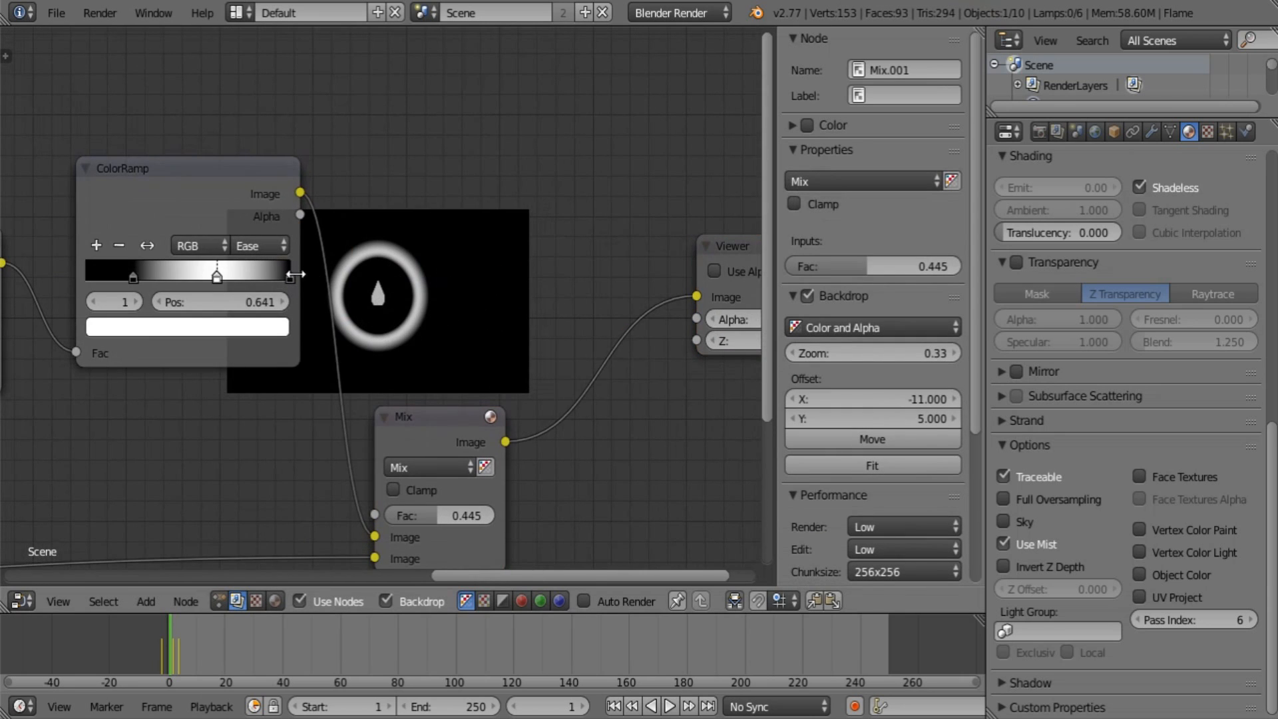
pyautogui.moveTo(296, 274); pyautogui.dragTo(290, 331, button='middle')
pyautogui.scroll(2, 298, 359)
pyautogui.moveTo(376, 356); pyautogui.dragTo(319, 314, button='middle')
pyautogui.scroll(2, 293, 318)
pyautogui.moveTo(210, 331); pyautogui.dragTo(389, 324, button='middle')
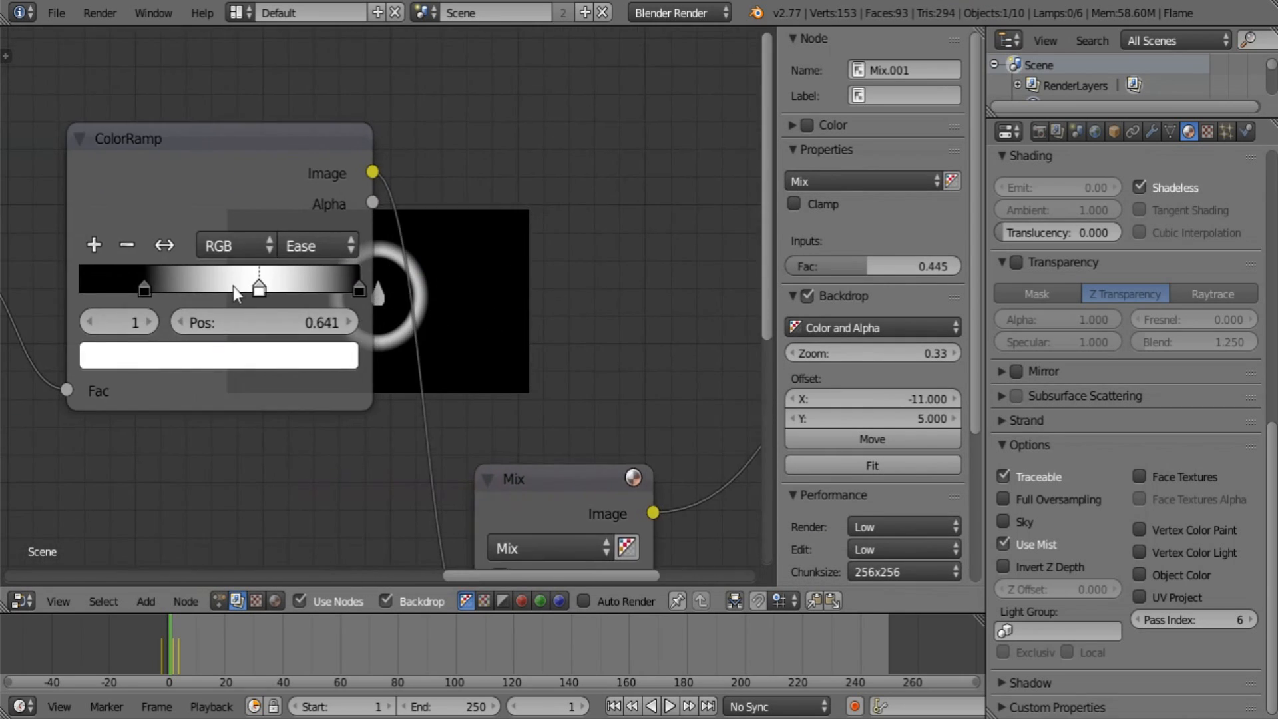
pyautogui.moveTo(482, 295); pyautogui.dragTo(393, 324, button='middle')
pyautogui.scroll(-1, 392, 324)
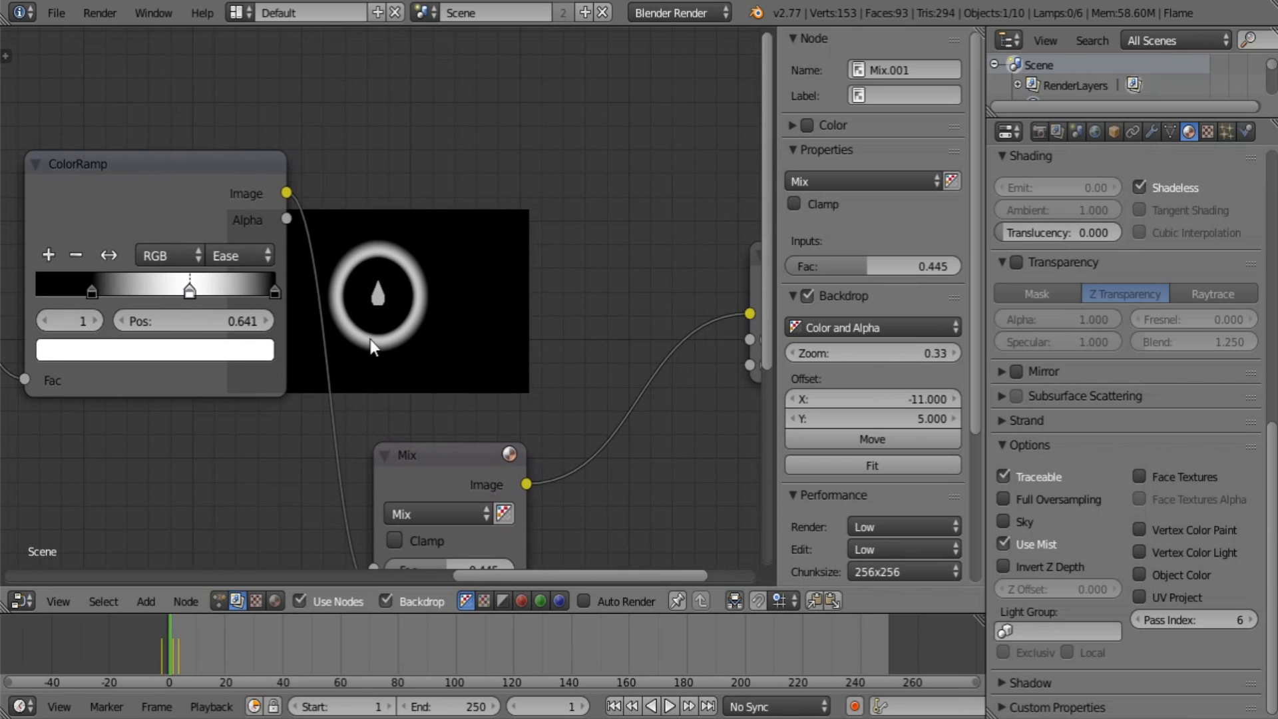
# Shift the Mix node closer to the Viewer and place a new Blur node above it.
pyautogui.moveTo(450, 458); pyautogui.dragTo(542, 378)
pyautogui.hotkey('shift', 'a')
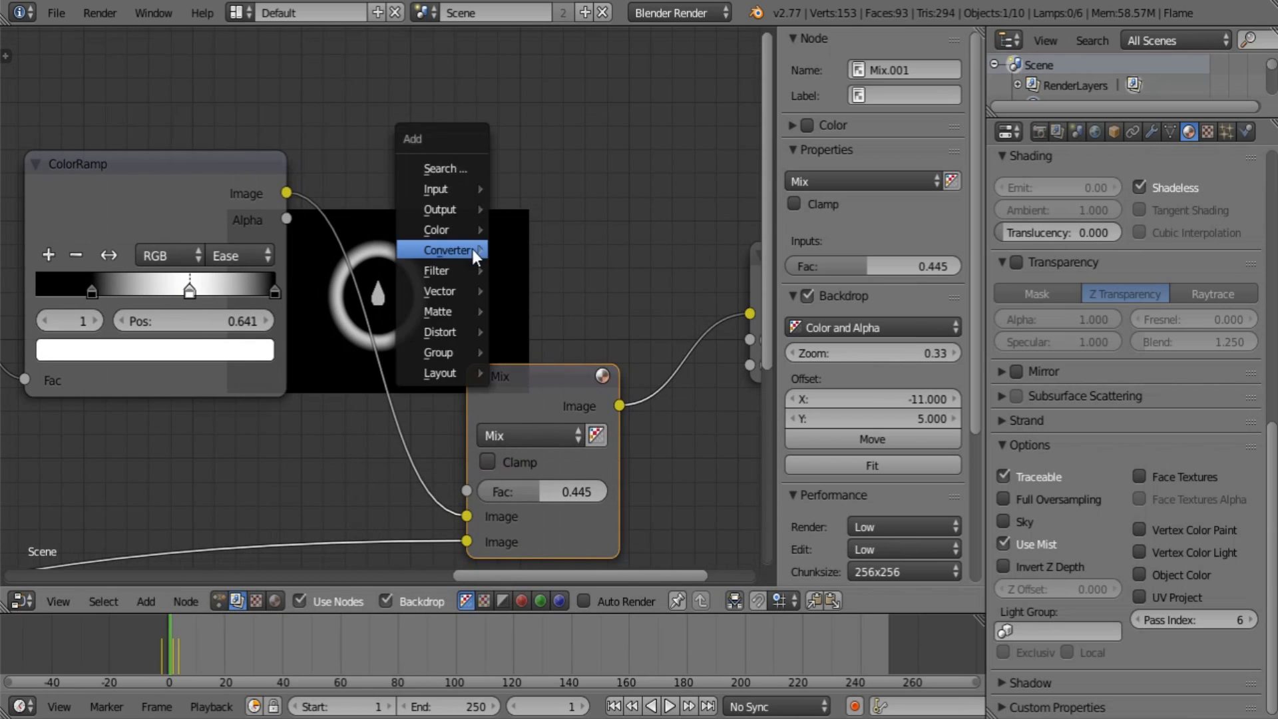
pyautogui.moveTo(458, 259)
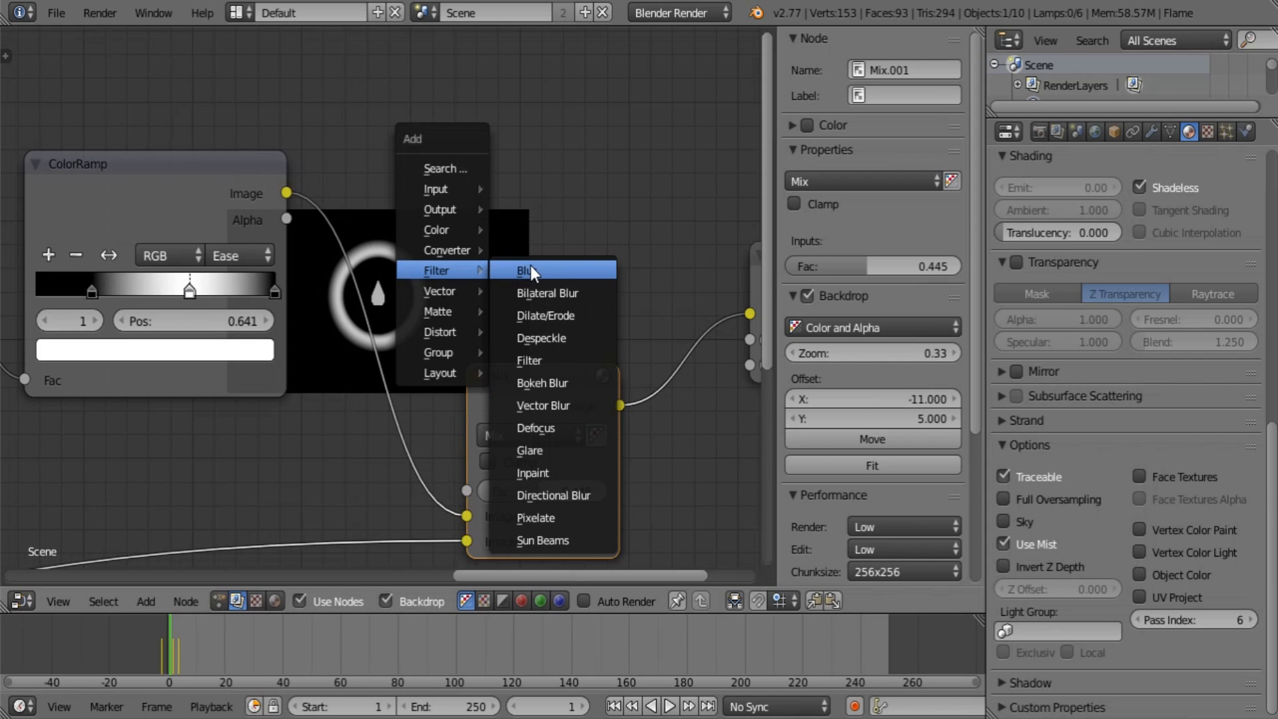
pyautogui.click(530, 266)
pyautogui.click(403, 19)
pyautogui.moveTo(482, 360); pyautogui.dragTo(445, 480, button='middle')
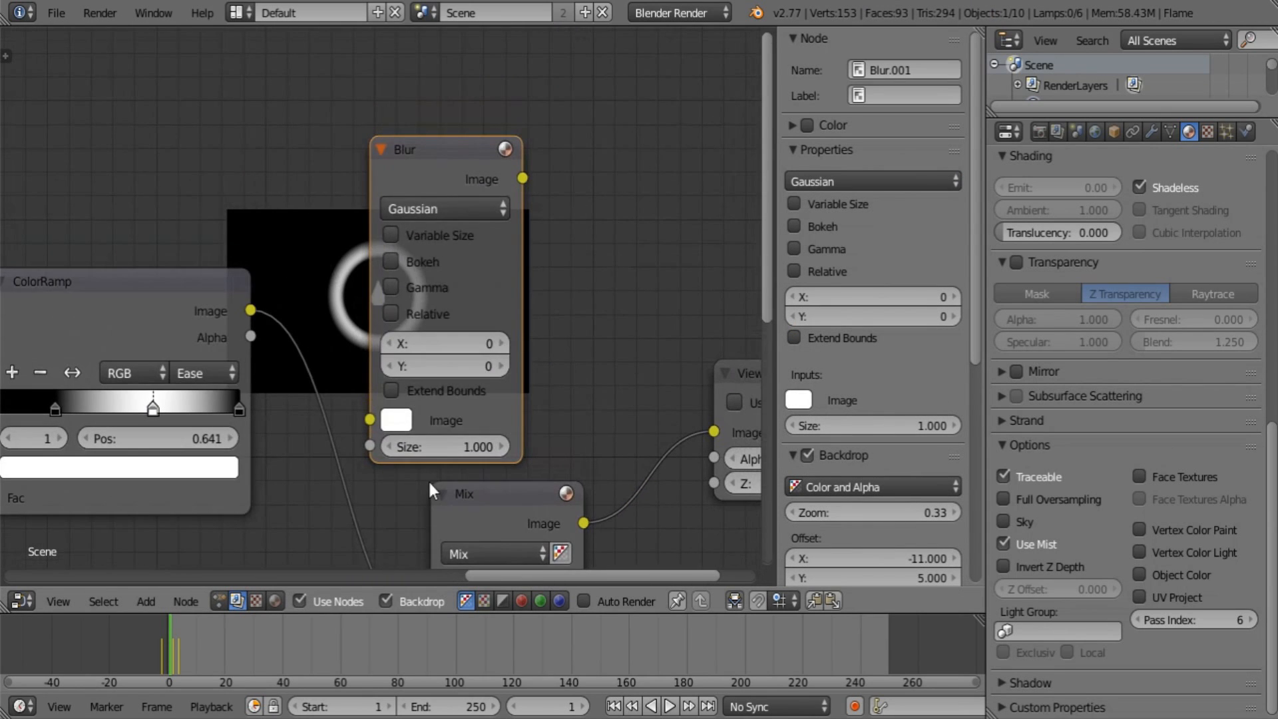
# Set the new Blur node to Fast Gaussian, relative, with Y aspect correction and X and Y sizes of 1%.
pyautogui.click(449, 208)
pyautogui.click(450, 368)
pyautogui.moveTo(395, 246); pyautogui.dragTo(424, 185, button='middle')
pyautogui.click(431, 180)
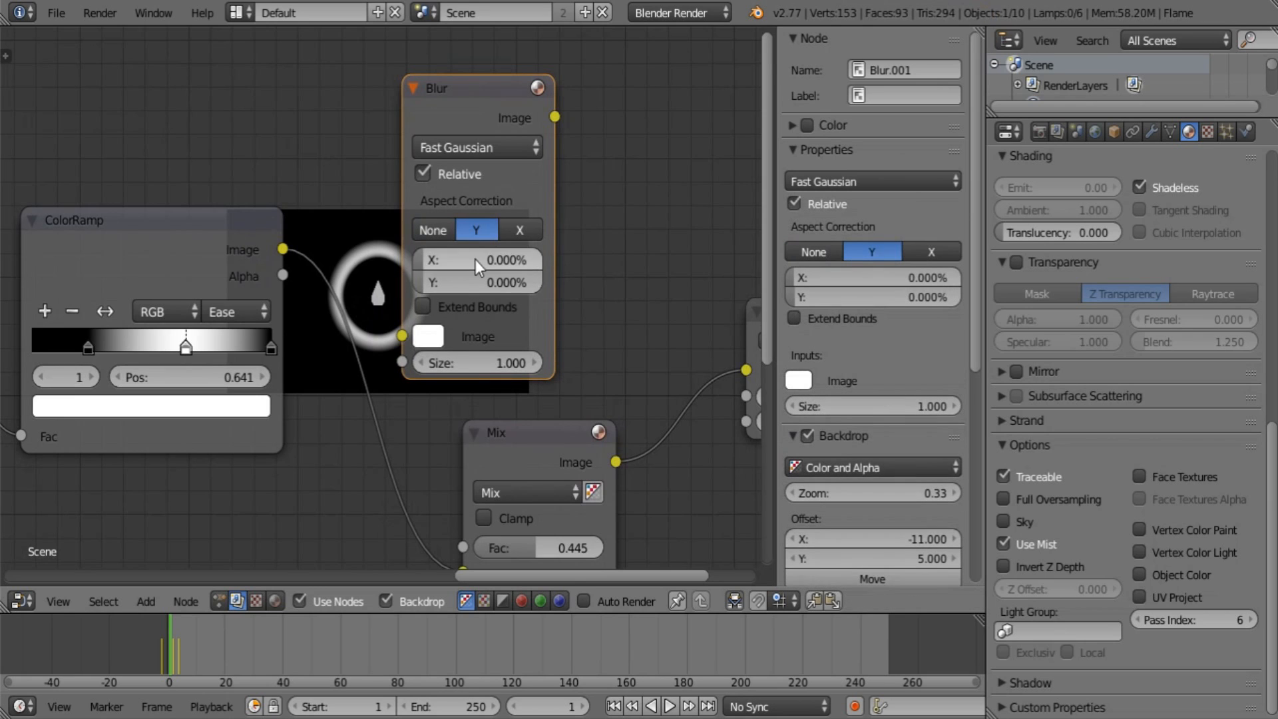
pyautogui.write('1')
pyautogui.press('Return')
# Connect the ColorRamp's Image output to the Blur node and the Blur output to the Viewer.
pyautogui.moveTo(282, 249); pyautogui.dragTo(402, 335)
pyautogui.moveTo(581, 310); pyautogui.dragTo(401, 311, button='middle')
pyautogui.moveTo(375, 118); pyautogui.dragTo(577, 366)
pyautogui.moveTo(566, 365); pyautogui.dragTo(444, 369, button='middle')
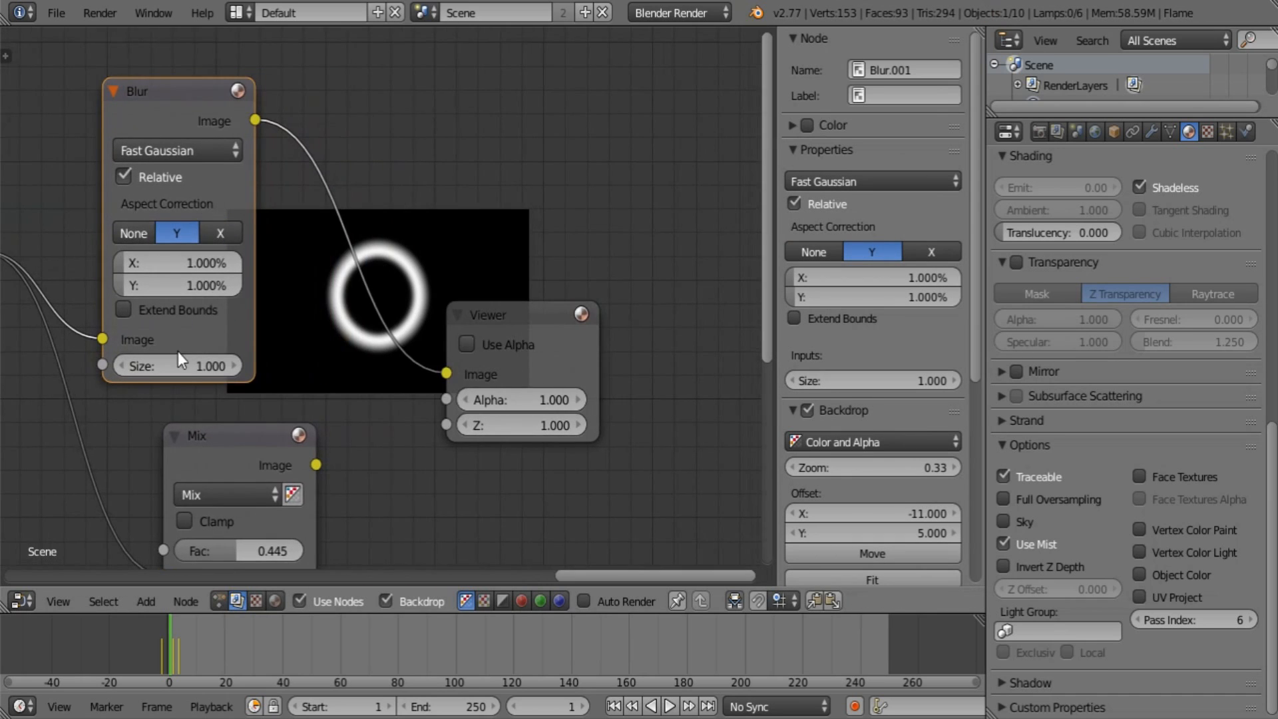
# Try the new Blur node's X and Y sizes at 5% and settle on 2%.
pyautogui.moveTo(171, 273); pyautogui.dragTo(279, 282, button='middle')
pyautogui.moveTo(279, 281)
pyautogui.mouseDown()
pyautogui.moveTo(282, 266)
pyautogui.moveTo(282, 293)
pyautogui.mouseUp()
pyautogui.write('5')
pyautogui.press('Return')
pyautogui.write('2')
pyautogui.press('Return')
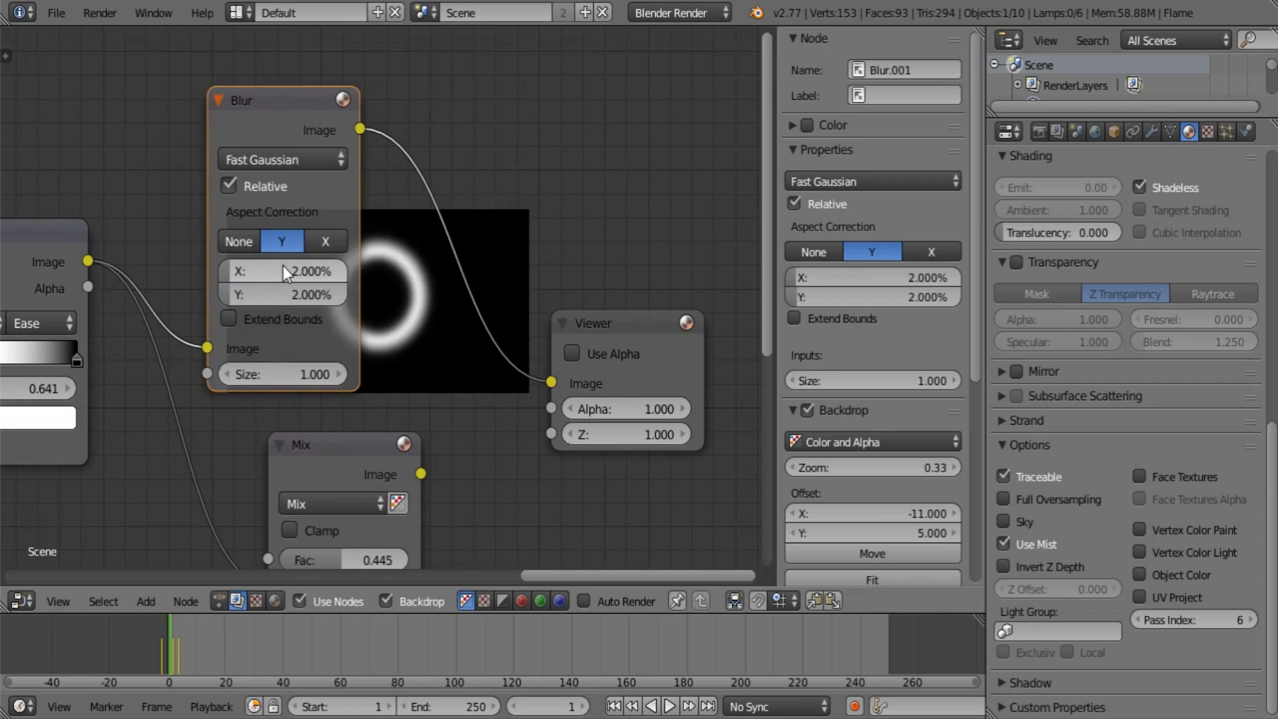
# Try a factor of 20 on the Add node before the ColorRamp and return it to 50.
pyautogui.moveTo(336, 303); pyautogui.dragTo(736, 251, button='middle')
pyautogui.moveTo(293, 373); pyautogui.dragTo(491, 395, button='middle')
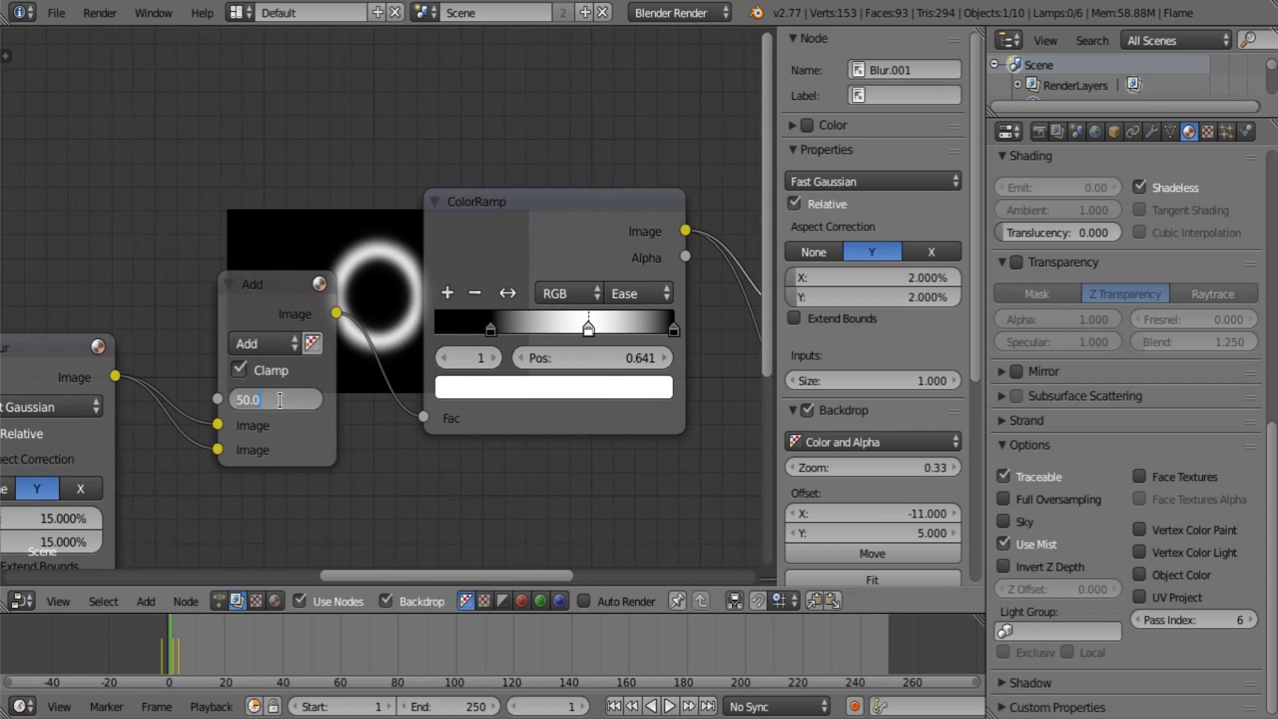
pyautogui.write('20')
pyautogui.press('Return')
pyautogui.click(281, 399)
pyautogui.write('50')
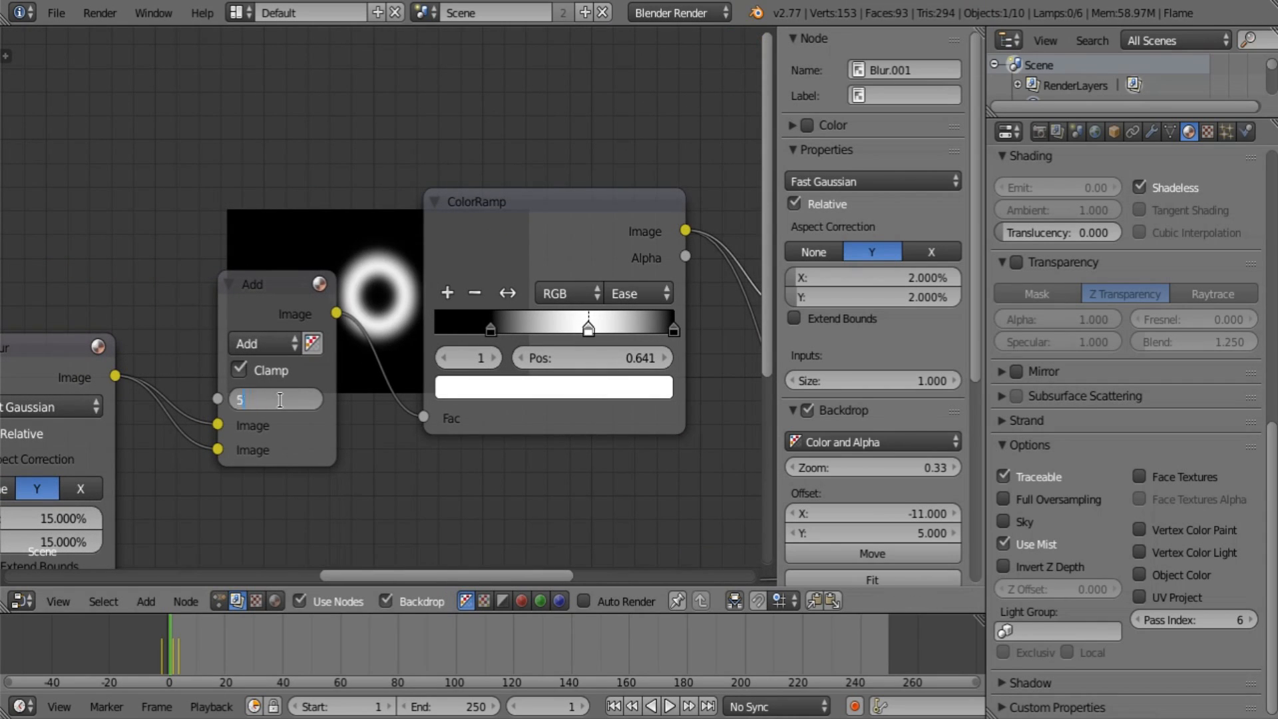
pyautogui.press('Return')
# Narrow the ColorRamp's white band by moving both black stops toward the middle stop, the last one to 0.732.
pyautogui.moveTo(591, 324); pyautogui.dragTo(500, 369, button='middle')
pyautogui.moveTo(400, 368); pyautogui.dragTo(442, 364)
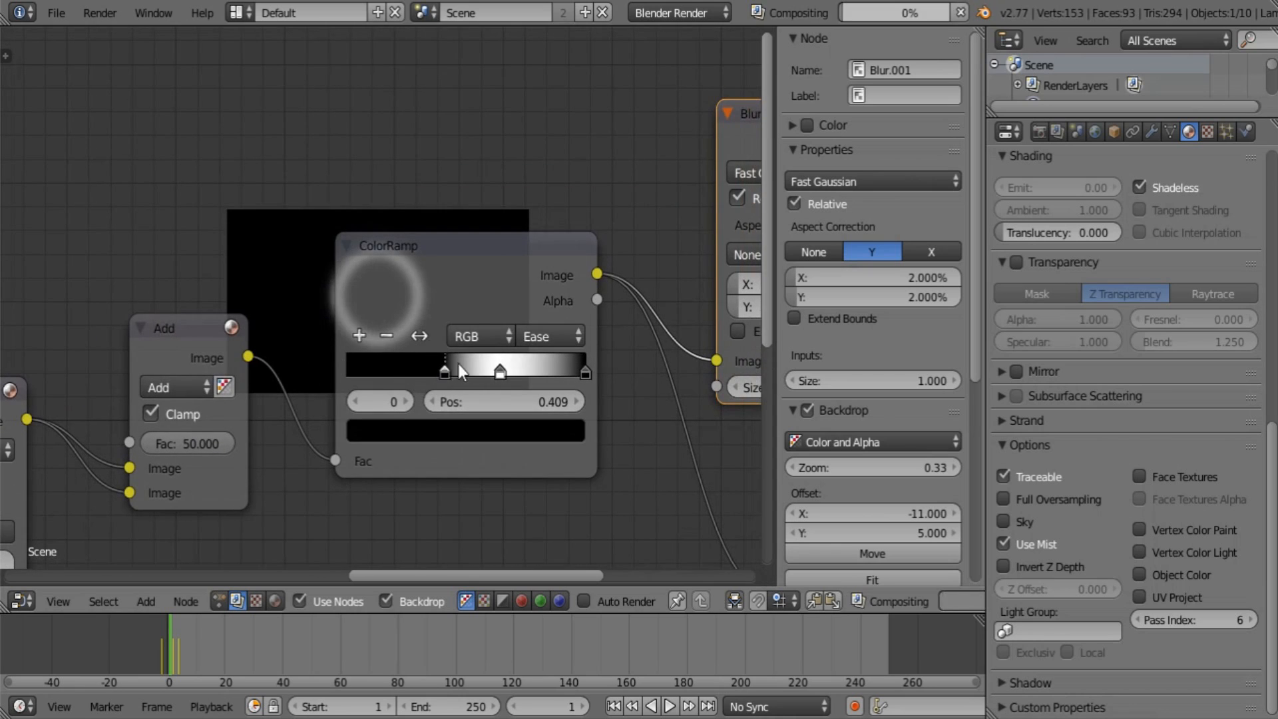
pyautogui.moveTo(504, 369); pyautogui.dragTo(434, 482, button='middle')
pyautogui.moveTo(516, 490); pyautogui.dragTo(476, 491)
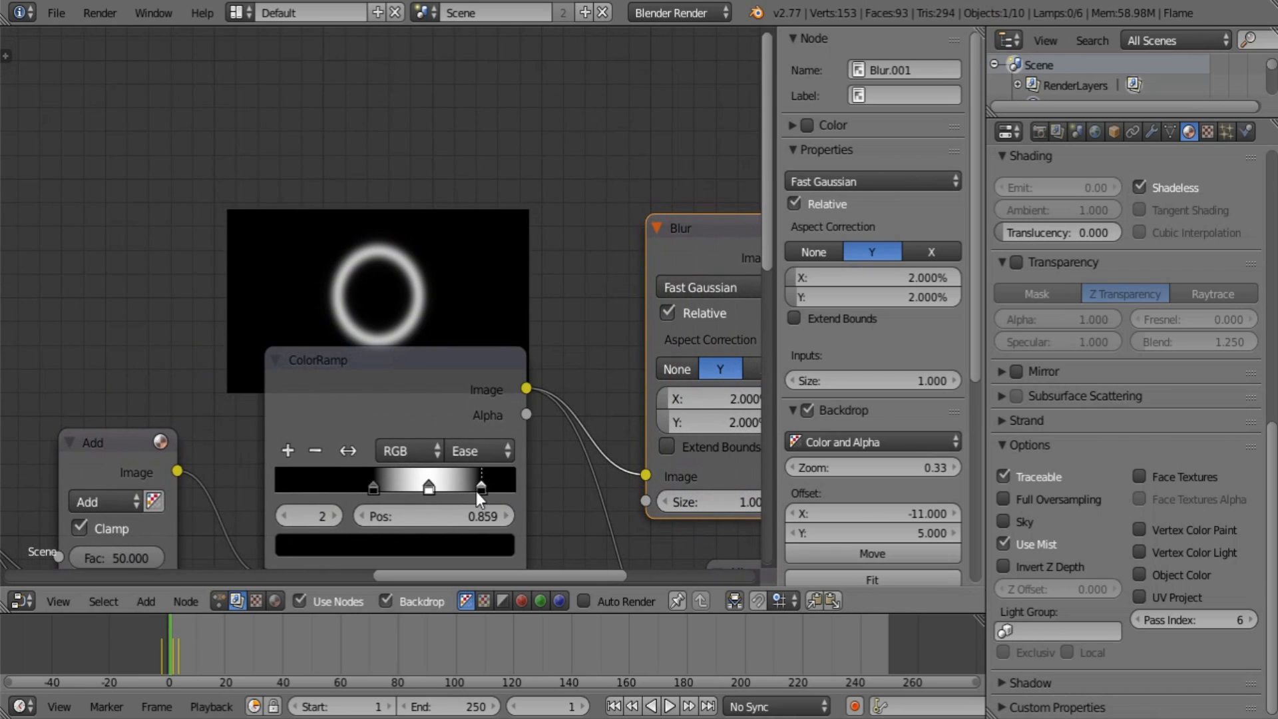
pyautogui.moveTo(380, 478); pyautogui.dragTo(447, 485)
# Move the Viewer node up and away from the Blur node, and deselect all nodes.
pyautogui.moveTo(711, 386); pyautogui.dragTo(171, 313, button='middle')
pyautogui.moveTo(511, 370); pyautogui.dragTo(568, 157)
pyautogui.press('a')
pyautogui.moveTo(367, 312); pyautogui.dragTo(432, 282, button='middle')
pyautogui.hotkey('shift', 'a')
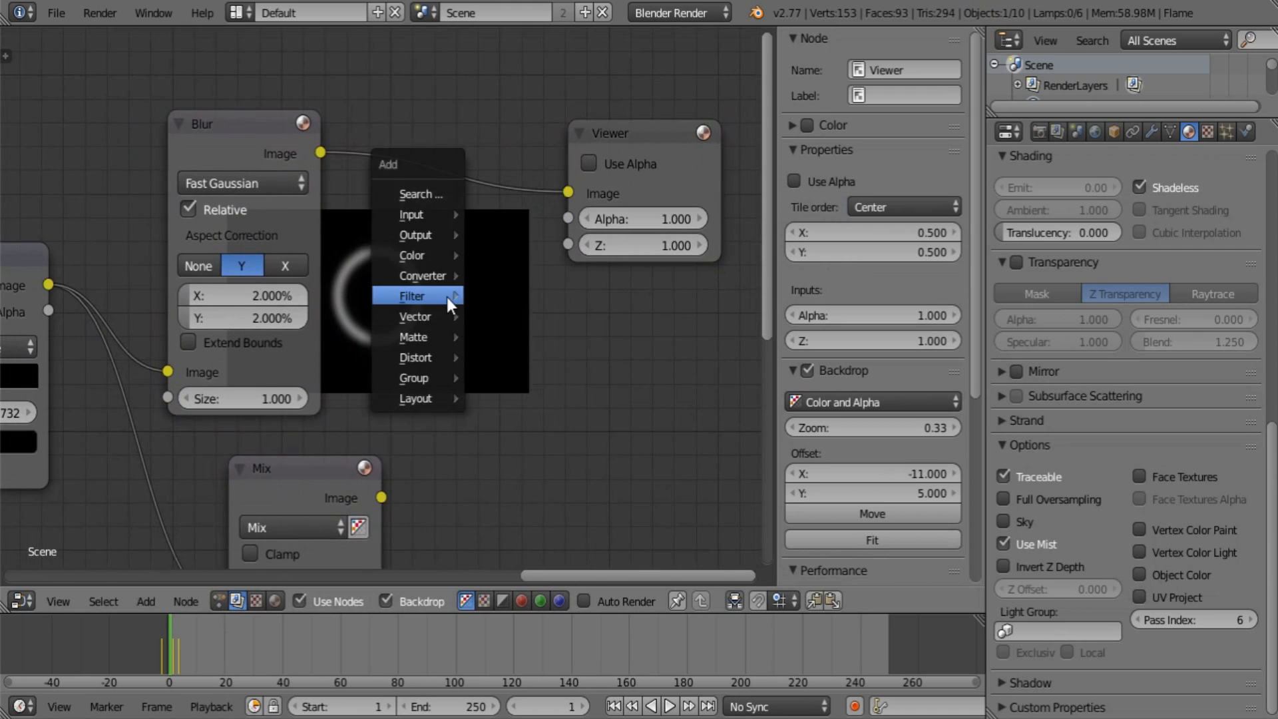
pyautogui.moveTo(349, 335); pyautogui.dragTo(305, 288, button='middle')
pyautogui.hotkey('shift', 'a')
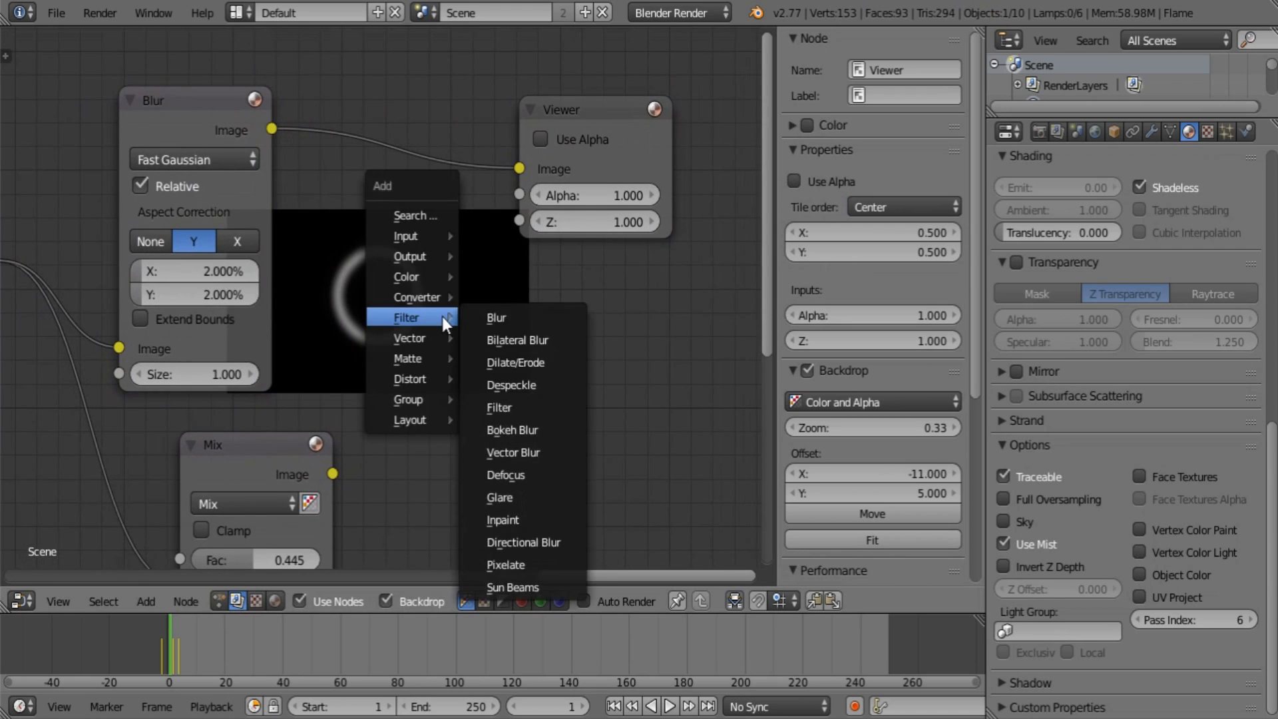
# Set the Blur node's X and Y sizes to 4%.
pyautogui.click(183, 265)
pyautogui.write('4')
pyautogui.press('Tab')
pyautogui.write('4')
pyautogui.press('Return')
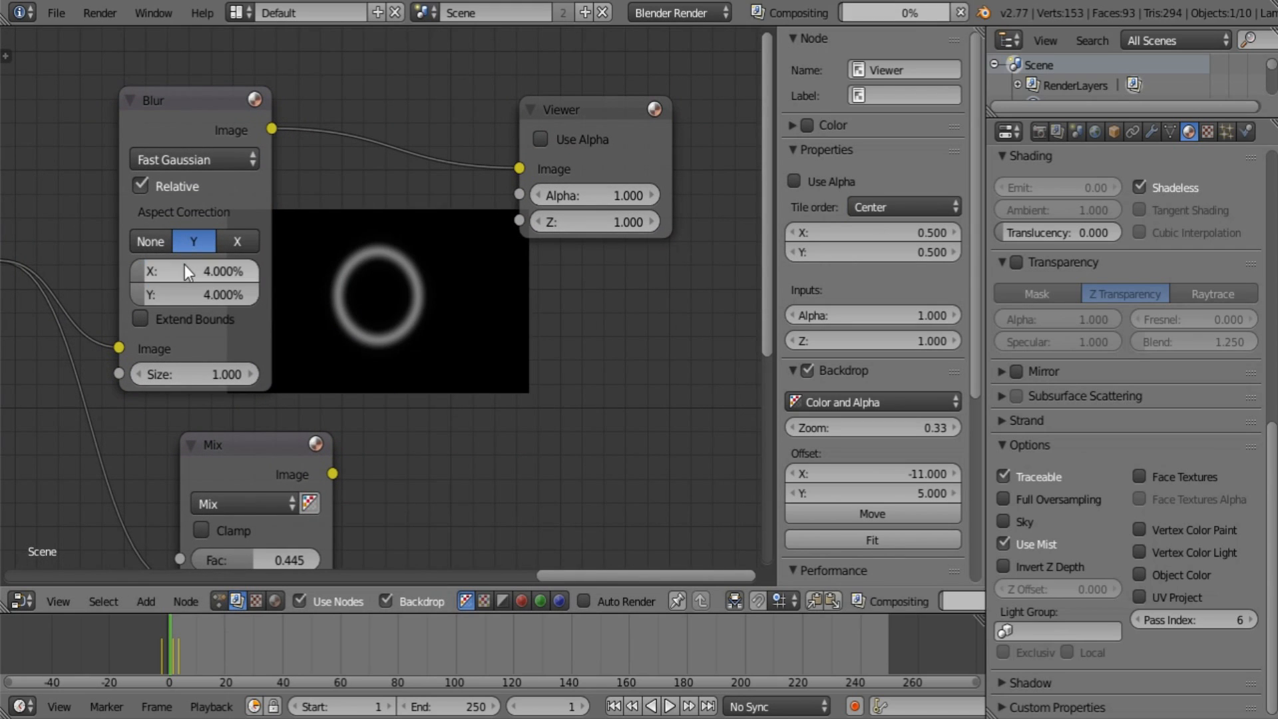
# Change the color of the ColorRamp's middle stop from white to a warm yellow-orange.
pyautogui.moveTo(362, 289); pyautogui.dragTo(501, 242, button='middle')
pyautogui.moveTo(80, 308); pyautogui.dragTo(194, 282, button='middle')
pyautogui.click(185, 275)
pyautogui.click(185, 336)
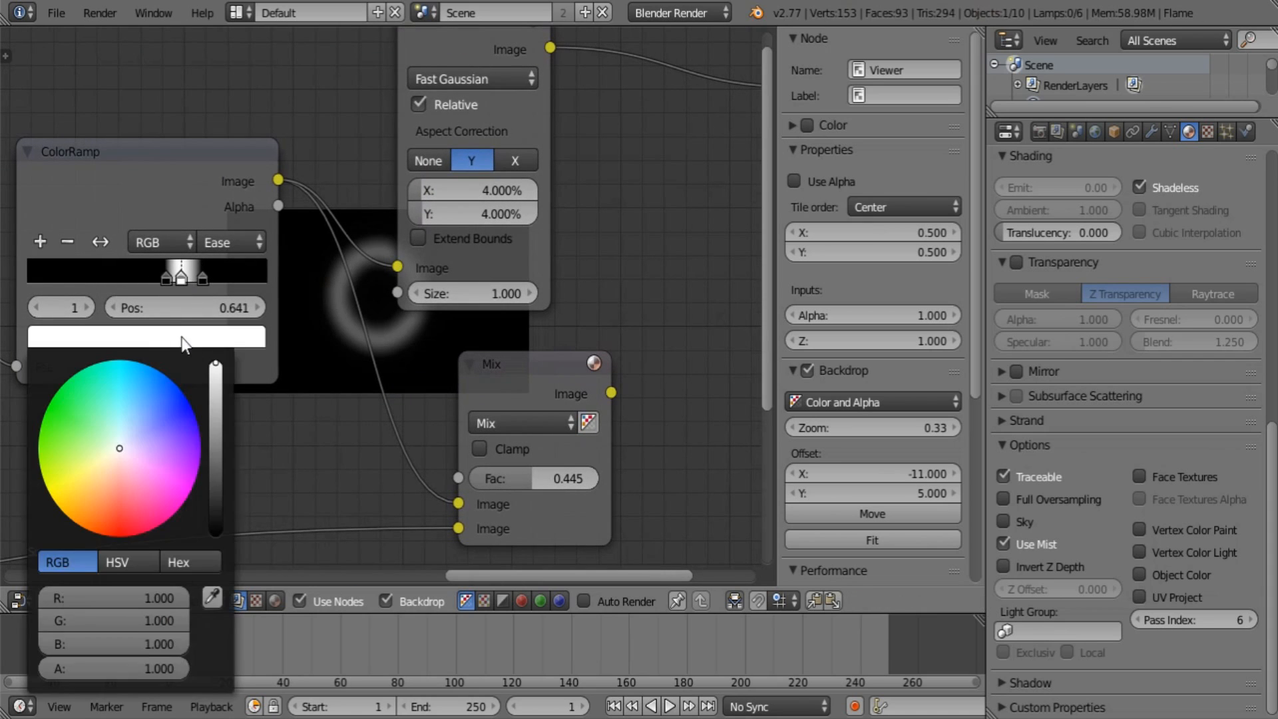
pyautogui.moveTo(73, 442)
pyautogui.mouseDown()
pyautogui.moveTo(112, 458)
pyautogui.moveTo(86, 484)
pyautogui.mouseUp()
# Move the lower Mix node past the Blur node and set its blend mode to Add.
pyautogui.moveTo(596, 320); pyautogui.dragTo(226, 384, button='middle')
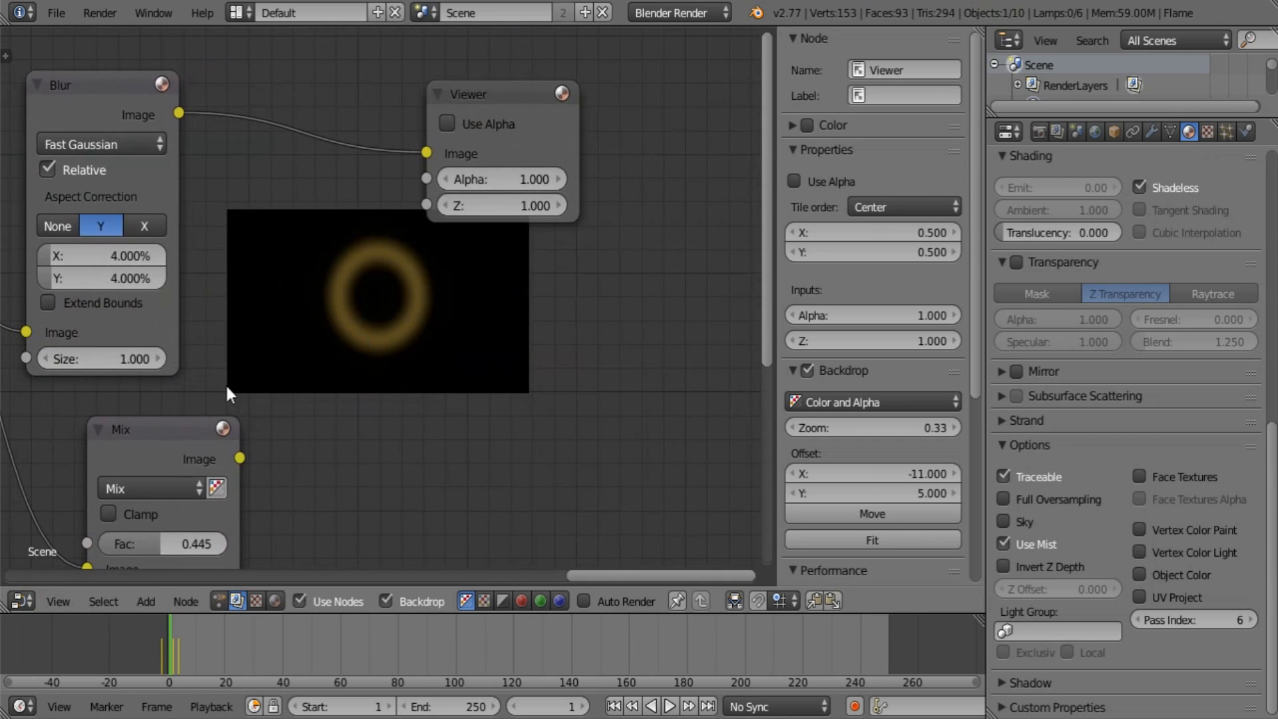
pyautogui.moveTo(341, 326)
pyautogui.mouseDown(button='middle')
pyautogui.moveTo(363, 244)
pyautogui.moveTo(386, 266)
pyautogui.mouseUp(button='middle')
pyautogui.moveTo(292, 317); pyautogui.dragTo(351, 381, button='middle')
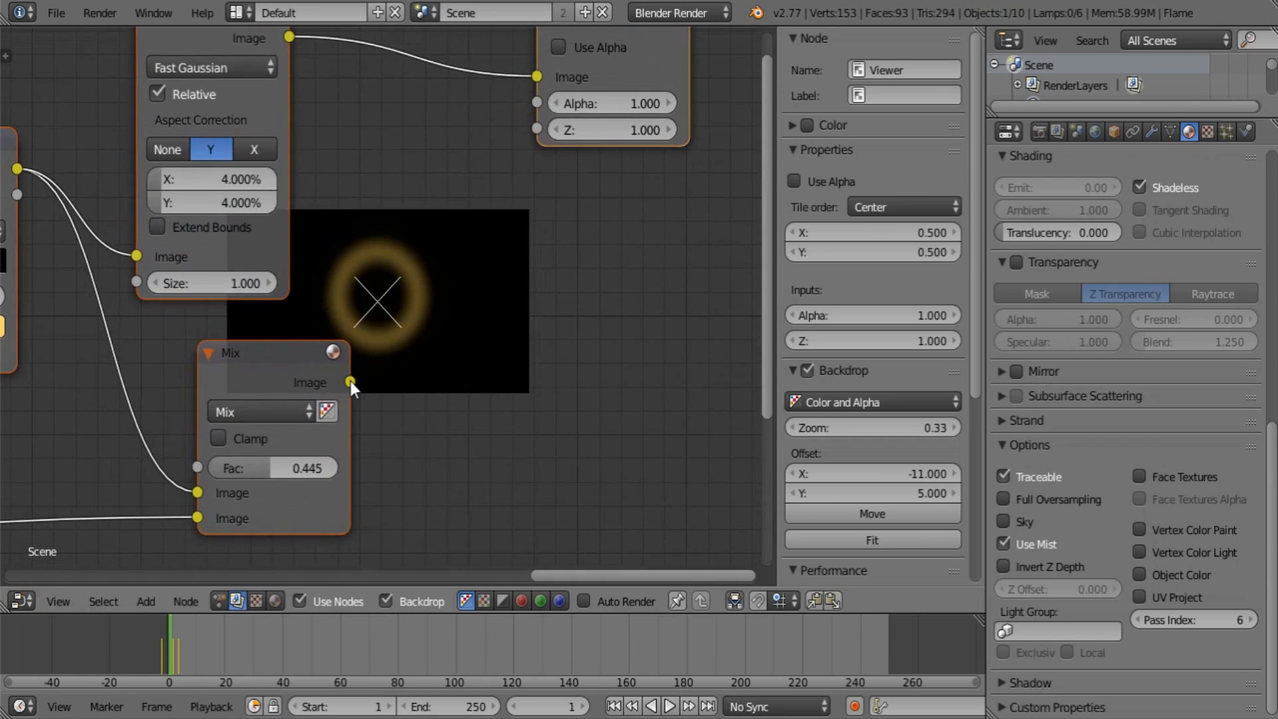
pyautogui.moveTo(250, 356); pyautogui.dragTo(466, 286)
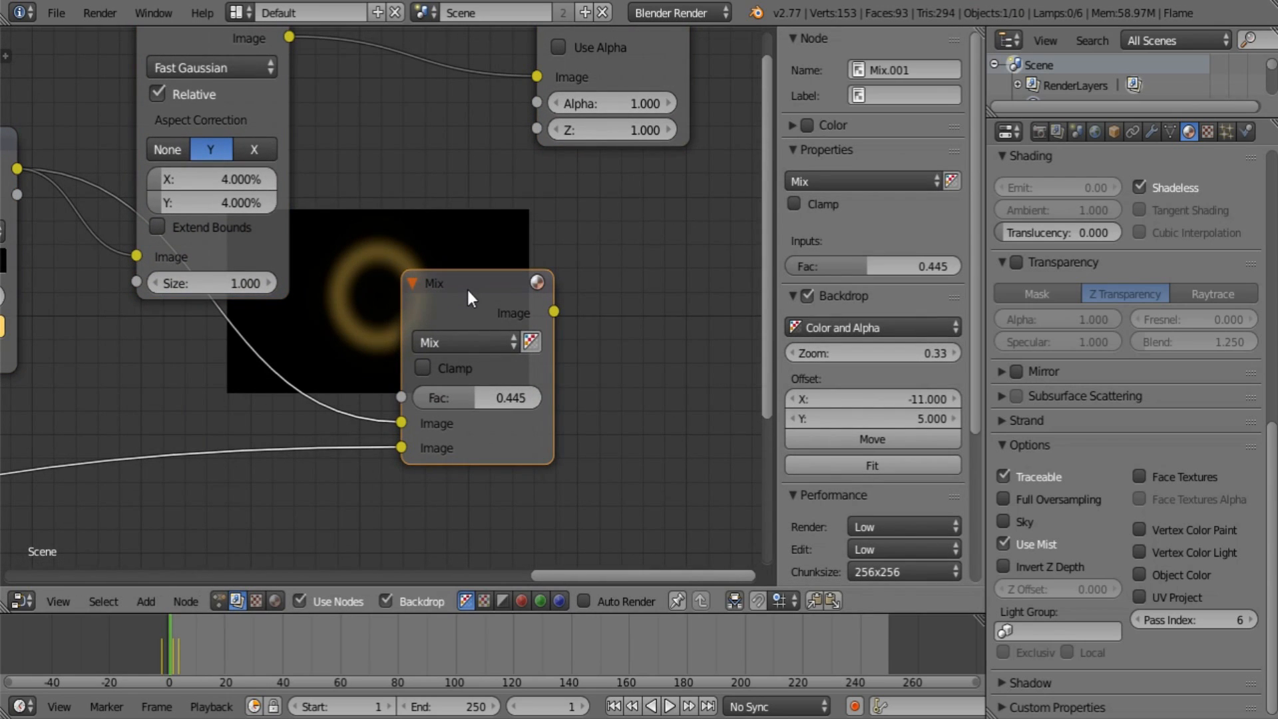
pyautogui.click(491, 340)
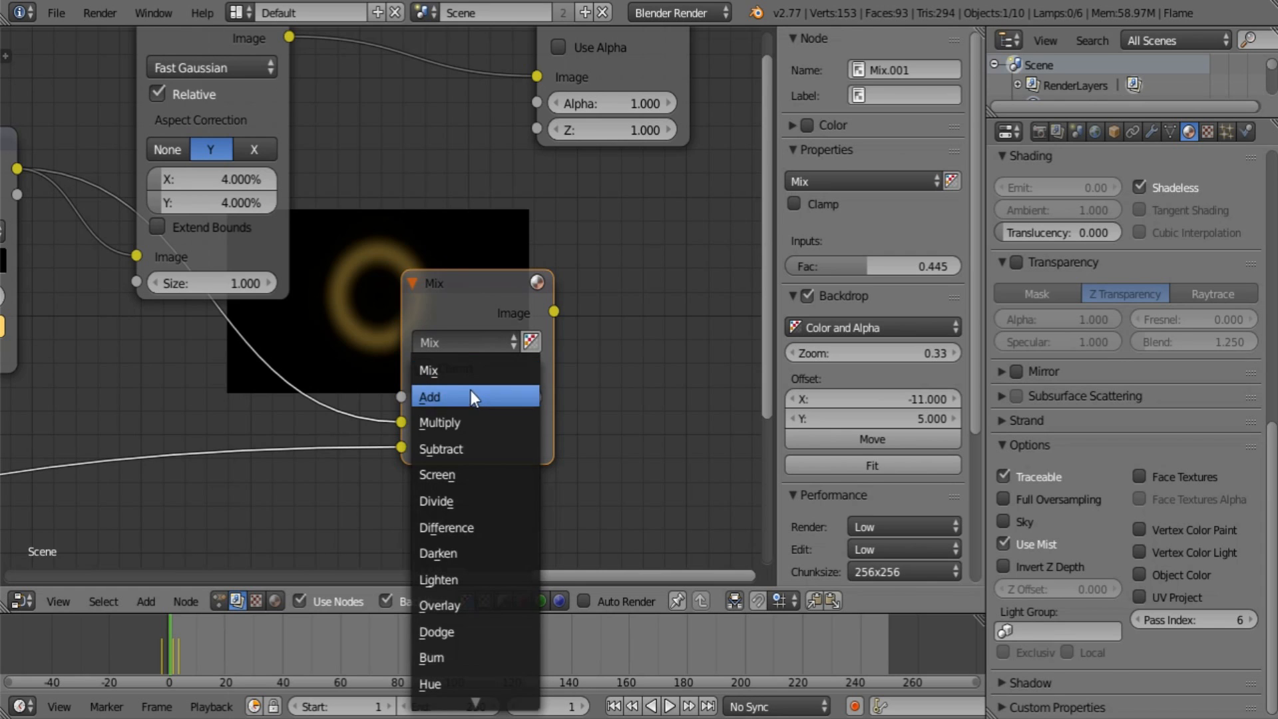
pyautogui.click(470, 391)
# Reposition the new Add node and connect the Blur node's output to its second Image input.
pyautogui.moveTo(445, 264); pyautogui.dragTo(453, 374, button='middle')
pyautogui.moveTo(453, 374); pyautogui.dragTo(467, 292)
pyautogui.moveTo(292, 128); pyautogui.dragTo(419, 434)
pyautogui.scroll(-1, 394, 441)
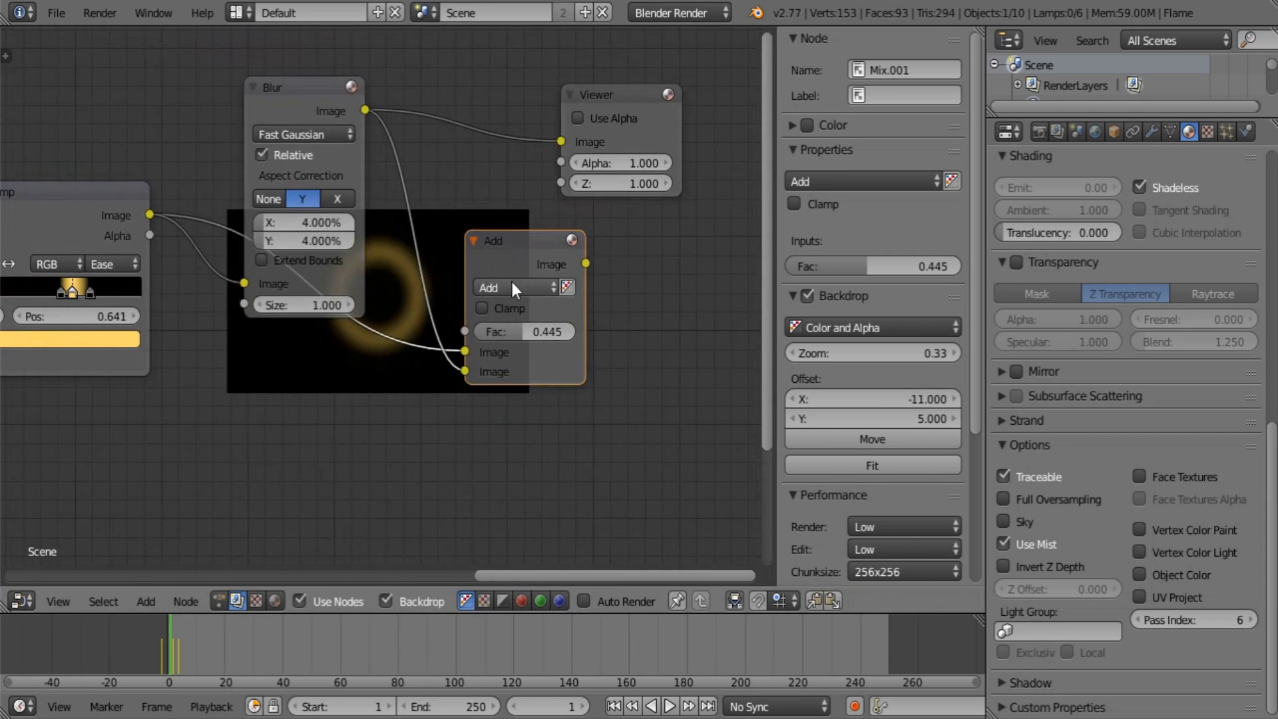
# Feed the final Add node's output into the Viewer and connect the Render Layers Image output to its first Image input.
pyautogui.moveTo(510, 278); pyautogui.dragTo(561, 142)
pyautogui.keyDown('ctrl'); pyautogui.scroll(4, 446, 322); pyautogui.keyUp('ctrl')
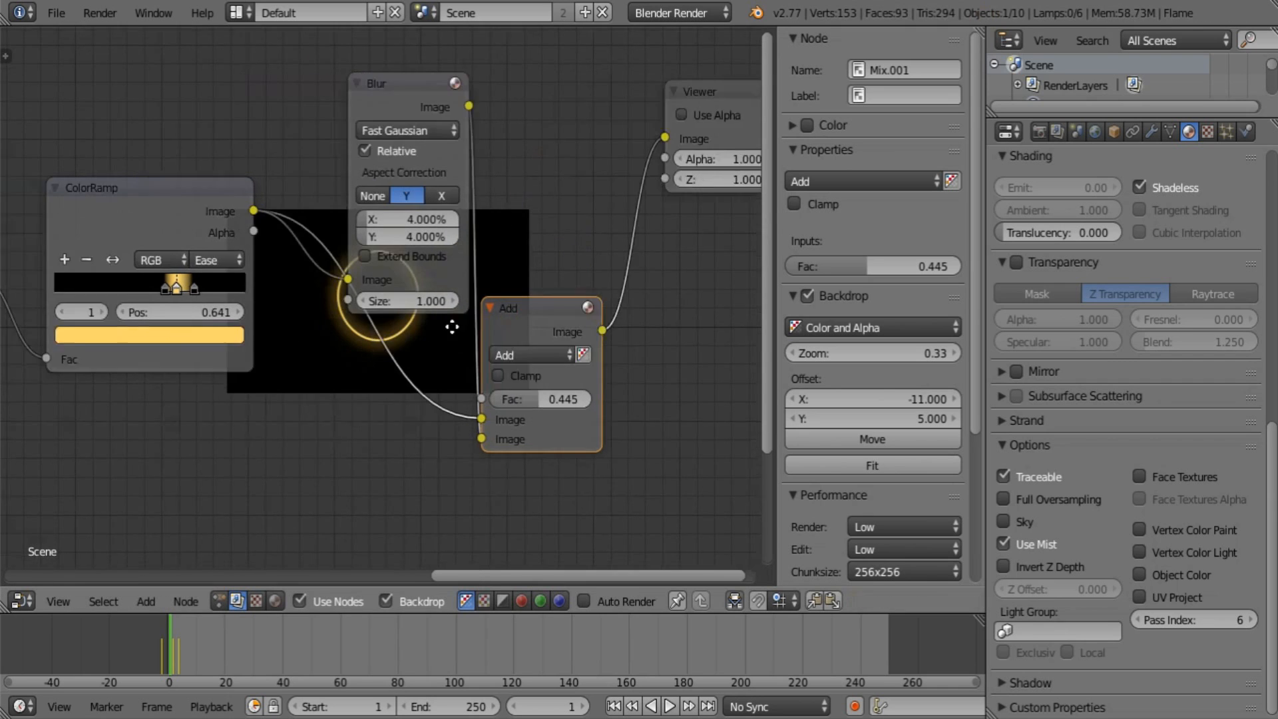
pyautogui.scroll(-2, 174, 346)
pyautogui.moveTo(115, 349); pyautogui.dragTo(307, 296, button='middle')
pyautogui.scroll(2, 188, 367)
pyautogui.scroll(-5, 307, 296)
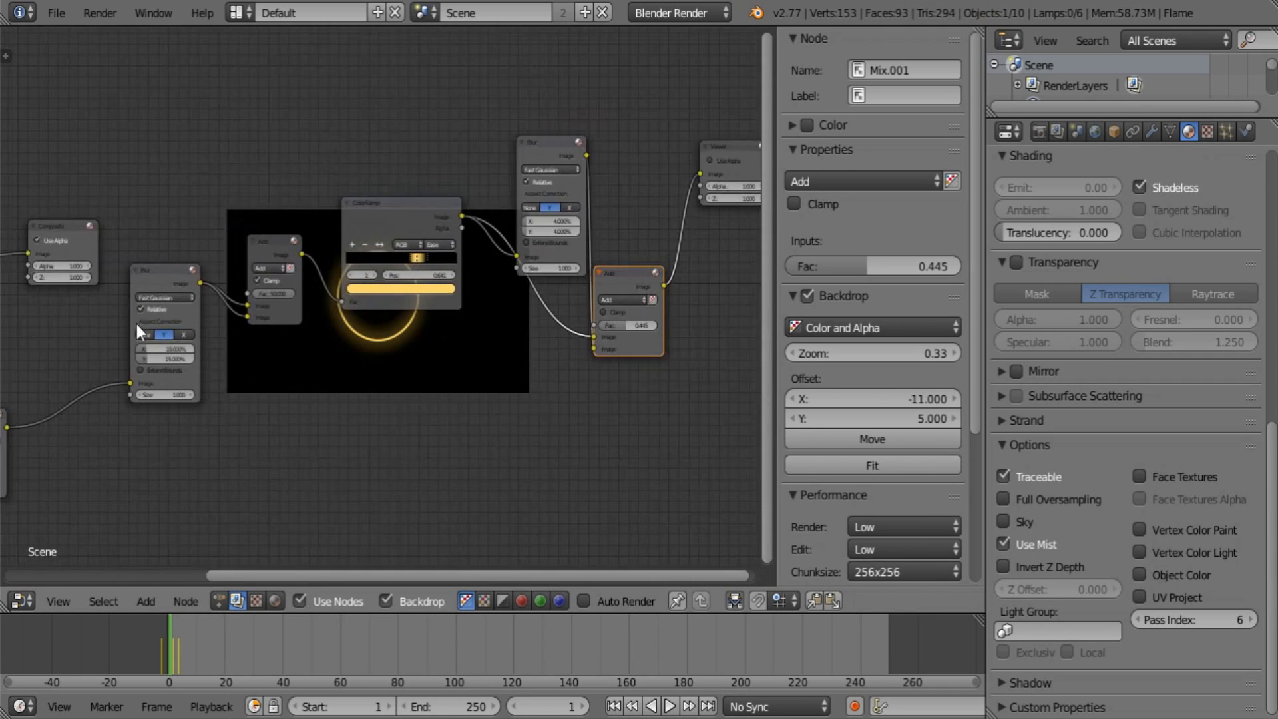
pyautogui.moveTo(119, 324); pyautogui.dragTo(146, 313, button='middle')
pyautogui.scroll(-1, 121, 384)
pyautogui.scroll(-1, 126, 382)
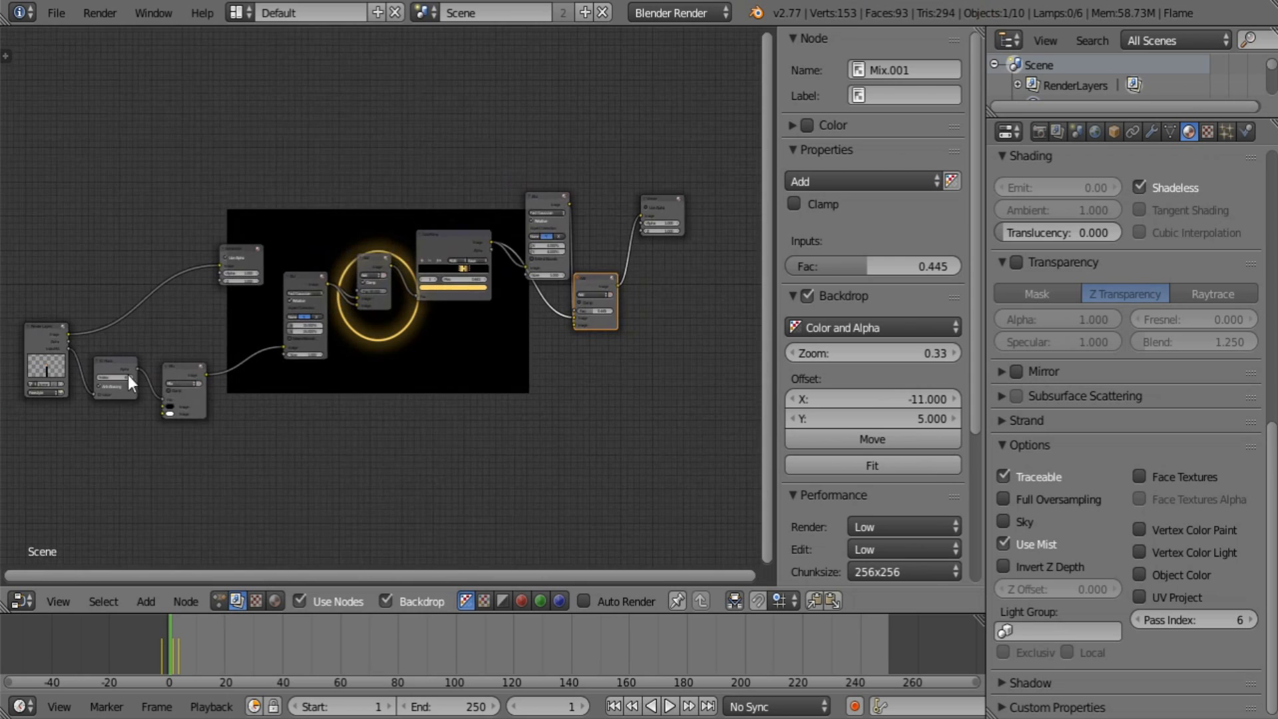
pyautogui.moveTo(67, 333); pyautogui.dragTo(576, 317)
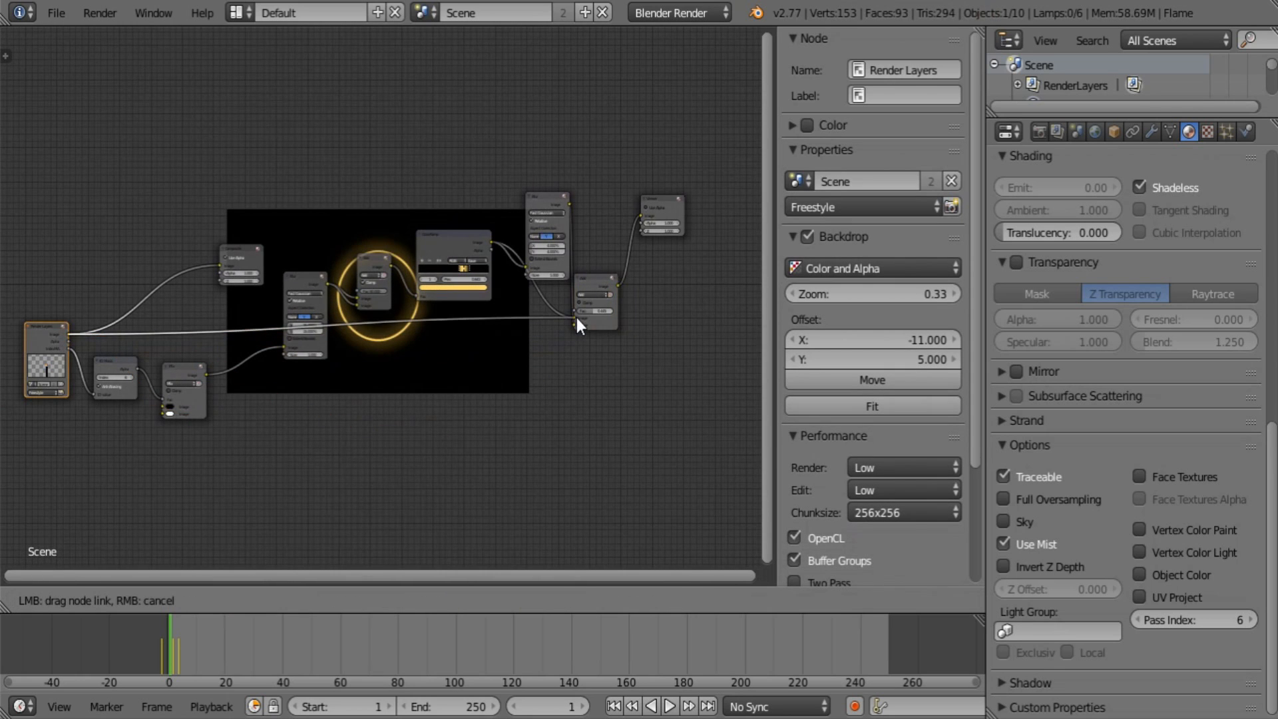
# Rearrange the final Add node and the Viewer node so they sit side by side beyond the Blur node.
pyautogui.moveTo(637, 317); pyautogui.dragTo(360, 374, button='middle')
pyautogui.scroll(6, 350, 402)
pyautogui.moveTo(261, 417); pyautogui.dragTo(391, 393, button='middle')
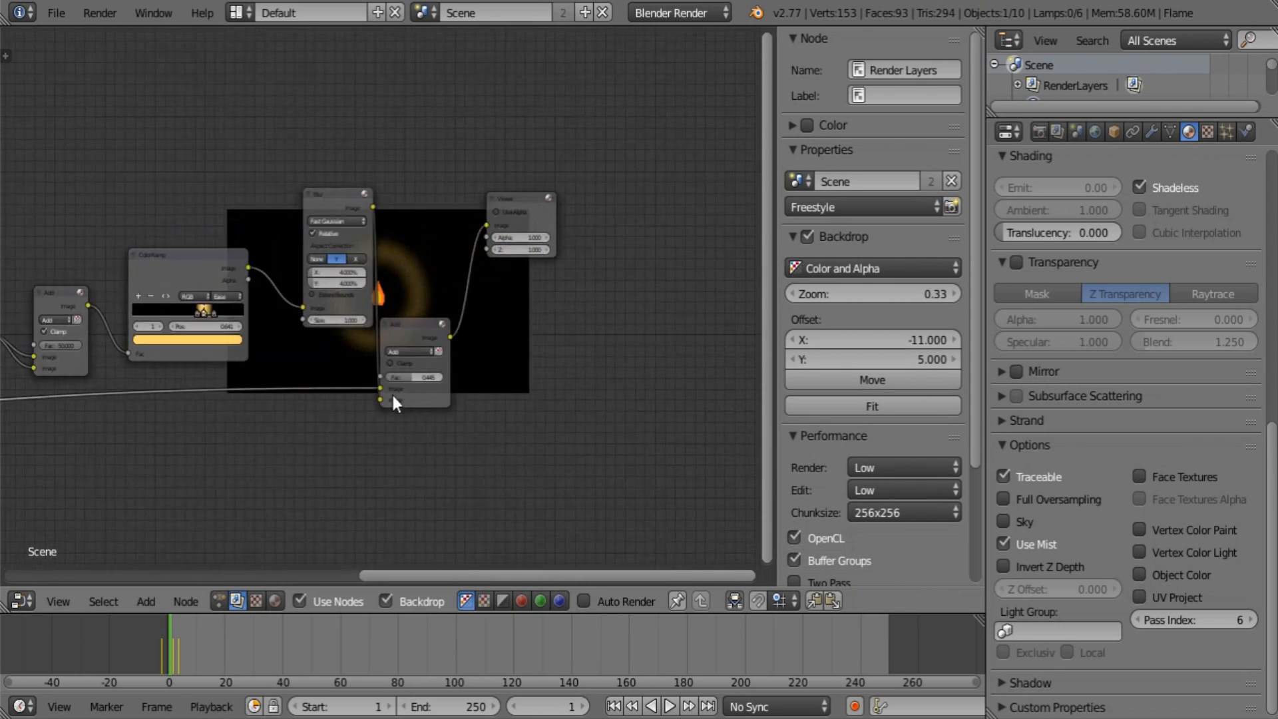
pyautogui.scroll(4, 393, 391)
pyautogui.moveTo(417, 345); pyautogui.dragTo(449, 300)
pyautogui.moveTo(385, 339); pyautogui.dragTo(203, 451, button='middle')
pyautogui.scroll(3, 213, 442)
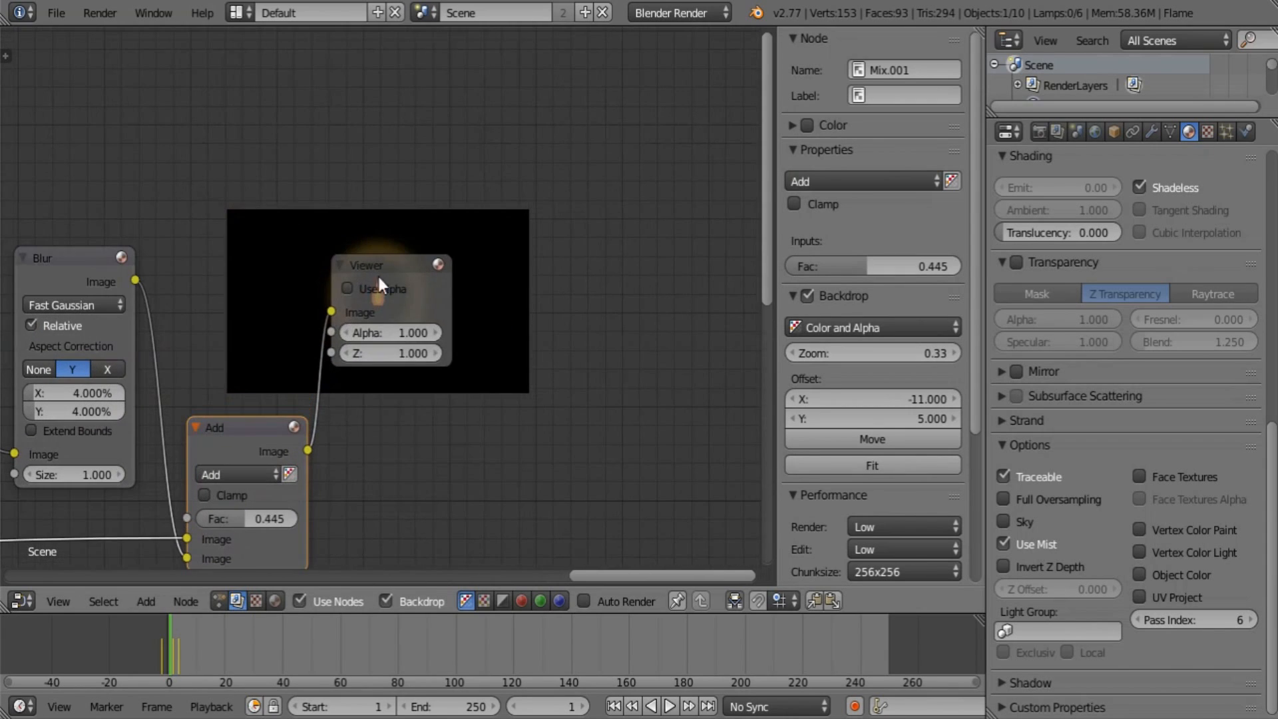
pyautogui.moveTo(397, 264); pyautogui.dragTo(549, 350)
pyautogui.moveTo(243, 453); pyautogui.dragTo(306, 354)
pyautogui.scroll(1, 298, 441)
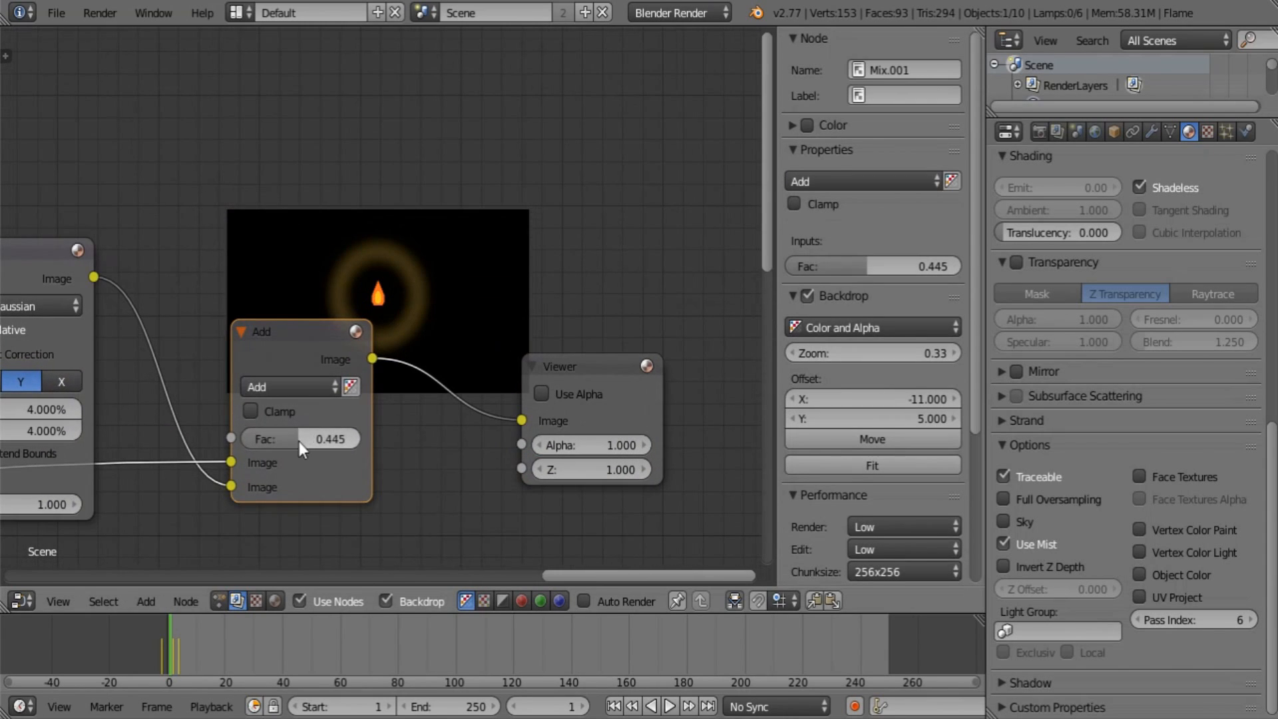
# Test the final Add node's factor at 1, 5, 4 and 3, and settle on 2.
pyautogui.write('1')
pyautogui.press('Return')
pyautogui.click(297, 440)
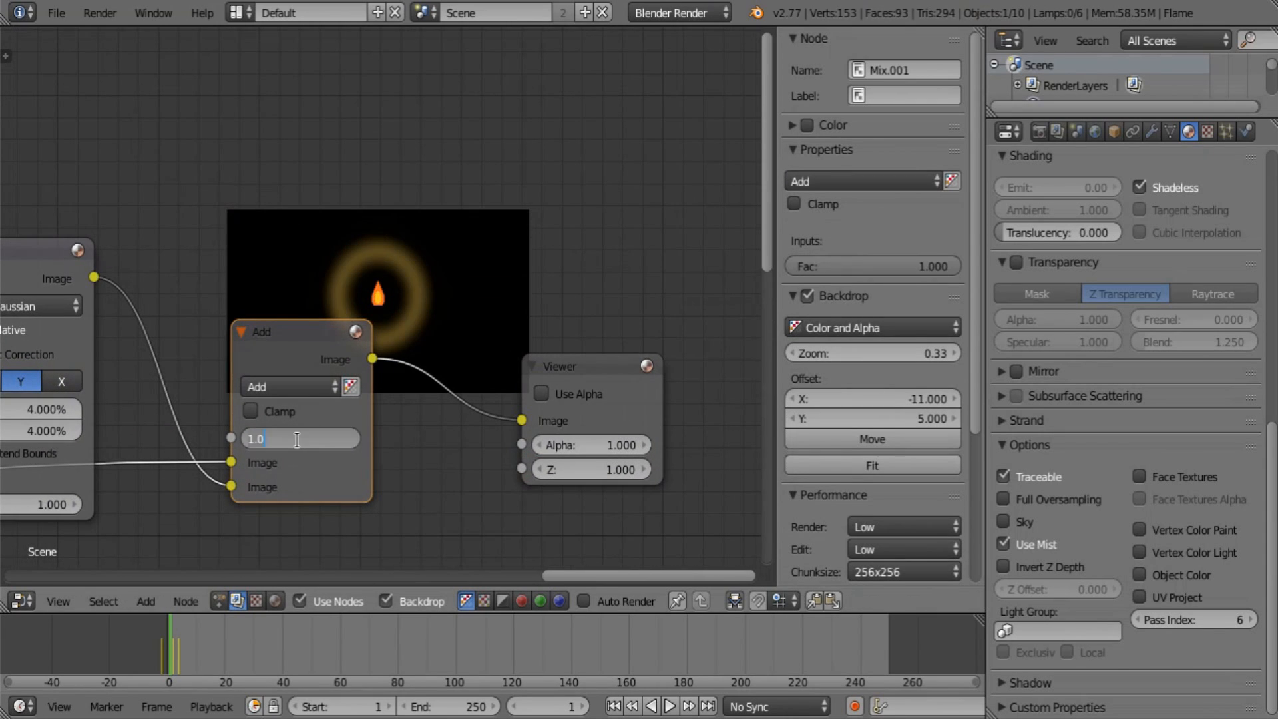
pyautogui.write('5')
pyautogui.press('Return')
pyautogui.click(298, 441)
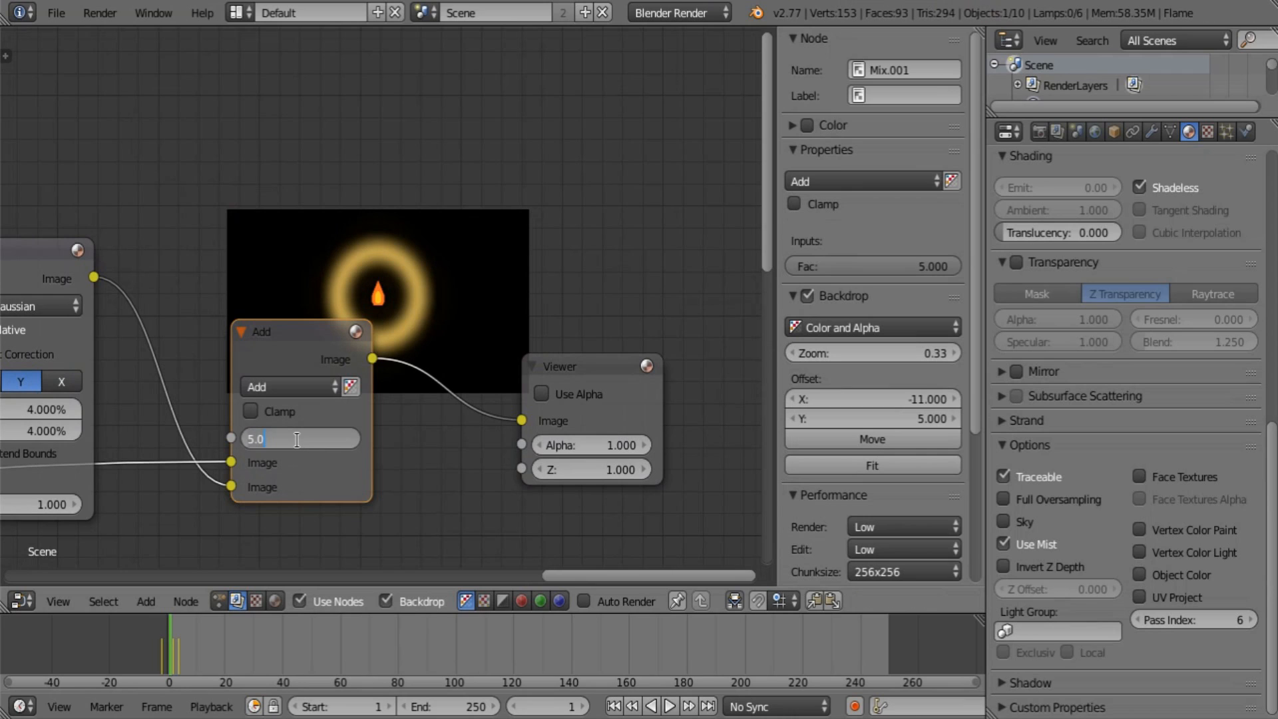
pyautogui.write('4')
pyautogui.press('Return')
pyautogui.click(298, 441)
pyautogui.write('3')
pyautogui.press('Return')
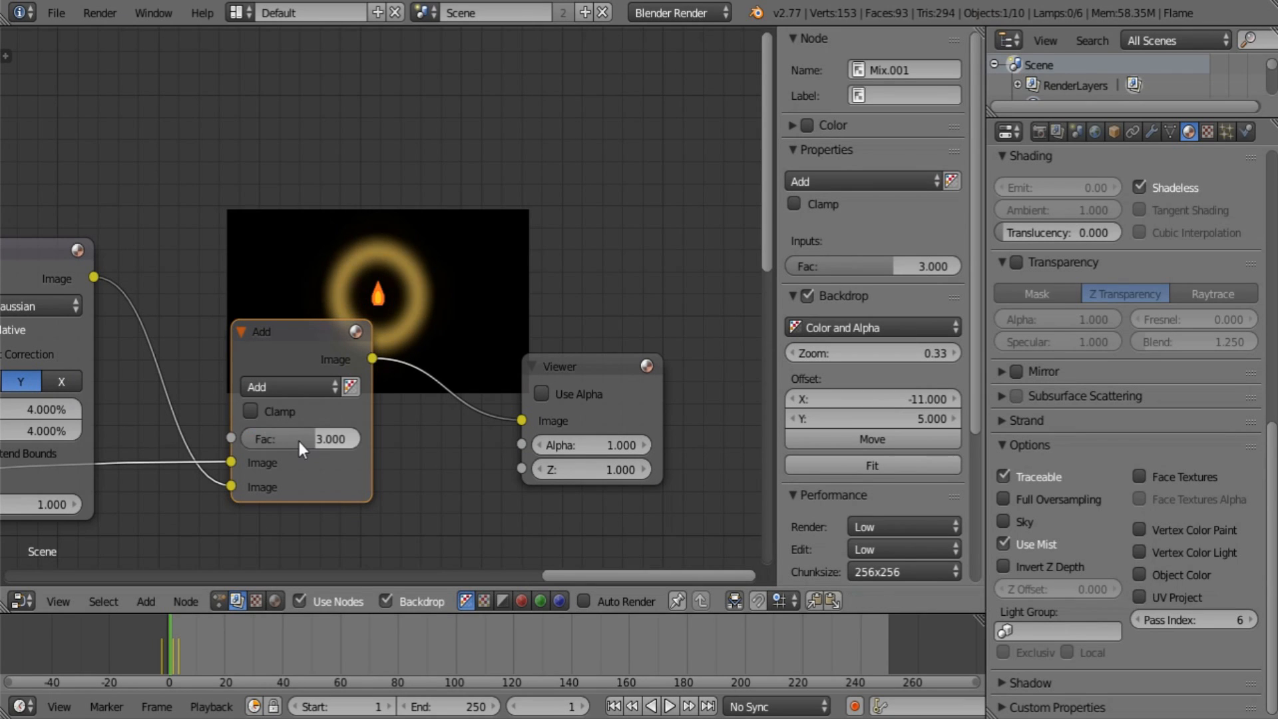
pyautogui.click(298, 442)
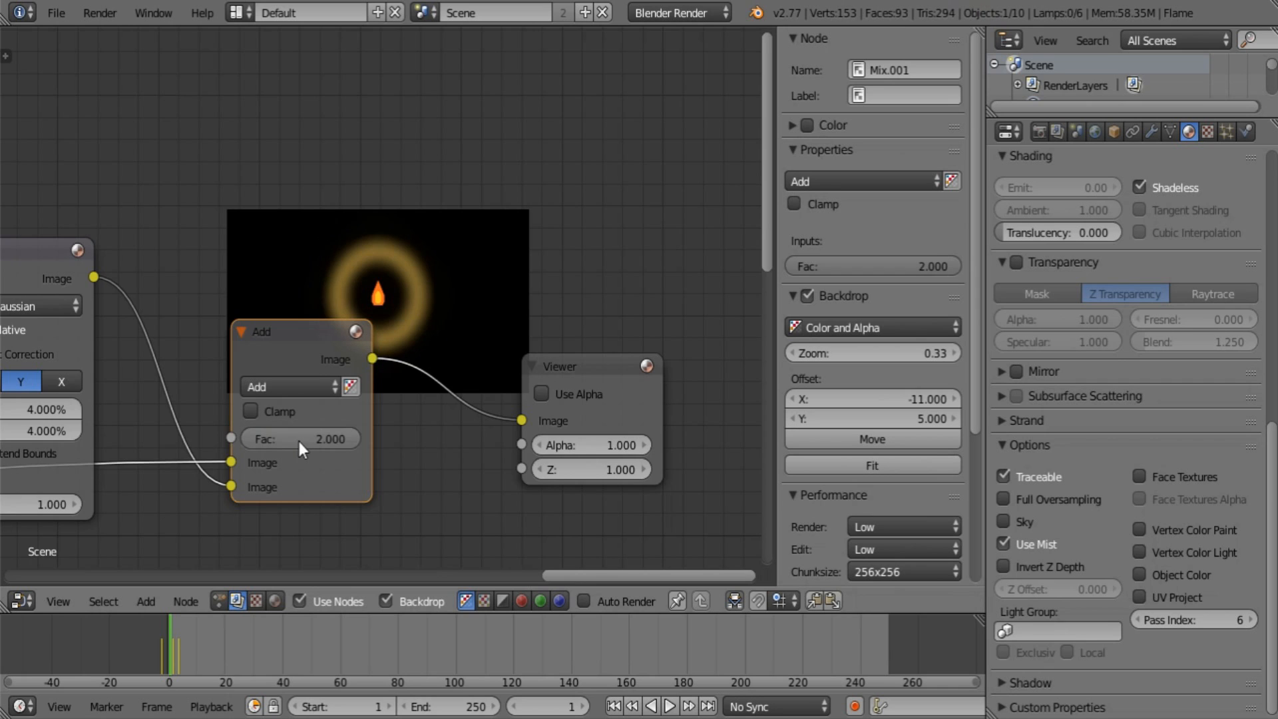
# Move the Viewer farther from the Add node, reposition the Add node, and enable Clamp on it.
pyautogui.moveTo(503, 401); pyautogui.dragTo(418, 430, button='middle')
pyautogui.moveTo(503, 390); pyautogui.dragTo(652, 346)
pyautogui.moveTo(287, 420); pyautogui.dragTo(398, 382, button='middle')
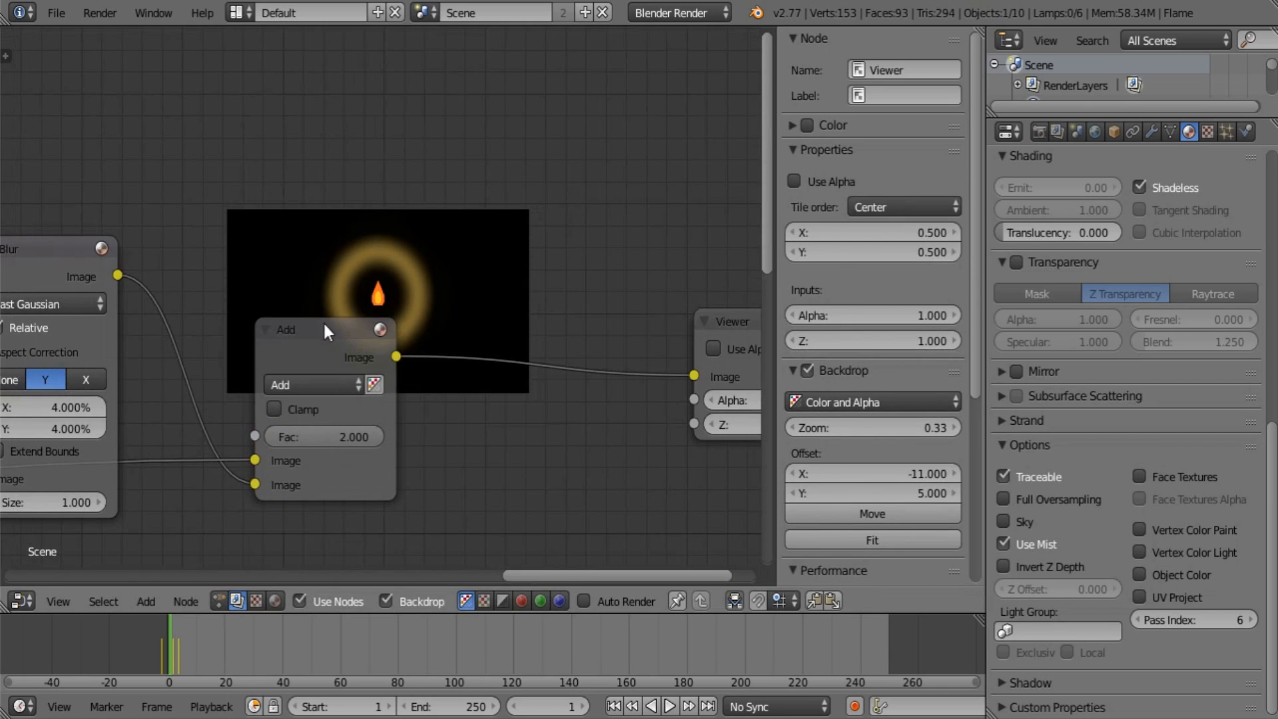
pyautogui.moveTo(322, 320); pyautogui.dragTo(351, 363)
pyautogui.click(308, 445)
# Spread the 4% Blur node and the final Add node apart to make room in the node graph.
pyautogui.moveTo(134, 400); pyautogui.dragTo(283, 376, button='middle')
pyautogui.scroll(-2, 282, 376)
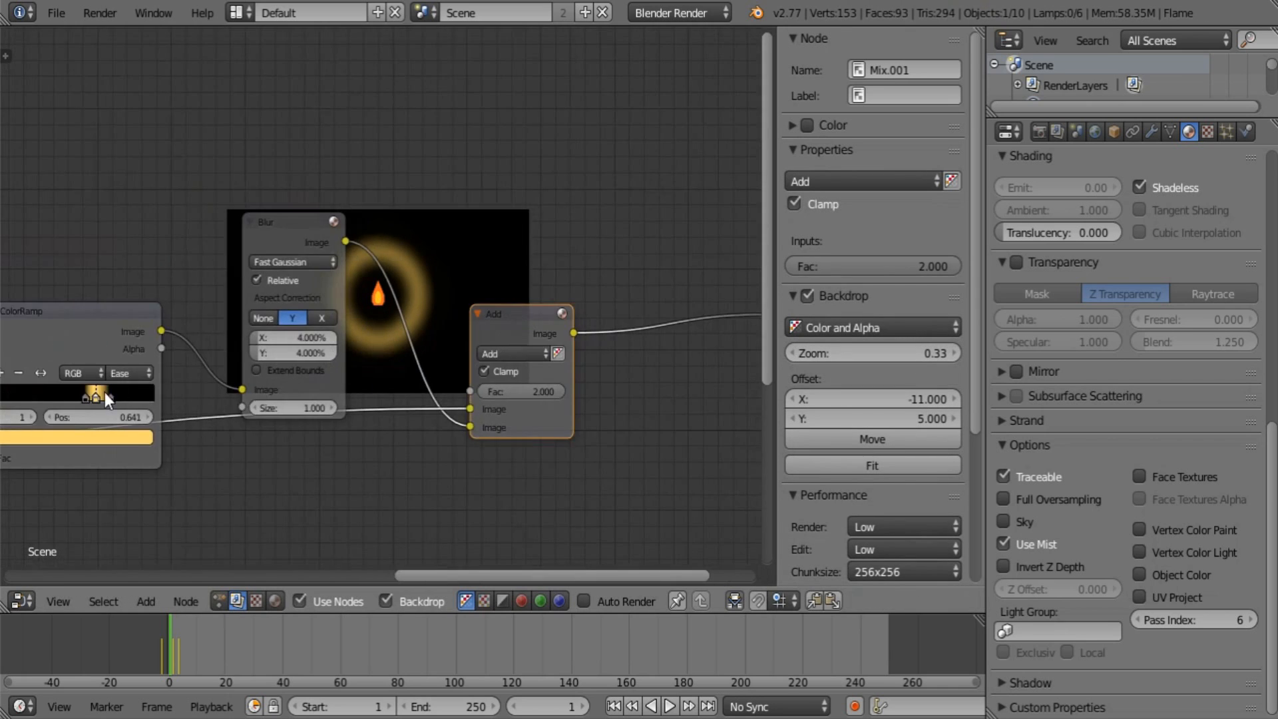
pyautogui.moveTo(171, 317); pyautogui.dragTo(303, 457, button='middle')
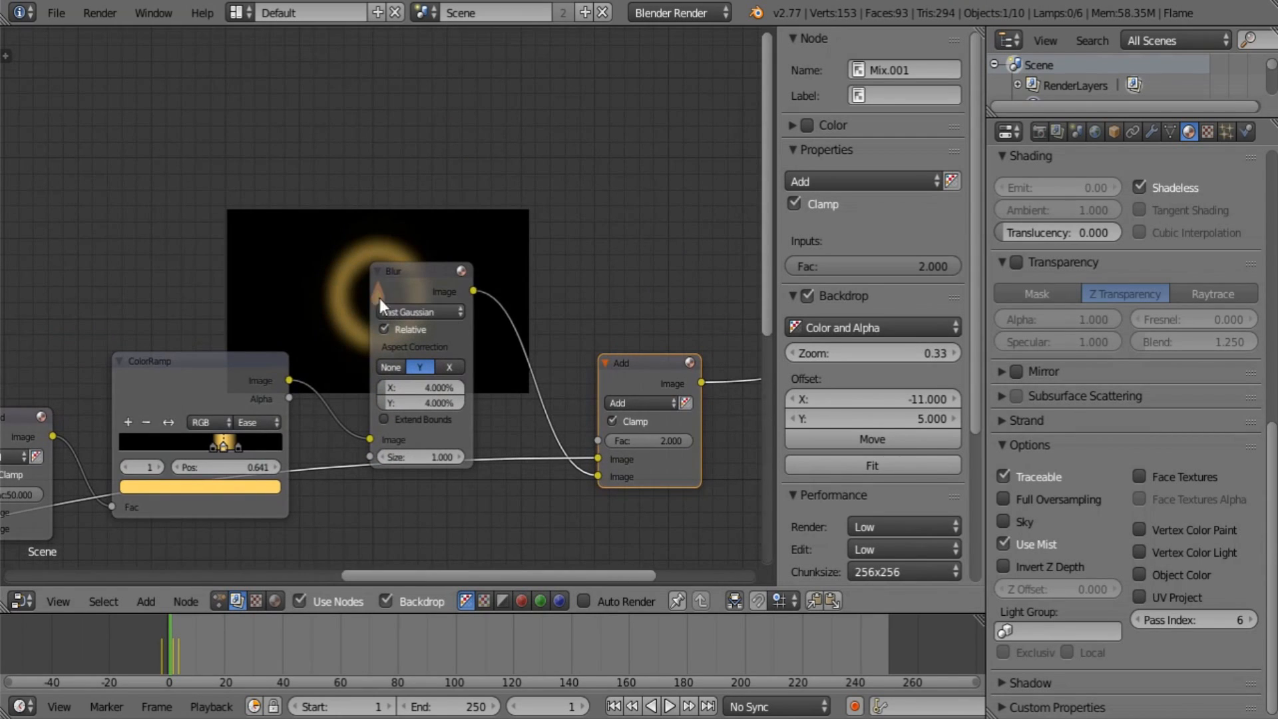
pyautogui.moveTo(408, 299); pyautogui.dragTo(361, 309, button='middle')
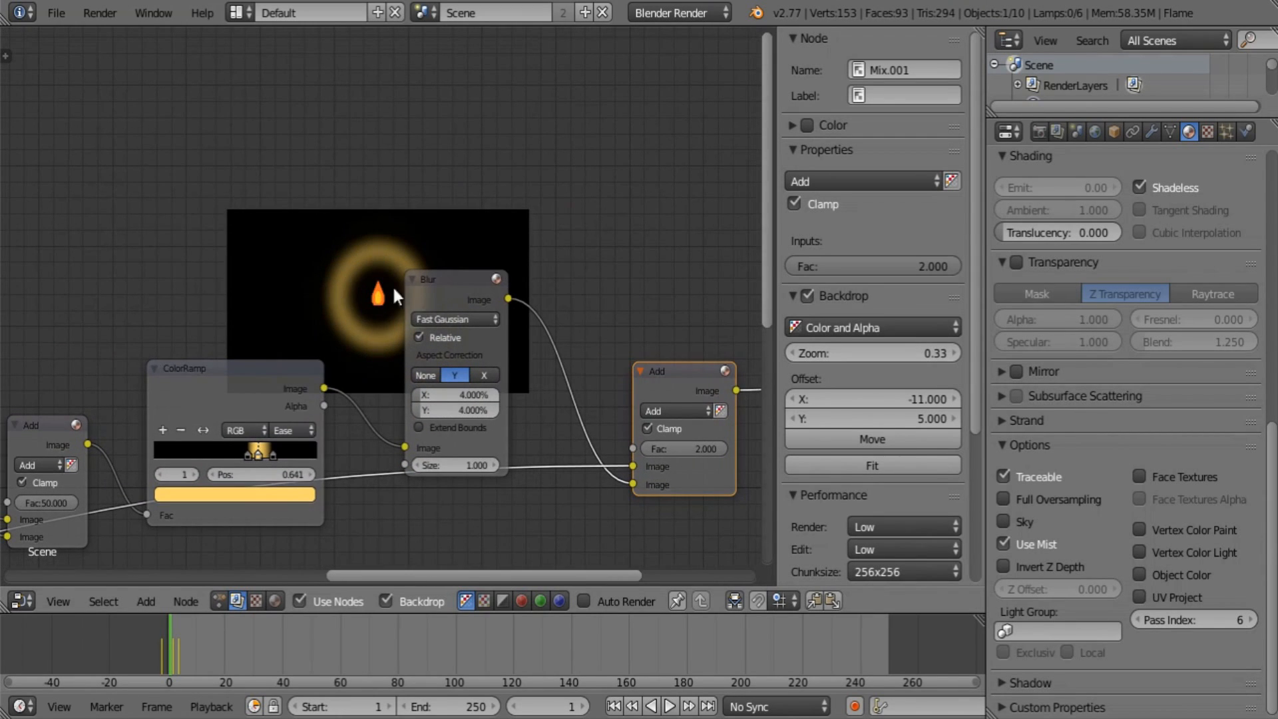
pyautogui.click(453, 293)
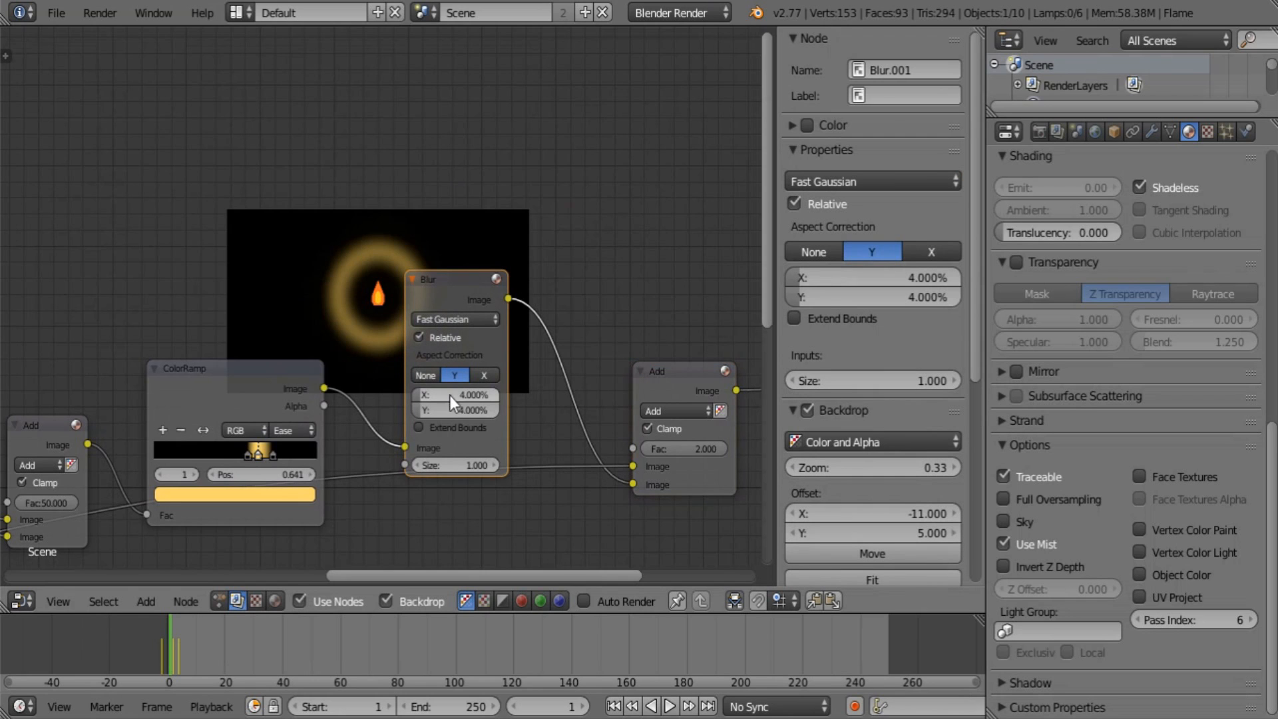
pyautogui.moveTo(462, 356); pyautogui.dragTo(521, 190, button='middle')
pyautogui.moveTo(515, 127); pyautogui.dragTo(504, 75)
pyautogui.moveTo(535, 289); pyautogui.dragTo(466, 336, button='middle')
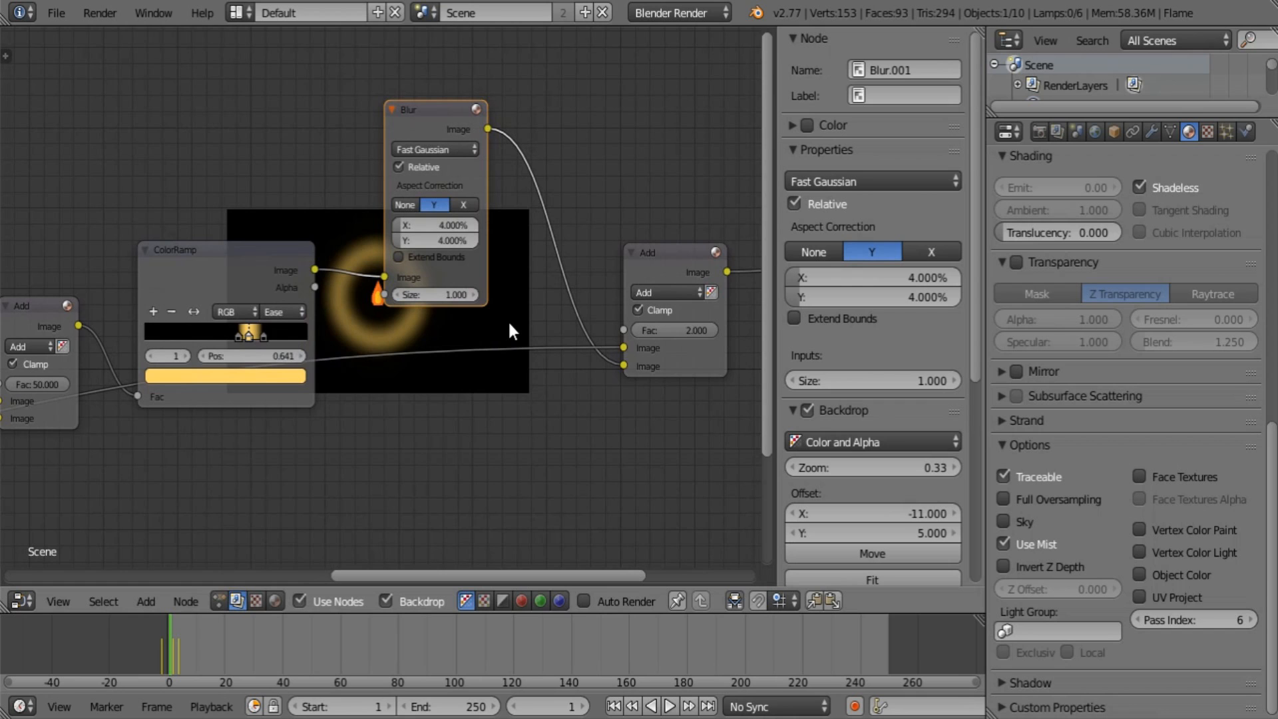
pyautogui.moveTo(565, 378); pyautogui.dragTo(485, 485, button='middle')
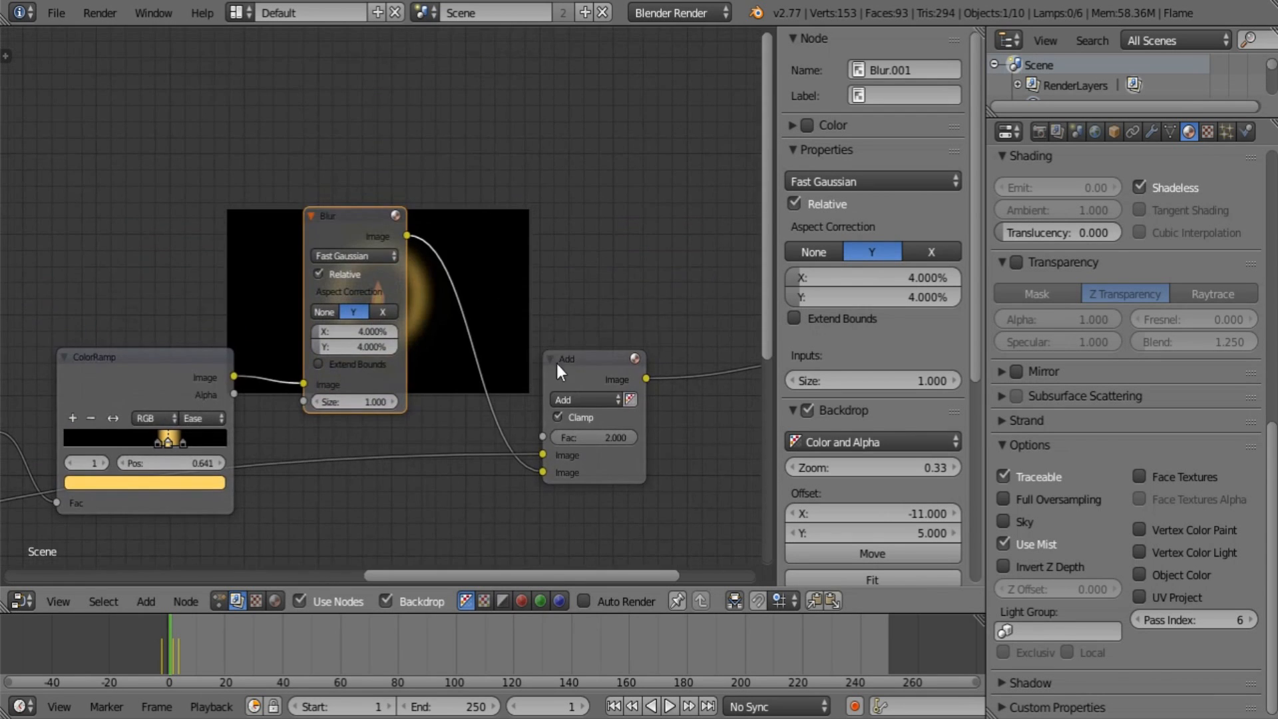
pyautogui.moveTo(571, 359); pyautogui.dragTo(636, 340)
pyautogui.moveTo(368, 396); pyautogui.dragTo(500, 406, button='middle')
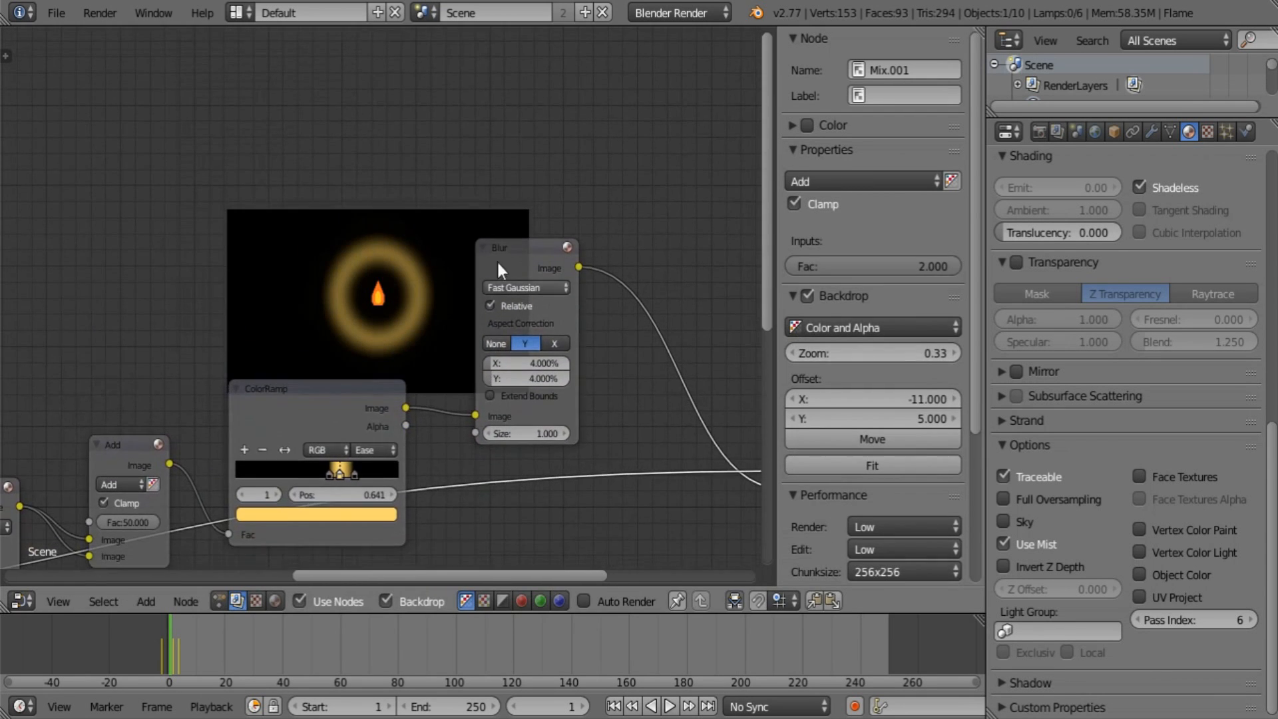
# Duplicate the 4% Blur node and place the copy below the glow ring's Add and ColorRamp nodes.
pyautogui.click(514, 265)
pyautogui.hotkey('shift', 'd')
pyautogui.click(545, 543)
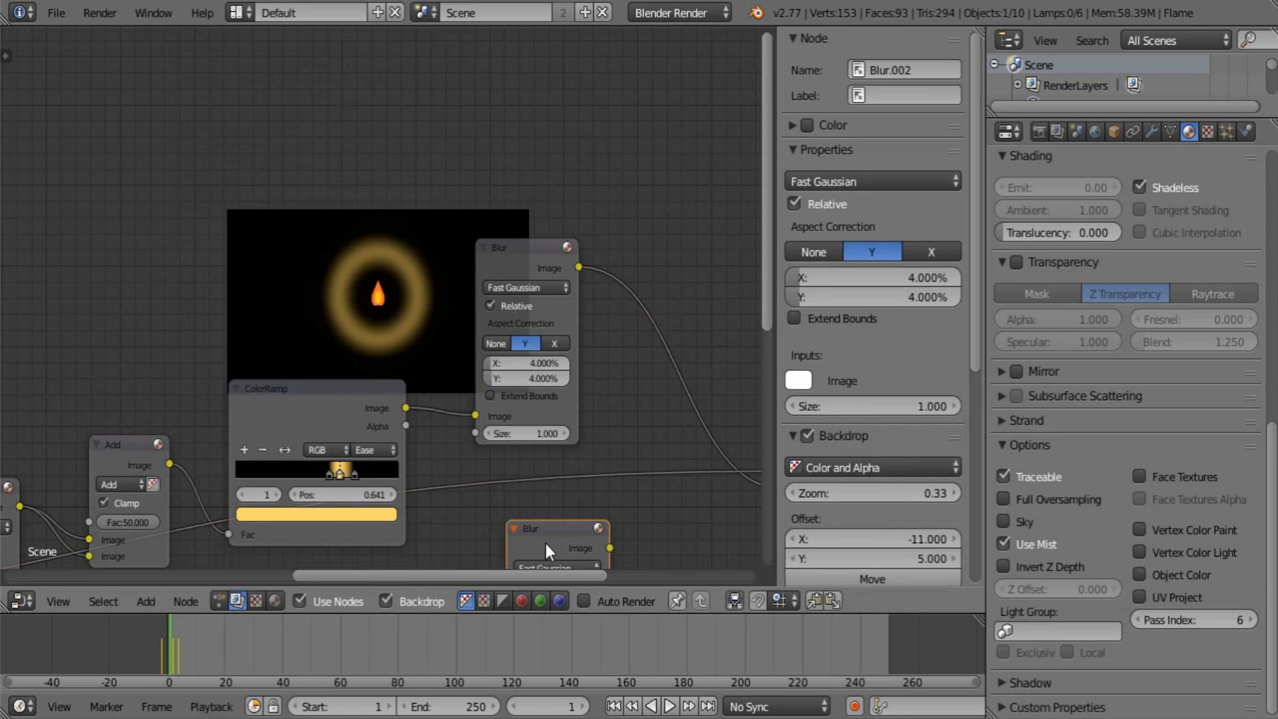
pyautogui.moveTo(541, 493); pyautogui.dragTo(570, 229, button='middle')
pyautogui.moveTo(508, 331); pyautogui.dragTo(631, 279, button='middle')
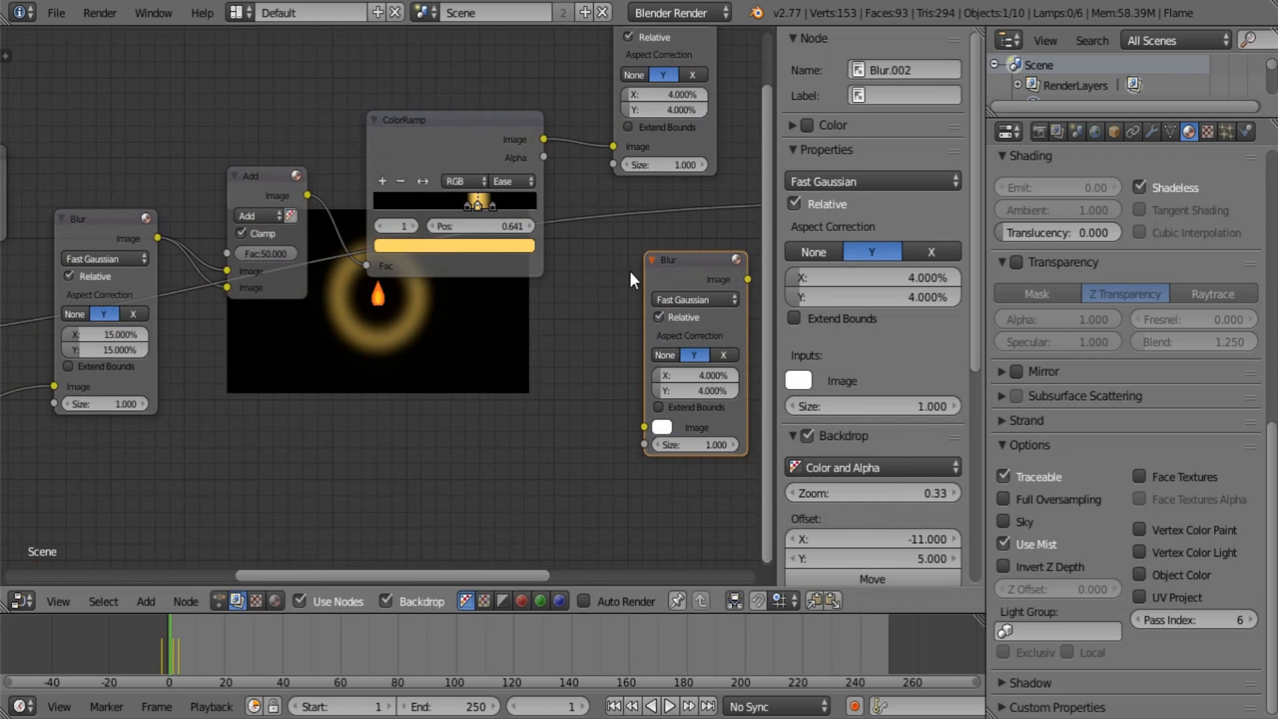
pyautogui.moveTo(668, 269); pyautogui.dragTo(374, 388)
pyautogui.moveTo(374, 388); pyautogui.dragTo(502, 333, button='middle')
pyautogui.scroll(-2, 502, 333)
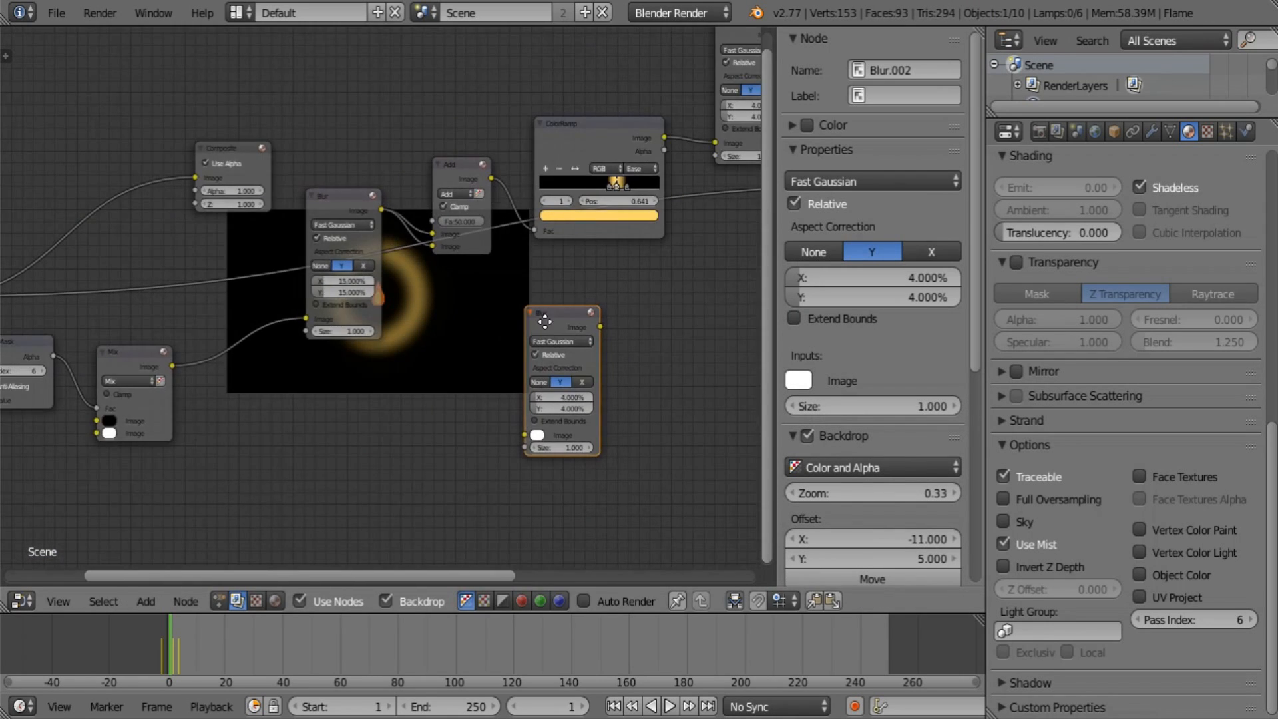
# Duplicate the Mix node fed by the ID Mask and place the copy below the original.
pyautogui.moveTo(317, 394); pyautogui.dragTo(126, 351, button='middle')
pyautogui.click(212, 342)
pyautogui.hotkey('shift', 'd')
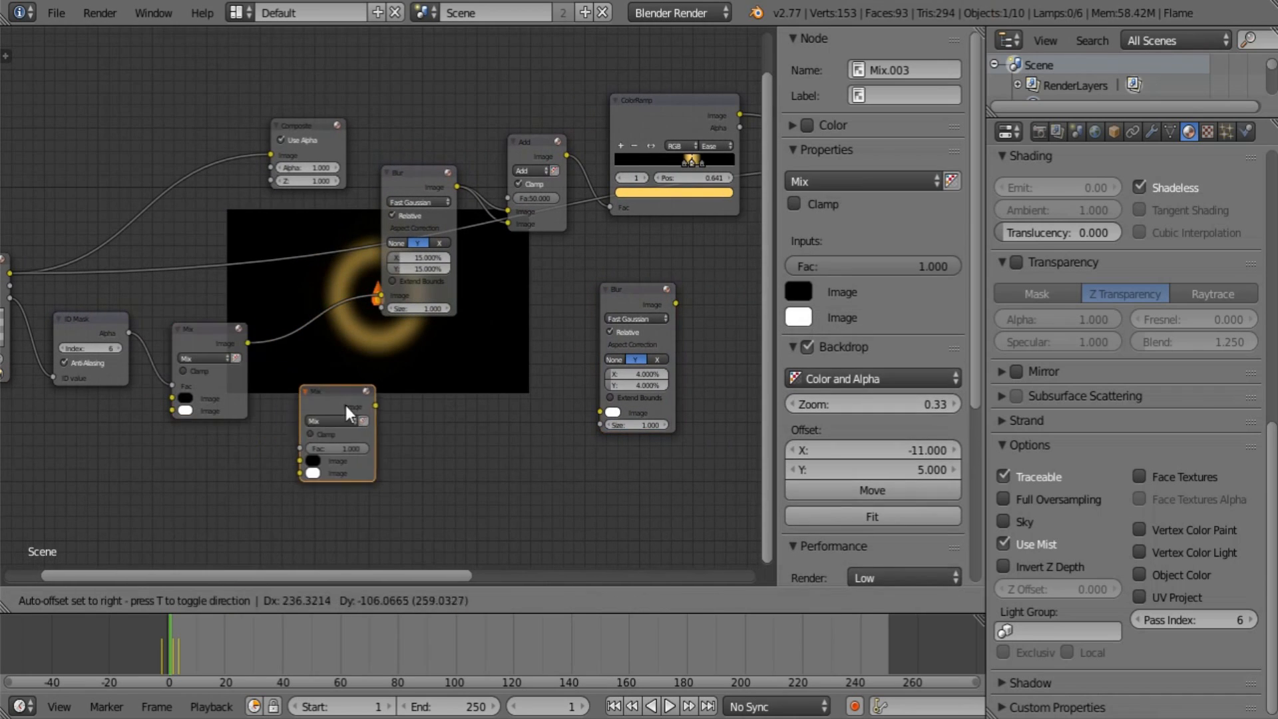
pyautogui.click(345, 405)
# Connect the ID Mask's Alpha to the duplicated Mix node's Fac and the Render Layers Image to its second Image input.
pyautogui.moveTo(128, 333); pyautogui.dragTo(306, 450)
pyautogui.moveTo(41, 296); pyautogui.dragTo(98, 301, button='middle')
pyautogui.moveTo(119, 328); pyautogui.dragTo(363, 480)
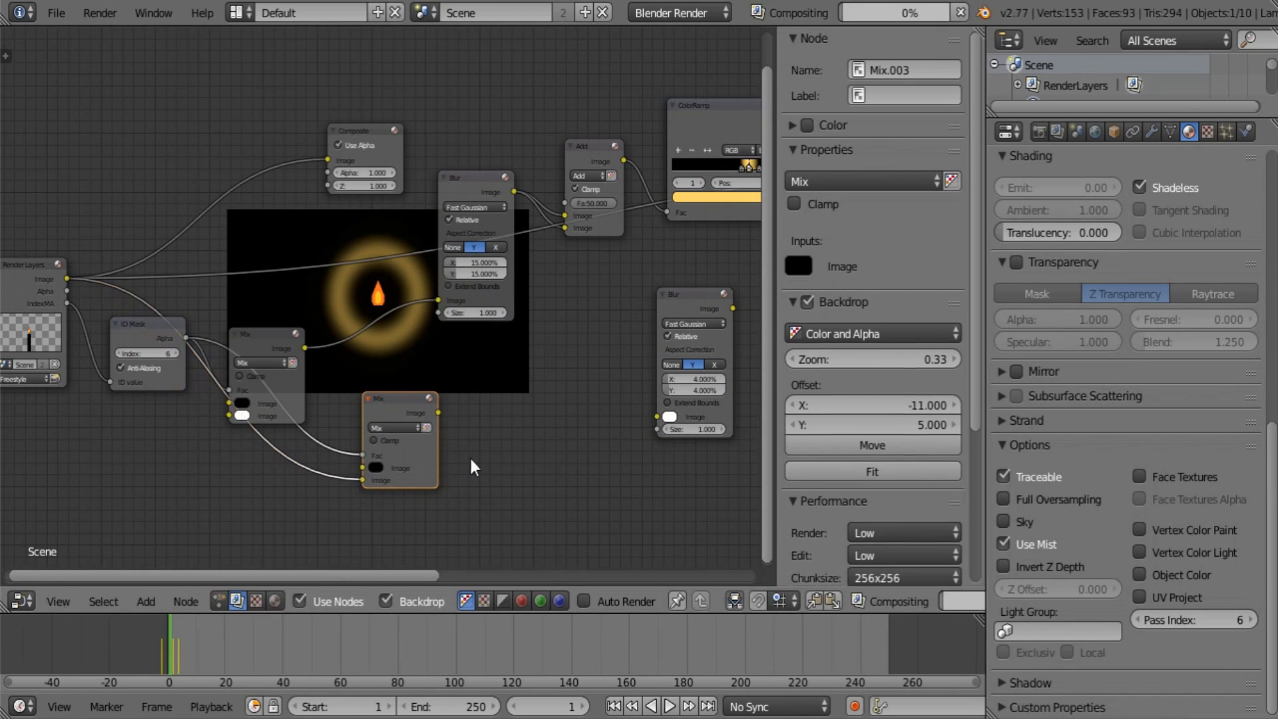
# Connect the duplicated Mix node's output to the Image input of the duplicated Blur node.
pyautogui.scroll(1, 469, 456)
pyautogui.moveTo(469, 455); pyautogui.dragTo(189, 439, button='middle')
pyautogui.moveTo(184, 444); pyautogui.dragTo(460, 450)
pyautogui.scroll(1, 574, 459)
pyautogui.moveTo(573, 459); pyautogui.dragTo(493, 454, button='middle')
# Add a Viewer node for the duplicated Blur's output and turn off its Use Alpha option.
pyautogui.hotkey('shift', 'a')
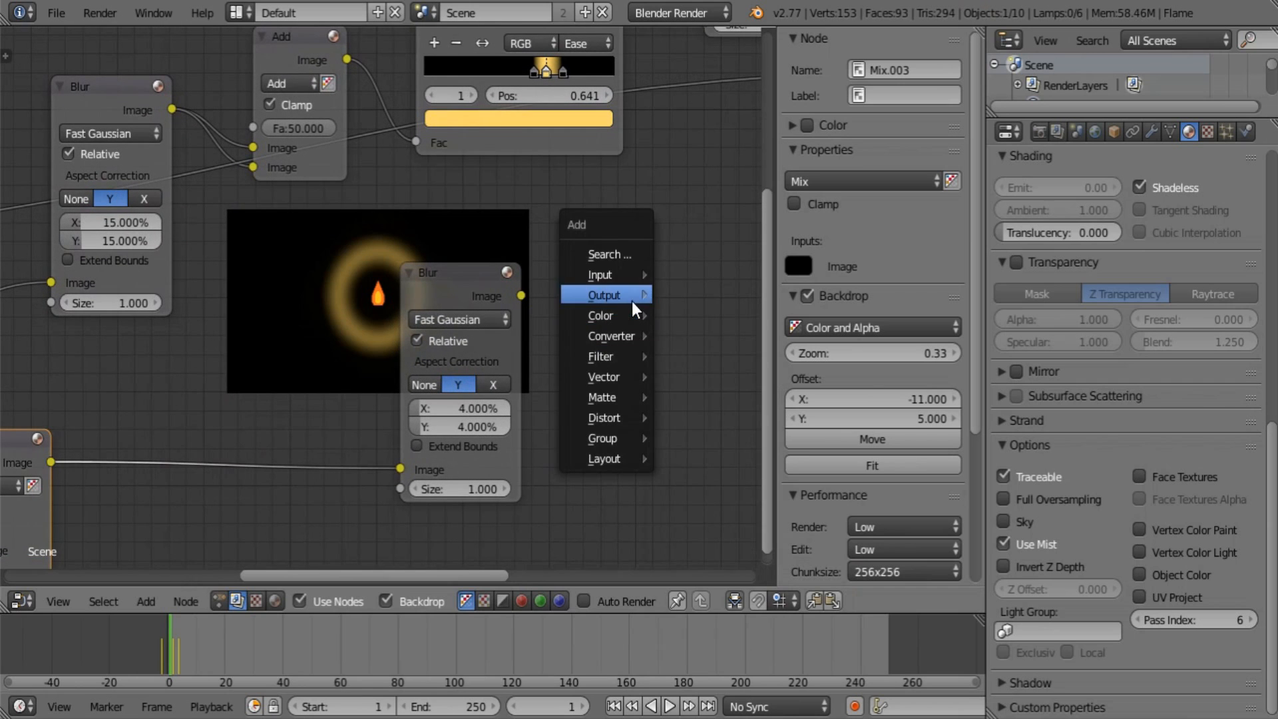
pyautogui.moveTo(629, 292)
pyautogui.click(696, 314)
pyautogui.moveTo(521, 295); pyautogui.dragTo(626, 320)
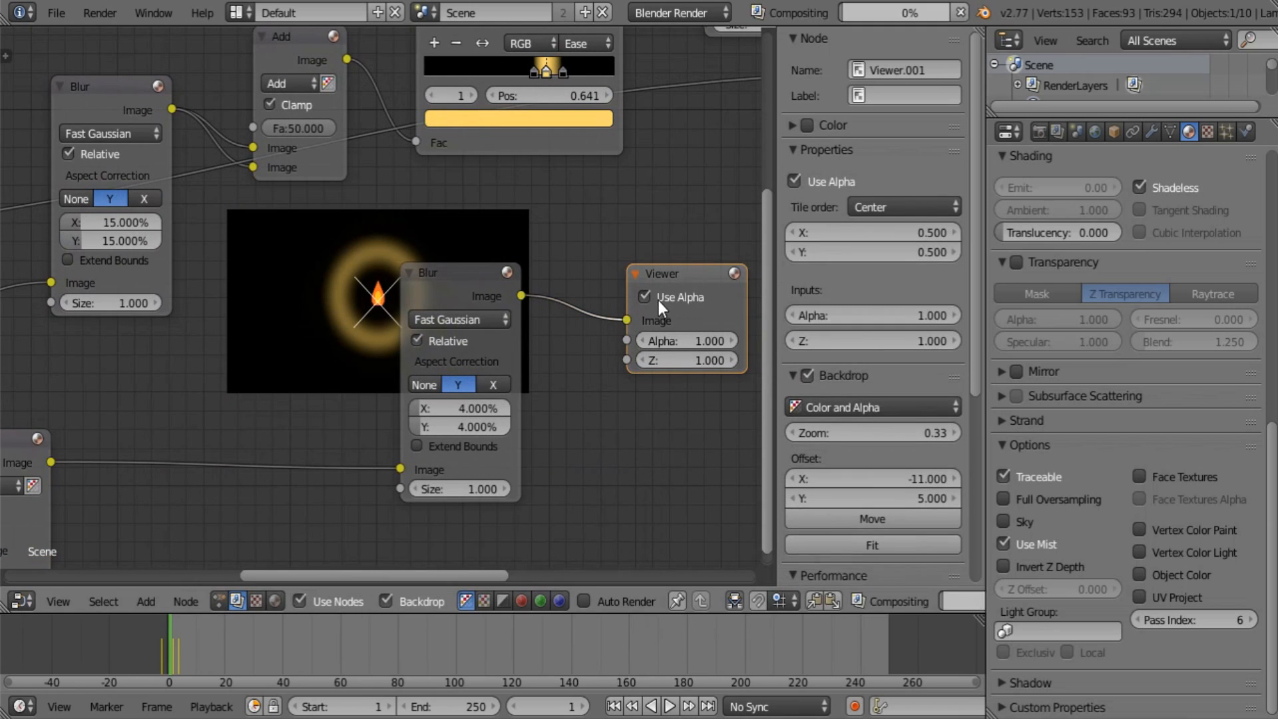
pyautogui.click(645, 297)
# Set the duplicated Blur node's X size to 20% and Y size to 0%.
pyautogui.moveTo(481, 399); pyautogui.dragTo(530, 334, button='middle')
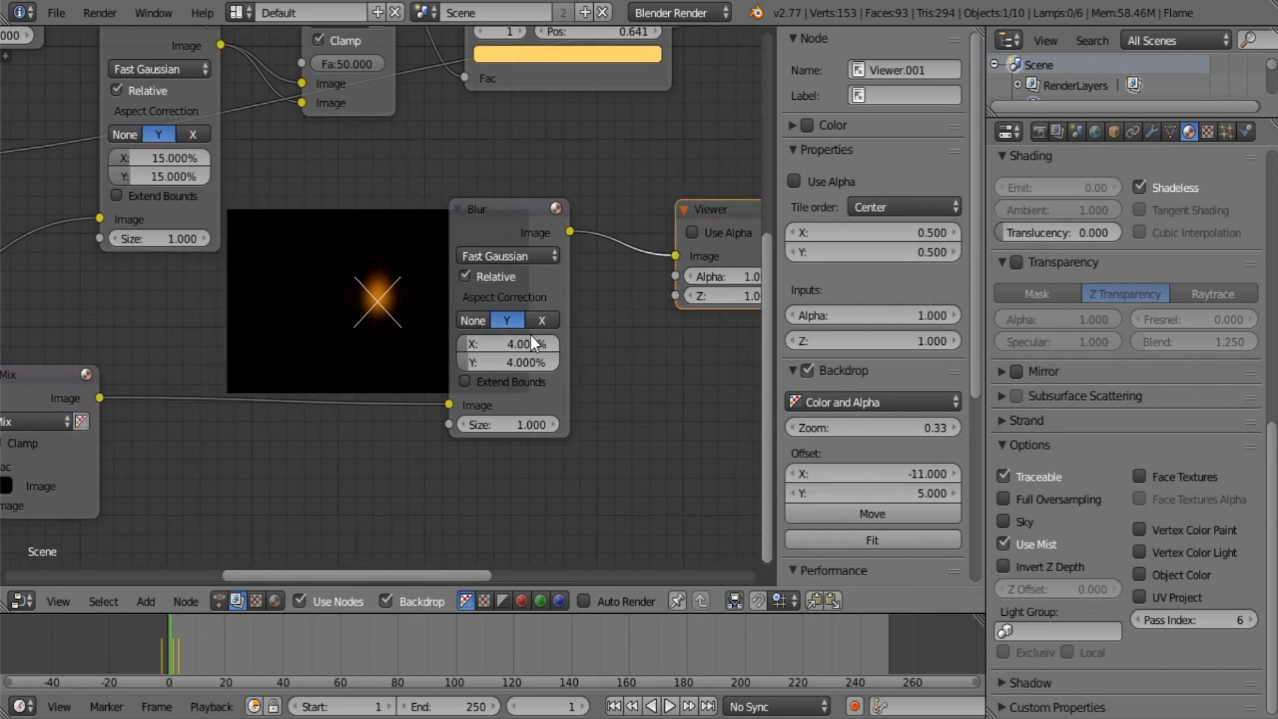
pyautogui.click(512, 345)
pyautogui.write('20')
pyautogui.press('Return')
pyautogui.click(513, 357)
pyautogui.write('0')
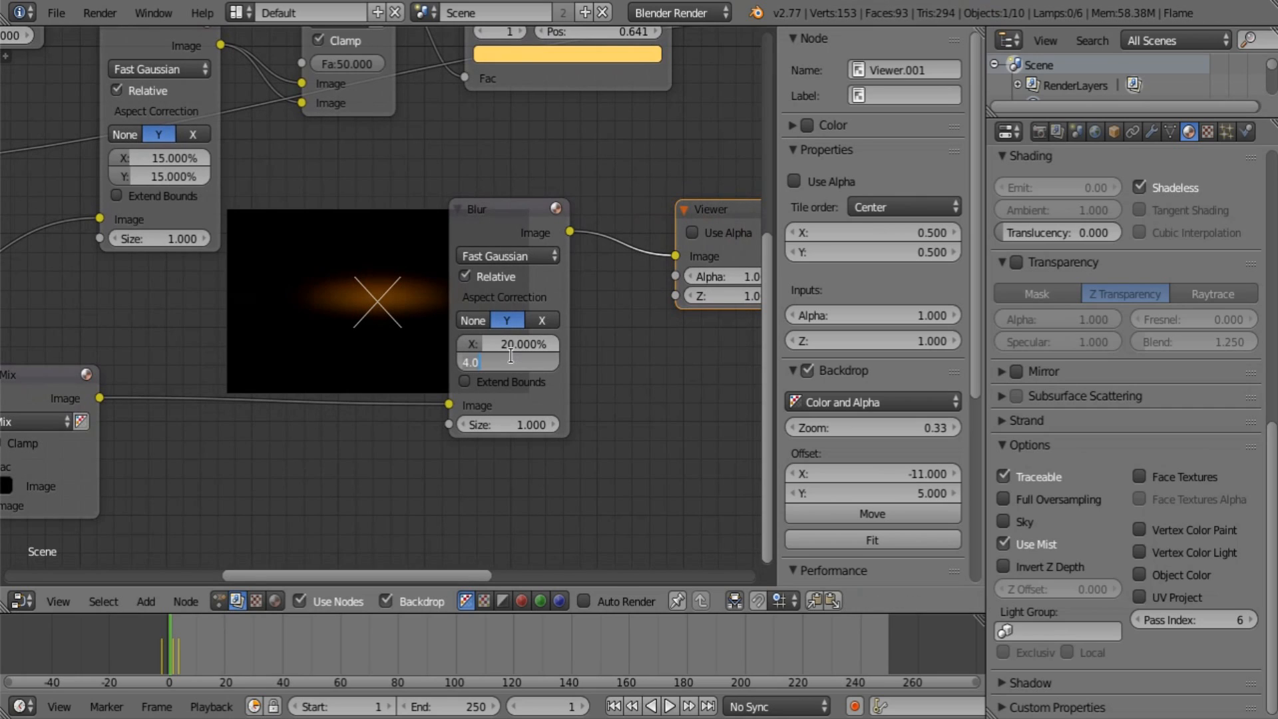
pyautogui.press('Return')
# Duplicate the horizontal Blur node and place the copy beneath it.
pyautogui.click(478, 218)
pyautogui.moveTo(478, 217); pyautogui.dragTo(384, 162, button='middle')
pyautogui.hotkey('shift', 'd')
pyautogui.click(339, 441)
# Set the new Blur copy's X size to 0% and Y size to 20%.
pyautogui.moveTo(390, 413); pyautogui.dragTo(442, 262, button='middle')
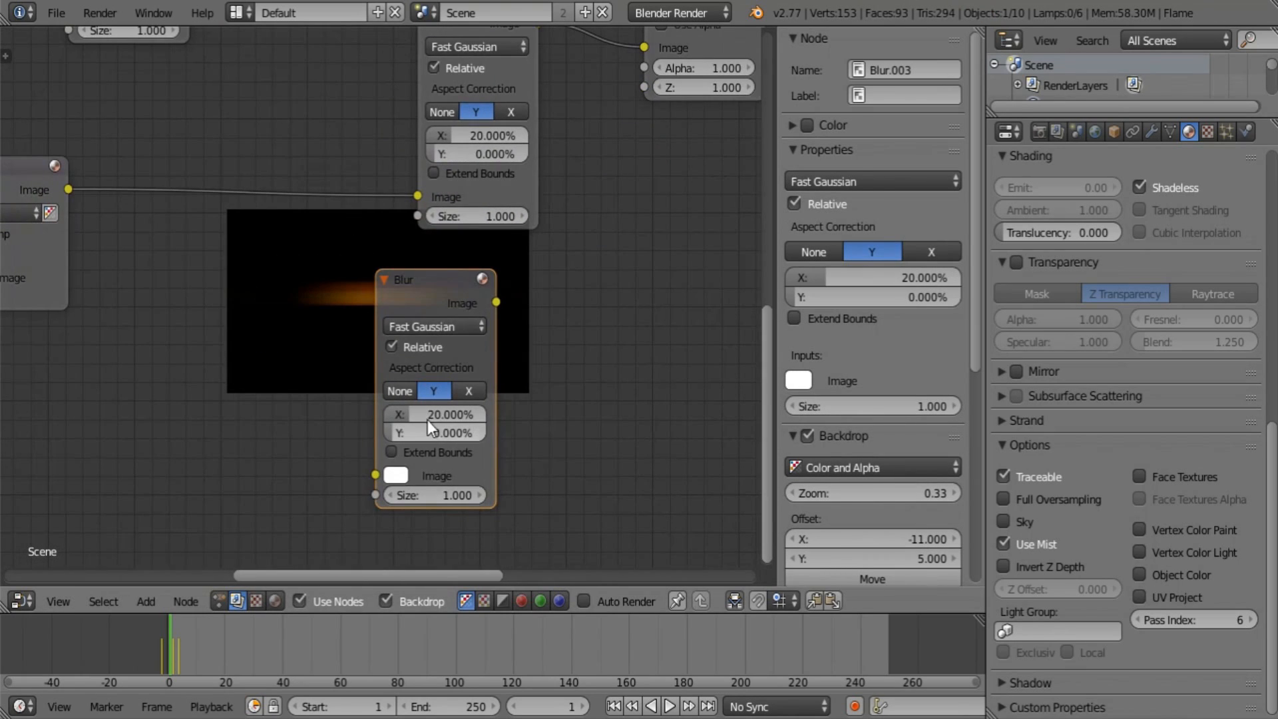
pyautogui.click(428, 416)
pyautogui.write('0')
pyautogui.press('Tab')
pyautogui.write('20')
pyautogui.press('Return')
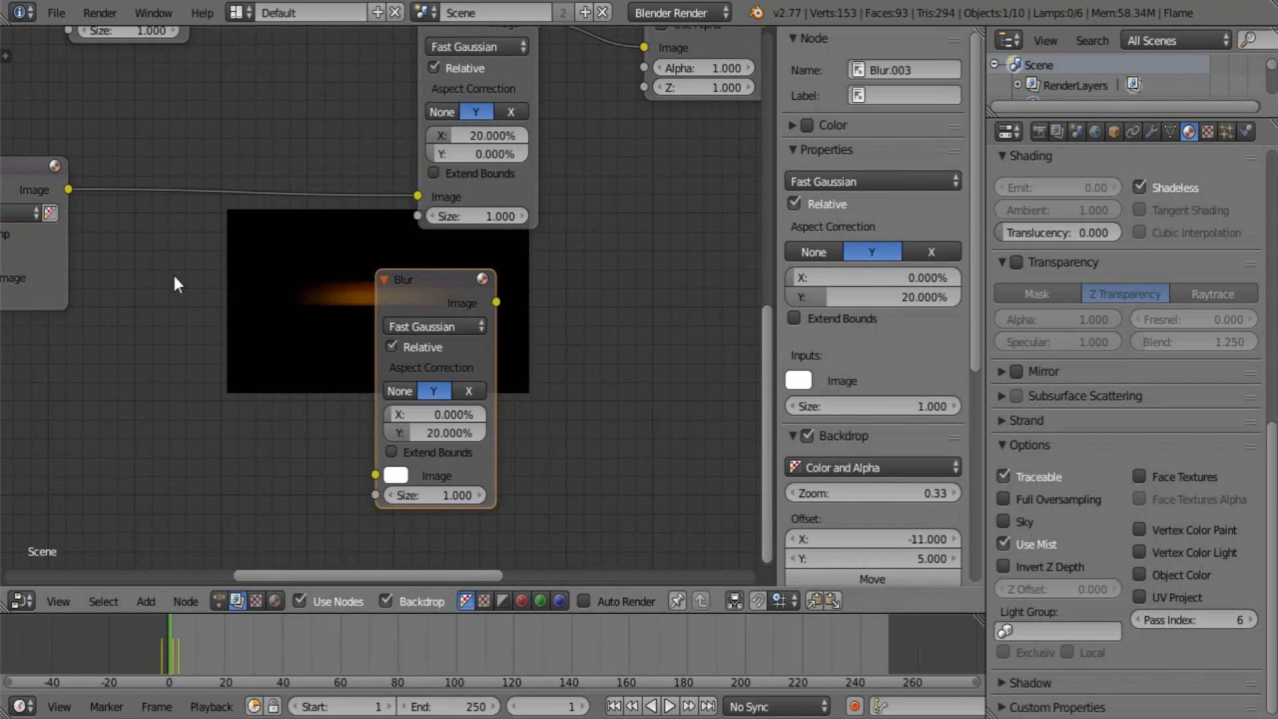
# Connect the duplicated Mix node's output to the vertical Blur's Image input and align that Blur under the horizontal one.
pyautogui.moveTo(68, 190); pyautogui.dragTo(376, 475)
pyautogui.moveTo(477, 342); pyautogui.dragTo(474, 275)
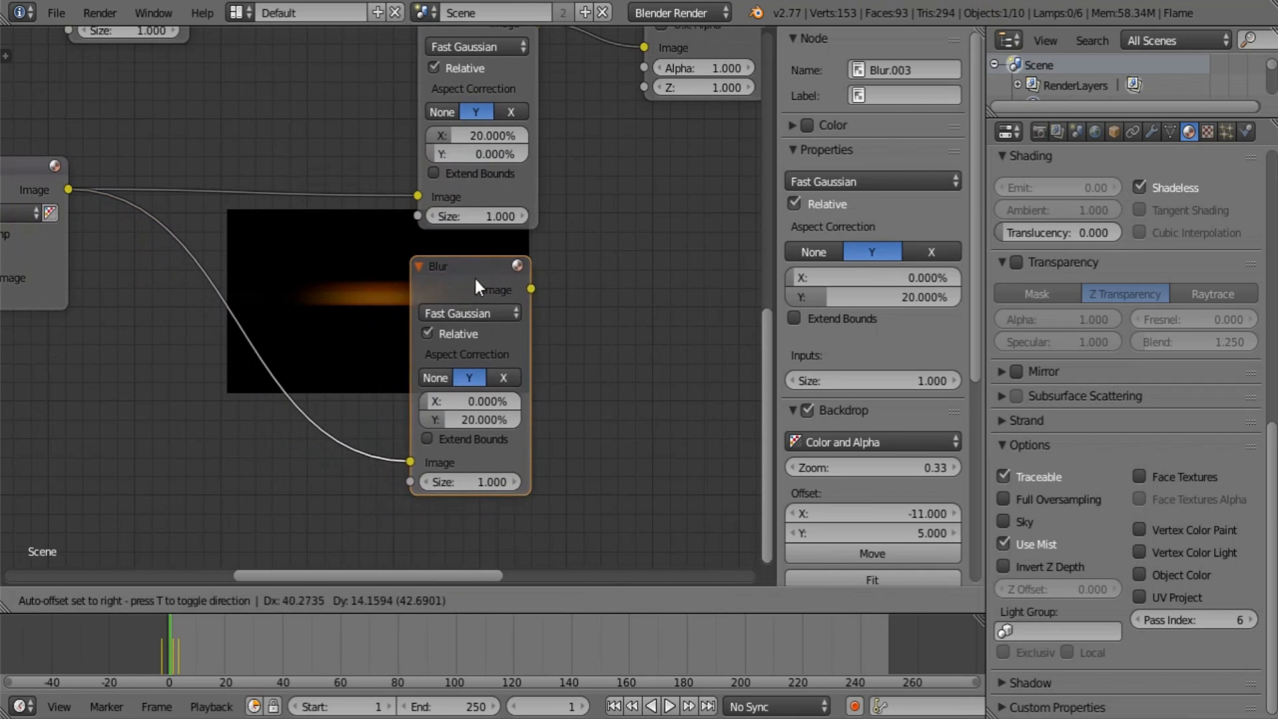
pyautogui.moveTo(474, 275); pyautogui.dragTo(316, 414, button='middle')
pyautogui.hotkey('shift', 'a')
pyautogui.moveTo(401, 334)
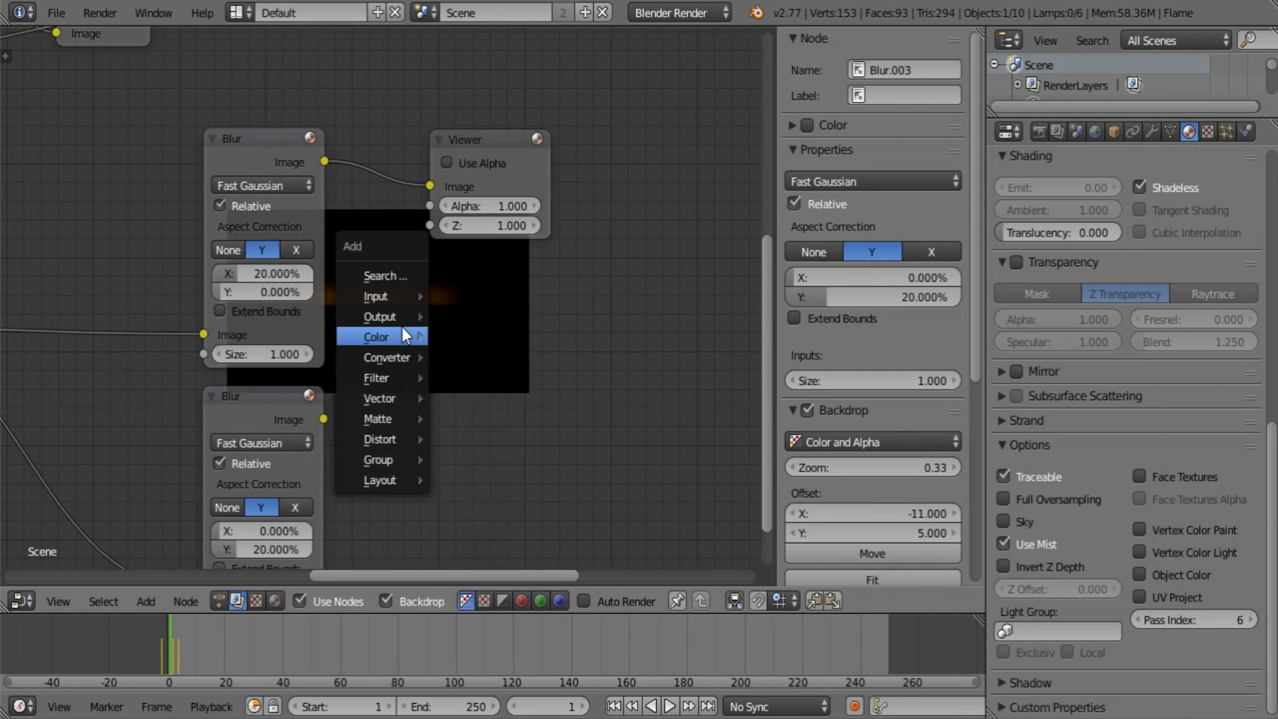
pyautogui.press('Escape')
# Add a Mix node with blend mode Add beside the two streak Blurs and connect the vertical Blur to its second Image input.
pyautogui.hotkey('shift', 'a')
pyautogui.moveTo(396, 365)
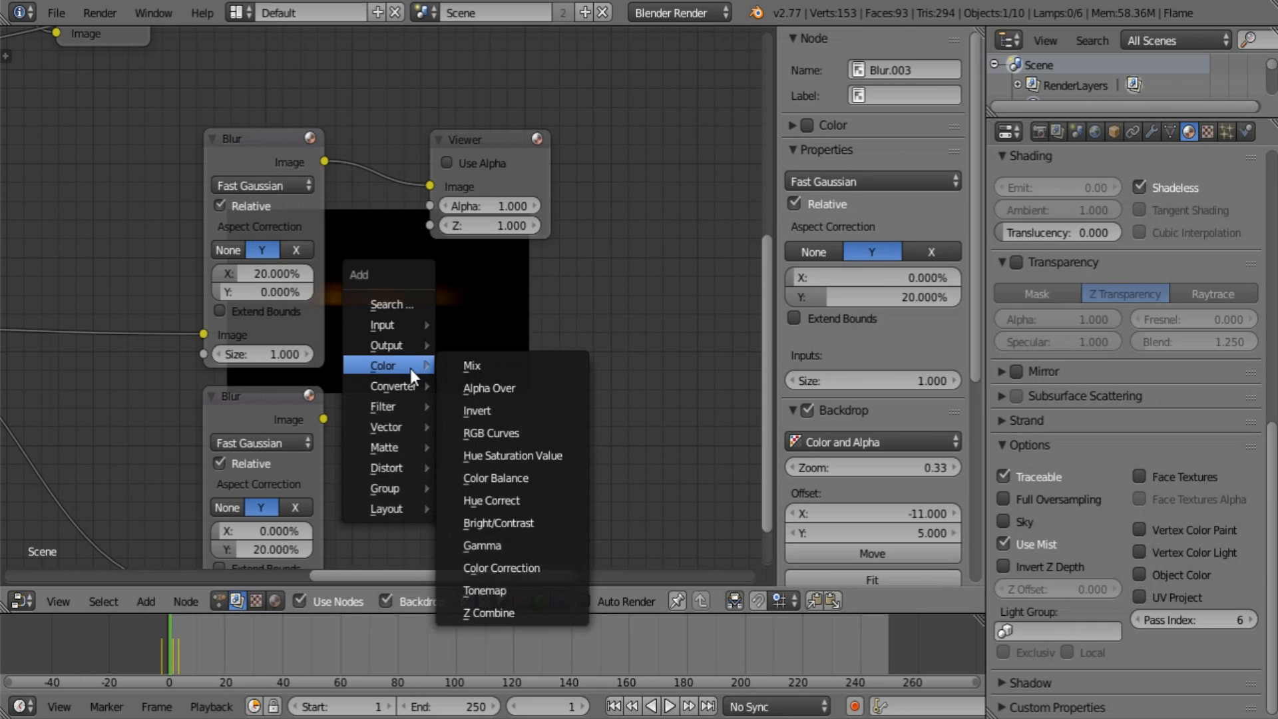
pyautogui.click(478, 369)
pyautogui.click(499, 321)
pyautogui.click(499, 321)
pyautogui.click(501, 365)
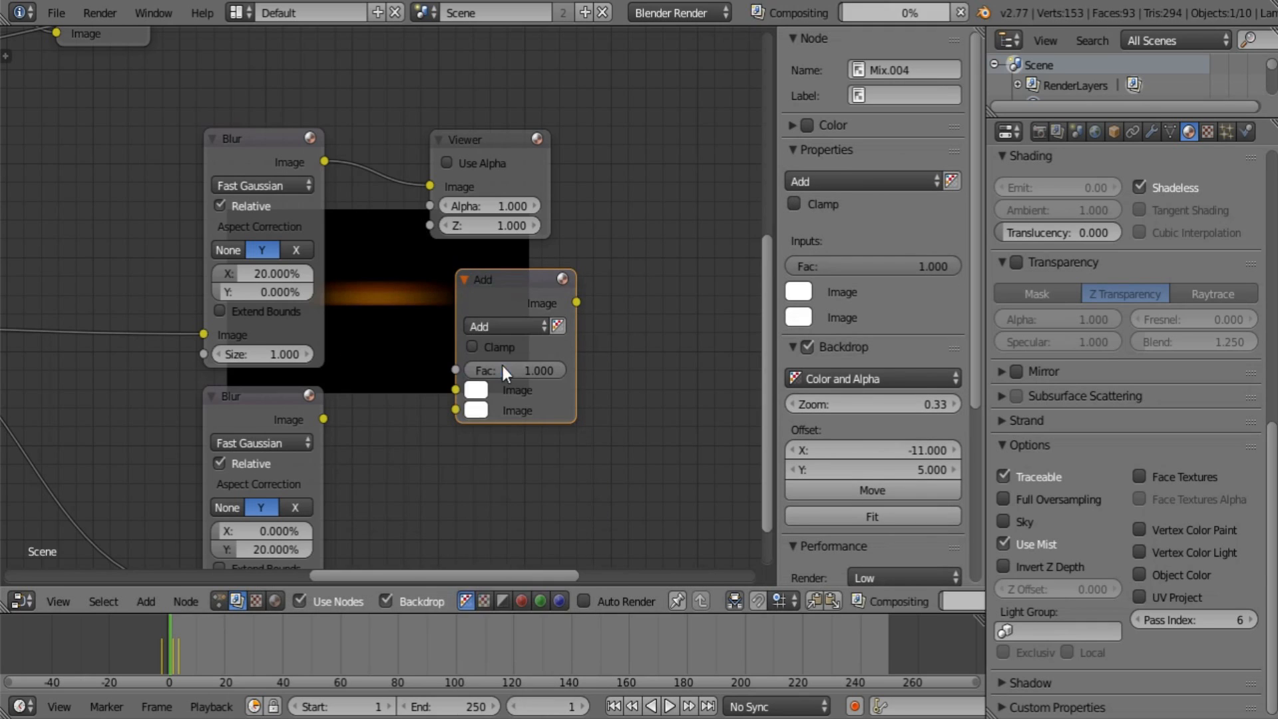
pyautogui.moveTo(323, 418); pyautogui.dragTo(455, 410)
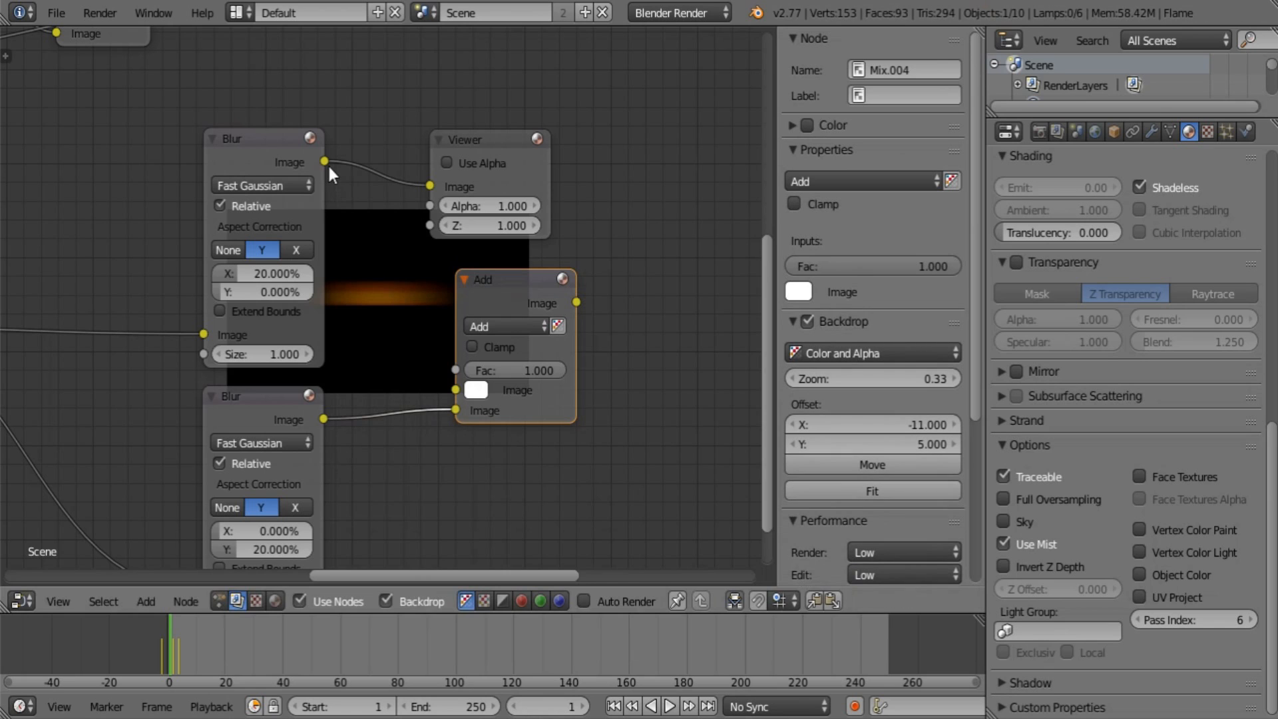
# Connect the horizontal Blur to the Add node's first Image input and feed the Add node's output into a Viewer.
pyautogui.moveTo(324, 161); pyautogui.dragTo(455, 389)
pyautogui.moveTo(576, 301); pyautogui.dragTo(706, 144)
pyautogui.moveTo(497, 287); pyautogui.dragTo(413, 297, button='middle')
pyautogui.moveTo(399, 293); pyautogui.dragTo(394, 208)
# Add a ColorRamp node and insert it on the link between the duplicated Mix node and the vertical Blur.
pyautogui.moveTo(372, 294); pyautogui.dragTo(321, 436, button='middle')
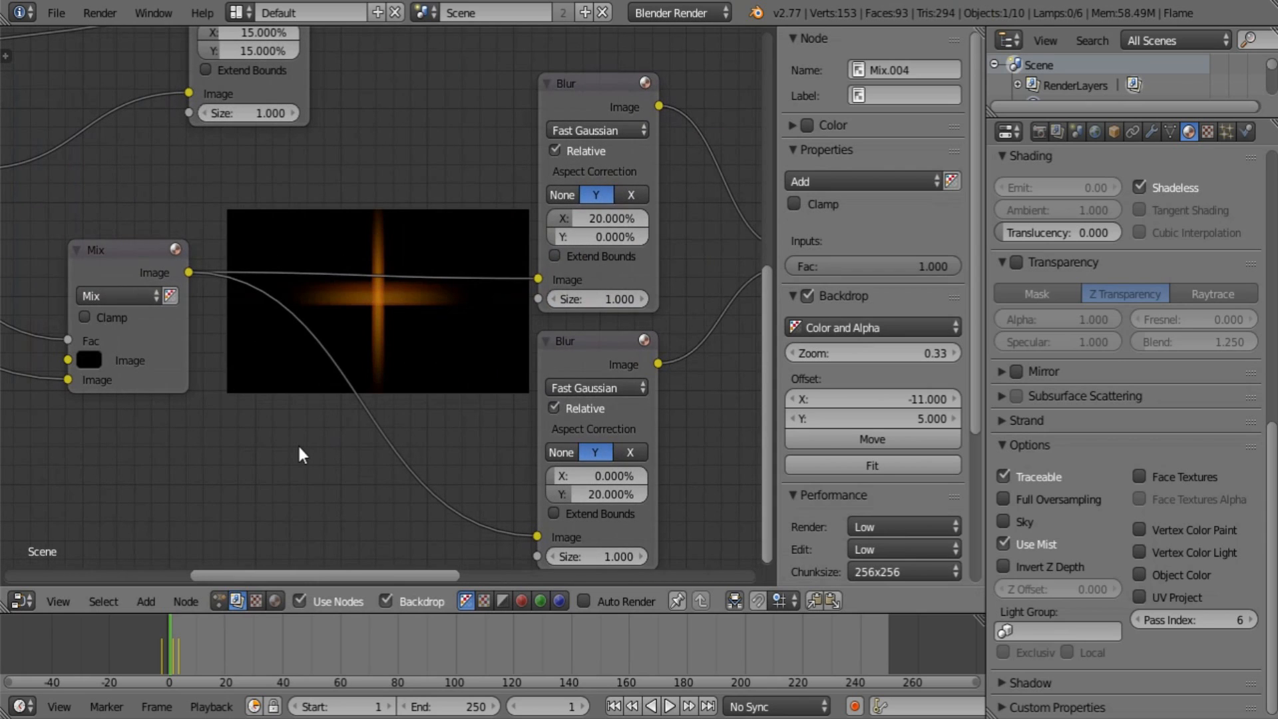
pyautogui.hotkey('shift', 'a')
pyautogui.moveTo(298, 446)
pyautogui.moveTo(282, 473)
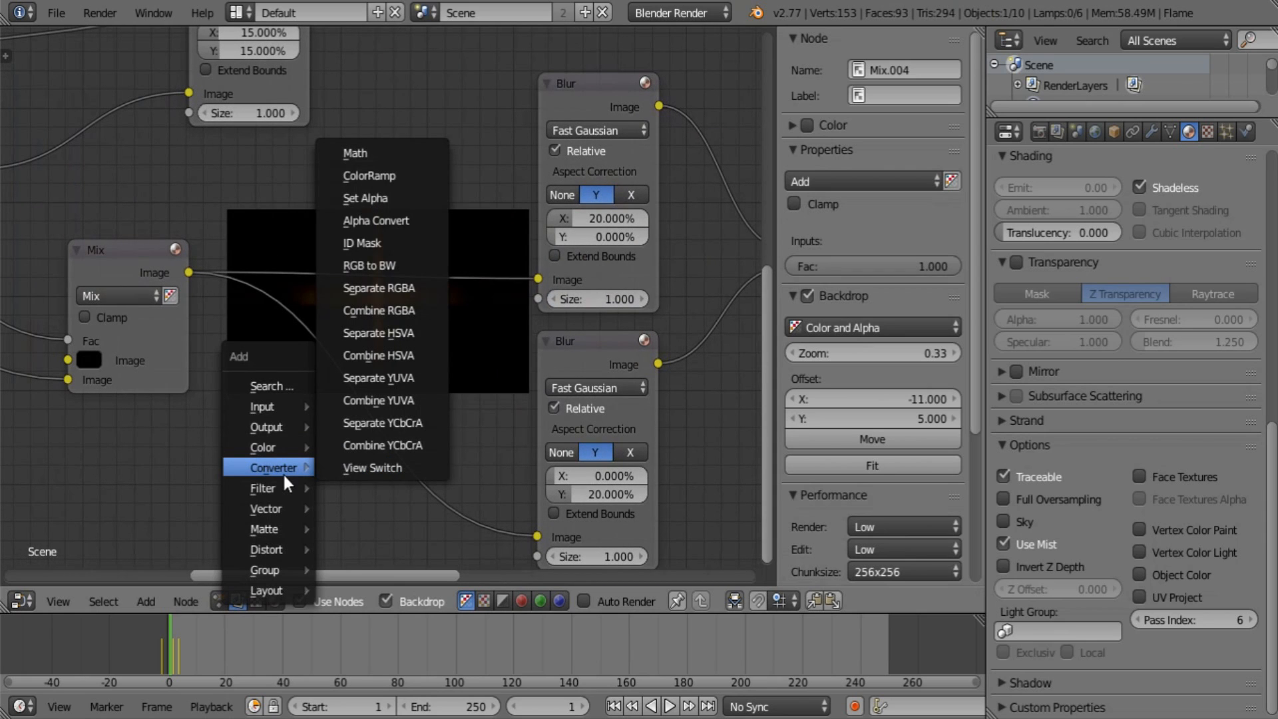
pyautogui.click(392, 168)
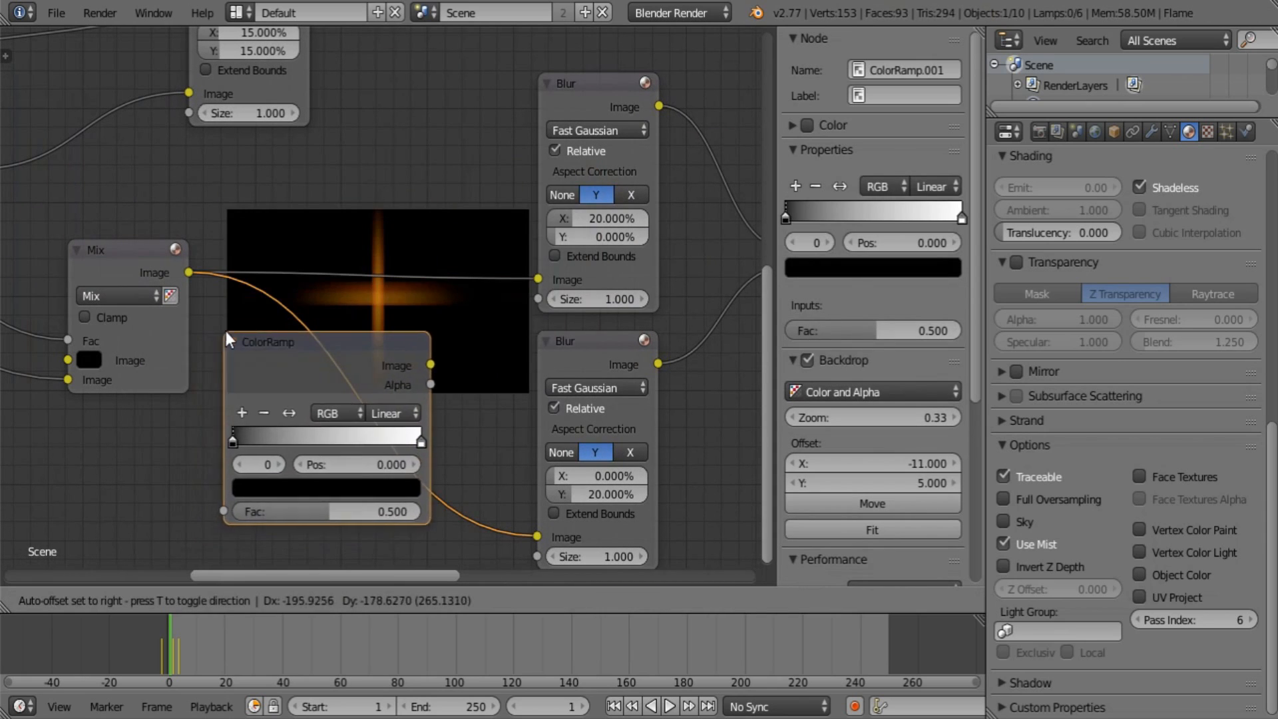
pyautogui.click(370, 363)
pyautogui.moveTo(368, 356); pyautogui.dragTo(380, 372, button='middle')
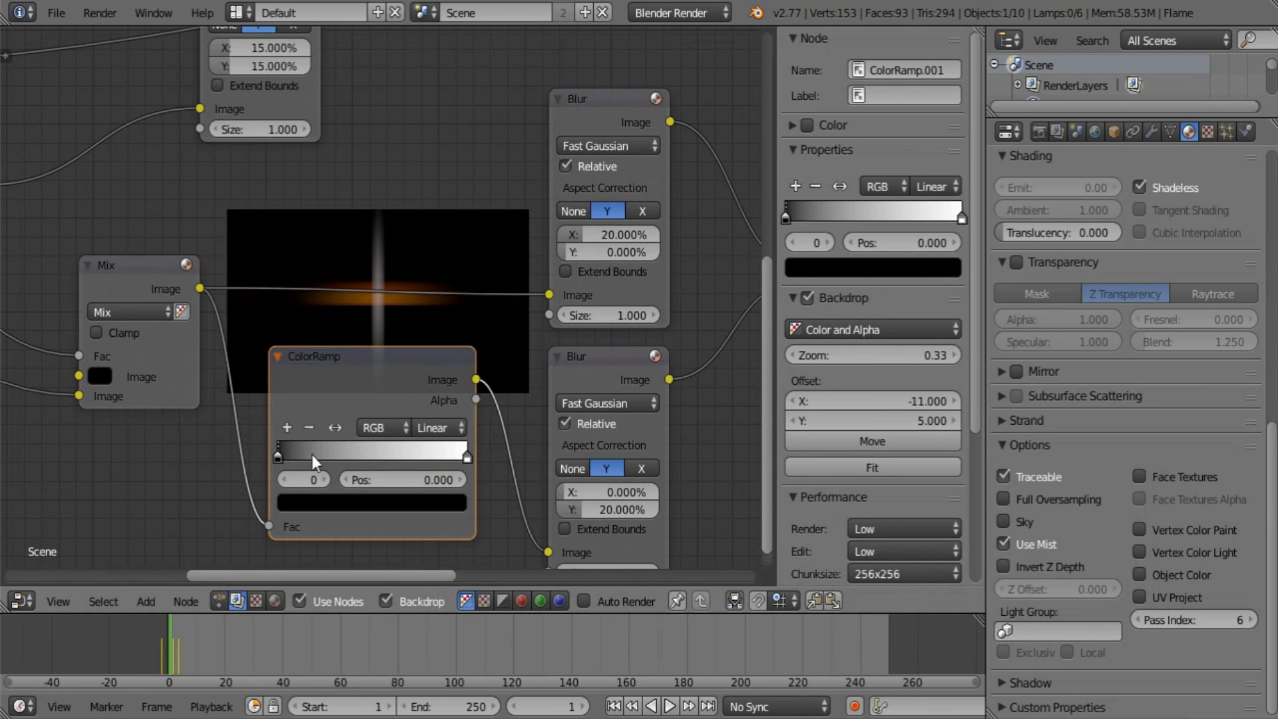
# Move the ColorRamp's black stop to position 0.391 and connect its Image output to the horizontal Blur's Image input.
pyautogui.moveTo(278, 457); pyautogui.dragTo(353, 460)
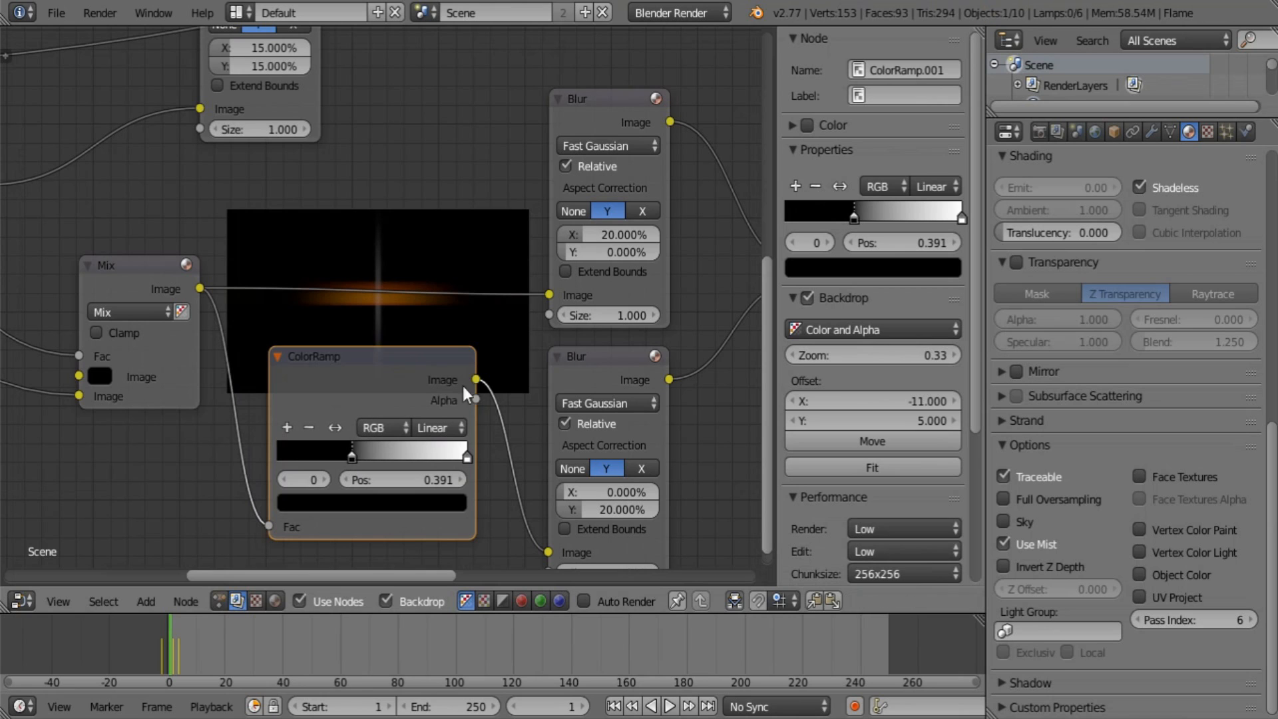
pyautogui.moveTo(476, 379); pyautogui.dragTo(556, 294)
# Move the Viewer away from the streak Add node, enable Clamp on that Add node and shift it closer to the Blurs.
pyautogui.moveTo(558, 308); pyautogui.dragTo(261, 337, button='middle')
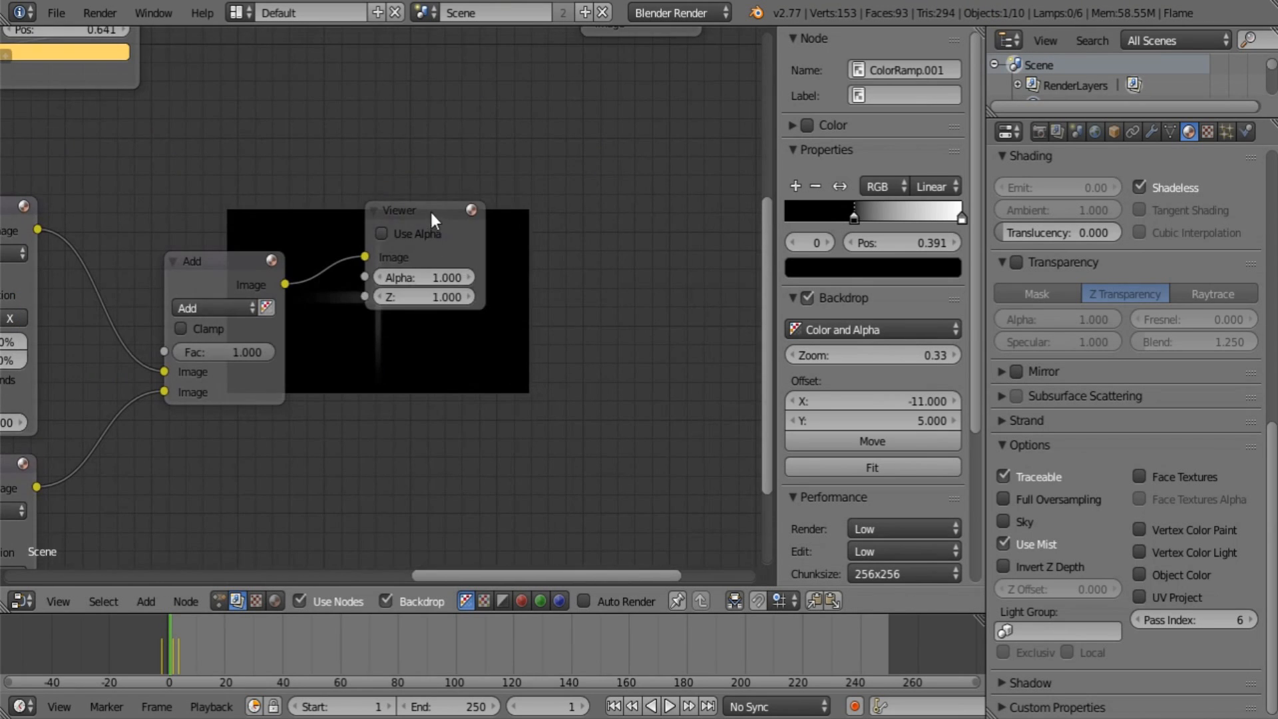
pyautogui.moveTo(430, 213); pyautogui.dragTo(646, 197)
pyautogui.moveTo(275, 362); pyautogui.dragTo(321, 315, button='middle')
pyautogui.click(251, 279)
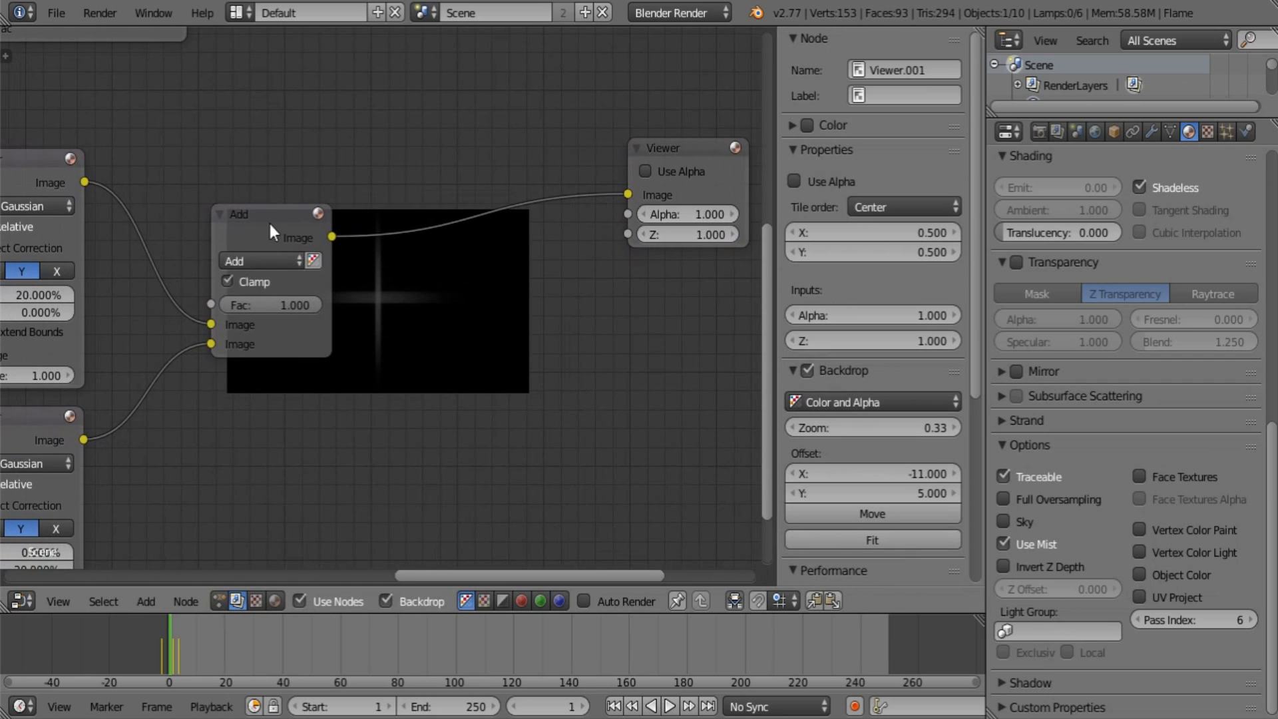
pyautogui.moveTo(269, 223); pyautogui.dragTo(217, 217)
# Duplicate the glow ring's gold ColorRamp and insert the copy between the streak Add node and its Viewer.
pyautogui.scroll(-5, 166, 406)
pyautogui.moveTo(150, 429); pyautogui.dragTo(213, 422, button='middle')
pyautogui.moveTo(285, 375); pyautogui.dragTo(186, 539, button='middle')
pyautogui.click(127, 173)
pyautogui.hotkey('shift', 'd')
pyautogui.click(449, 463)
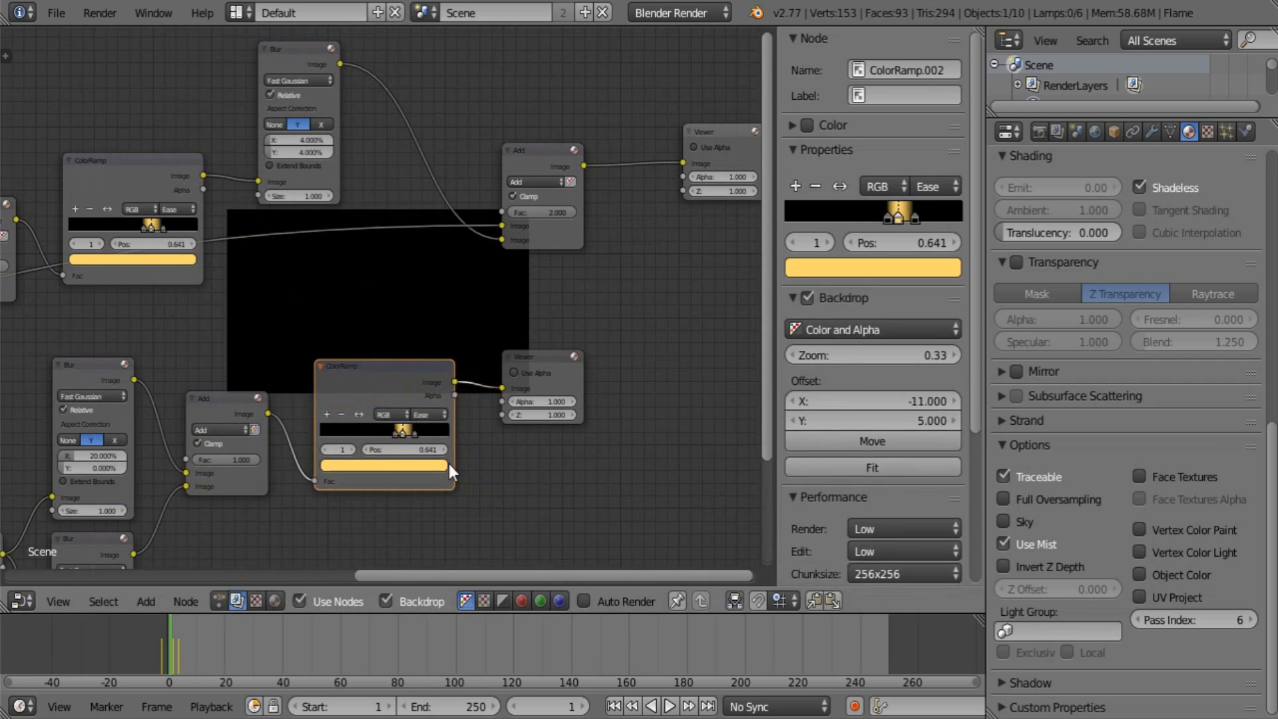
# Slide the copied ColorRamp's gold stop to the start, remove the surplus black stop and flip the ramp.
pyautogui.scroll(3, 378, 445)
pyautogui.click(333, 458)
pyautogui.moveTo(332, 455); pyautogui.dragTo(254, 462)
pyautogui.click(362, 459)
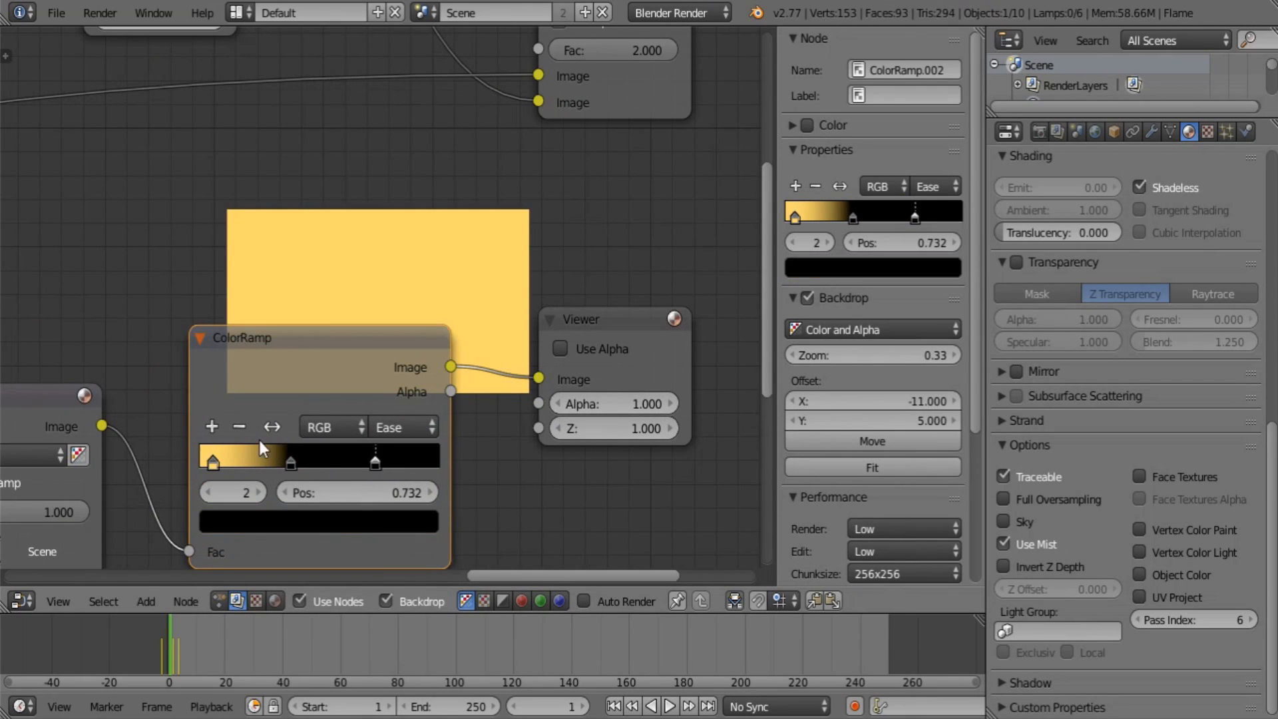
pyautogui.click(238, 427)
pyautogui.click(272, 427)
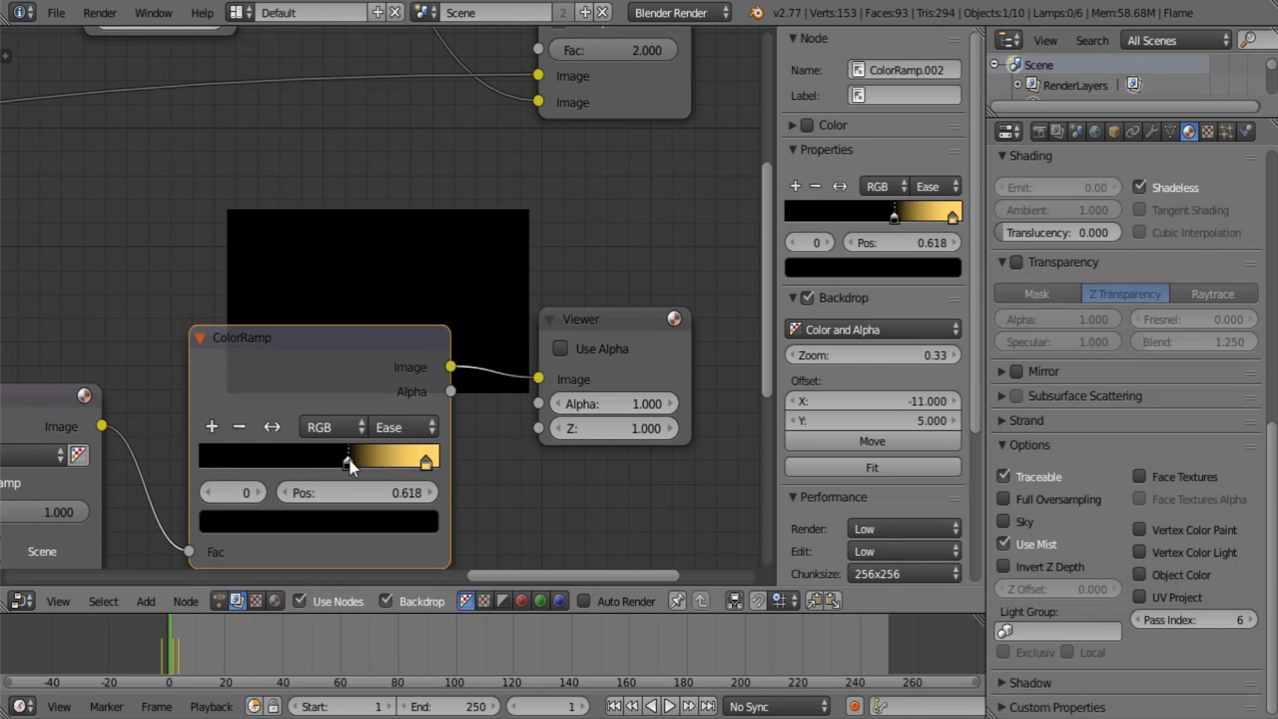
# Set the copied ColorRamp's black stop to position 0 and move the node closer to the streak Add node.
pyautogui.moveTo(349, 461); pyautogui.dragTo(137, 460)
pyautogui.moveTo(339, 340); pyautogui.dragTo(291, 355)
pyautogui.moveTo(460, 372); pyautogui.dragTo(351, 391, button='middle')
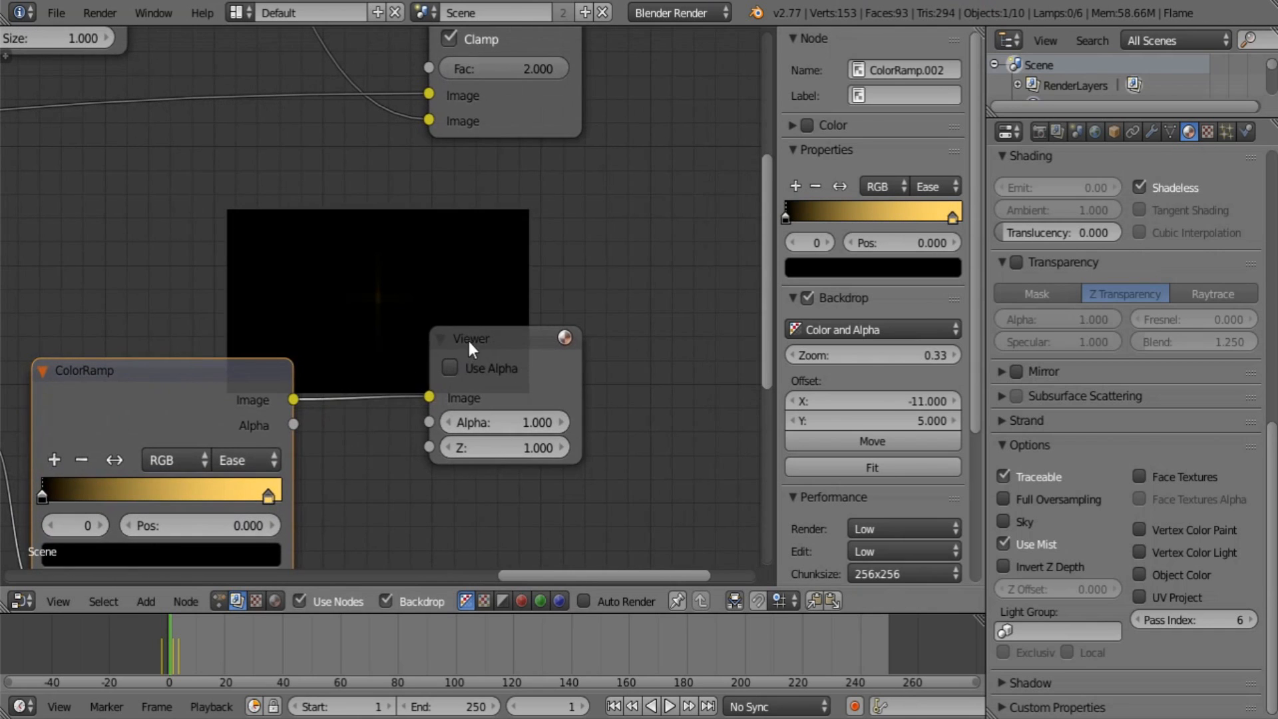
# Insert a Mix node with blend mode Add between the streak ColorRamp and its Viewer, moving the Viewer aside for room.
pyautogui.moveTo(467, 338); pyautogui.dragTo(694, 265)
pyautogui.hotkey('shift', 'a')
pyautogui.click(570, 271)
pyautogui.click(497, 254)
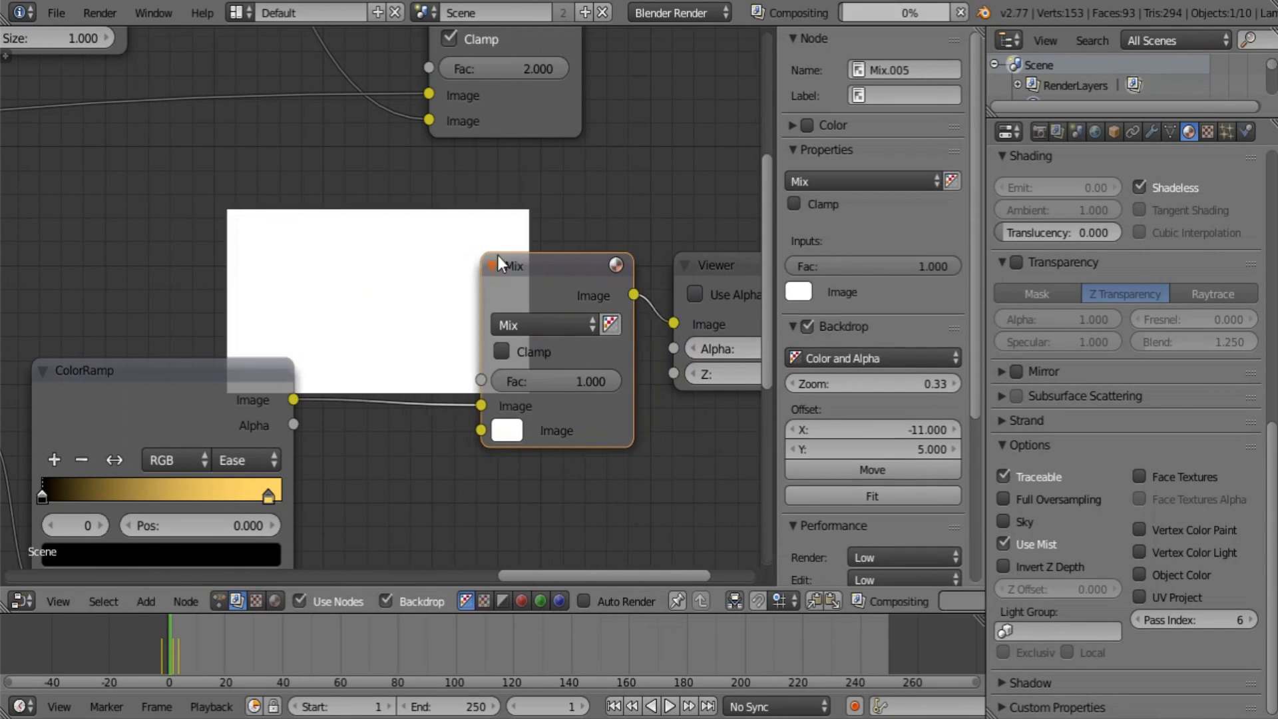
pyautogui.click(499, 325)
pyautogui.click(492, 381)
pyautogui.scroll(-2, 511, 364)
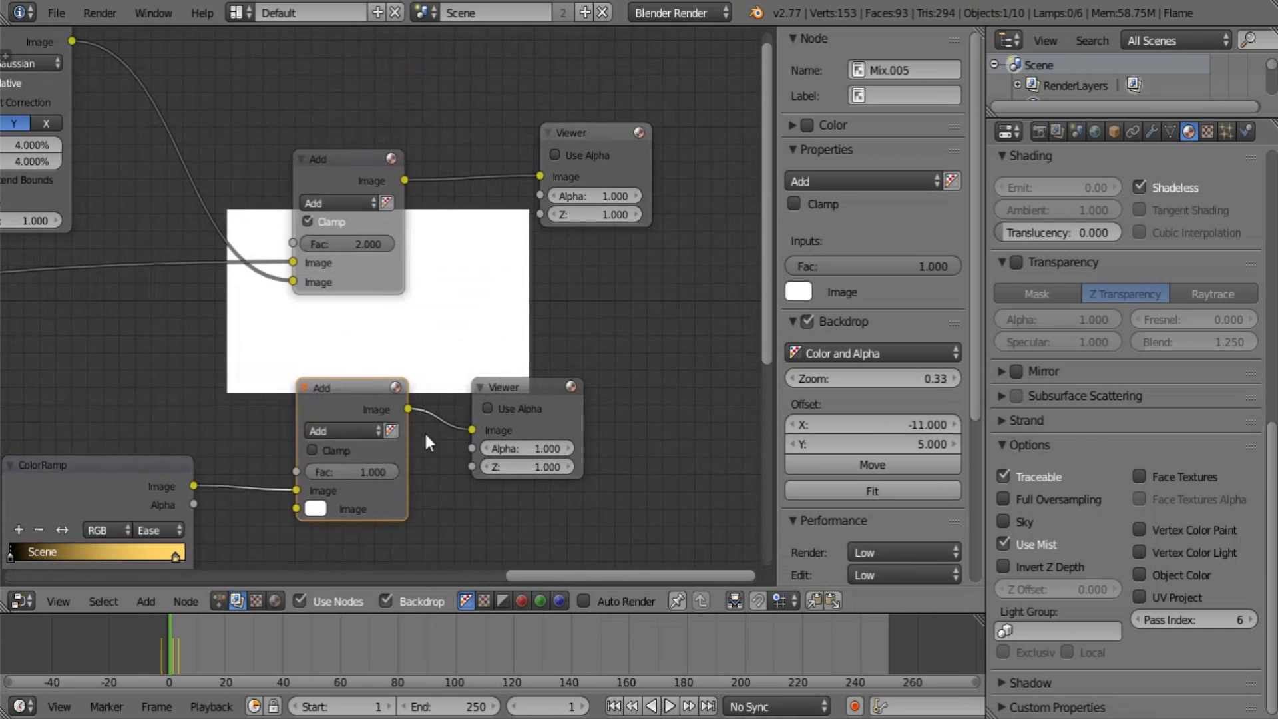
# Combine the glow Add output and the streak ColorRamp in the new Add node and send its result to the upper Viewer.
pyautogui.moveTo(536, 381); pyautogui.dragTo(695, 356)
pyautogui.moveTo(351, 390); pyautogui.dragTo(518, 238)
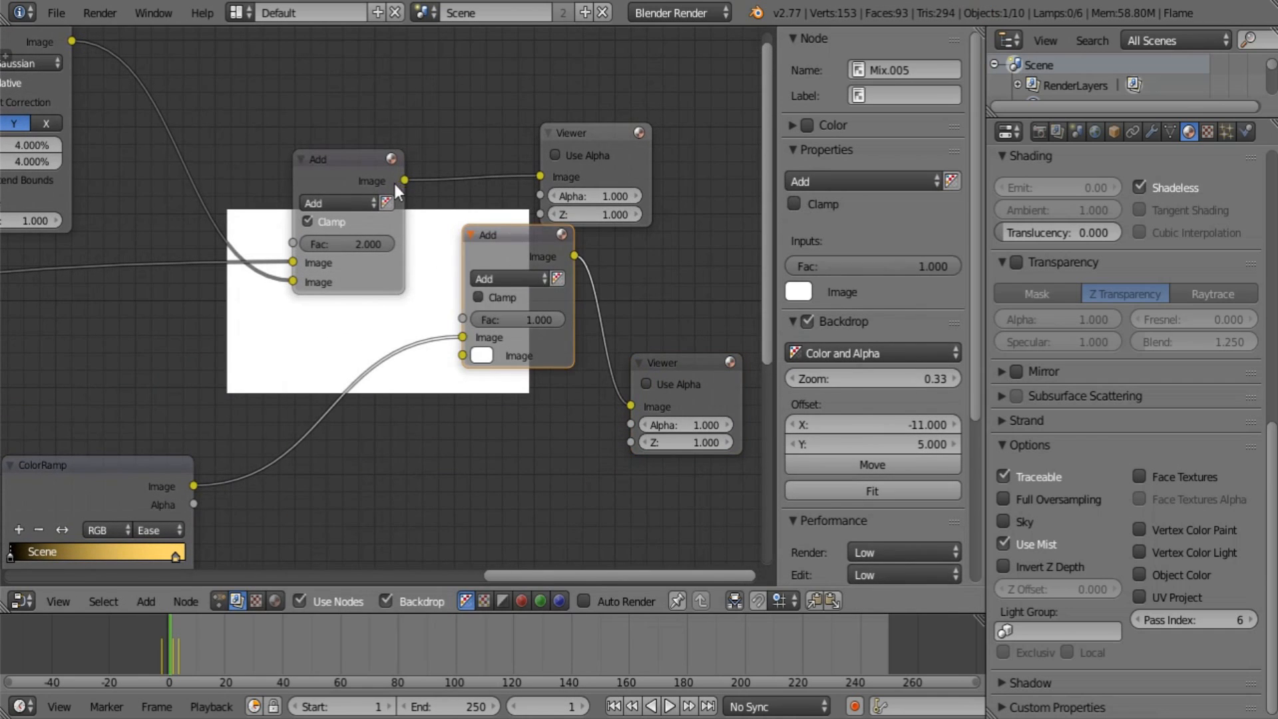
pyautogui.moveTo(399, 181); pyautogui.dragTo(466, 213)
pyautogui.scroll(1, 466, 322)
pyautogui.moveTo(505, 160); pyautogui.dragTo(638, 160)
# Set the combining Add node's Fac to 120 after trying 30 and 50.
pyautogui.click(402, 461)
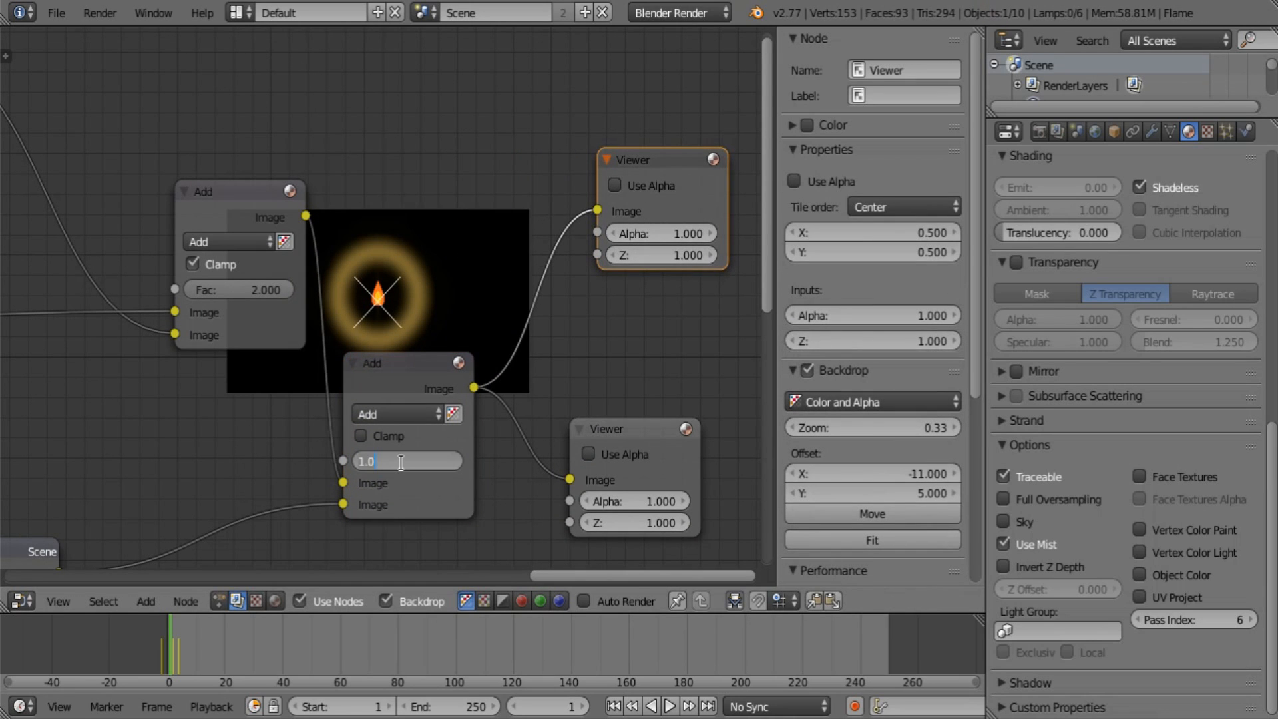
pyautogui.write('30')
pyautogui.press('Return')
pyautogui.click(402, 463)
pyautogui.write('50')
pyautogui.press('Return')
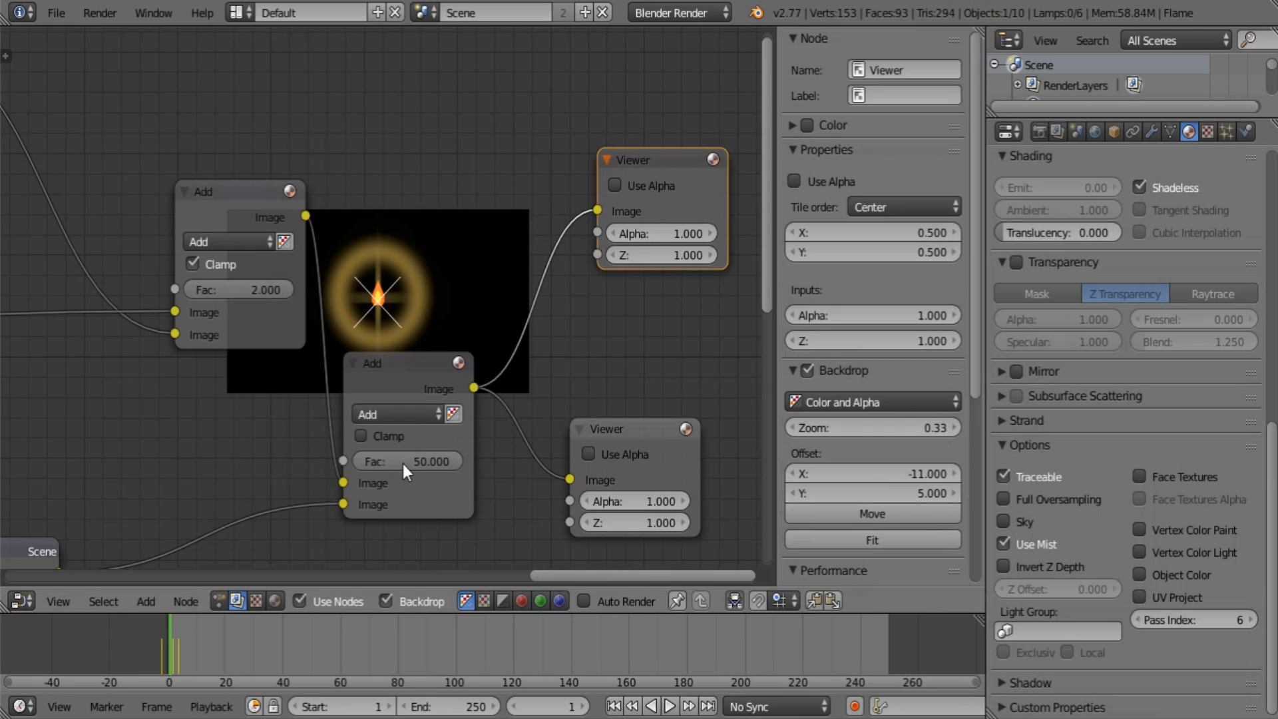
pyautogui.click(402, 461)
pyautogui.write('12')
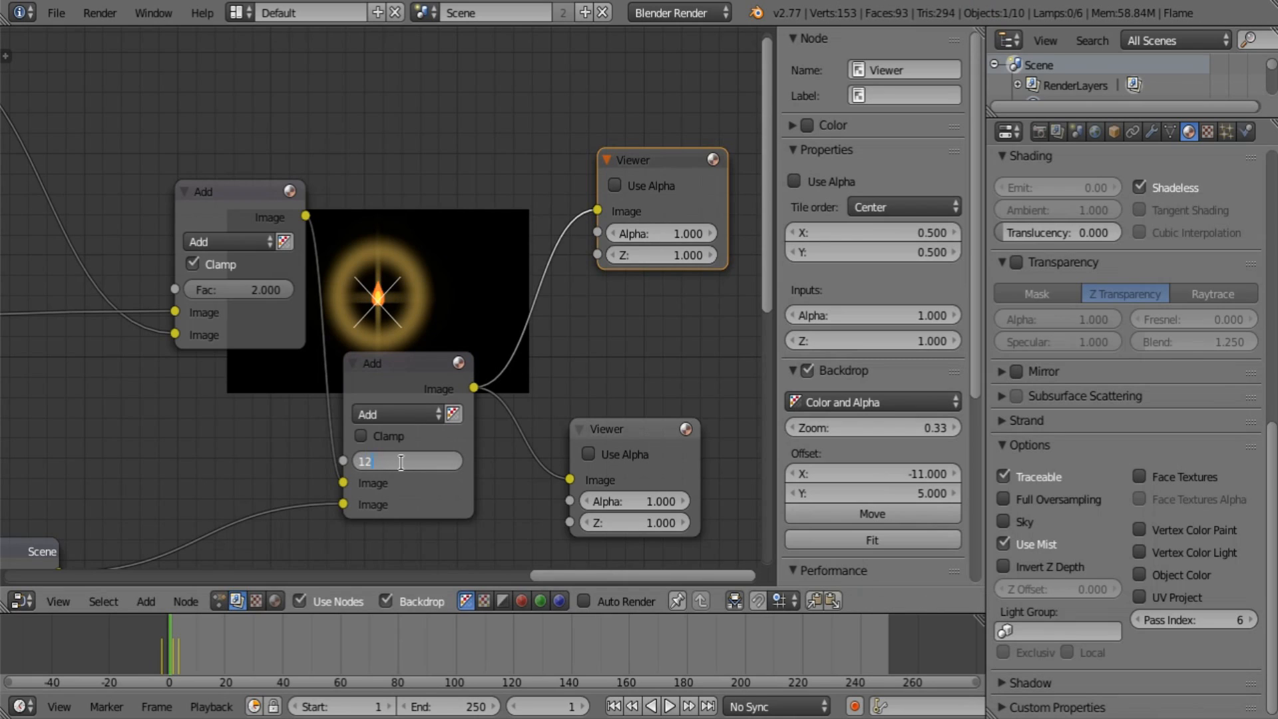
pyautogui.write('0')
pyautogui.press('Return')
# Move the lower Viewer and the combining Add node farther along to make room before the Add node.
pyautogui.click(617, 426)
pyautogui.moveTo(616, 426); pyautogui.dragTo(756, 370)
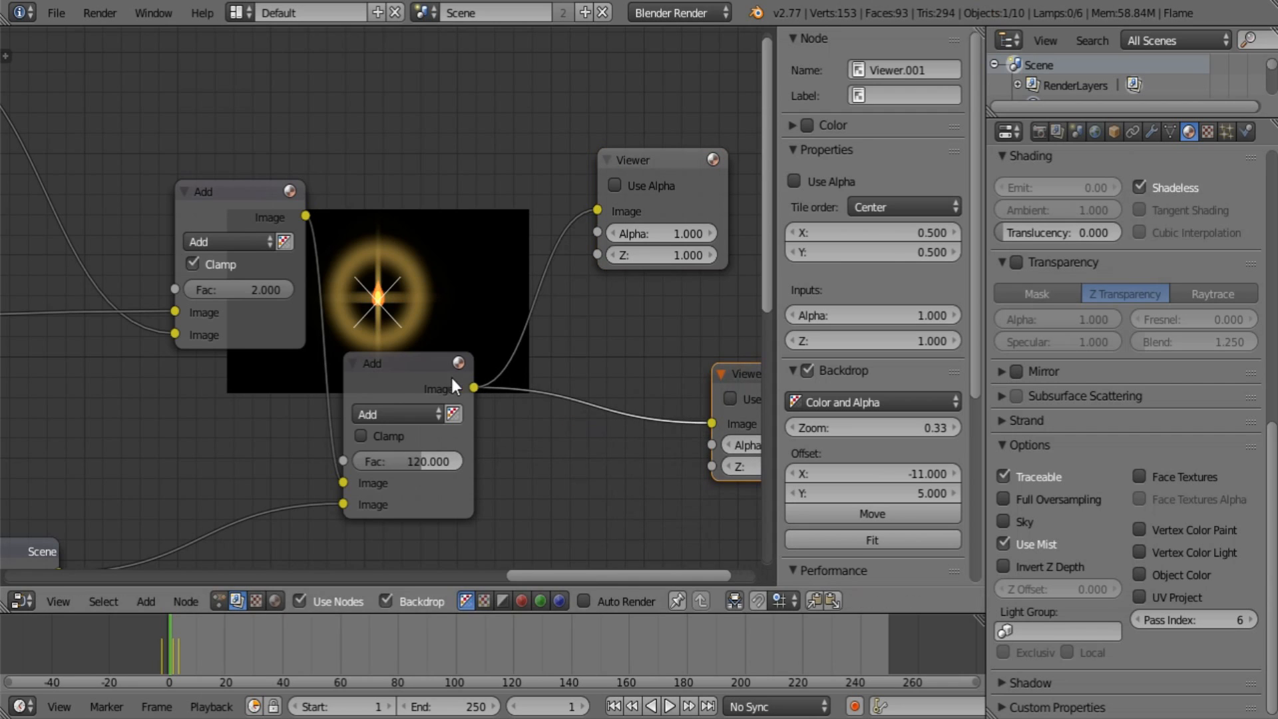
pyautogui.moveTo(396, 391); pyautogui.dragTo(450, 398)
# Insert a Blur node between the streak ColorRamp and the combining Add node and set its type to Fast Gaussian.
pyautogui.moveTo(449, 453); pyautogui.dragTo(414, 339, button='middle')
pyautogui.moveTo(383, 495); pyautogui.dragTo(442, 442, button='middle')
pyautogui.hotkey('shift', 'a')
pyautogui.moveTo(406, 446)
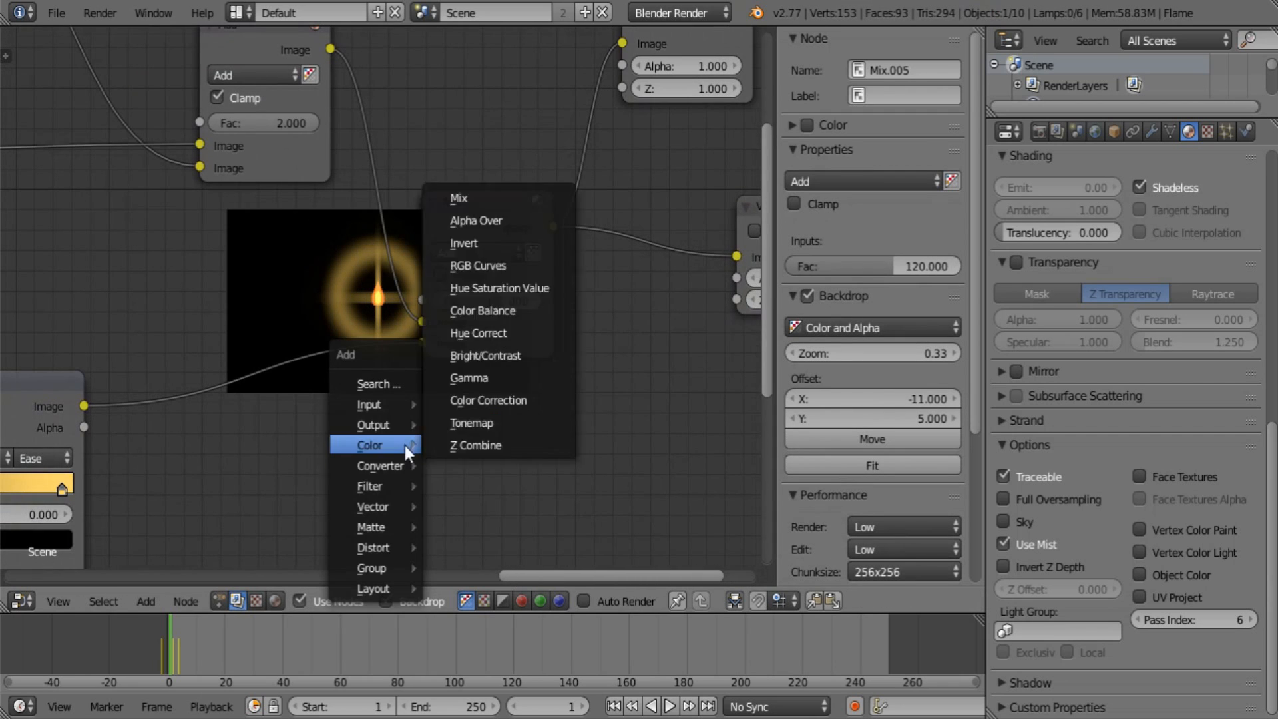
pyautogui.moveTo(390, 489)
pyautogui.click(493, 223)
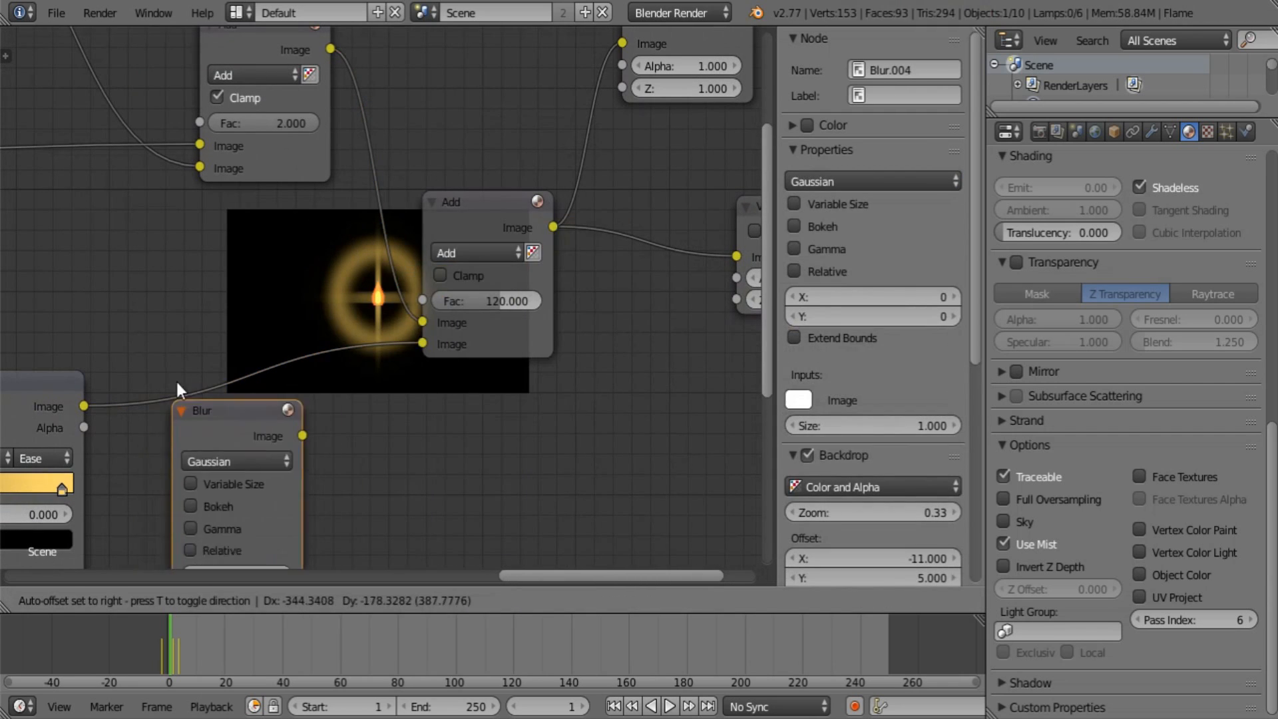
pyautogui.click(189, 346)
pyautogui.click(209, 417)
pyautogui.click(237, 279)
pyautogui.moveTo(237, 411); pyautogui.dragTo(254, 398, button='middle')
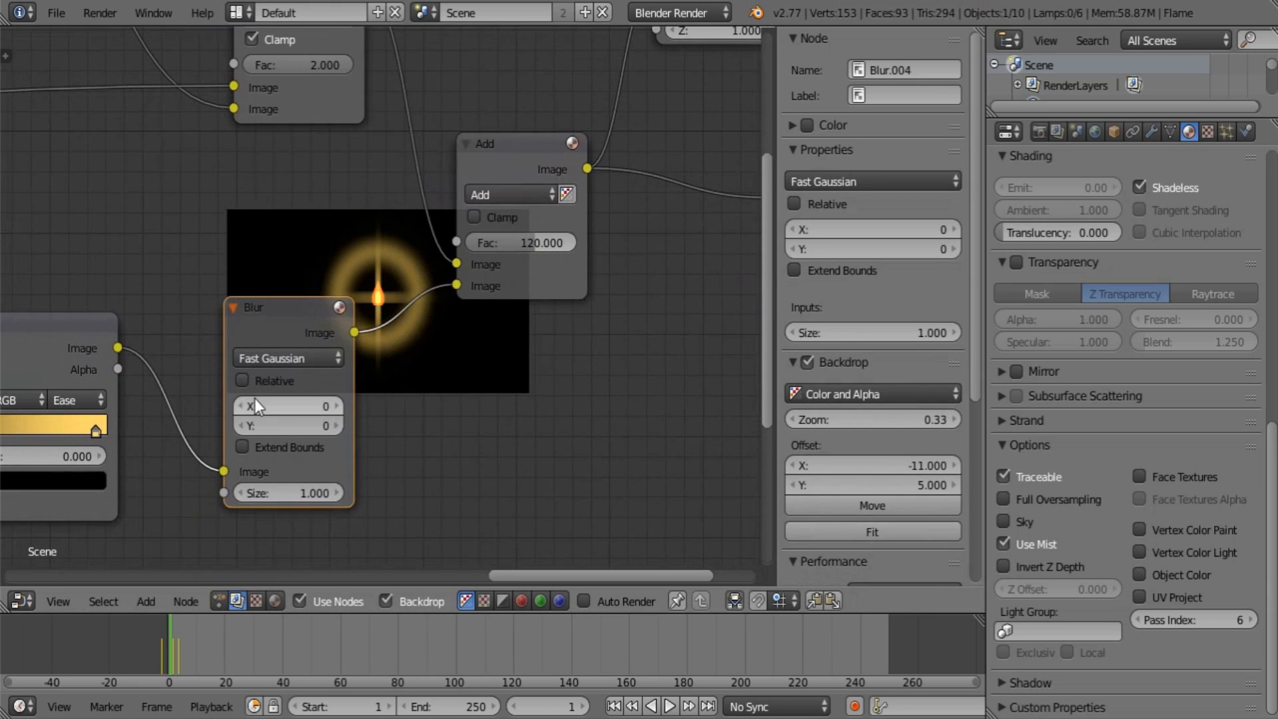
# Enable Relative sizing with Y aspect correction on the new Blur and set its X and Y sizes to 12%.
pyautogui.click(242, 380)
pyautogui.click(287, 428)
pyautogui.click(279, 454)
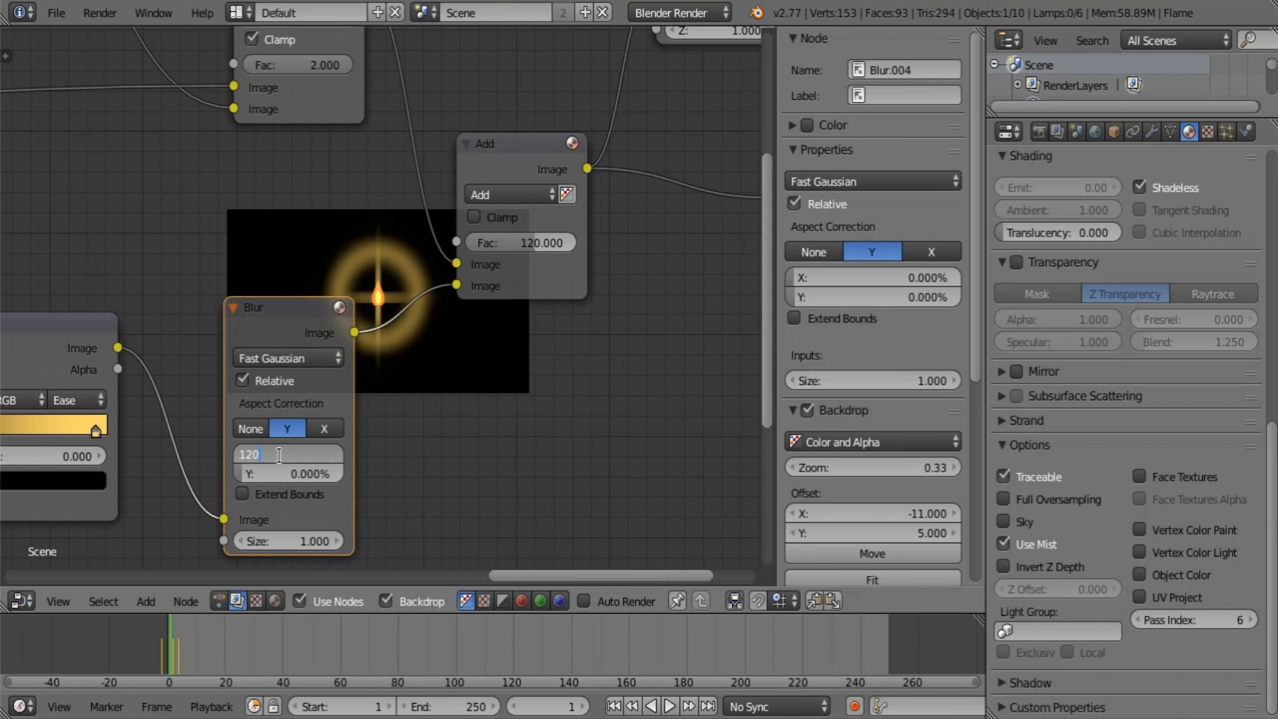
pyautogui.write('12')
pyautogui.press('Return')
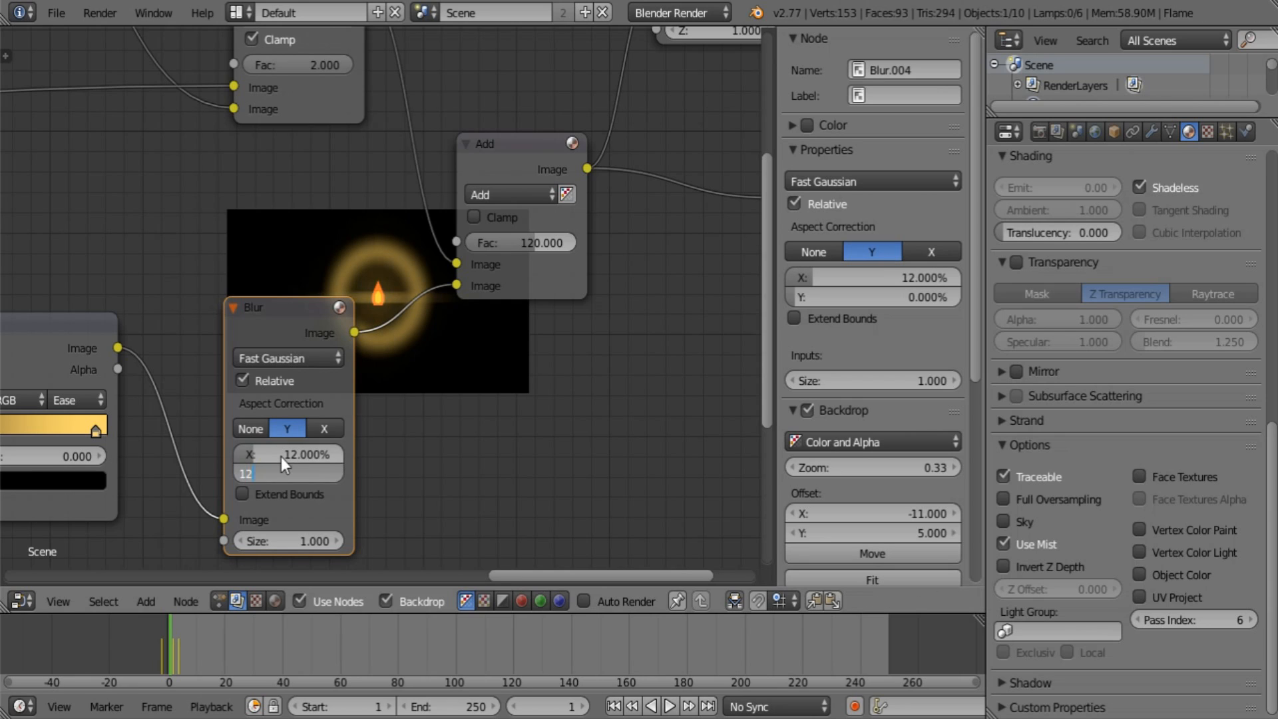
# Reduce the new Blur's X and Y sizes to 2% after trying 5%.
pyautogui.click(281, 455)
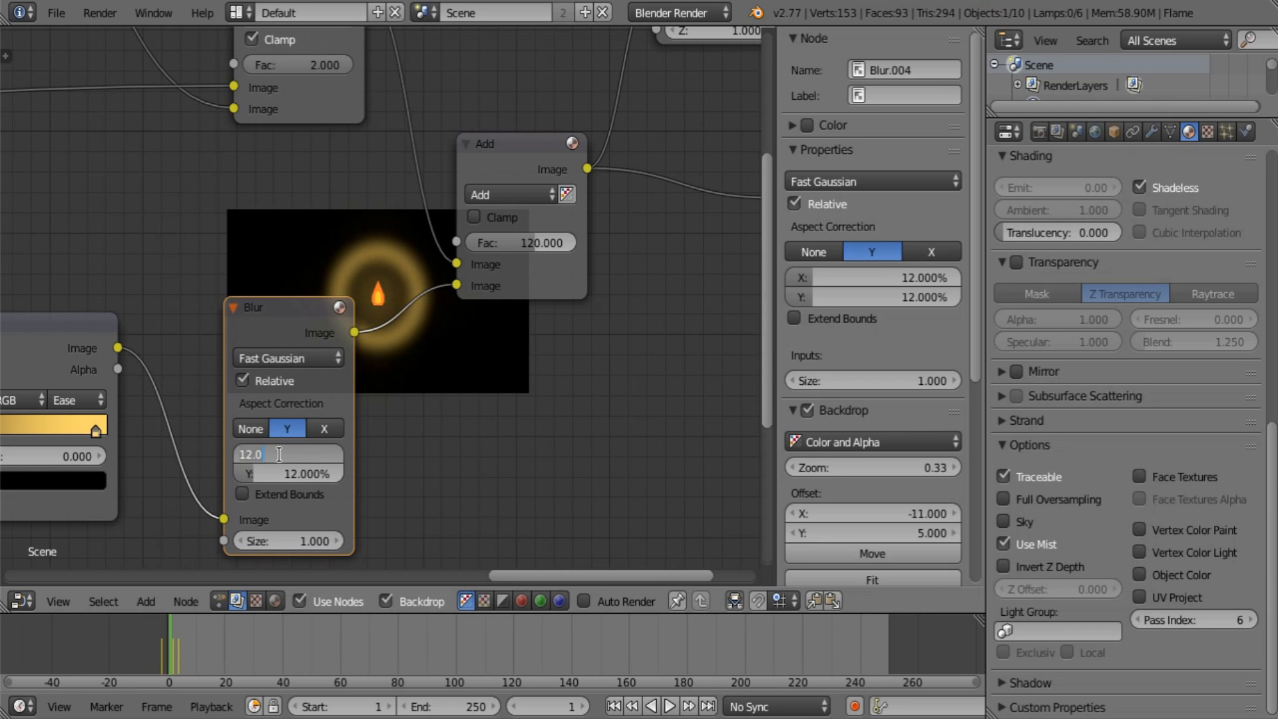
pyautogui.write('5')
pyautogui.press('Return')
pyautogui.click(281, 455)
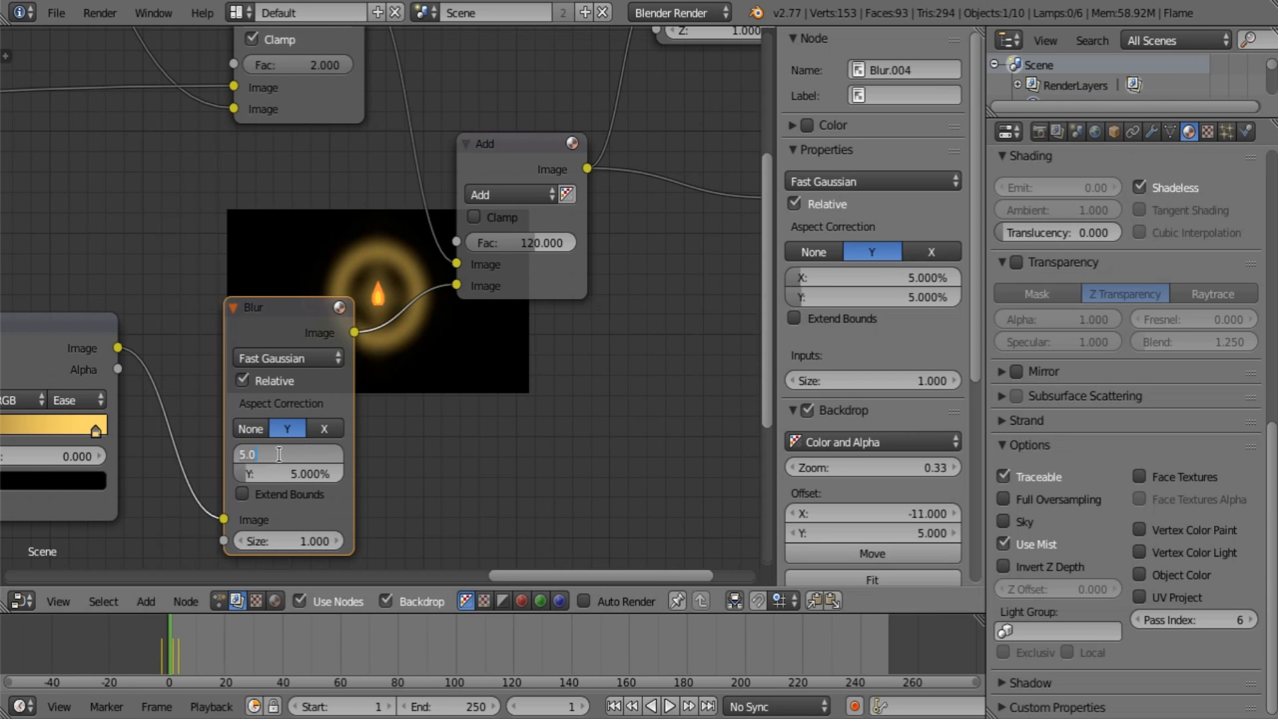
pyautogui.write('2')
pyautogui.press('Return')
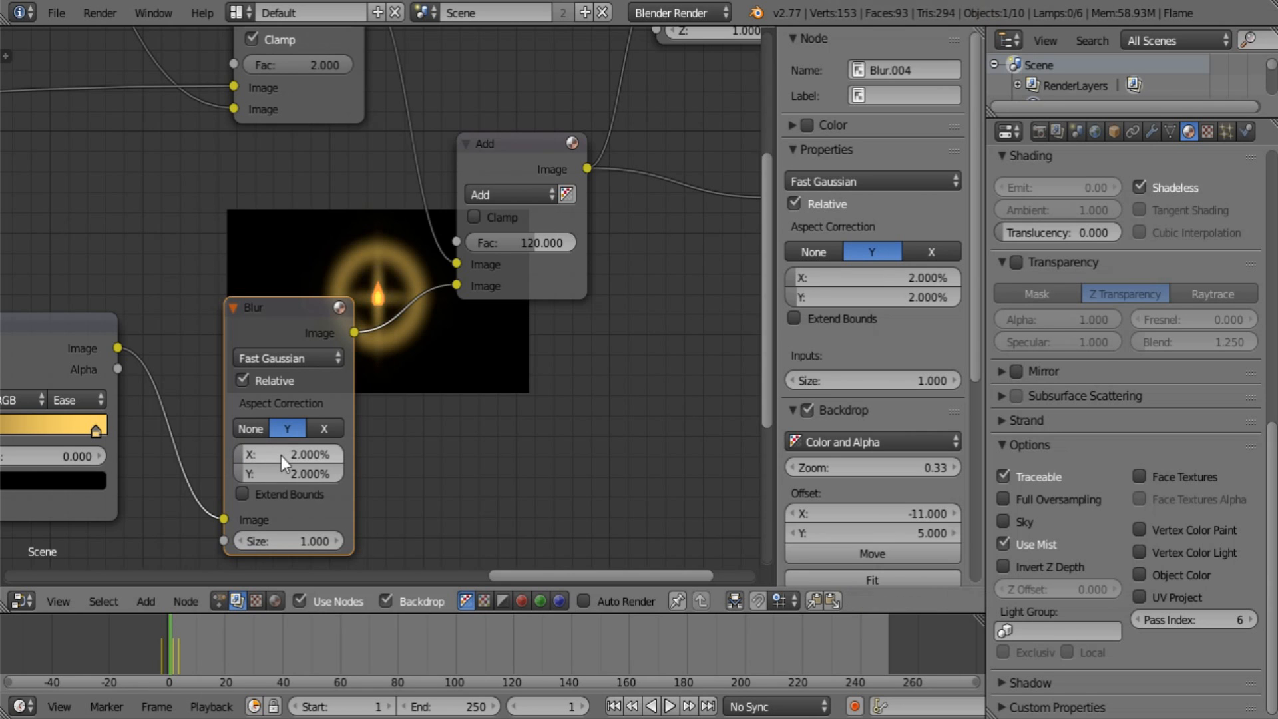
# Move the combining Add node down beside the new 2% Blur.
pyautogui.moveTo(280, 455); pyautogui.dragTo(326, 424, button='middle')
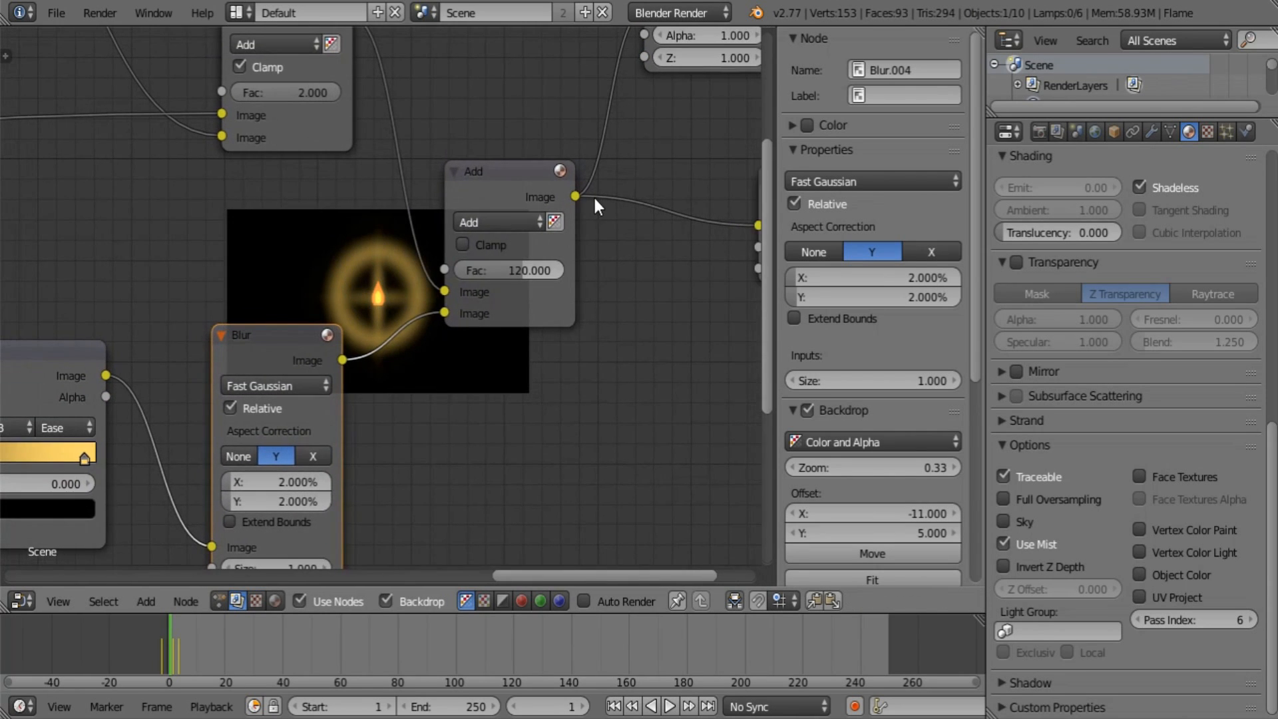
pyautogui.moveTo(466, 306); pyautogui.dragTo(462, 442, button='middle')
pyautogui.moveTo(502, 313); pyautogui.dragTo(533, 380)
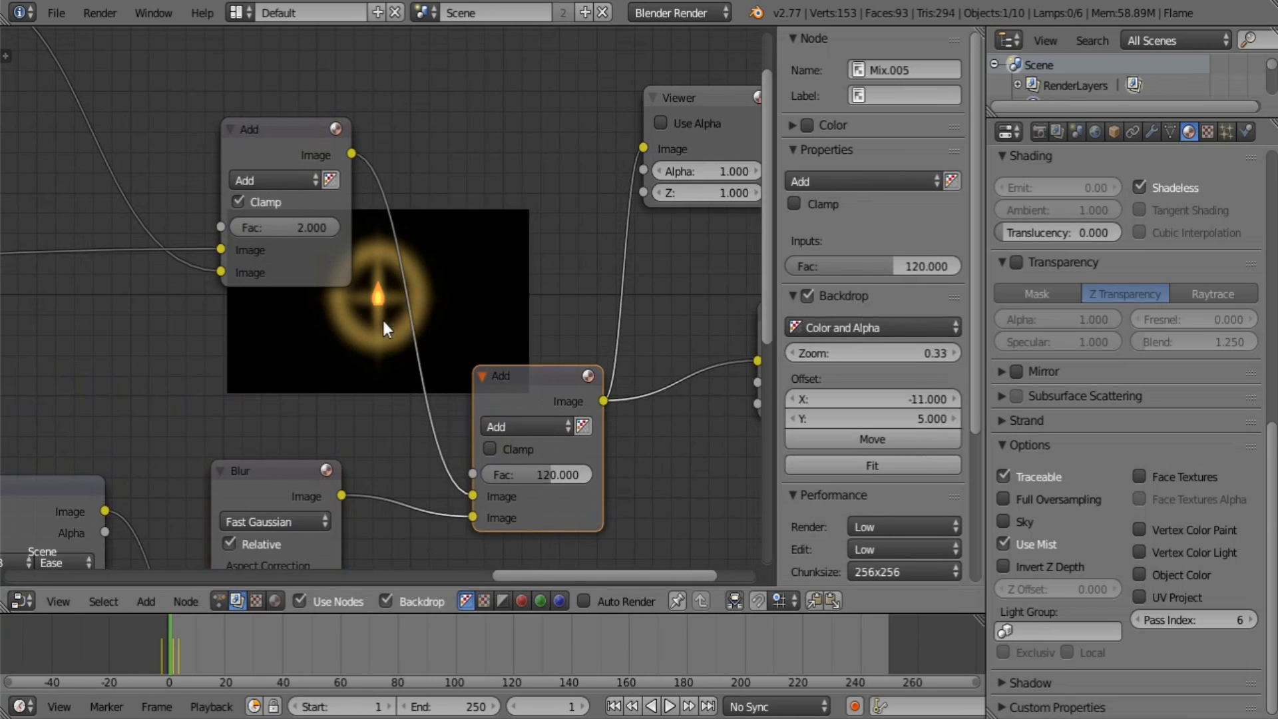
# Move both Viewer nodes farther from the combining Add node and raise that Add node slightly.
pyautogui.moveTo(459, 320); pyautogui.dragTo(525, 508, button='middle')
pyautogui.moveTo(405, 376); pyautogui.dragTo(511, 435, button='middle')
pyautogui.scroll(-5, 522, 437)
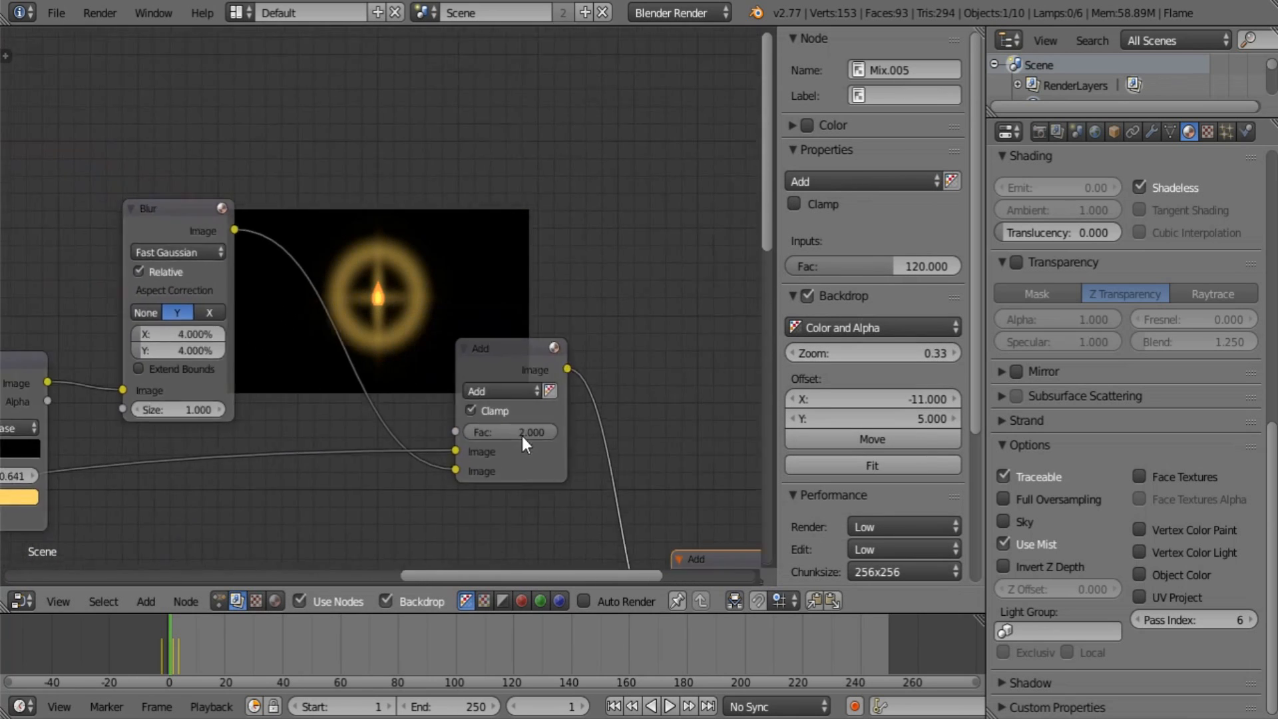
pyautogui.moveTo(362, 409); pyautogui.dragTo(466, 395, button='middle')
pyautogui.moveTo(588, 342); pyautogui.dragTo(331, 335, button='middle')
pyautogui.moveTo(524, 438); pyautogui.dragTo(328, 317, button='middle')
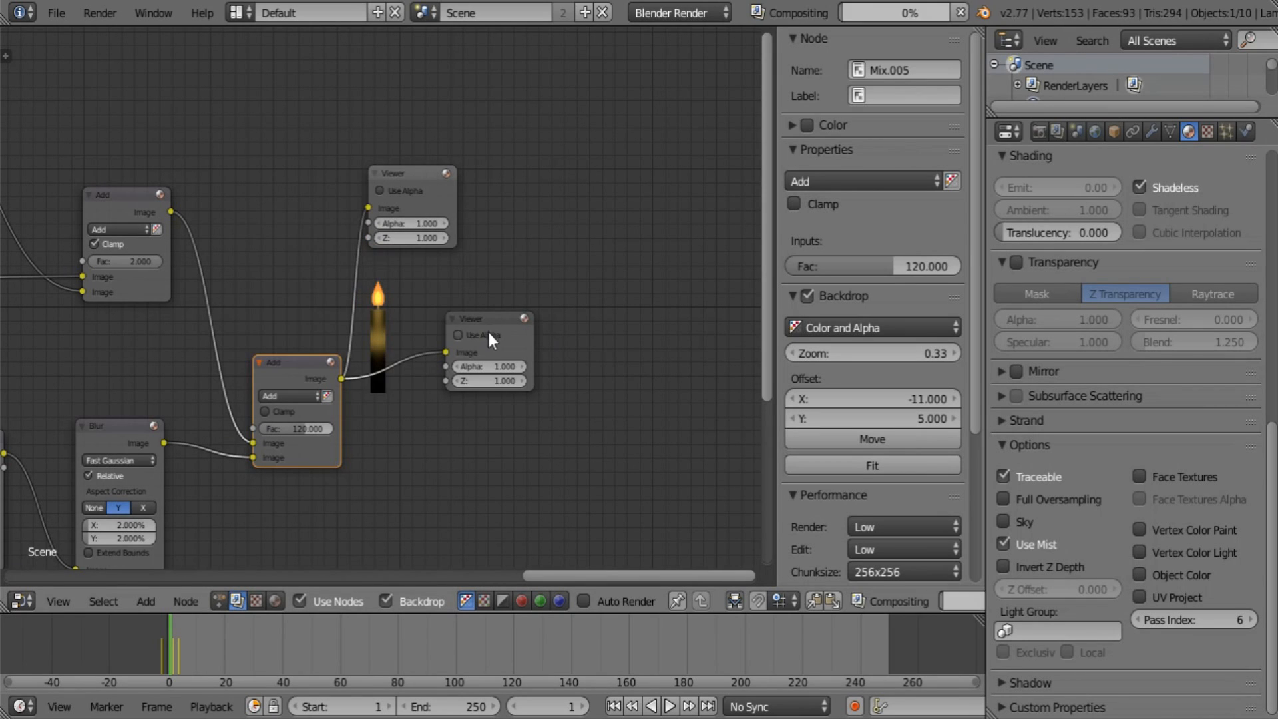
pyautogui.click(488, 332)
pyautogui.moveTo(501, 317); pyautogui.dragTo(656, 363)
pyautogui.moveTo(451, 185); pyautogui.dragTo(759, 115)
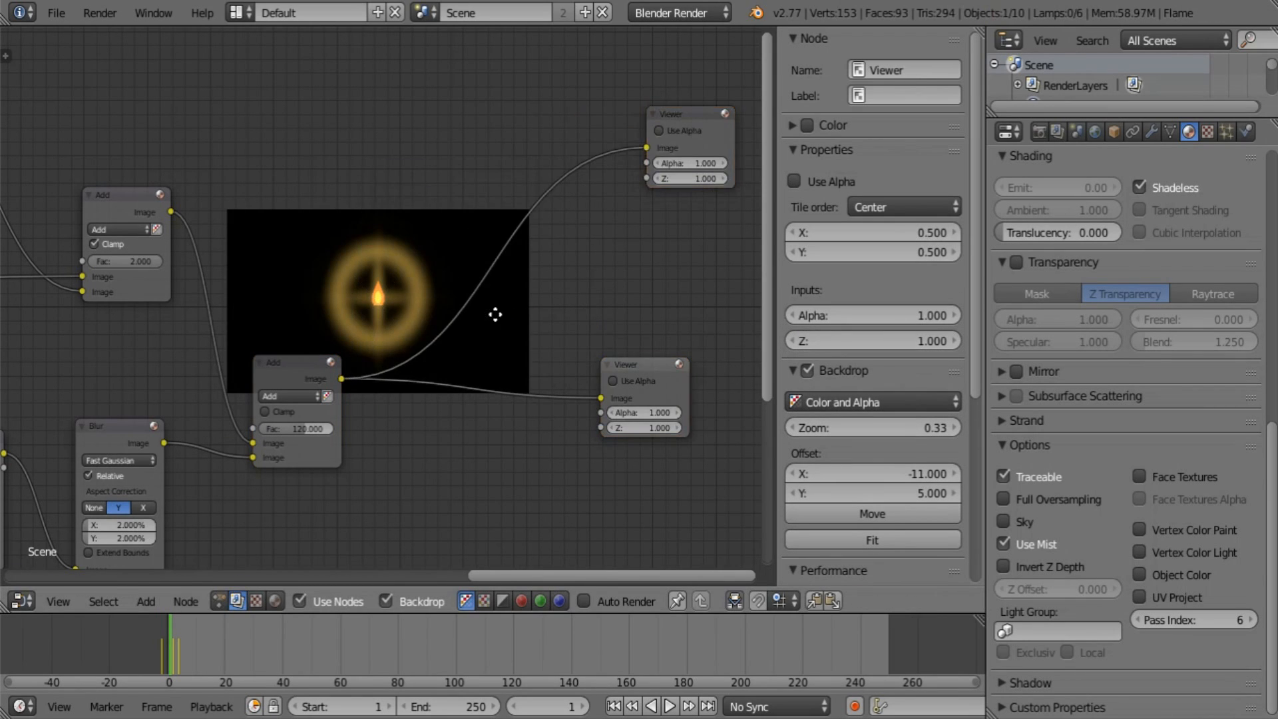
pyautogui.moveTo(493, 314); pyautogui.dragTo(555, 243, button='middle')
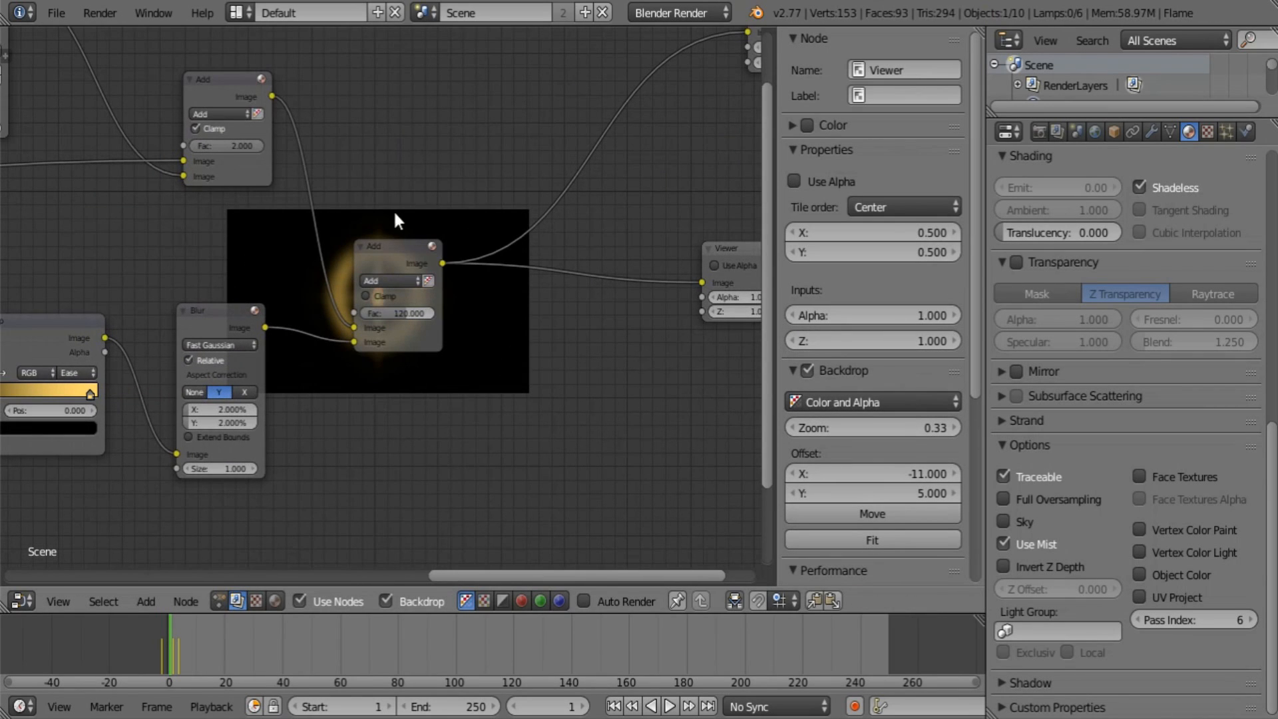
pyautogui.moveTo(407, 248); pyautogui.dragTo(426, 207)
# Review the node chain from the Render Layers and ID Mask through the Mix nodes to the streak ColorRamp and Blurs.
pyautogui.moveTo(248, 343); pyautogui.dragTo(488, 326, button='middle')
pyautogui.scroll(-1, 459, 323)
pyautogui.moveTo(185, 407); pyautogui.dragTo(376, 324, button='middle')
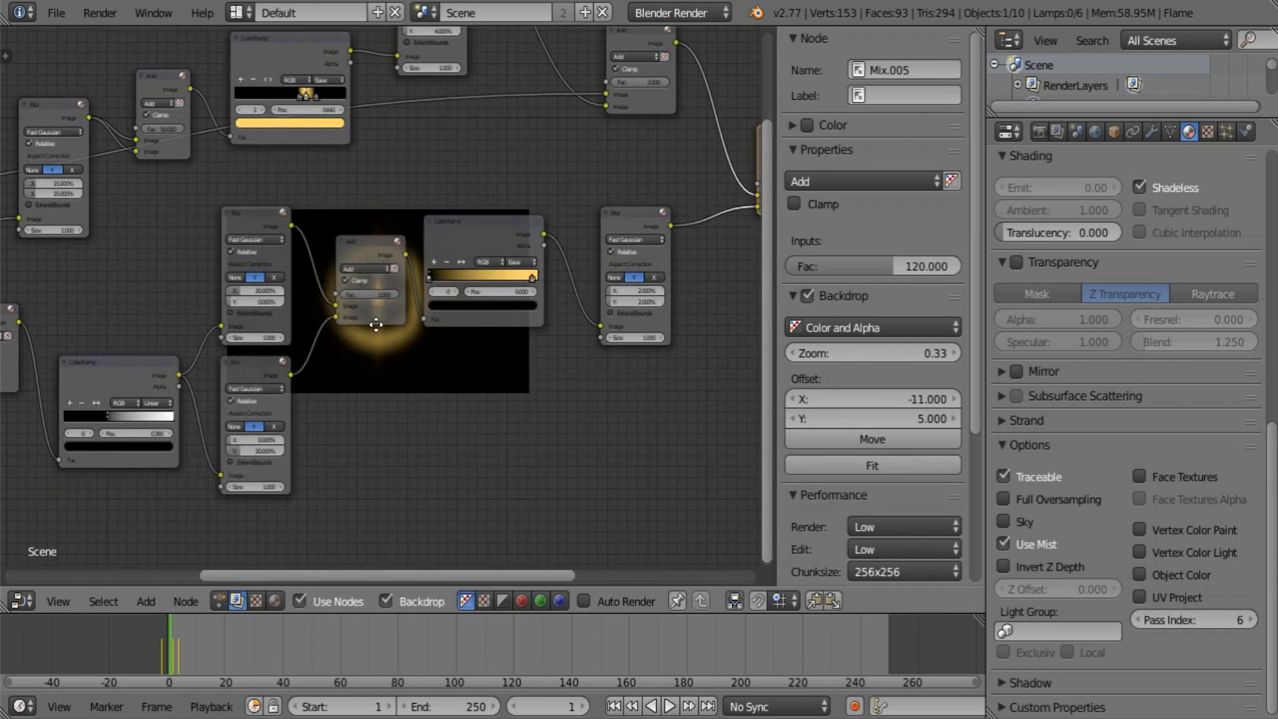
pyautogui.moveTo(123, 468); pyautogui.dragTo(482, 391, button='middle')
pyautogui.moveTo(171, 338)
pyautogui.mouseDown(button='middle')
pyautogui.moveTo(366, 334)
pyautogui.moveTo(309, 444)
pyautogui.mouseUp(button='middle')
pyautogui.scroll(1, 313, 439)
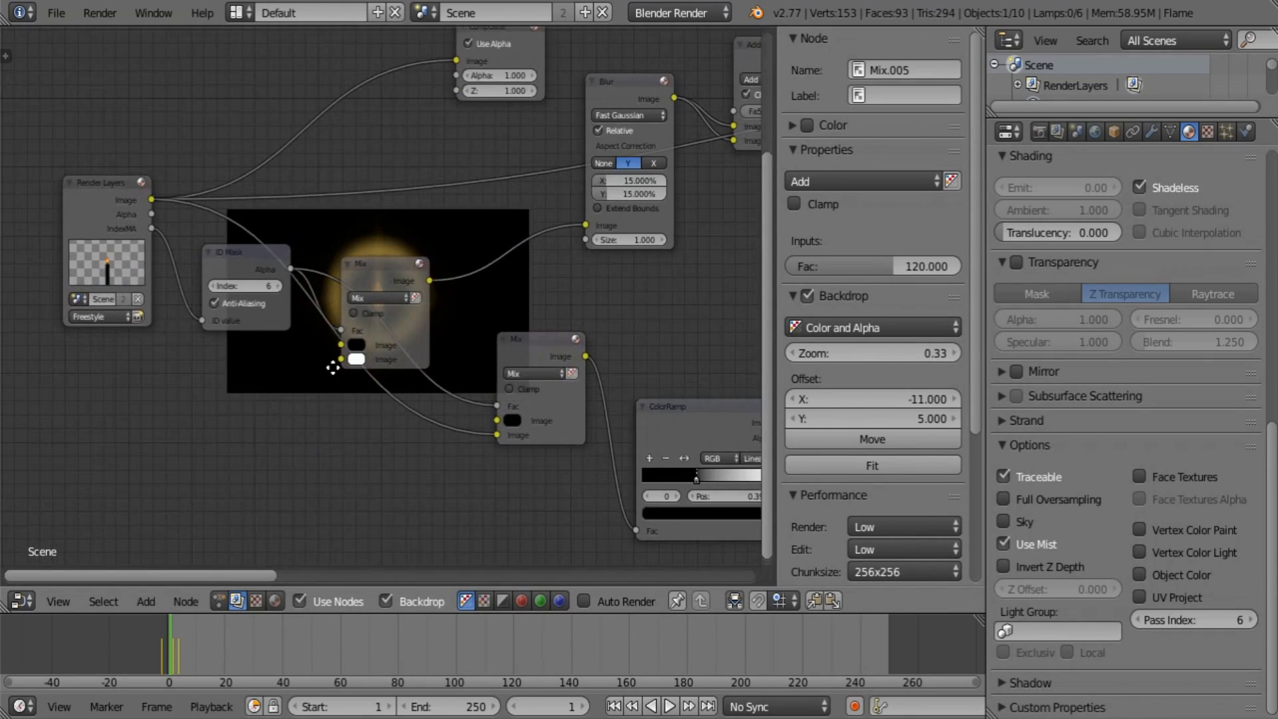
pyautogui.moveTo(333, 368); pyautogui.dragTo(308, 213, button='middle')
pyautogui.scroll(1, 398, 332)
pyautogui.moveTo(441, 309); pyautogui.dragTo(321, 335, button='middle')
pyautogui.scroll(-1, 420, 189)
pyautogui.moveTo(420, 190); pyautogui.dragTo(253, 236, button='middle')
pyautogui.moveTo(460, 399); pyautogui.dragTo(354, 354, button='middle')
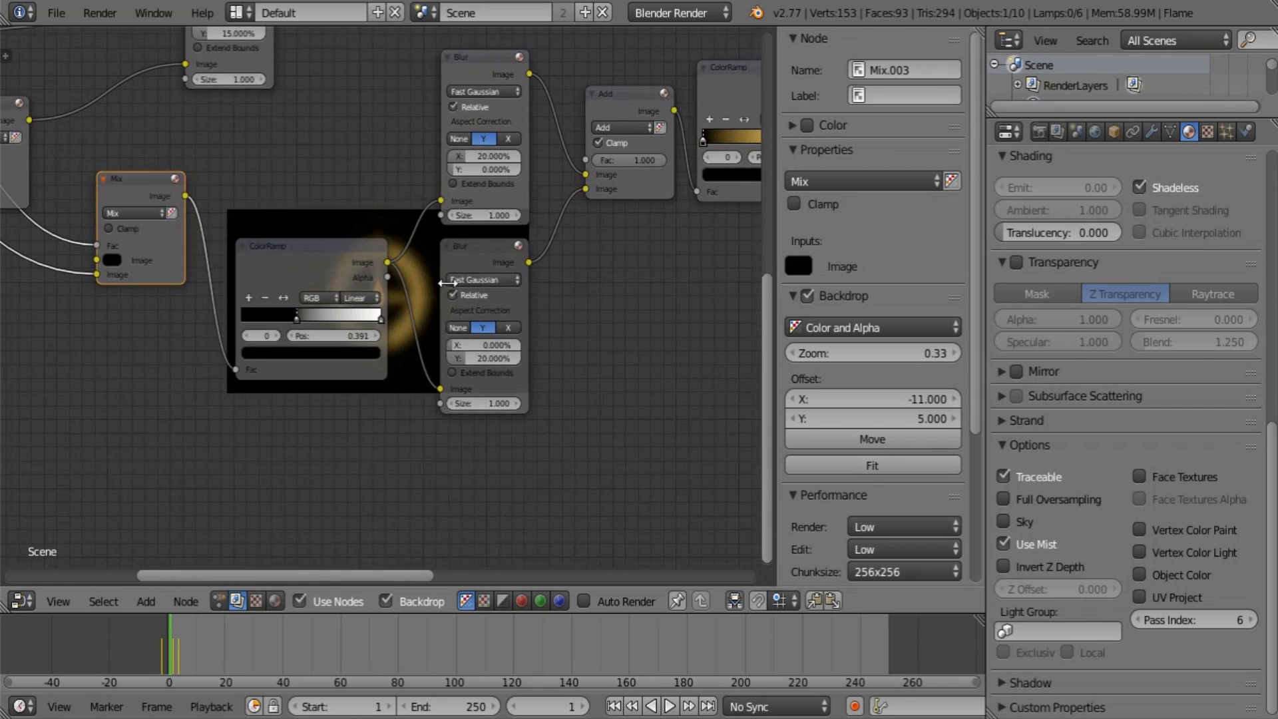
# Duplicate the lower streak Blur beside the original and feed the copy from the Mix node that precedes the streak ColorRamp.
pyautogui.click(483, 262)
pyautogui.hotkey('shift', 'd')
pyautogui.click(626, 322)
pyautogui.moveTo(185, 195); pyautogui.dragTo(580, 449)
pyautogui.moveTo(593, 466); pyautogui.dragTo(493, 445, button='middle')
pyautogui.scroll(2, 496, 443)
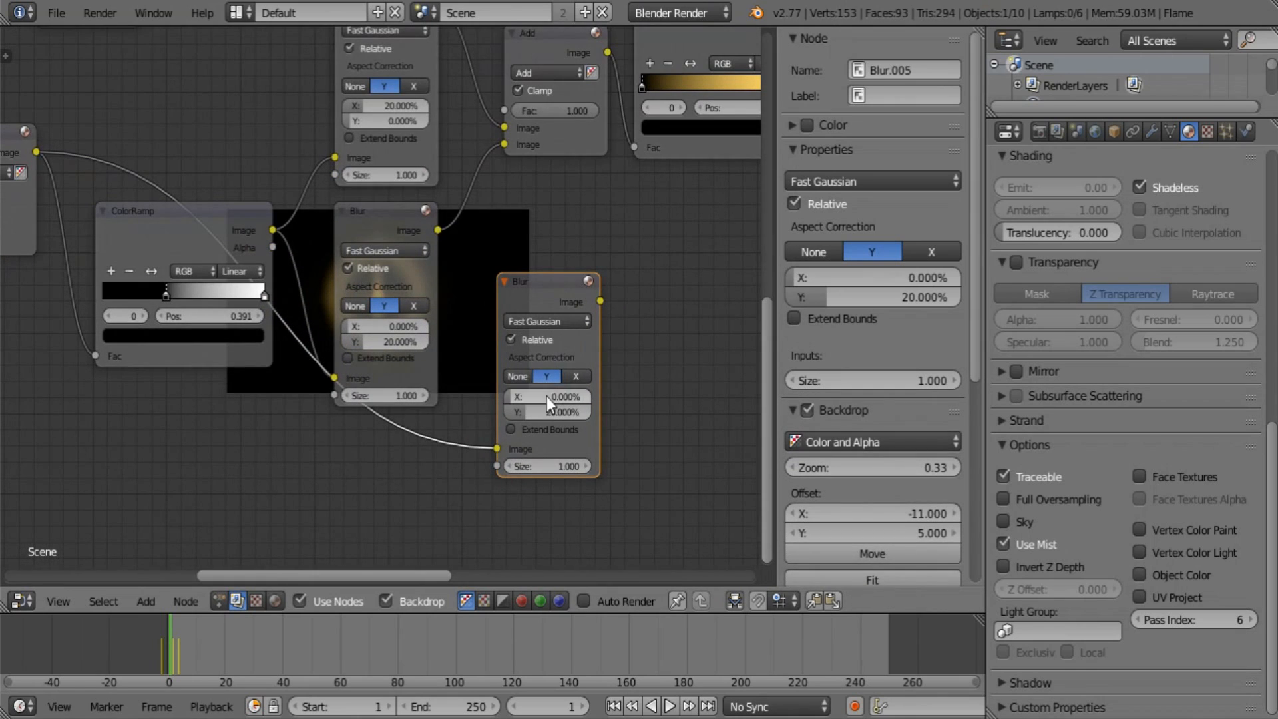
# Set the copied Blur's X and Y sizes to 2% after trying 1%.
pyautogui.write('1')
pyautogui.press('Tab')
pyautogui.write('1')
pyautogui.press('Return')
pyautogui.click(546, 396)
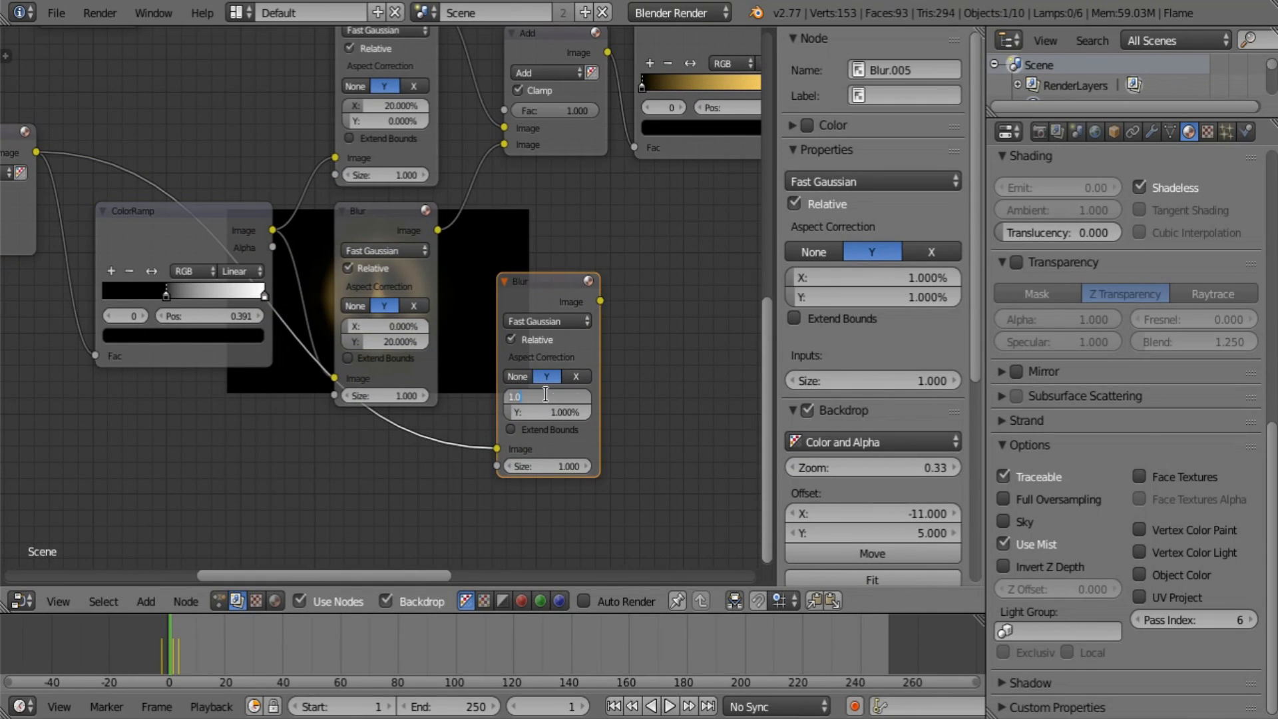
pyautogui.write('2')
pyautogui.press('Tab')
pyautogui.write('2')
pyautogui.press('Return')
# Move the copied Blur along the node chain to just below the final combining Add node.
pyautogui.moveTo(624, 398); pyautogui.dragTo(430, 486, button='middle')
pyautogui.moveTo(380, 384); pyautogui.dragTo(672, 385)
pyautogui.moveTo(609, 376); pyautogui.dragTo(178, 400, button='middle')
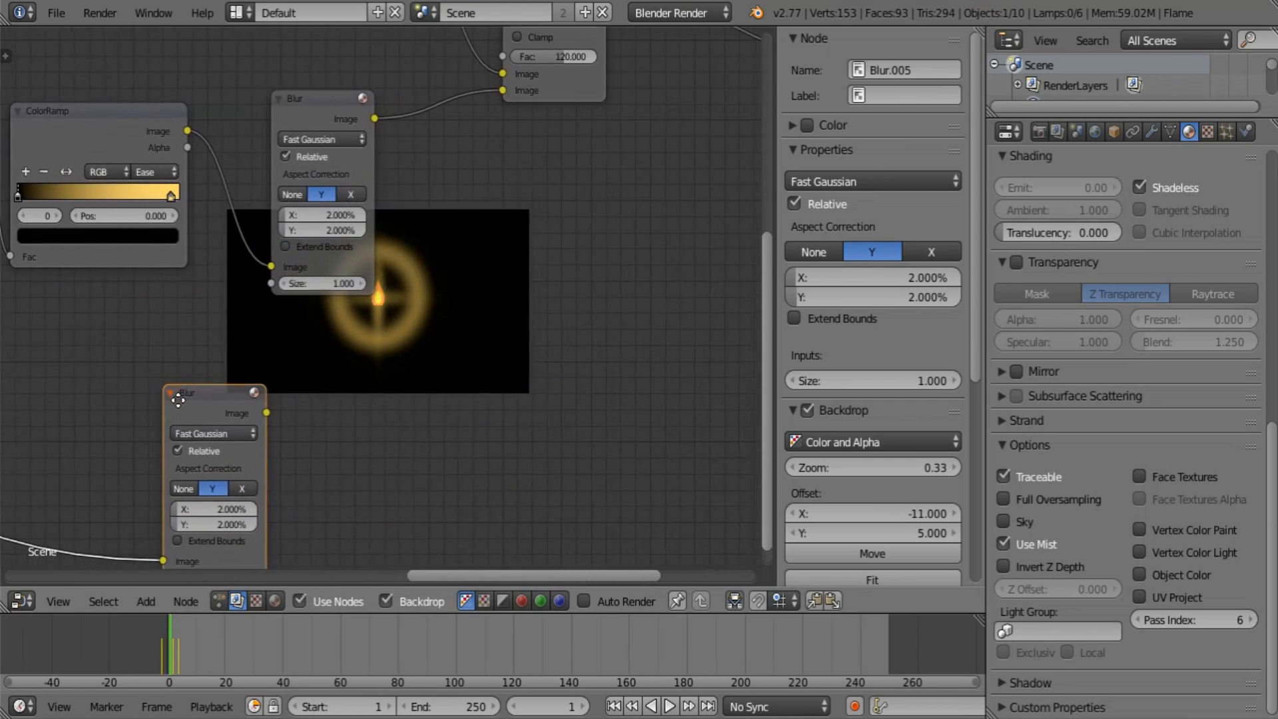
pyautogui.moveTo(180, 399); pyautogui.dragTo(515, 212)
pyautogui.moveTo(515, 212); pyautogui.dragTo(200, 401, button='middle')
pyautogui.moveTo(214, 405); pyautogui.dragTo(413, 422)
# Duplicate the final Add node, combine the original Add's output with the copied Blur, and link the result to a Viewer.
pyautogui.click(199, 224)
pyautogui.click(221, 172)
pyautogui.hotkey('shift', 'd')
pyautogui.click(449, 310)
pyautogui.moveTo(288, 187); pyautogui.dragTo(414, 404)
pyautogui.moveTo(518, 330); pyautogui.dragTo(568, 255)
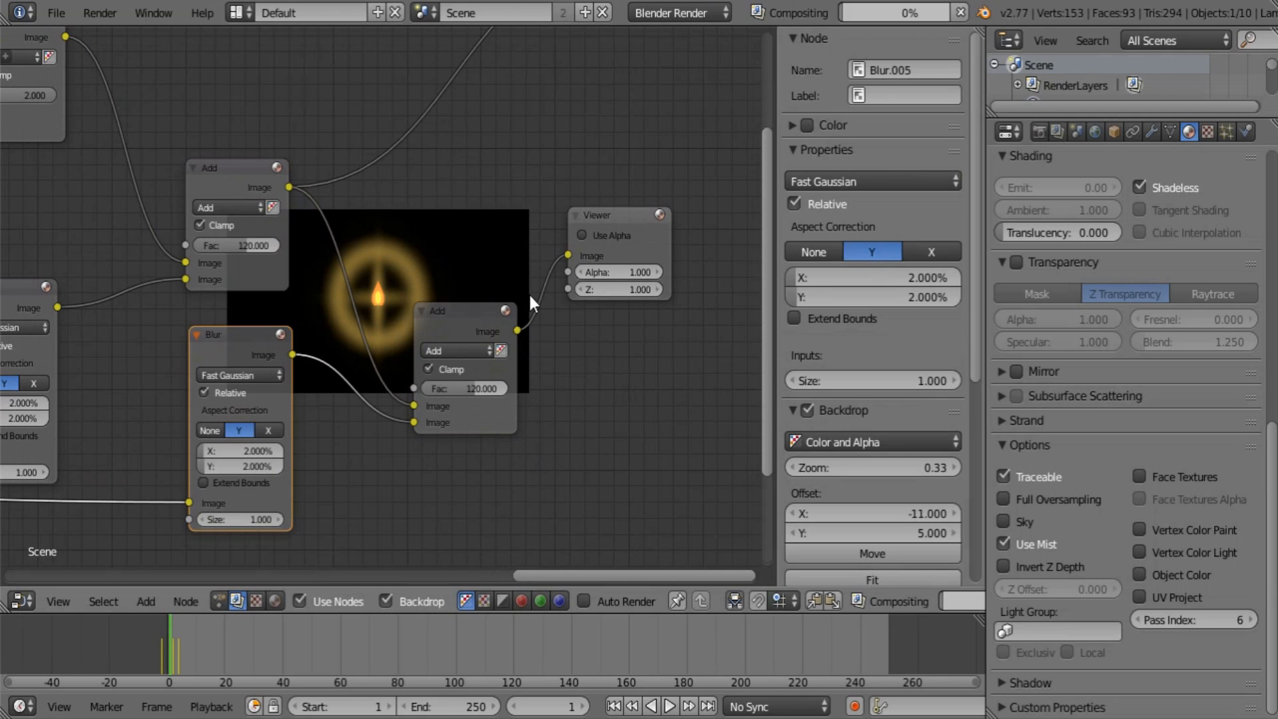
# Raise the new Add node, link it to the upper Viewer as well, and move the lower Viewer beneath that one.
pyautogui.moveTo(486, 309); pyautogui.dragTo(475, 164)
pyautogui.moveTo(584, 128); pyautogui.dragTo(475, 396, button='middle')
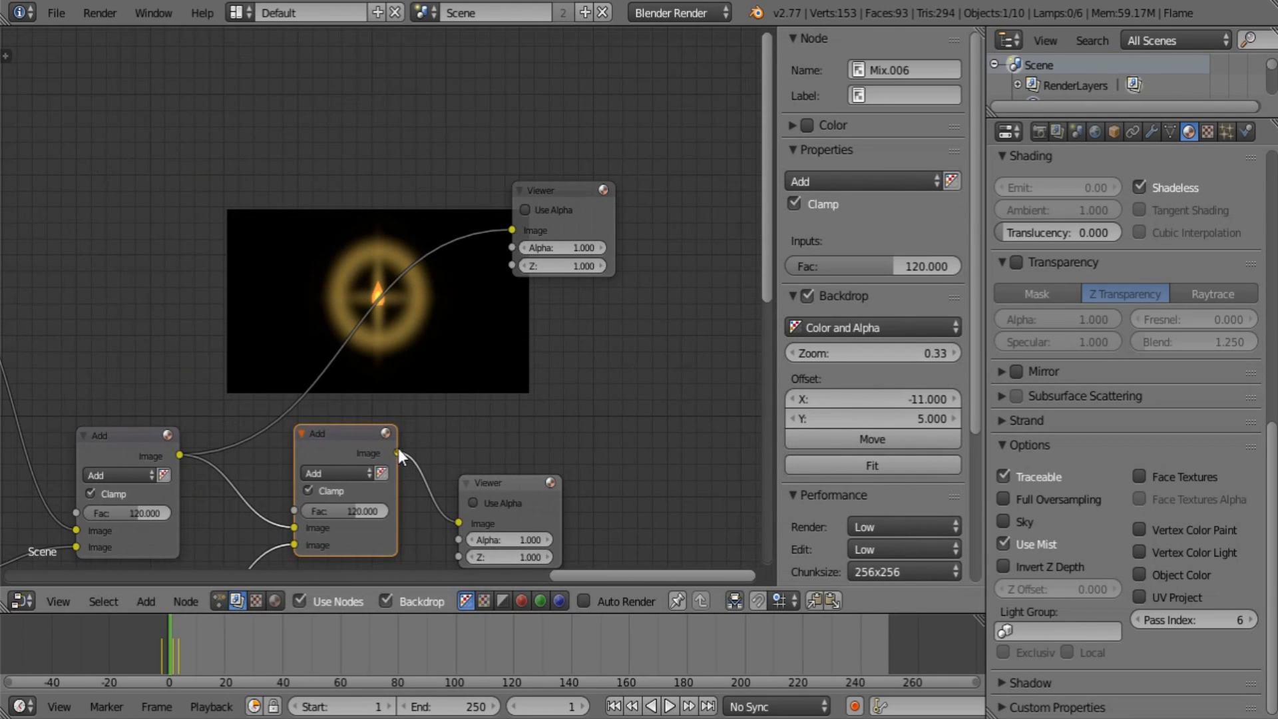
pyautogui.moveTo(398, 453); pyautogui.dragTo(511, 230)
pyautogui.moveTo(505, 466); pyautogui.dragTo(490, 409, button='middle')
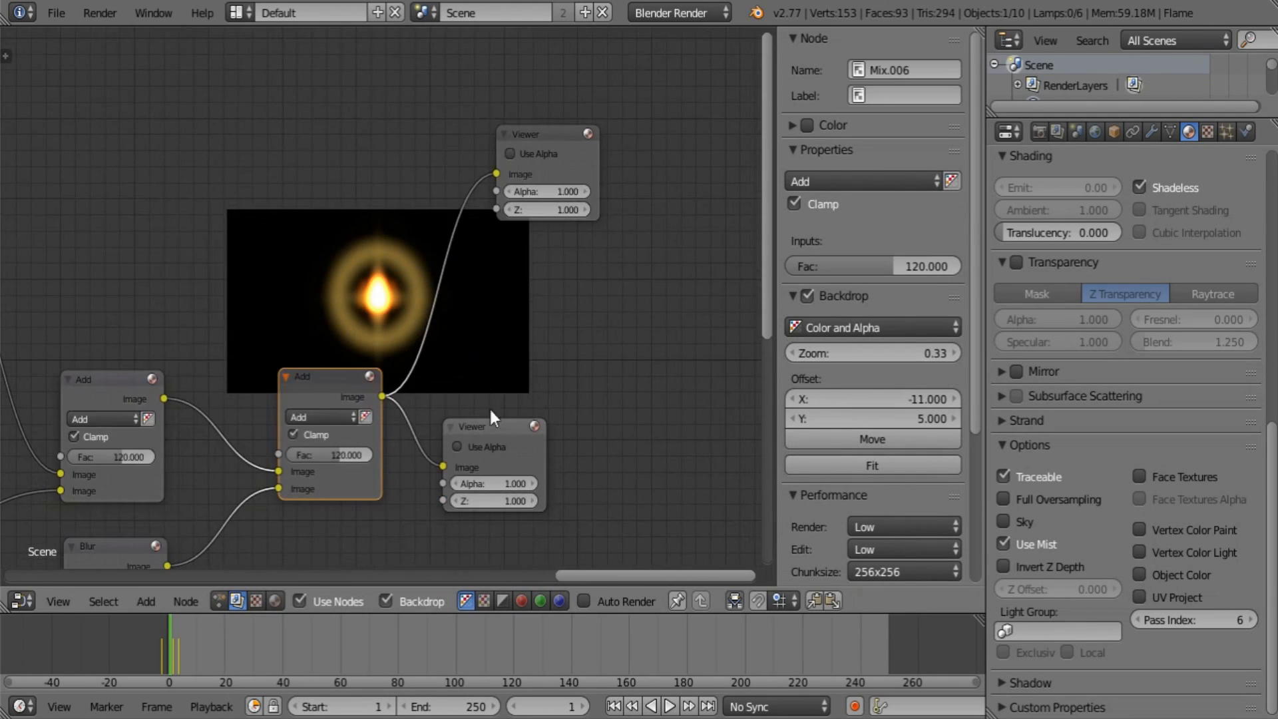
pyautogui.moveTo(489, 429); pyautogui.dragTo(538, 244)
# Set the new Add node's factor to 2.
pyautogui.write('120.0')
pyautogui.press('Return')
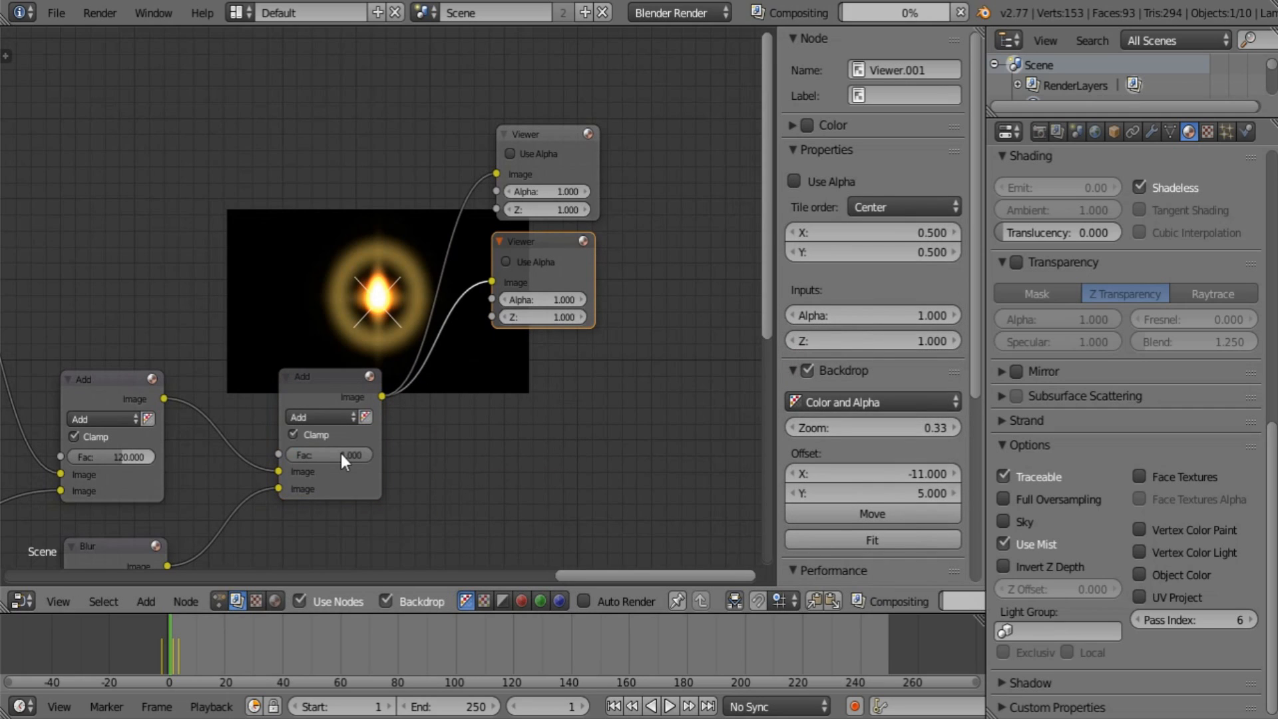
pyautogui.click(316, 454)
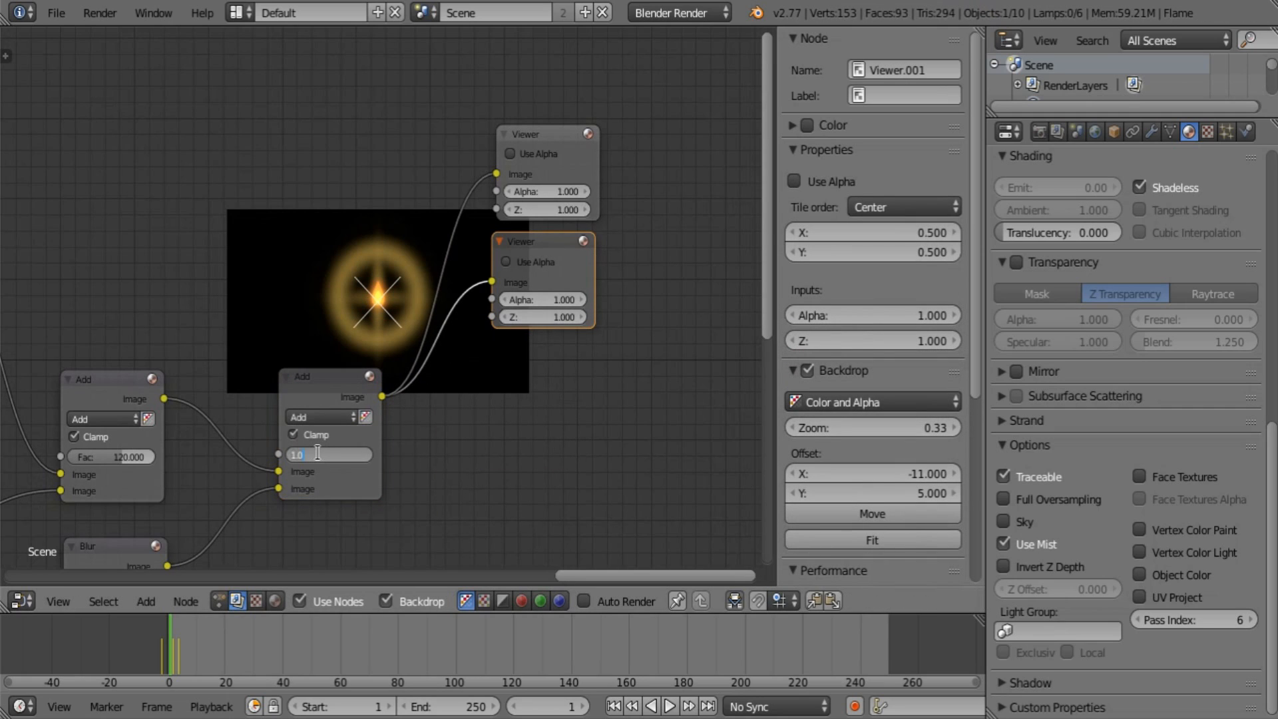
pyautogui.press('Return')
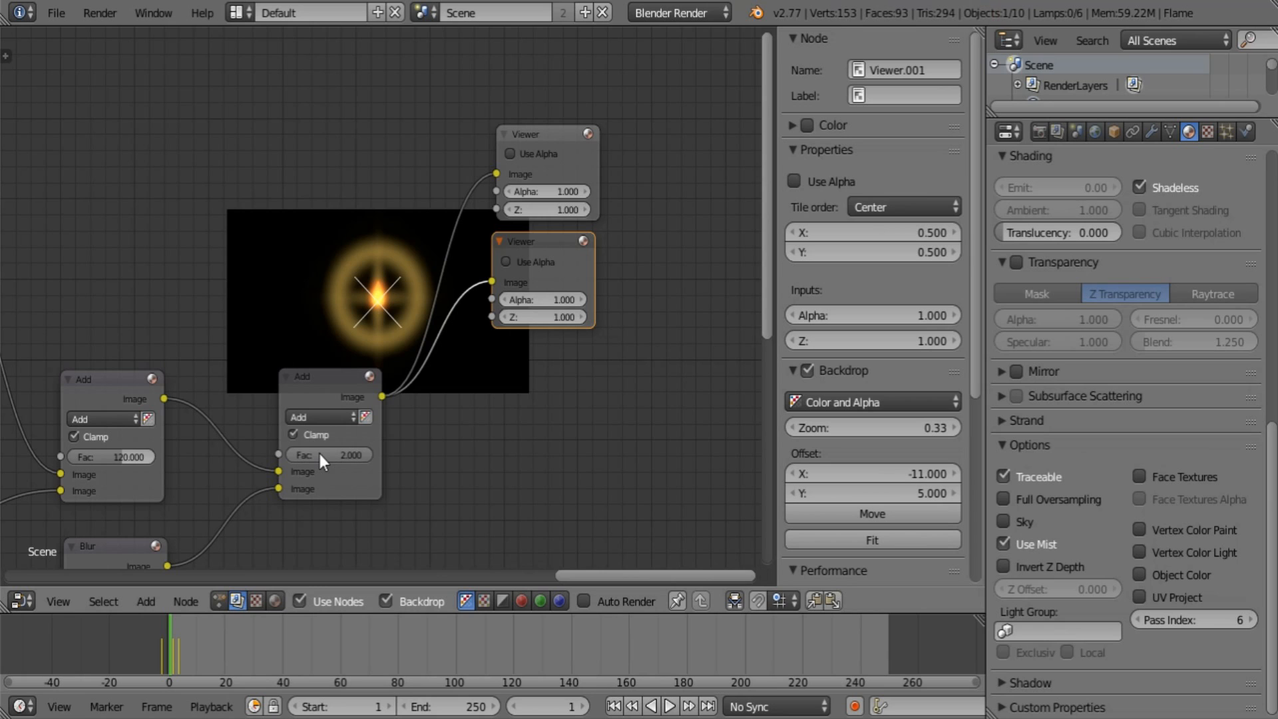
# Set the X and Y sizes of the Blur feeding the new Add node to 5%.
pyautogui.moveTo(160, 507); pyautogui.dragTo(312, 298, button='middle')
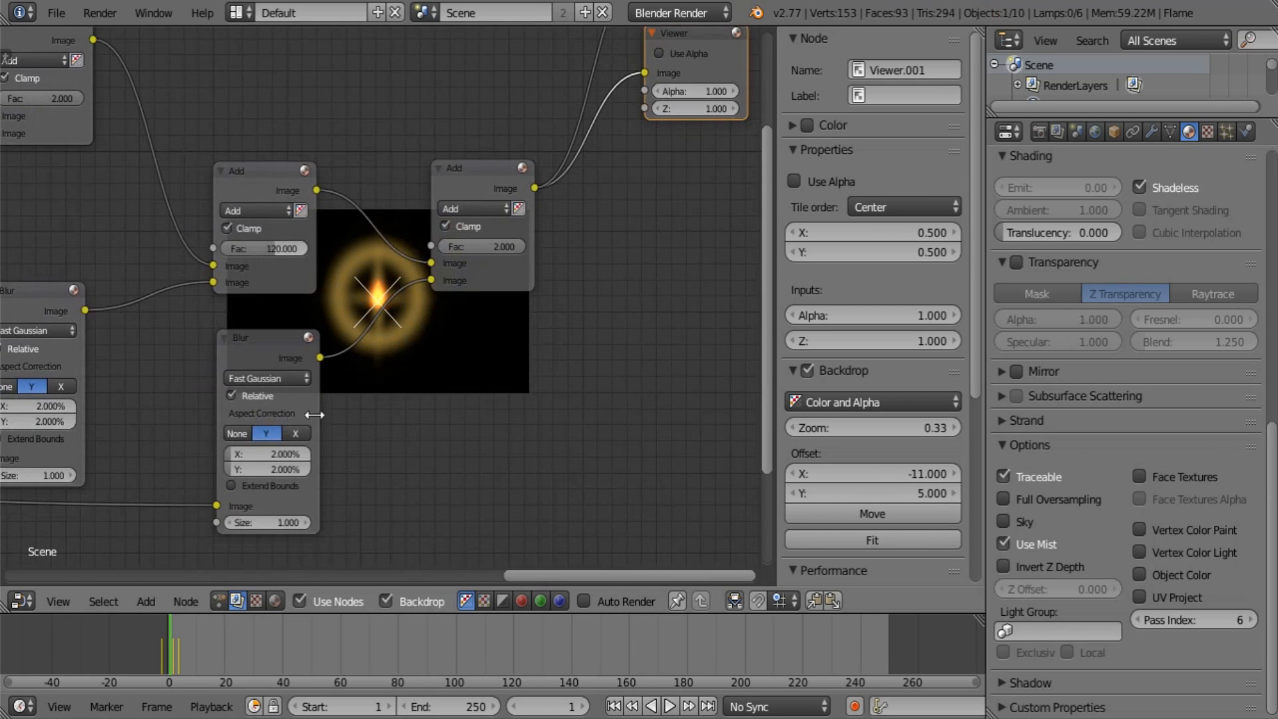
pyautogui.click(279, 455)
pyautogui.write('5')
pyautogui.press('Return')
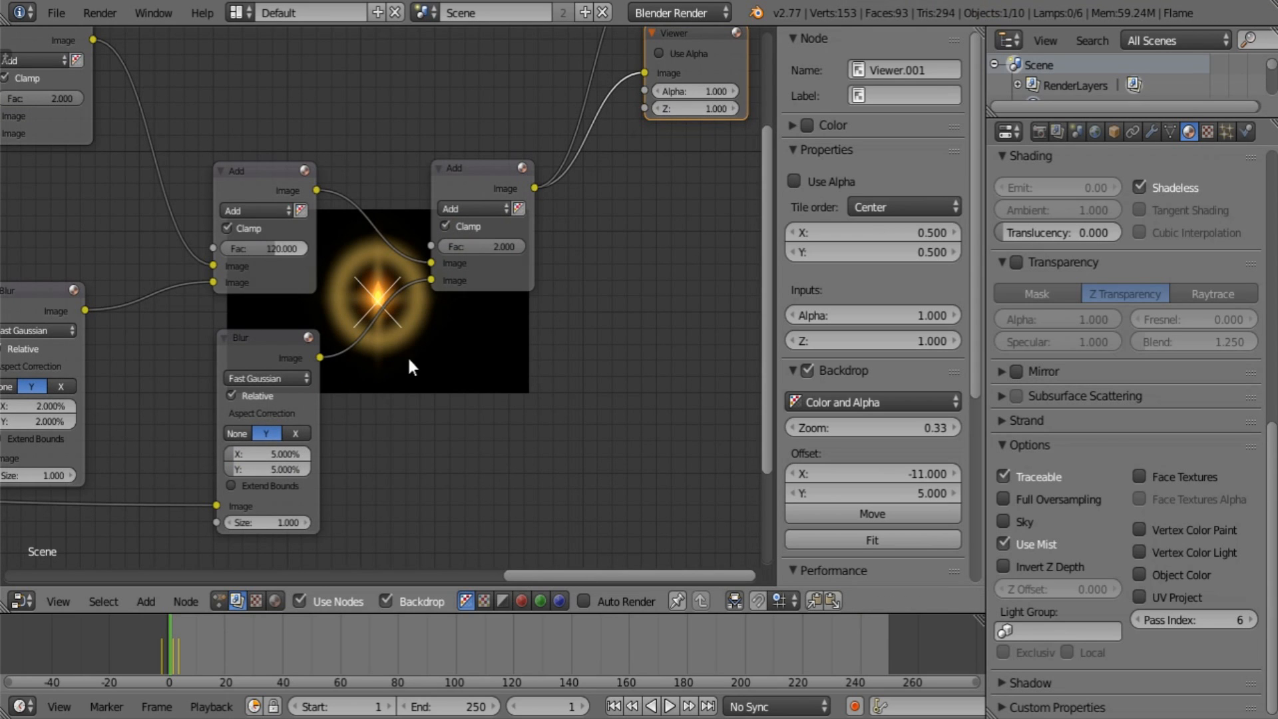
# Set the last Add node's factor to 1.
pyautogui.moveTo(407, 355); pyautogui.dragTo(405, 493, button='middle')
pyautogui.scroll(1, 477, 375)
pyautogui.write('1')
pyautogui.press('Return')
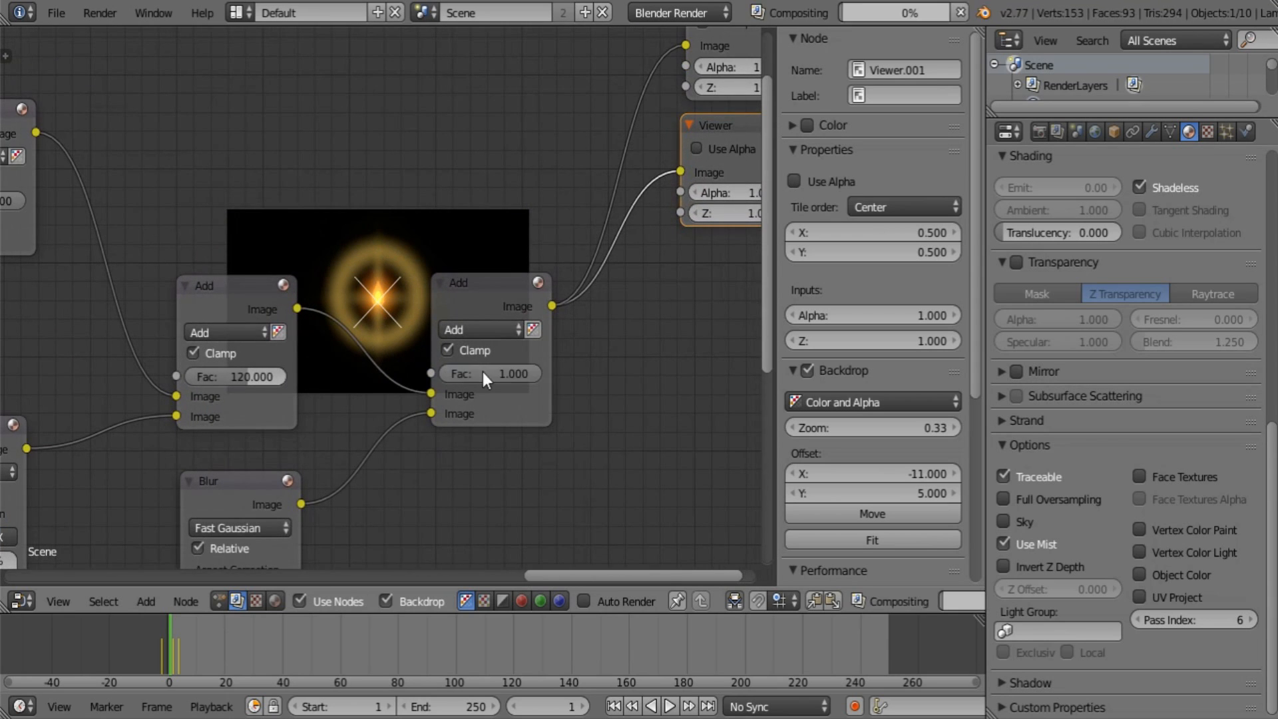
# Move the glow ring's ColorRamp up, above the level of the Add node that feeds it.
pyautogui.moveTo(497, 319)
pyautogui.mouseDown(button='middle')
pyautogui.moveTo(462, 381)
pyautogui.moveTo(460, 344)
pyautogui.moveTo(475, 493)
pyautogui.moveTo(398, 221)
pyautogui.moveTo(209, 179)
pyautogui.moveTo(429, 378)
pyautogui.moveTo(536, 356)
pyautogui.moveTo(418, 399)
pyautogui.moveTo(413, 439)
pyautogui.moveTo(374, 404)
pyautogui.moveTo(486, 451)
pyautogui.mouseUp(button='middle')
pyautogui.scroll(-2, 429, 378)
pyautogui.moveTo(380, 326); pyautogui.dragTo(421, 388, button='middle')
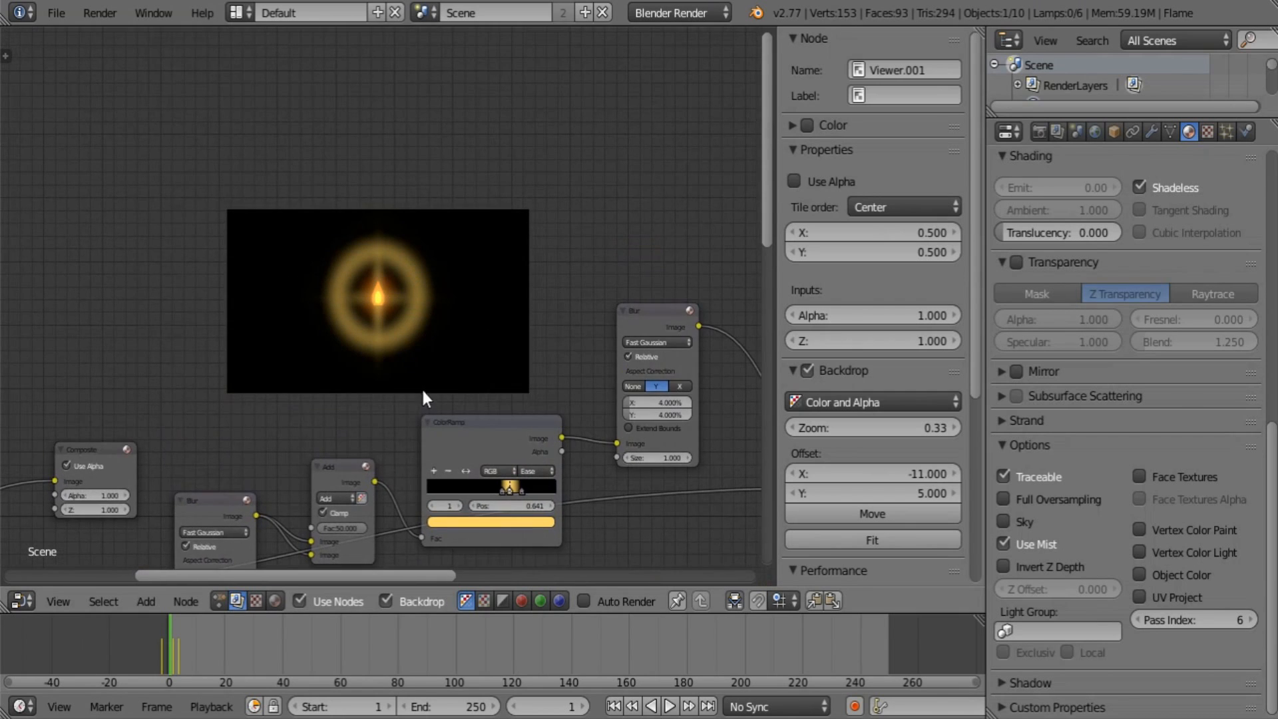
pyautogui.scroll(1, 421, 386)
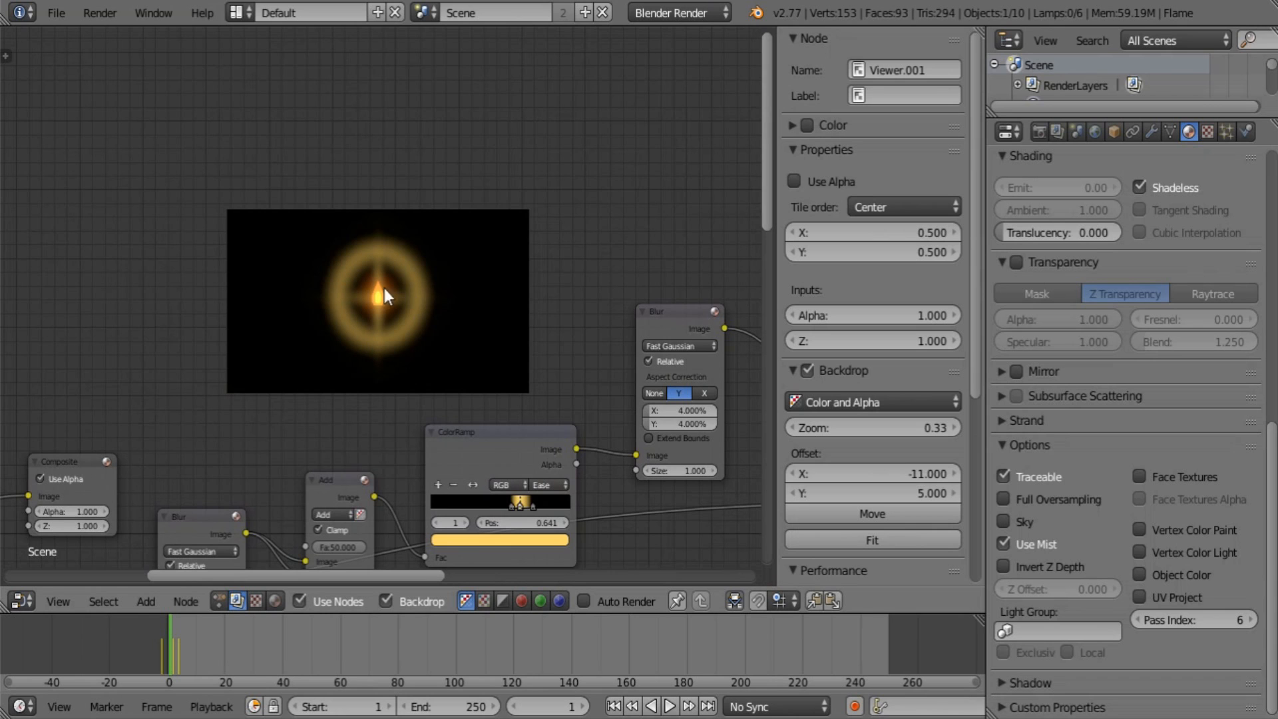
pyautogui.moveTo(432, 440); pyautogui.dragTo(421, 268, button='middle')
pyautogui.scroll(1, 438, 325)
pyautogui.moveTo(421, 268); pyautogui.dragTo(385, 359)
pyautogui.moveTo(417, 305); pyautogui.dragTo(385, 360, button='middle')
pyautogui.moveTo(385, 360); pyautogui.dragTo(350, 361)
pyautogui.moveTo(370, 274); pyautogui.dragTo(350, 362, button='middle')
pyautogui.moveTo(350, 362); pyautogui.dragTo(348, 326)
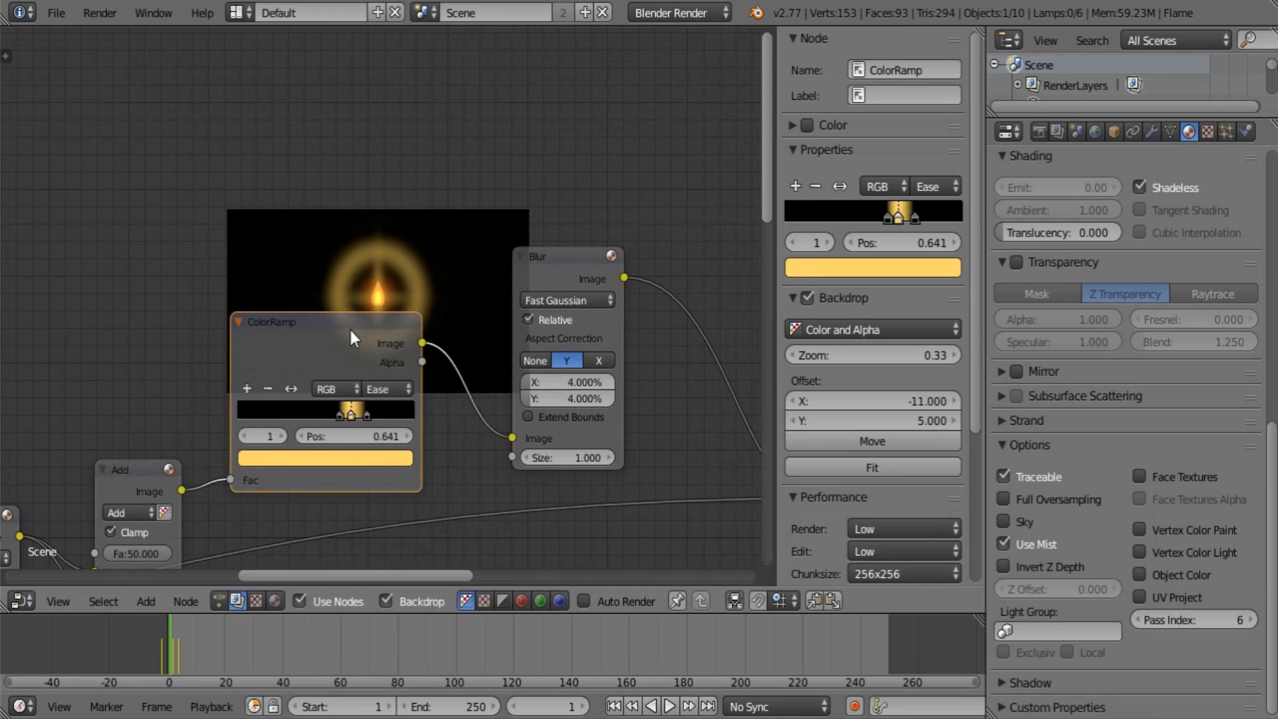
# Duplicate the glow ring's ColorRamp above the original and move the ring's 4% Blur farther from it.
pyautogui.hotkey('shift', 'd')
pyautogui.click(380, 107)
pyautogui.moveTo(381, 106); pyautogui.dragTo(300, 251, button='middle')
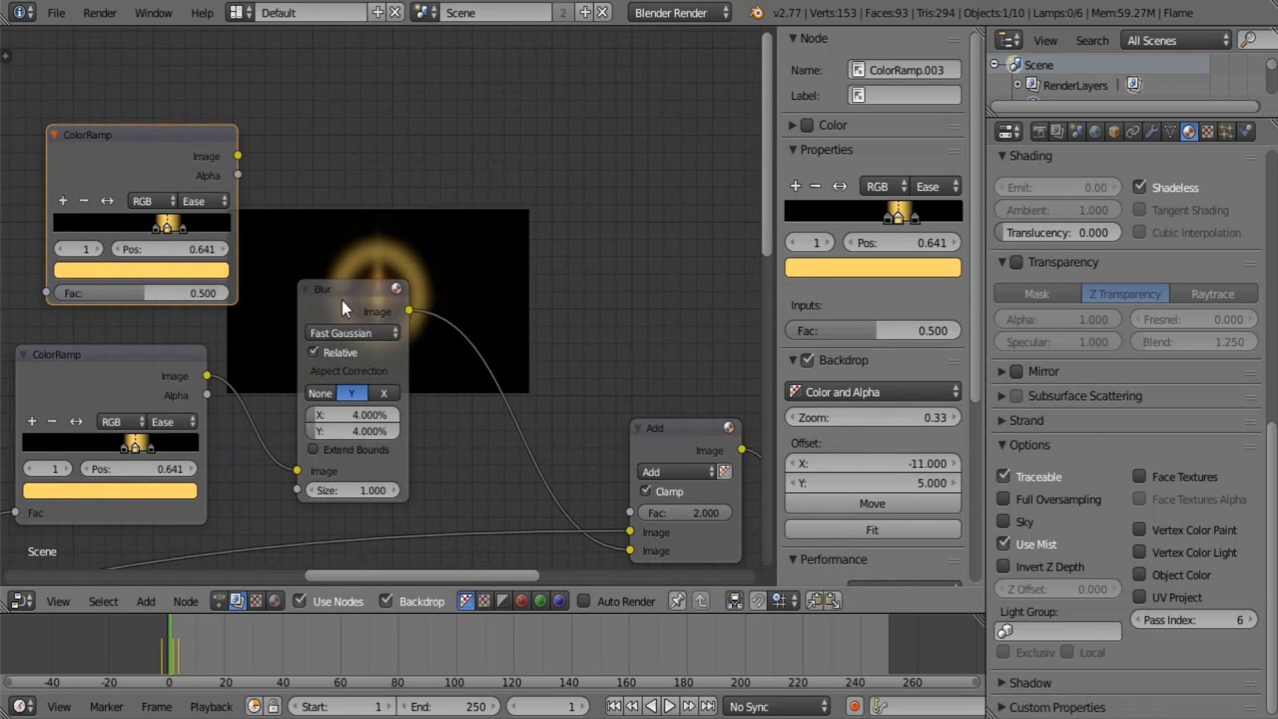
pyautogui.moveTo(341, 297); pyautogui.dragTo(439, 253)
pyautogui.moveTo(366, 253); pyautogui.dragTo(520, 226, button='middle')
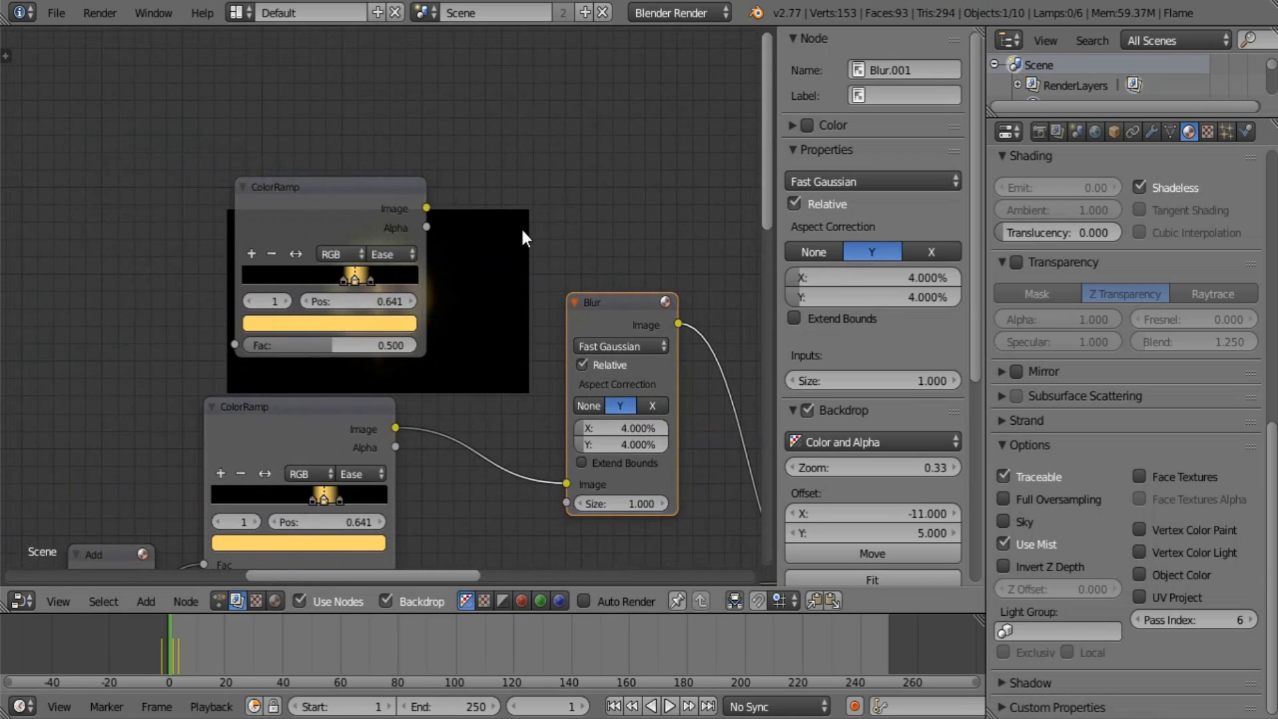
# Add a Mix node above and beyond the duplicated ColorRamp.
pyautogui.hotkey('shift', 'a')
pyautogui.moveTo(506, 170)
pyautogui.click(552, 170)
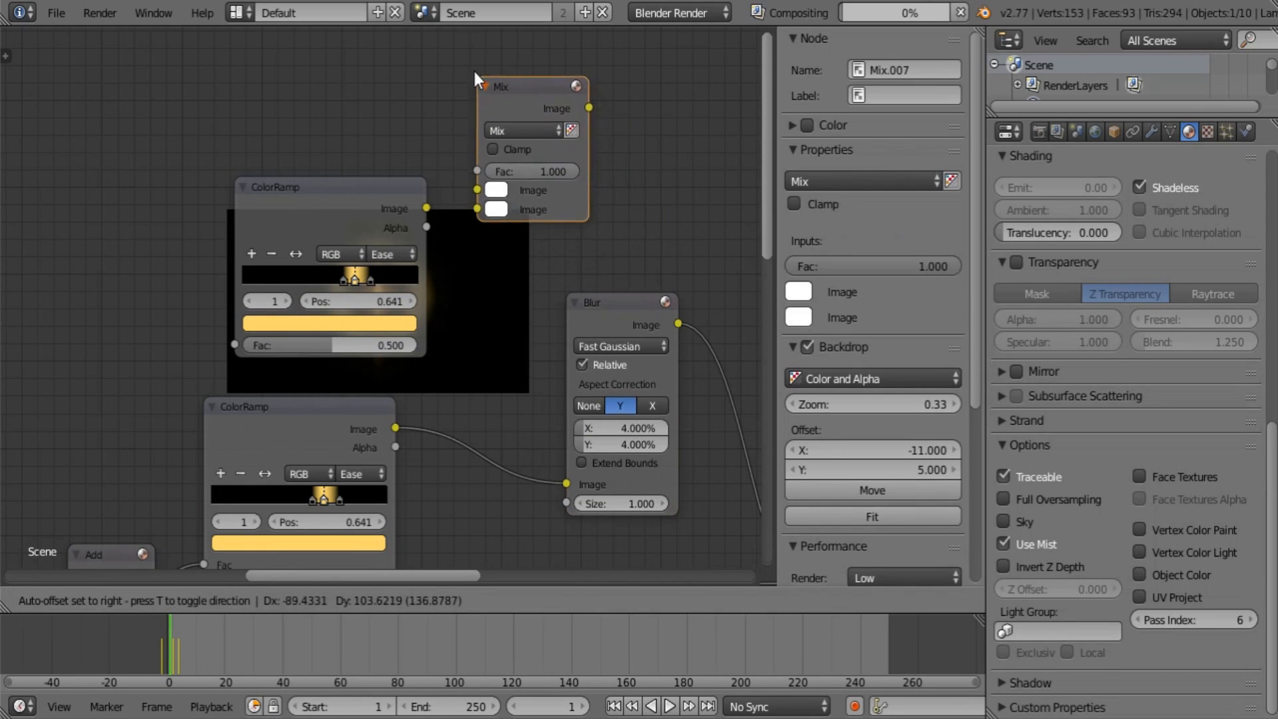
pyautogui.click(474, 71)
# Add a Viewer fed by the new Mix node and turn off its Use Alpha option.
pyautogui.moveTo(617, 118); pyautogui.dragTo(585, 169, button='middle')
pyautogui.hotkey('shift', 'a')
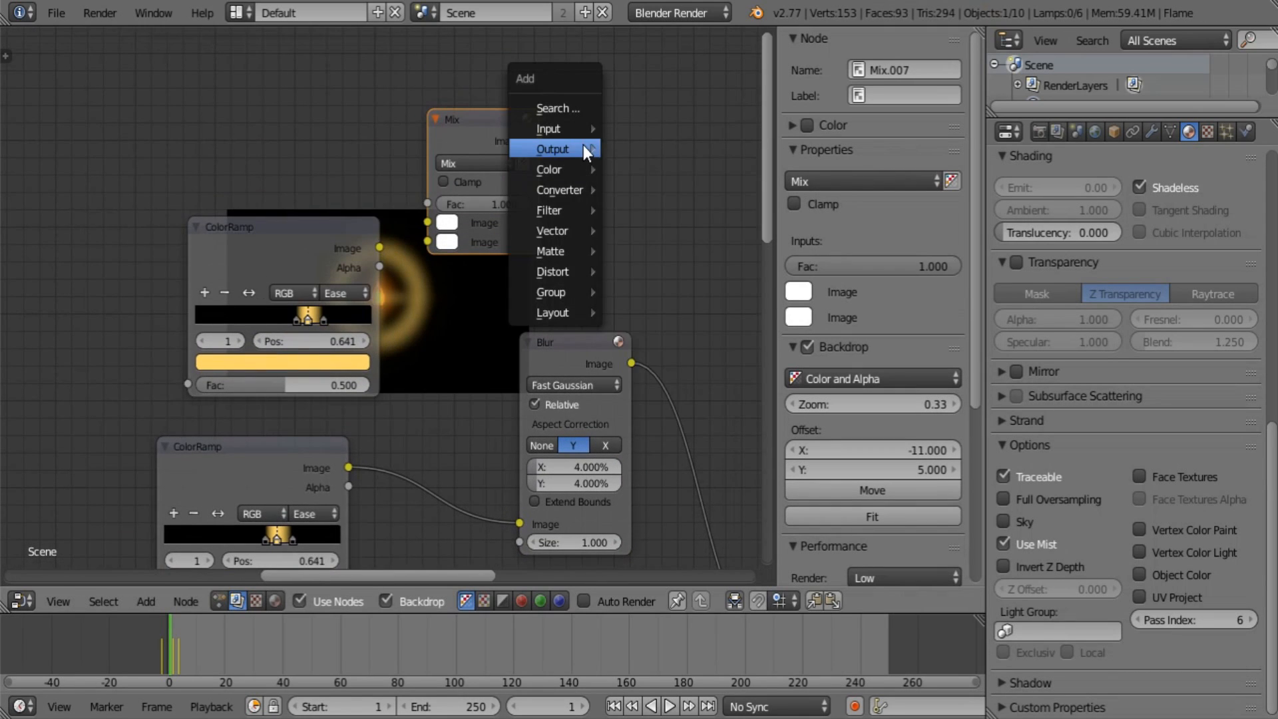
pyautogui.moveTo(583, 145)
pyautogui.click(636, 167)
pyautogui.click(636, 90)
pyautogui.moveTo(539, 141); pyautogui.dragTo(612, 131)
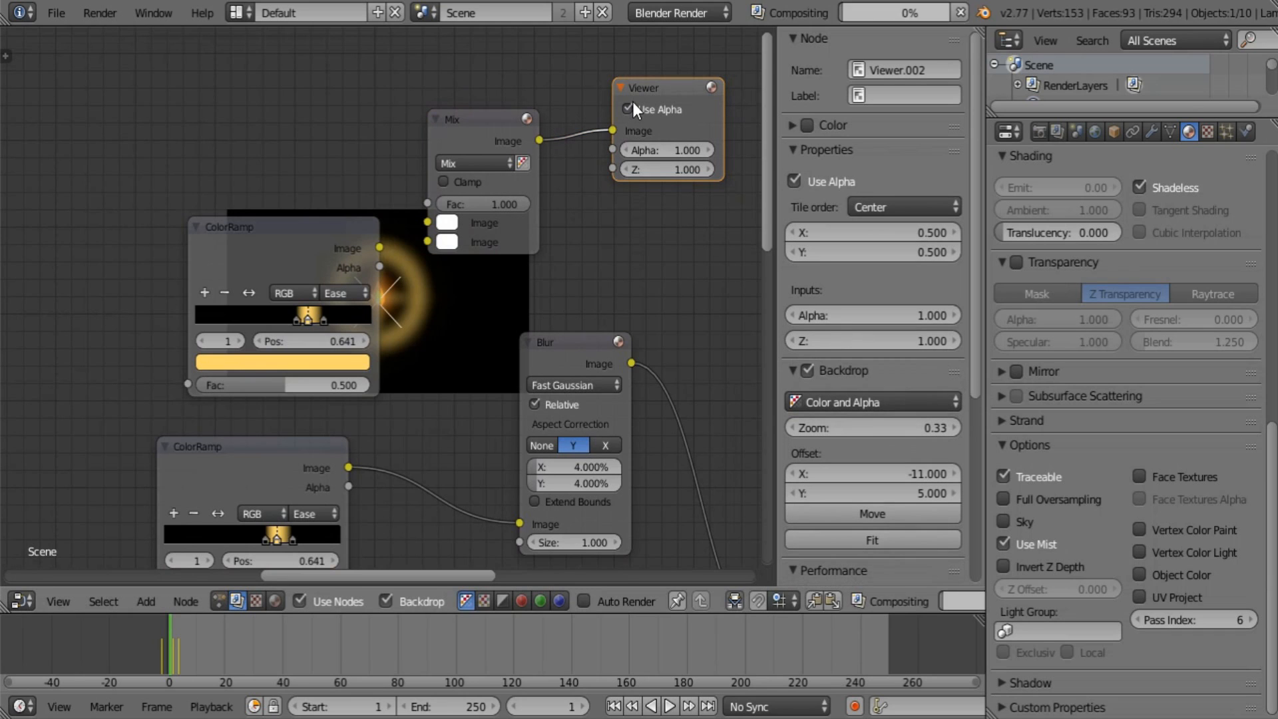
pyautogui.click(627, 108)
# Feed the ring's Add node into the duplicated ColorRamp and connect both ColorRamps to the new Mix node's image inputs.
pyautogui.scroll(-2, 393, 299)
pyautogui.scroll(-1, 393, 299)
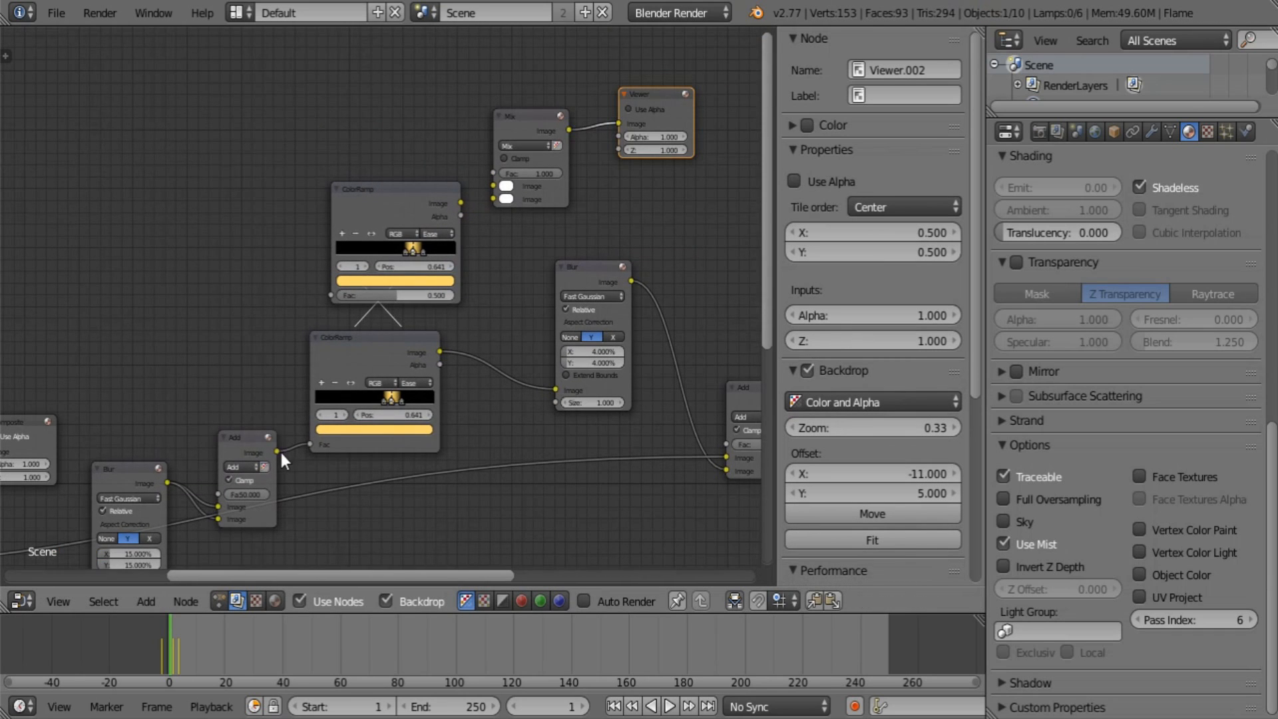
pyautogui.moveTo(491, 254); pyautogui.dragTo(368, 366, button='middle')
pyautogui.scroll(1, 368, 366)
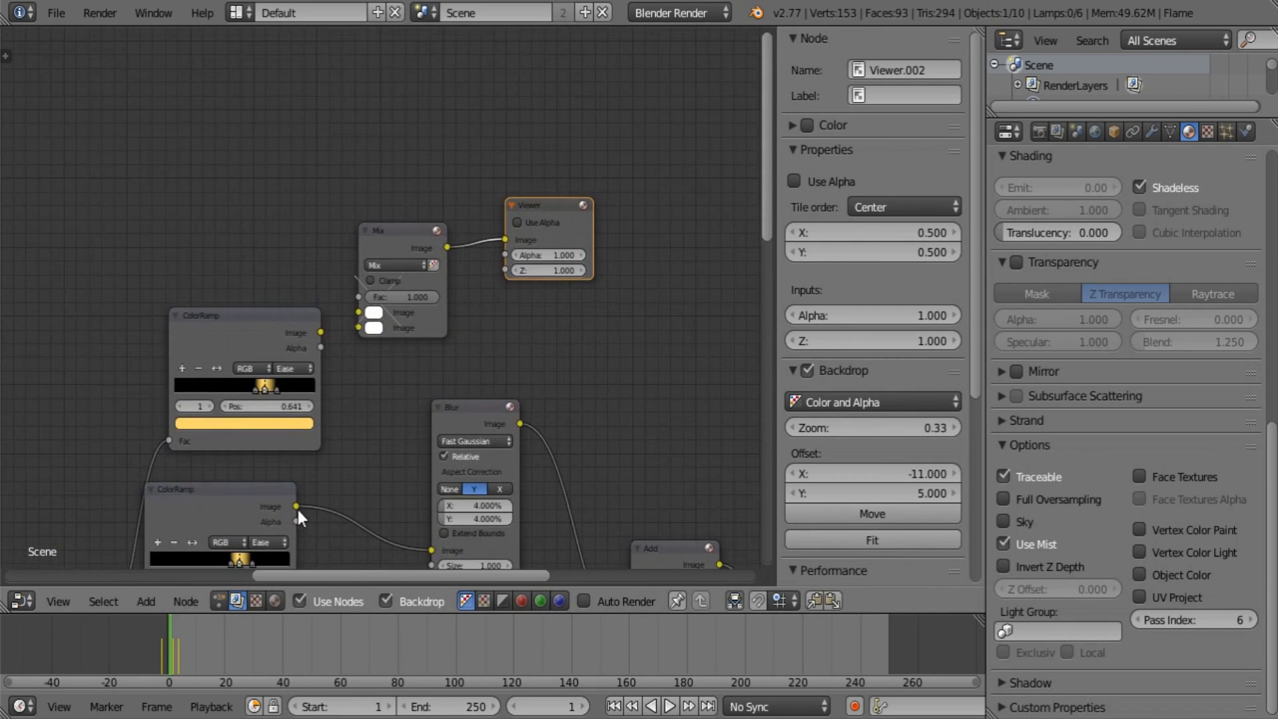
pyautogui.moveTo(296, 507); pyautogui.dragTo(360, 313)
pyautogui.scroll(1, 436, 294)
# Space the new Mix and Viewer nodes away from the ColorRamps and set the Mix node's blend mode to Multiply.
pyautogui.moveTo(437, 294); pyautogui.dragTo(542, 277)
pyautogui.moveTo(218, 368); pyautogui.dragTo(370, 330, button='middle')
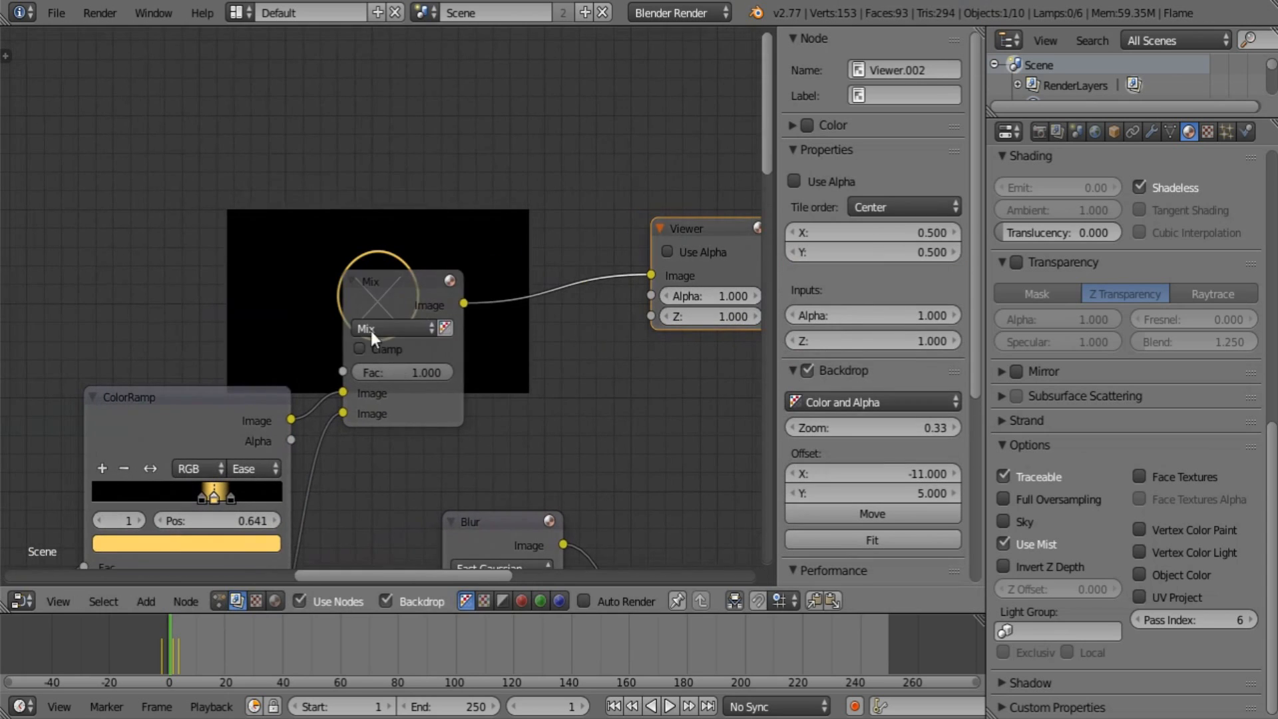
pyautogui.moveTo(371, 330); pyautogui.dragTo(471, 304)
pyautogui.hotkey('shift', 'a')
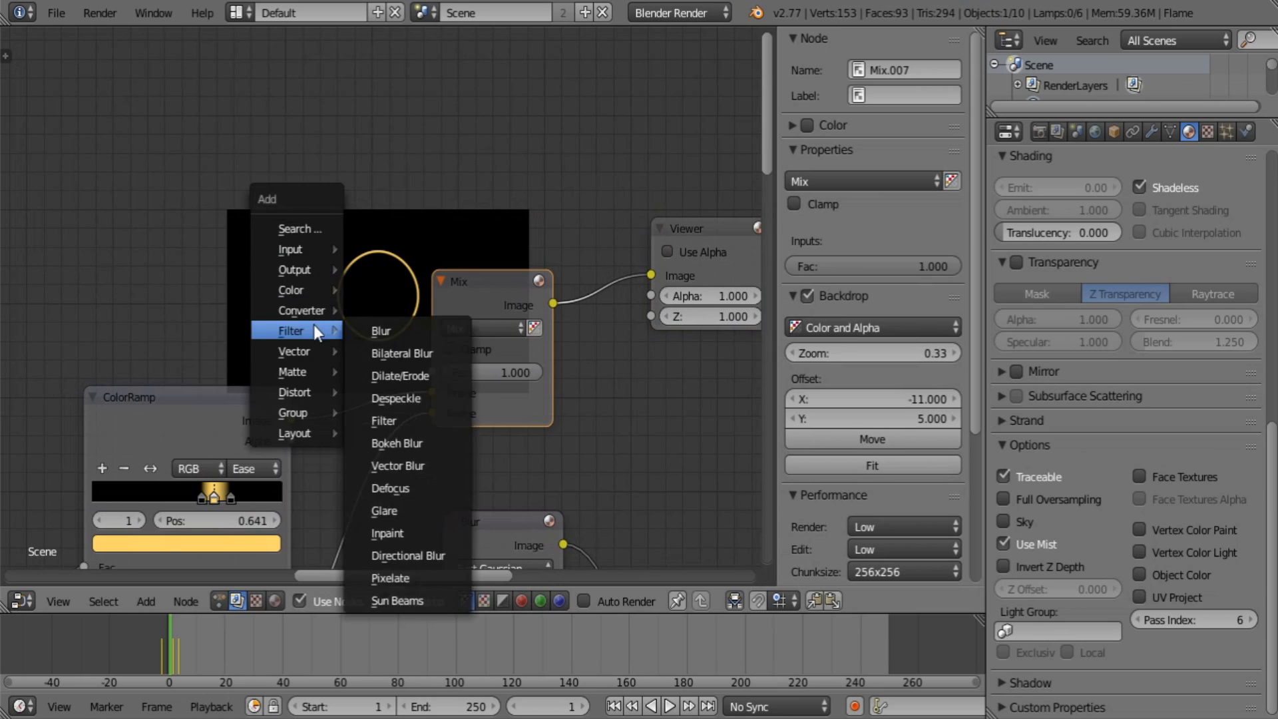
pyautogui.click(490, 328)
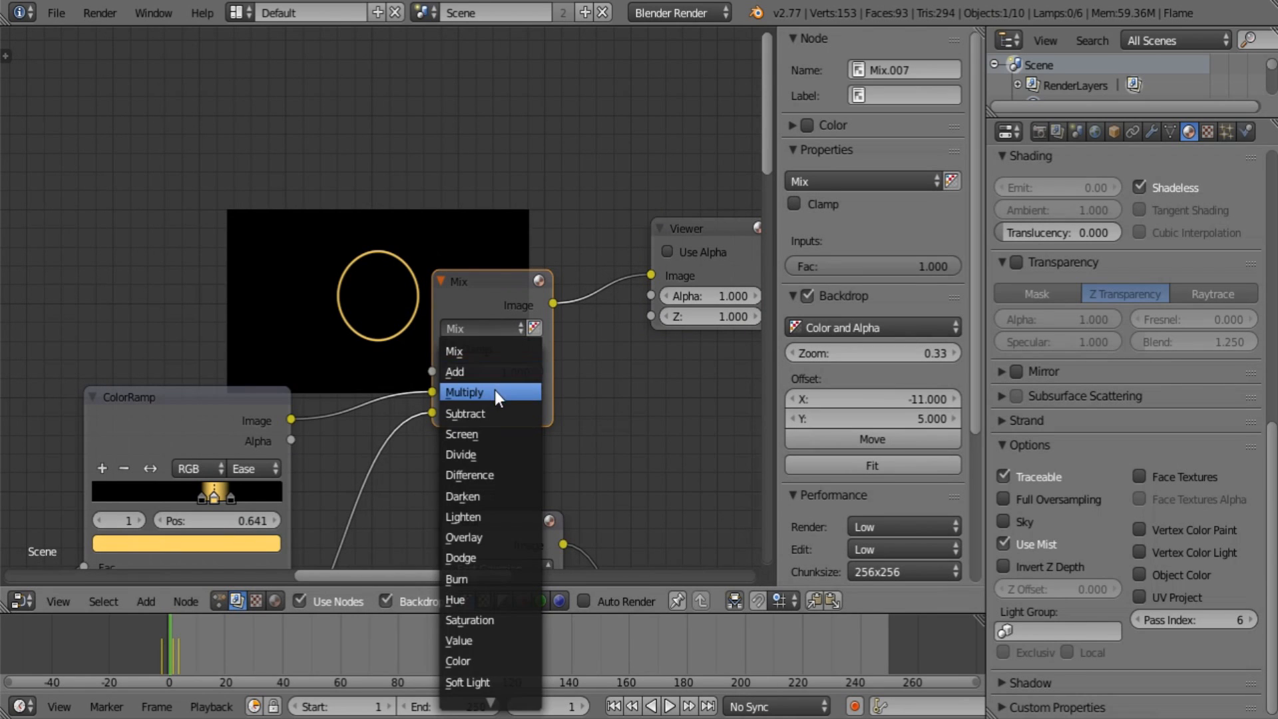
pyautogui.click(494, 393)
pyautogui.hotkey('shift', 'a')
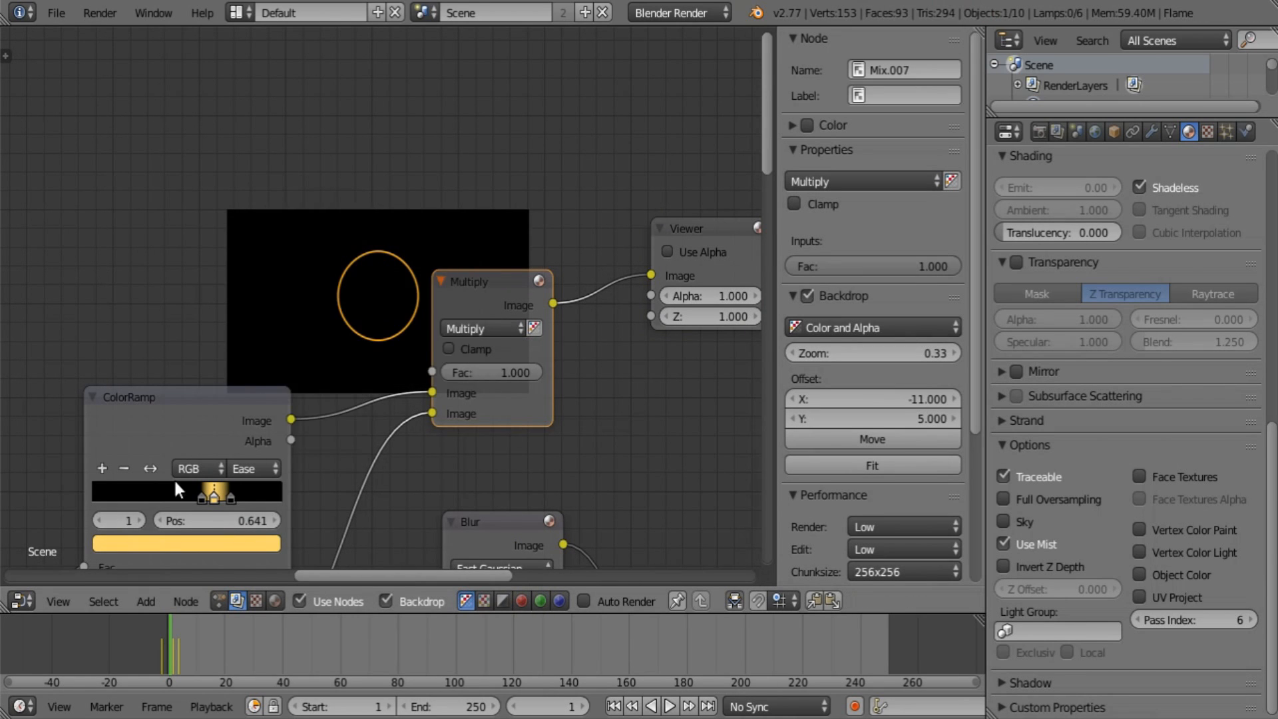
# Duplicate both glow ring ColorRamps and place the two copies above the originals.
pyautogui.moveTo(174, 478); pyautogui.dragTo(233, 359, button='middle')
pyautogui.scroll(-1, 215, 367)
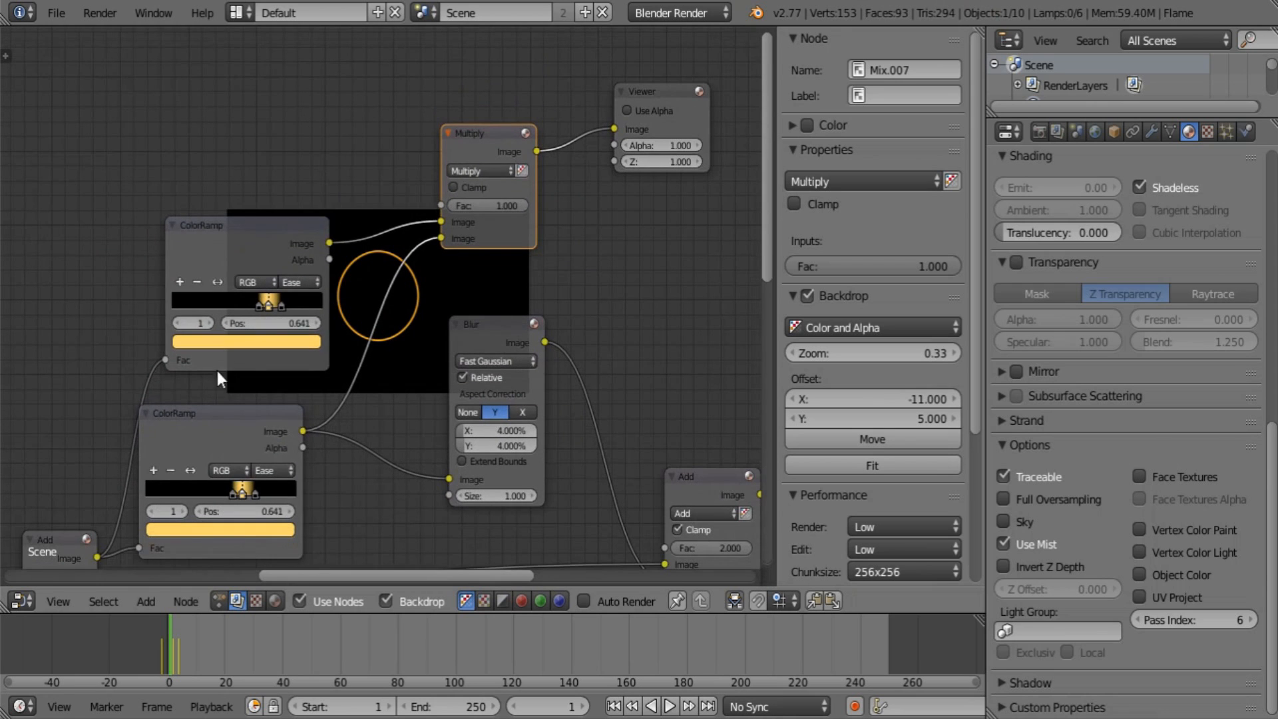
pyautogui.click(246, 439)
pyautogui.keyDown('shift'); pyautogui.click(234, 275); pyautogui.keyUp('shift')
pyautogui.moveTo(234, 275); pyautogui.dragTo(204, 436, button='middle')
pyautogui.hotkey('shift', 'd')
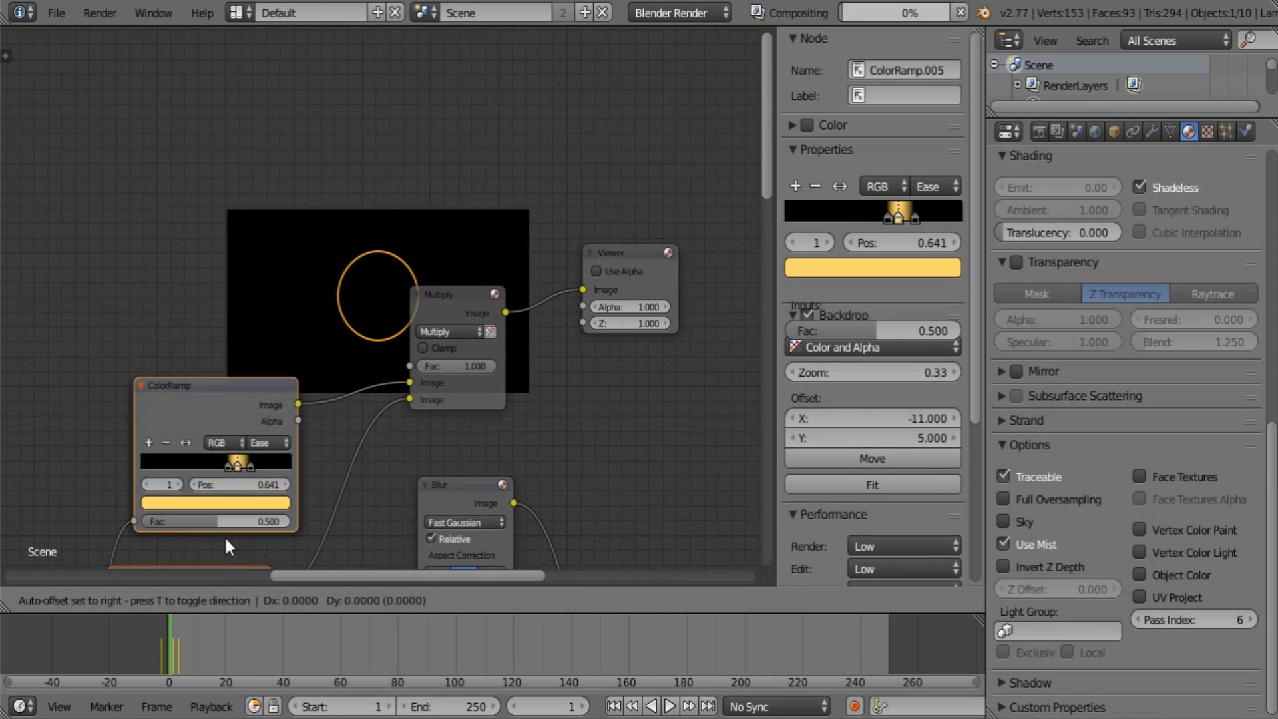
pyautogui.press('y')
pyautogui.click(157, 147)
# Connect the ring's Add node output to the Fac inputs of both ColorRamp copies.
pyautogui.moveTo(105, 424); pyautogui.dragTo(259, 222, button='middle')
pyautogui.scroll(-4, 259, 222)
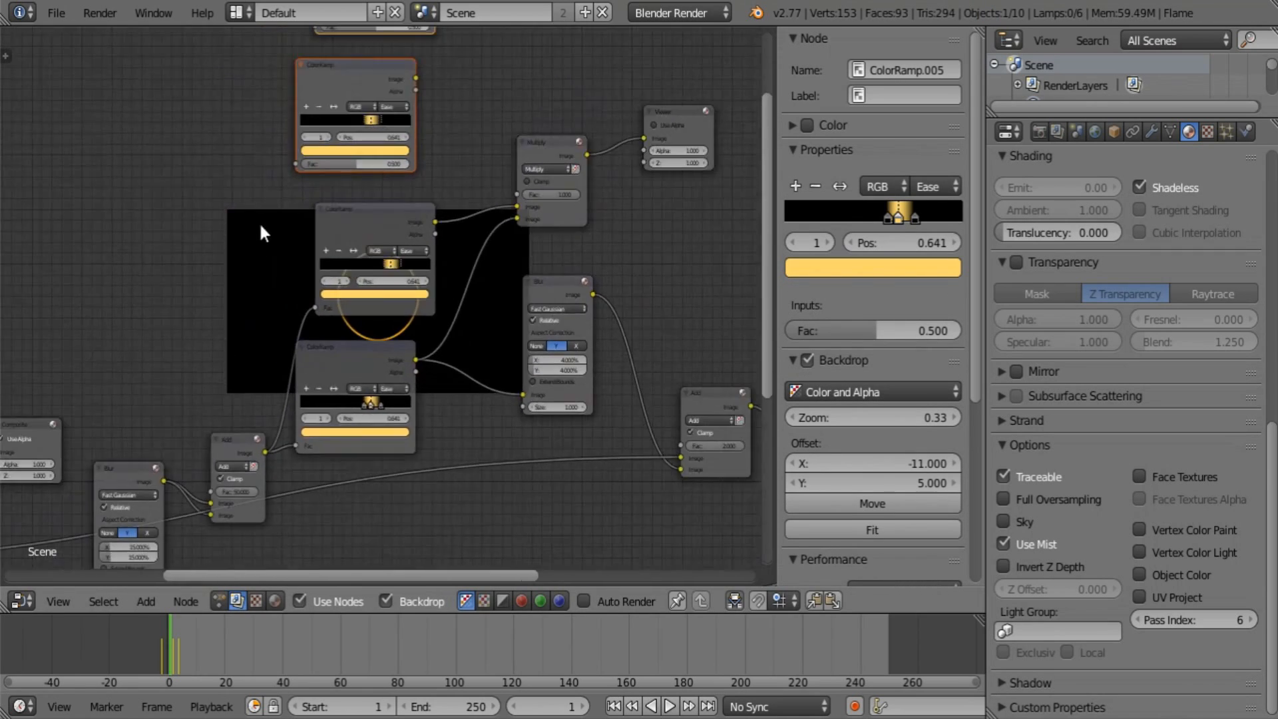
pyautogui.moveTo(257, 347); pyautogui.dragTo(277, 414, button='middle')
pyautogui.moveTo(285, 517); pyautogui.dragTo(310, 233)
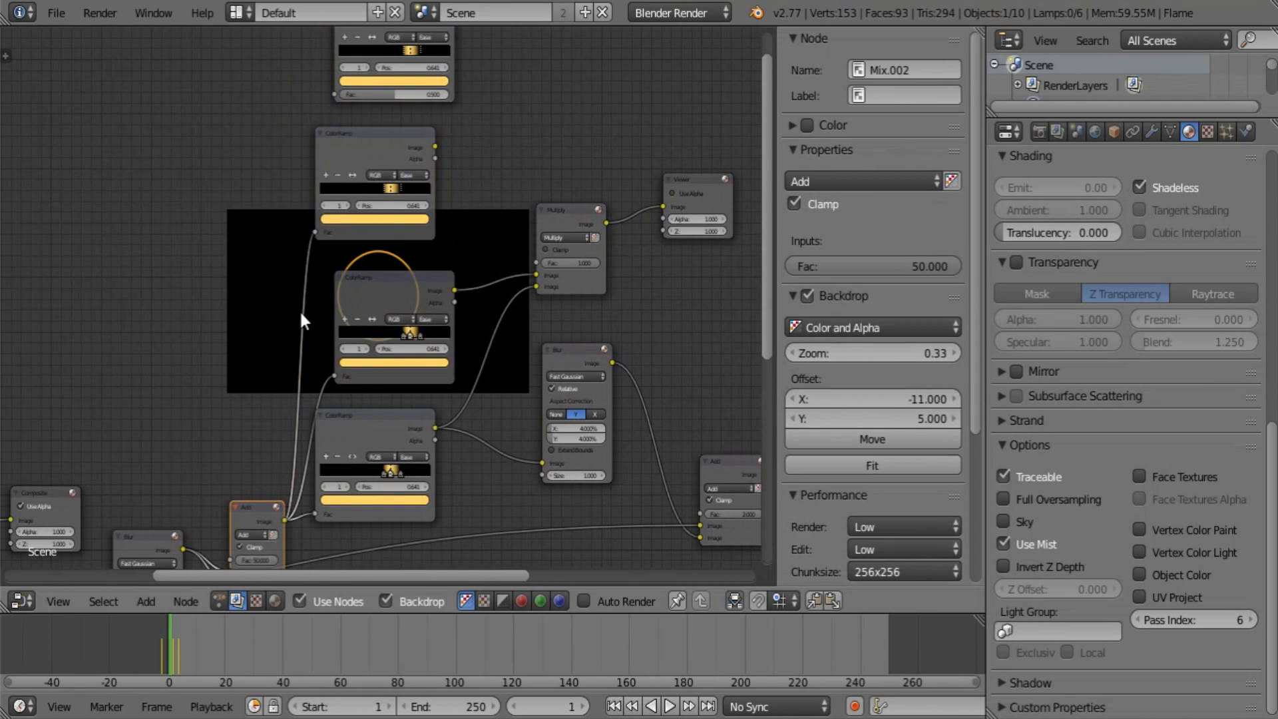
pyautogui.moveTo(282, 517); pyautogui.dragTo(334, 94)
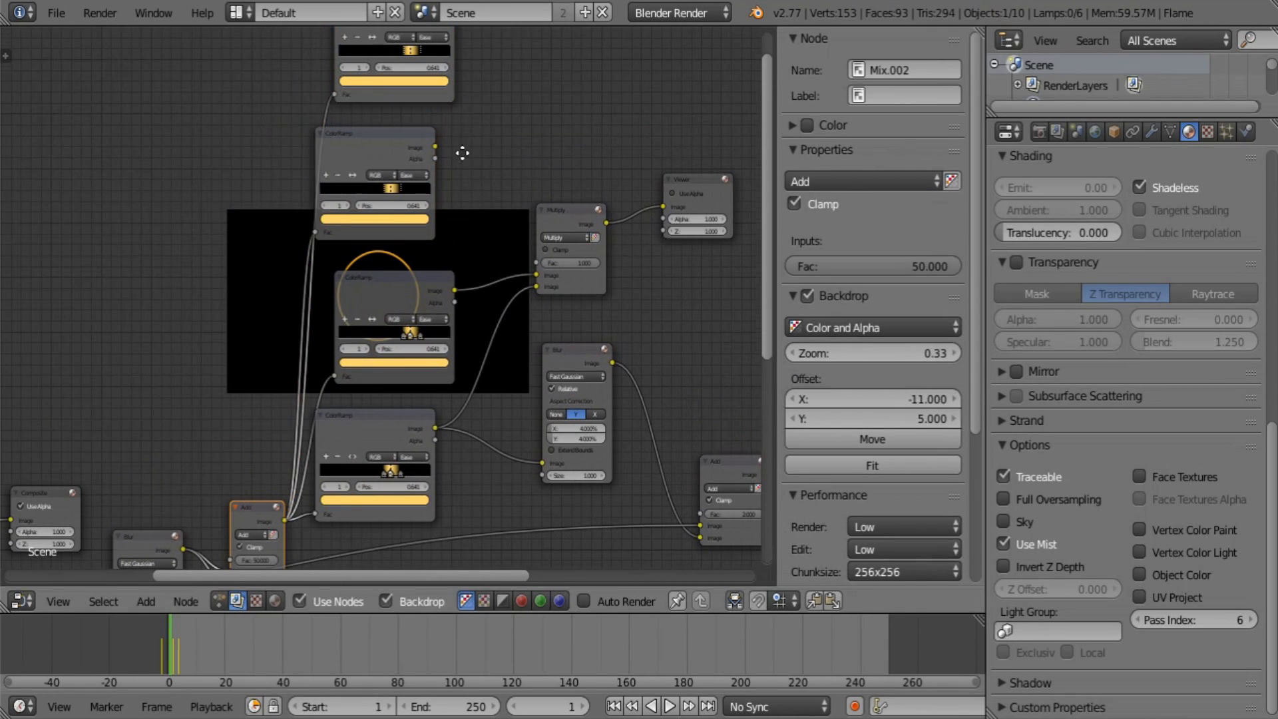
# Delete the ColorRamp just below the two copies and feed both copies' images into the Multiply node.
pyautogui.moveTo(390, 297); pyautogui.dragTo(325, 350, button='middle')
pyautogui.click(313, 350)
pyautogui.press('x')
pyautogui.scroll(2, 312, 347)
pyautogui.moveTo(391, 418)
pyautogui.mouseDown()
pyautogui.moveTo(245, 198)
pyautogui.moveTo(392, 417)
pyautogui.mouseUp()
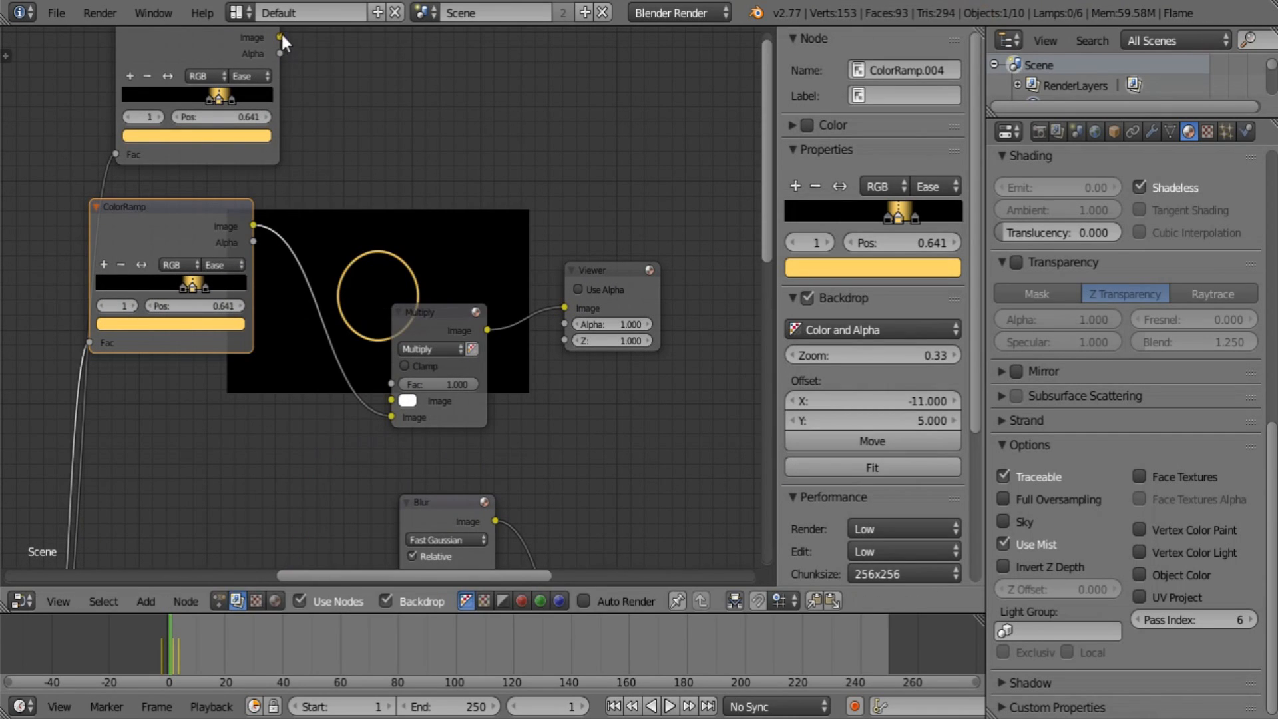
pyautogui.moveTo(280, 37); pyautogui.dragTo(392, 400)
# Move the Multiply node and its Viewer up level with the two ColorRamp copies.
pyautogui.moveTo(435, 333); pyautogui.dragTo(446, 228)
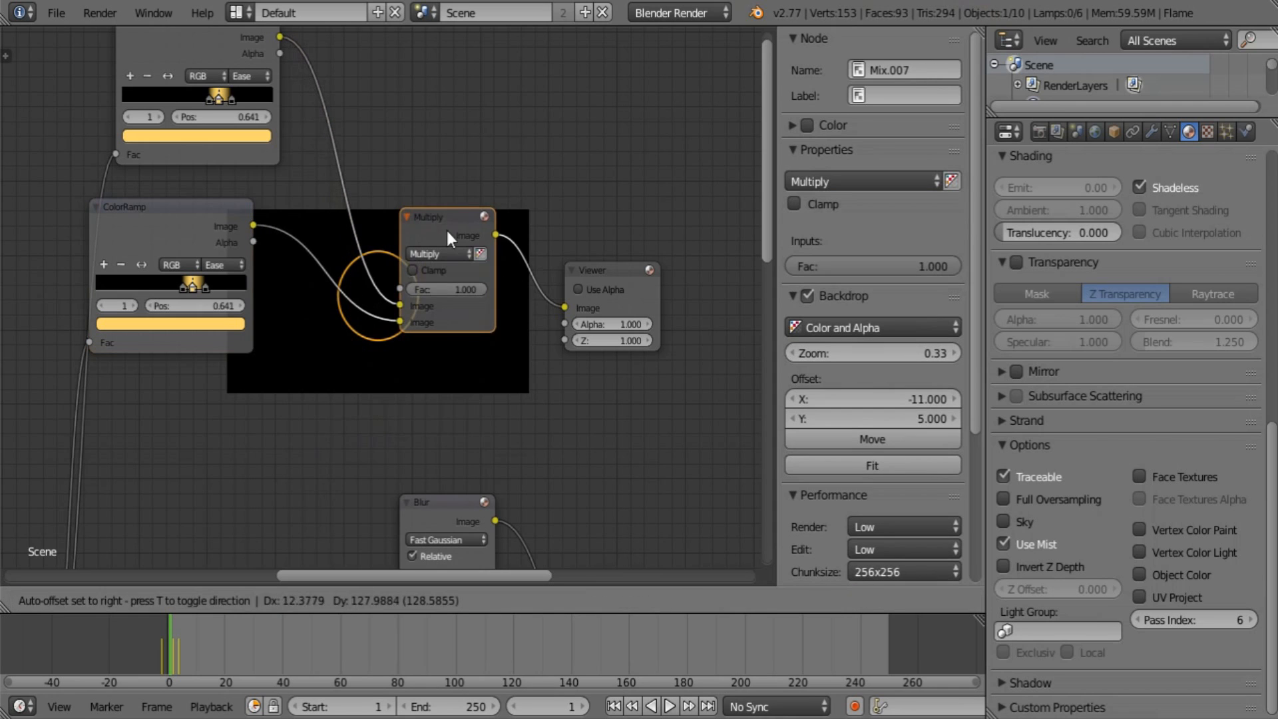
pyautogui.moveTo(594, 266); pyautogui.dragTo(617, 176)
pyautogui.moveTo(456, 216); pyautogui.dragTo(492, 119)
pyautogui.moveTo(492, 118); pyautogui.dragTo(481, 241, button='middle')
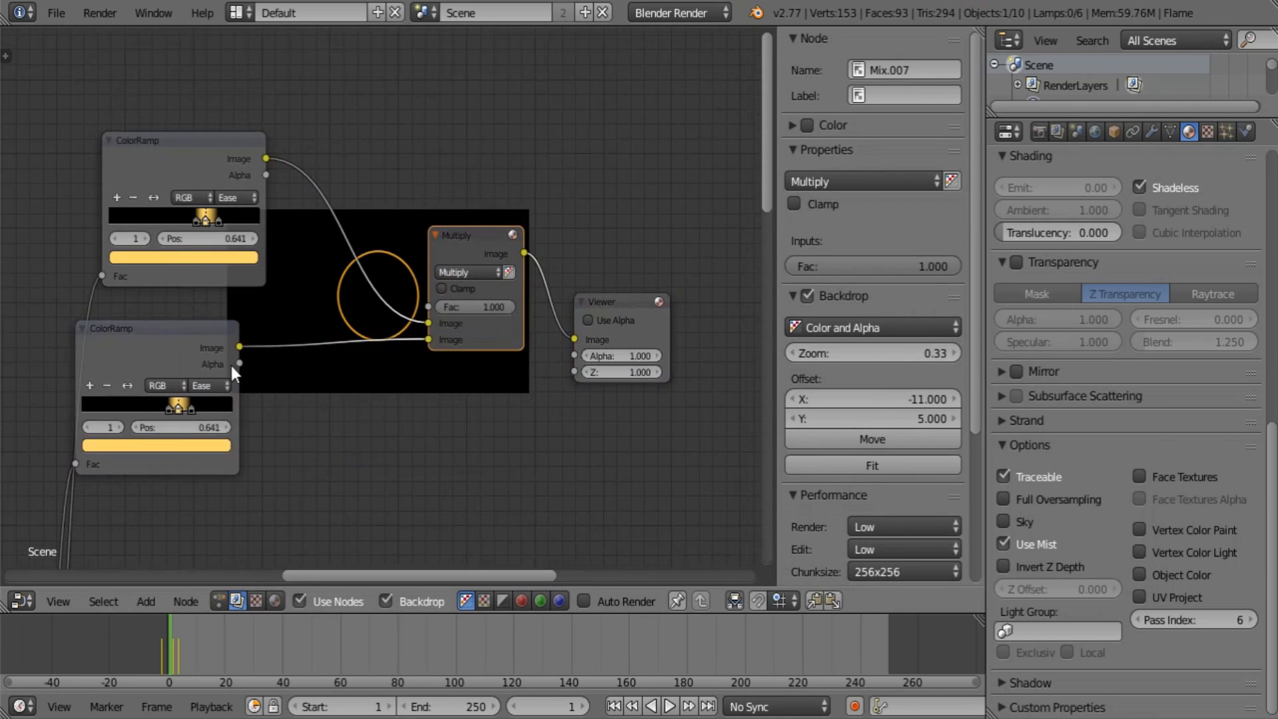
# Change the gold stop to white in both ColorRamp copies feeding the Multiply node.
pyautogui.scroll(2, 230, 365)
pyautogui.click(171, 483)
pyautogui.click(168, 471)
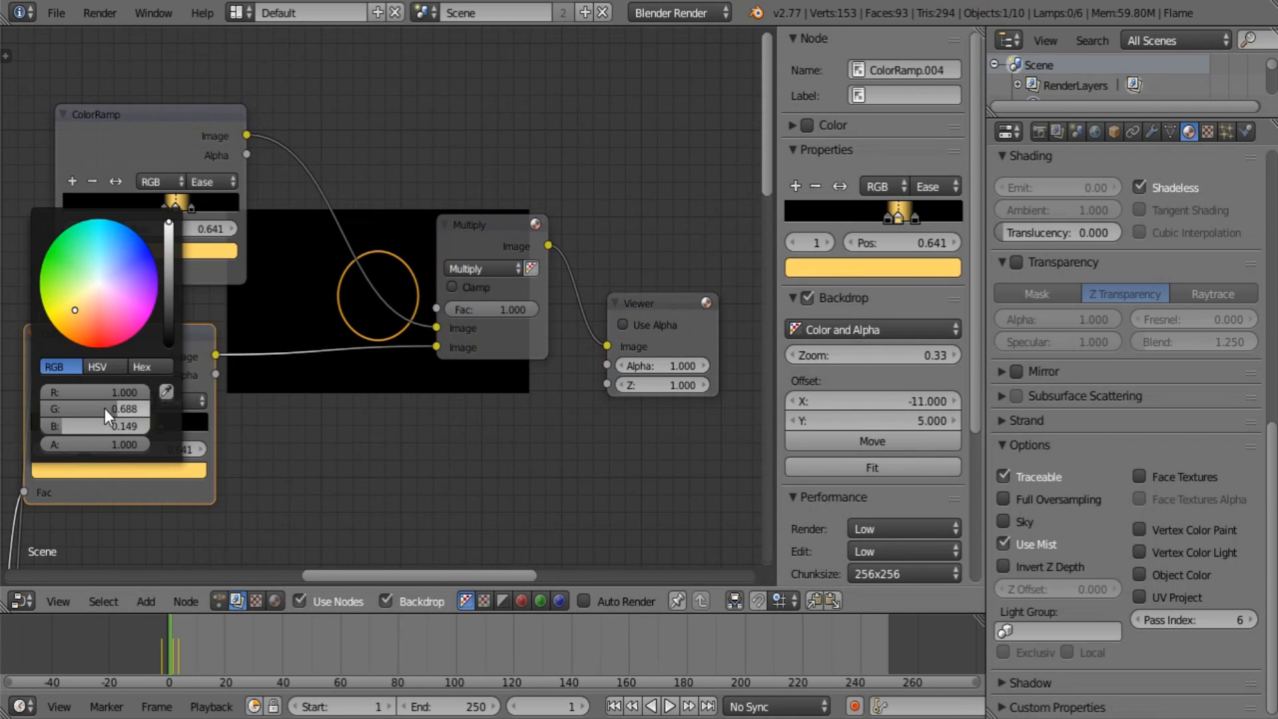
pyautogui.moveTo(92, 410); pyautogui.dragTo(40, 409)
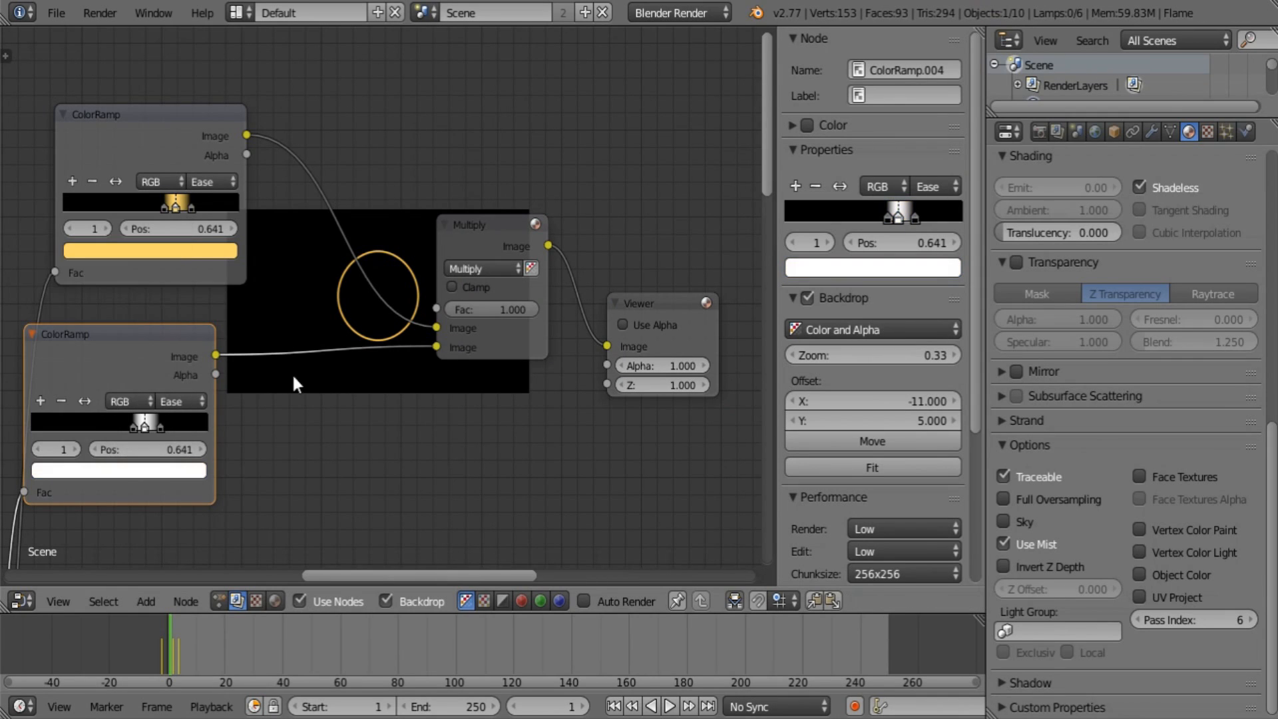
pyautogui.click(180, 252)
pyautogui.moveTo(144, 459); pyautogui.dragTo(73, 458)
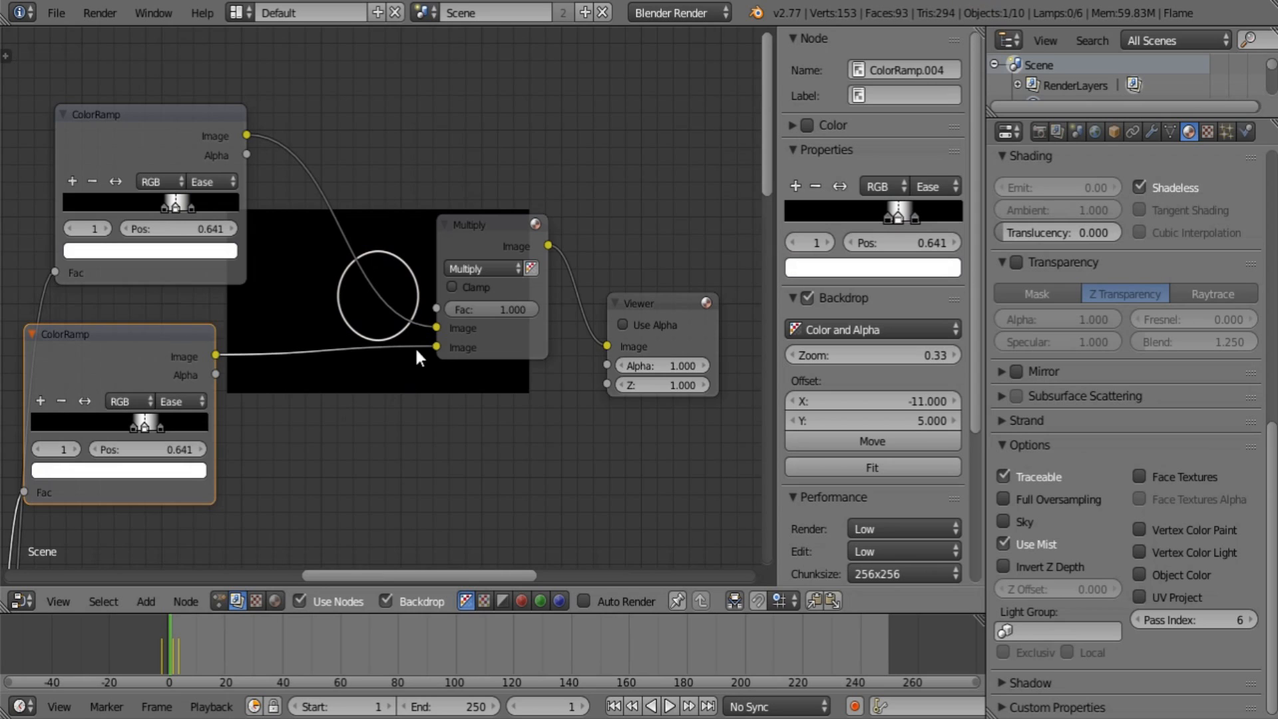
# Add a Translate node on the link between the lower ColorRamp copy and the Multiply node.
pyautogui.scroll(2, 414, 346)
pyautogui.hotkey('shift', 'a')
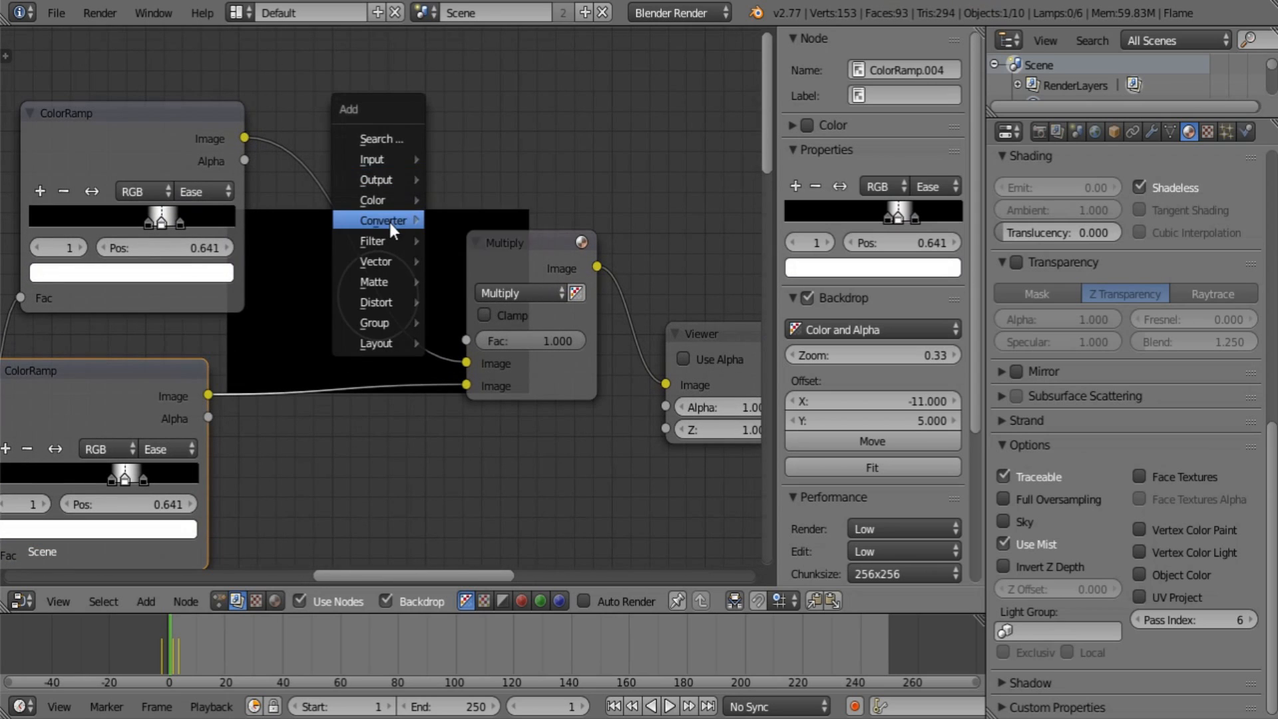
pyautogui.moveTo(388, 221)
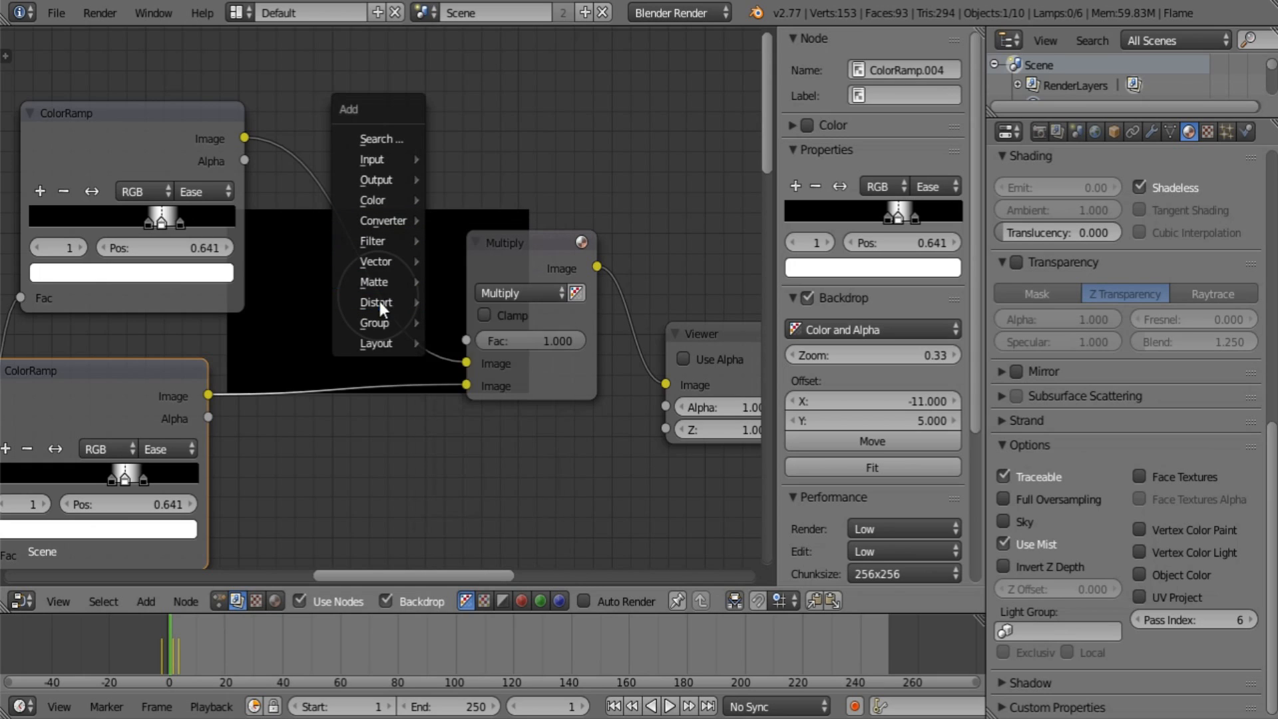
pyautogui.moveTo(378, 300)
pyautogui.click(482, 370)
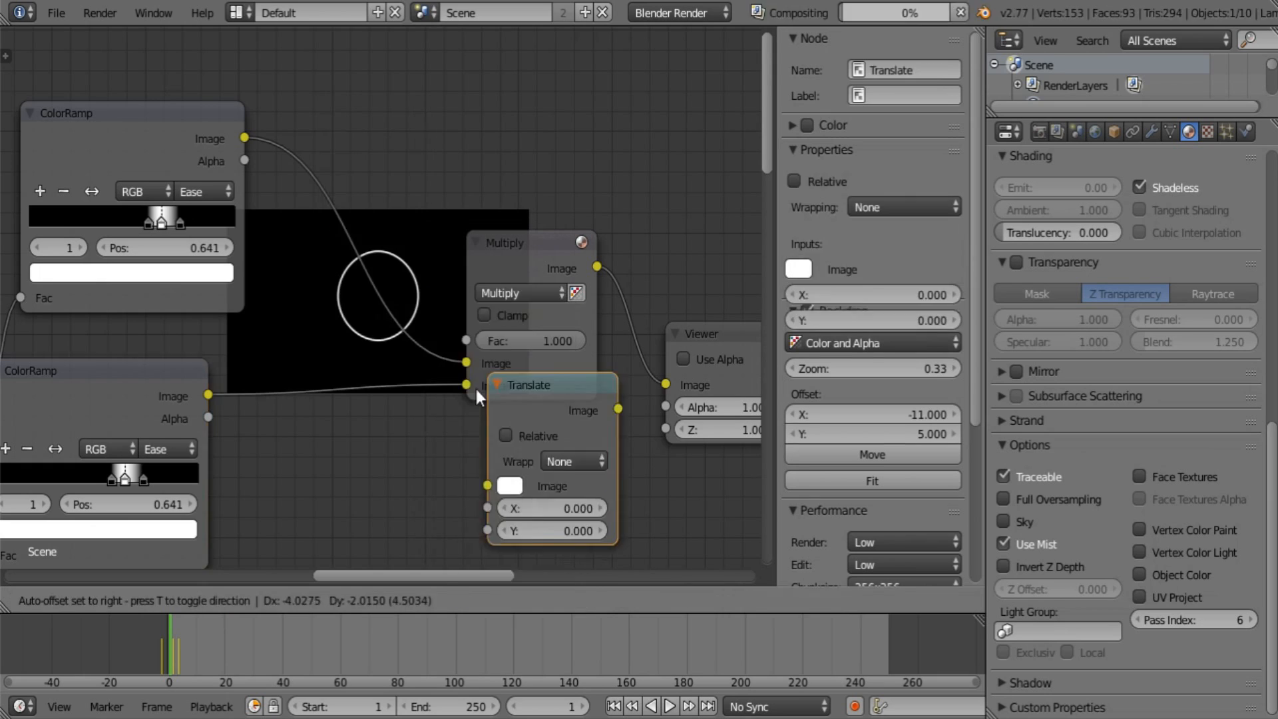
pyautogui.click(306, 381)
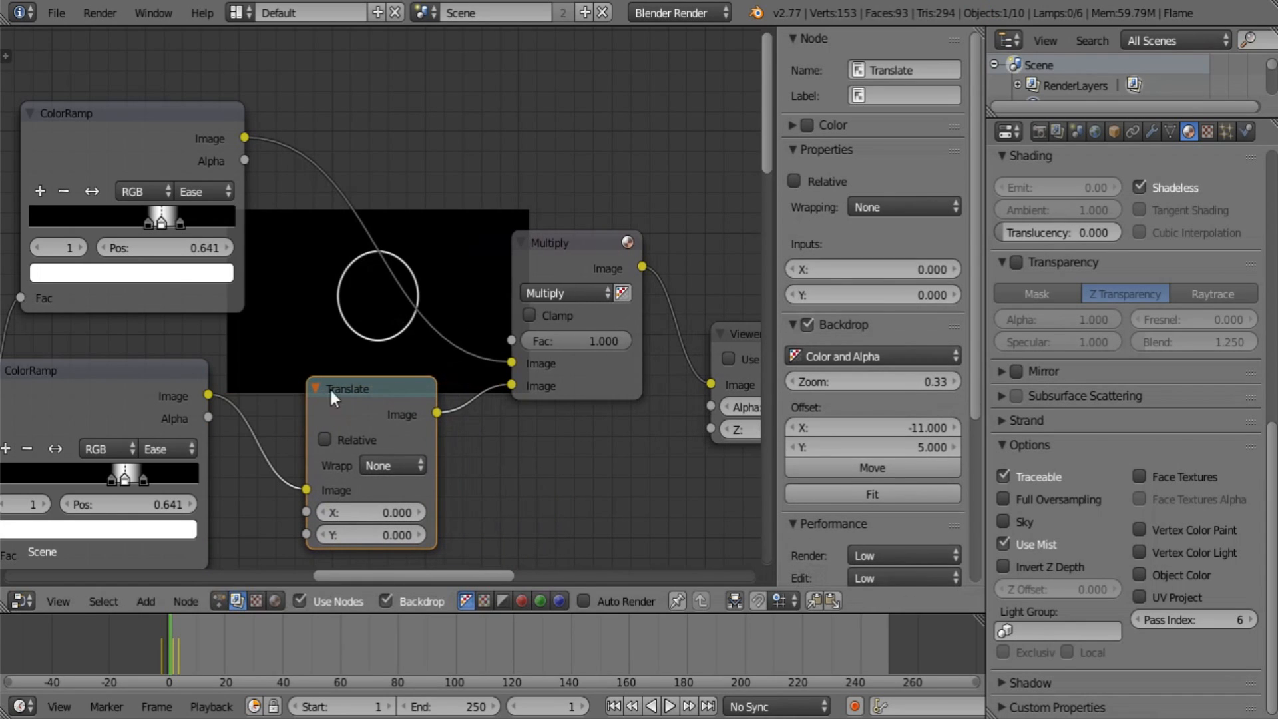
# Make the Translate node's offset relative and set its X value to 0.1.
pyautogui.click(325, 440)
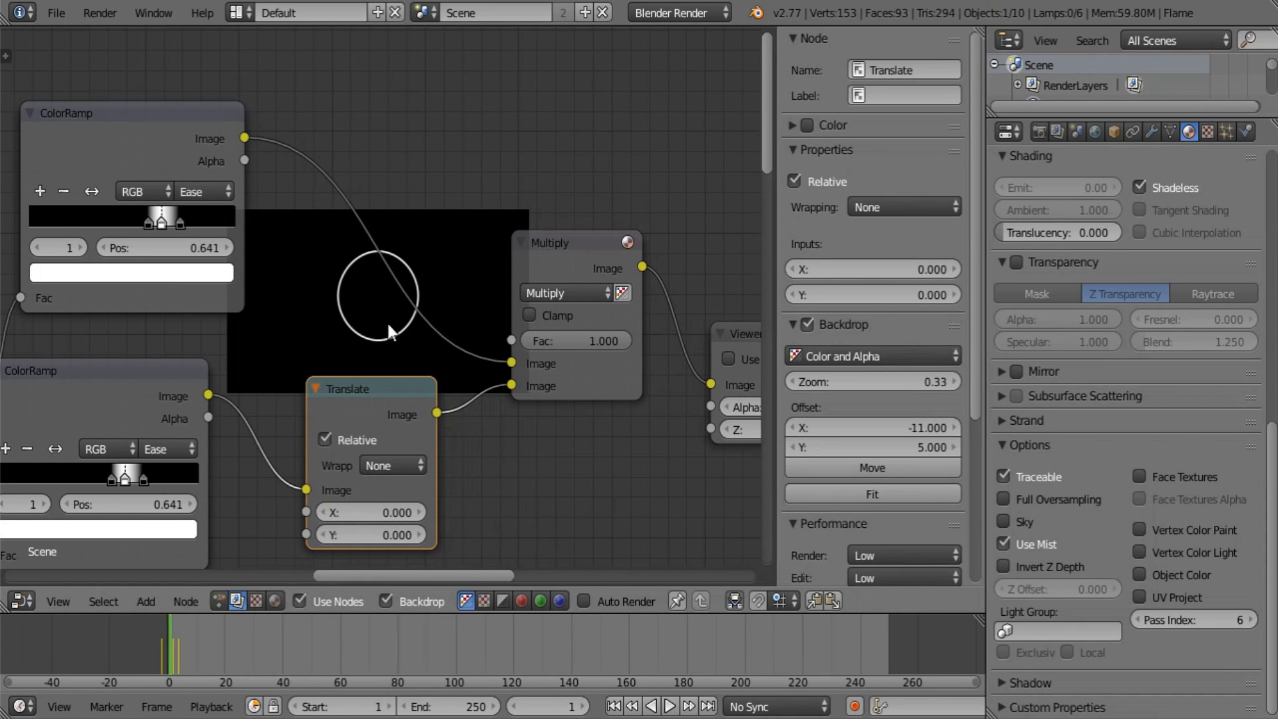
pyautogui.moveTo(520, 423); pyautogui.dragTo(516, 325, button='middle')
pyautogui.scroll(1, 425, 365)
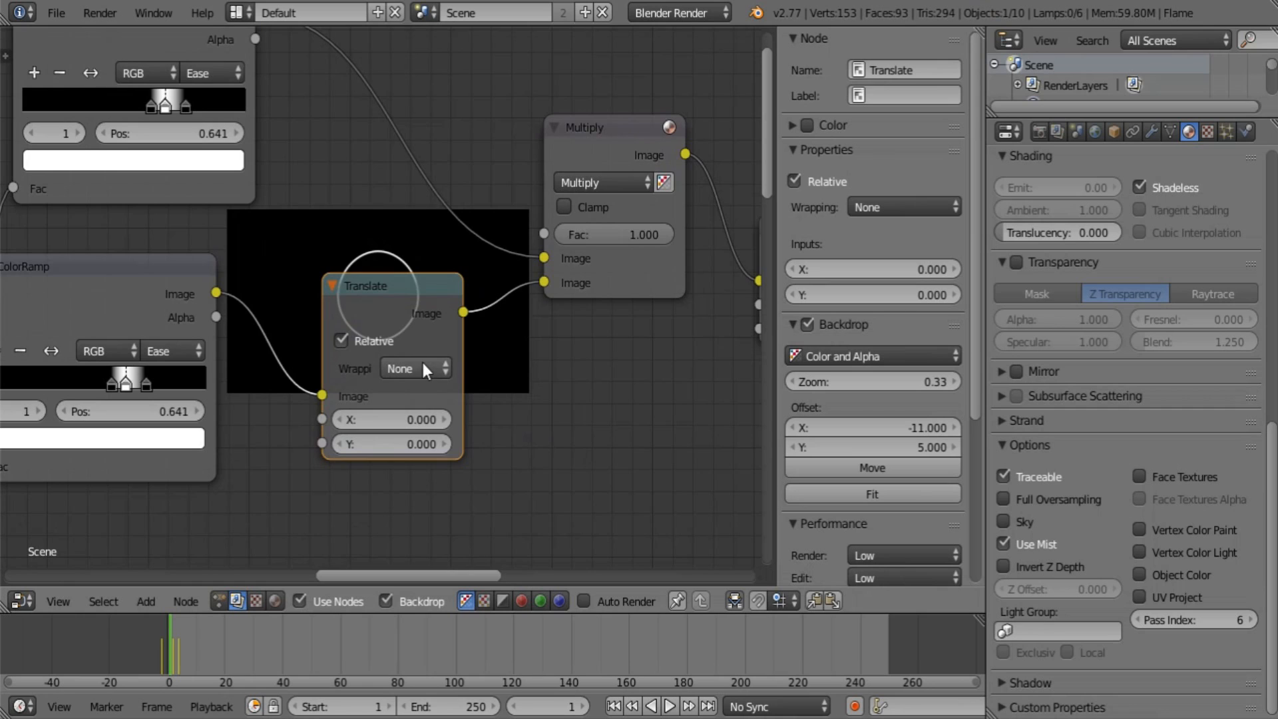
pyautogui.moveTo(422, 359); pyautogui.dragTo(406, 473, button='middle')
pyautogui.click(389, 473)
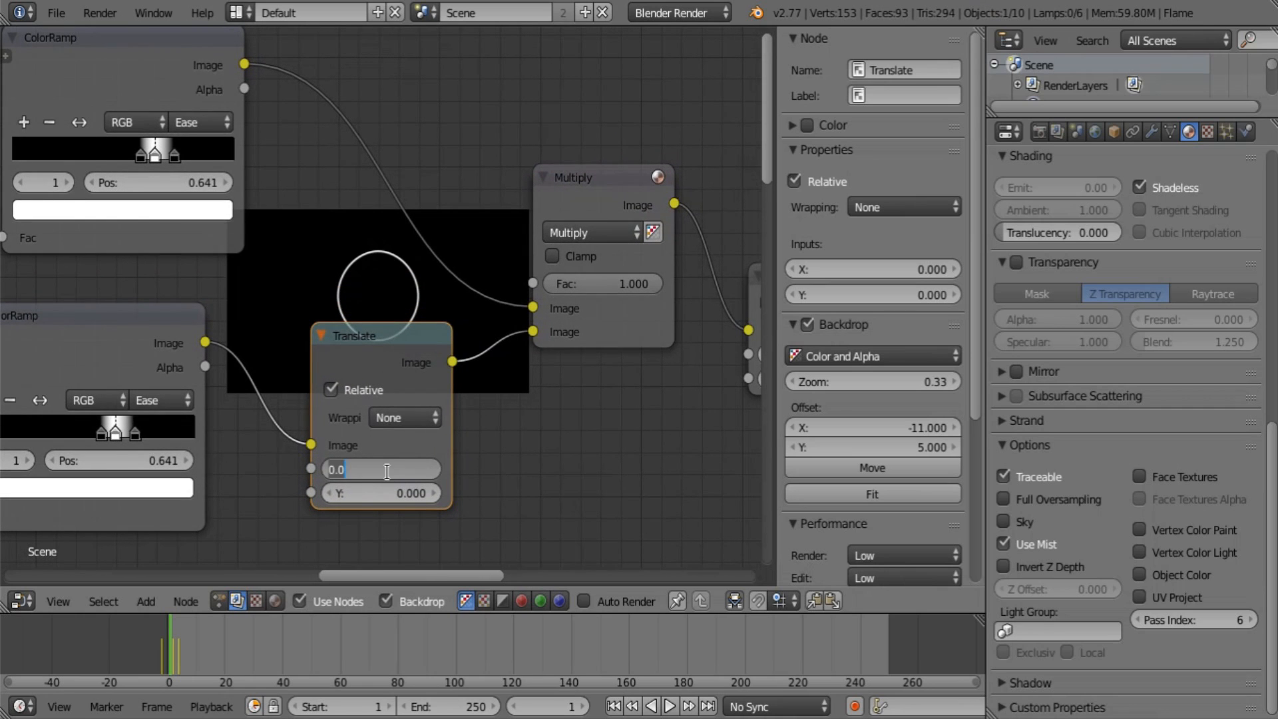
pyautogui.write('0.1')
pyautogui.press('Return')
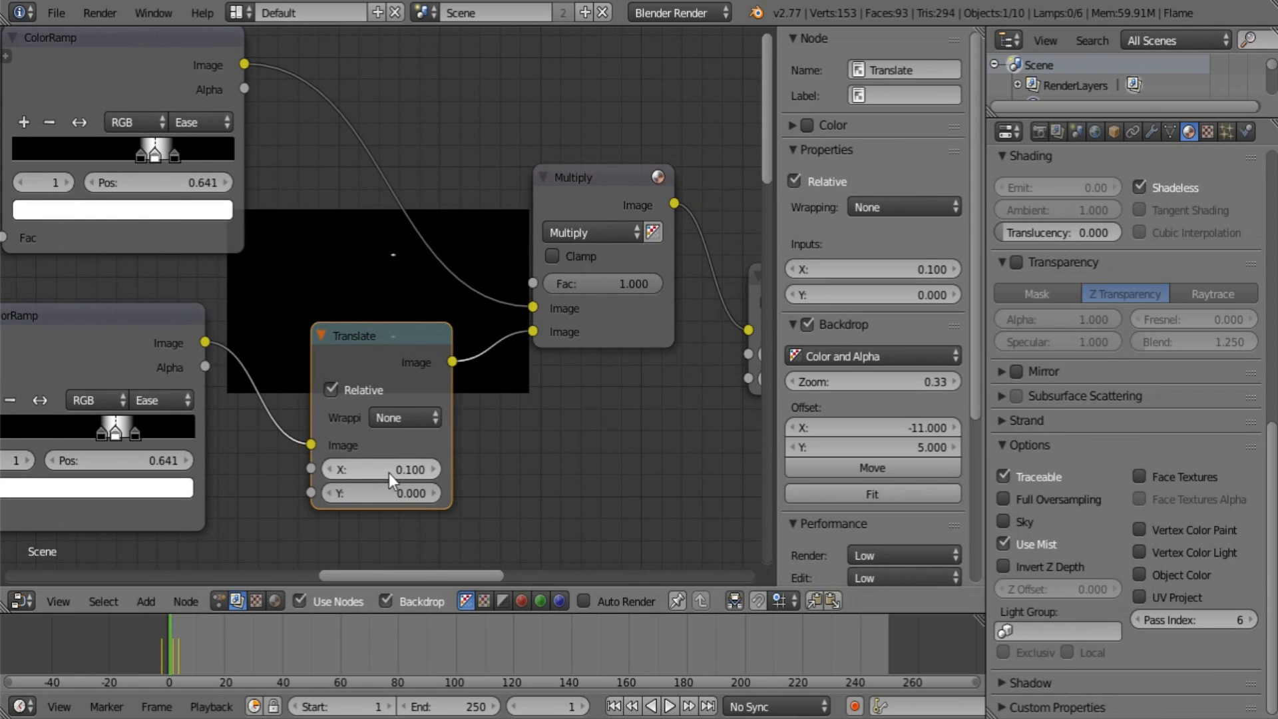
# Set the Translate node's X and Y offsets to 0.01.
pyautogui.click(386, 471)
pyautogui.write('.0')
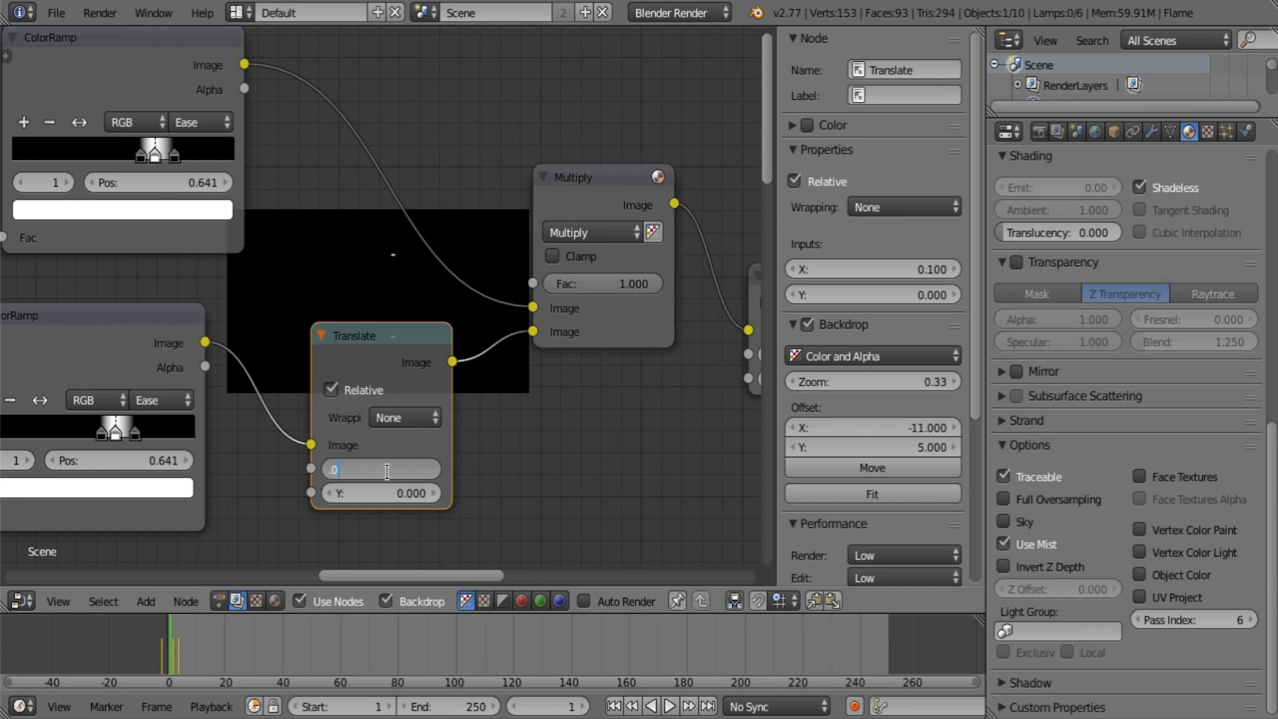
pyautogui.write('1')
pyautogui.press('Return')
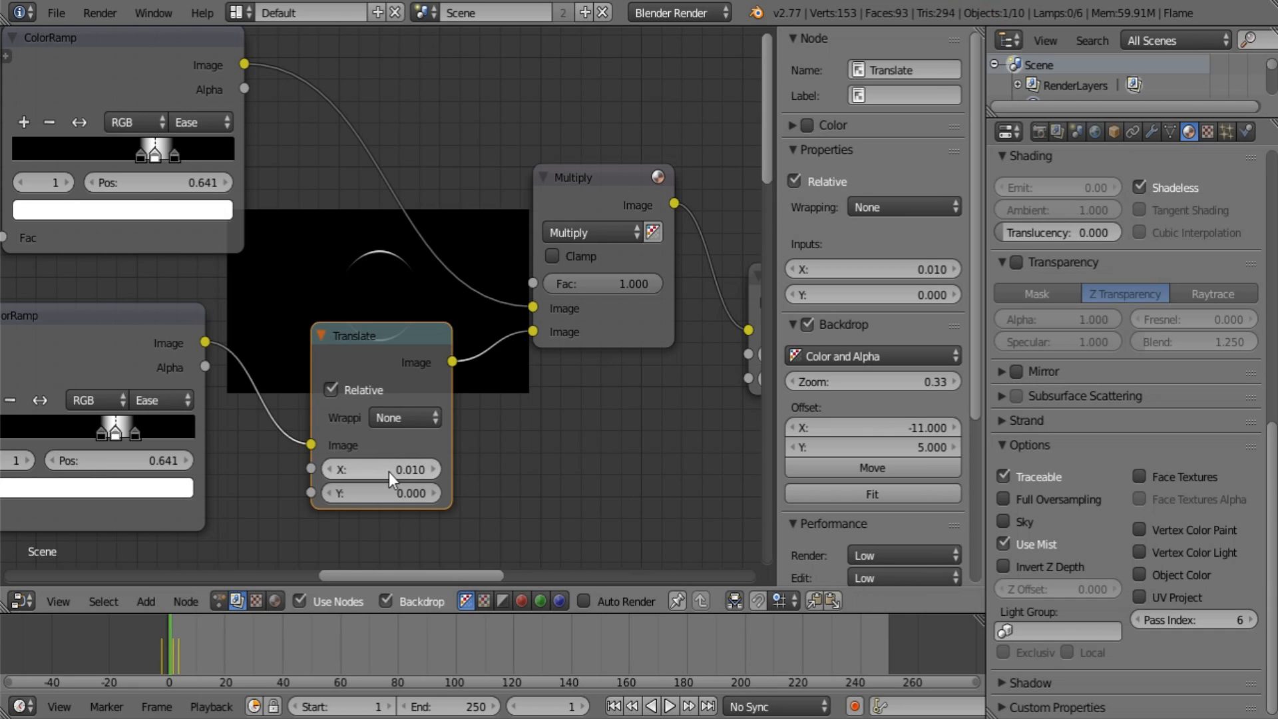
pyautogui.click(380, 492)
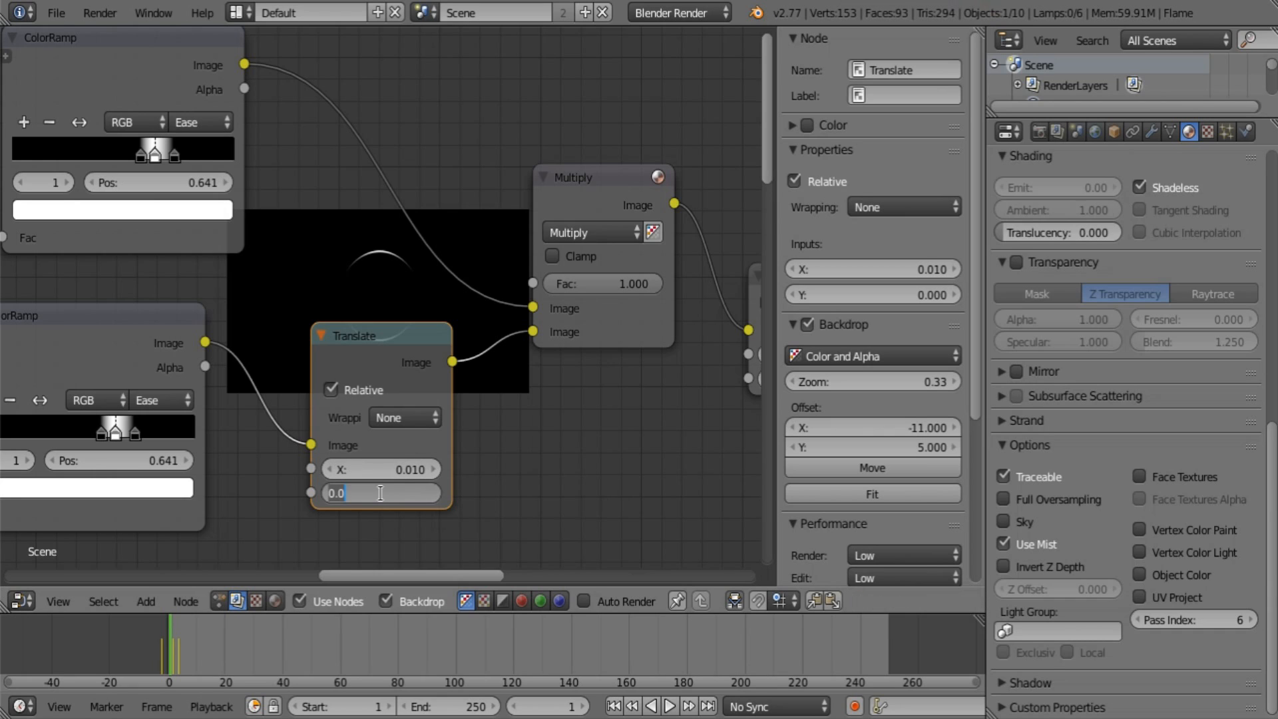
pyautogui.write('.01')
pyautogui.press('Return')
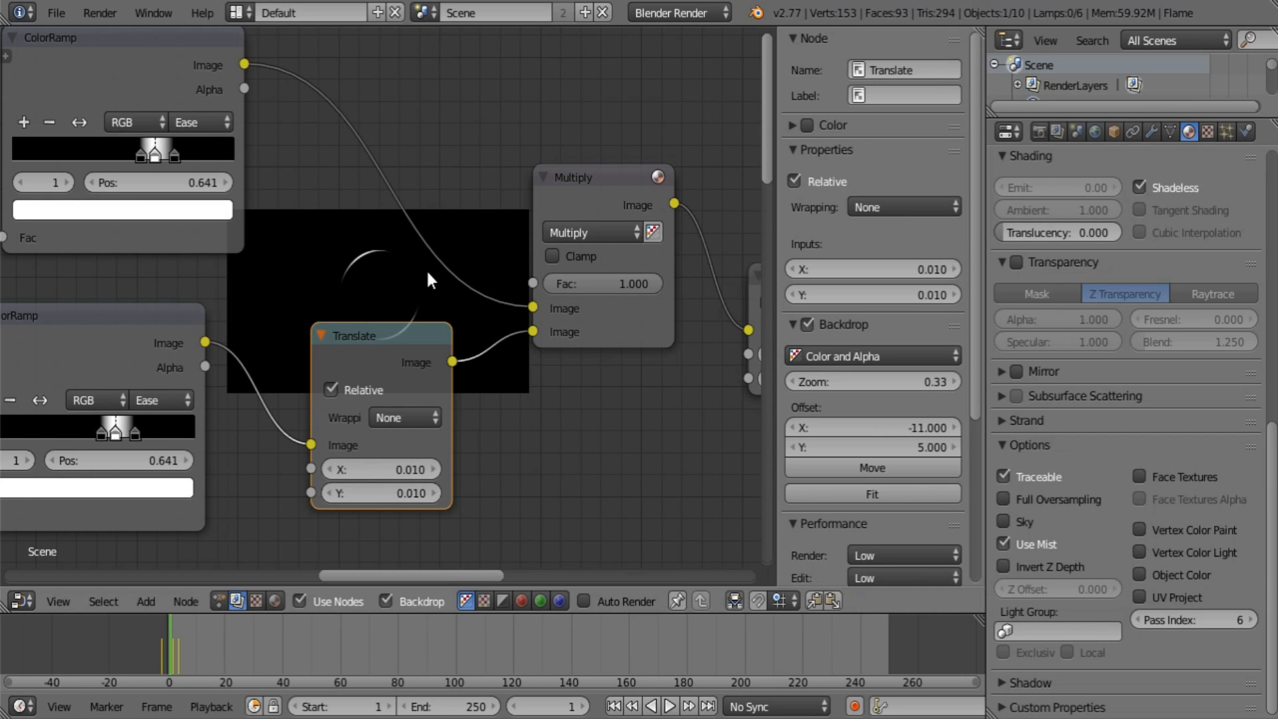
# Reduce the Translate node's X and Y offsets to 0.005.
pyautogui.moveTo(426, 269); pyautogui.dragTo(413, 294, button='middle')
pyautogui.click(381, 480)
pyautogui.write('.0')
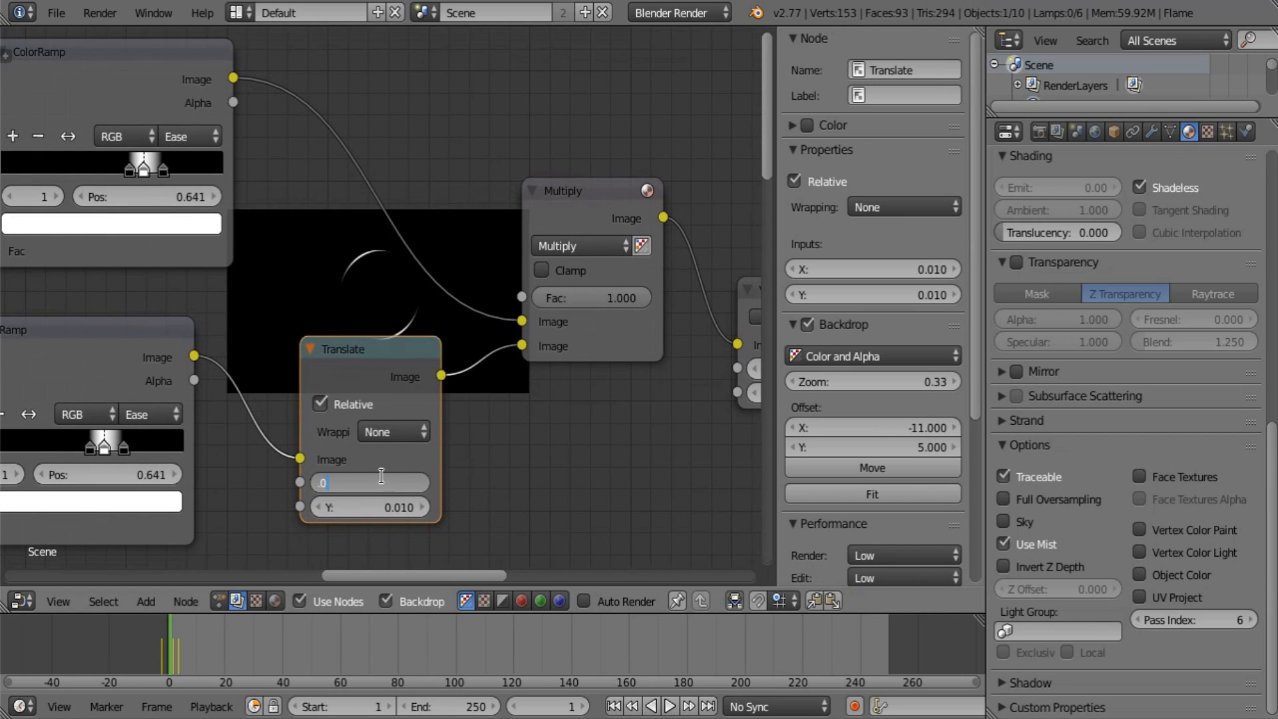
pyautogui.write('05')
pyautogui.press('Return')
pyautogui.click(381, 505)
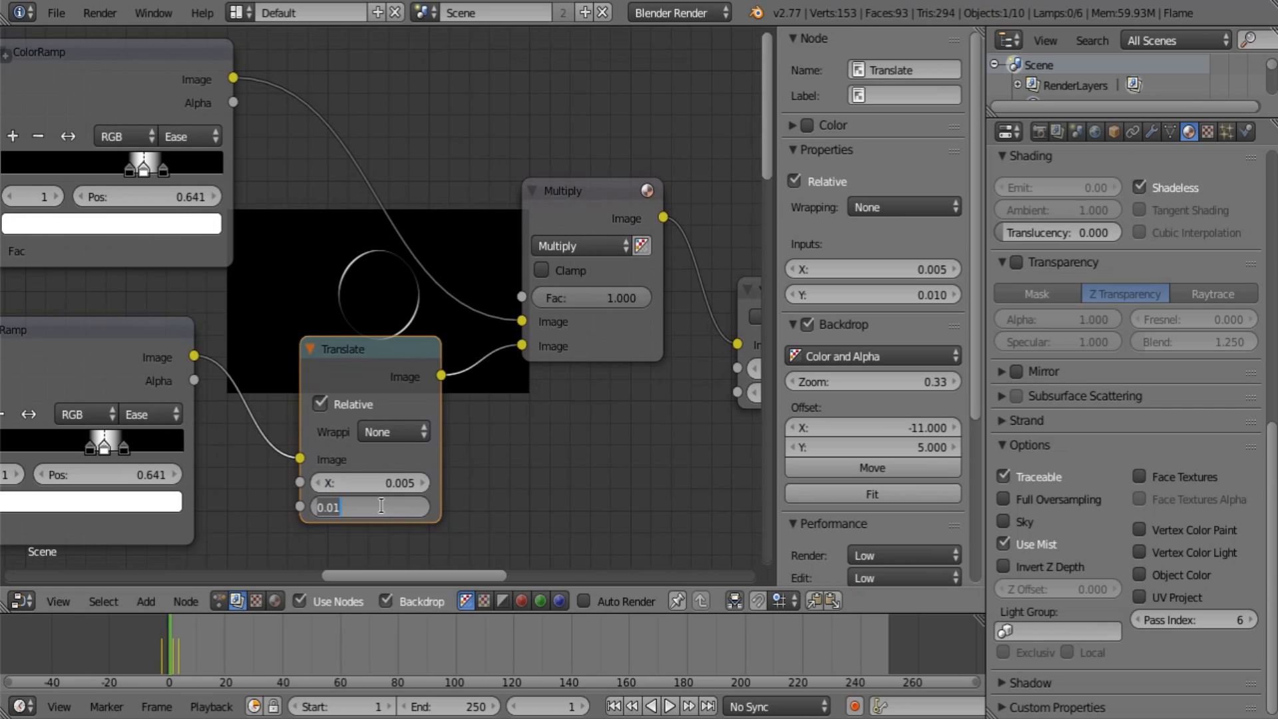
pyautogui.write('.005')
pyautogui.press('Return')
# Raise the Translate node's Y and X offsets to 0.008.
pyautogui.click(382, 506)
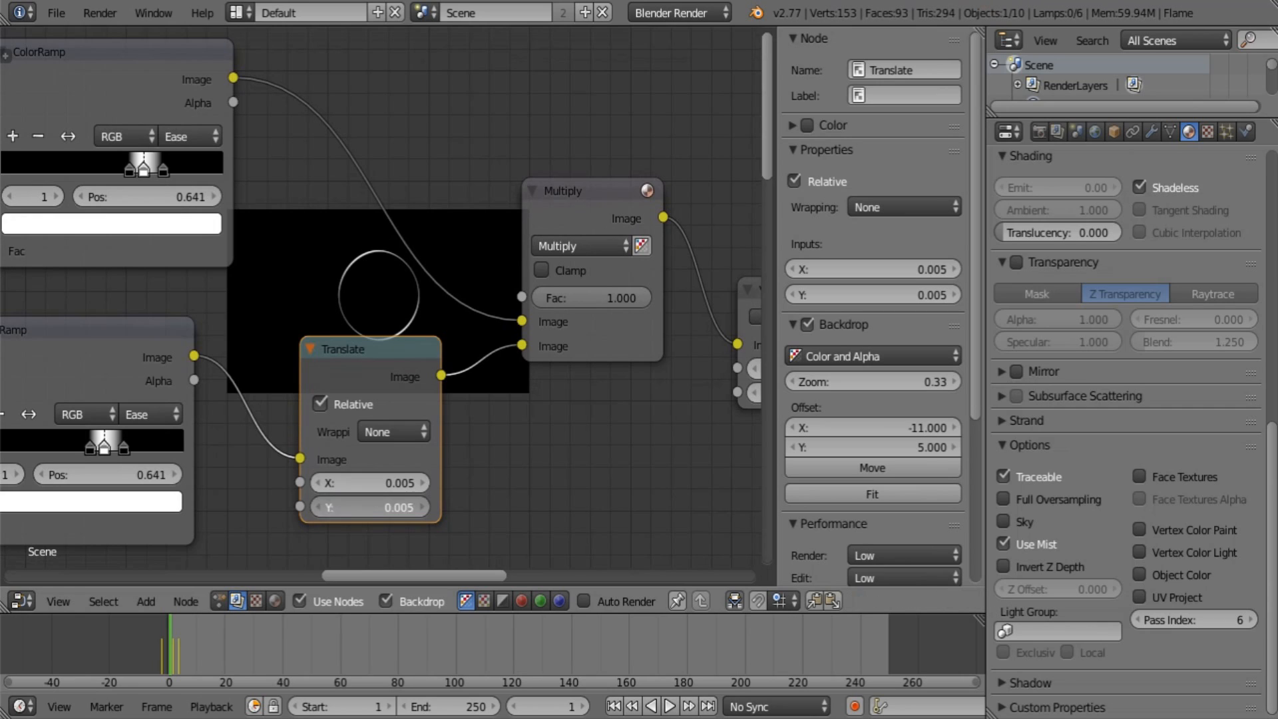
pyautogui.write('.008')
pyautogui.press('Return')
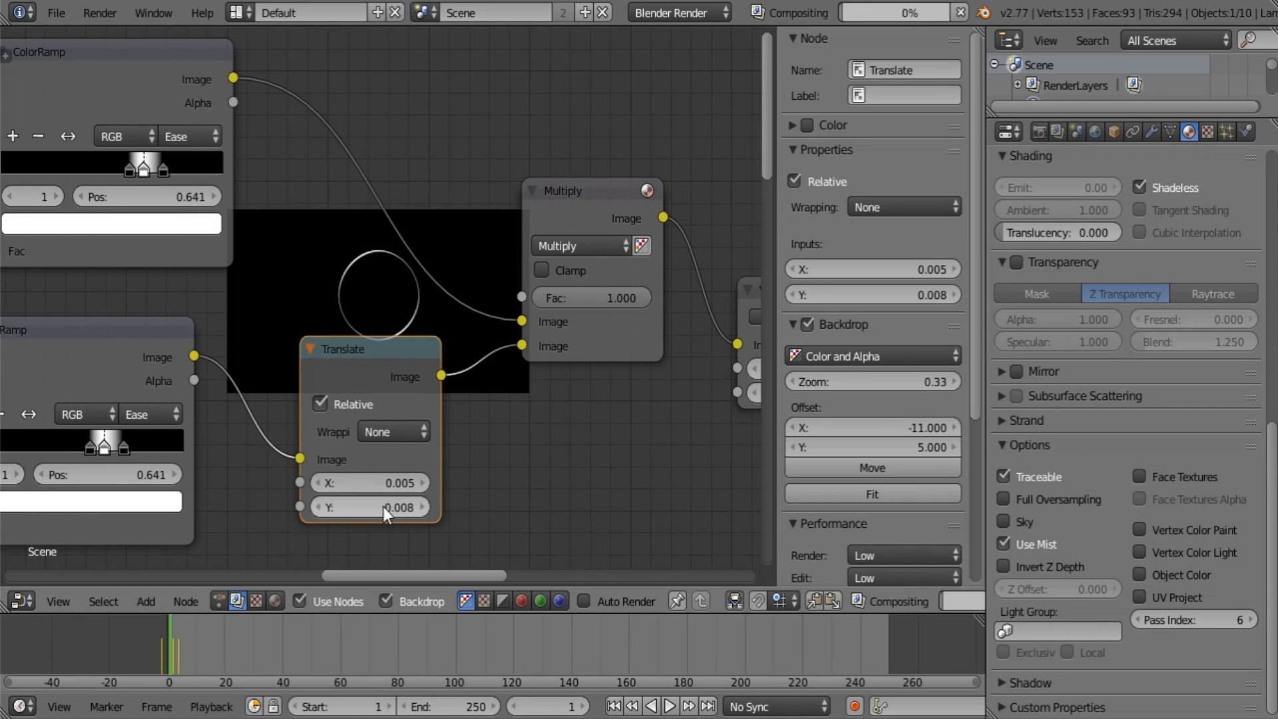
pyautogui.click(365, 478)
pyautogui.write('.0')
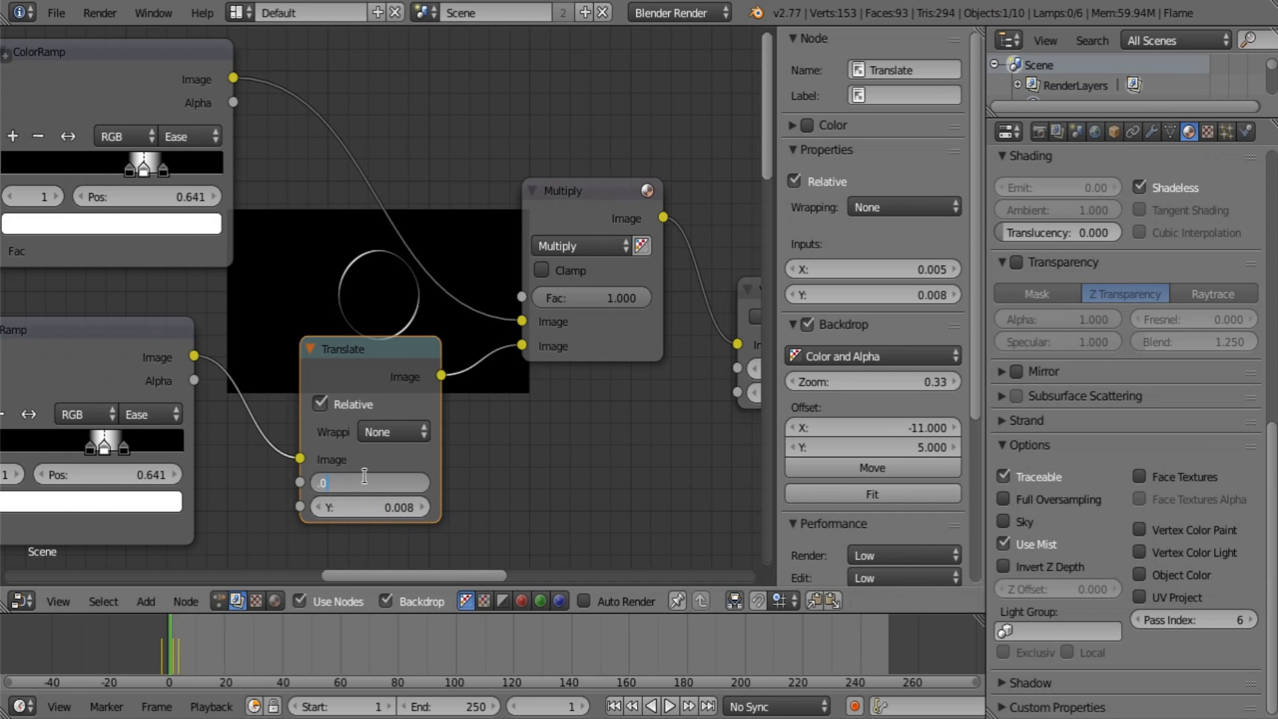
pyautogui.write('08')
pyautogui.press('Return')
# Move the Translate node slightly higher, closer to the level of the Multiply node.
pyautogui.moveTo(490, 377); pyautogui.dragTo(412, 347, button='middle')
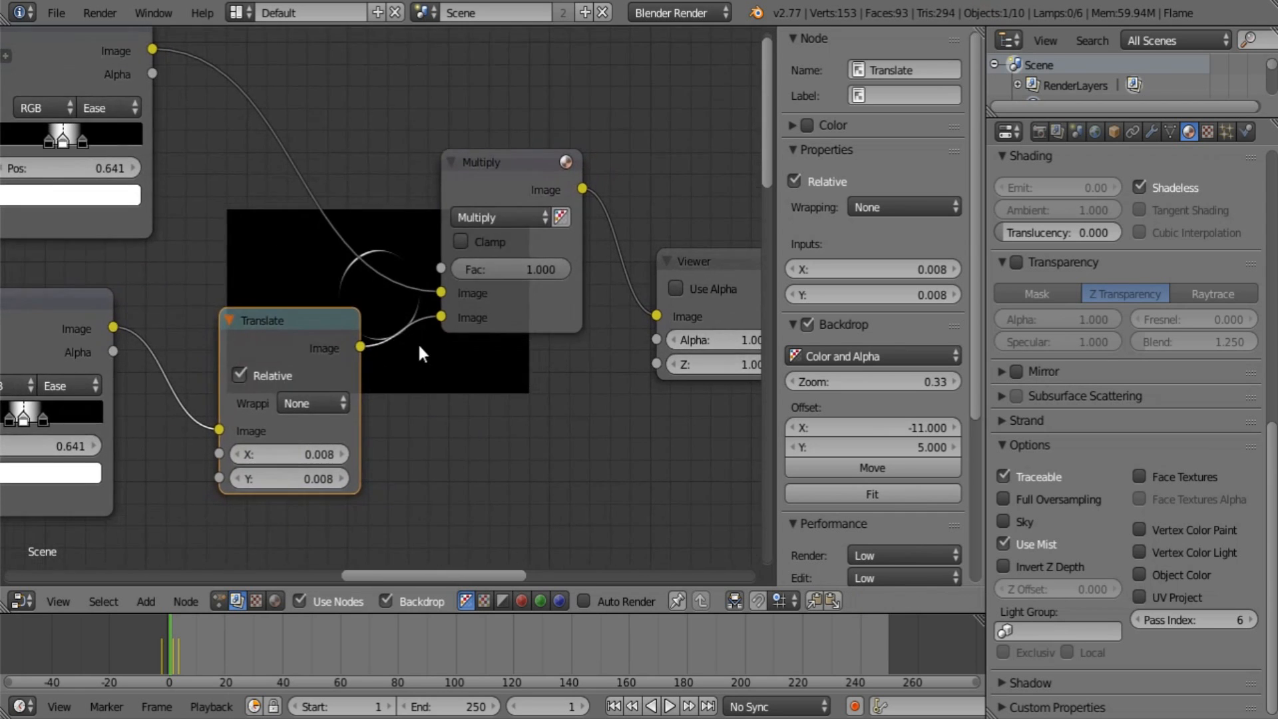
pyautogui.scroll(-6, 419, 344)
pyautogui.moveTo(307, 317); pyautogui.dragTo(299, 290)
pyautogui.scroll(-1, 402, 357)
pyautogui.moveTo(395, 384); pyautogui.dragTo(391, 244, button='middle')
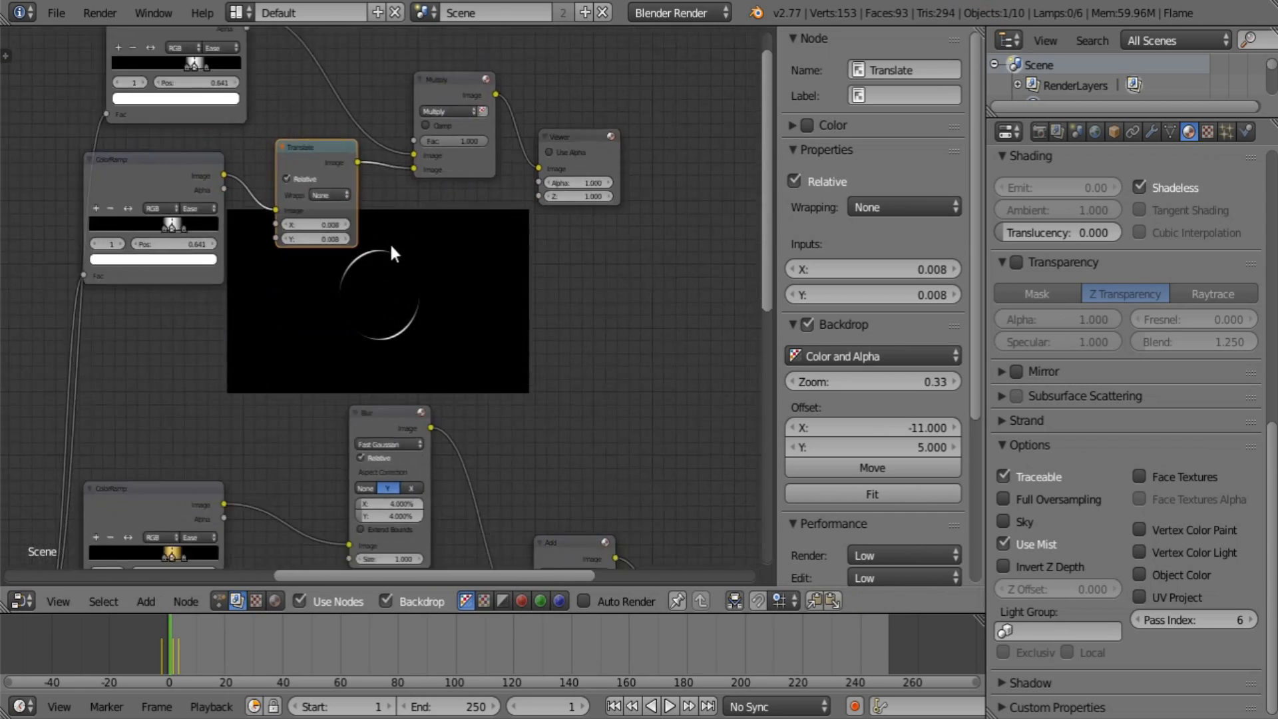
# Enable Clamp on the Multiply node that combines the ColorRamp and Translate outputs.
pyautogui.scroll(-5, 391, 248)
pyautogui.moveTo(399, 333); pyautogui.dragTo(474, 309, button='middle')
pyautogui.scroll(2, 517, 381)
pyautogui.scroll(1, 515, 378)
pyautogui.hotkey('shift', 'a')
pyautogui.moveTo(421, 257)
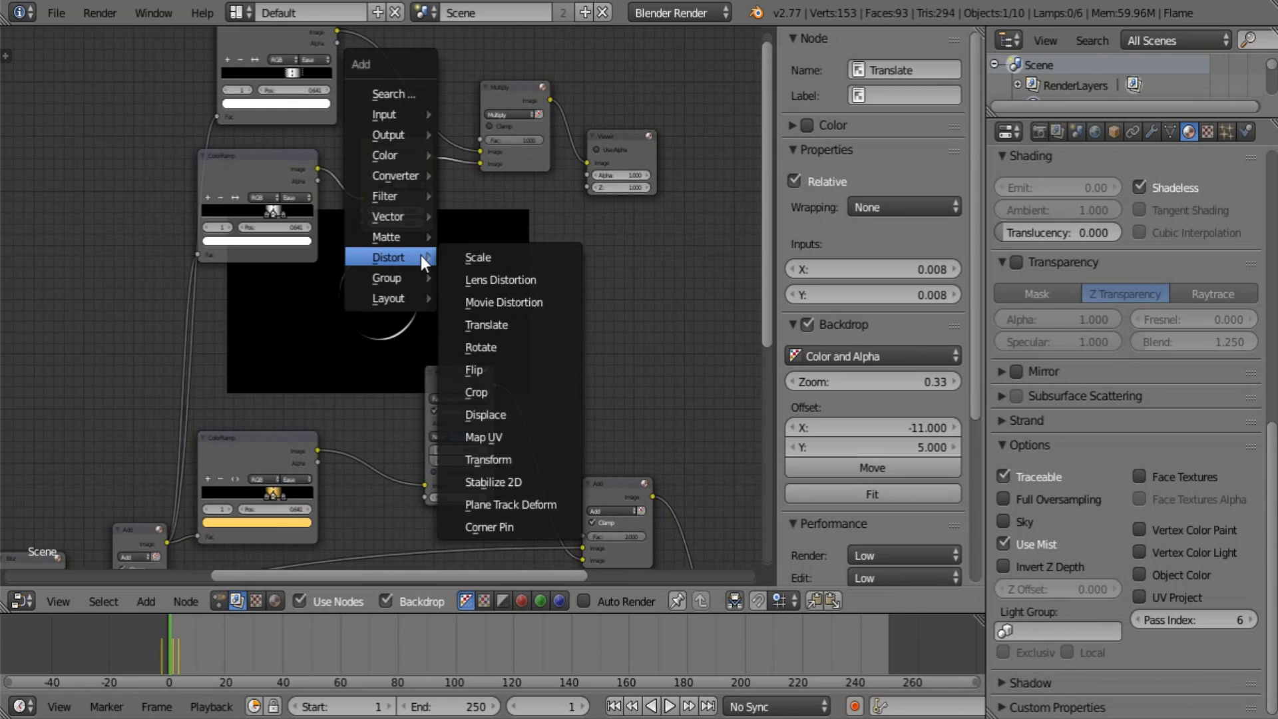
pyautogui.moveTo(469, 281); pyautogui.dragTo(423, 306, button='middle')
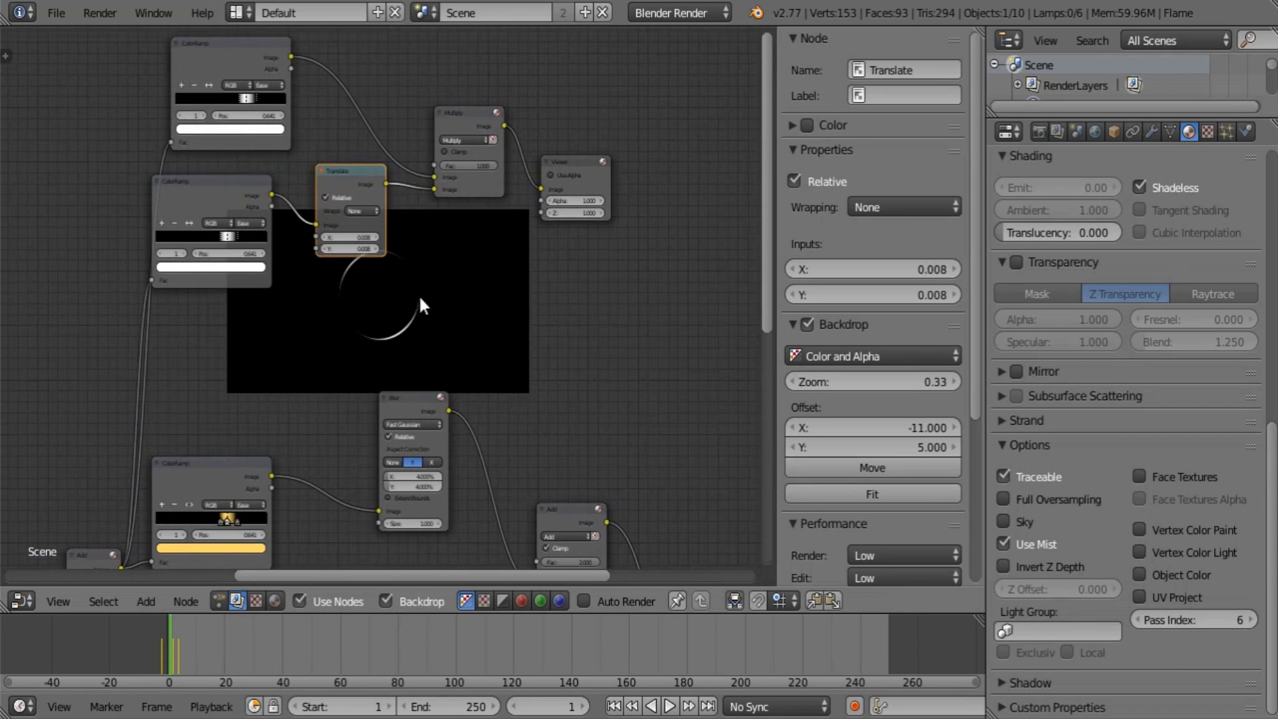
pyautogui.moveTo(482, 206); pyautogui.dragTo(497, 173, button='middle')
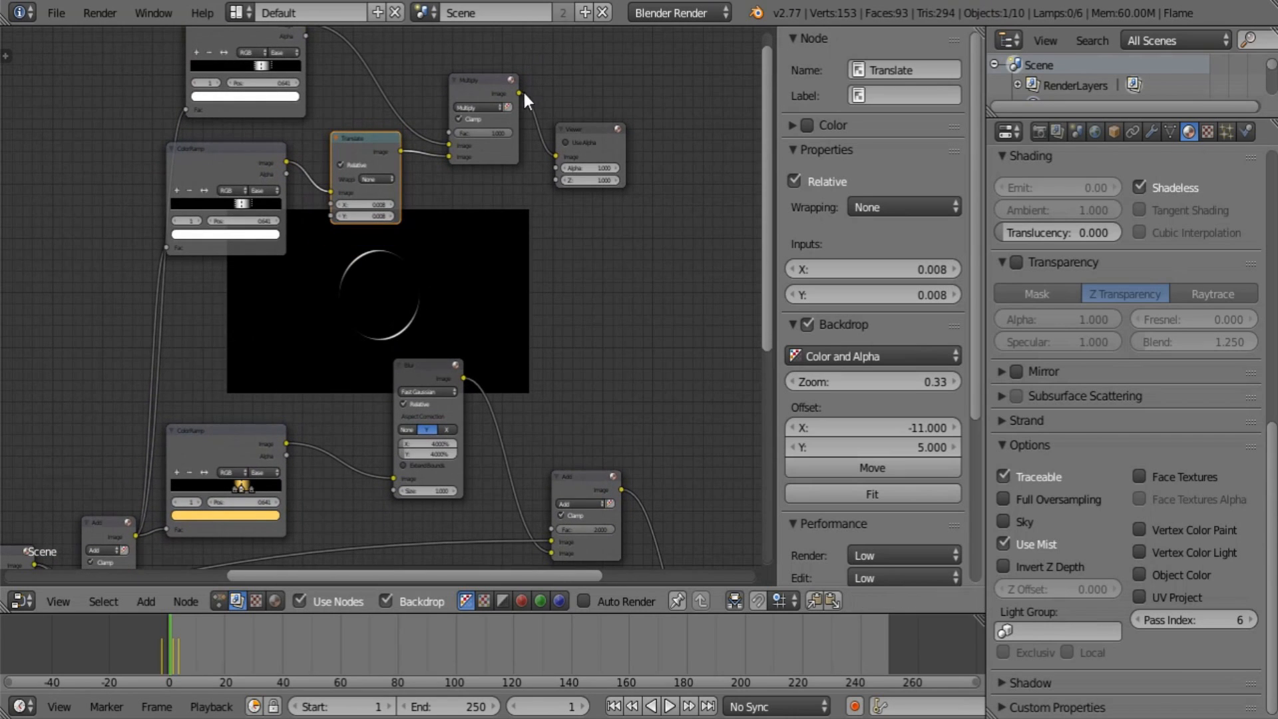
# Link the Multiply output to the Blur node's Image input and insert the gold ColorRamp node into that link.
pyautogui.moveTo(518, 93); pyautogui.dragTo(398, 478)
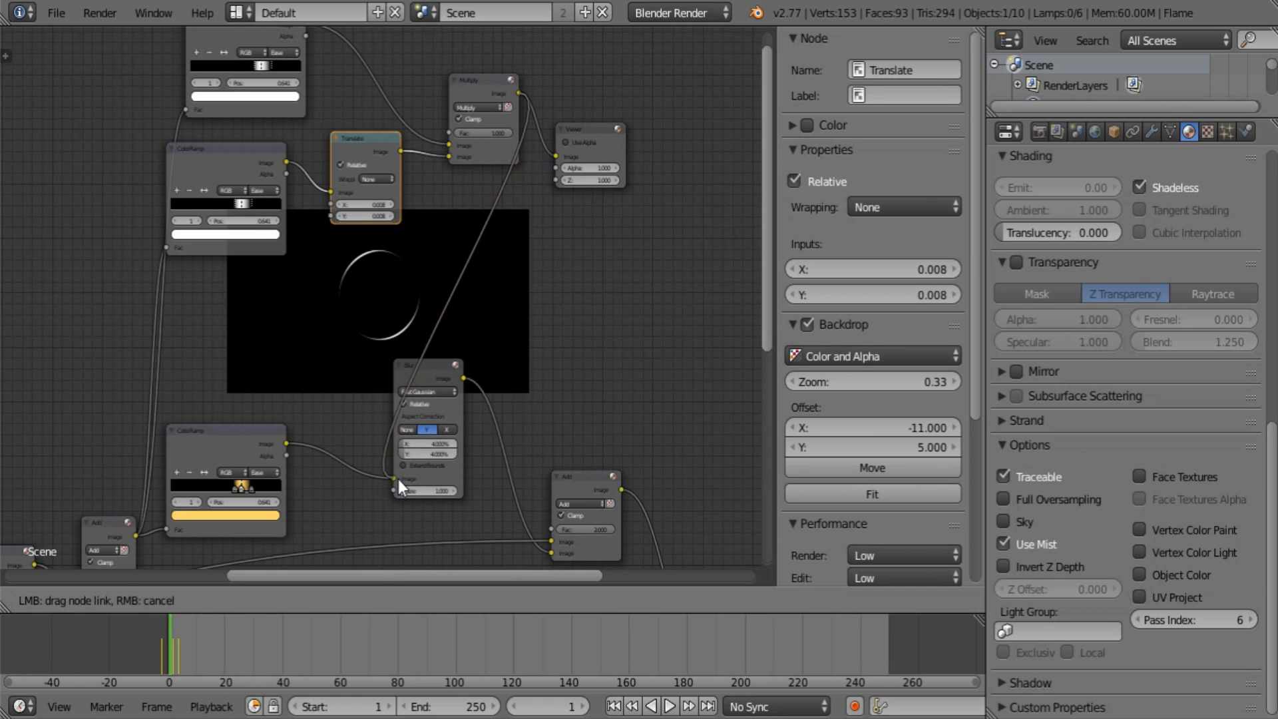
pyautogui.moveTo(398, 477); pyautogui.dragTo(398, 478)
pyautogui.moveTo(225, 438); pyautogui.dragTo(226, 437)
pyautogui.click(511, 228)
# Reduce the gold ColorRamp to two stops, black at position 0 and gold at position 1.
pyautogui.scroll(3, 525, 323)
pyautogui.moveTo(632, 332); pyautogui.dragTo(330, 384, button='middle')
pyautogui.scroll(2, 412, 346)
pyautogui.moveTo(452, 314); pyautogui.dragTo(300, 318)
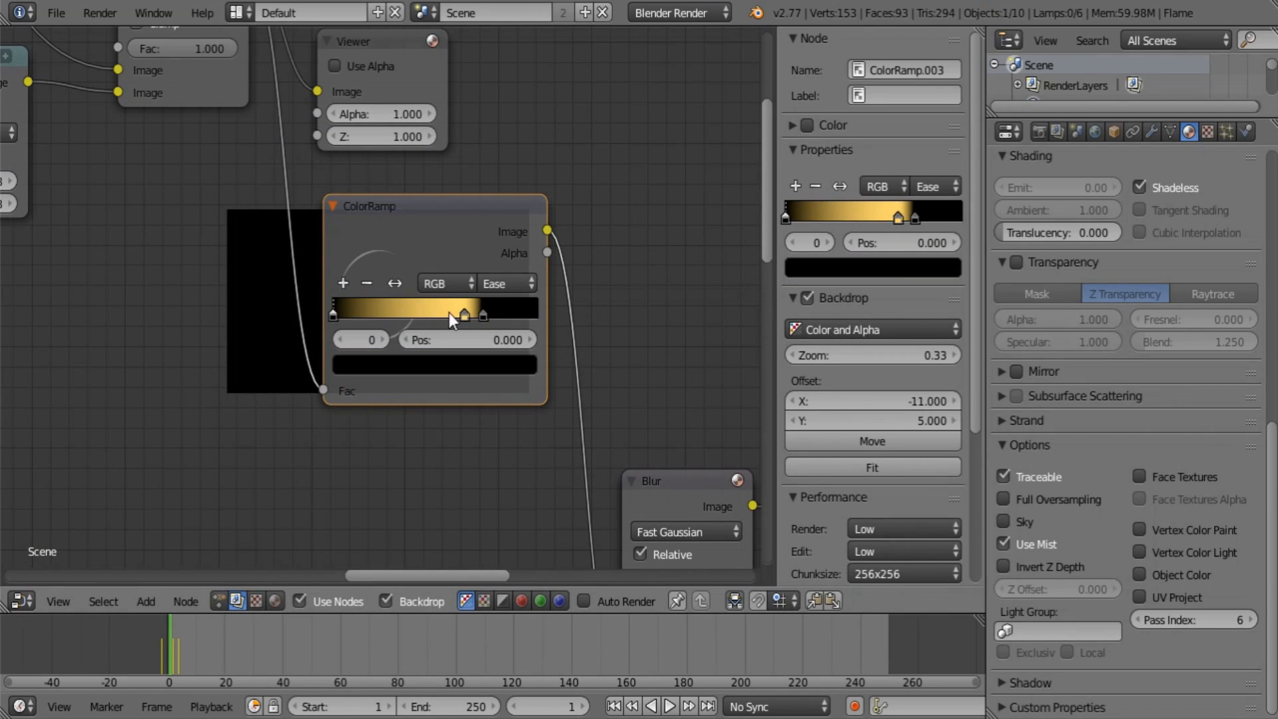
pyautogui.moveTo(483, 314); pyautogui.dragTo(582, 308)
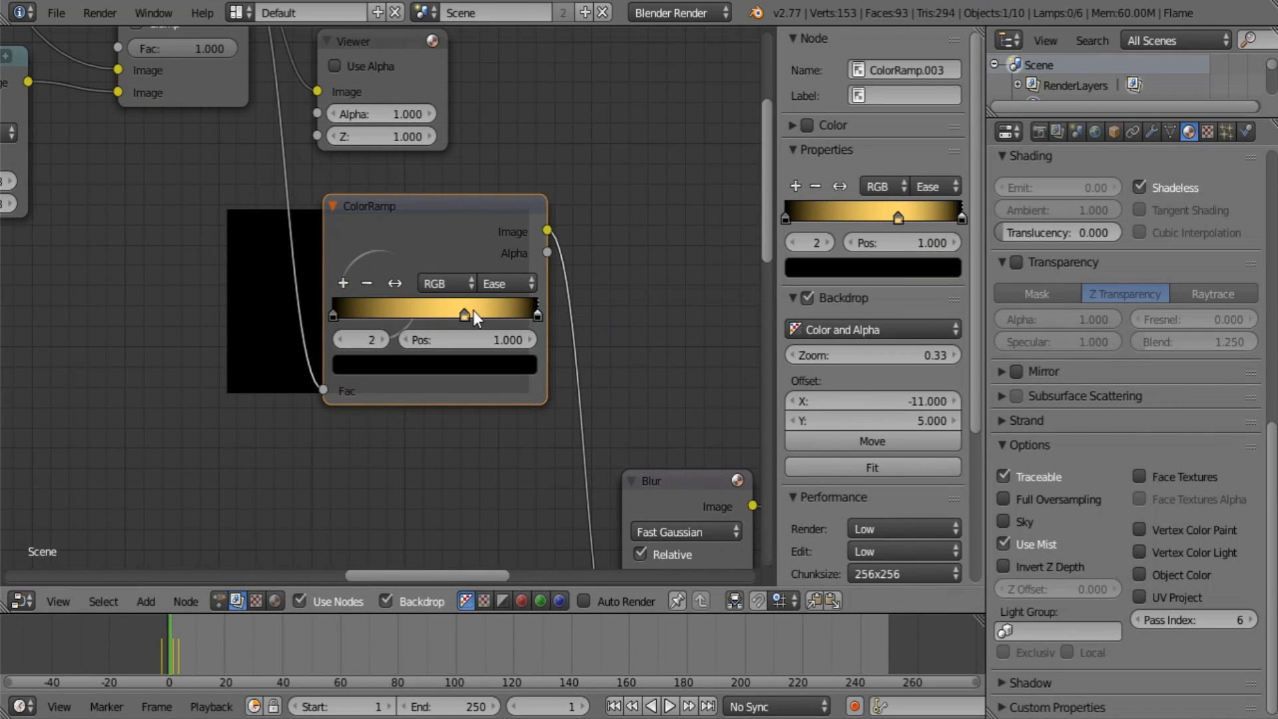
pyautogui.click(375, 284)
pyautogui.scroll(-3, 597, 401)
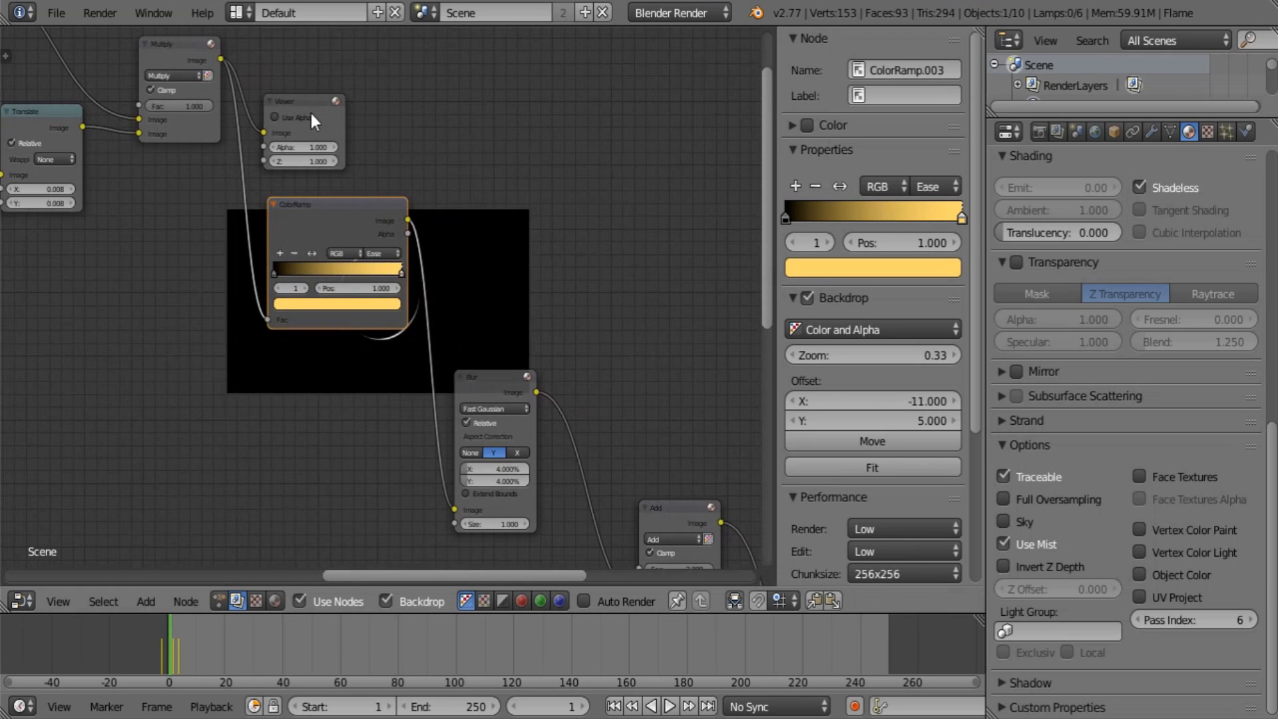
# Preview the gold ColorRamp's output through the nearby Viewer node, flipping its gradient and flipping it back.
pyautogui.click(311, 252)
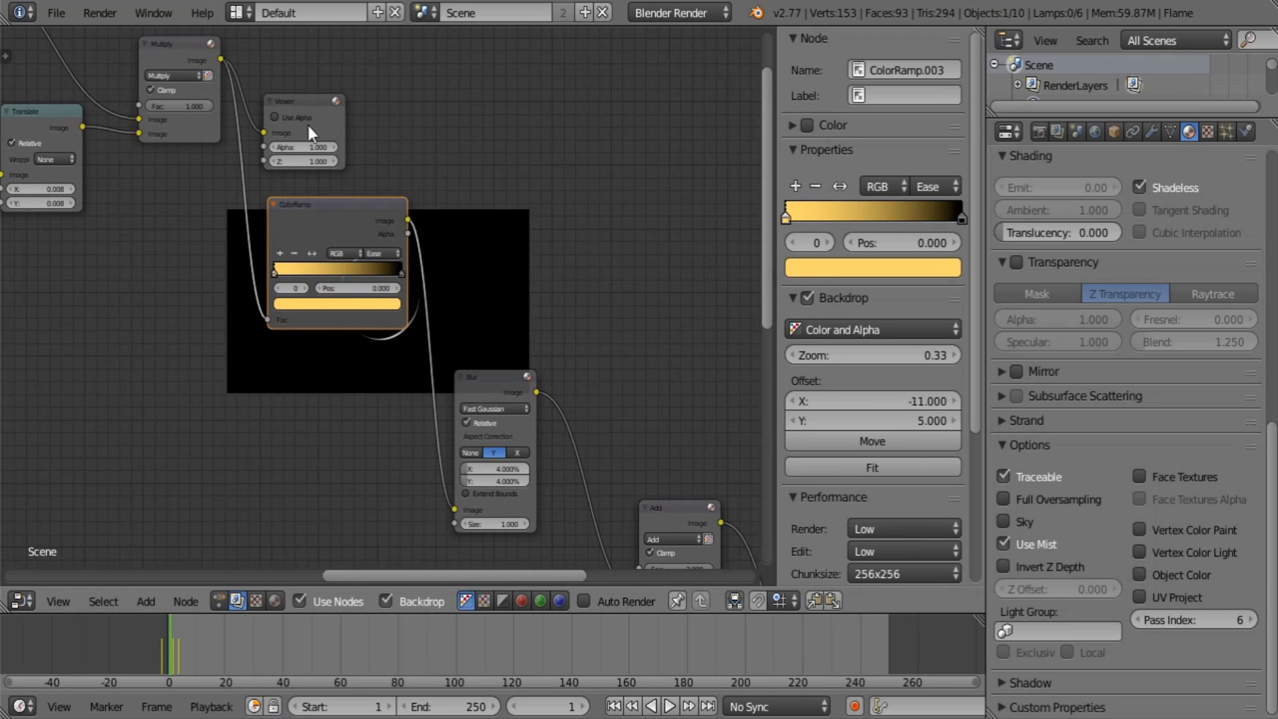
pyautogui.click(307, 94)
pyautogui.moveTo(308, 93); pyautogui.dragTo(509, 97)
pyautogui.moveTo(407, 219); pyautogui.dragTo(464, 137)
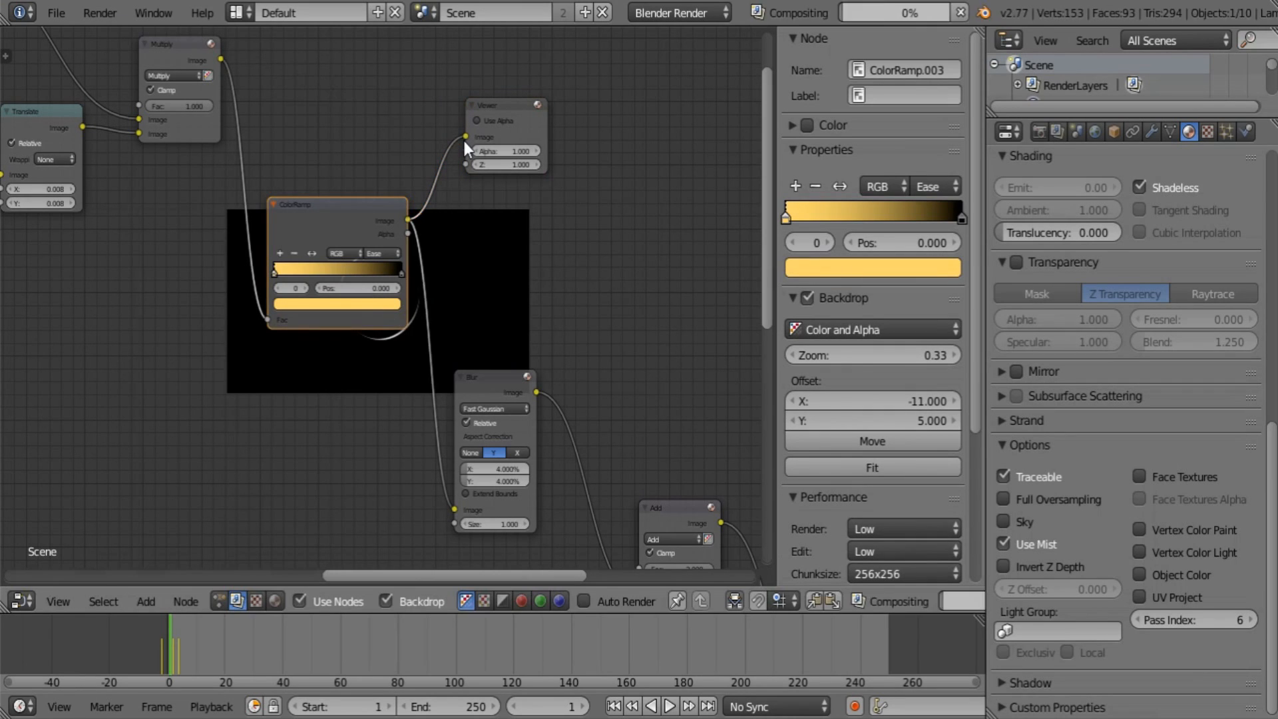
pyautogui.click(311, 254)
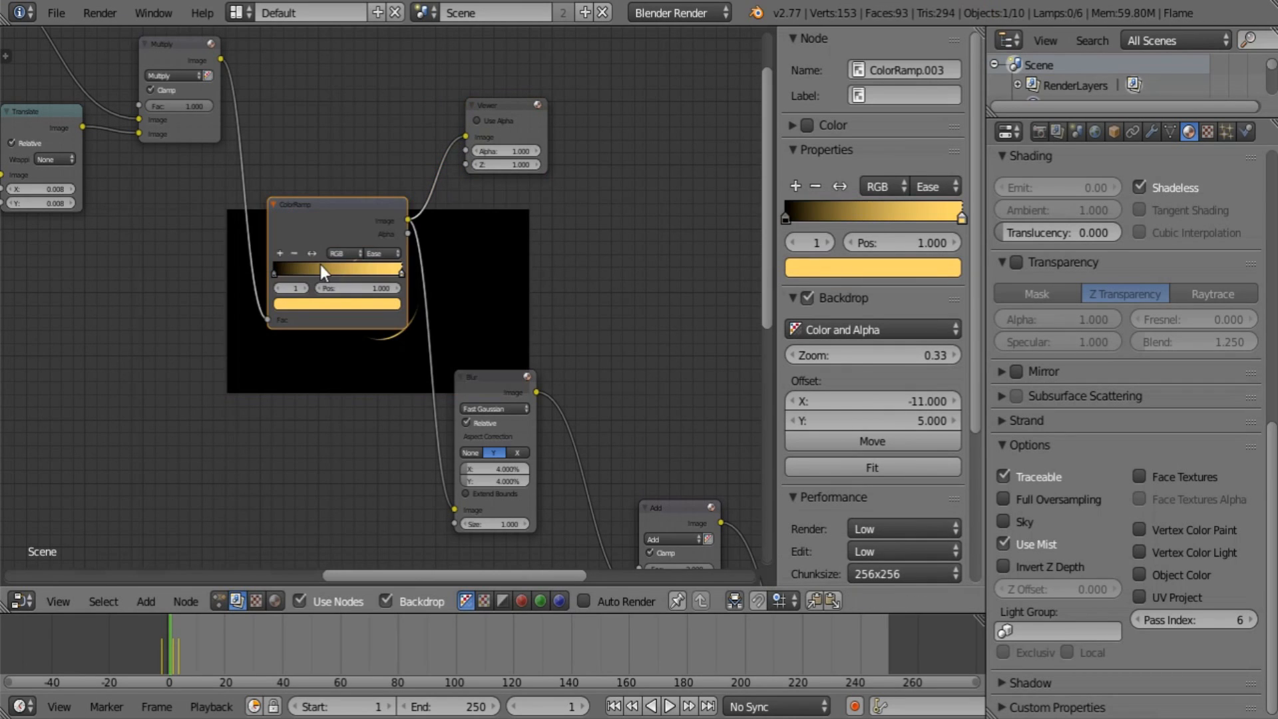
# Delete the Viewer node linked to the gold ColorRamp.
pyautogui.click(517, 106)
pyautogui.press('x')
pyautogui.moveTo(531, 353); pyautogui.dragTo(411, 293, button='middle')
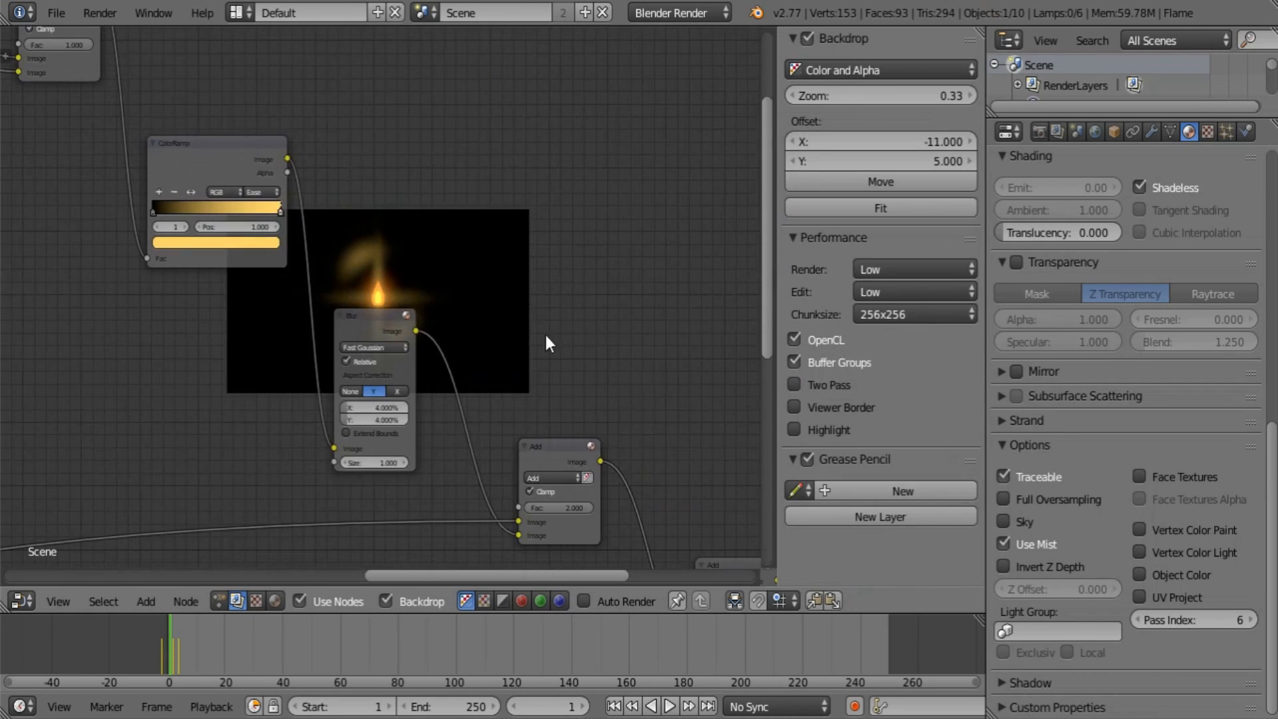
pyautogui.moveTo(552, 400); pyautogui.dragTo(491, 317, button='middle')
pyautogui.moveTo(256, 277); pyautogui.dragTo(451, 396, button='middle')
pyautogui.moveTo(375, 311); pyautogui.dragTo(238, 177, button='middle')
pyautogui.moveTo(280, 296); pyautogui.dragTo(192, 199, button='middle')
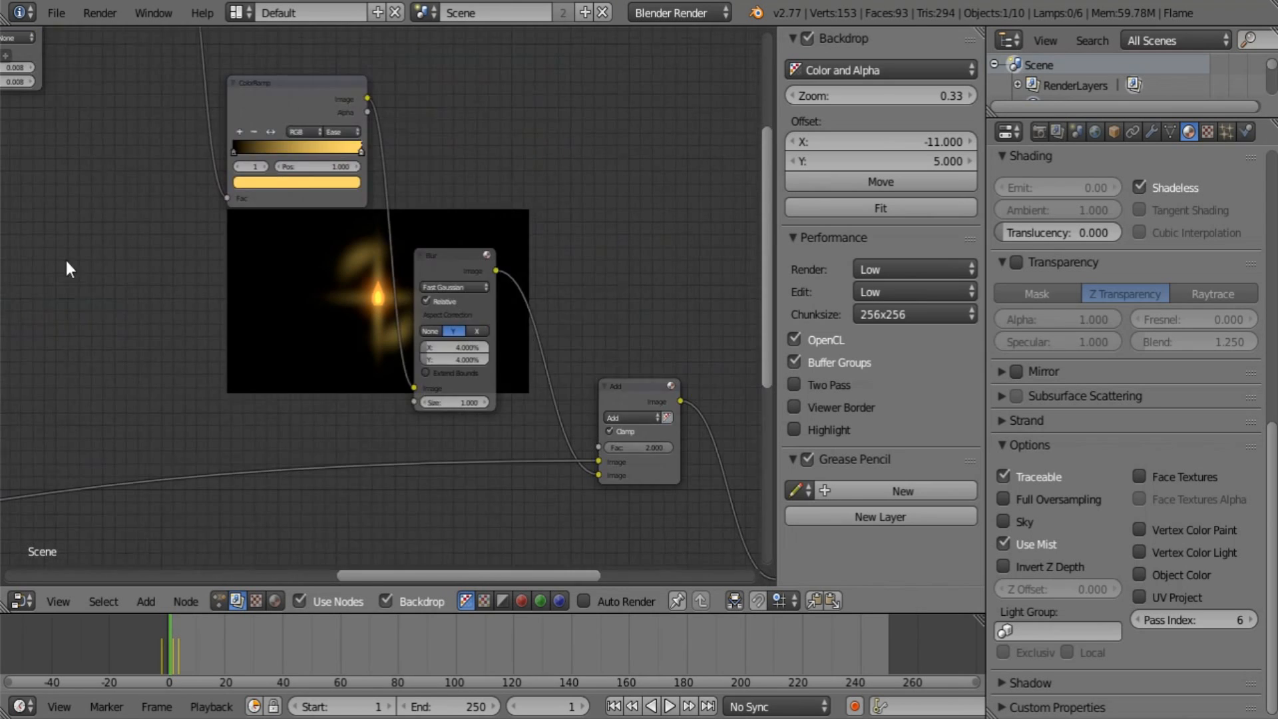
# Set the X and Y blur size to 3% on the Blur node after the gold ColorRamp.
pyautogui.scroll(2, 362, 355)
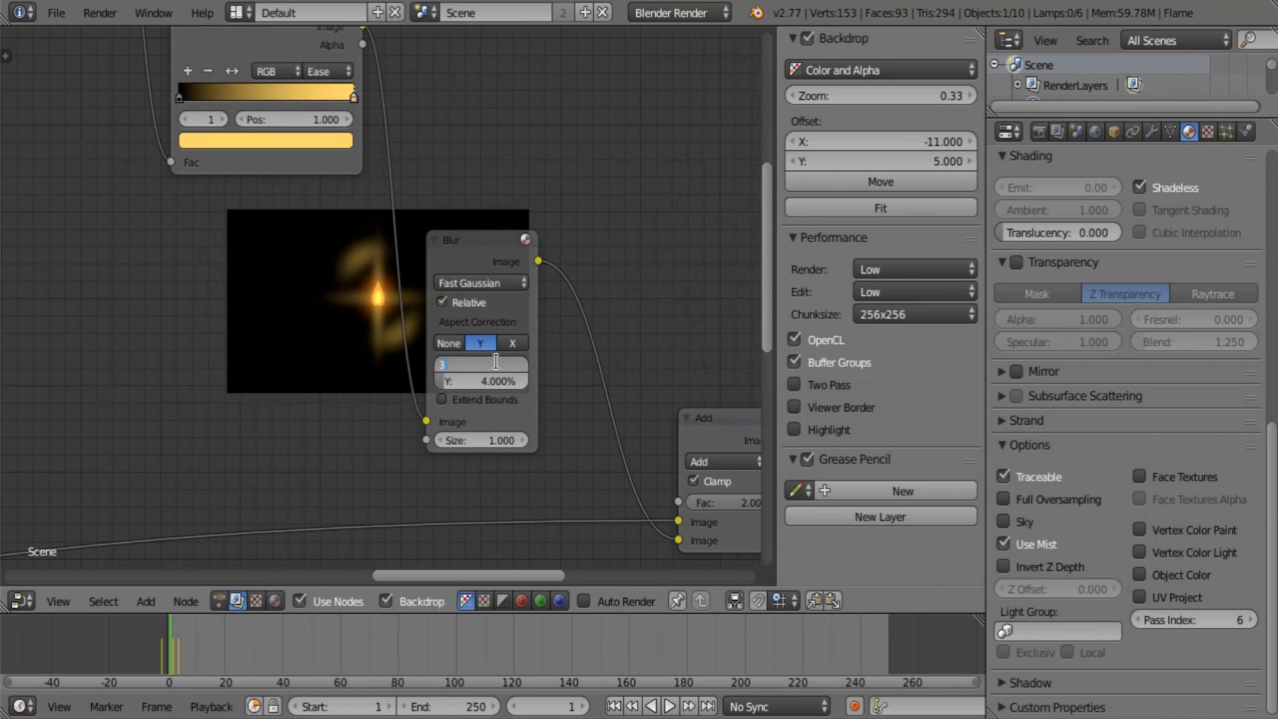
pyautogui.press('Return')
pyautogui.moveTo(484, 369); pyautogui.dragTo(518, 367, button='middle')
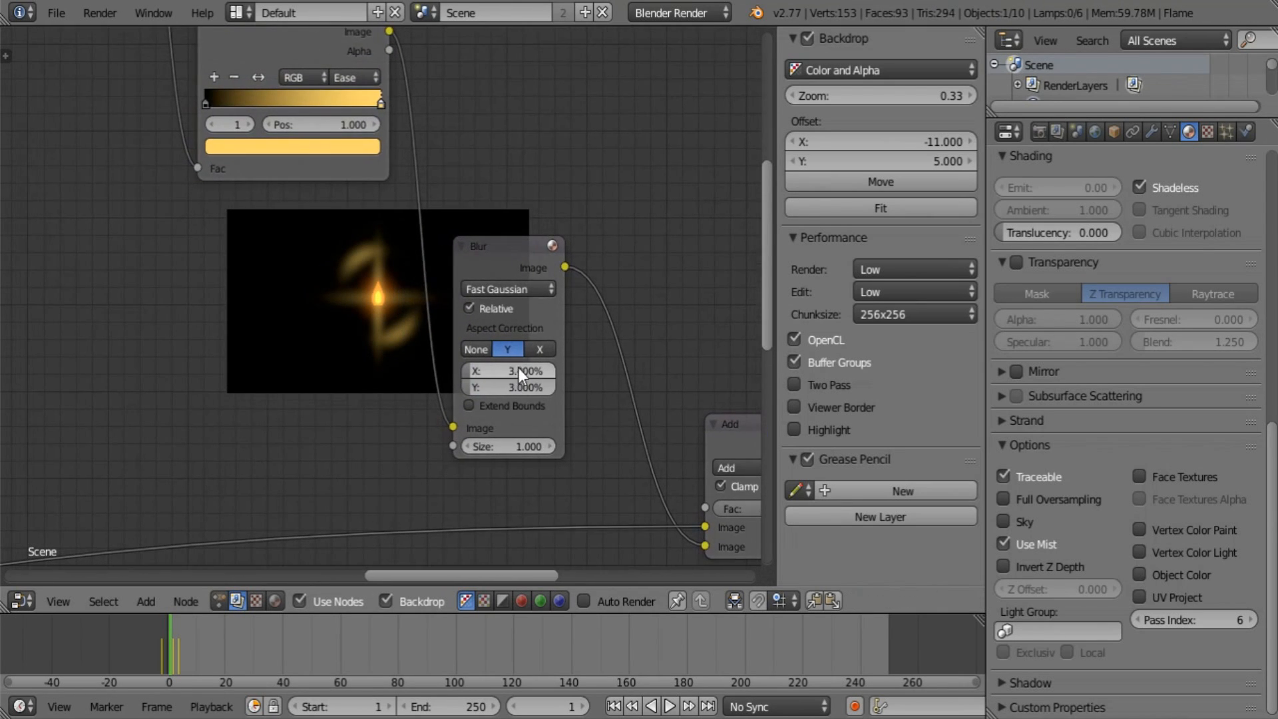
# Reduce the same Blur node's X and Y size to 2%.
pyautogui.moveTo(518, 367); pyautogui.dragTo(518, 386)
pyautogui.write('2')
pyautogui.press('Return')
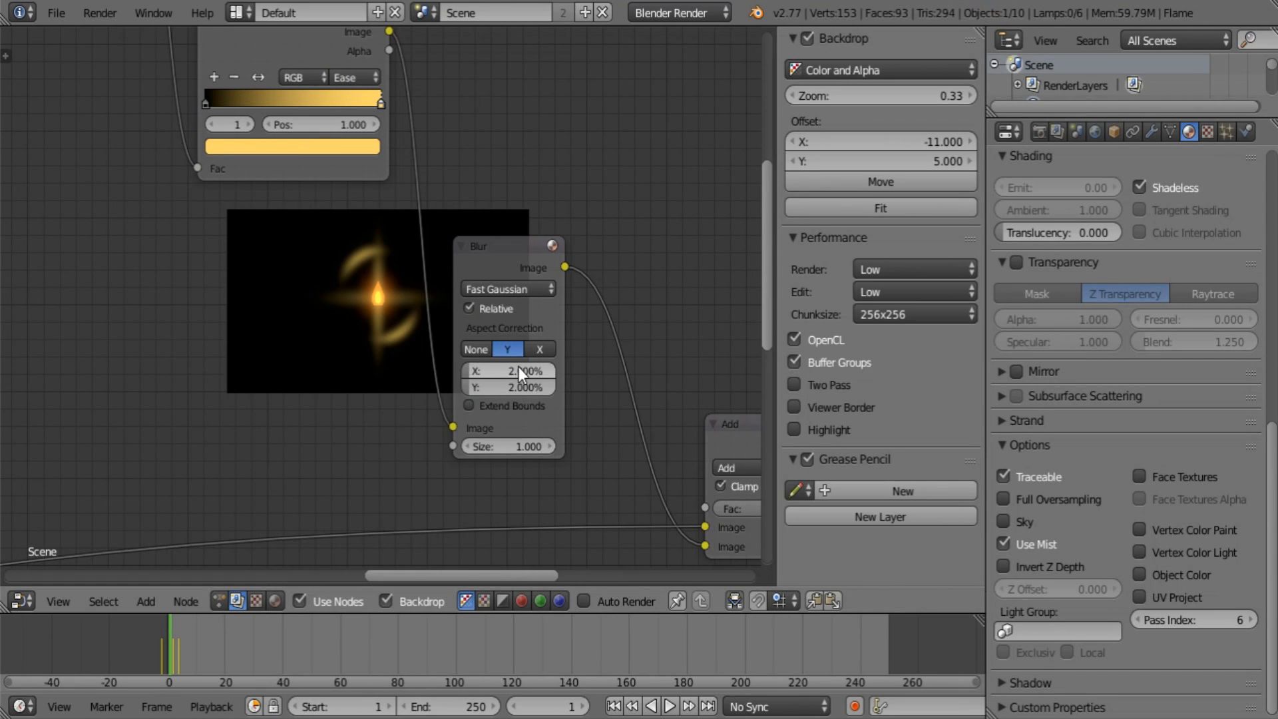
# Set the Translate node's X and Y offsets to 0.007.
pyautogui.moveTo(322, 228); pyautogui.dragTo(573, 422, button='middle')
pyautogui.moveTo(82, 184); pyautogui.dragTo(301, 323, button='middle')
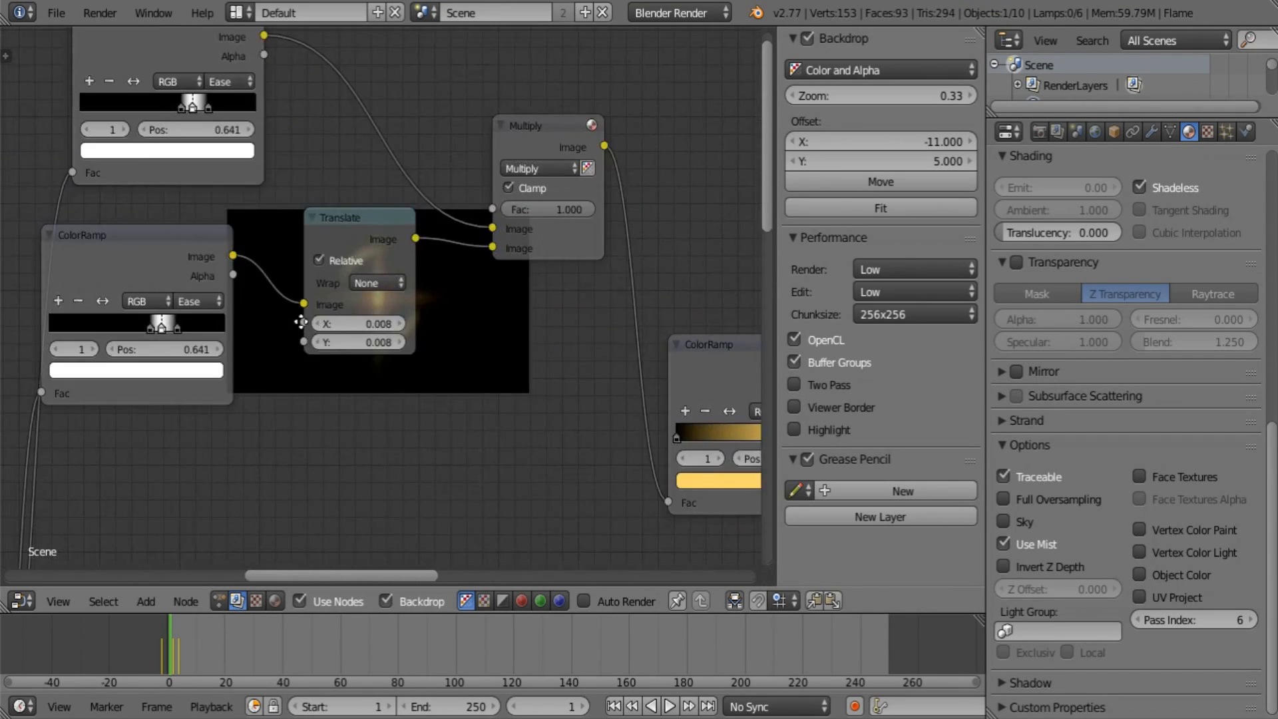
pyautogui.scroll(2, 553, 434)
pyautogui.scroll(1, 498, 390)
pyautogui.click(474, 378)
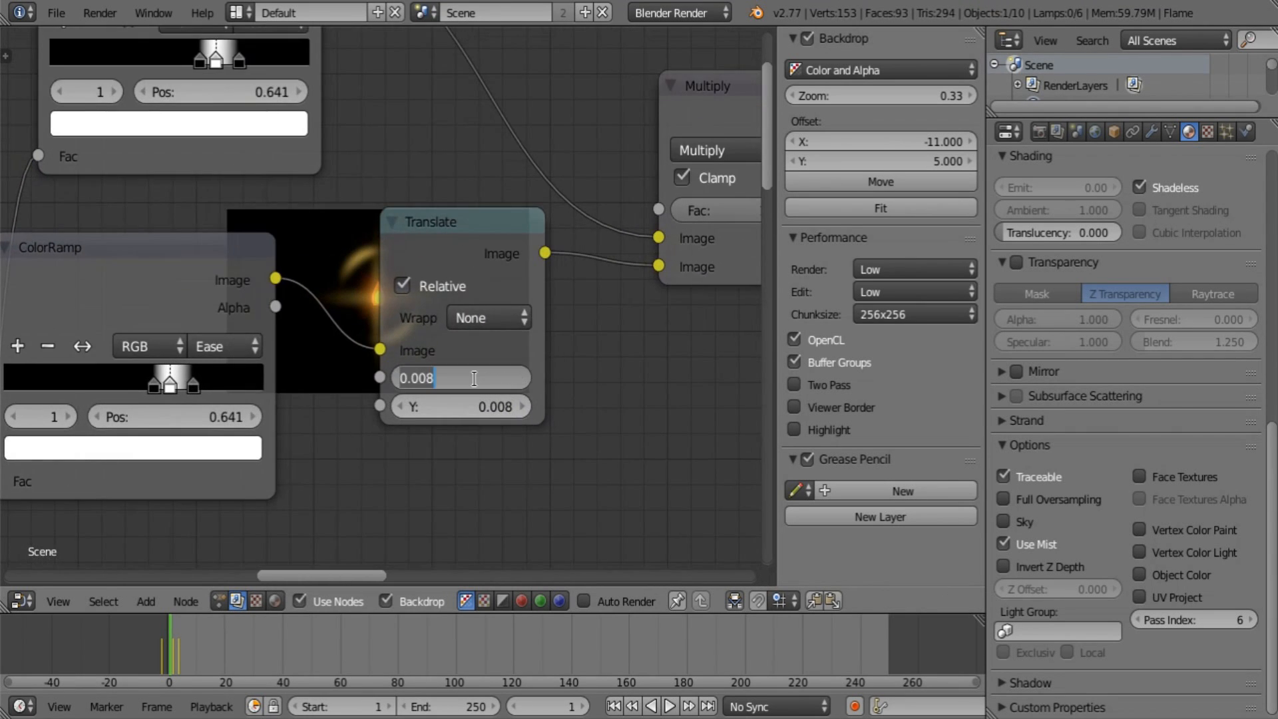
pyautogui.write('.007')
pyautogui.press('Return')
pyautogui.click(483, 406)
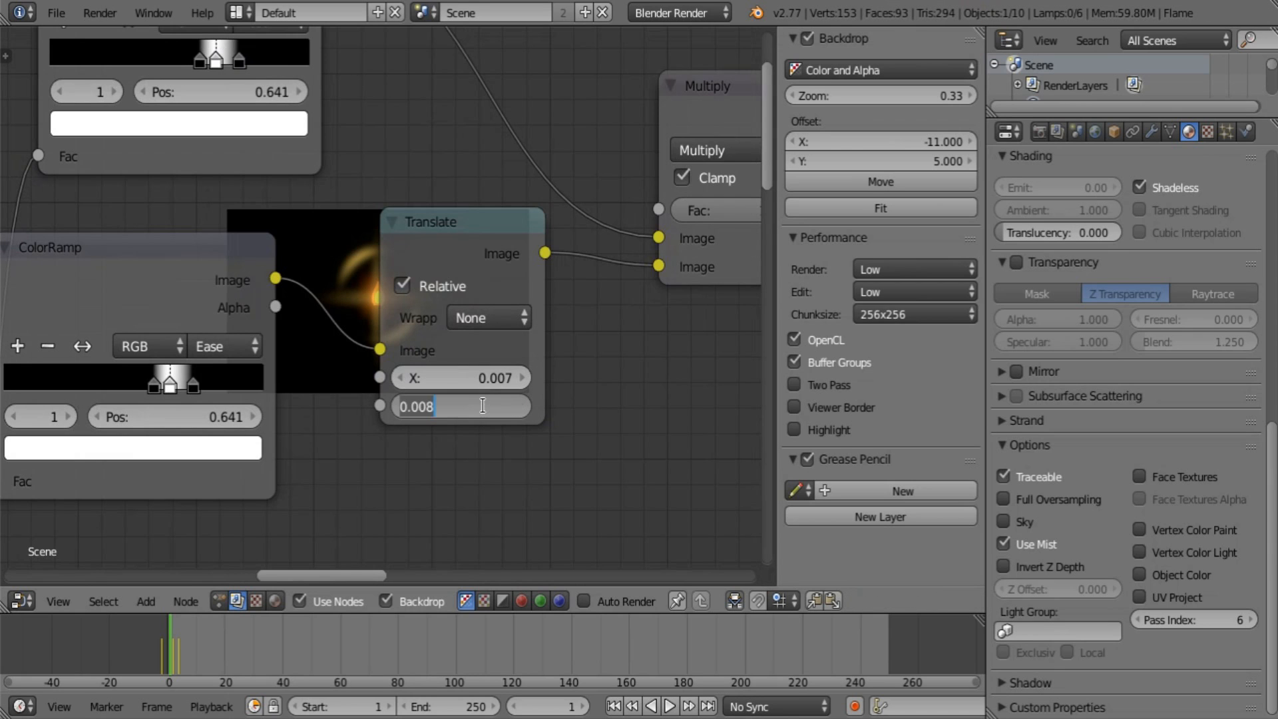
pyautogui.write('.007')
pyautogui.press('Return')
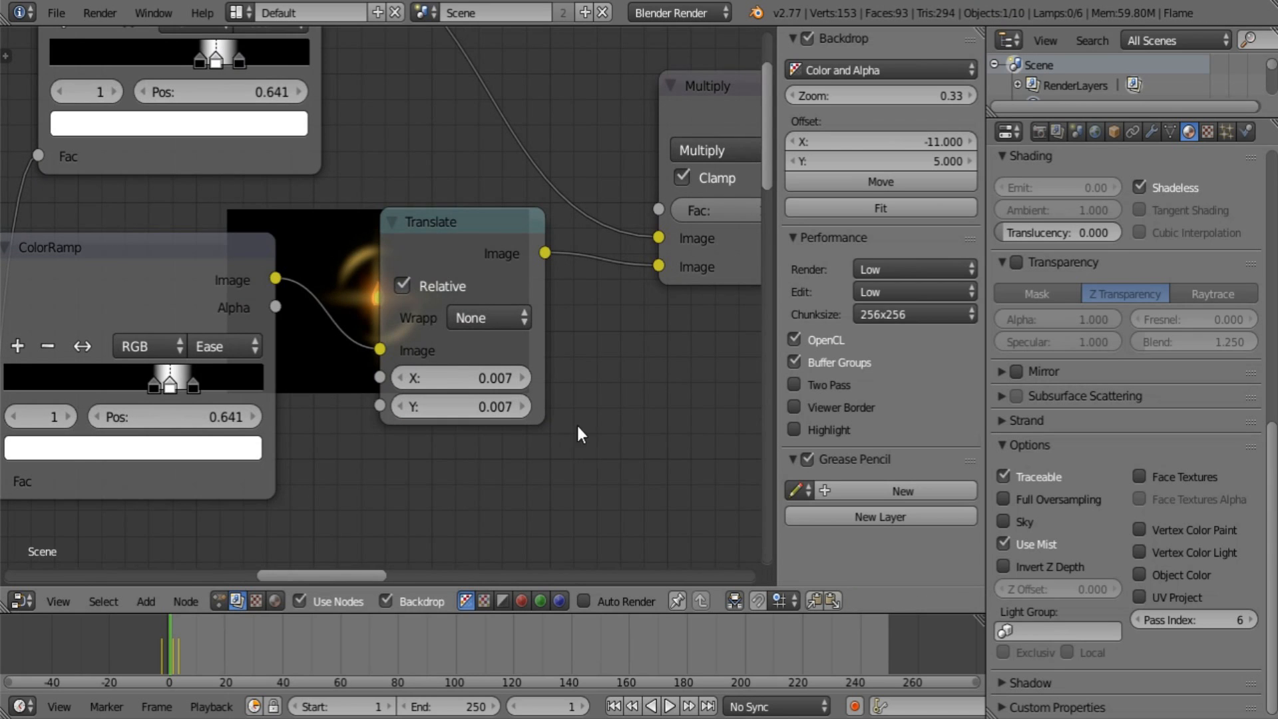
# Set the Translate node's X offset to 0.006 and re-enter its Y offset.
pyautogui.moveTo(579, 434); pyautogui.dragTo(474, 369, button='middle')
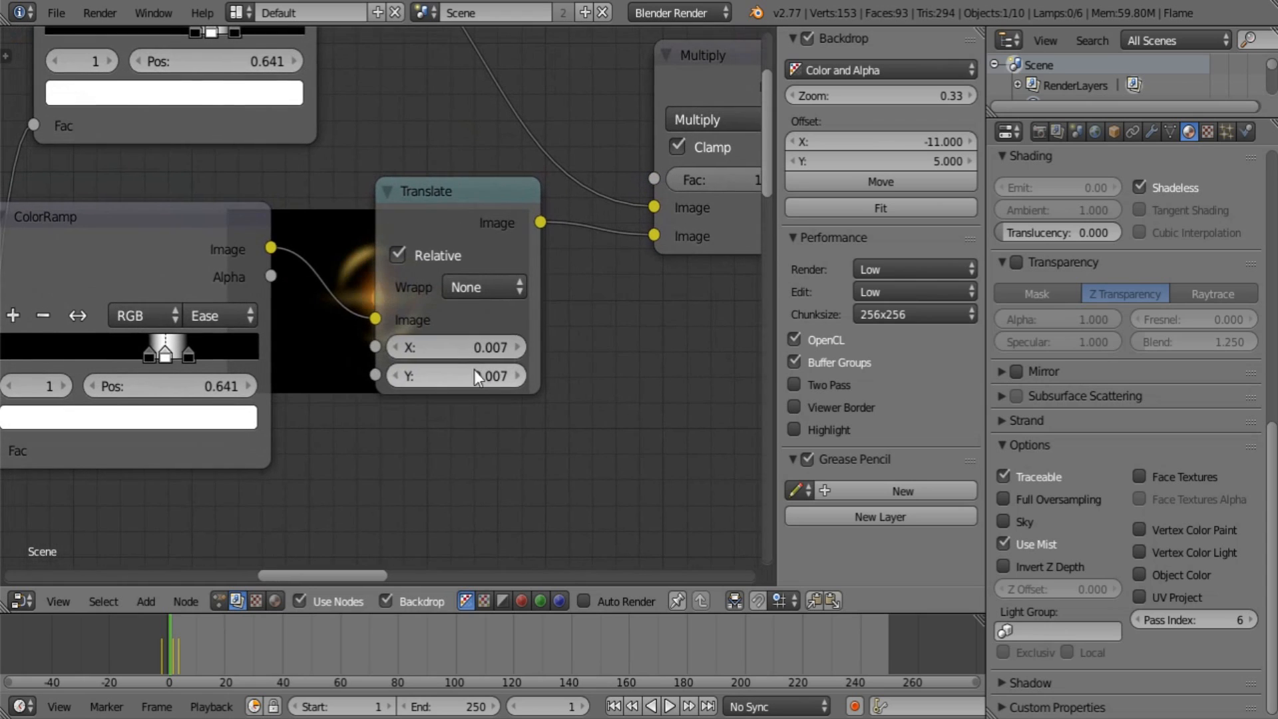
pyautogui.click(451, 347)
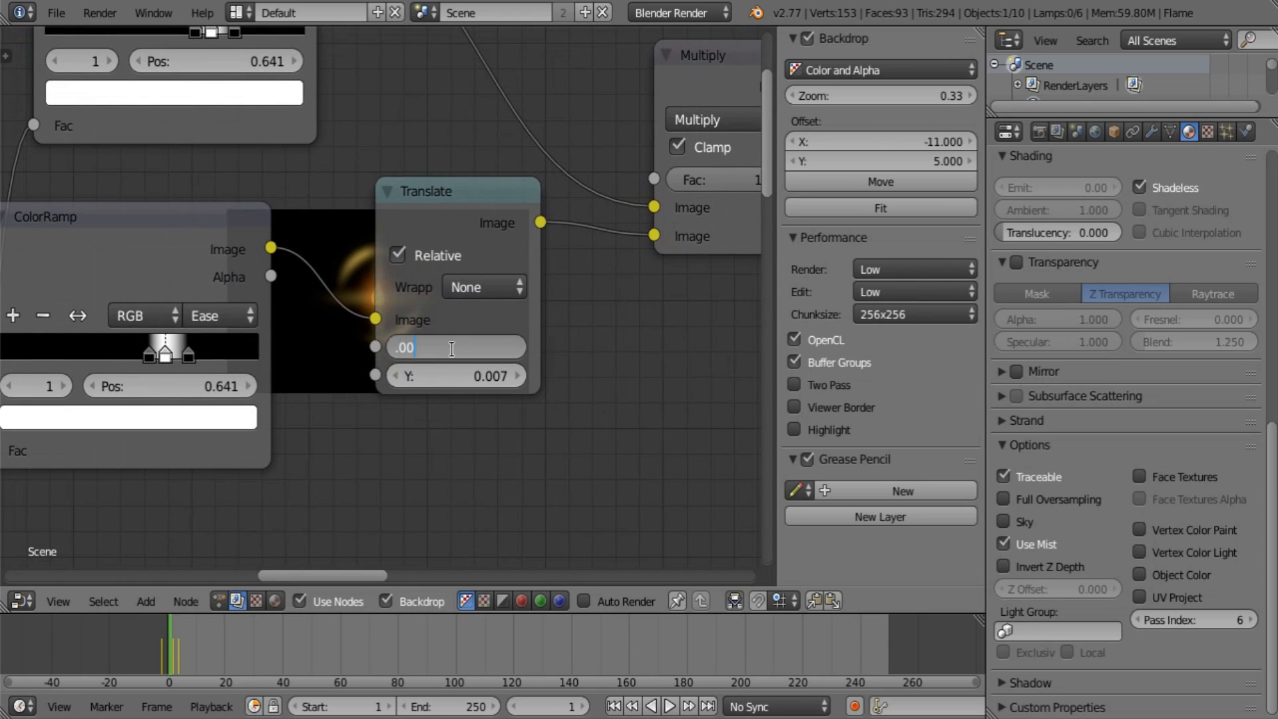
pyautogui.press('Return')
pyautogui.click(460, 364)
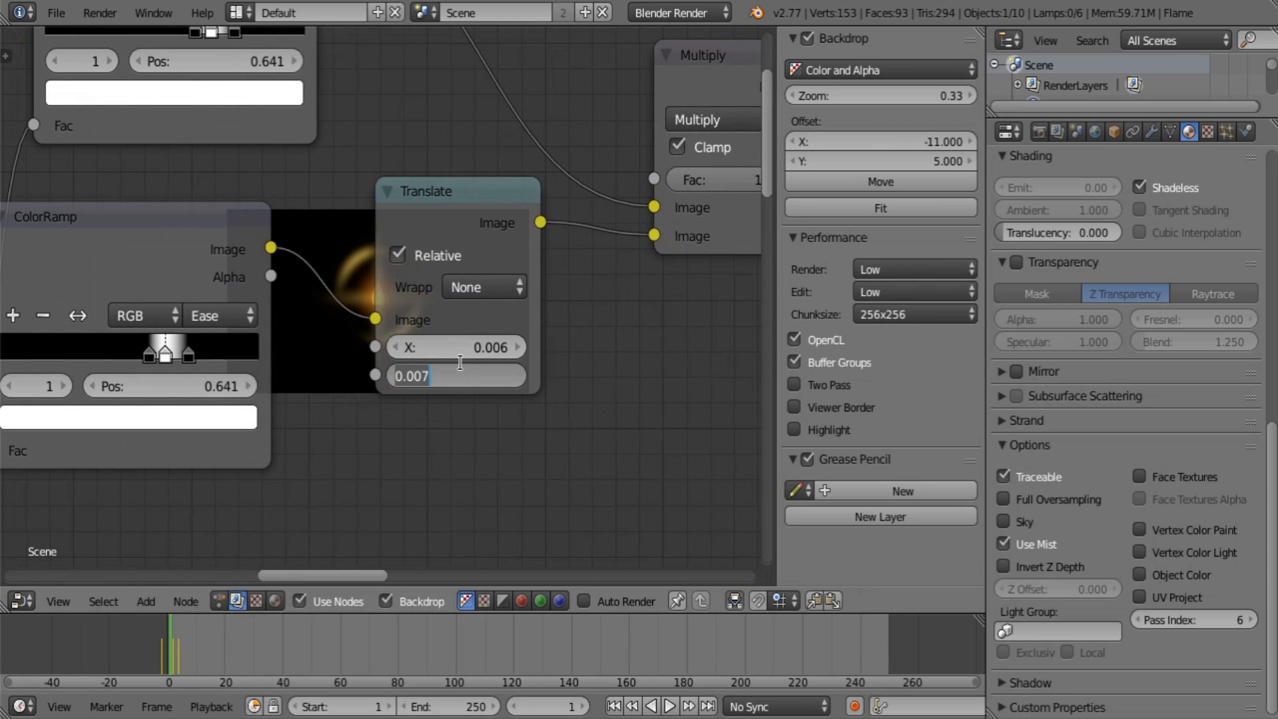
pyautogui.write('.')
pyautogui.press('Return')
# Move the two Viewer nodes apart beside the final Add node and save the file.
pyautogui.moveTo(462, 363); pyautogui.dragTo(250, 106, button='middle')
pyautogui.press('a')
pyautogui.moveTo(436, 297); pyautogui.dragTo(89, 386, button='middle')
pyautogui.press('a')
pyautogui.moveTo(389, 283); pyautogui.dragTo(25, 247, button='middle')
pyautogui.scroll(-2, 412, 317)
pyautogui.moveTo(399, 399); pyautogui.dragTo(20, 111, button='middle')
pyautogui.moveTo(607, 249); pyautogui.dragTo(414, 284, button='middle')
pyautogui.moveTo(433, 203); pyautogui.dragTo(657, 277)
pyautogui.moveTo(432, 98); pyautogui.dragTo(425, 161, button='middle')
pyautogui.moveTo(424, 161); pyautogui.dragTo(574, 160)
pyautogui.click(56, 13)
pyautogui.click(120, 168)
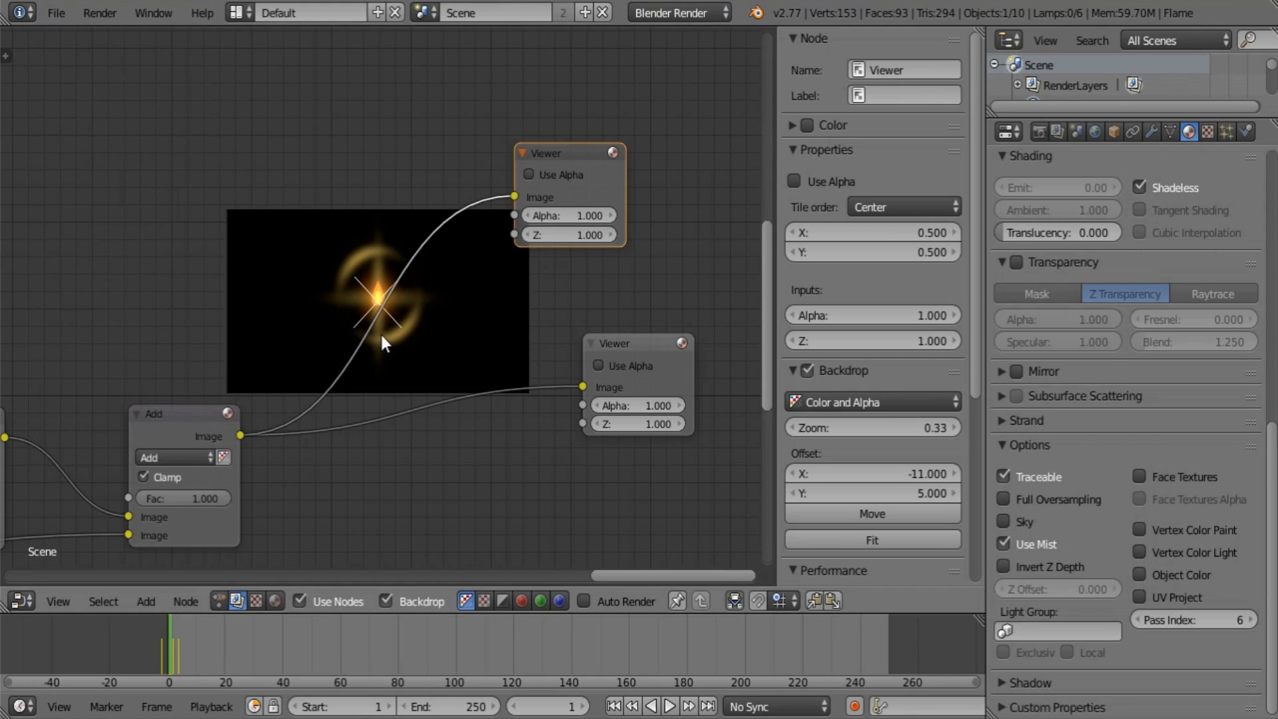
# Delete the lower of the two Viewer nodes linked to the final Add node.
pyautogui.scroll(-2, 381, 333)
pyautogui.click(615, 327)
pyautogui.press('x')
pyautogui.scroll(-4, 231, 305)
pyautogui.moveTo(231, 305); pyautogui.dragTo(466, 326, button='middle')
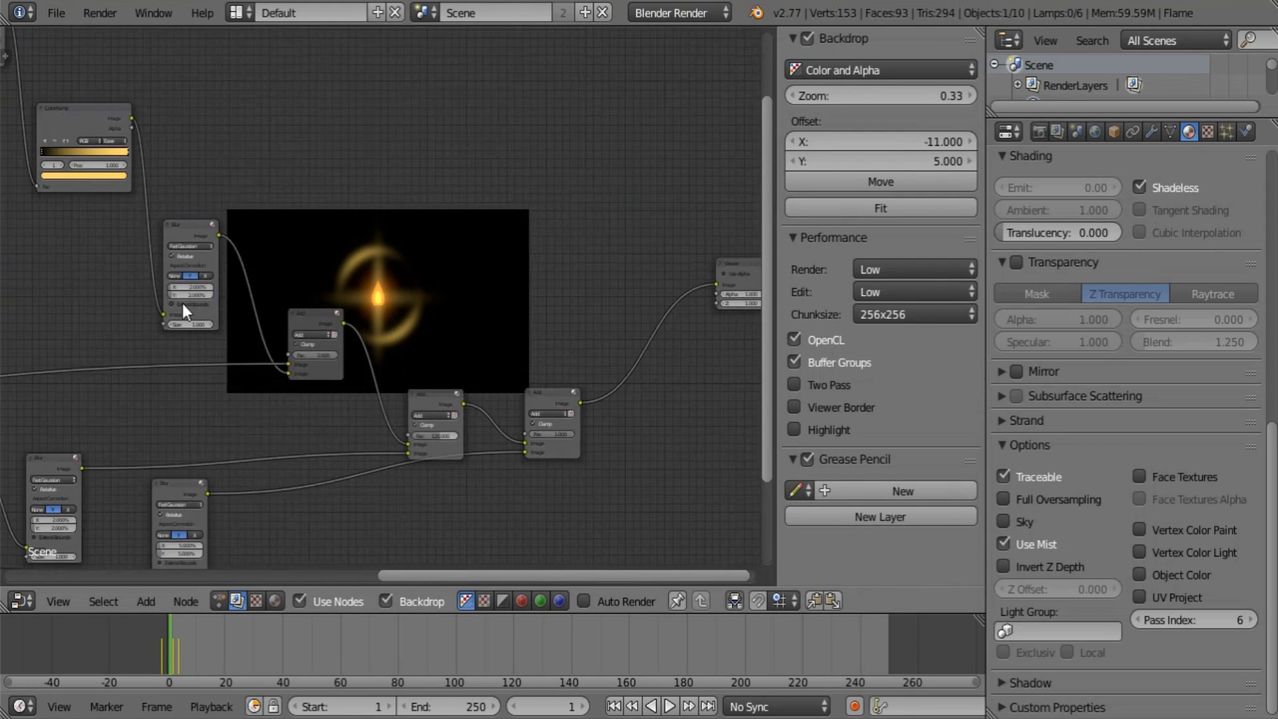
# Delete the unconnected gold ColorRamp node near the first Add node.
pyautogui.moveTo(183, 307); pyautogui.dragTo(399, 293, button='middle')
pyautogui.moveTo(131, 290); pyautogui.dragTo(326, 538, button='middle')
pyautogui.moveTo(257, 578); pyautogui.dragTo(452, 313, button='middle')
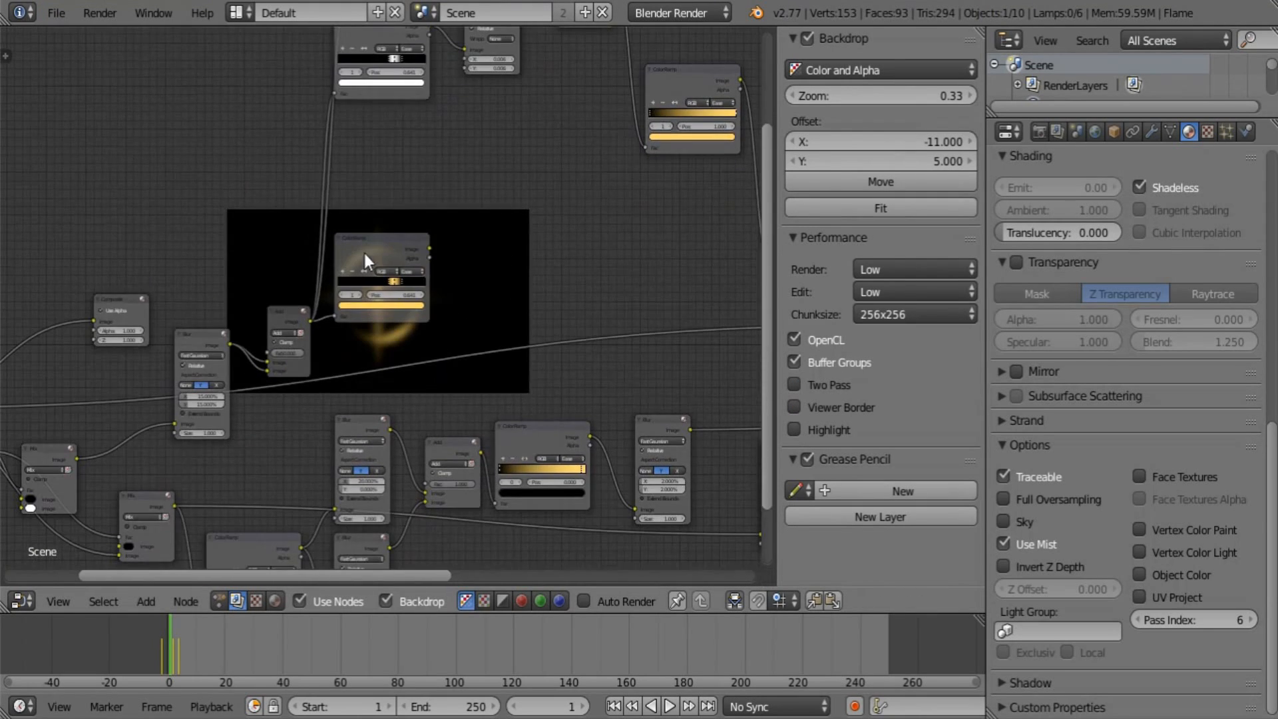
pyautogui.click(365, 254)
pyautogui.moveTo(618, 217); pyautogui.dragTo(514, 311, button='middle')
pyautogui.press('x')
pyautogui.moveTo(279, 223); pyautogui.dragTo(255, 360, button='middle')
pyautogui.press('a')
pyautogui.press('a')
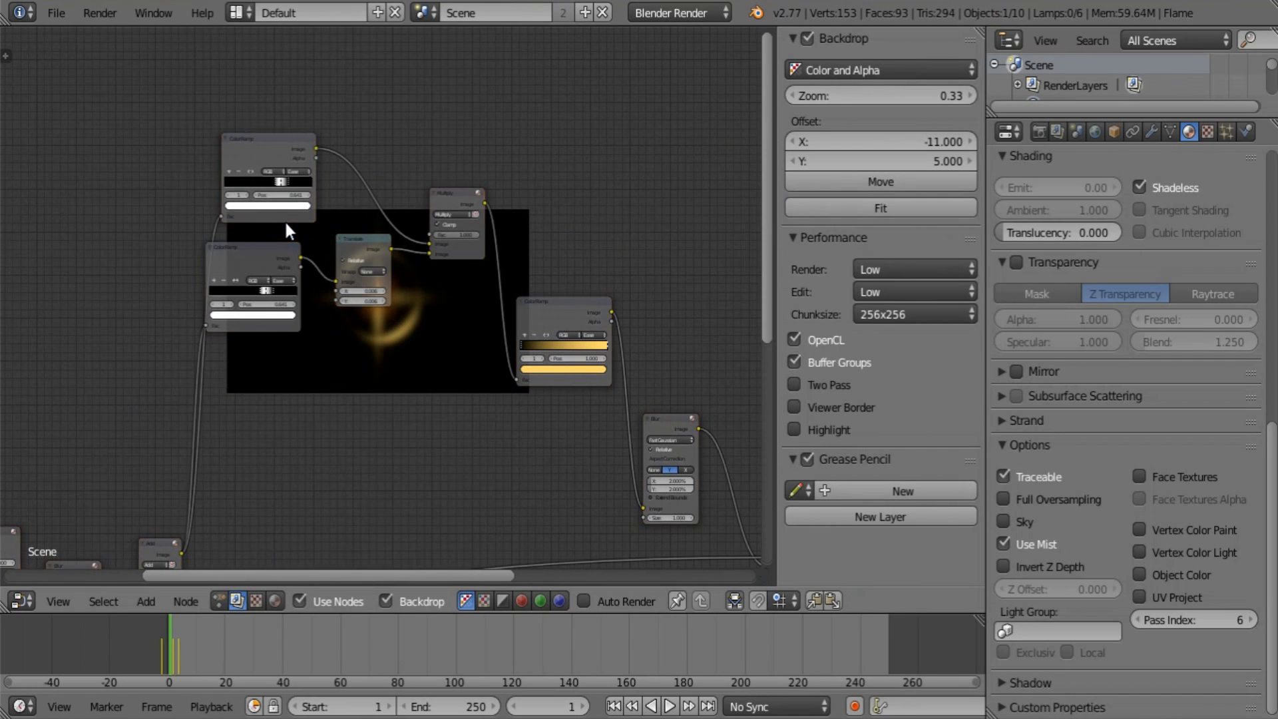
# Select the two white ColorRamp nodes, the Translate node and the Multiply node together and move them down beside the gold ColorRamp.
pyautogui.press('c')
pyautogui.moveTo(287, 224); pyautogui.dragTo(437, 236)
pyautogui.press('g')
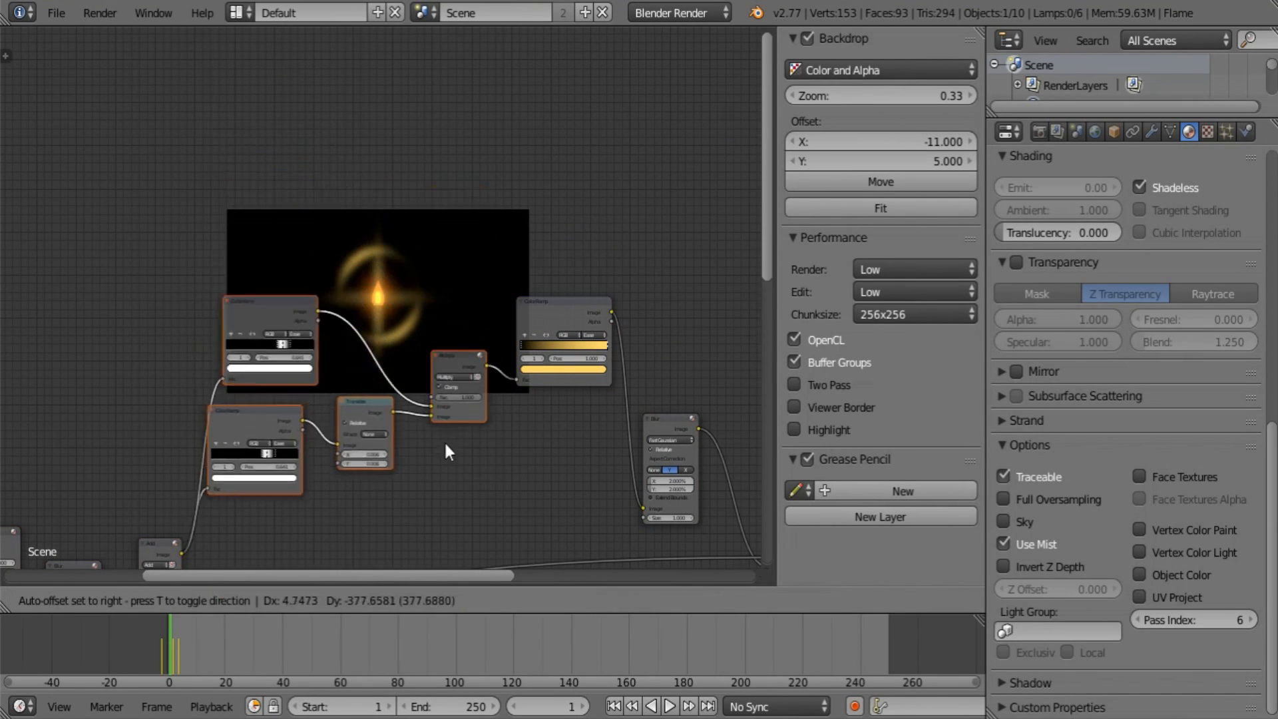
pyautogui.click(454, 454)
pyautogui.moveTo(368, 393); pyautogui.dragTo(570, 133, button='middle')
pyautogui.press('a')
# Move the Composite node up and away from the Blur and Add nodes to tidy the node tree.
pyautogui.moveTo(274, 446); pyautogui.dragTo(409, 386, button='middle')
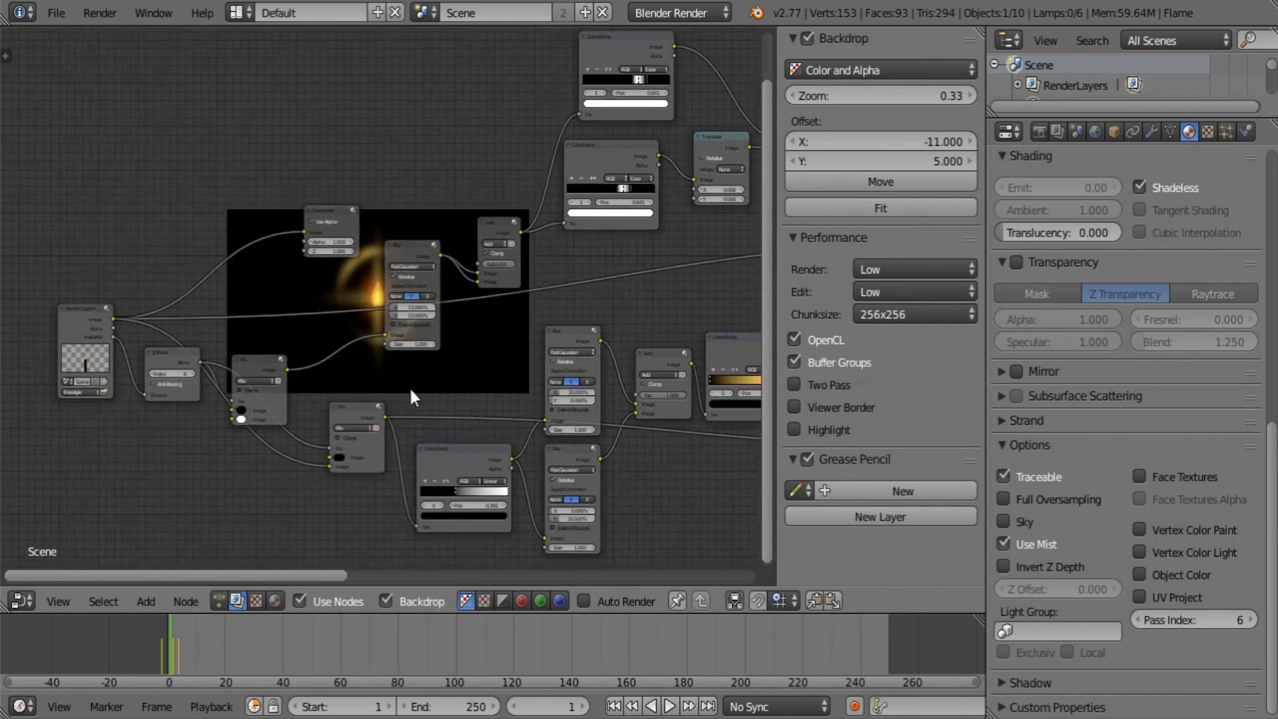
pyautogui.scroll(3, 409, 386)
pyautogui.click(328, 184)
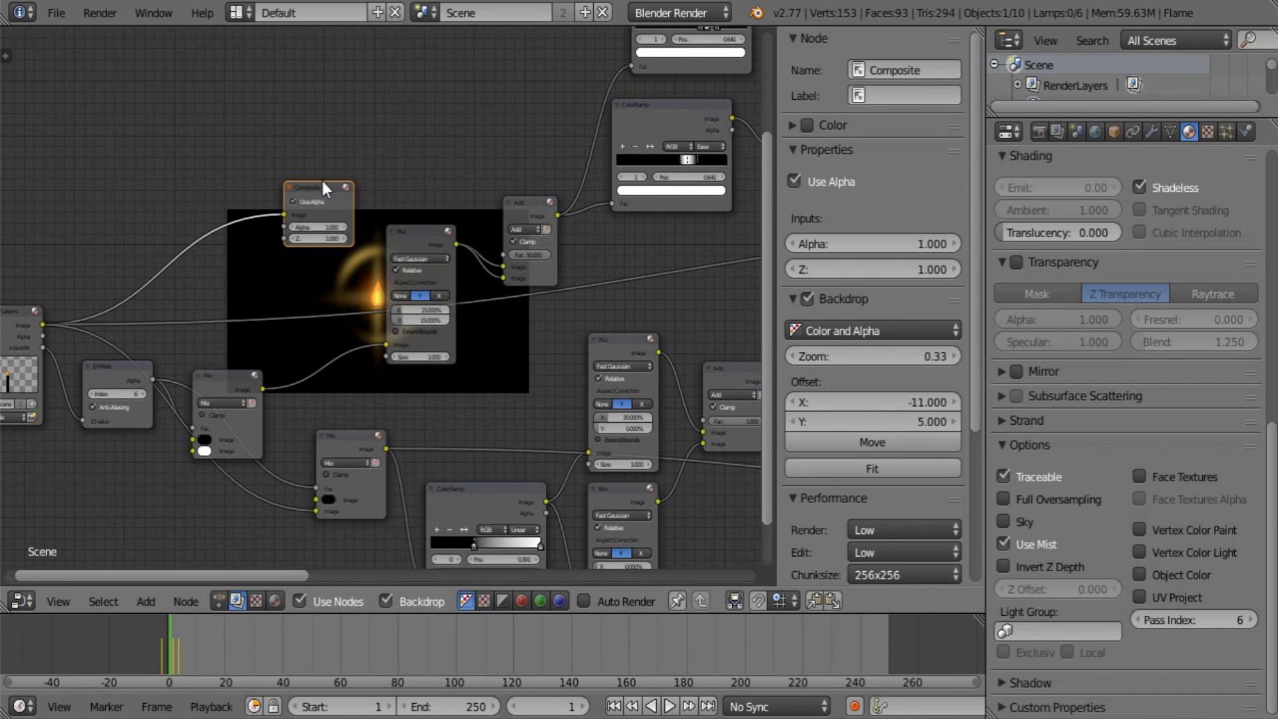
pyautogui.moveTo(323, 183); pyautogui.dragTo(196, 106)
pyautogui.press('a')
pyautogui.moveTo(756, 384); pyautogui.dragTo(4, 348, button='middle')
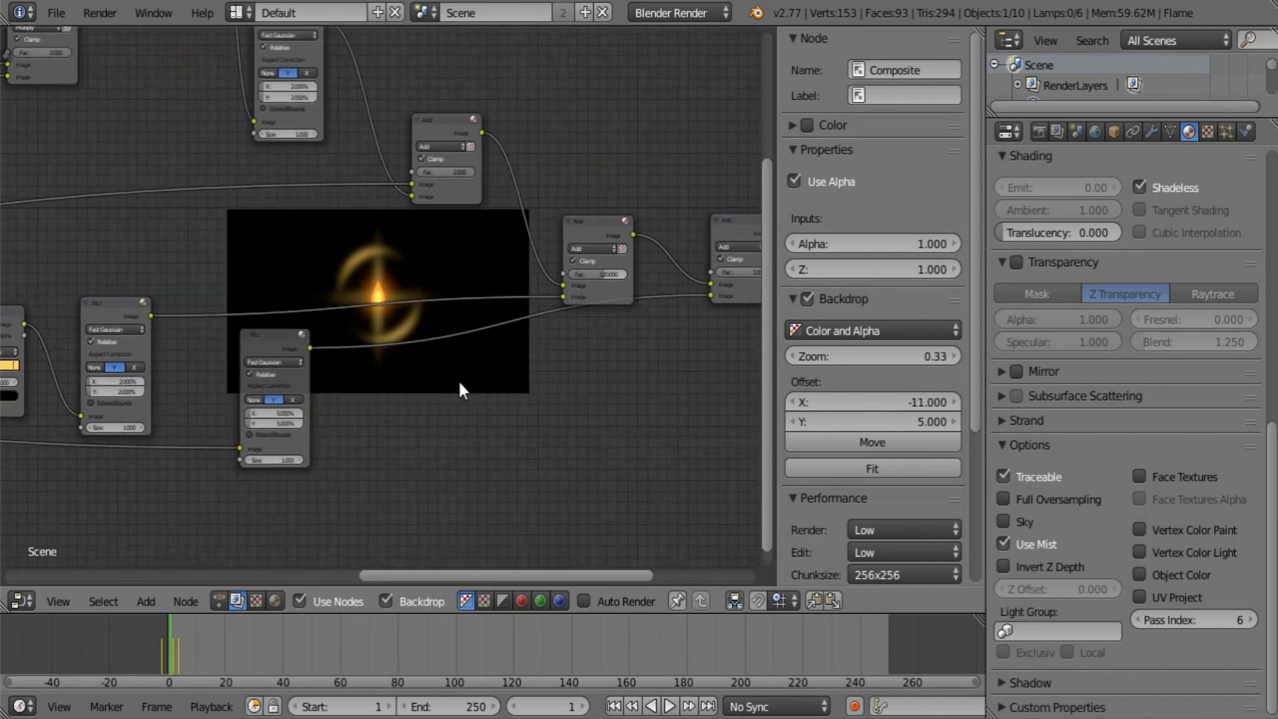
pyautogui.moveTo(458, 378); pyautogui.dragTo(162, 323, button='middle')
pyautogui.click(80, 170)
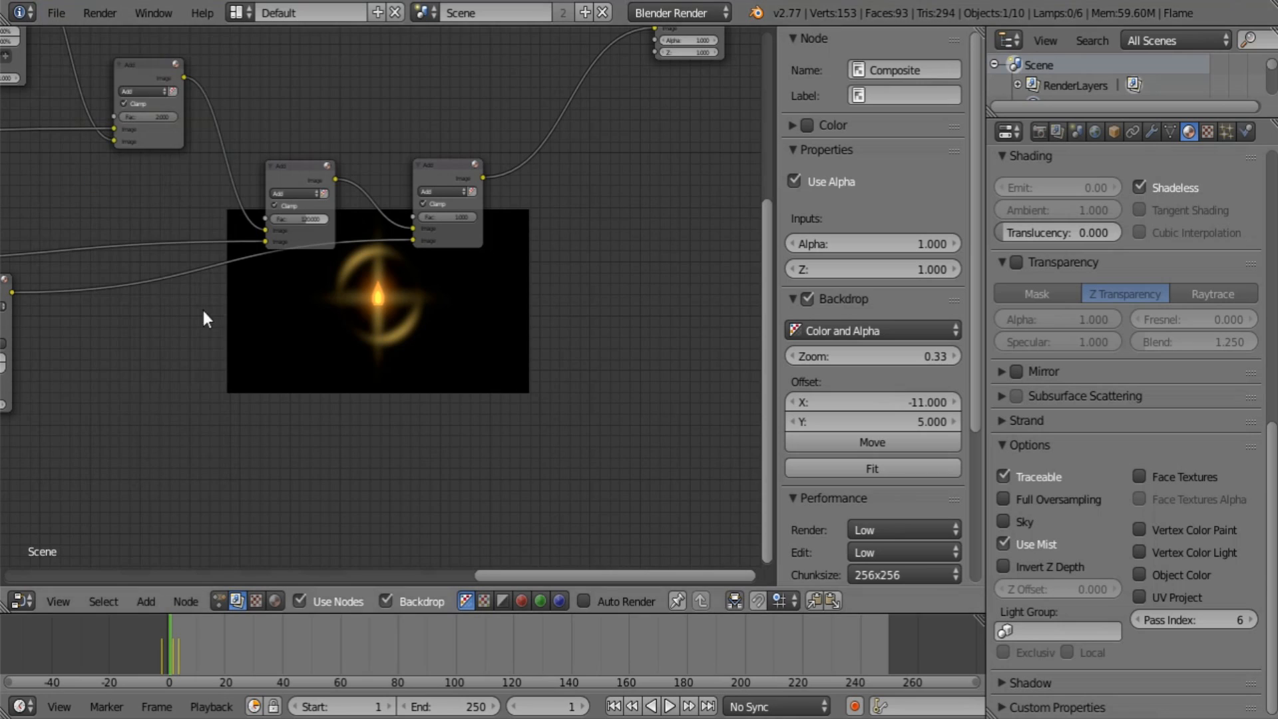
# Change the node editor area to the 3D View and save the file.
pyautogui.click(21, 601)
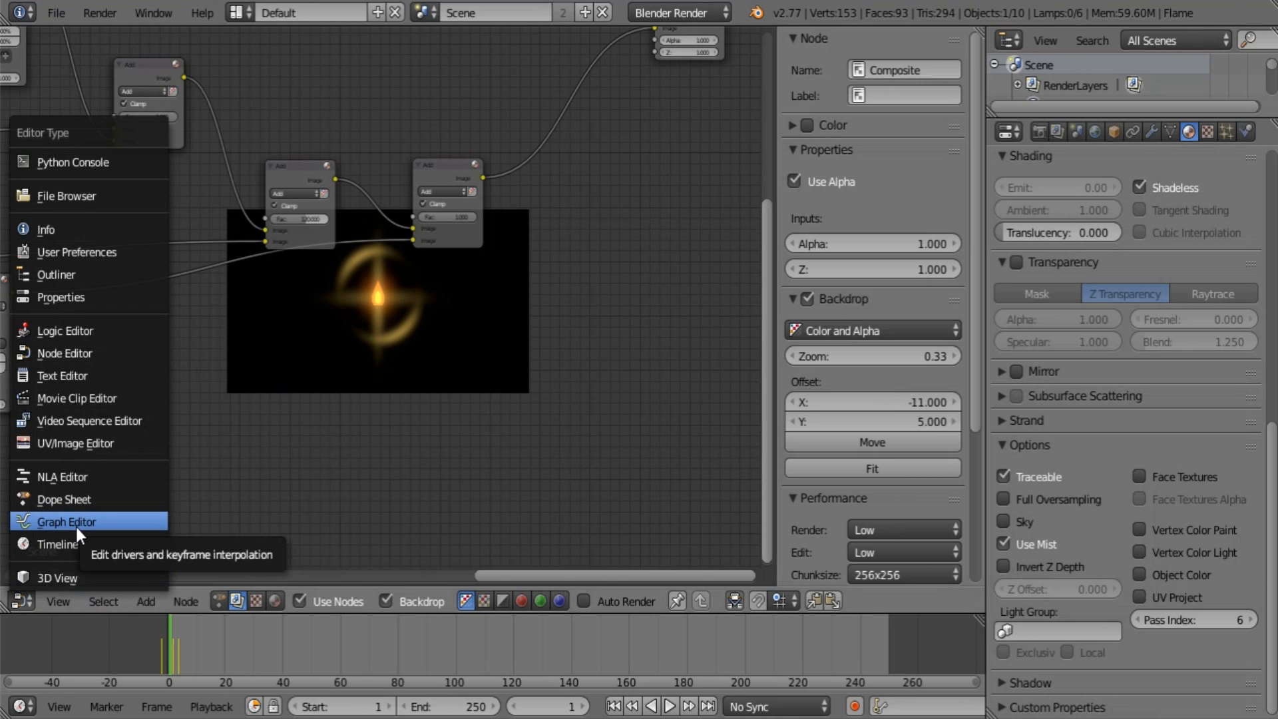
pyautogui.click(86, 576)
pyautogui.click(51, 14)
pyautogui.click(86, 168)
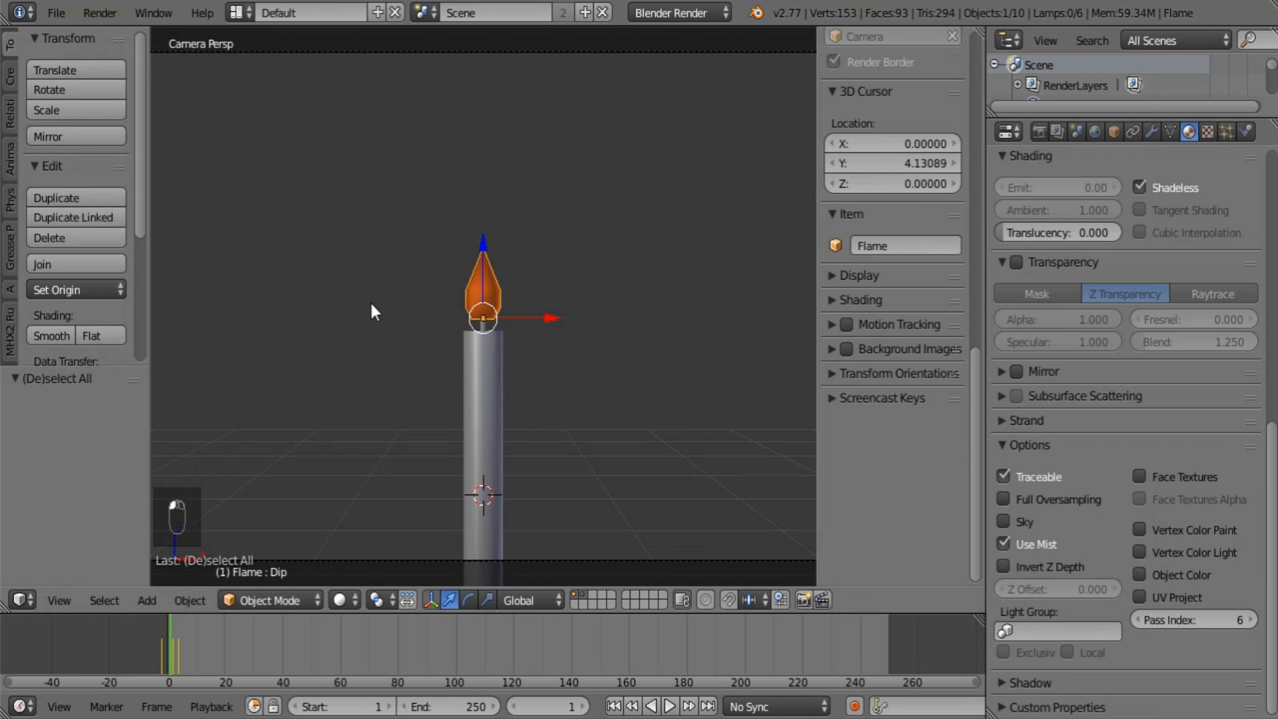
# Snap the 3D cursor to the selected flame and add a point lamp there.
pyautogui.scroll(2, 433, 306)
pyautogui.hotkey('shift', 's')
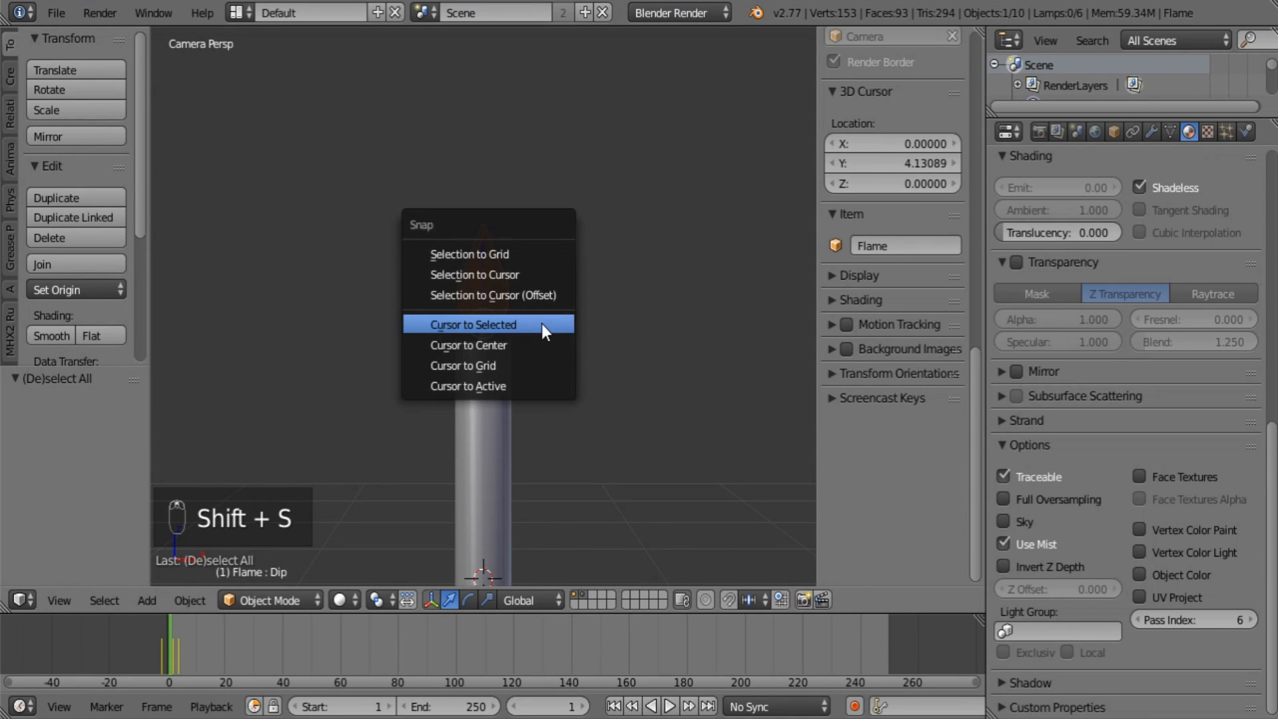
pyautogui.click(542, 323)
pyautogui.hotkey('shift', 'a')
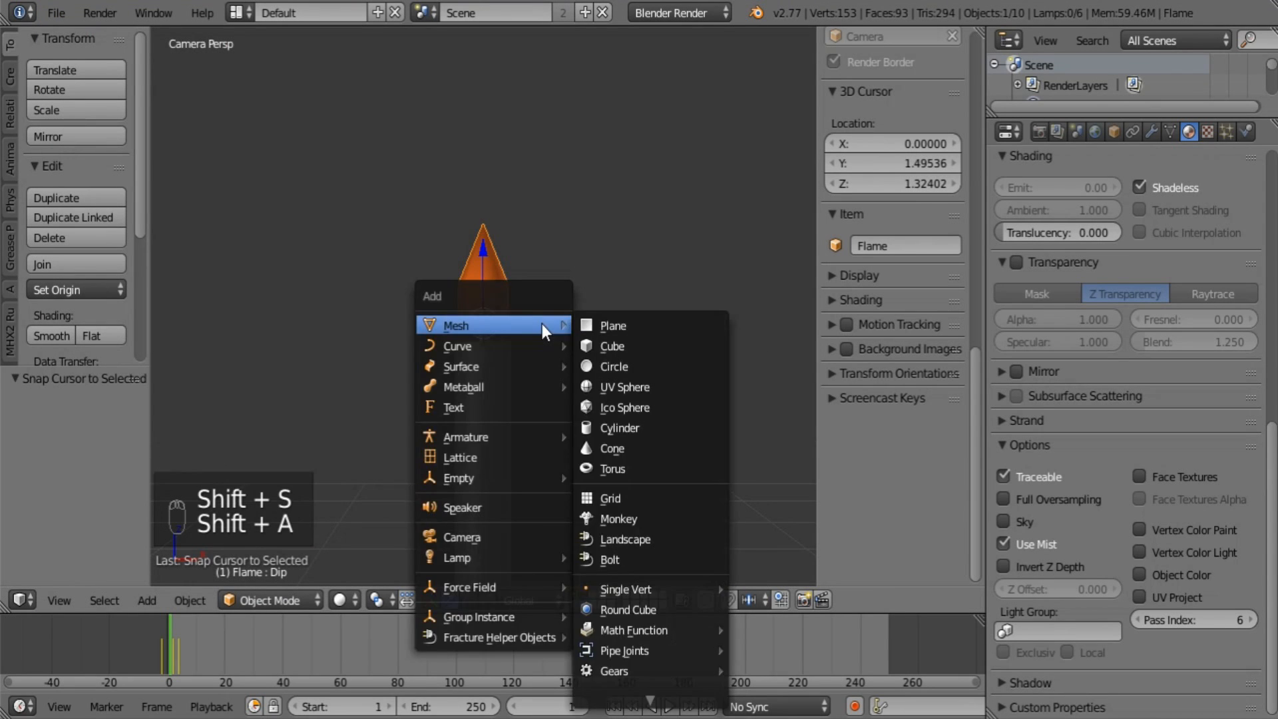
pyautogui.moveTo(505, 556)
pyautogui.click(607, 559)
pyautogui.press('KP_5')
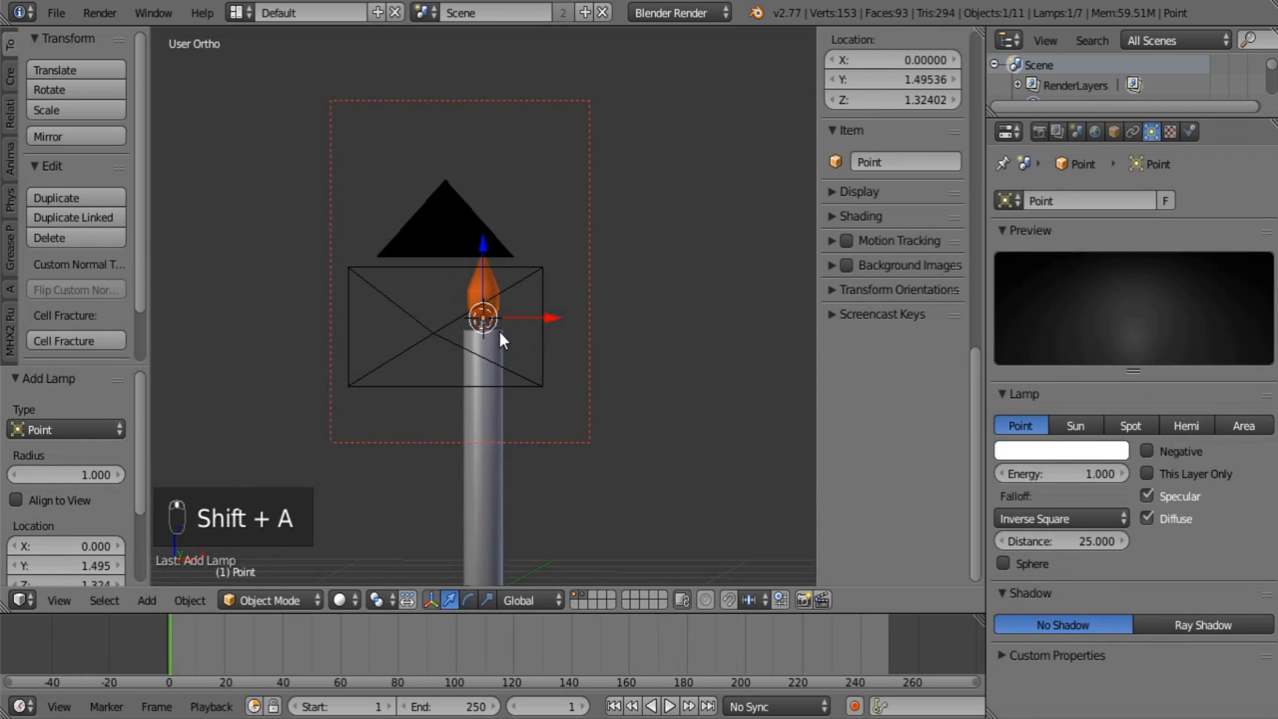
# Raise the point lamp about 0.108 along Z into the middle of the flame.
pyautogui.scroll(5, 498, 330)
pyautogui.moveTo(482, 279); pyautogui.dragTo(508, 199)
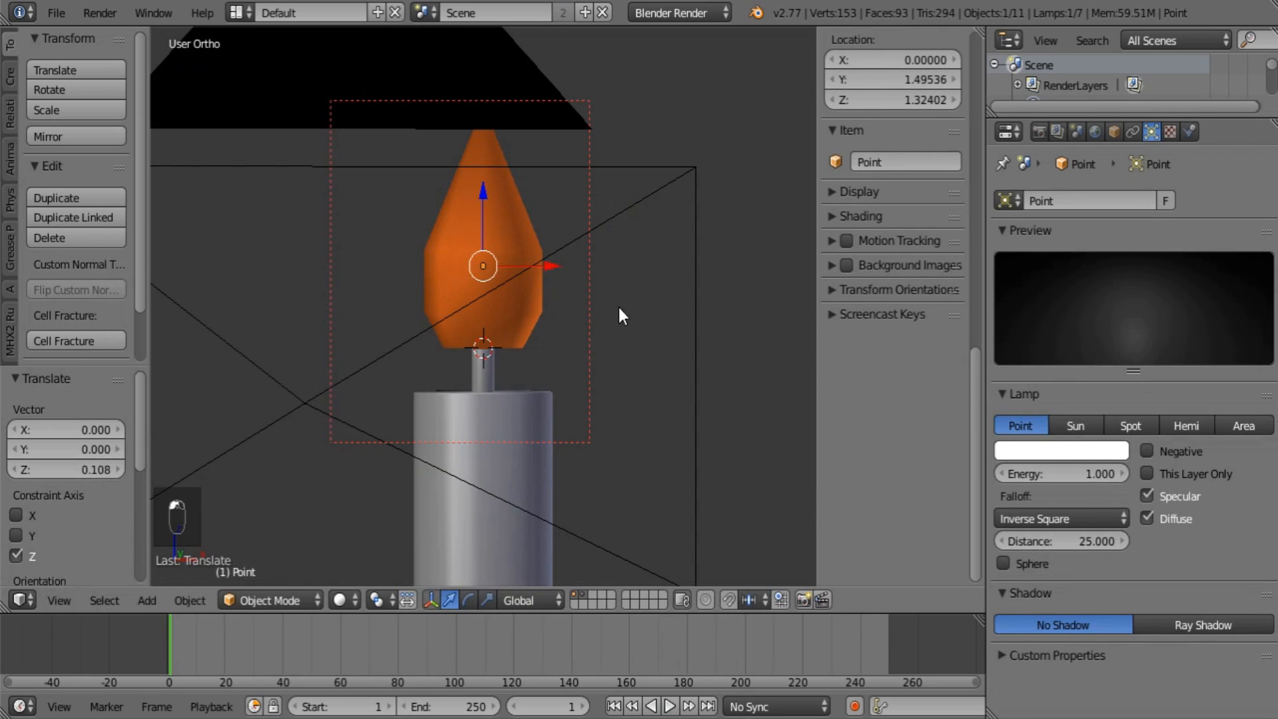
pyautogui.moveTo(621, 313); pyautogui.dragTo(422, 351, button='middle')
# Turn off Receive, Auto Ray Bias, Cast, Cast Buffer Shadows and Cast Approximate in the flame material's shadow settings.
pyautogui.rightClick(500, 191)
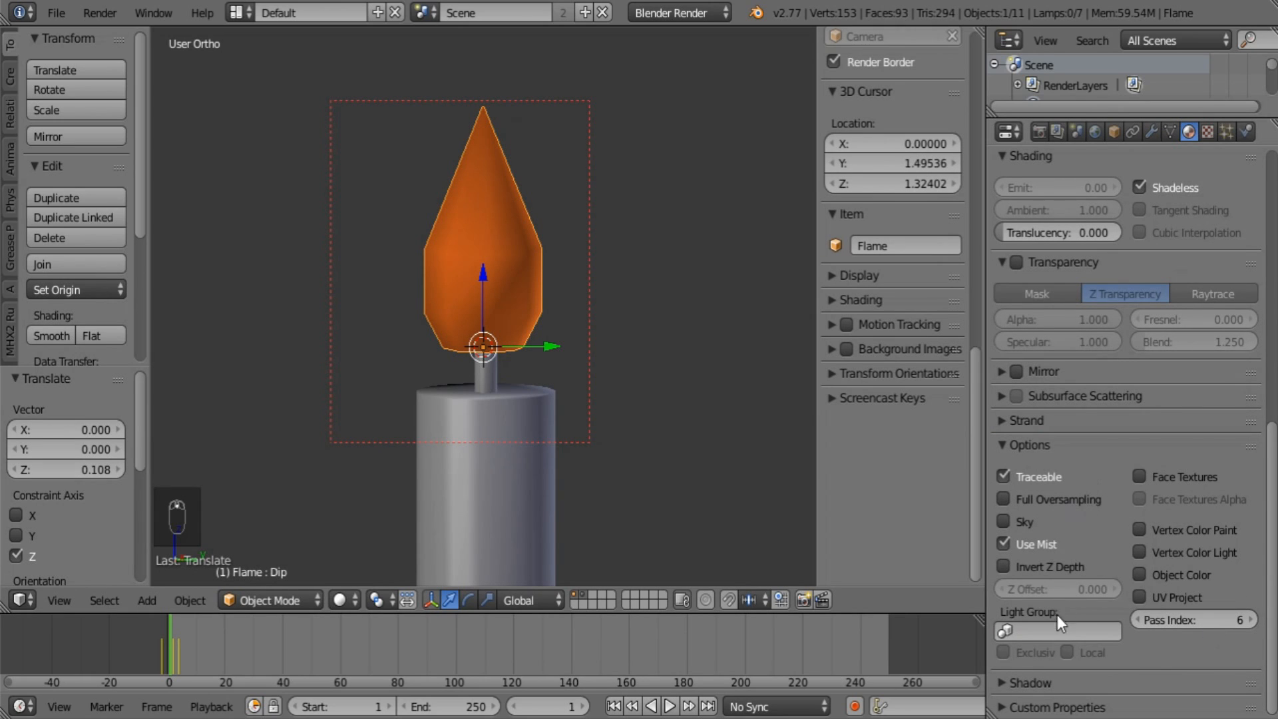
pyautogui.click(1035, 681)
pyautogui.scroll(-5, 1062, 594)
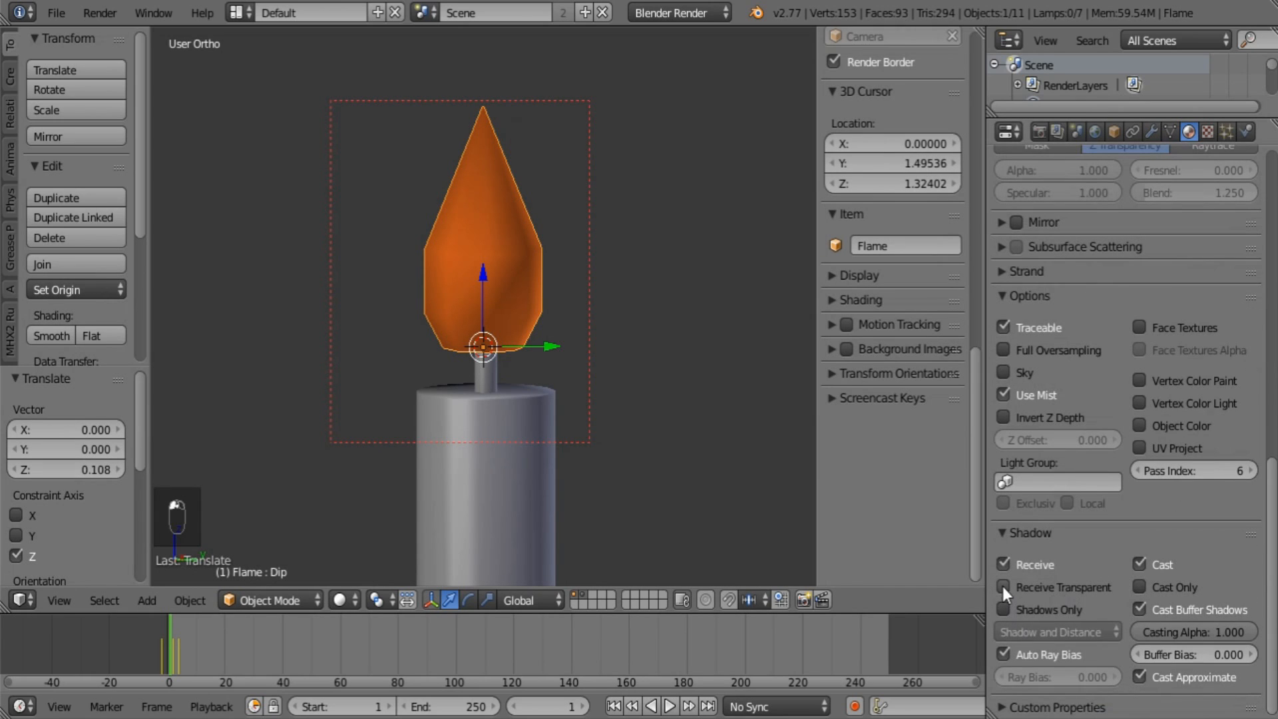
pyautogui.click(1003, 564)
pyautogui.click(1003, 654)
pyautogui.moveTo(1139, 565); pyautogui.dragTo(1139, 676)
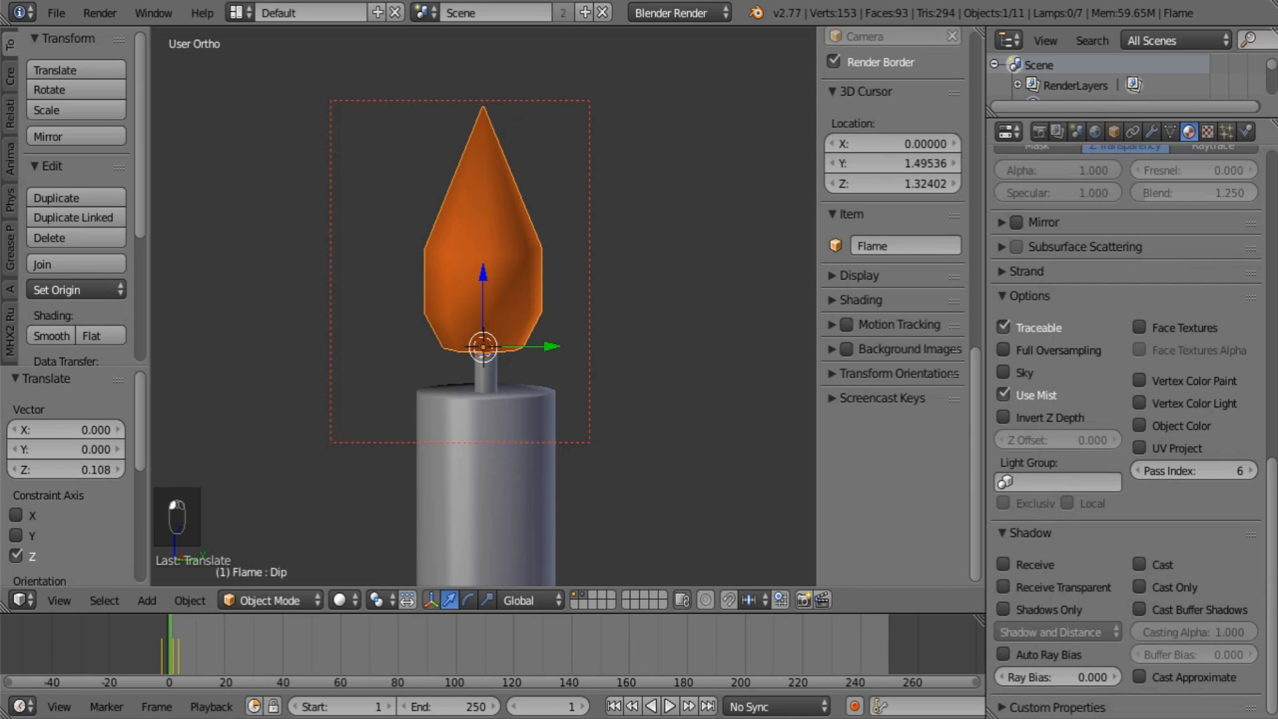
pyautogui.click(1009, 531)
pyautogui.scroll(10, 1033, 520)
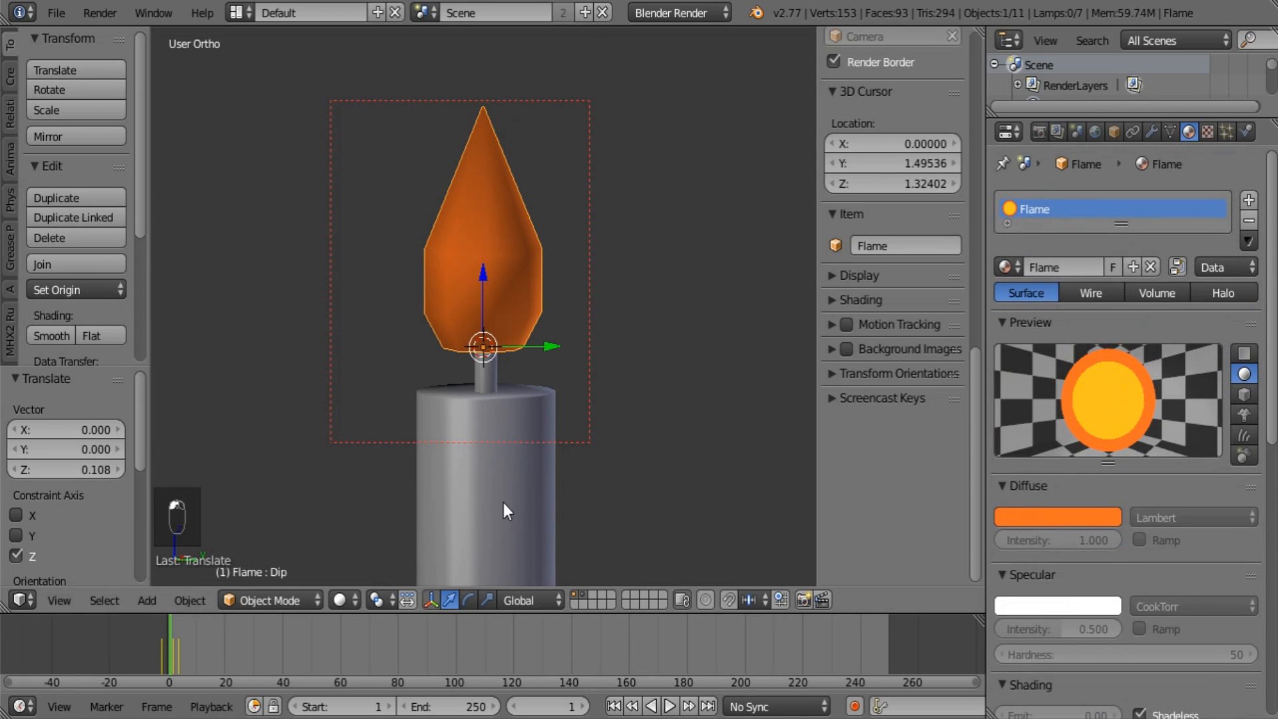
# Enlarge the outliner, select the point lamp and rename its object to "Point - Candle".
pyautogui.click(1114, 133)
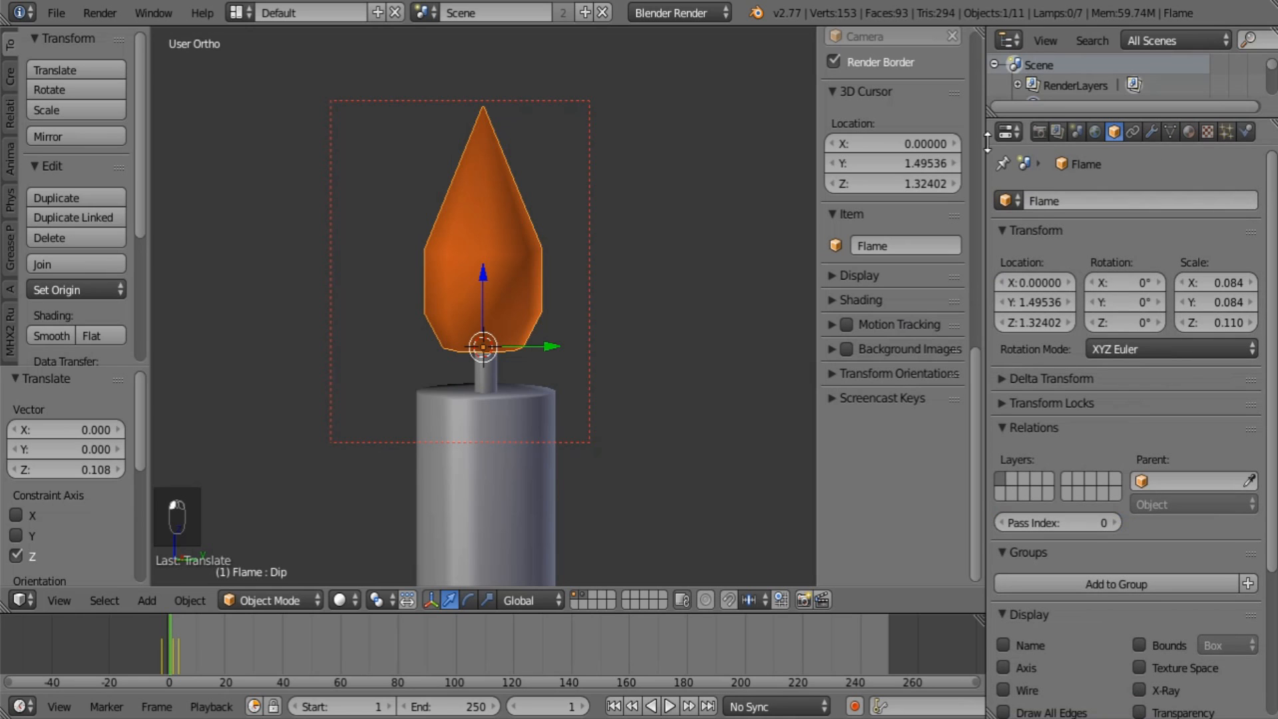
pyautogui.moveTo(1140, 117); pyautogui.dragTo(1074, 218)
pyautogui.click(1075, 331)
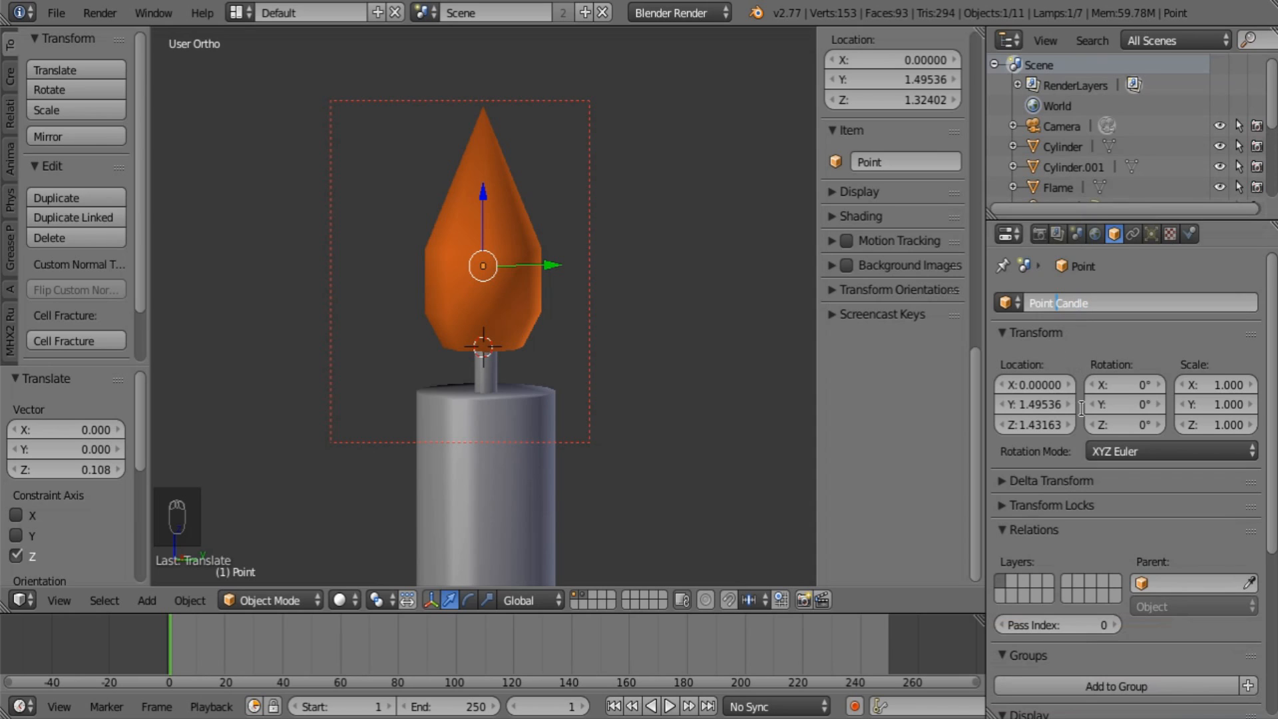
pyautogui.press('Return')
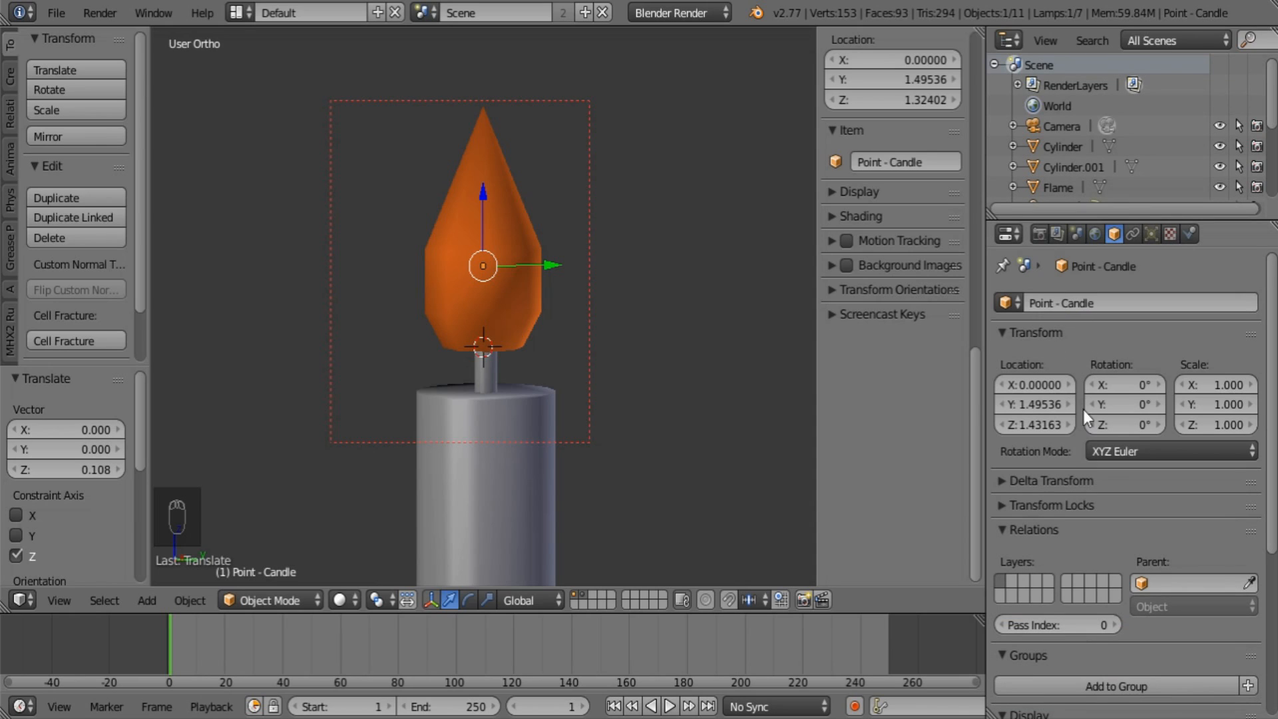
# Give the candle lamp a warm orange color with hue 0.090, saturation 0.647 and value 1.000.
pyautogui.click(1152, 233)
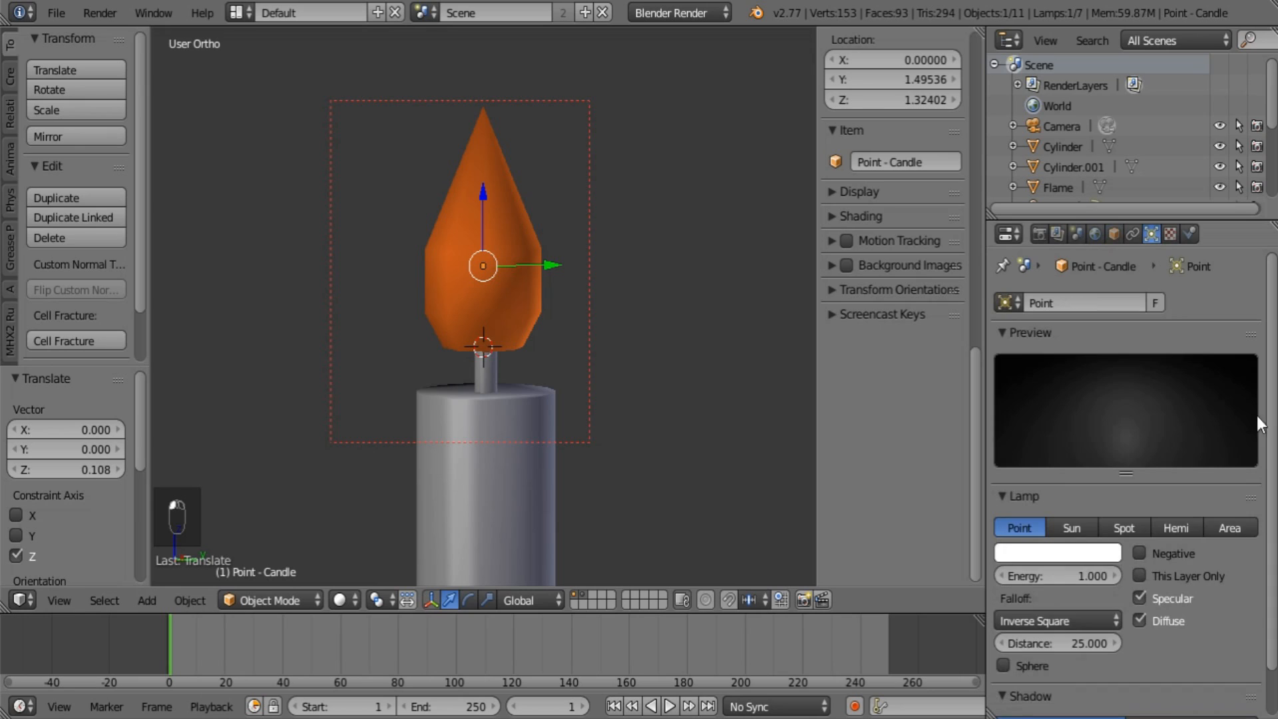
pyautogui.click(1069, 555)
pyautogui.moveTo(1009, 359); pyautogui.dragTo(1006, 384)
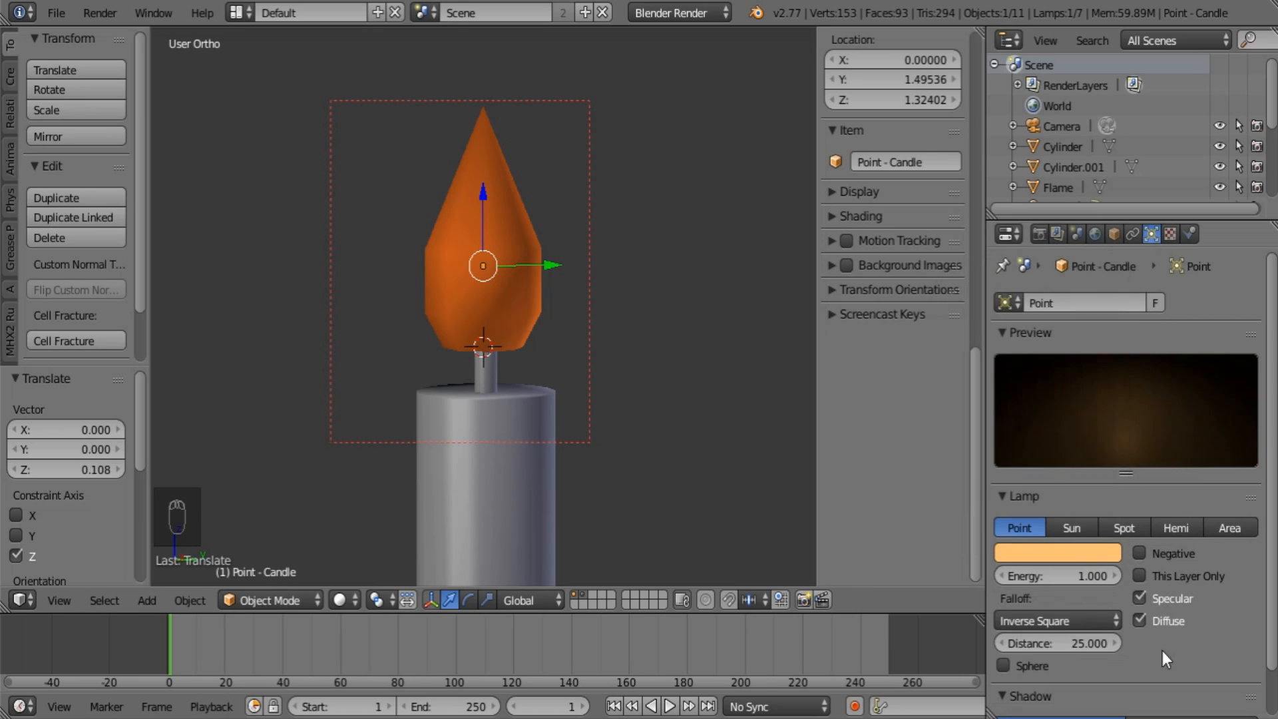
pyautogui.click(1077, 557)
pyautogui.moveTo(1008, 389); pyautogui.dragTo(1000, 396)
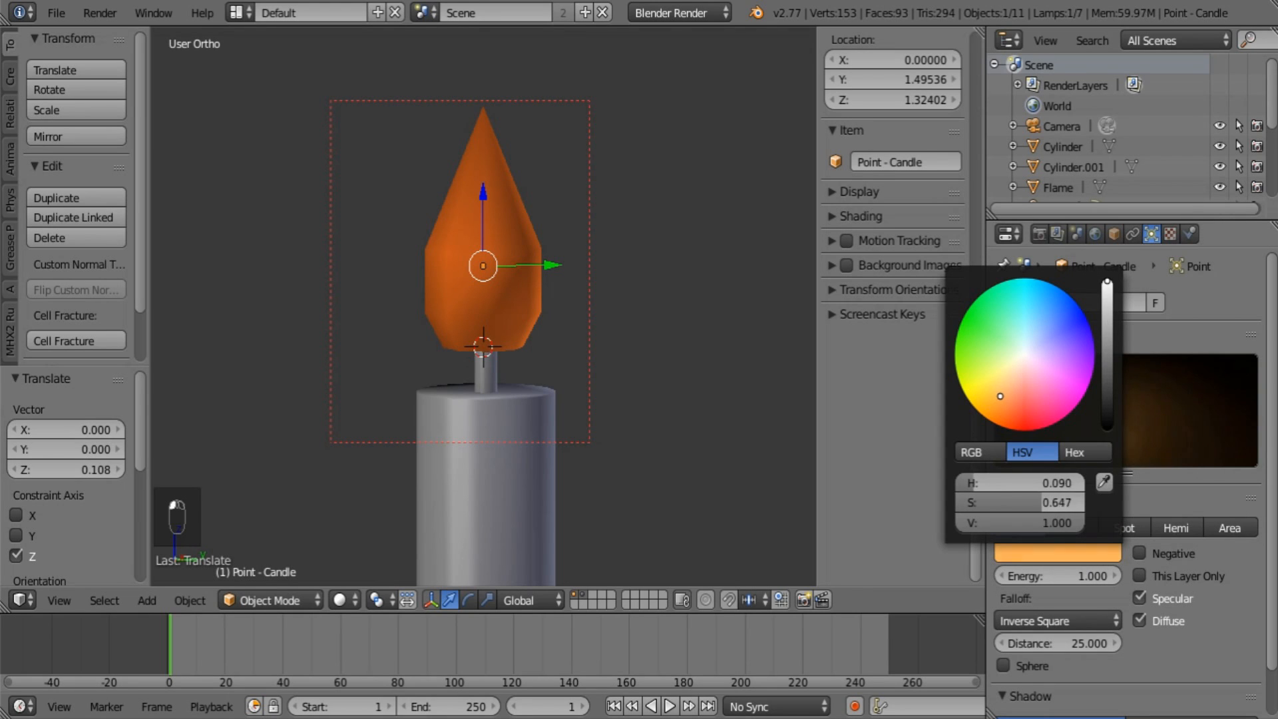
# Enable Ray Shadow on the candle lamp, with Soft Size set to 0 and Threshold set to 1.
pyautogui.scroll(-2, 1158, 641)
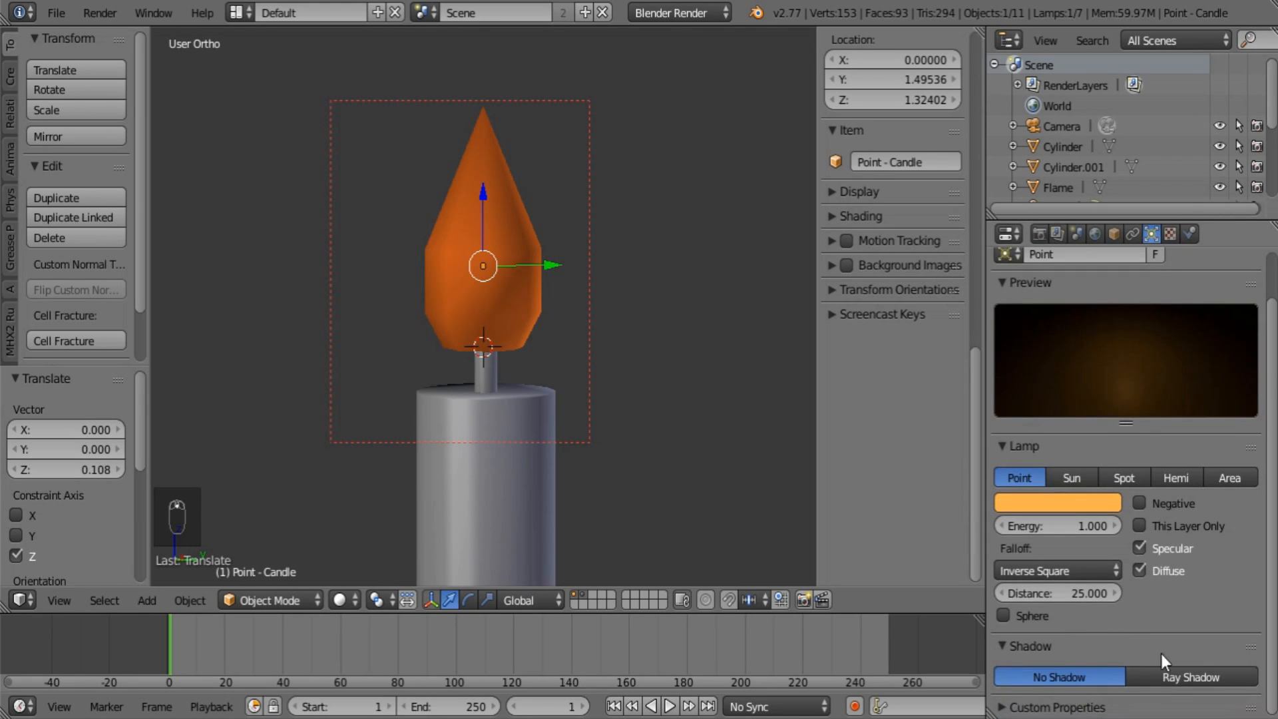
pyautogui.click(1172, 677)
pyautogui.scroll(-5, 1174, 663)
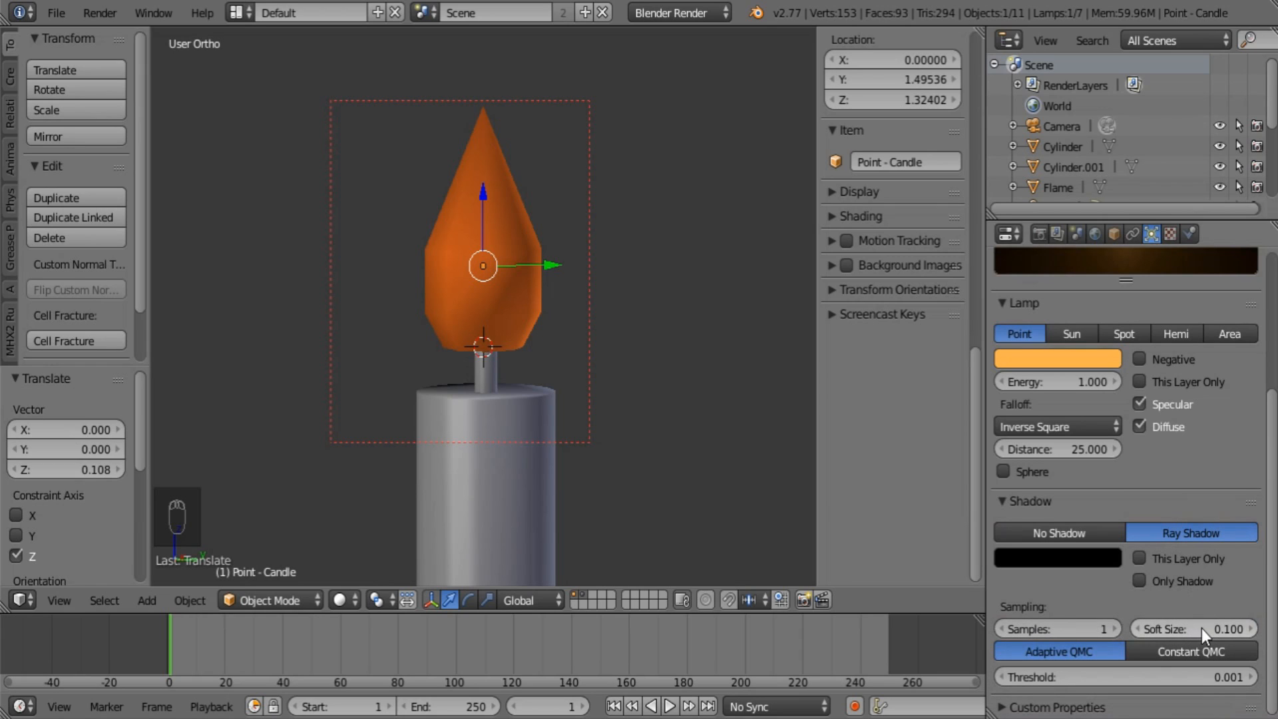
pyautogui.click(1201, 628)
pyautogui.write('0')
pyautogui.press('Return')
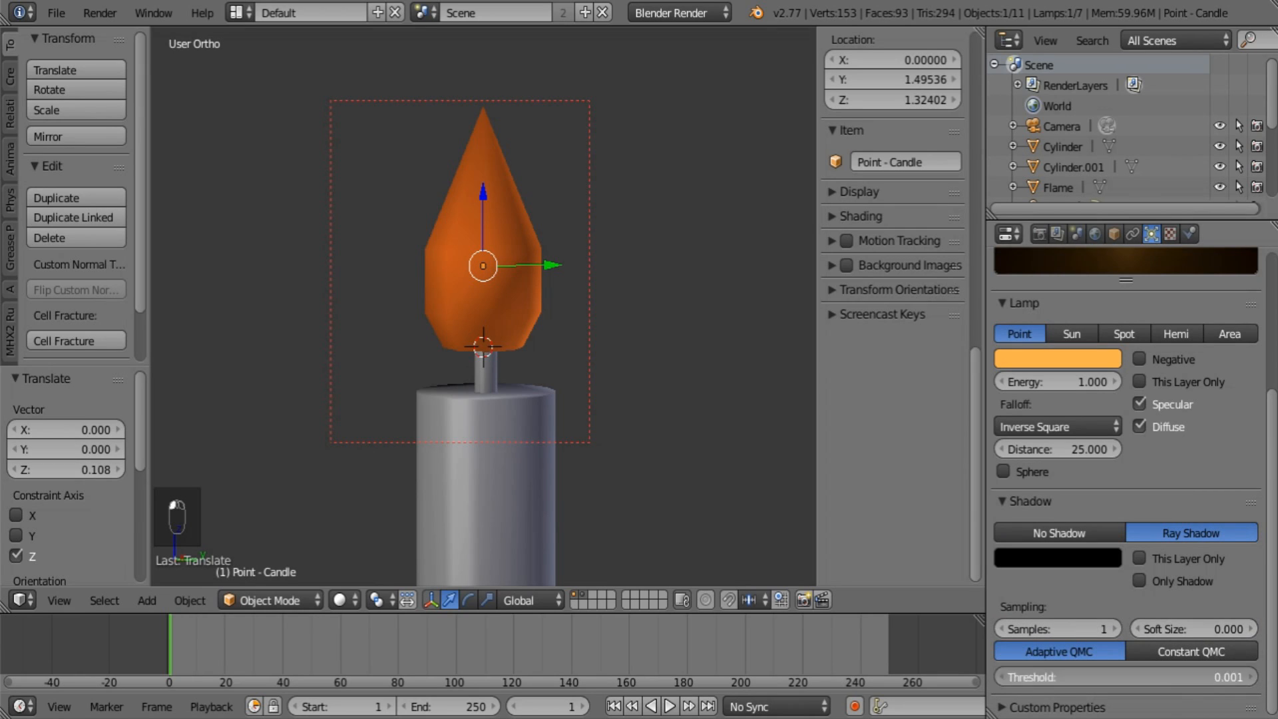
pyautogui.click(1198, 677)
pyautogui.write('1')
pyautogui.press('Return')
# Add a plane at the 3D cursor and rotate it 90° about the Y axis.
pyautogui.scroll(-6, 525, 377)
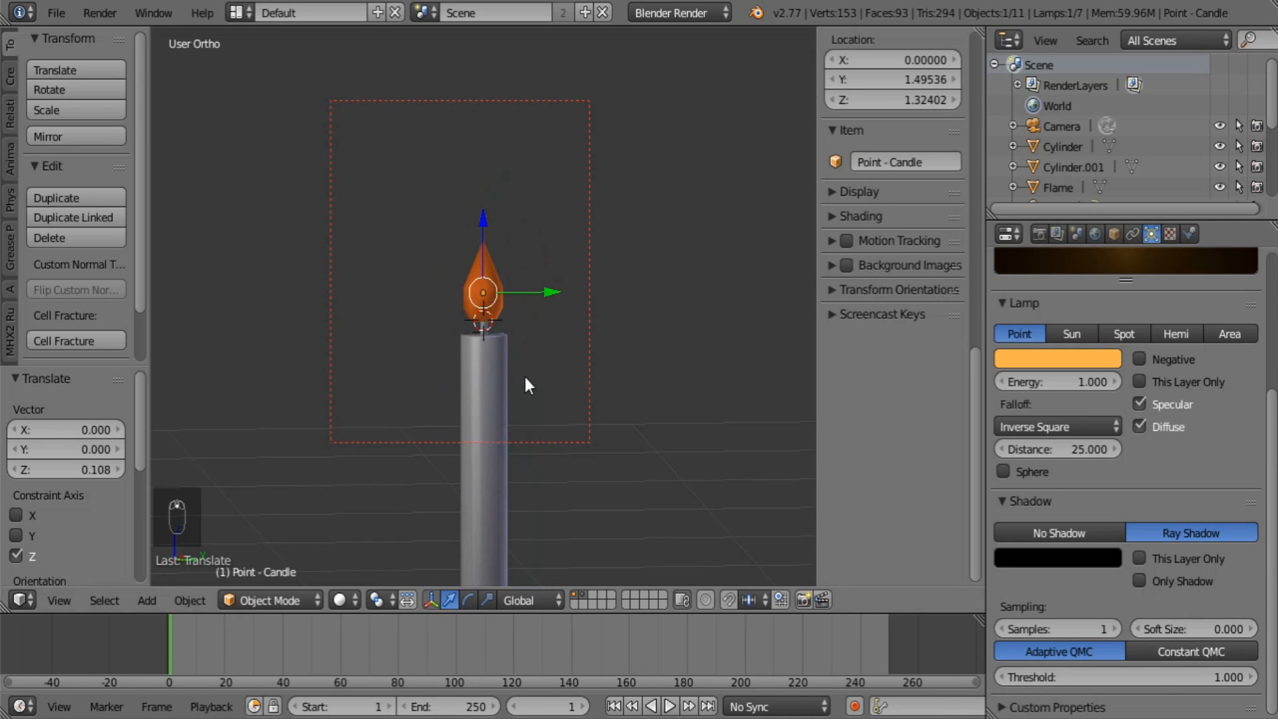
pyautogui.scroll(3, 478, 373)
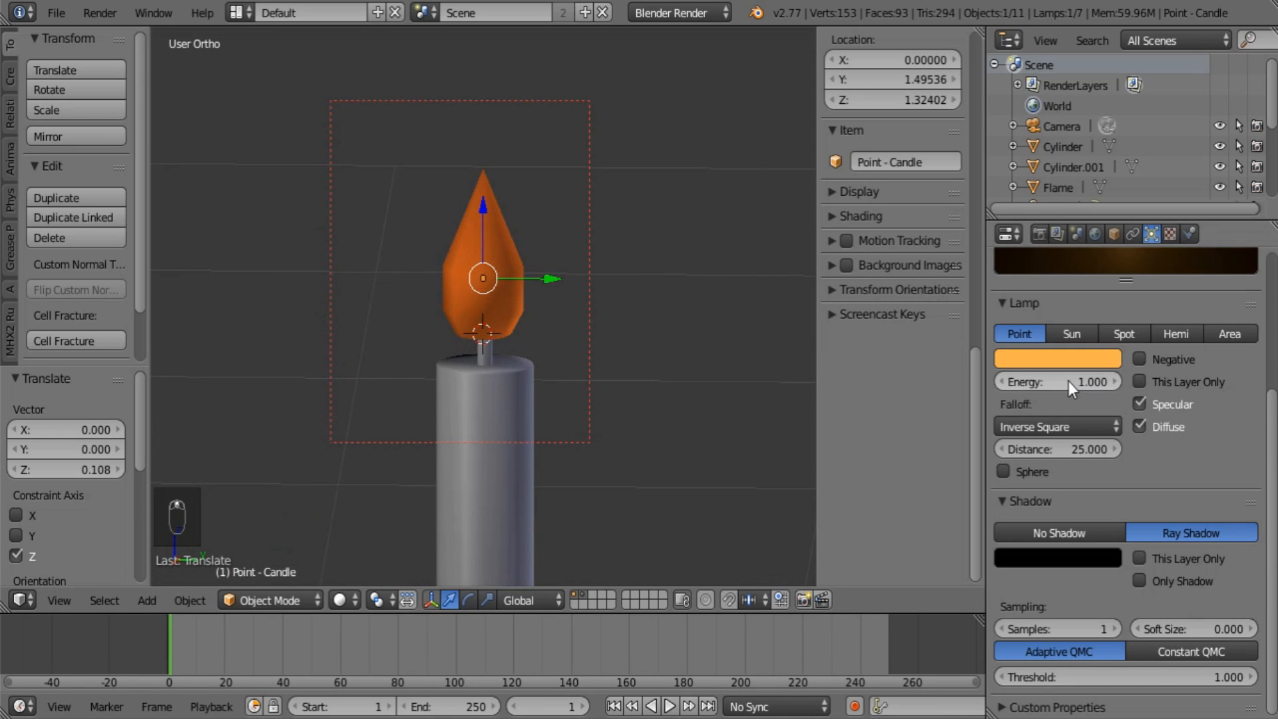
pyautogui.scroll(-5, 600, 280)
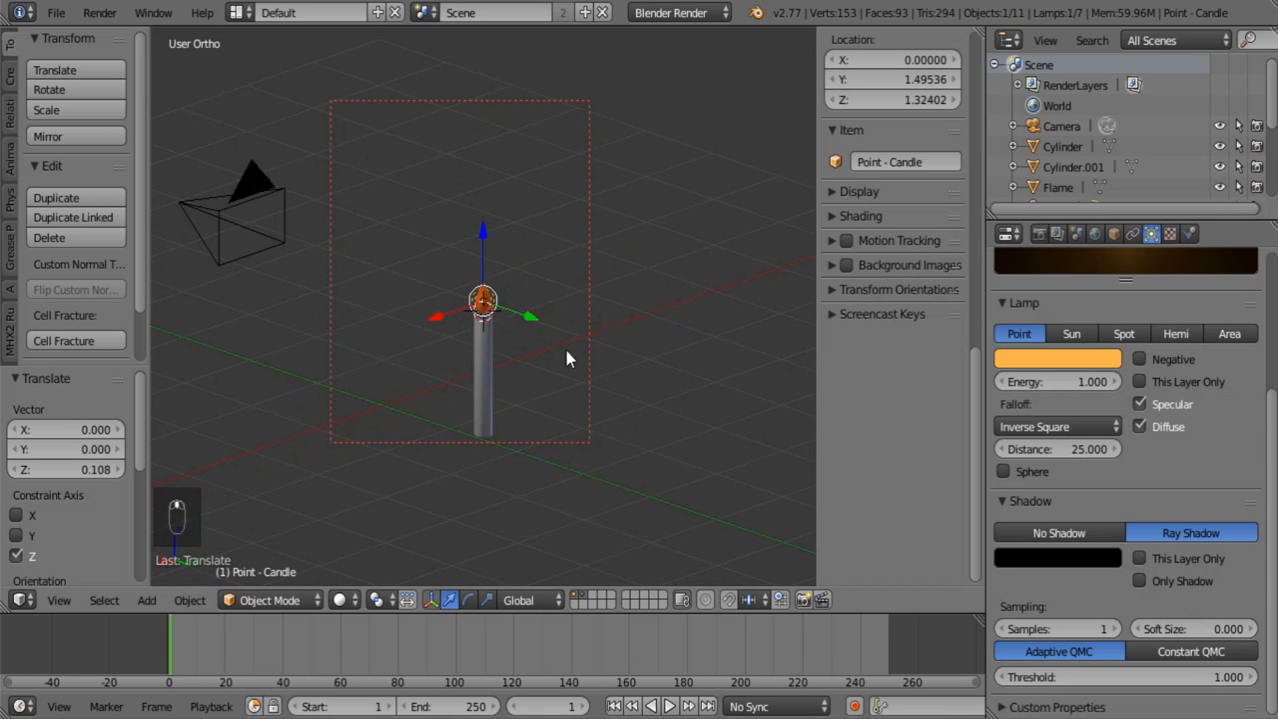
pyautogui.press('a')
pyautogui.hotkey('shift', 'a')
pyautogui.moveTo(626, 105)
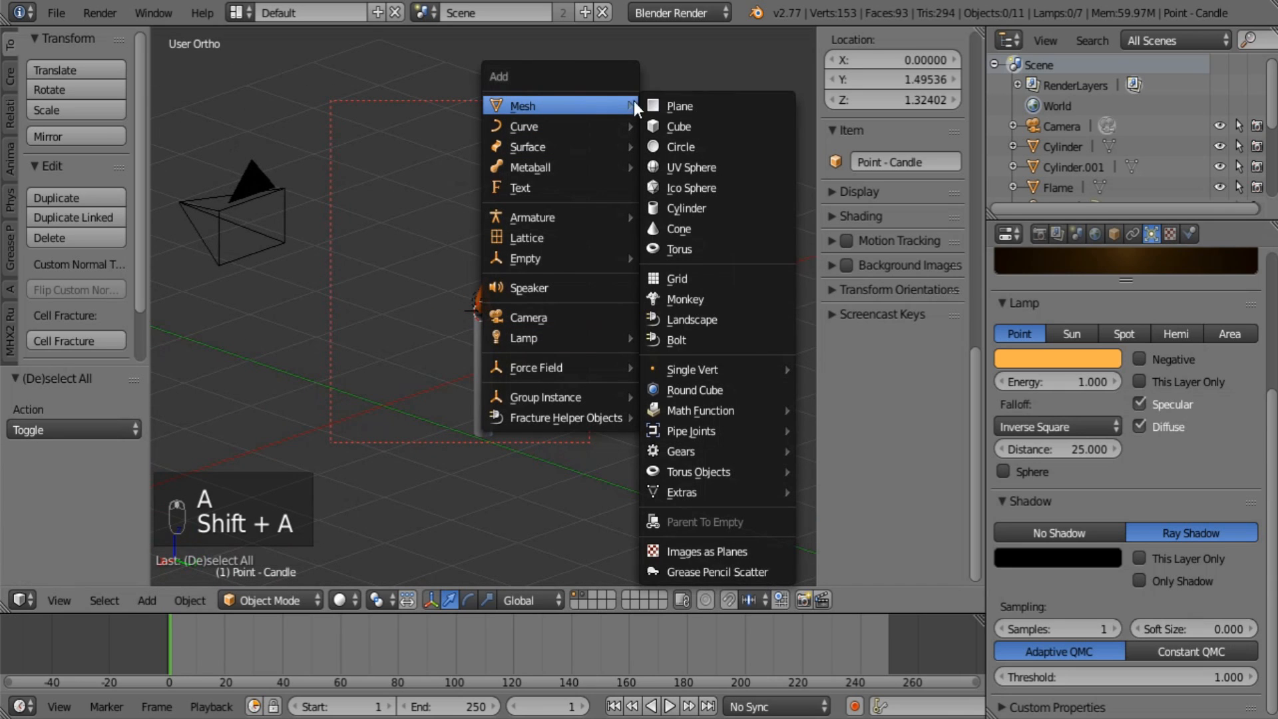
pyautogui.click(745, 107)
pyautogui.press('r')
pyautogui.press('y')
pyautogui.press('9')
pyautogui.press('0')
pyautogui.press('Return')
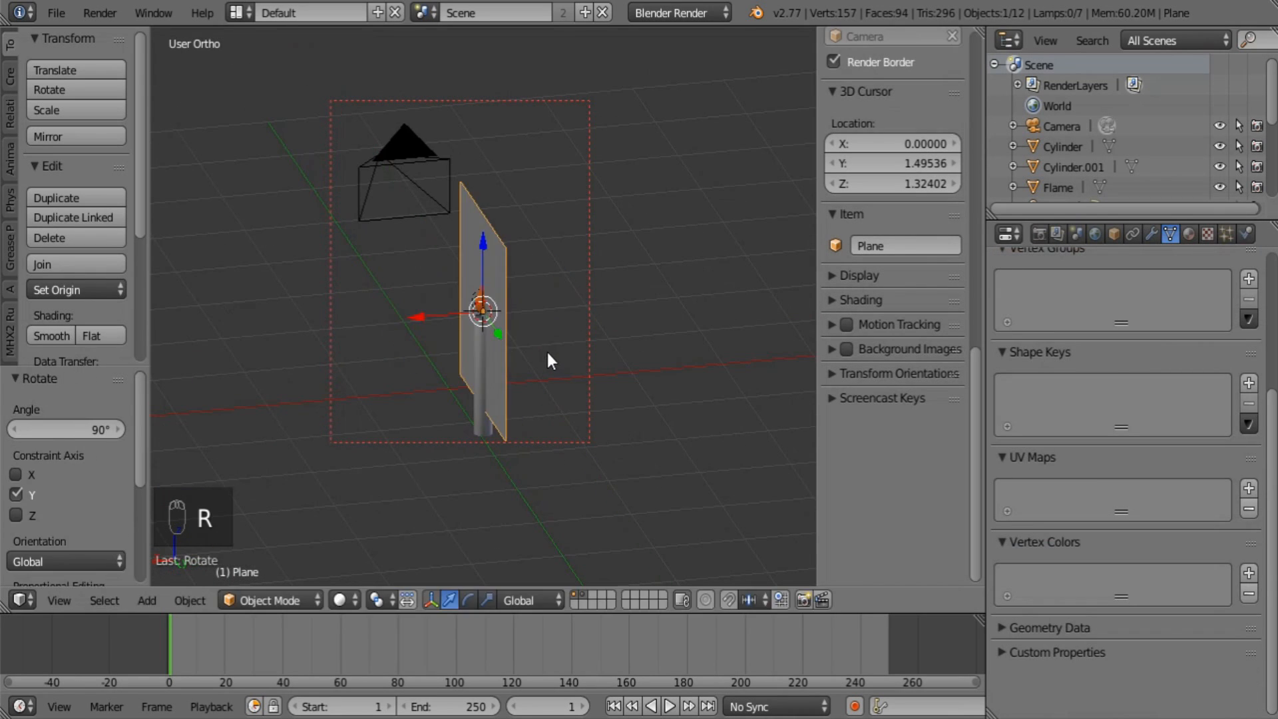
# Move the plane back along X behind the candle, scale it up to wall size, and shift it another -5.101 along X.
pyautogui.moveTo(418, 316); pyautogui.dragTo(758, 292)
pyautogui.scroll(-8, 670, 322)
pyautogui.moveTo(669, 321); pyautogui.dragTo(732, 323, button='middle')
pyautogui.press('s')
pyautogui.click(692, 313)
pyautogui.moveTo(468, 294); pyautogui.dragTo(520, 270)
pyautogui.moveTo(634, 311); pyautogui.dragTo(702, 310, button='middle')
# Create a new material for the plane and name it "Wall".
pyautogui.click(1190, 233)
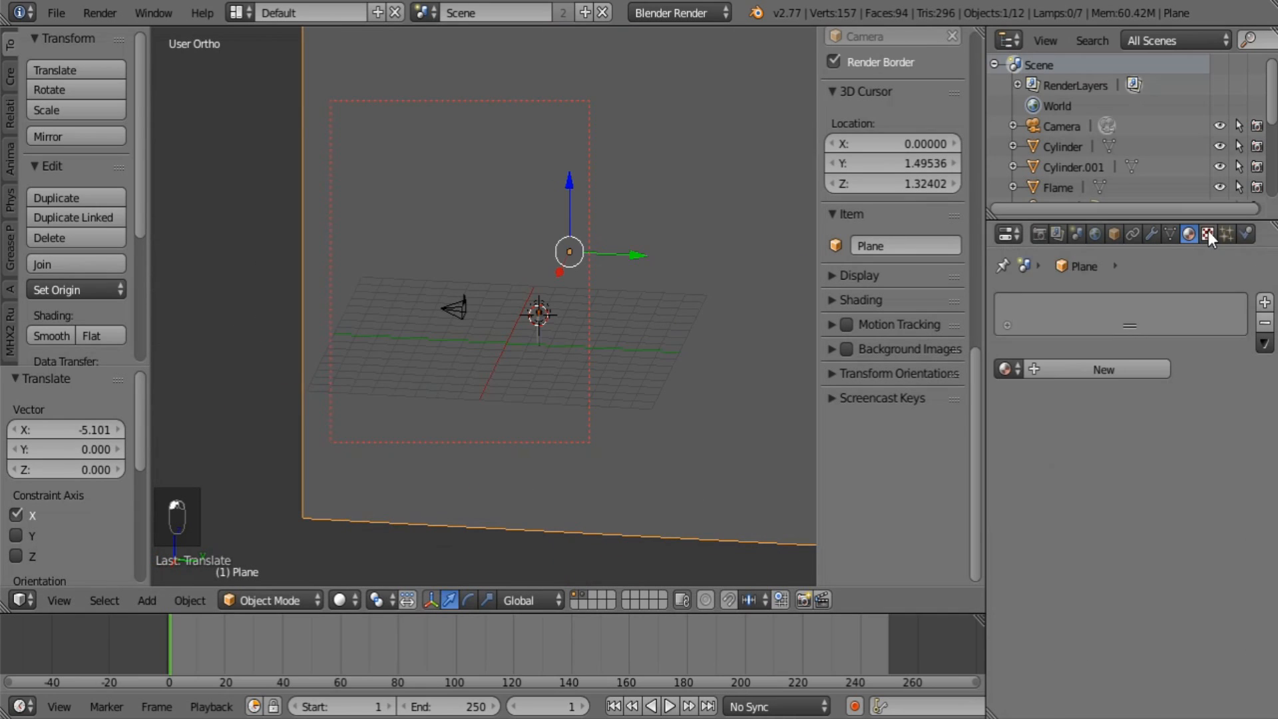
pyautogui.click(1103, 370)
pyautogui.click(1058, 369)
pyautogui.write('Wall')
pyautogui.press('Return')
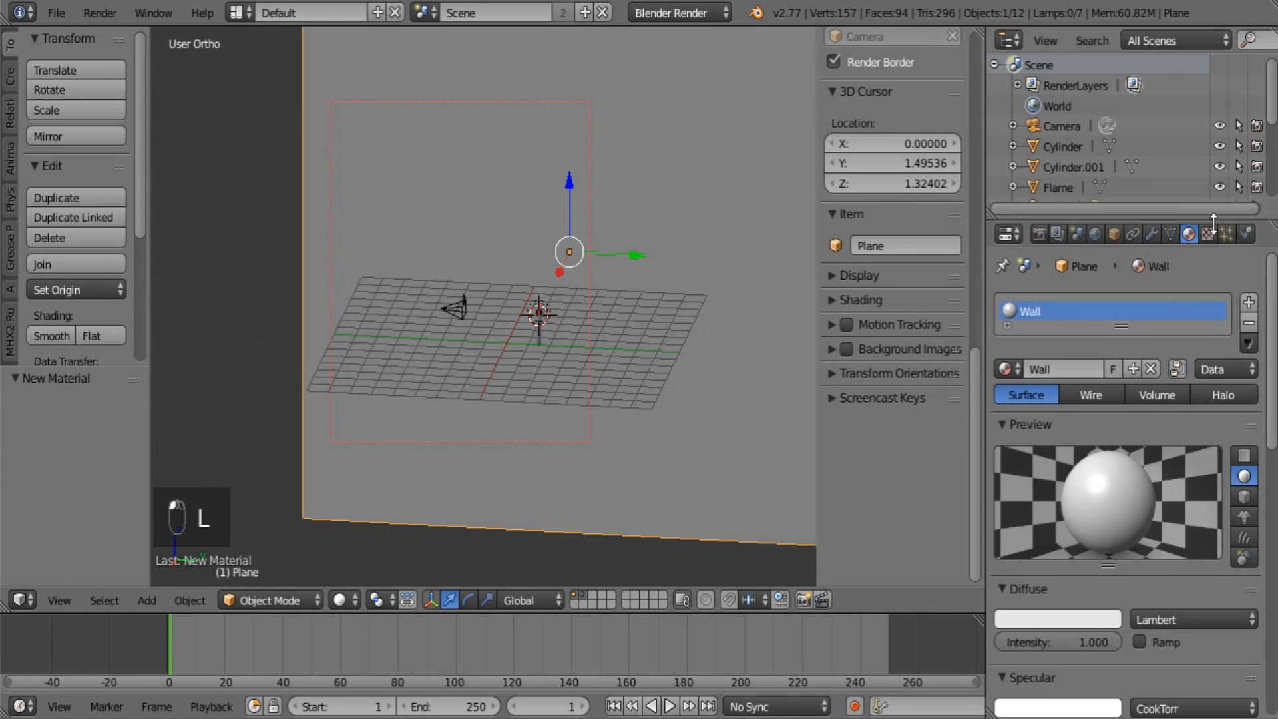
# Add a new texture named "Wall stripes0000" to the Wall material and set its type to Wood.
pyautogui.click(1208, 233)
pyautogui.click(1118, 459)
pyautogui.click(1072, 459)
pyautogui.write('Wall stripes0000')
pyautogui.press('Return')
pyautogui.click(1135, 485)
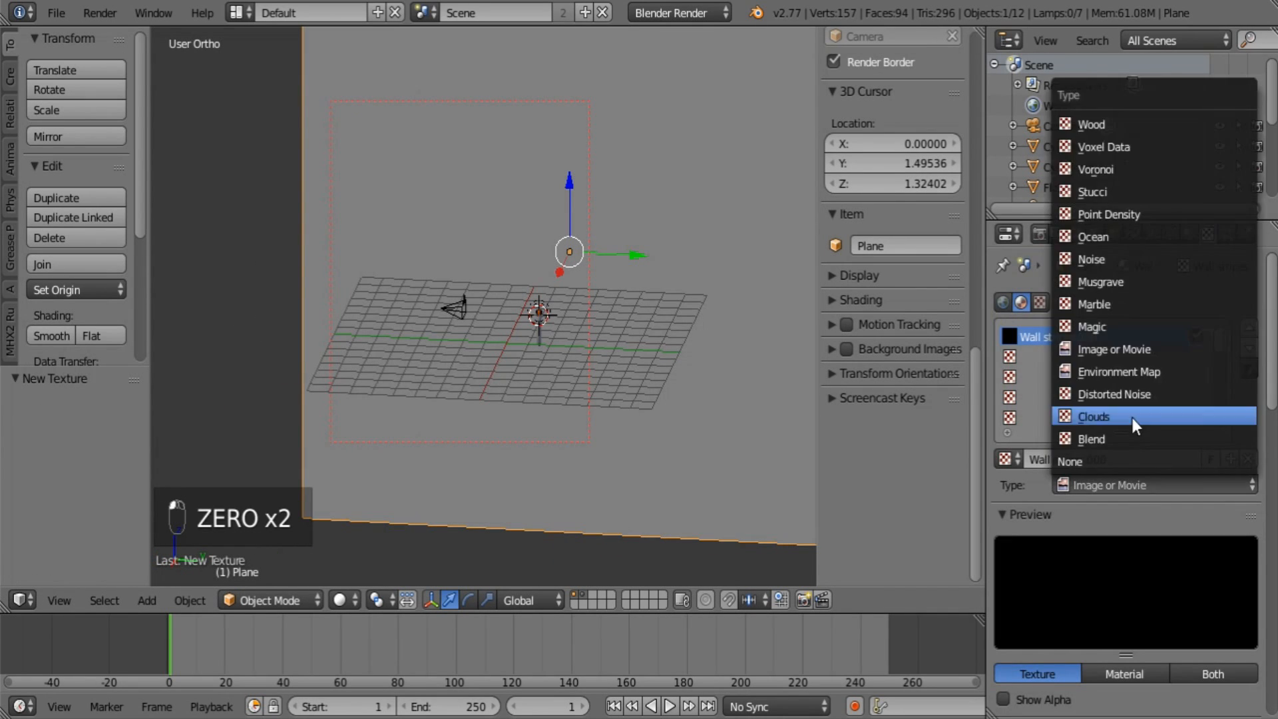
pyautogui.click(1124, 125)
# Show the viewport with rendered shading and set the Wall stripes texture's mapping coordinates to Generated.
pyautogui.click(339, 599)
pyautogui.click(373, 536)
pyautogui.scroll(-10, 1229, 476)
pyautogui.click(1155, 413)
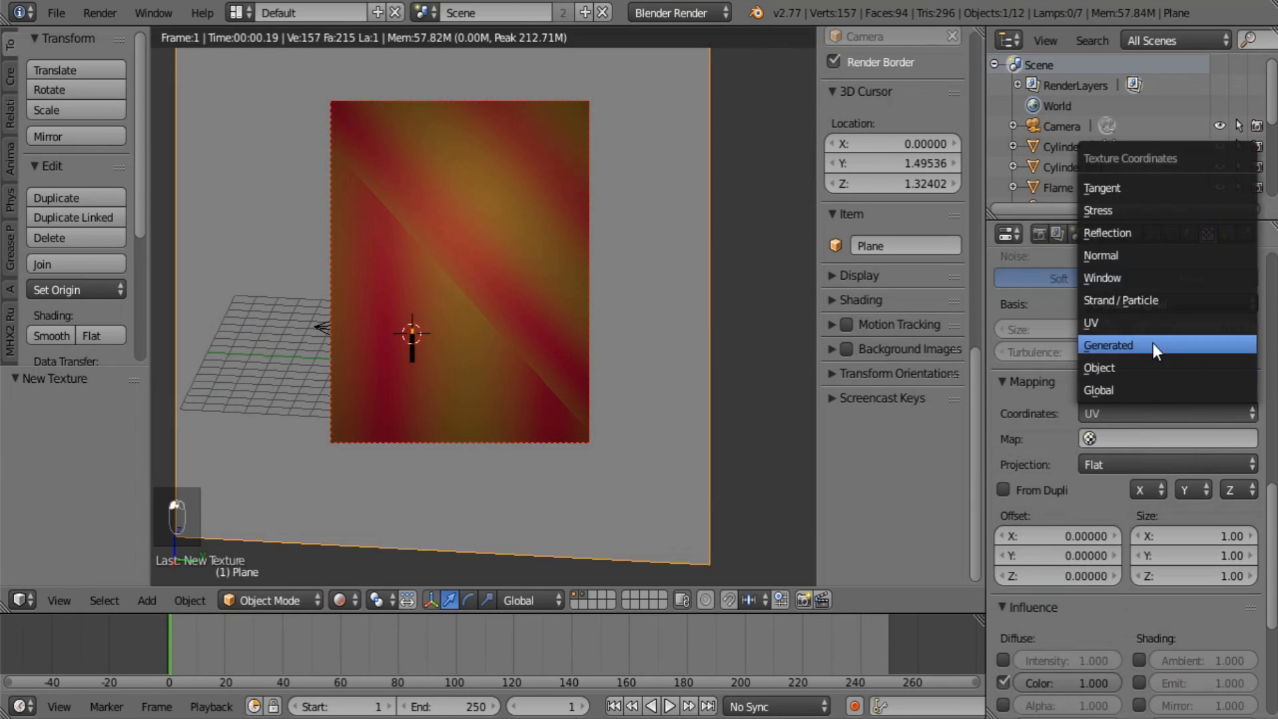
pyautogui.click(1152, 343)
# Enable the color ramp on the Wall stripes texture and adjust it to produce narrow, sharp-edged stripes.
pyautogui.scroll(10, 1110, 426)
pyautogui.click(1003, 393)
pyautogui.moveTo(1257, 455)
pyautogui.mouseDown()
pyautogui.moveTo(1223, 456)
pyautogui.moveTo(1240, 446)
pyautogui.mouseUp()
pyautogui.click(1218, 424)
pyautogui.click(1198, 280)
pyautogui.scroll(-10, 1217, 496)
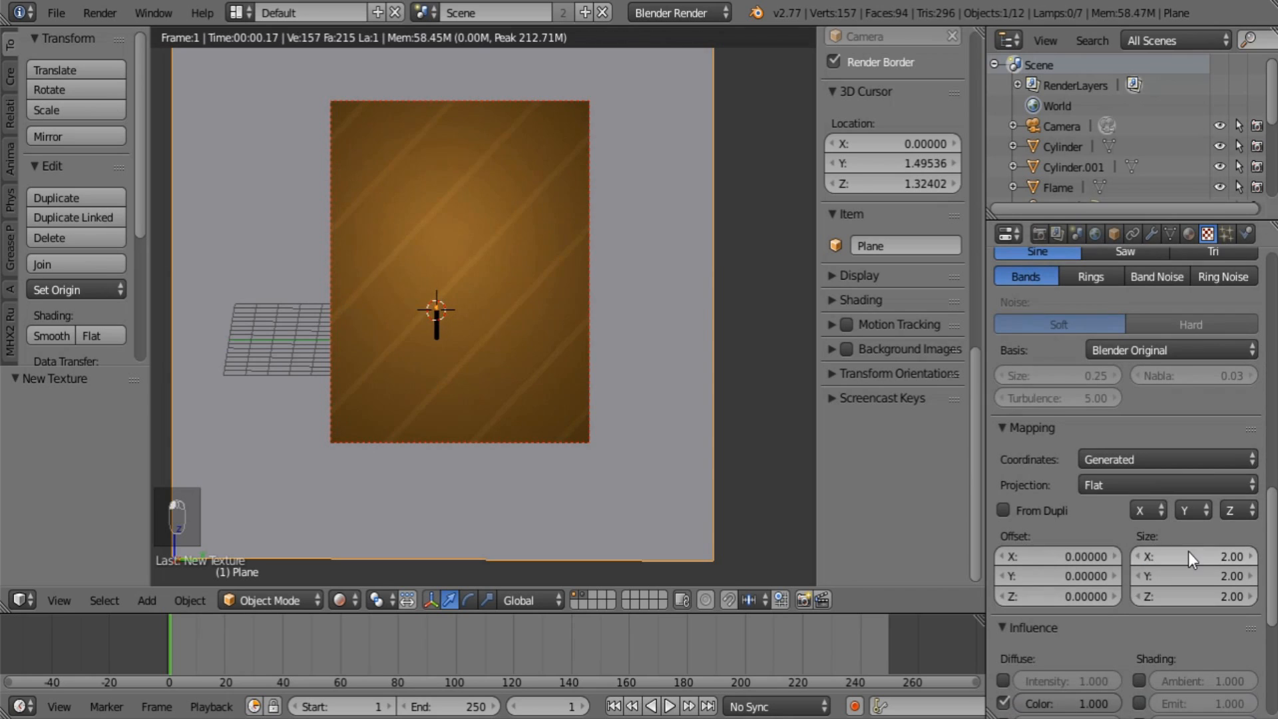
# Set the first stripes texture's mapping size to 3 on X, Y and Z and its blend mode to Add.
pyautogui.click(1188, 551)
pyautogui.write('3')
pyautogui.press('Return')
pyautogui.scroll(-8, 1168, 547)
pyautogui.click(1079, 666)
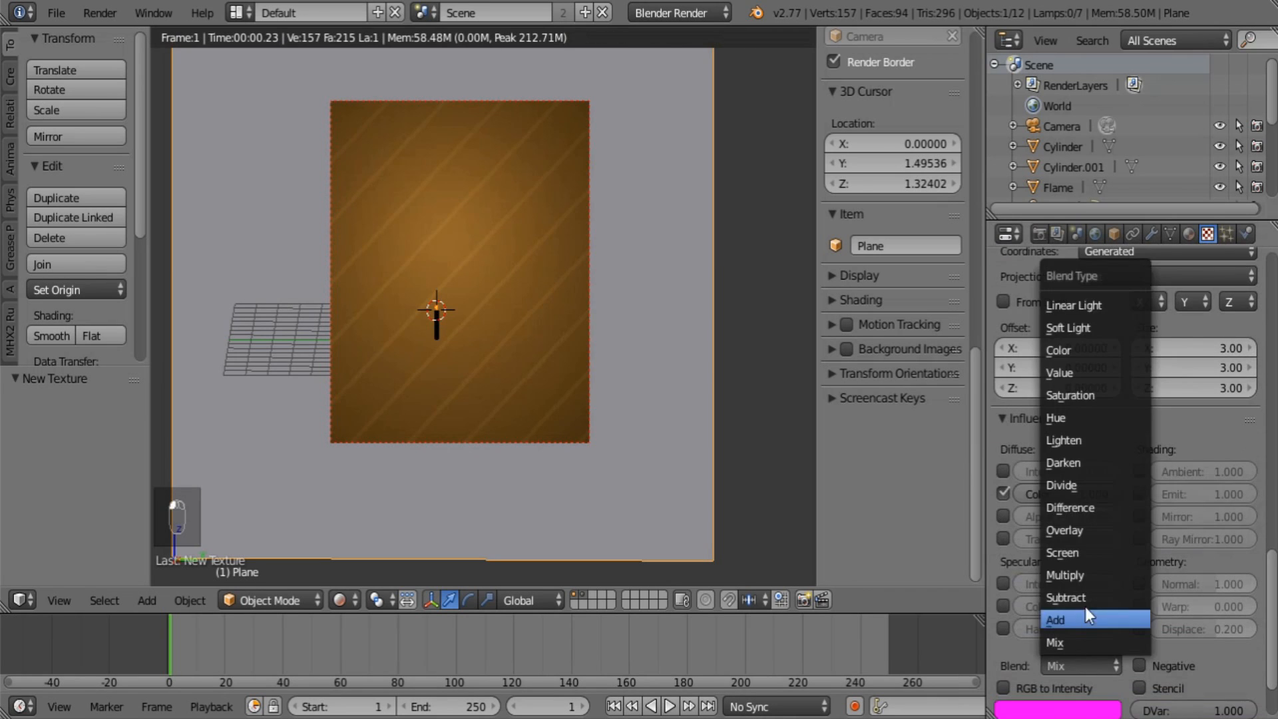
pyautogui.click(1090, 577)
pyautogui.click(1080, 665)
pyautogui.click(1096, 620)
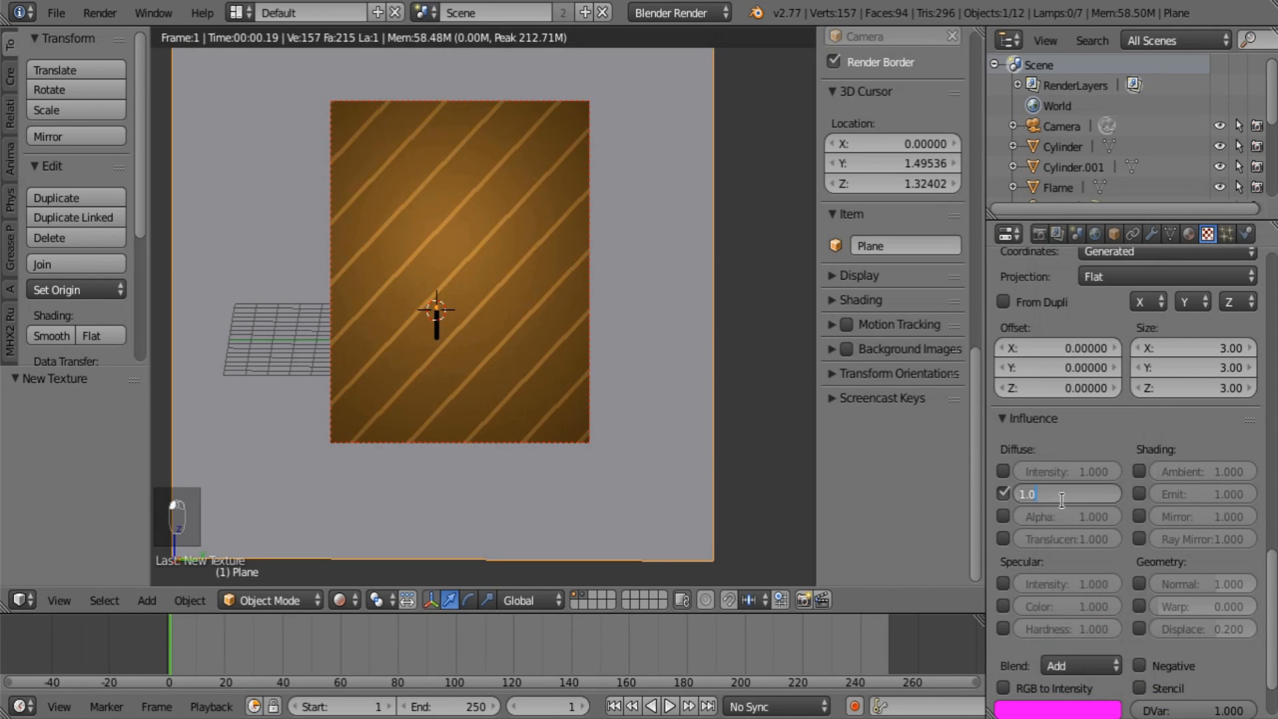
# Reuse the stripes texture in the Wall material's second texture slot as a separate copy.
pyautogui.scroll(15, 1124, 466)
pyautogui.click(1111, 356)
pyautogui.click(1005, 459)
pyautogui.click(1039, 433)
pyautogui.scroll(-10, 1146, 600)
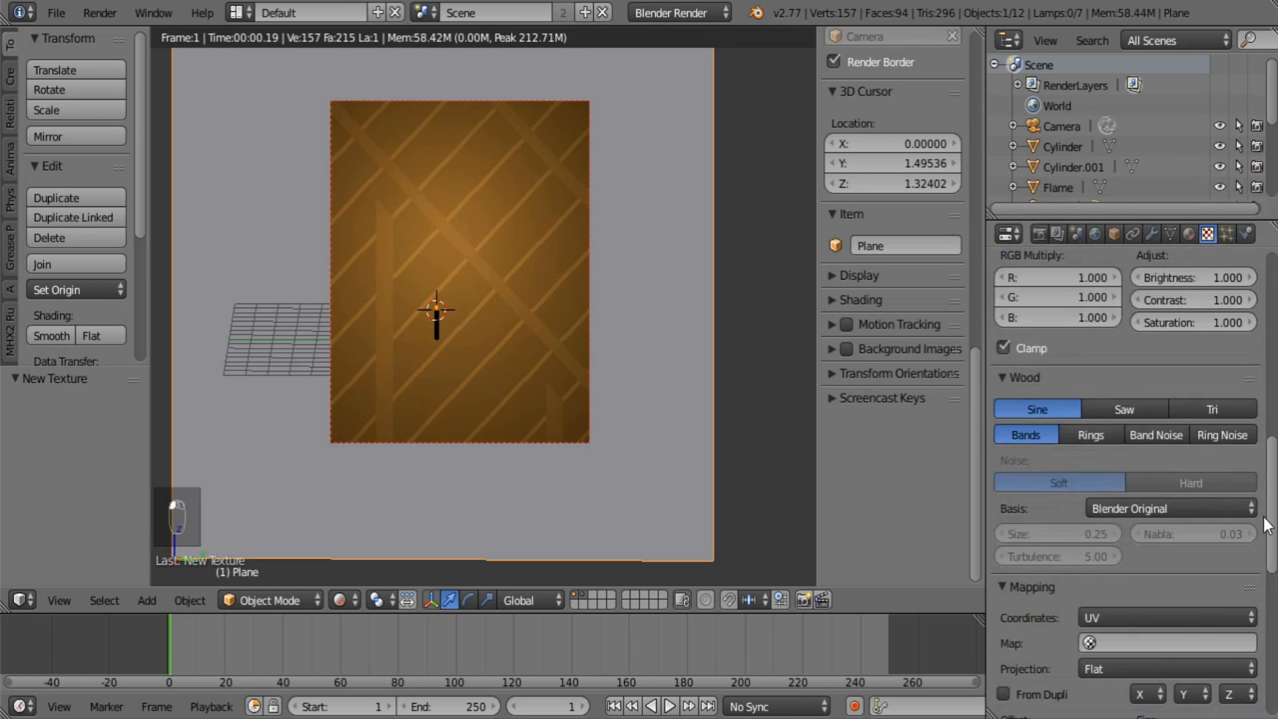
pyautogui.scroll(12, 1146, 600)
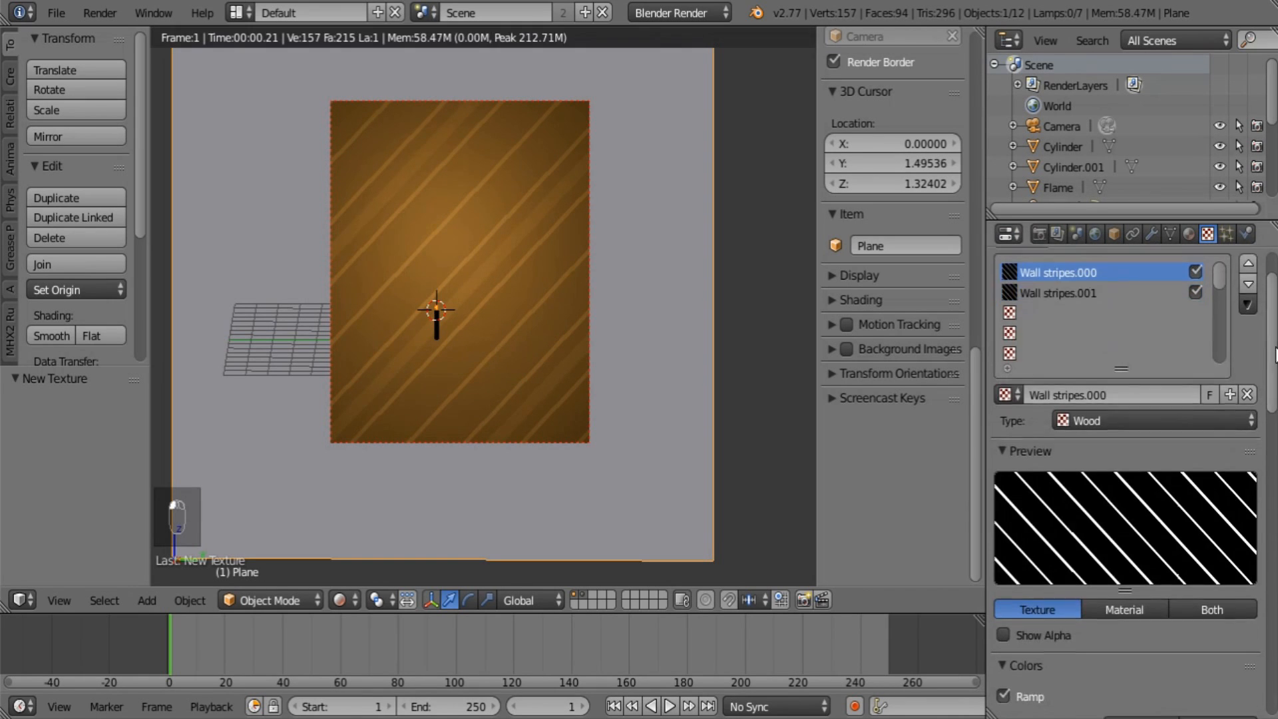
# Set the second stripes texture's mapping size to -3 on X and 3 on Y and Z to cross the first stripes.
pyautogui.scroll(-12, 1192, 532)
pyautogui.moveTo(1202, 497); pyautogui.dragTo(1202, 537)
pyautogui.write('3')
pyautogui.press('Return')
pyautogui.press('-')
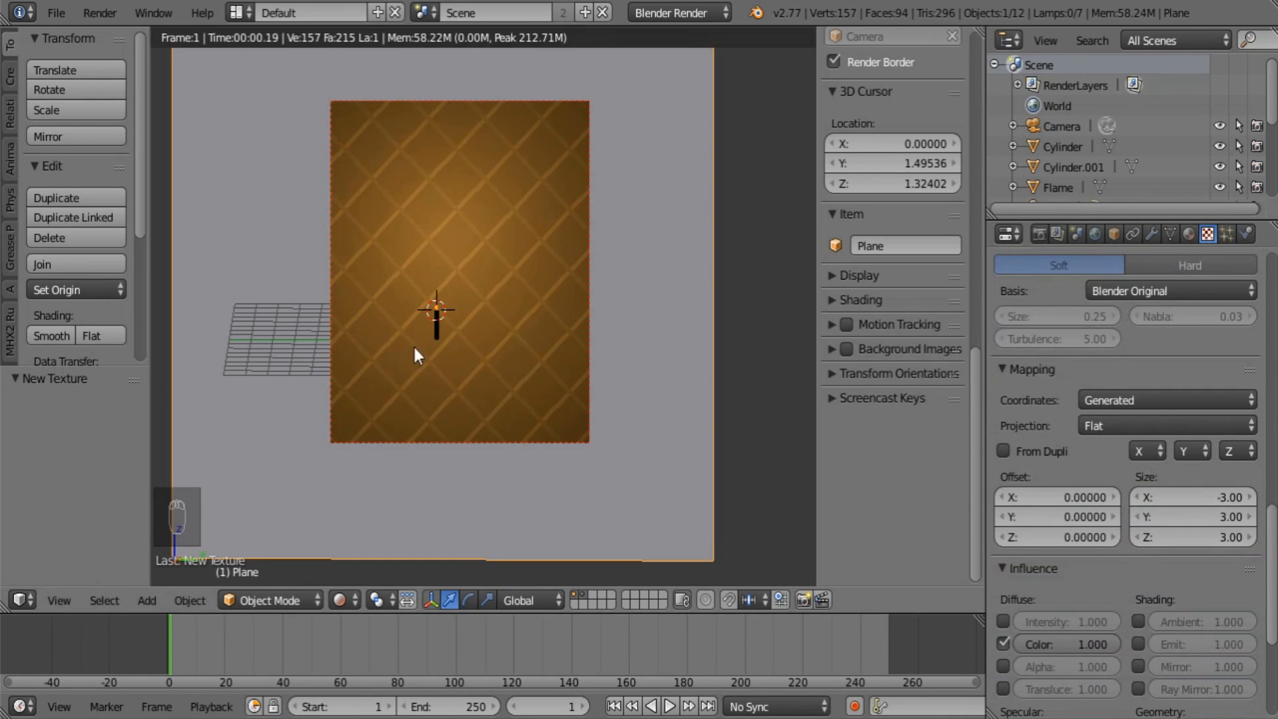
# Set the second stripes texture's blend mode to Add and its diffuse color influence to 0.5.
pyautogui.moveTo(413, 344); pyautogui.dragTo(387, 337, button='middle')
pyautogui.scroll(-8, 1111, 559)
pyautogui.click(1098, 584)
pyautogui.click(1079, 419)
pyautogui.doubleClick(1078, 416)
pyautogui.write('.5')
pyautogui.press('Return')
# Scale the wall plane along the Z axis by about 2.2.
pyautogui.moveTo(549, 353); pyautogui.dragTo(577, 357, button='middle')
pyautogui.scroll(-2, 577, 357)
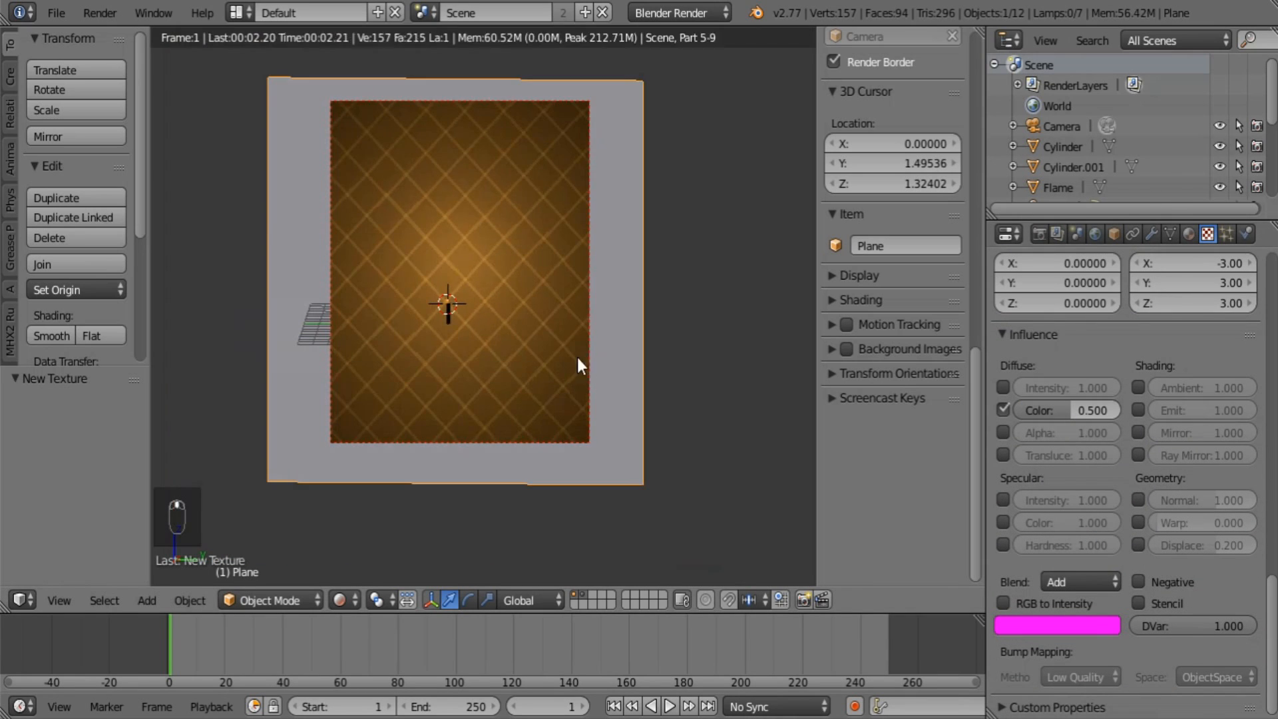
pyautogui.press('s')
pyautogui.press('z')
pyautogui.click(313, 394)
pyautogui.moveTo(470, 382); pyautogui.dragTo(507, 407, button='middle')
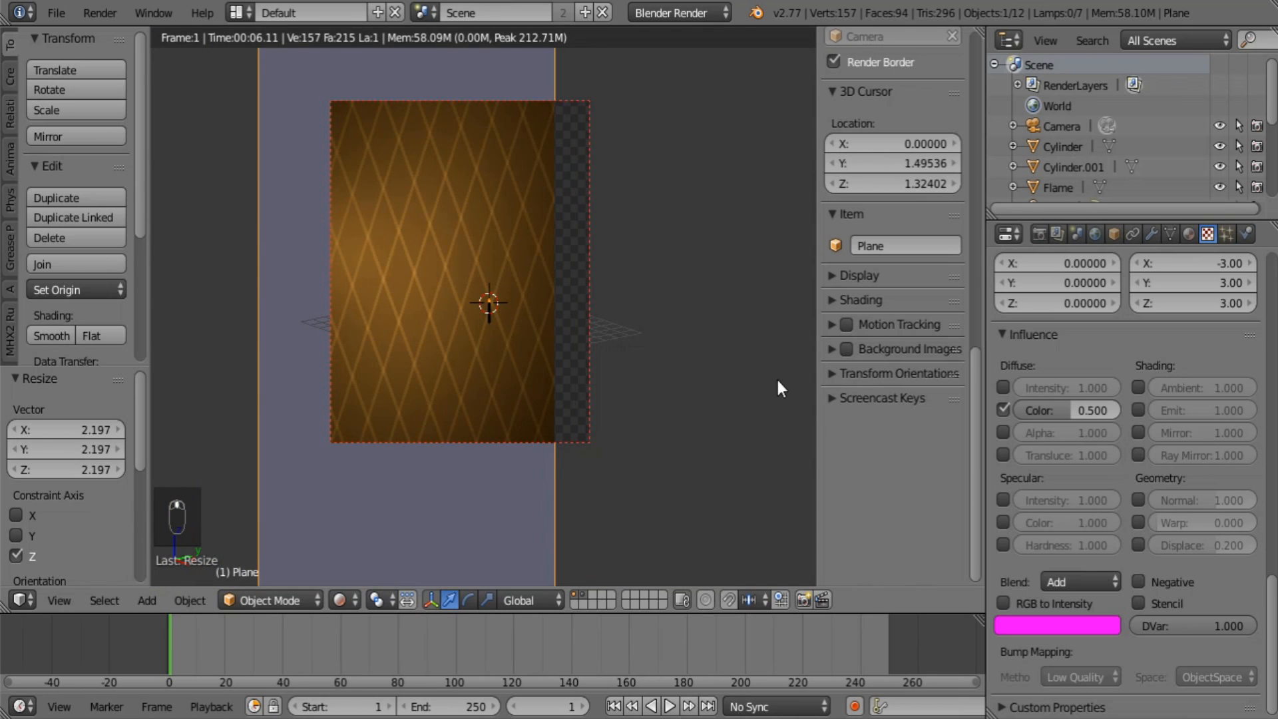
# Select the Point - Candle lamp and enable its Sphere option.
pyautogui.scroll(-5, 1090, 150)
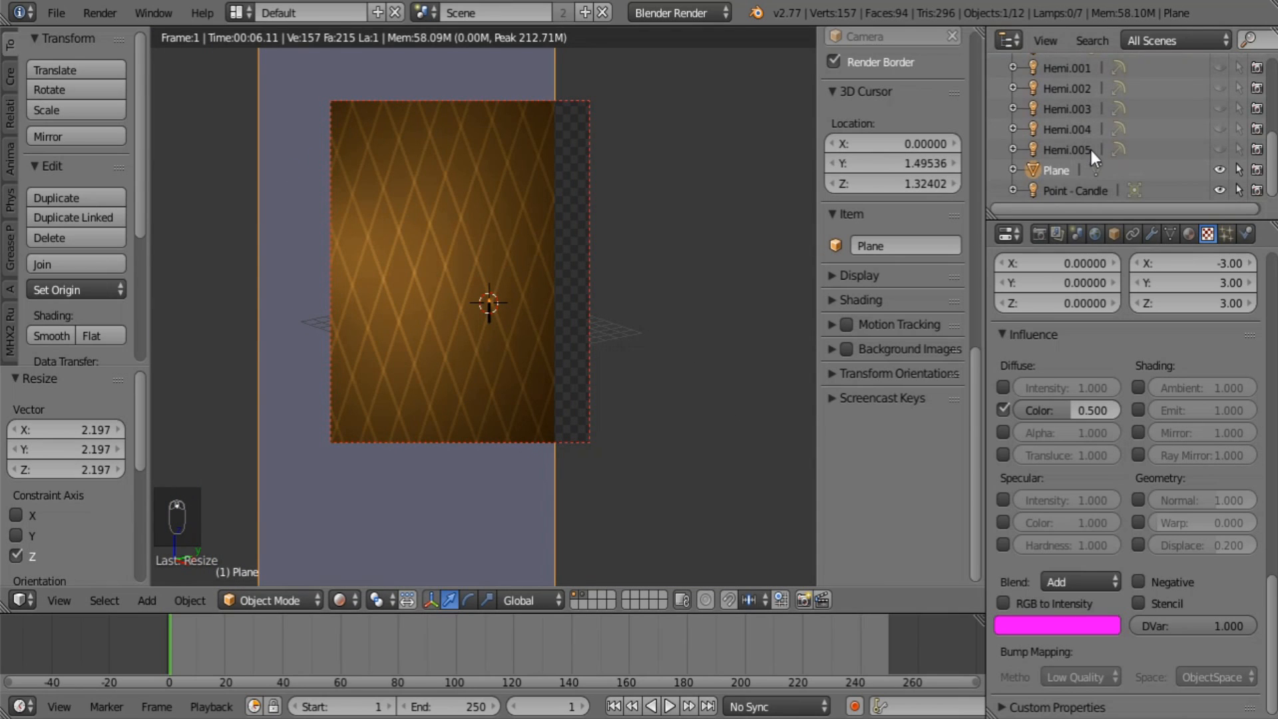
pyautogui.click(1058, 191)
pyautogui.moveTo(439, 272)
pyautogui.mouseDown(button='middle')
pyautogui.moveTo(494, 277)
pyautogui.moveTo(458, 266)
pyautogui.mouseUp(button='middle')
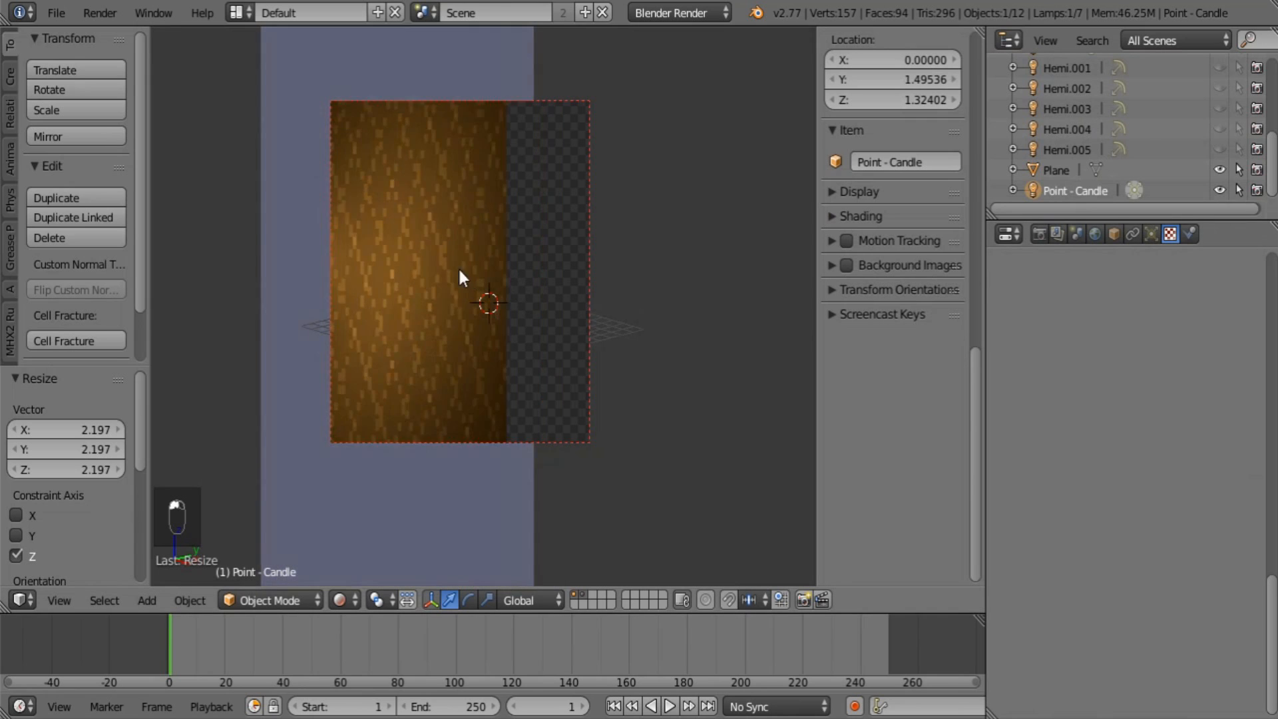
pyautogui.click(1150, 237)
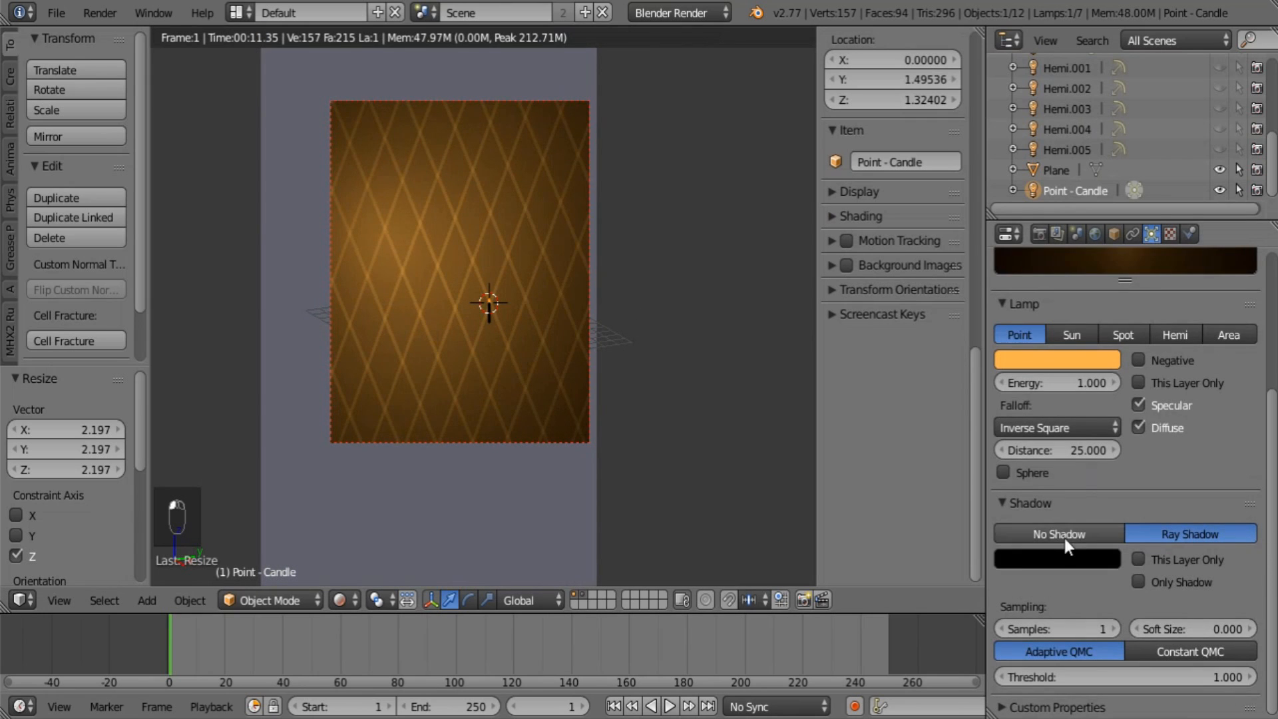
pyautogui.click(1021, 470)
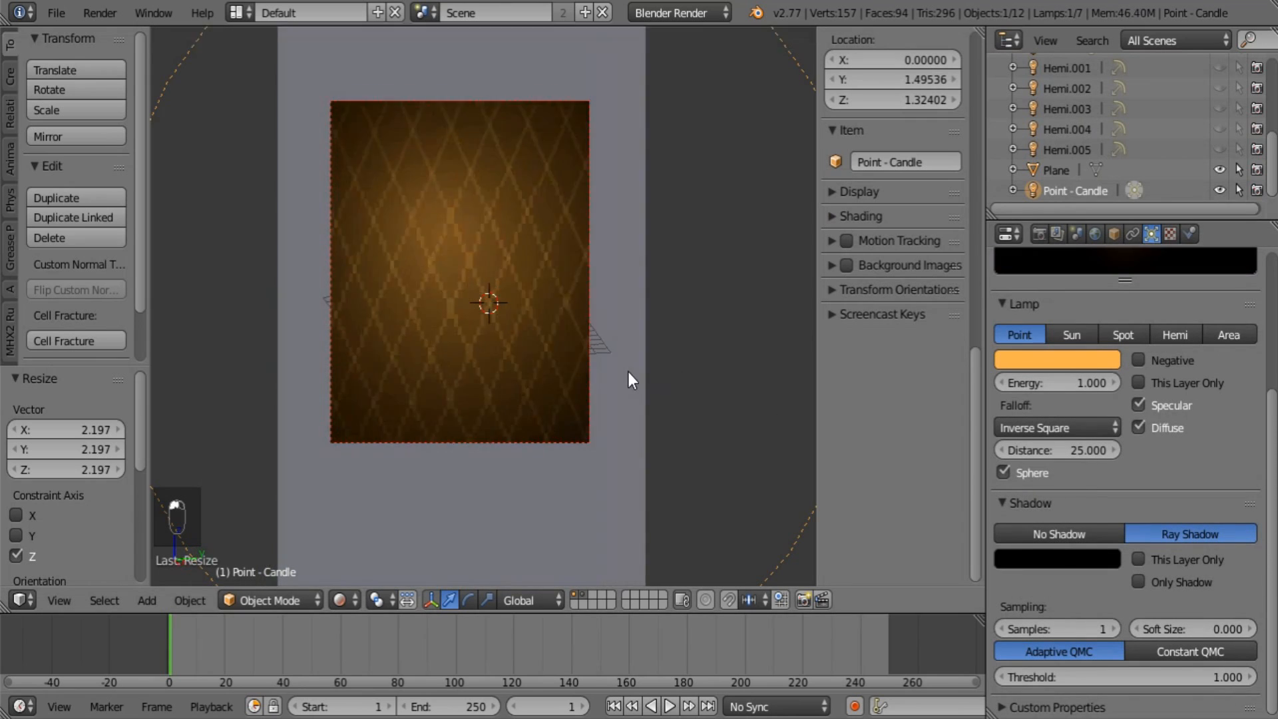
pyautogui.moveTo(517, 371); pyautogui.dragTo(612, 444, button='middle')
pyautogui.scroll(-1, 612, 445)
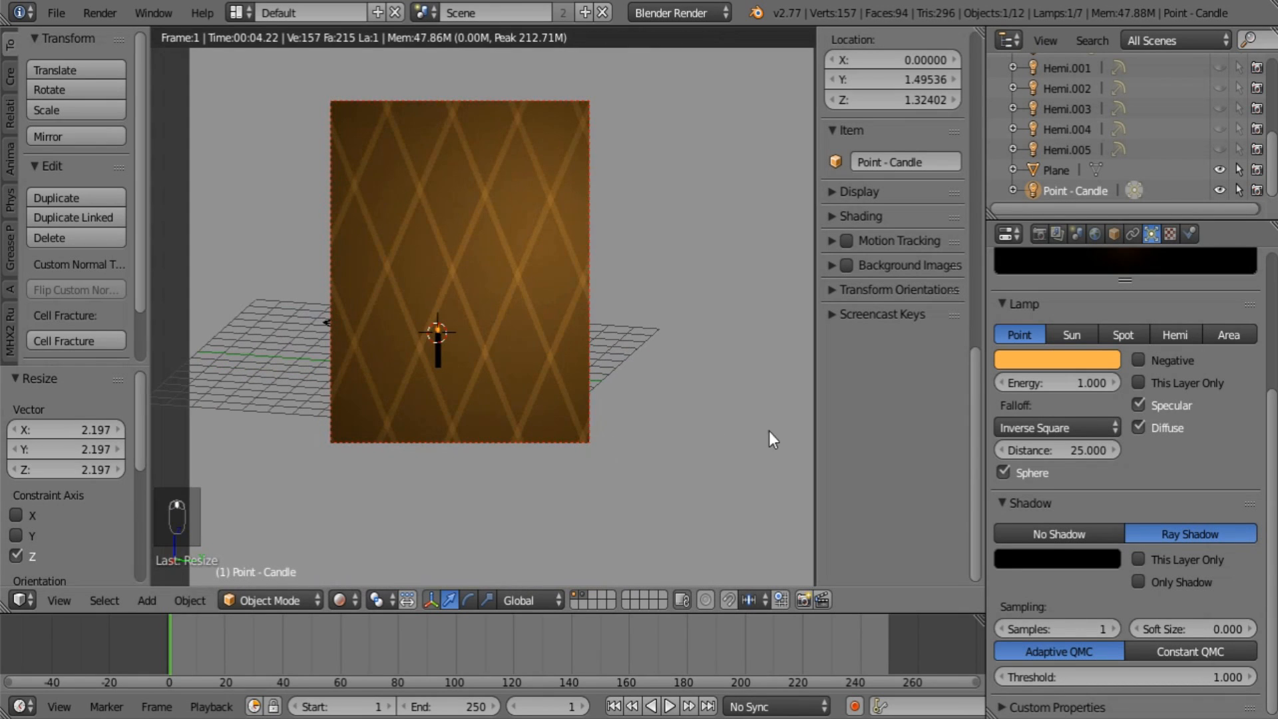
# Try falloff distances of 10 and 15 on the candle lamp.
pyautogui.click(1056, 452)
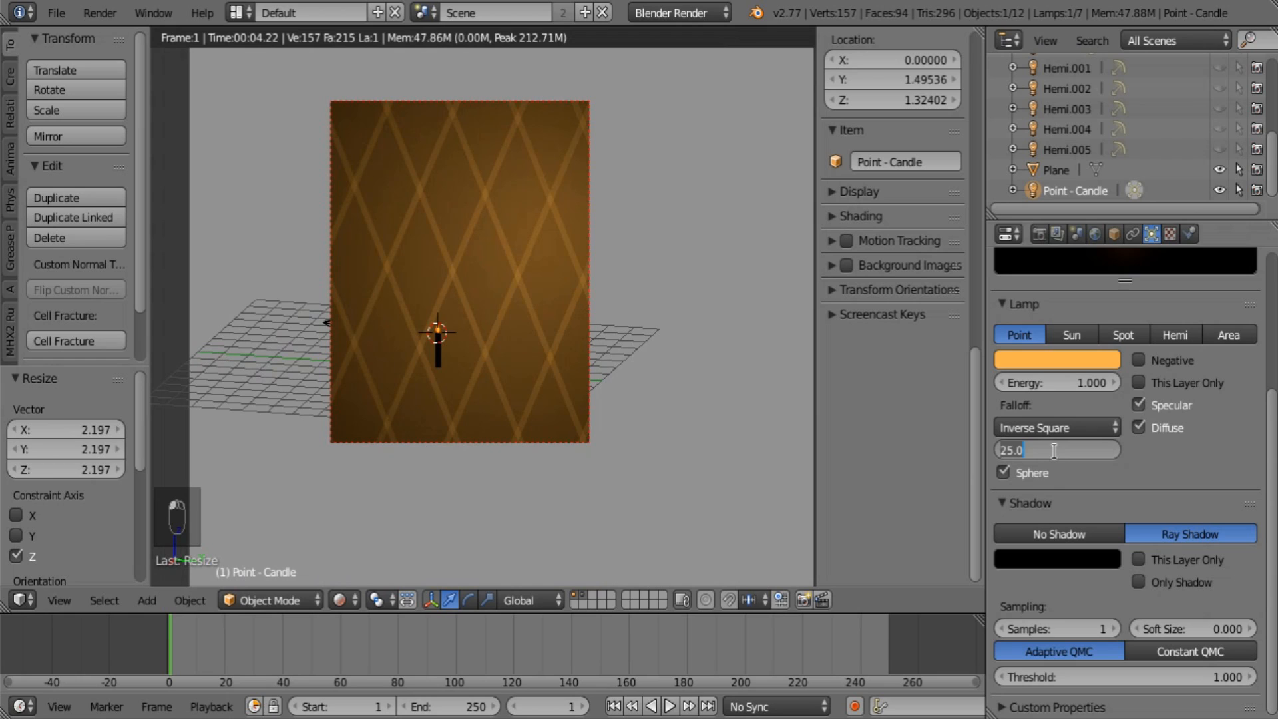
pyautogui.write('10')
pyautogui.press('Return')
pyautogui.click(1055, 453)
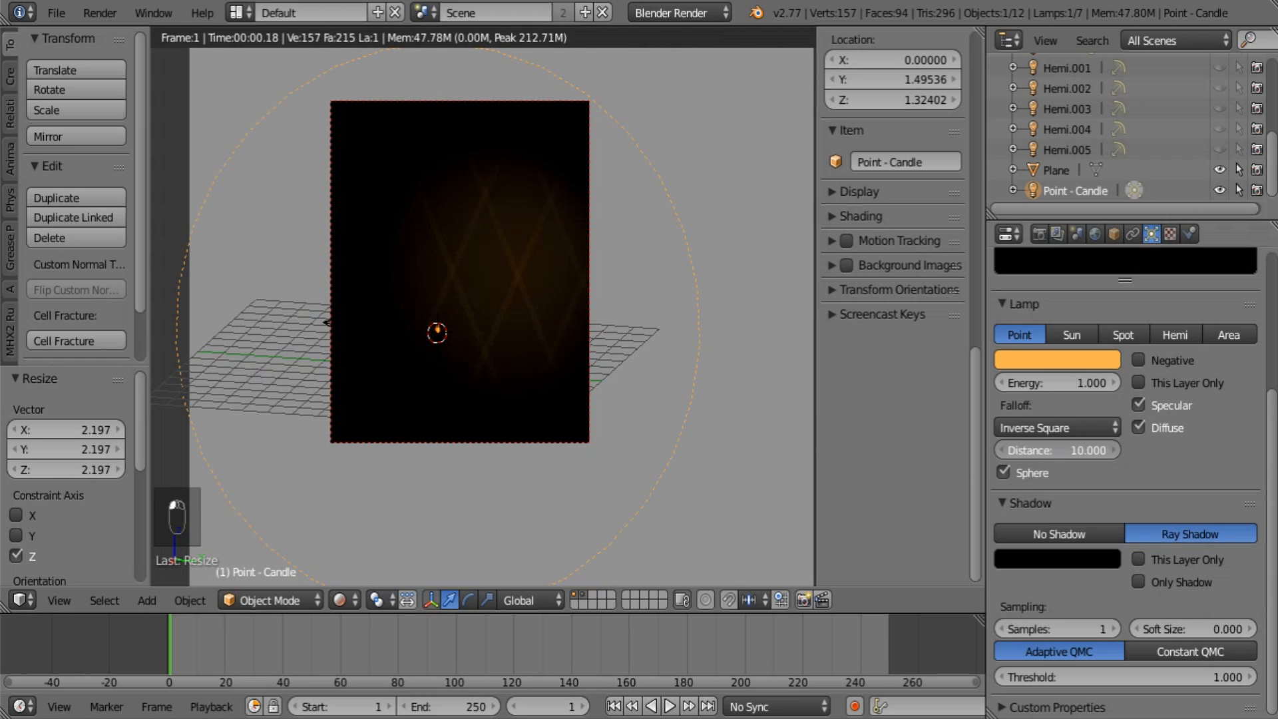
pyautogui.write('15')
pyautogui.press('Return')
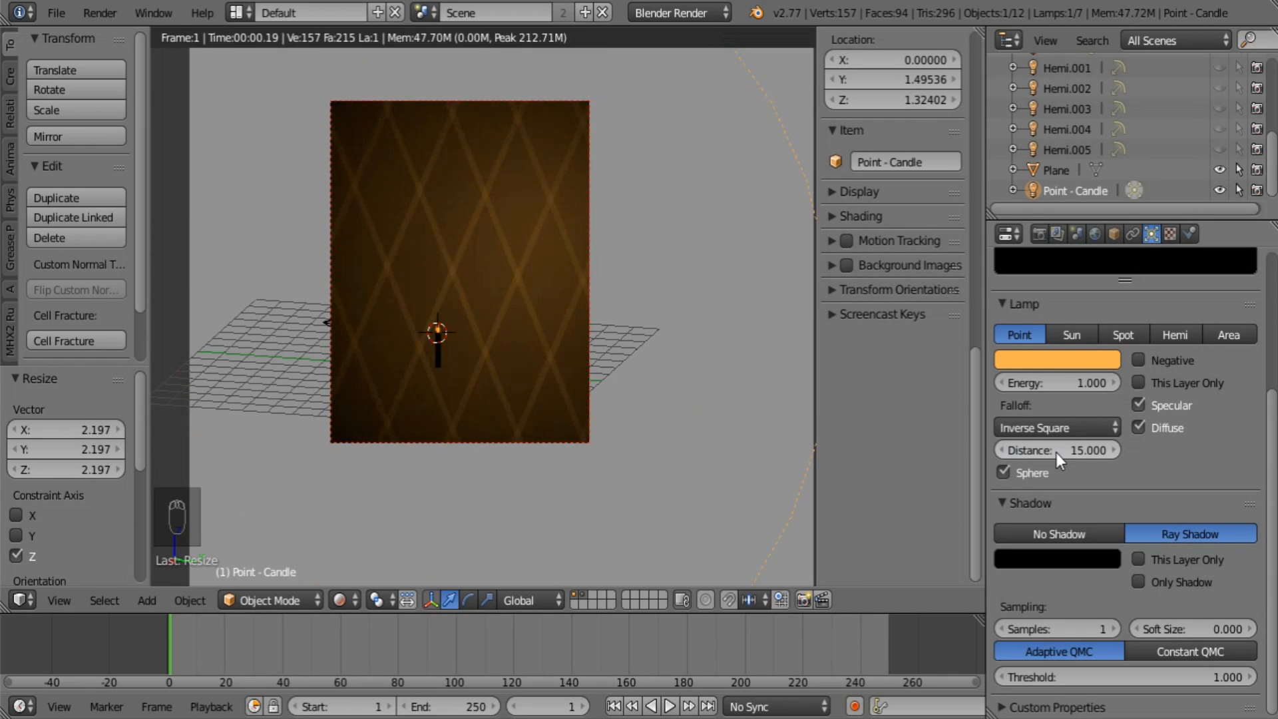
# Try an energy of 2 on the candle lamp and settle on an energy of 5.
pyautogui.click(1064, 382)
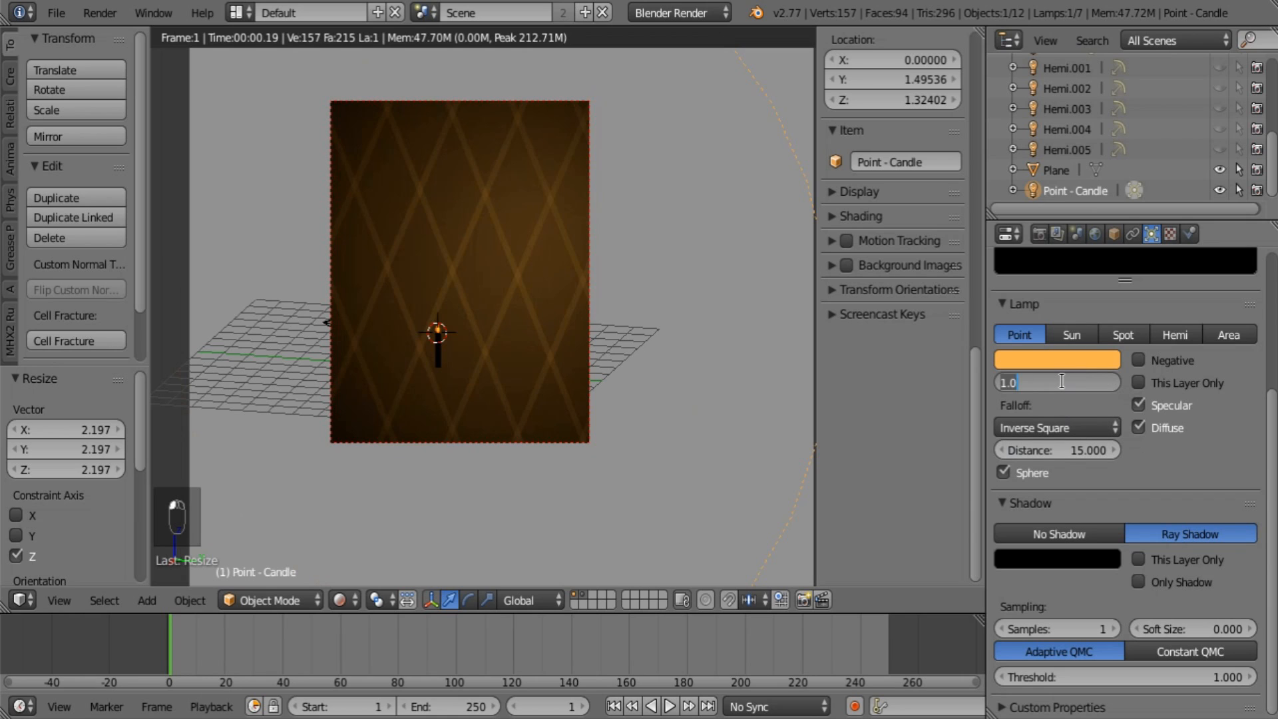
pyautogui.write('2')
pyautogui.press('Return')
pyautogui.click(1063, 382)
pyautogui.write('5')
pyautogui.press('Return')
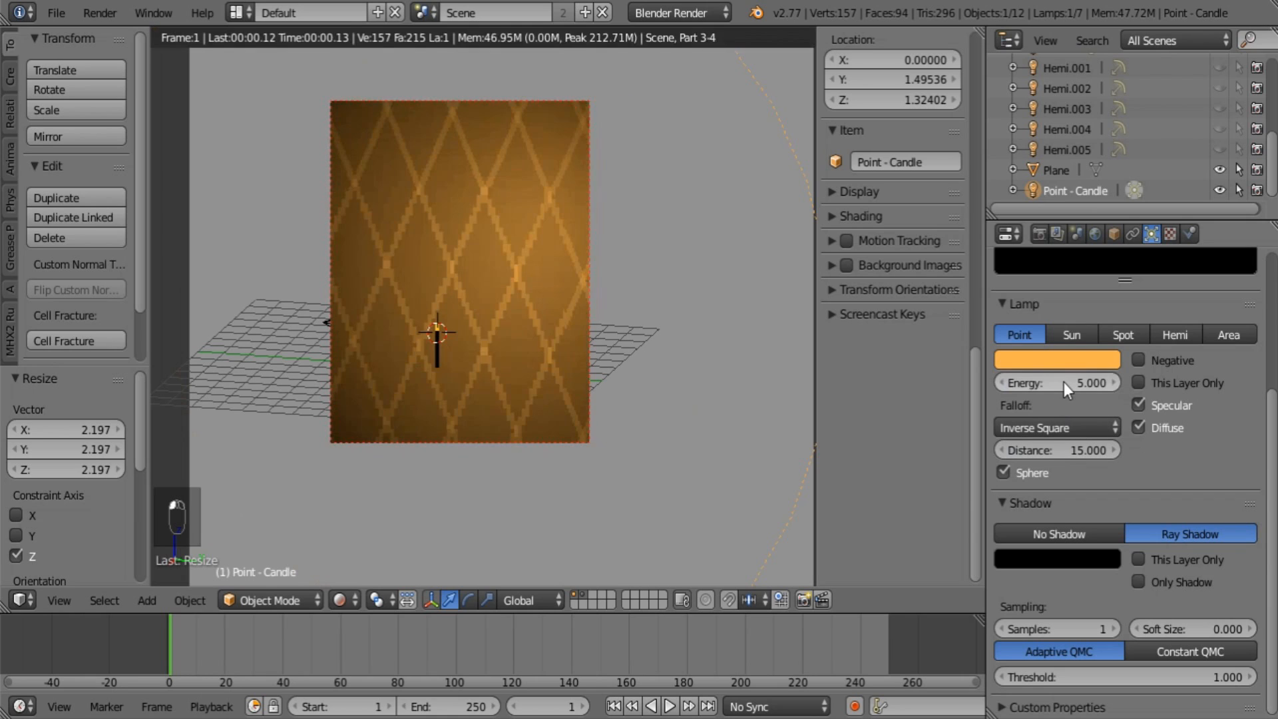
# Try a falloff distance of 10 on the candle lamp and settle on a distance of 12.
pyautogui.write('10')
pyautogui.press('Return')
pyautogui.click(1043, 454)
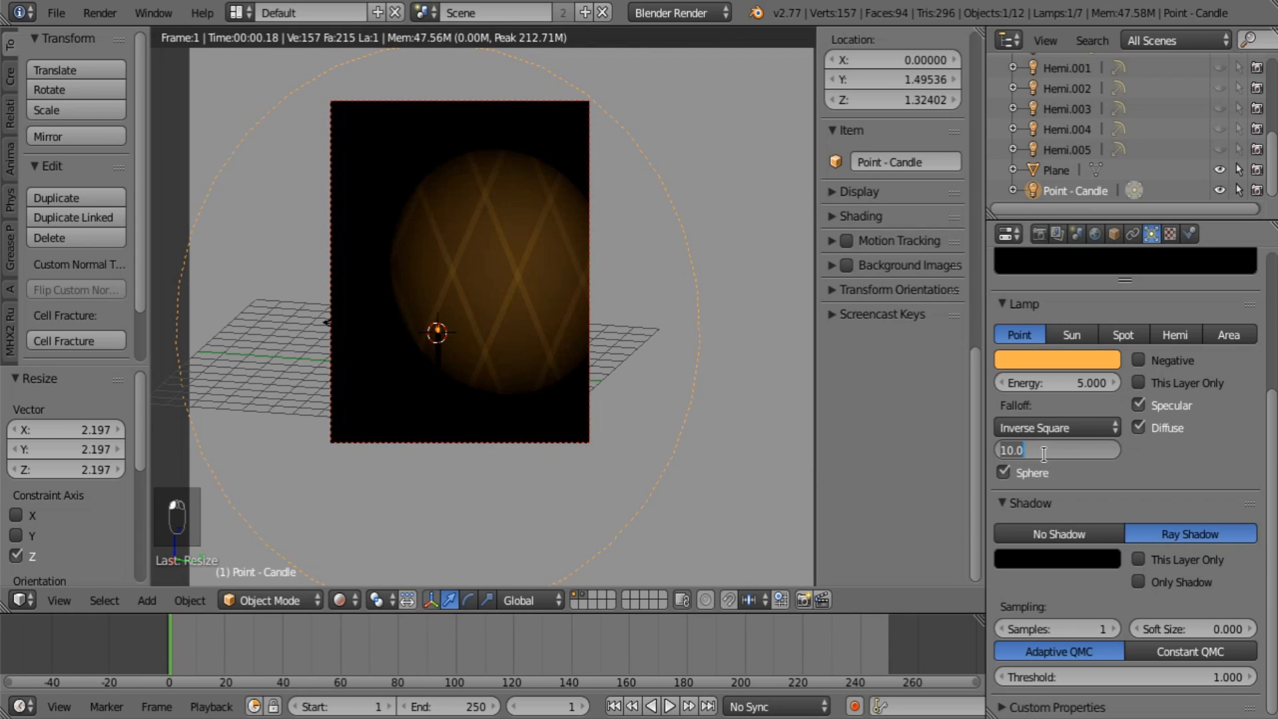
pyautogui.write('12')
pyautogui.press('Return')
pyautogui.moveTo(596, 338); pyautogui.dragTo(575, 369, button='middle')
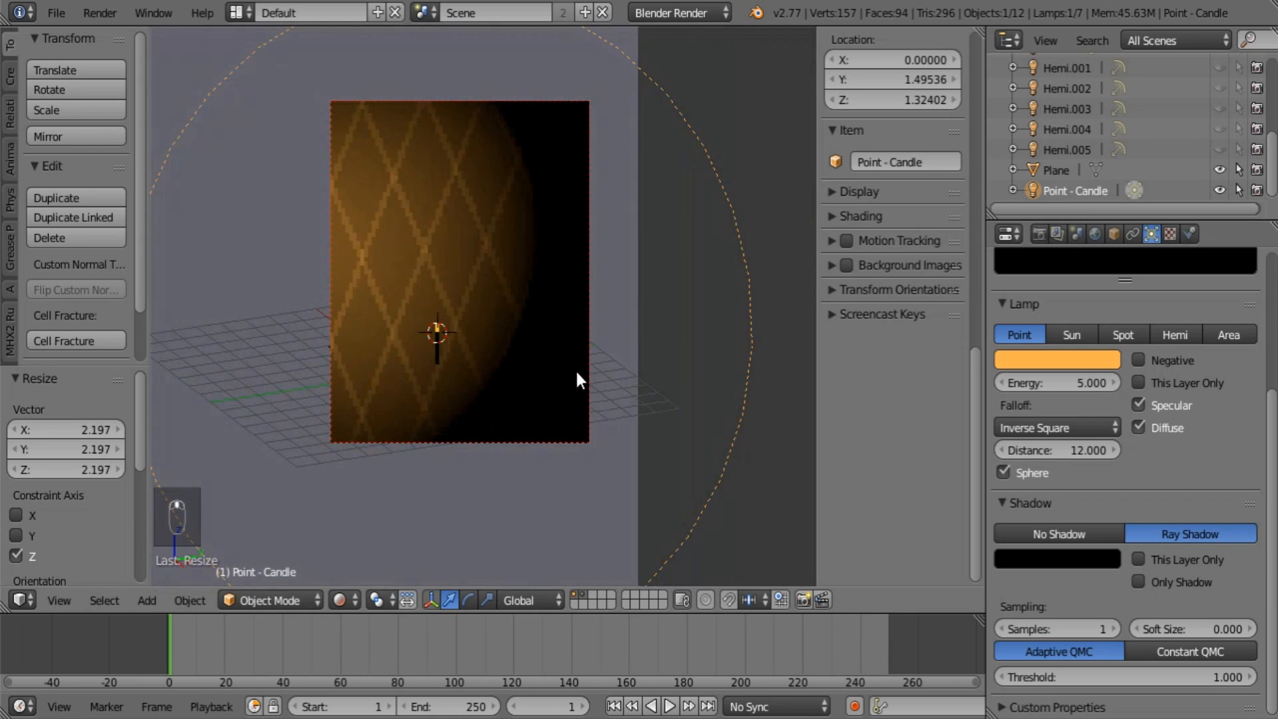
# Try the Inverse Linear falloff on the candle lamp and return it to Inverse Square.
pyautogui.click(1025, 425)
pyautogui.click(1050, 378)
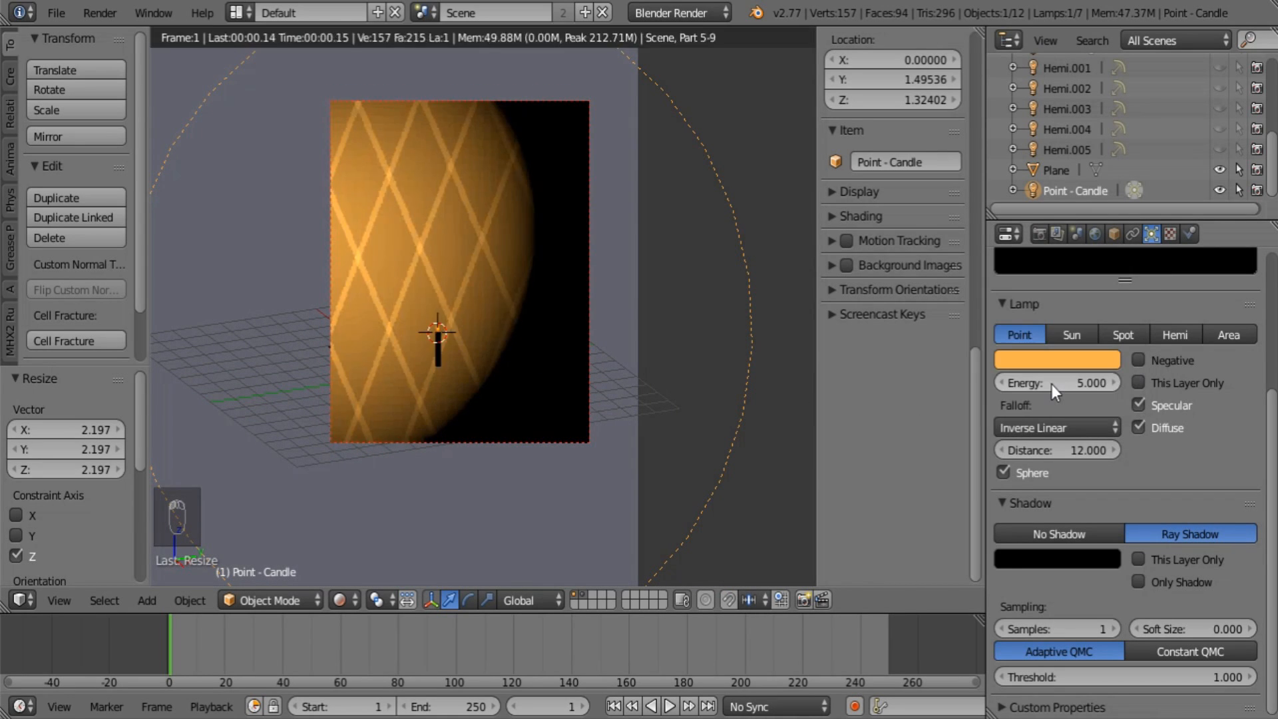
pyautogui.click(1051, 427)
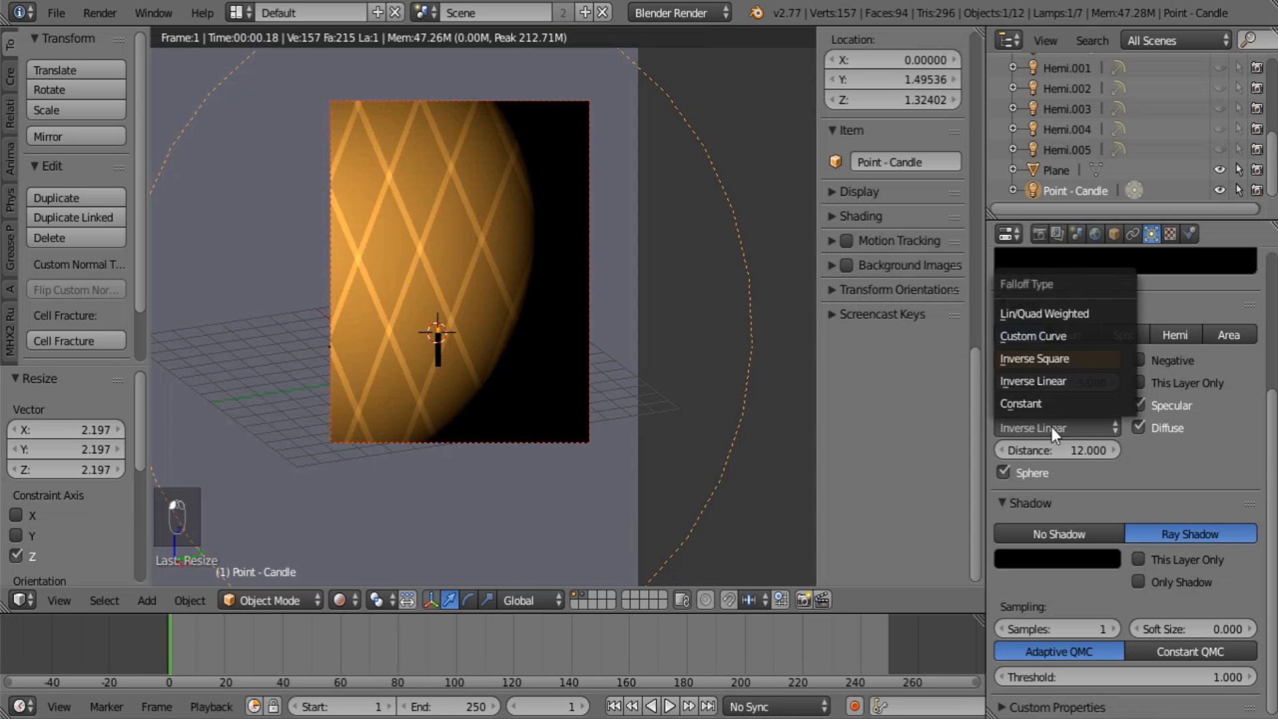
pyautogui.click(1064, 358)
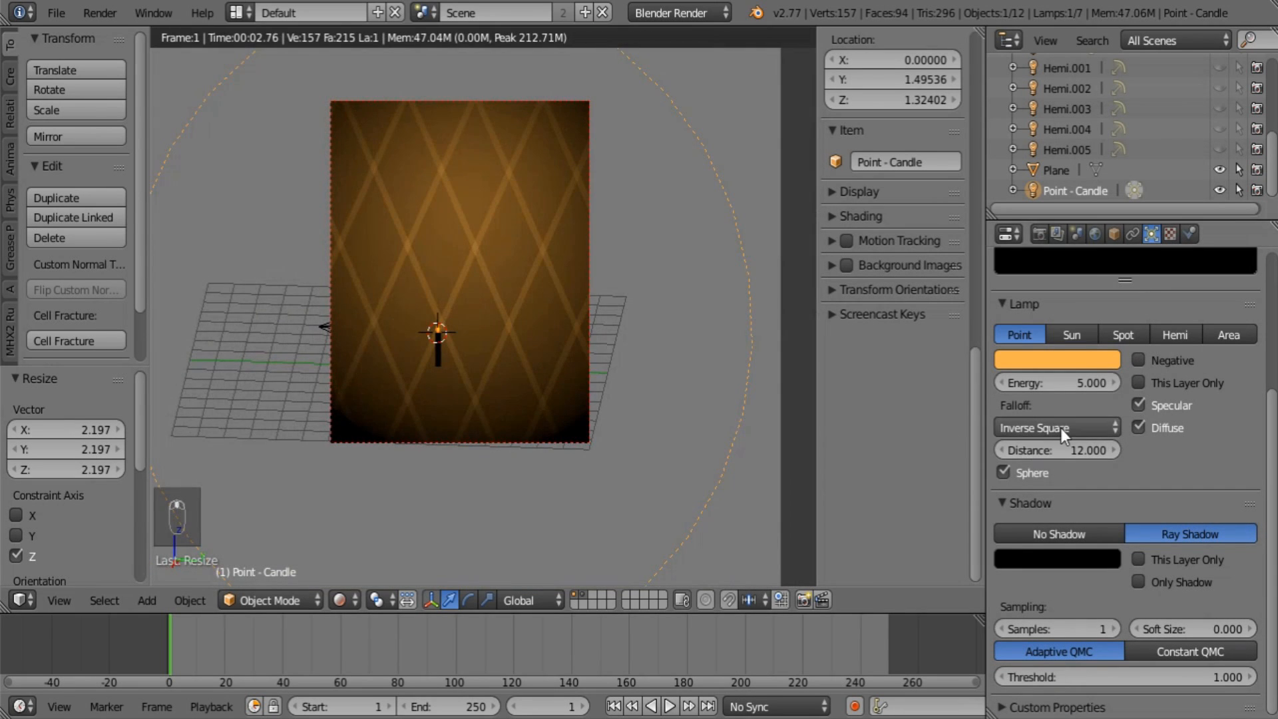
# Set the candle lamp's falloff to Custom Curve and shape the curve to stay high at first and drop steeply near the far end.
pyautogui.click(1060, 428)
pyautogui.click(1052, 327)
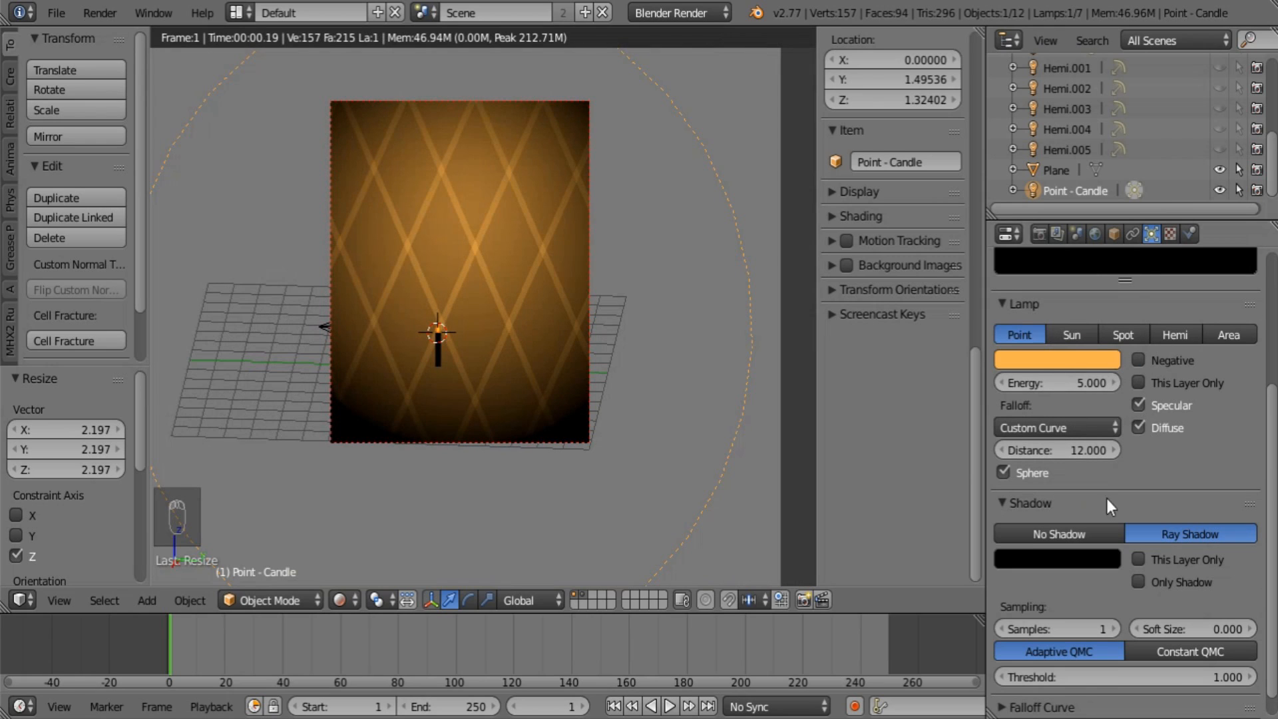
pyautogui.scroll(-6, 1175, 616)
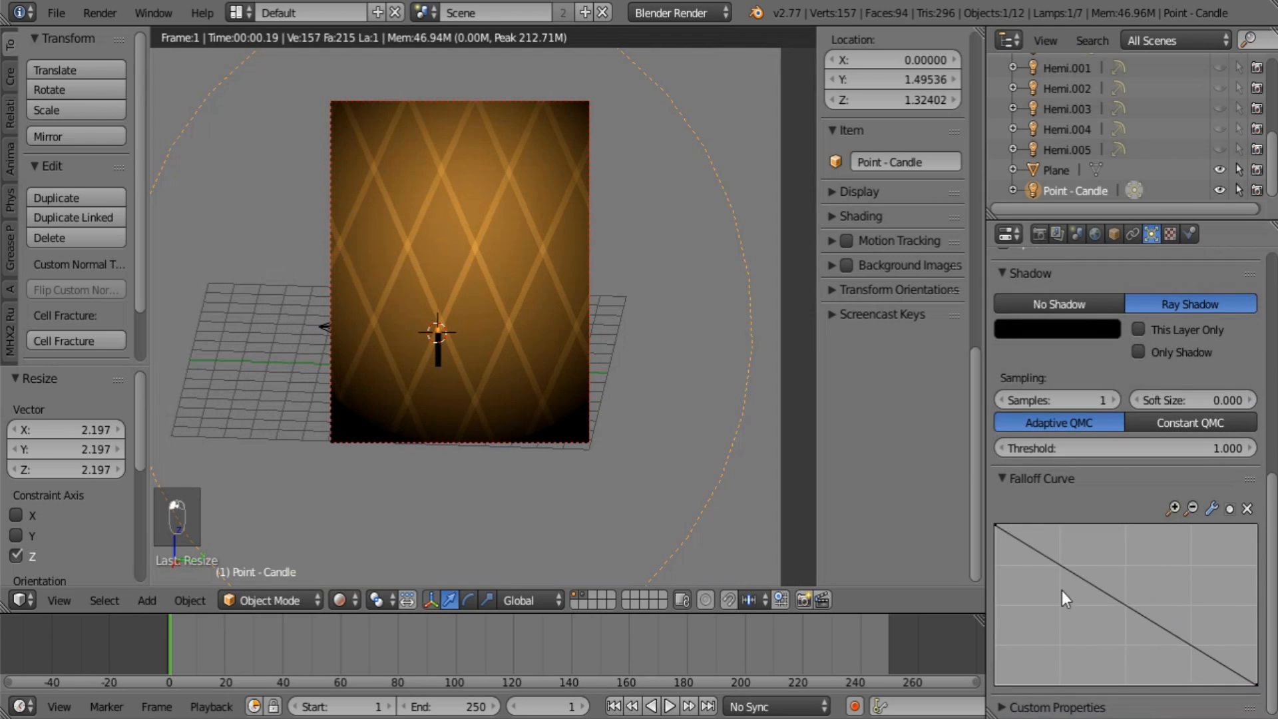
pyautogui.moveTo(1060, 589)
pyautogui.mouseDown()
pyautogui.moveTo(1049, 576)
pyautogui.moveTo(1060, 603)
pyautogui.mouseUp()
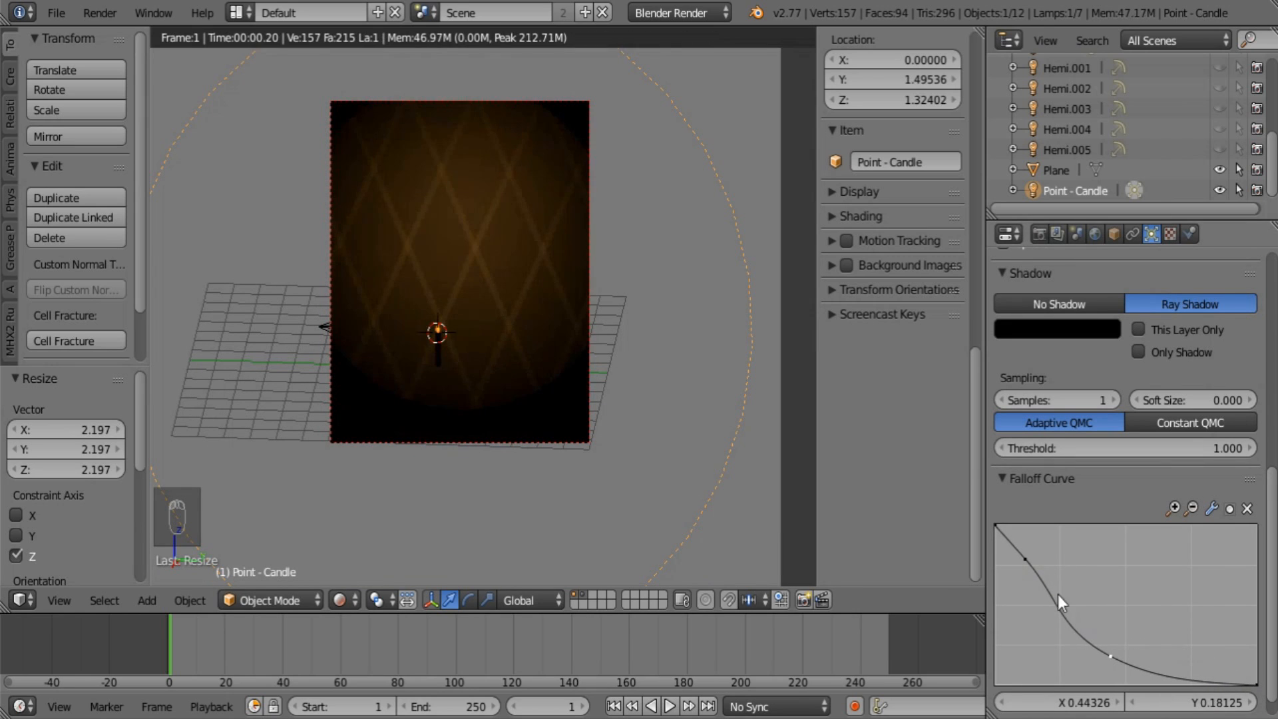
pyautogui.moveTo(1025, 559); pyautogui.dragTo(1047, 668)
pyautogui.moveTo(1256, 684); pyautogui.dragTo(1257, 525)
pyautogui.moveTo(1151, 617); pyautogui.dragTo(1195, 671)
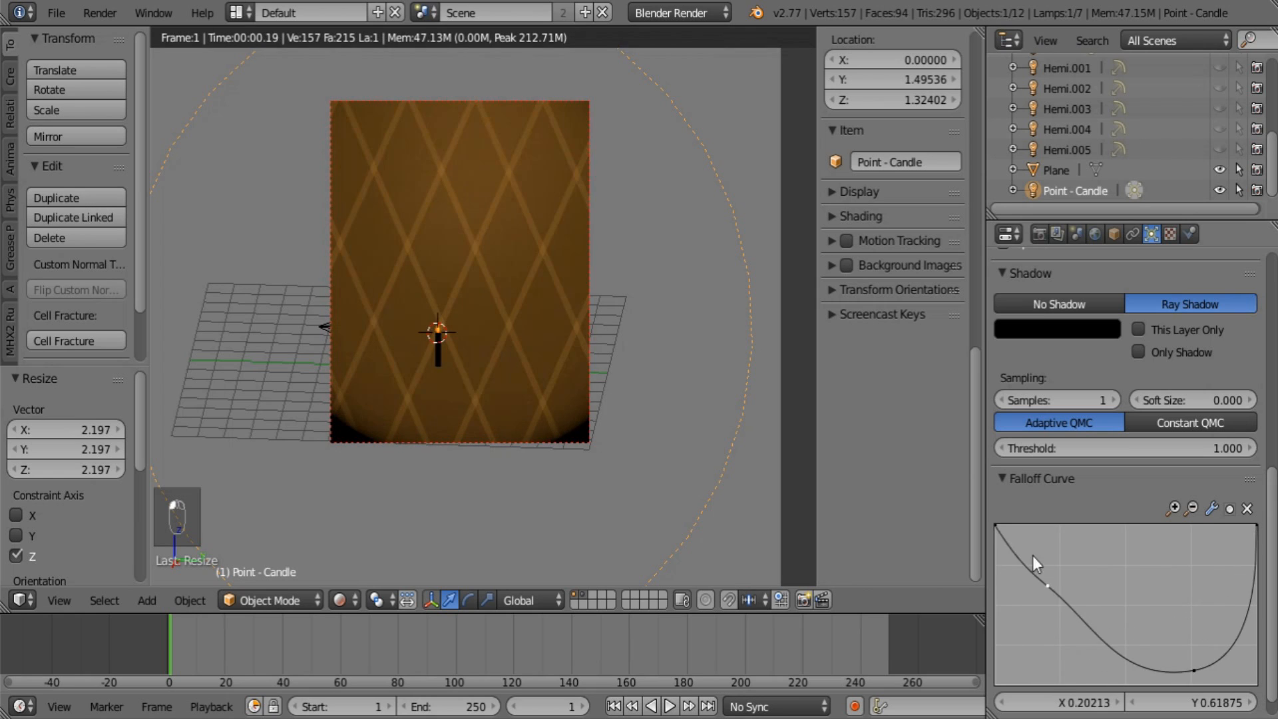
pyautogui.moveTo(1032, 556); pyautogui.dragTo(1047, 586)
pyautogui.moveTo(1195, 671); pyautogui.dragTo(1131, 527)
pyautogui.moveTo(1256, 525); pyautogui.dragTo(1257, 678)
pyautogui.moveTo(1131, 527); pyautogui.dragTo(1219, 675)
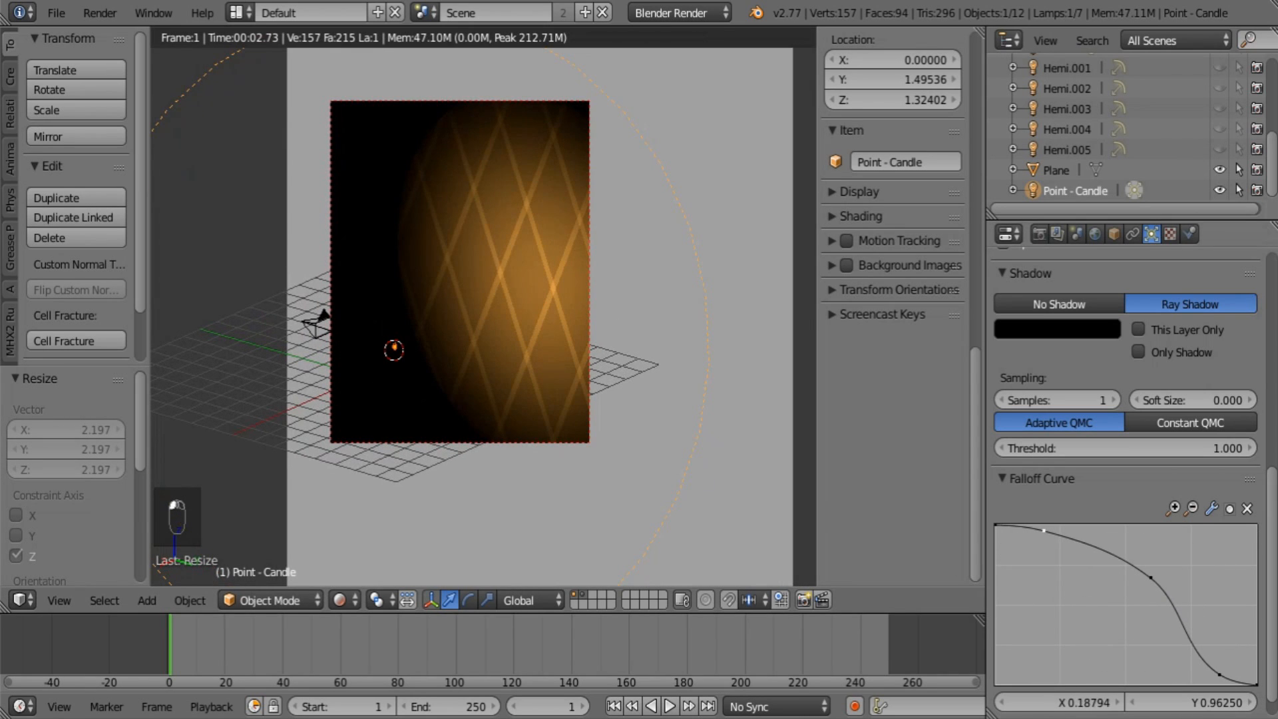
pyautogui.moveTo(1044, 529); pyautogui.dragTo(1053, 525)
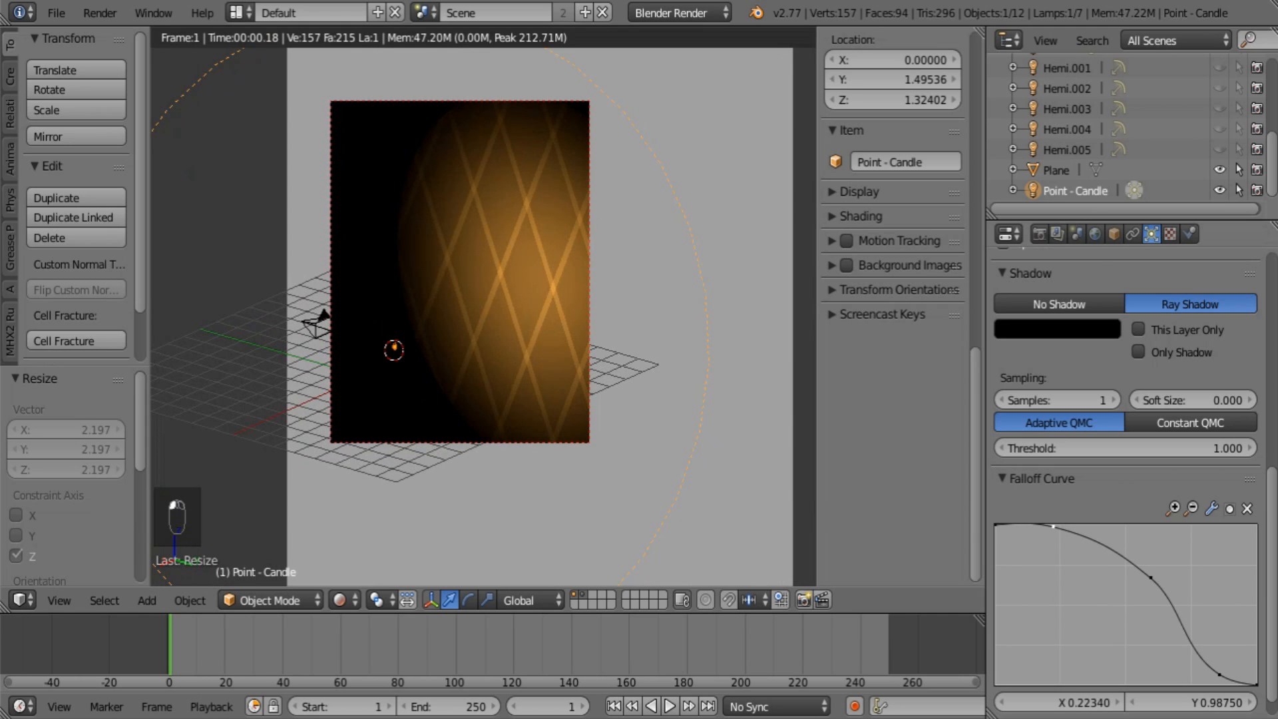
# Add a Clouds texture to the wall plane with mapping size 30, 20, 30, affecting only the normal at 0.01.
pyautogui.keyDown('shift'); pyautogui.moveTo(562, 354); pyautogui.dragTo(686, 376, button='middle'); pyautogui.keyUp('shift')
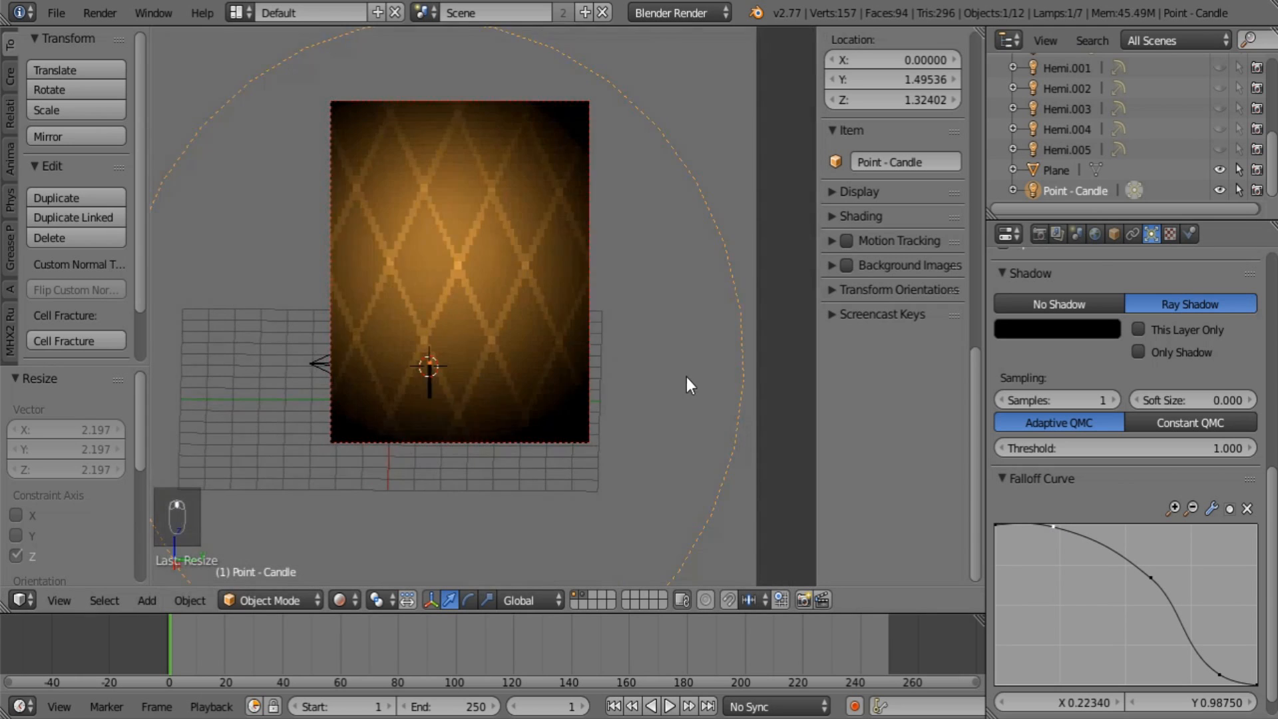
pyautogui.moveTo(564, 402); pyautogui.dragTo(521, 389, button='middle')
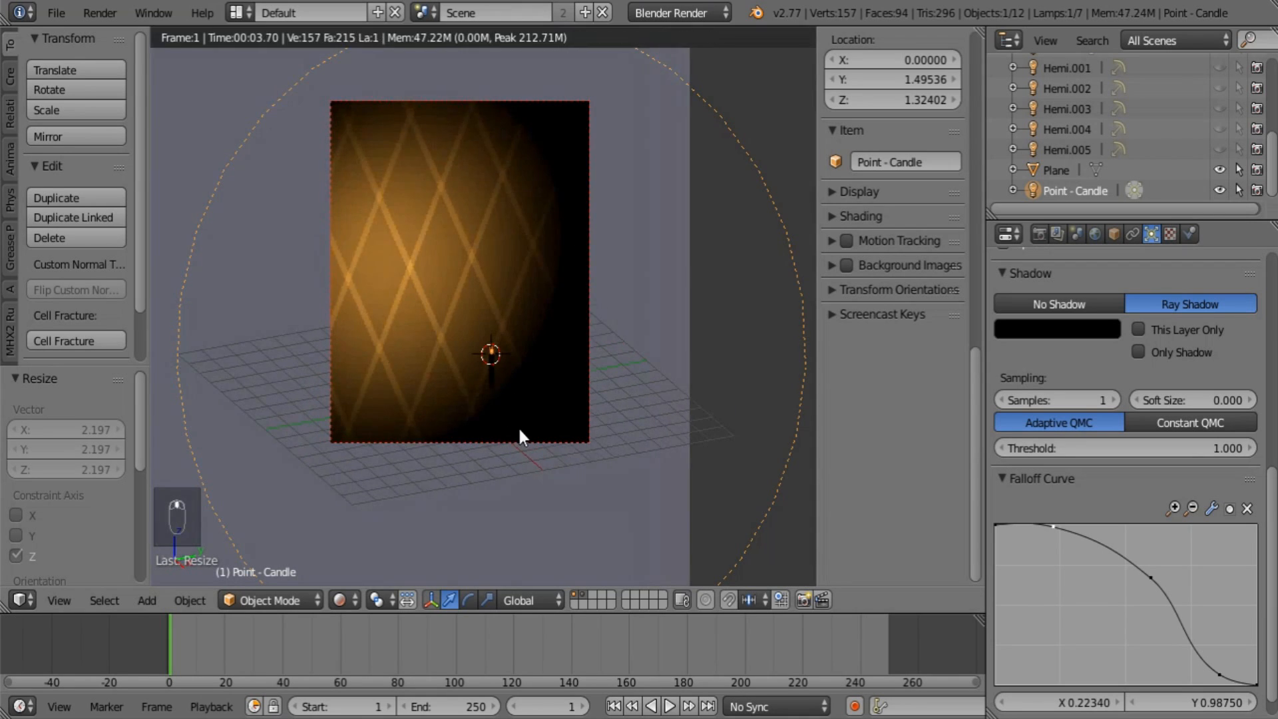
pyautogui.moveTo(652, 400); pyautogui.dragTo(526, 362, button='middle')
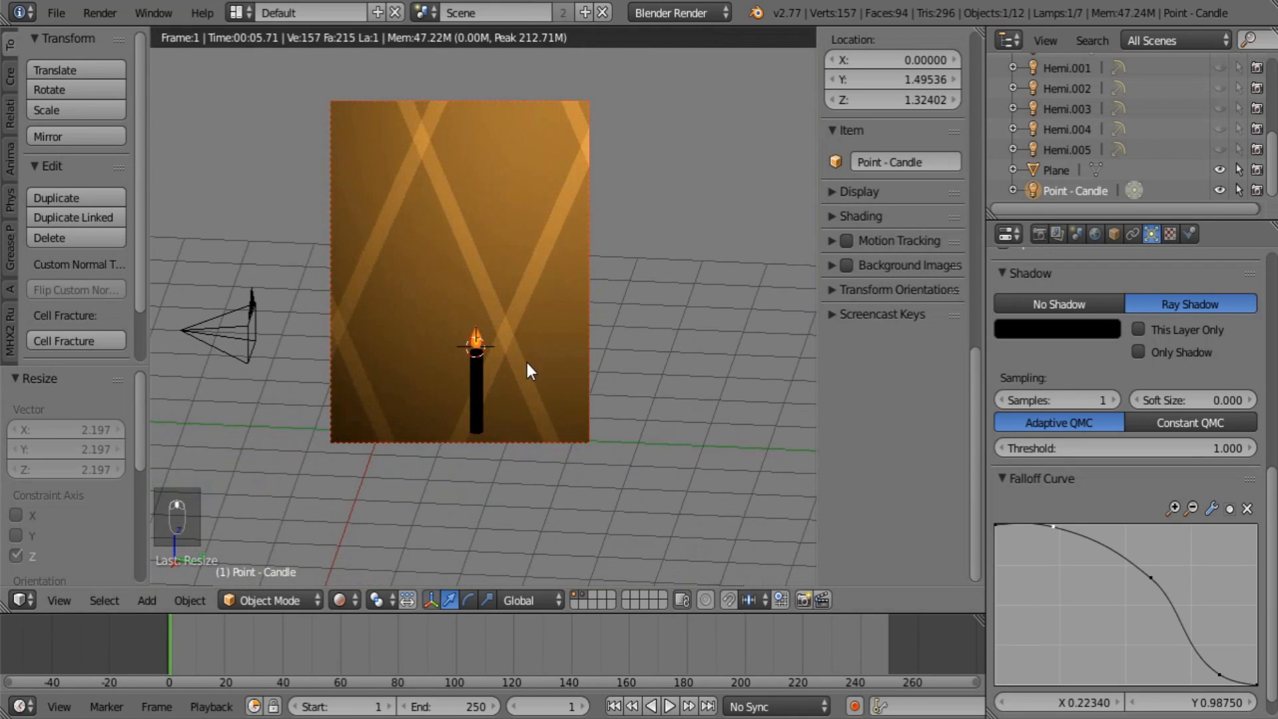
pyautogui.rightClick(647, 213)
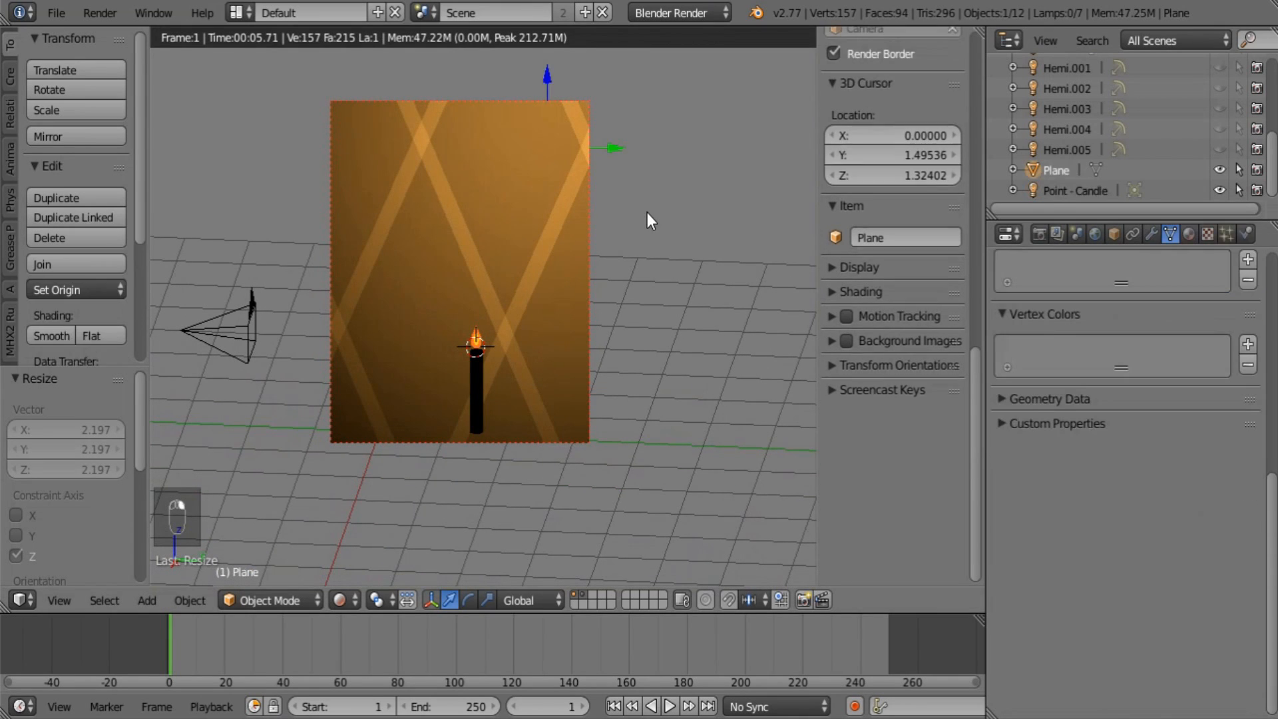
pyautogui.click(1187, 235)
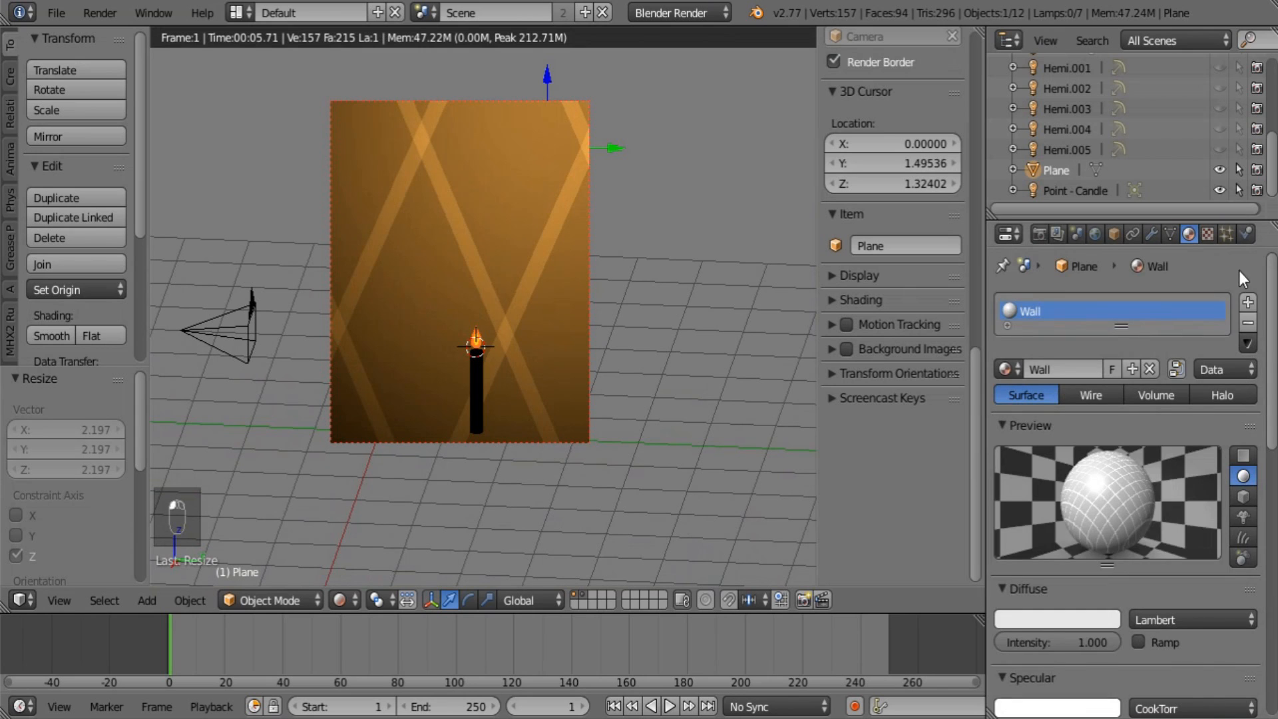
pyautogui.click(1207, 234)
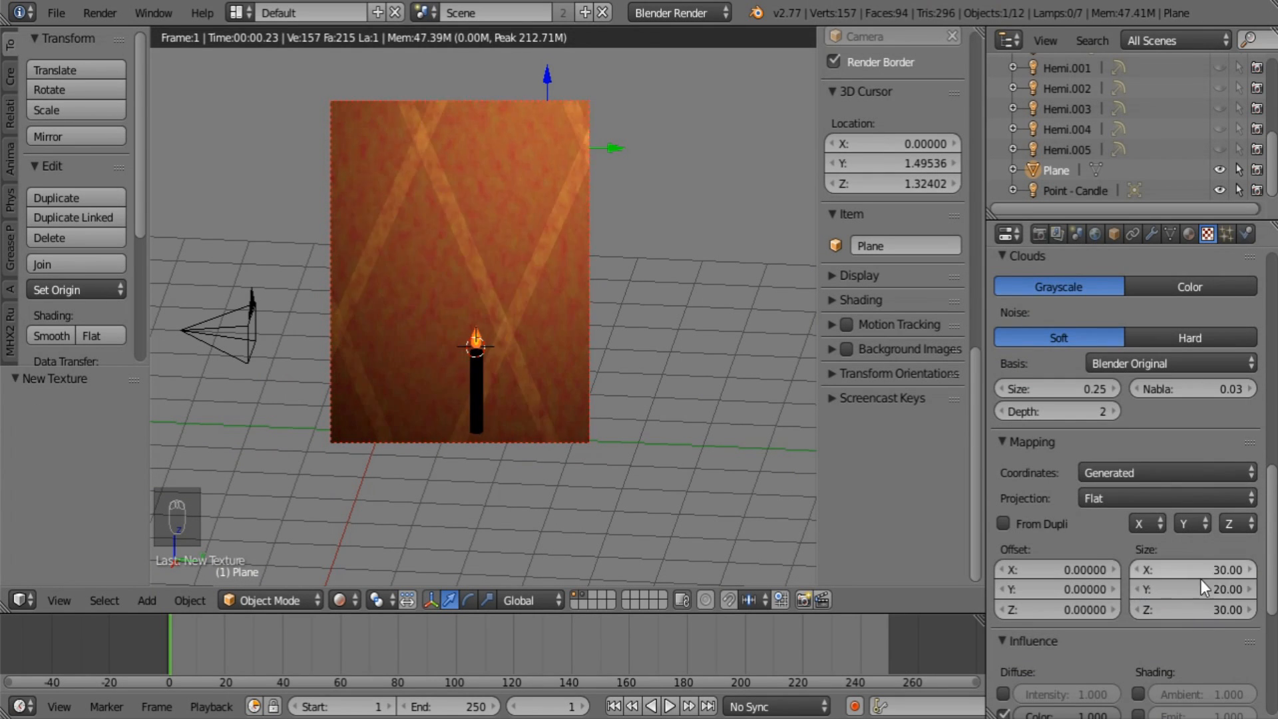
pyautogui.scroll(-5, 1200, 579)
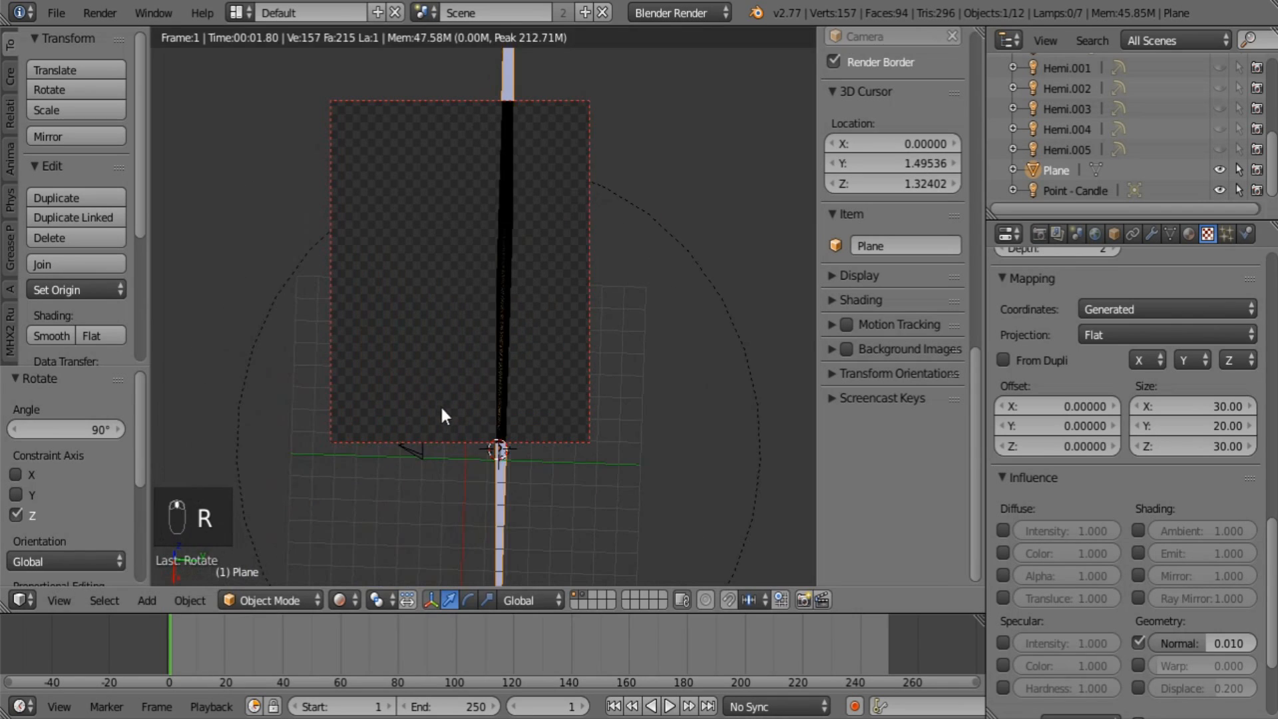
# Rotate the wall plane 90° about Z and move it 12.173 along X to stand behind the candle.
pyautogui.press('g')
pyautogui.click(633, 468)
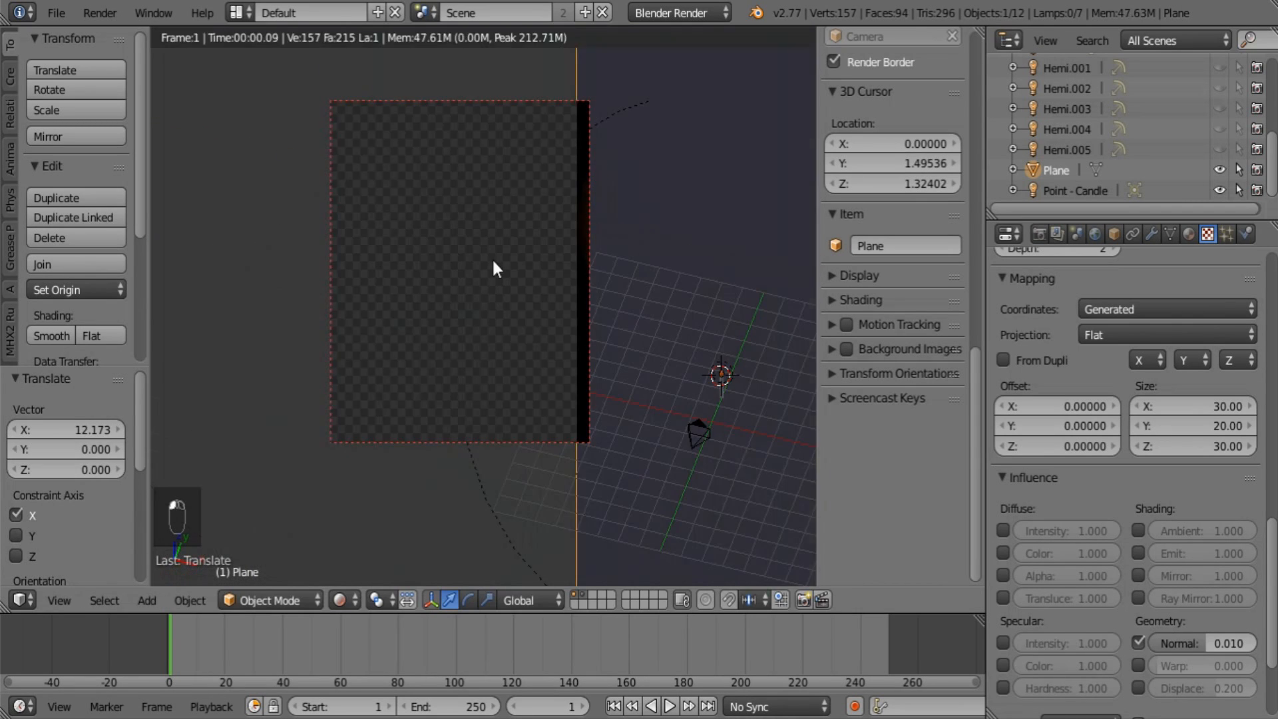
pyautogui.moveTo(492, 258); pyautogui.dragTo(474, 279, button='middle')
# Try an energy of 2 on the candle lamp and settle on an energy of 1.
pyautogui.click(1074, 191)
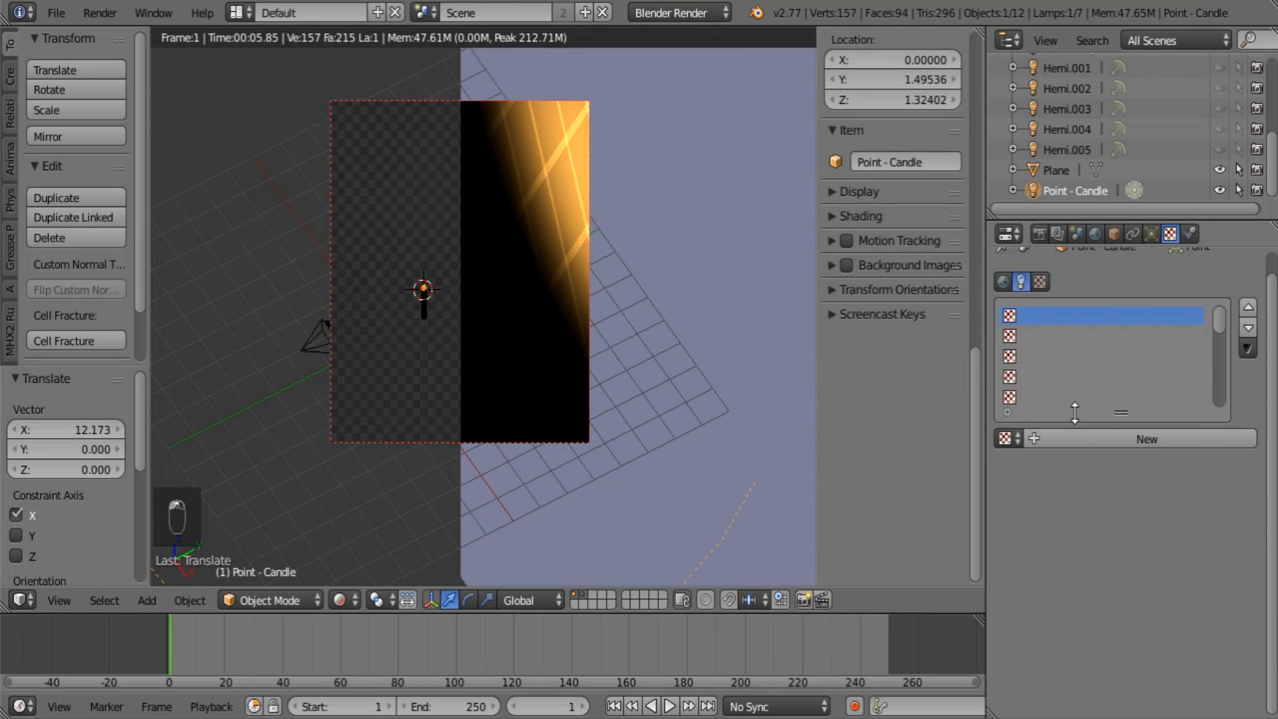
pyautogui.click(1151, 234)
pyautogui.scroll(10, 1061, 405)
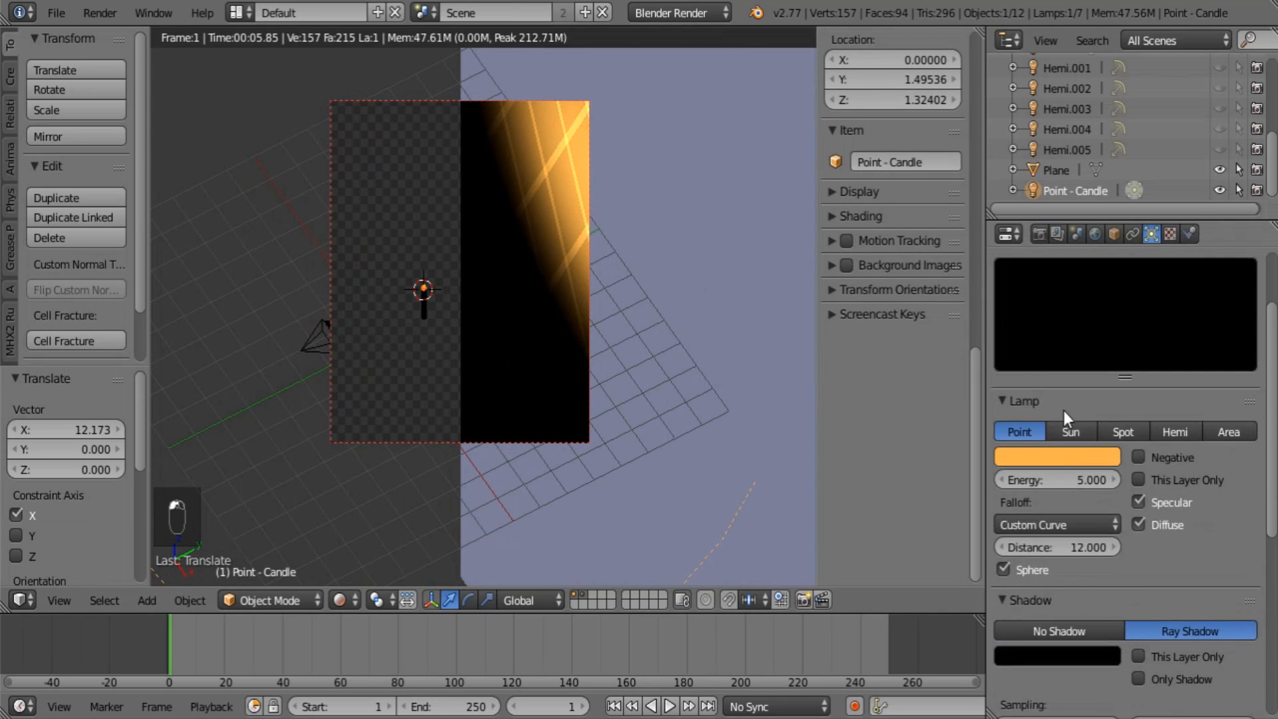
pyautogui.click(1066, 480)
pyautogui.write('2')
pyautogui.press('Return')
pyautogui.moveTo(618, 382); pyautogui.dragTo(581, 434, button='middle')
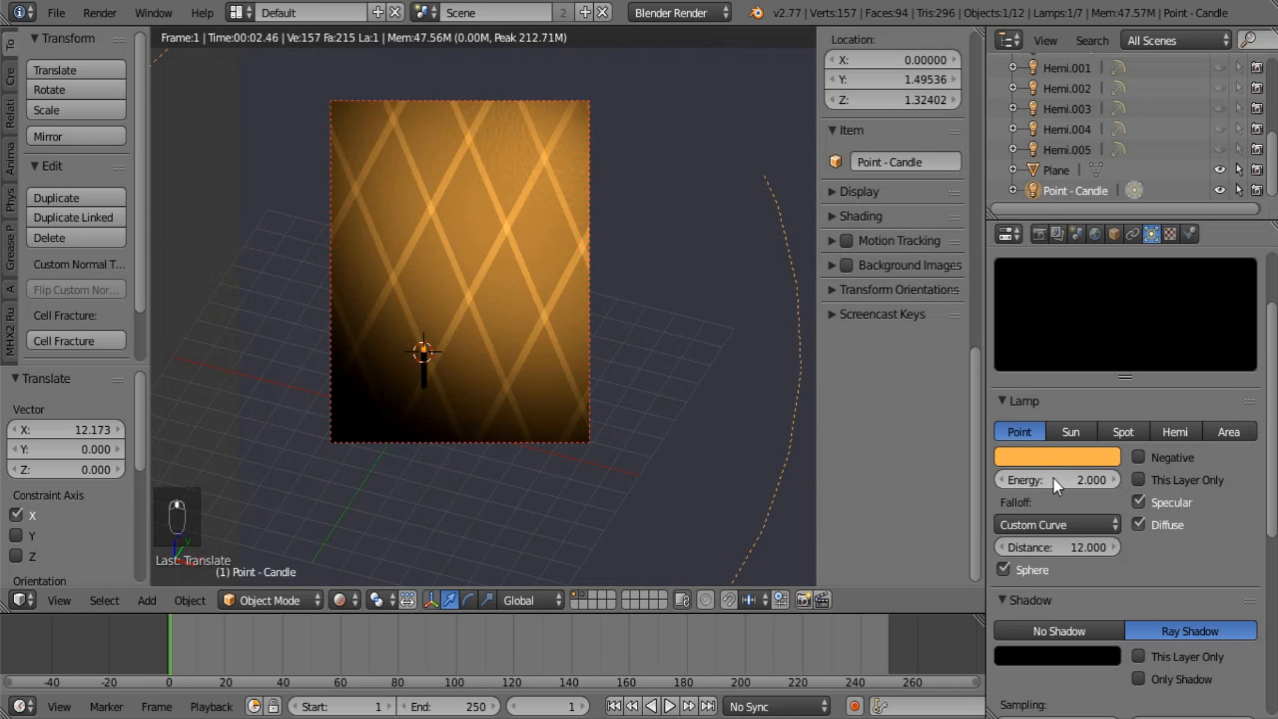
pyautogui.write('1')
pyautogui.press('Return')
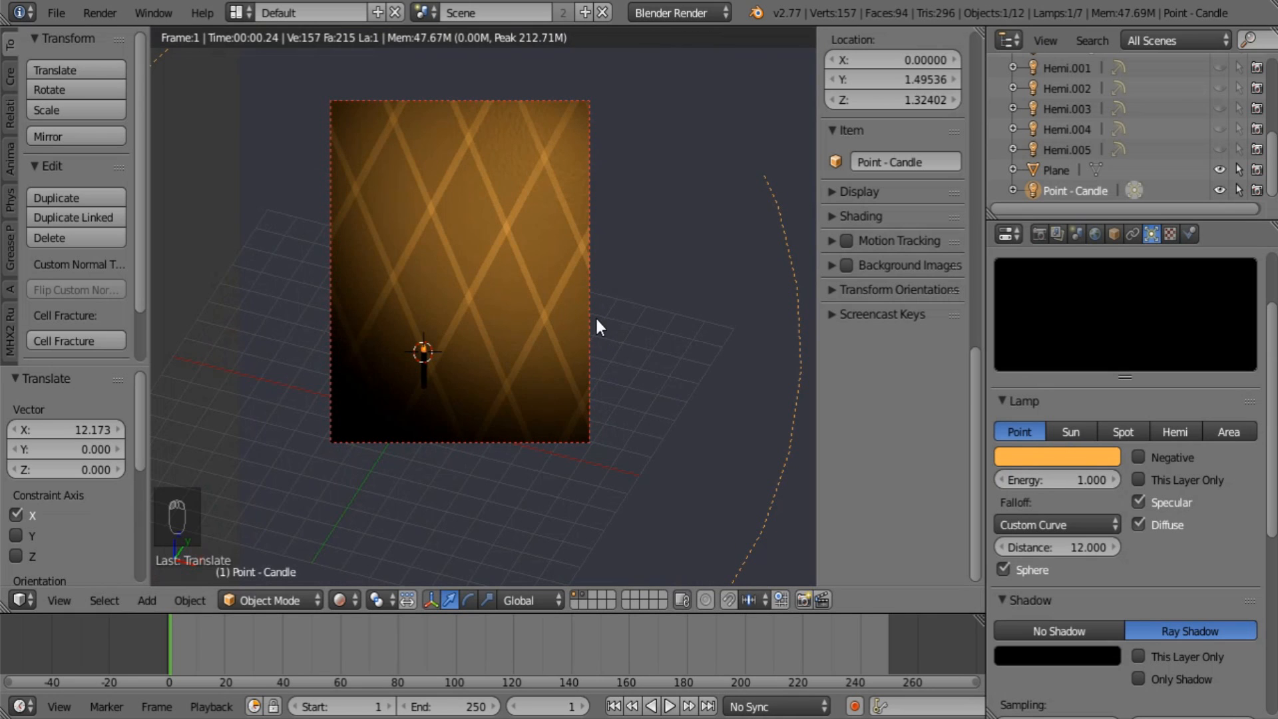
# Check the wall lighting from a front-facing angle and save the file.
pyautogui.press('KP_7')
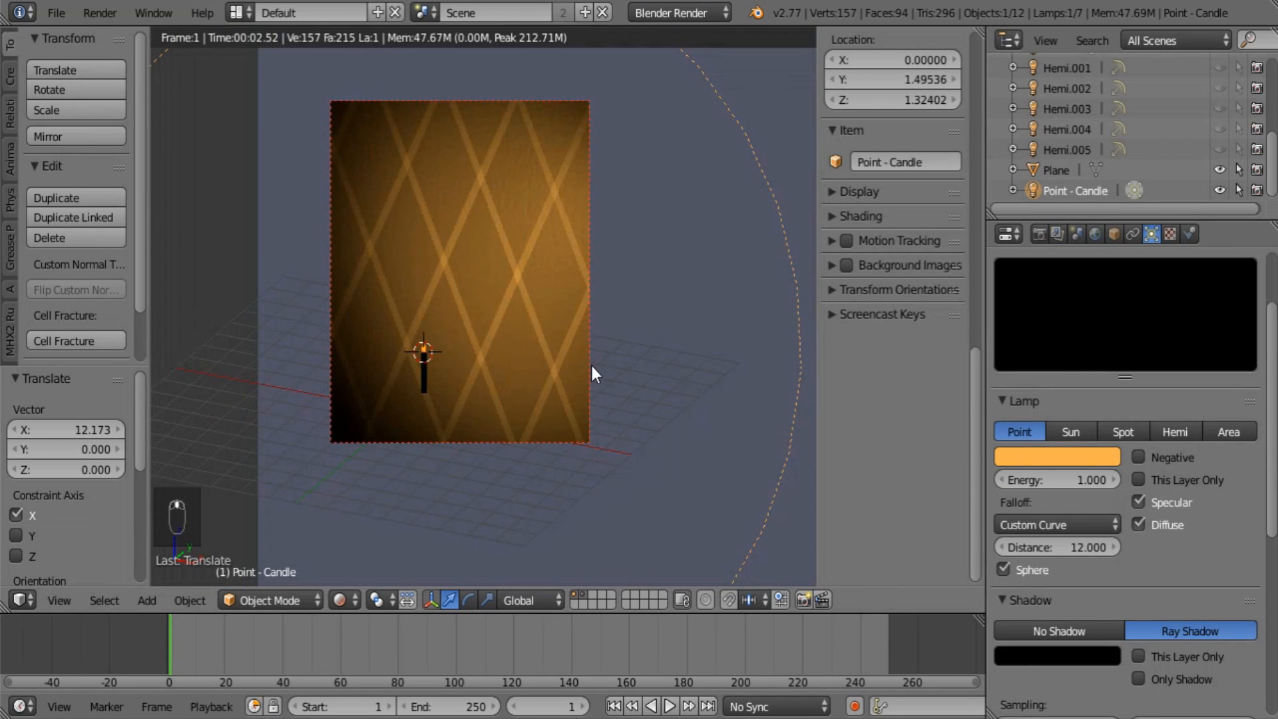
pyautogui.moveTo(590, 369); pyautogui.dragTo(619, 368, button='middle')
pyautogui.click(58, 14)
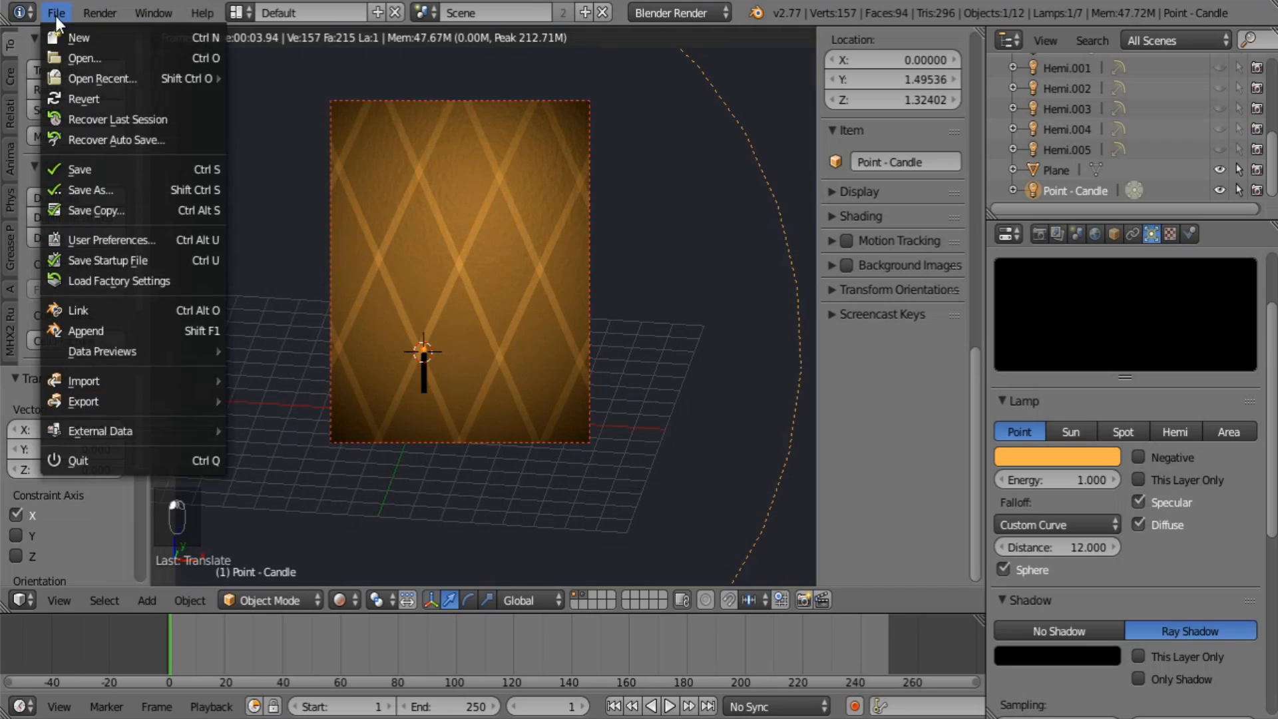
pyautogui.click(121, 165)
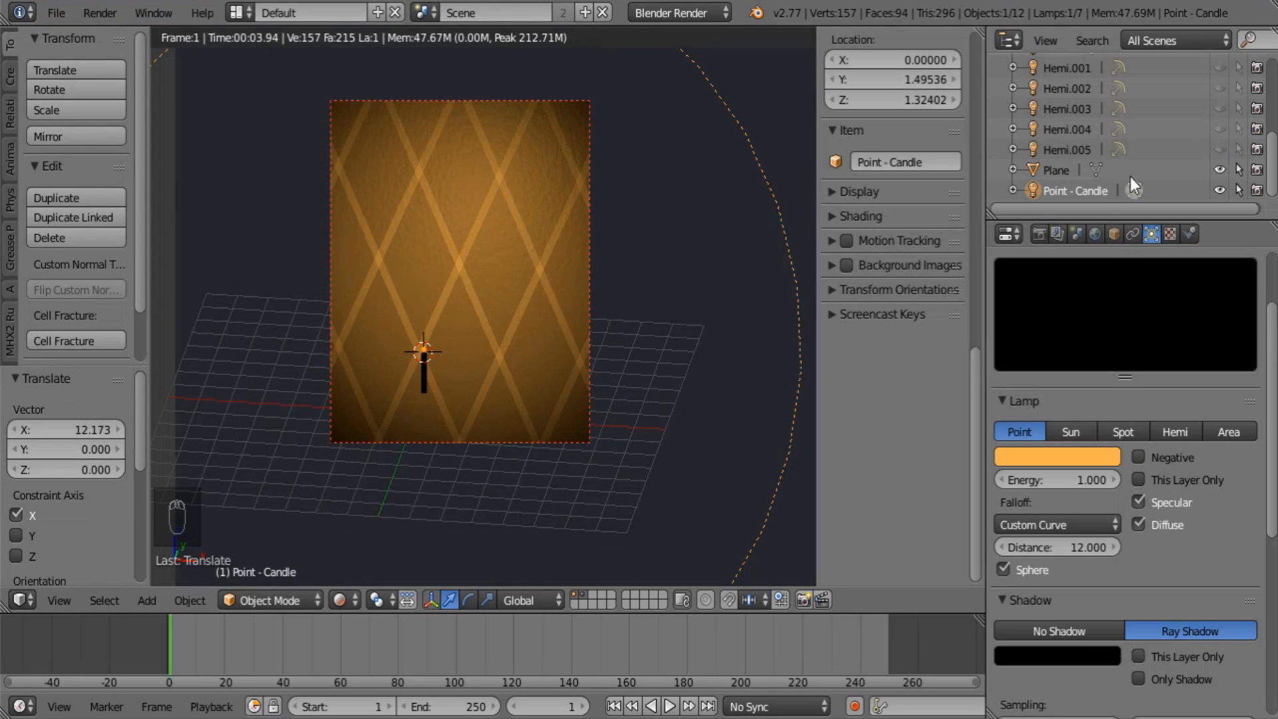
# Make all the Hemi lamps visible in the viewport.
pyautogui.click(1056, 234)
pyautogui.scroll(2, 1120, 329)
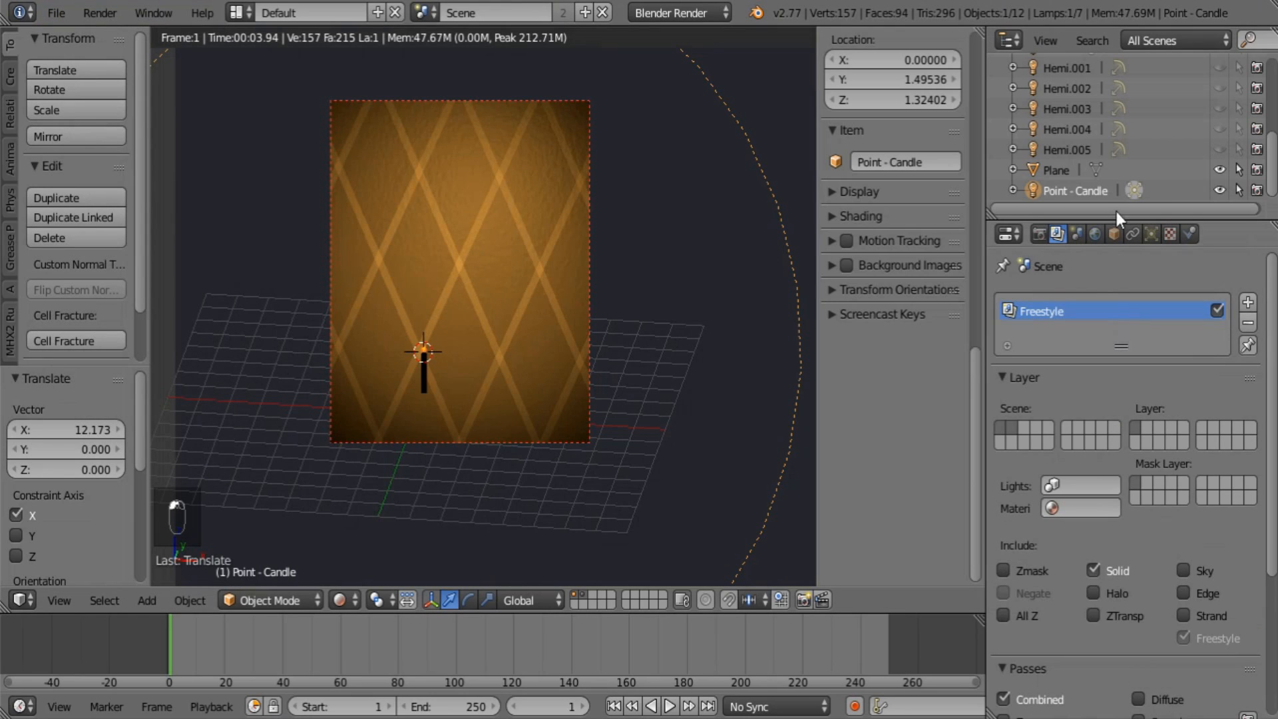
pyautogui.moveTo(1219, 150); pyautogui.dragTo(1215, 74)
pyautogui.moveTo(686, 271); pyautogui.dragTo(581, 281, button='middle')
pyautogui.scroll(3, 1228, 122)
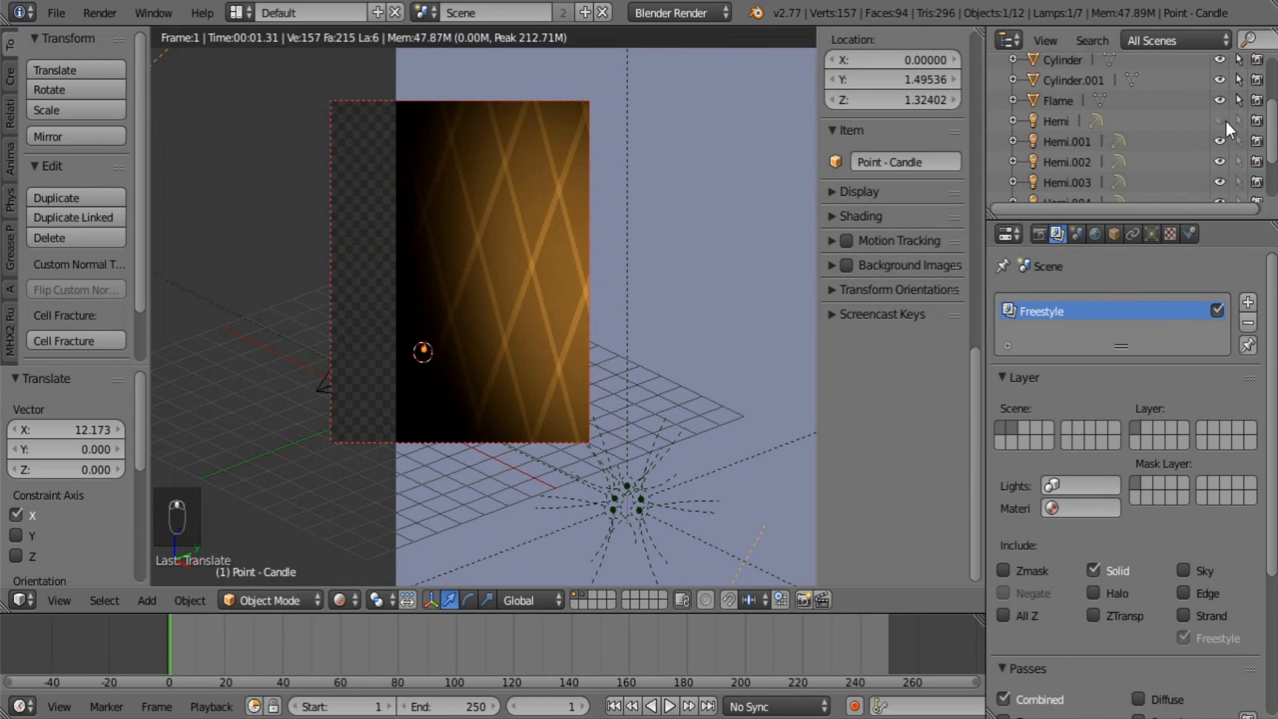
pyautogui.press('KP_0')
pyautogui.hotkey('shift', 'z')
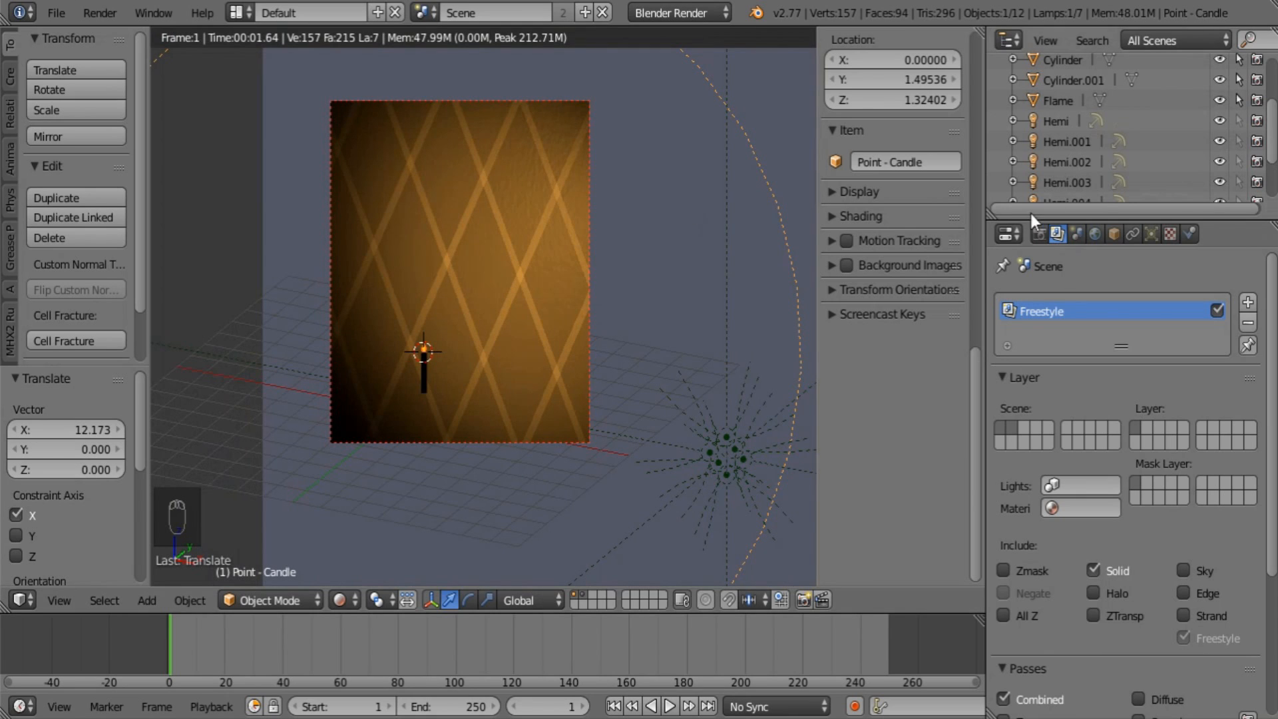
pyautogui.moveTo(366, 393); pyautogui.dragTo(457, 365, button='middle')
pyautogui.scroll(3, 458, 370)
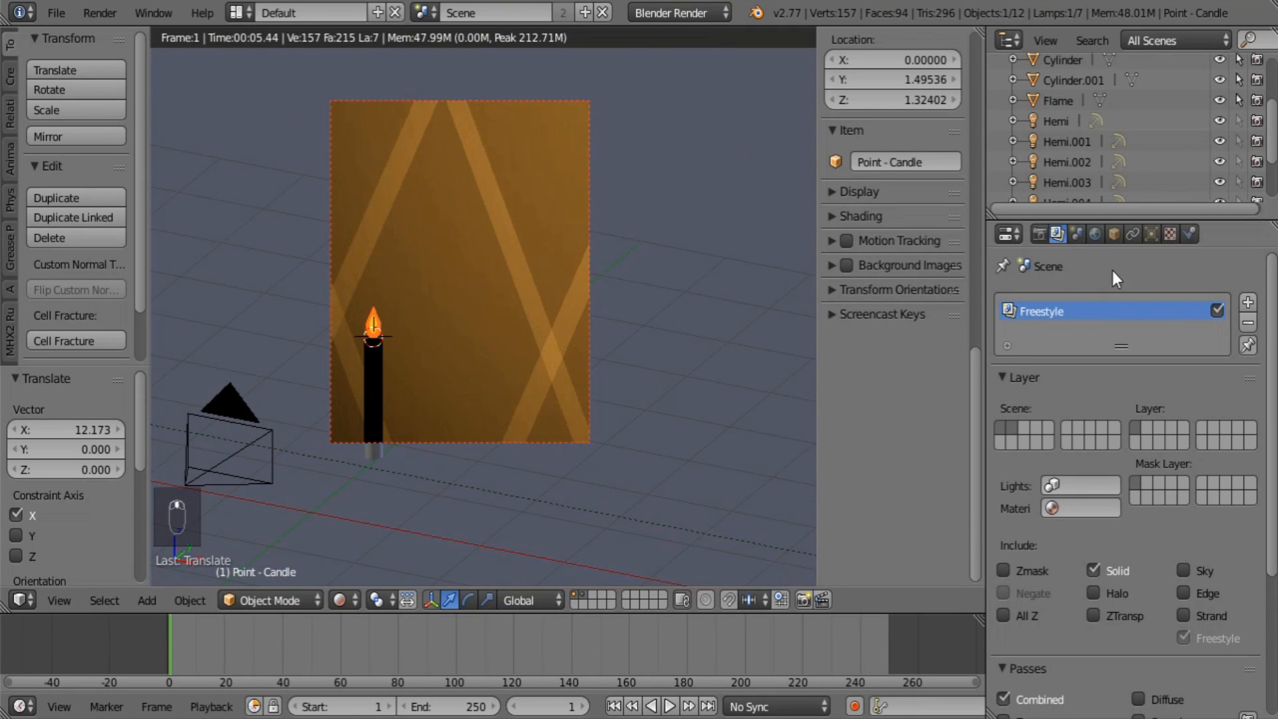
# Include the second layer in the Freestyle render layer and toggle its first mask layer.
pyautogui.keyDown('shift'); pyautogui.click(1146, 428); pyautogui.keyUp('shift')
pyautogui.click(1135, 483)
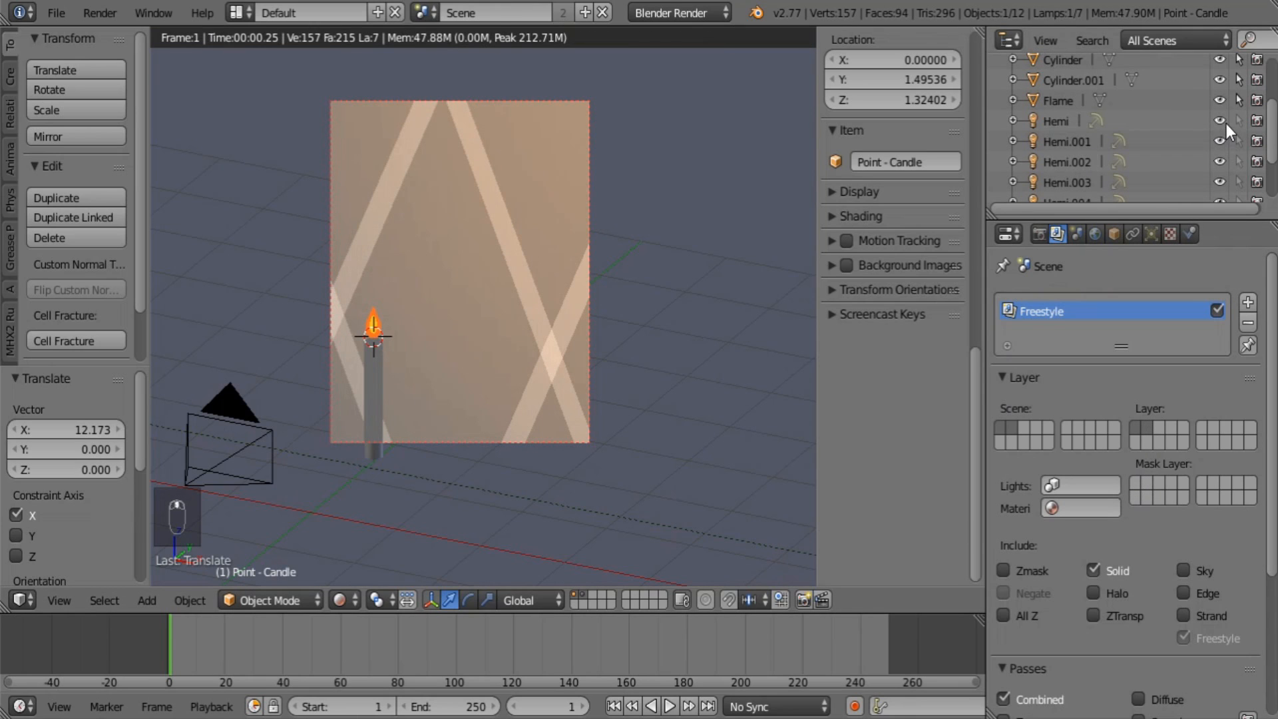
# Hide all the Hemi lamps in the viewport and exclude them from rendering.
pyautogui.moveTo(1220, 123); pyautogui.dragTo(1220, 184)
pyautogui.scroll(-3, 1219, 184)
pyautogui.moveTo(1220, 127); pyautogui.dragTo(1256, 84)
pyautogui.scroll(2, 1257, 108)
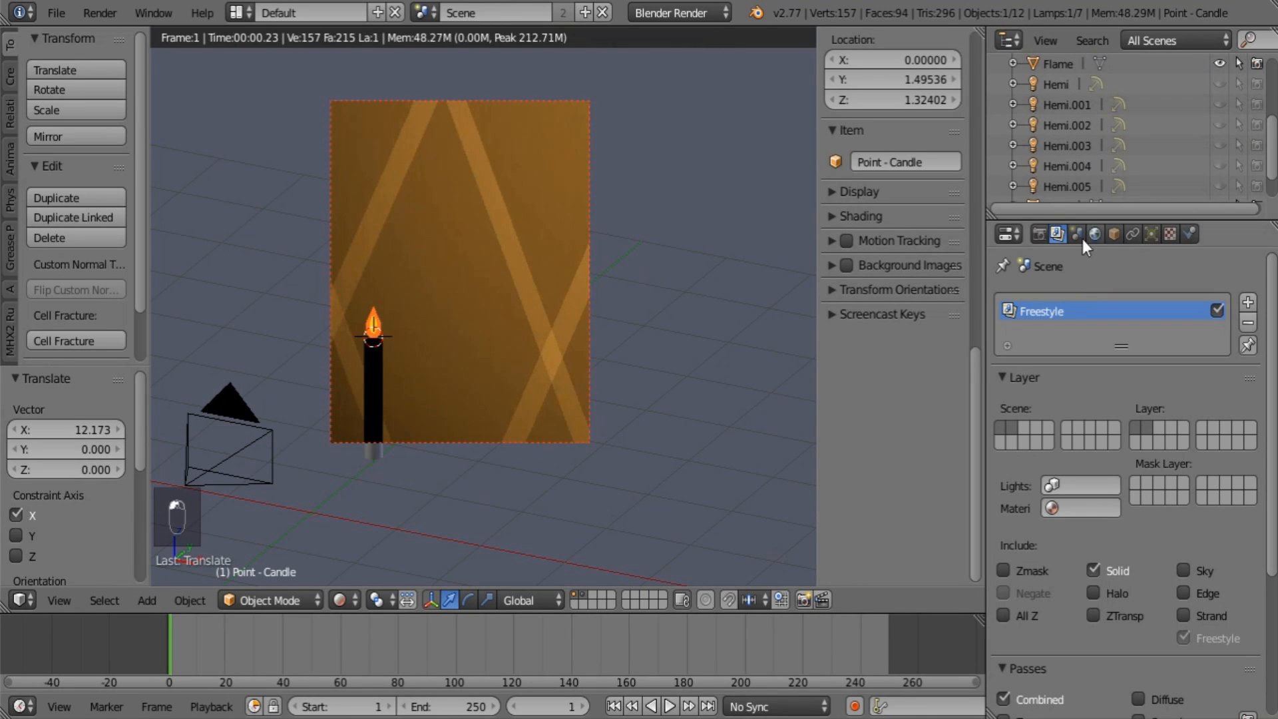
# Set the world's environment lighting energy to 0.1 and its gather samples to 5.
pyautogui.click(1095, 233)
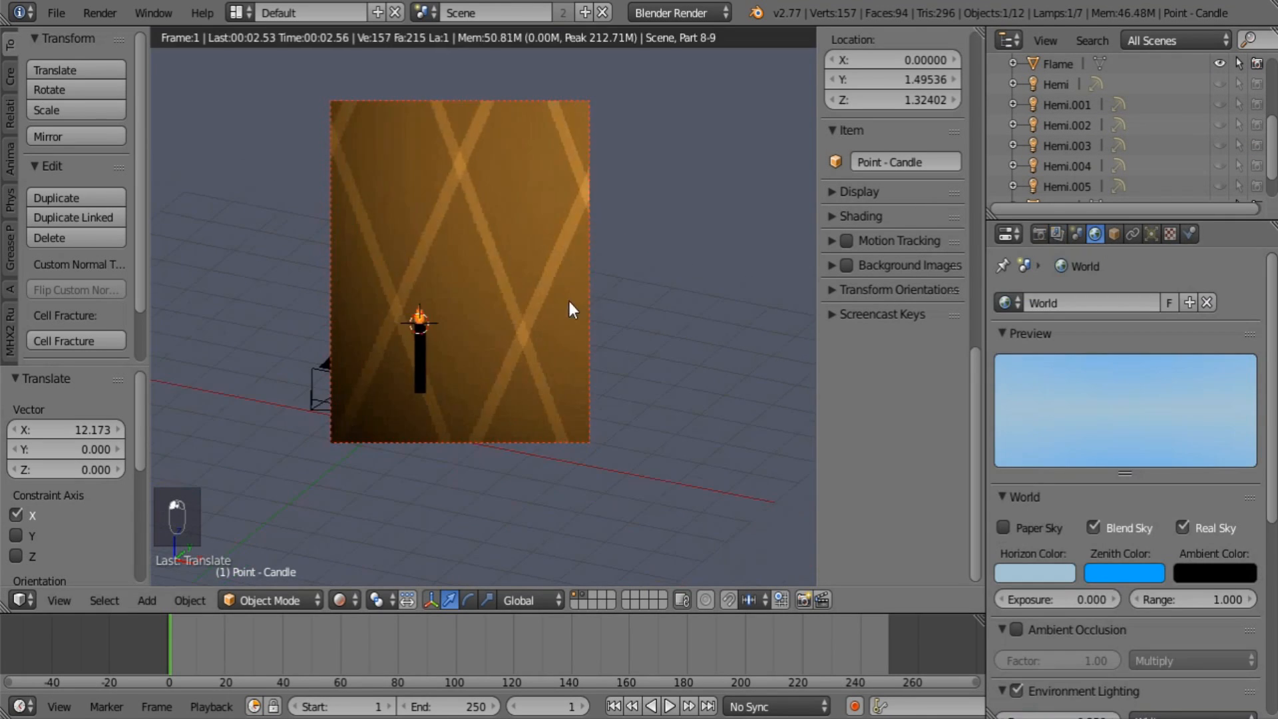
pyautogui.keyDown('shift'); pyautogui.moveTo(568, 300); pyautogui.dragTo(725, 209, button='middle'); pyautogui.keyUp('shift')
pyautogui.scroll(-8, 1128, 432)
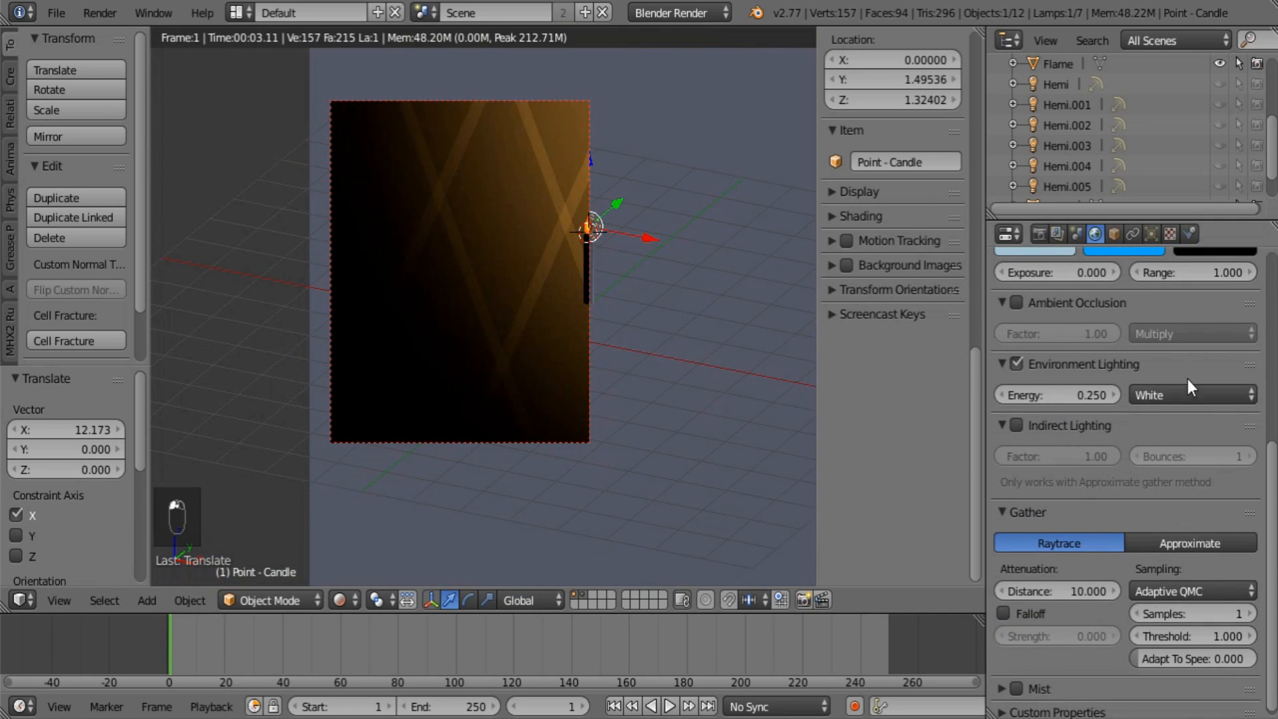
pyautogui.click(1083, 398)
pyautogui.write('0.1')
pyautogui.press('Return')
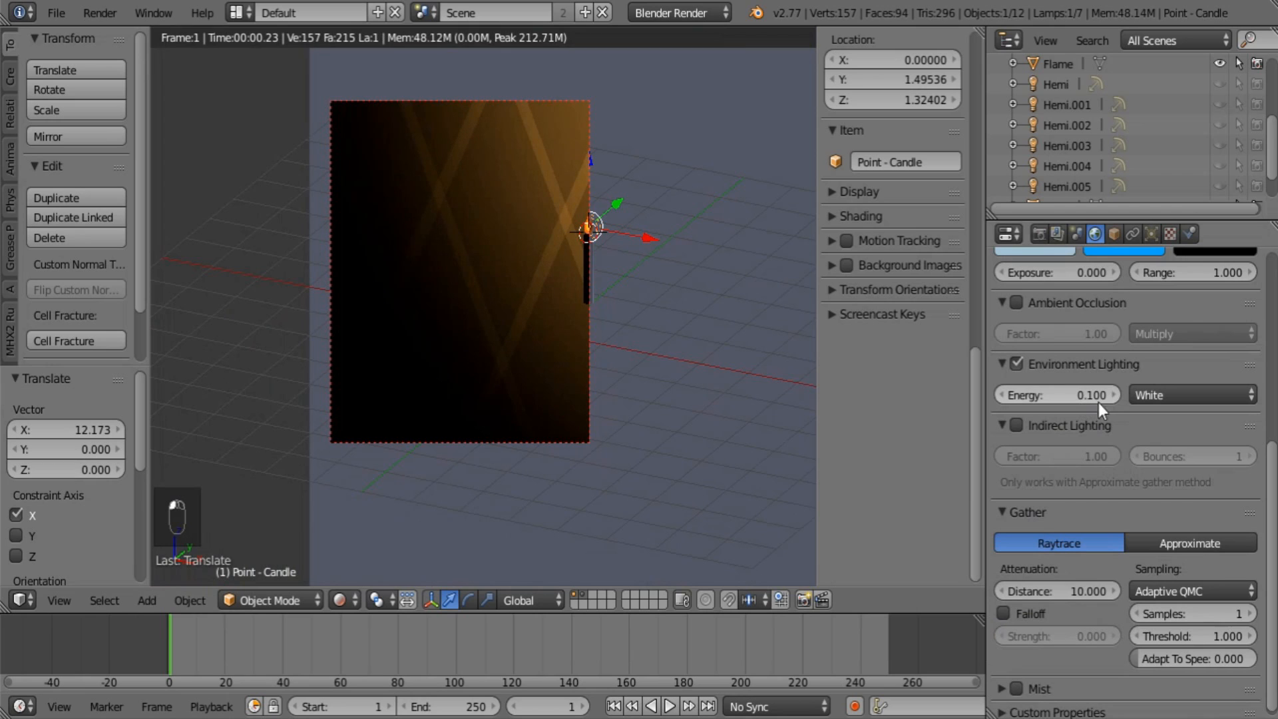
pyautogui.click(1195, 614)
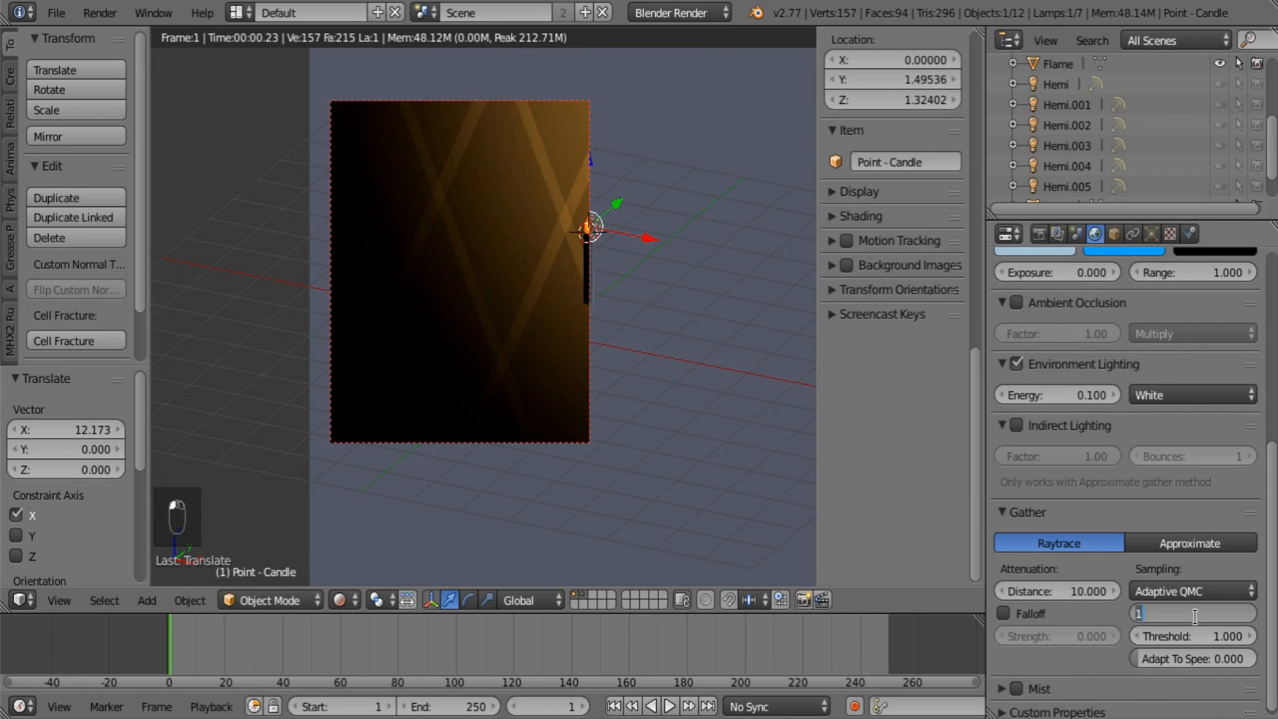
pyautogui.write('5')
pyautogui.press('Return')
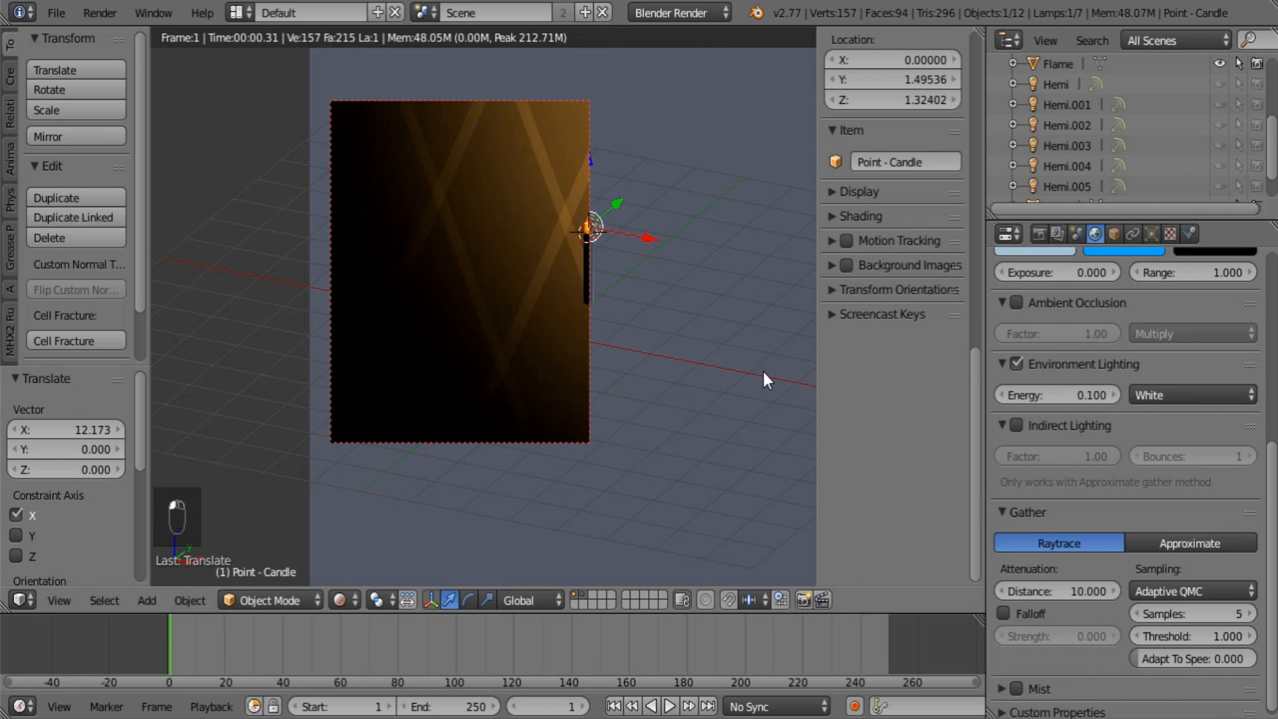
# Give the candle cylinder a new material named "Candle stick".
pyautogui.moveTo(764, 380); pyautogui.dragTo(548, 360, button='middle')
pyautogui.scroll(4, 546, 350)
pyautogui.rightClick(556, 333)
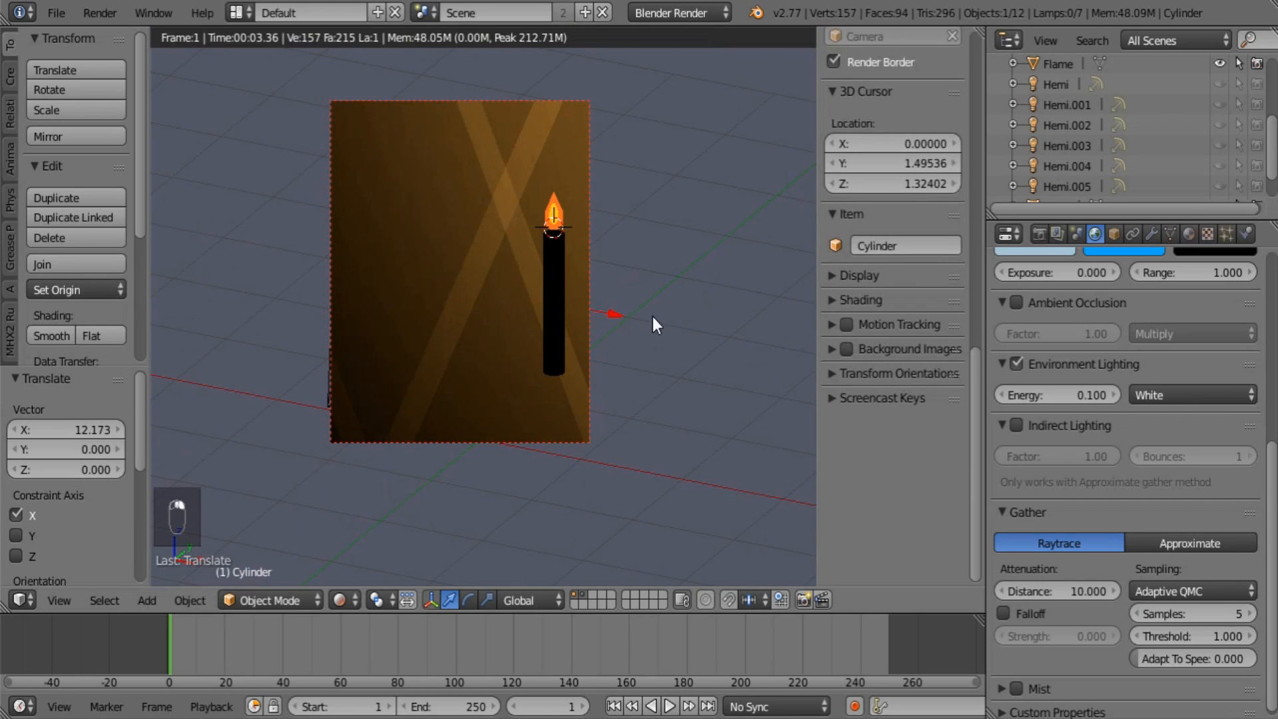
pyautogui.moveTo(652, 325); pyautogui.dragTo(466, 353, button='middle')
pyautogui.scroll(8, 1196, 299)
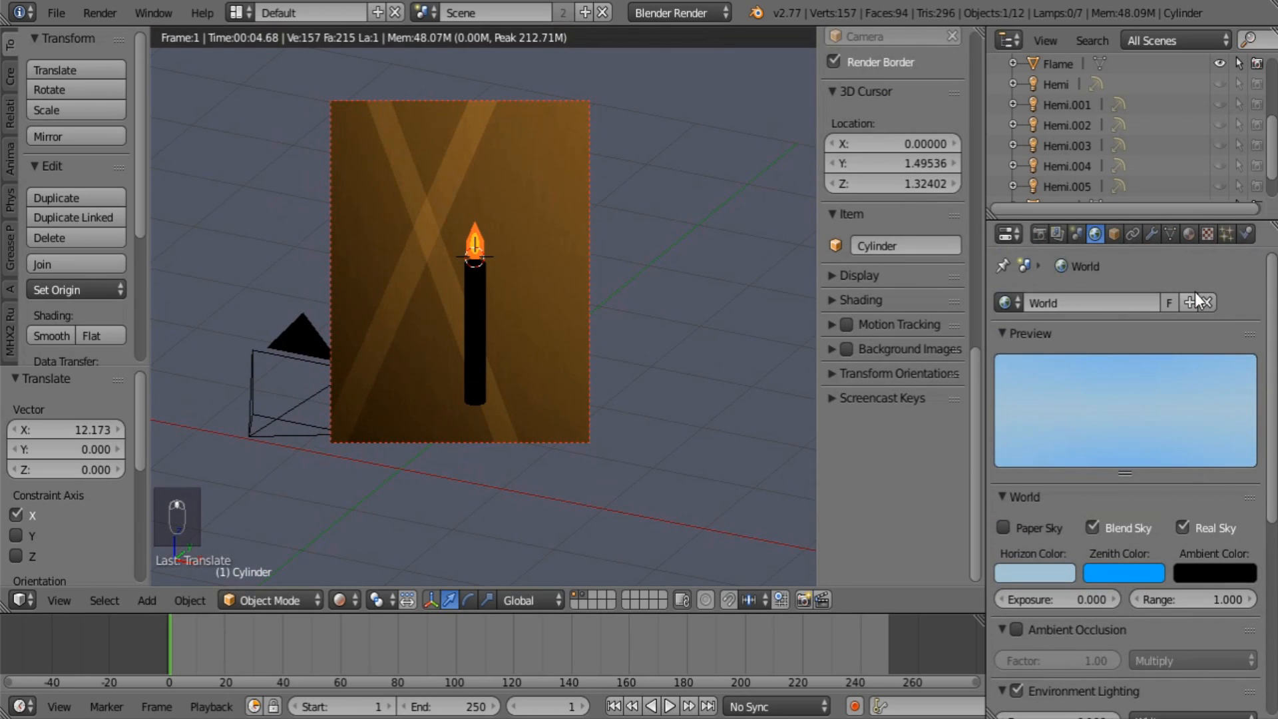
pyautogui.click(1179, 231)
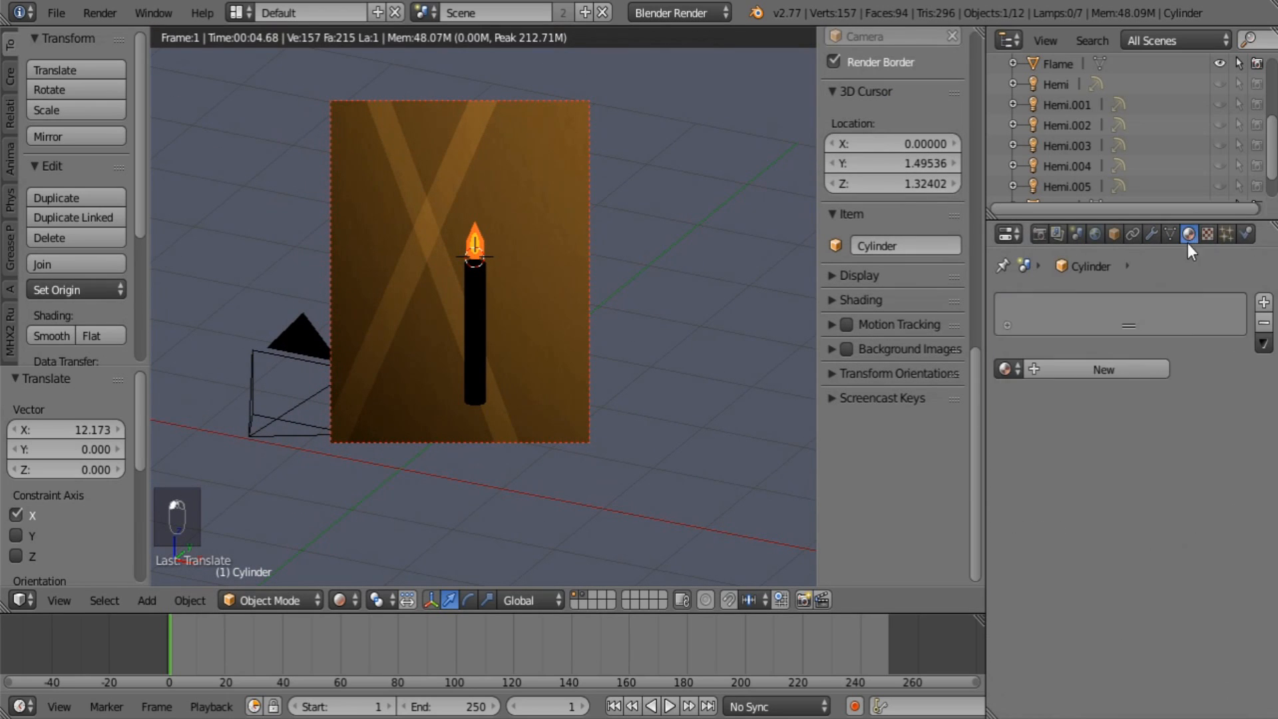
pyautogui.click(1080, 373)
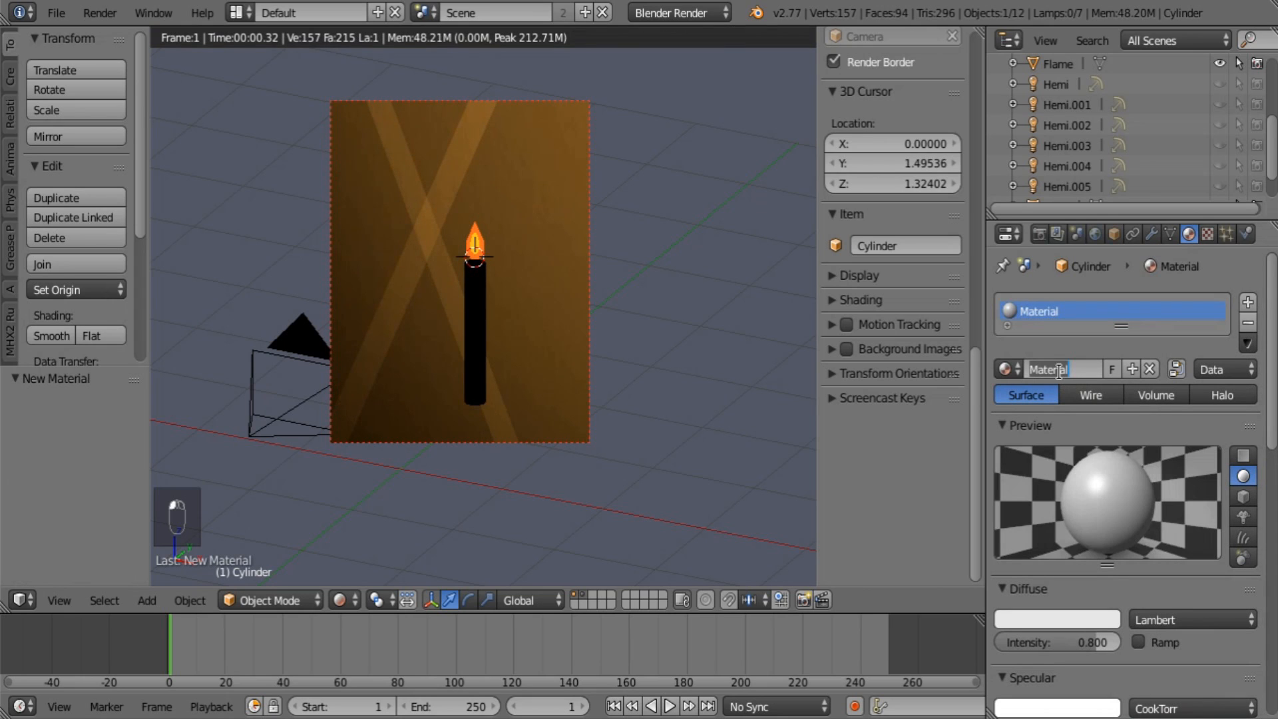
pyautogui.click(1061, 372)
pyautogui.write('C')
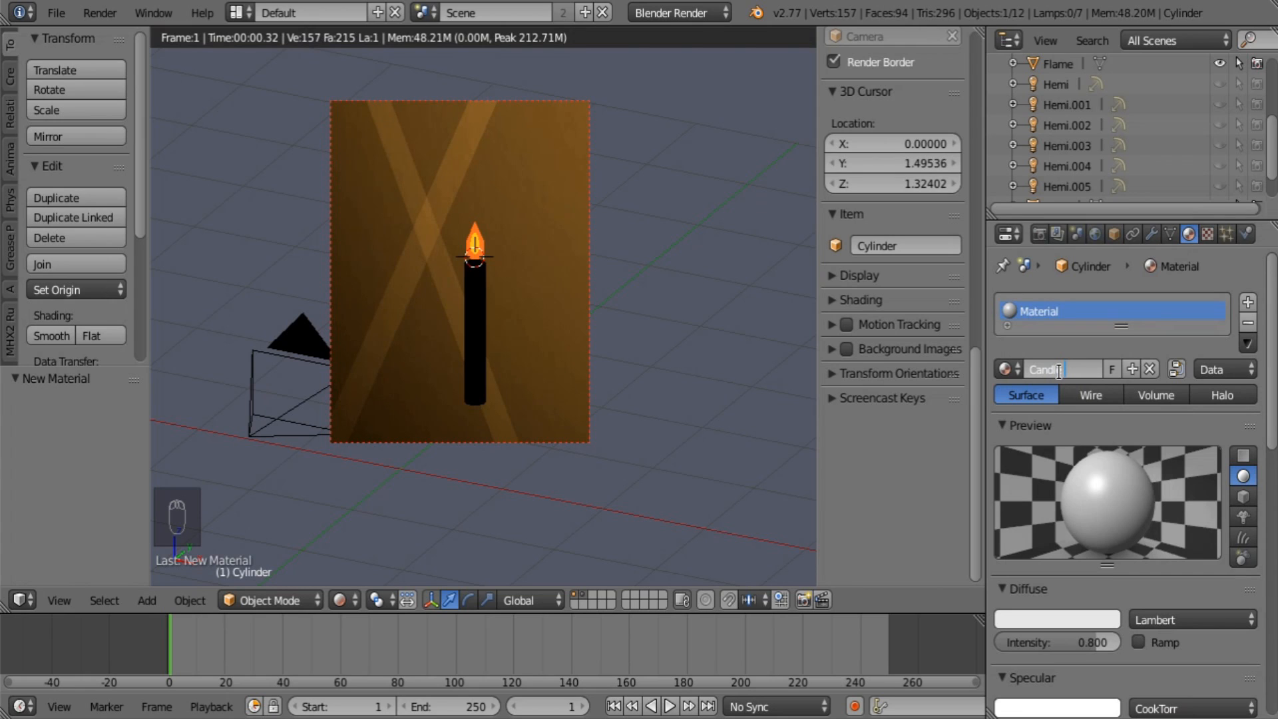
pyautogui.write('andle stick')
pyautogui.press('Return')
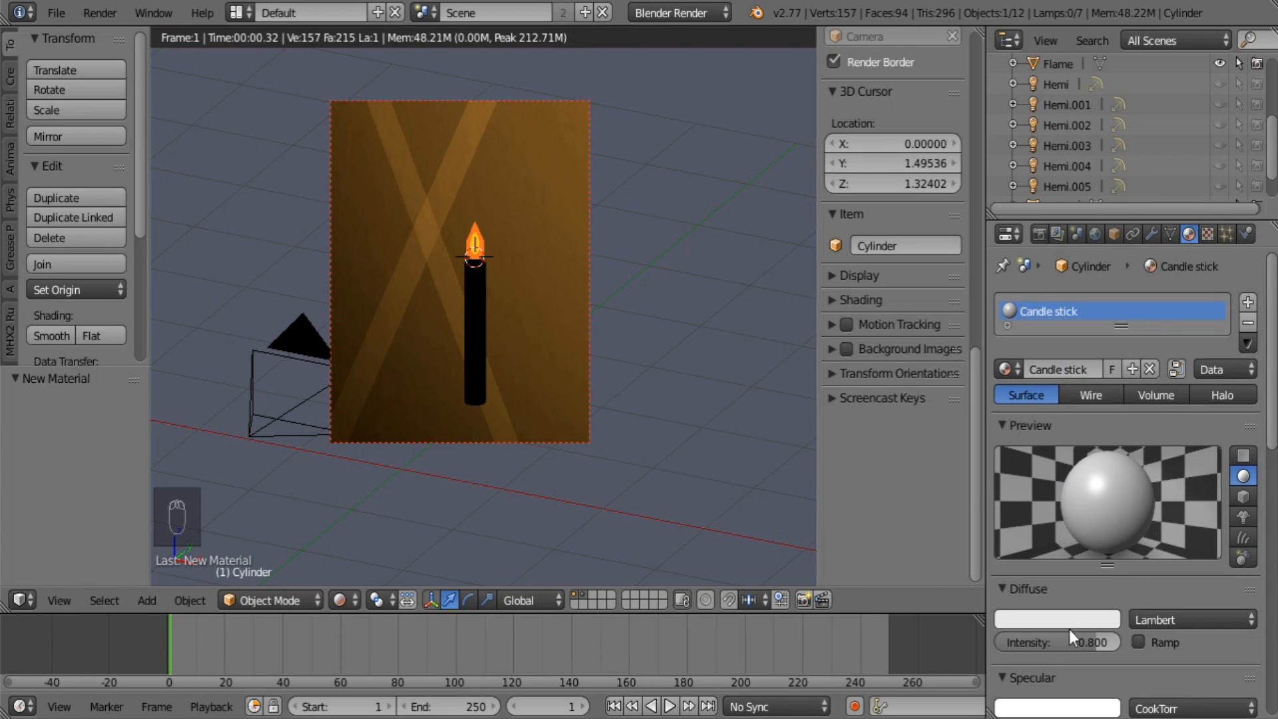
# Set the Candle stick material's diffuse intensity to 1 and its translucency to 1.
pyautogui.moveTo(1069, 629); pyautogui.dragTo(1131, 639)
pyautogui.scroll(-5, 1098, 599)
pyautogui.moveTo(1029, 659); pyautogui.dragTo(1098, 659)
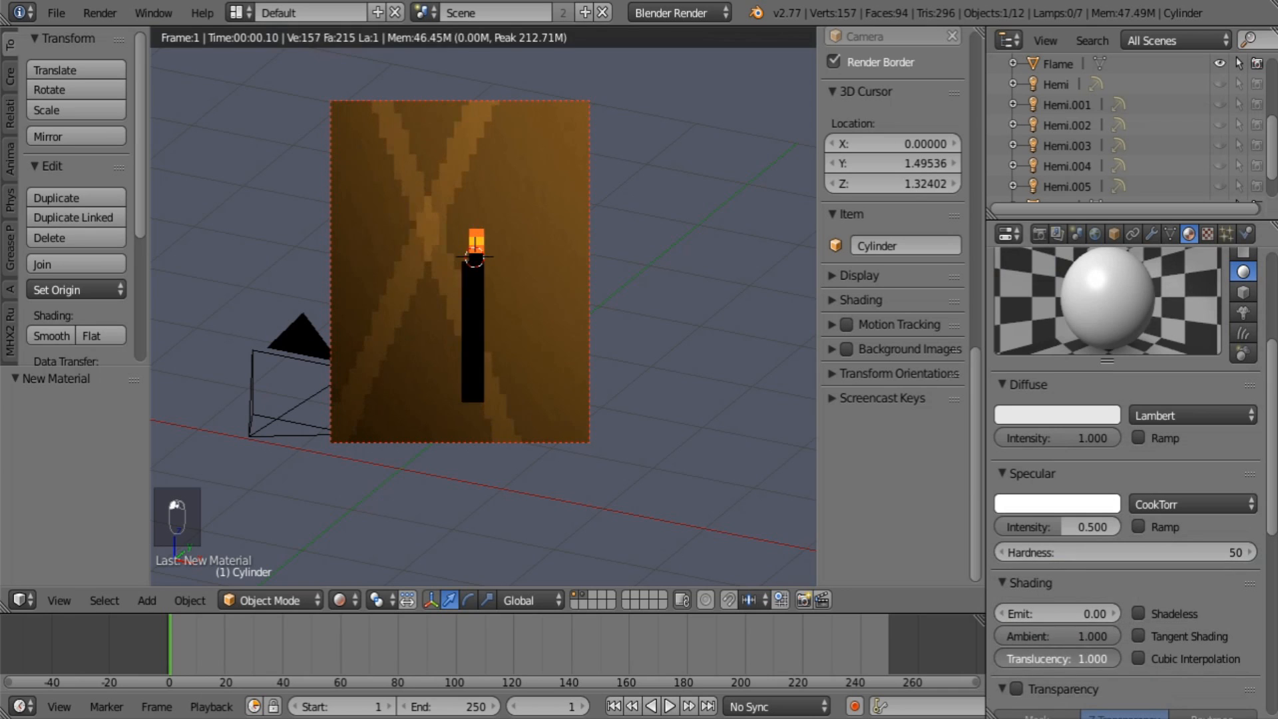
pyautogui.scroll(1, 542, 317)
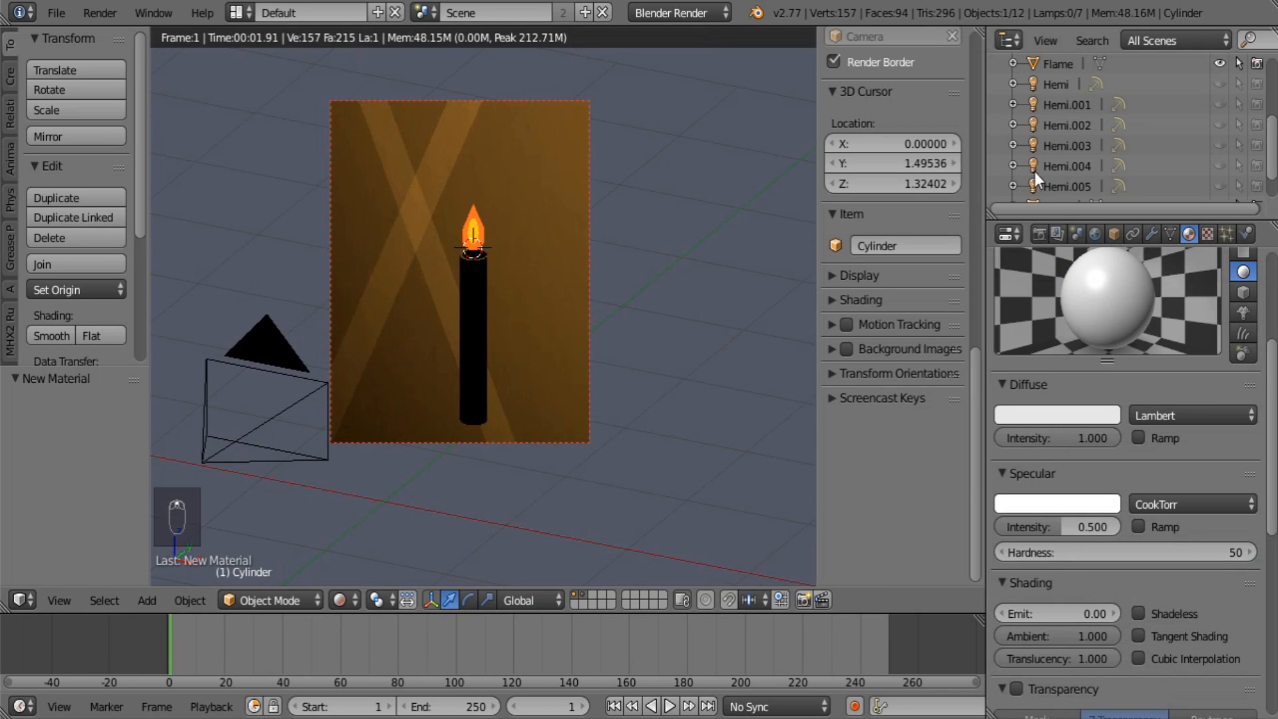
pyautogui.scroll(-10, 1138, 397)
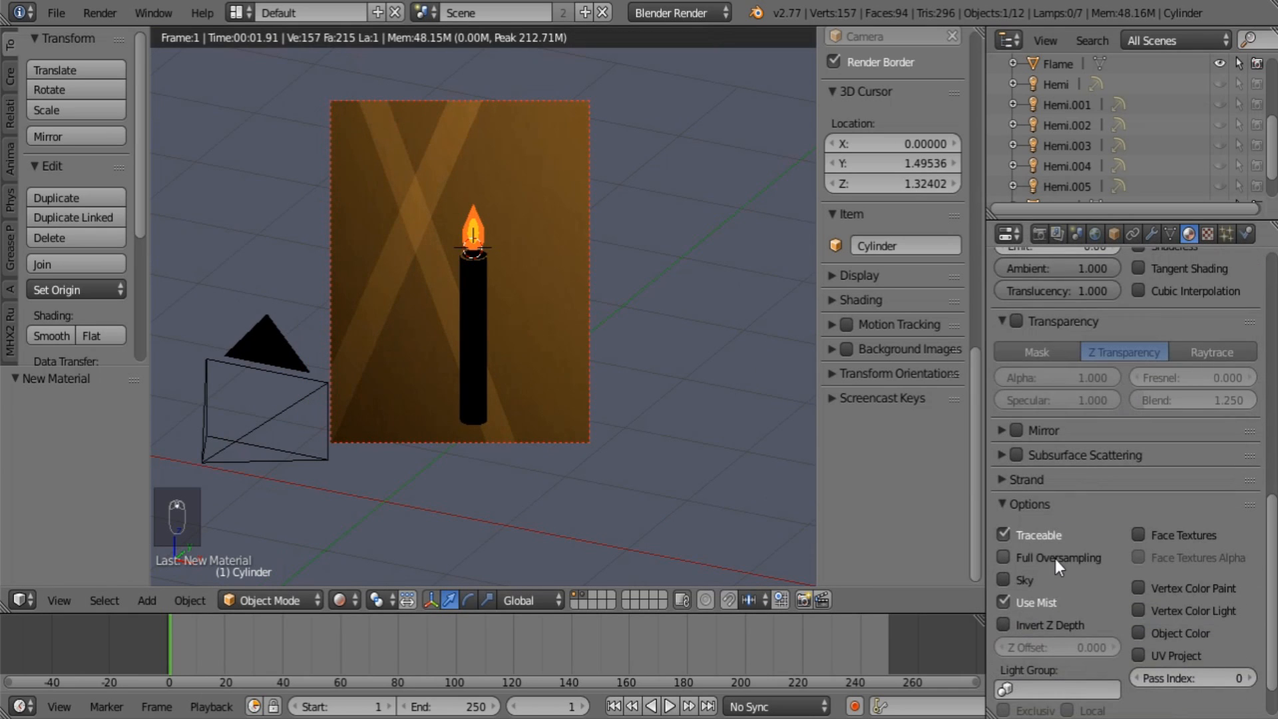
pyautogui.click(1056, 558)
pyautogui.scroll(-2, 1146, 514)
pyautogui.click(1035, 439)
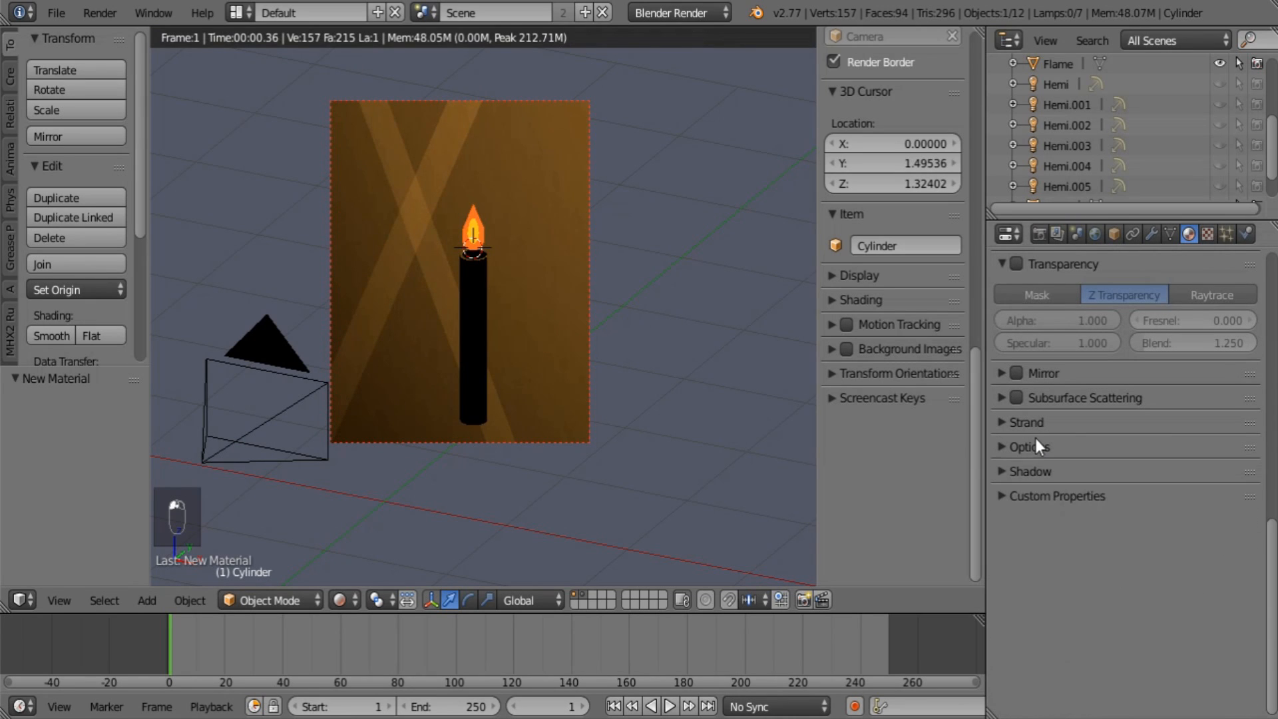
pyautogui.click(1037, 472)
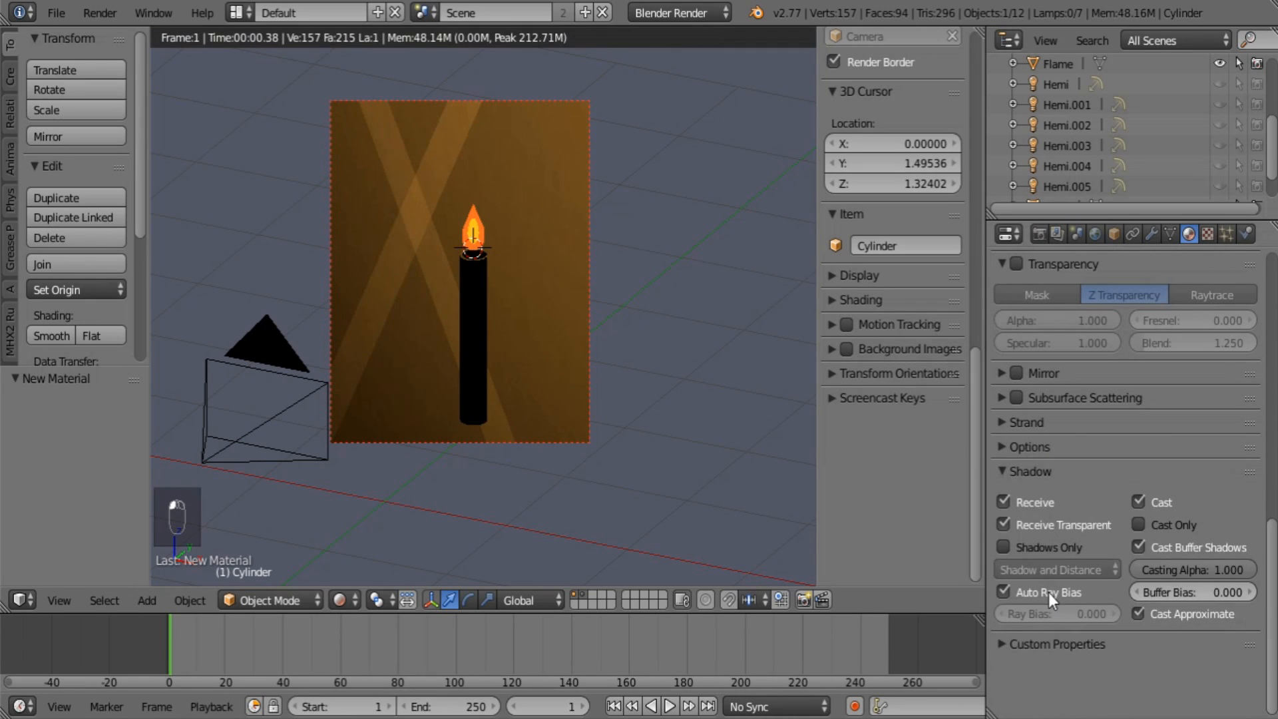
pyautogui.click(1030, 474)
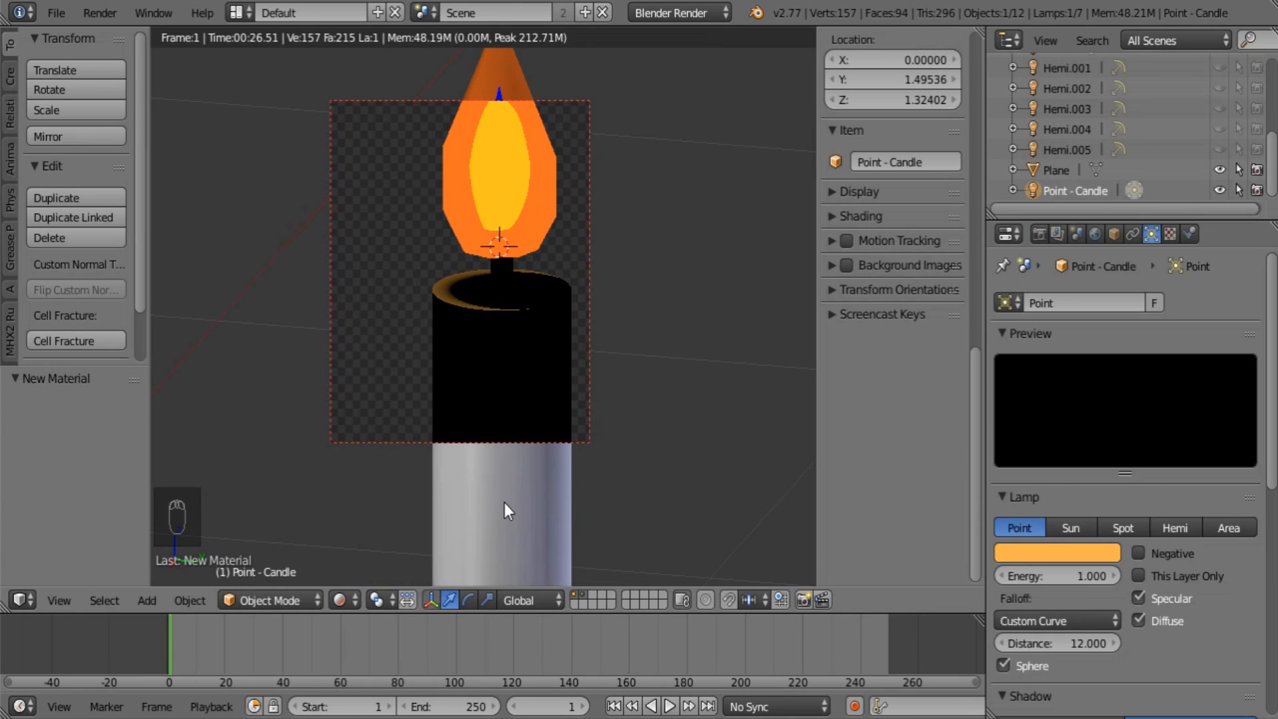
# Unwrap the candle cylinder from the front view using Project From View.
pyautogui.rightClick(505, 501)
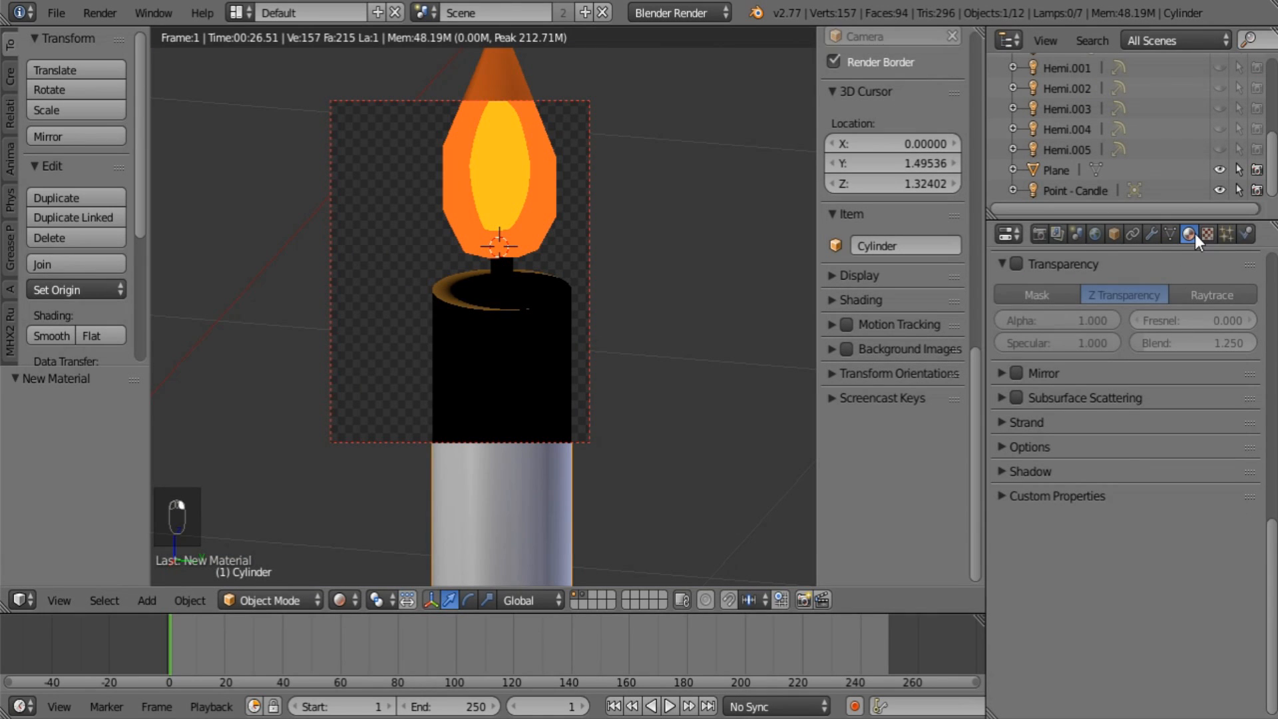
pyautogui.press('KP_1')
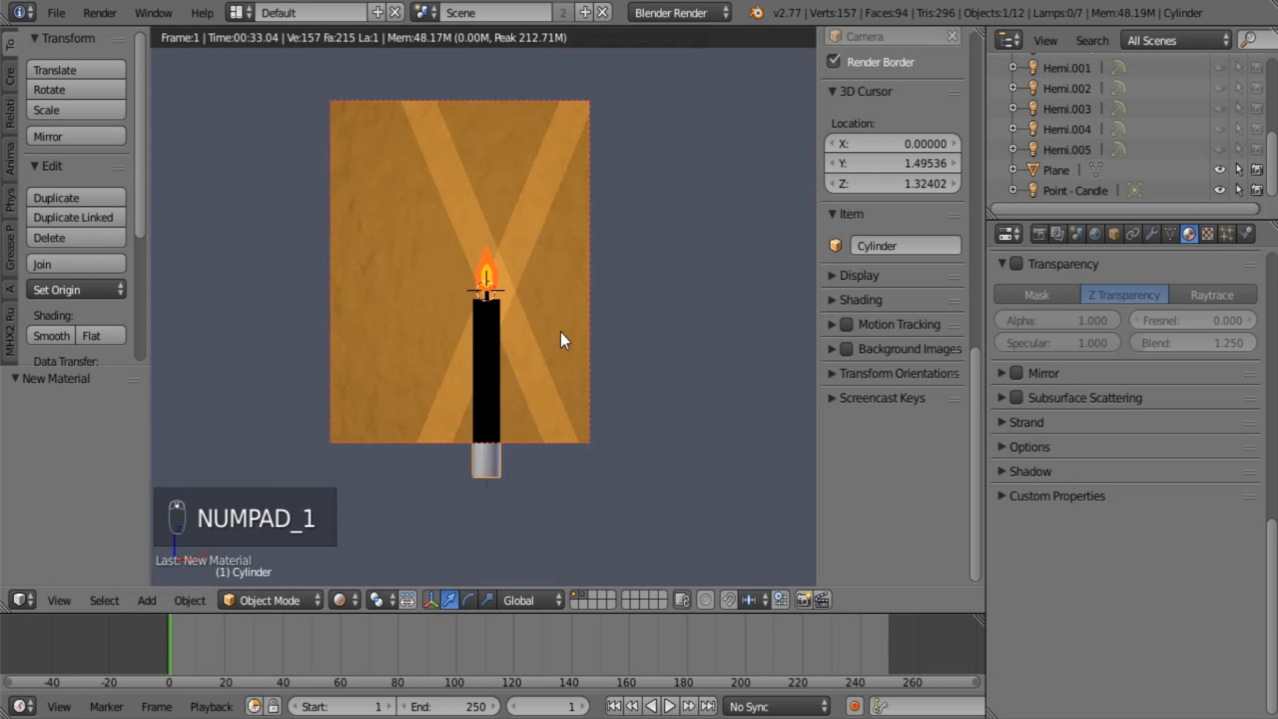
pyautogui.press('Tab')
pyautogui.press('u')
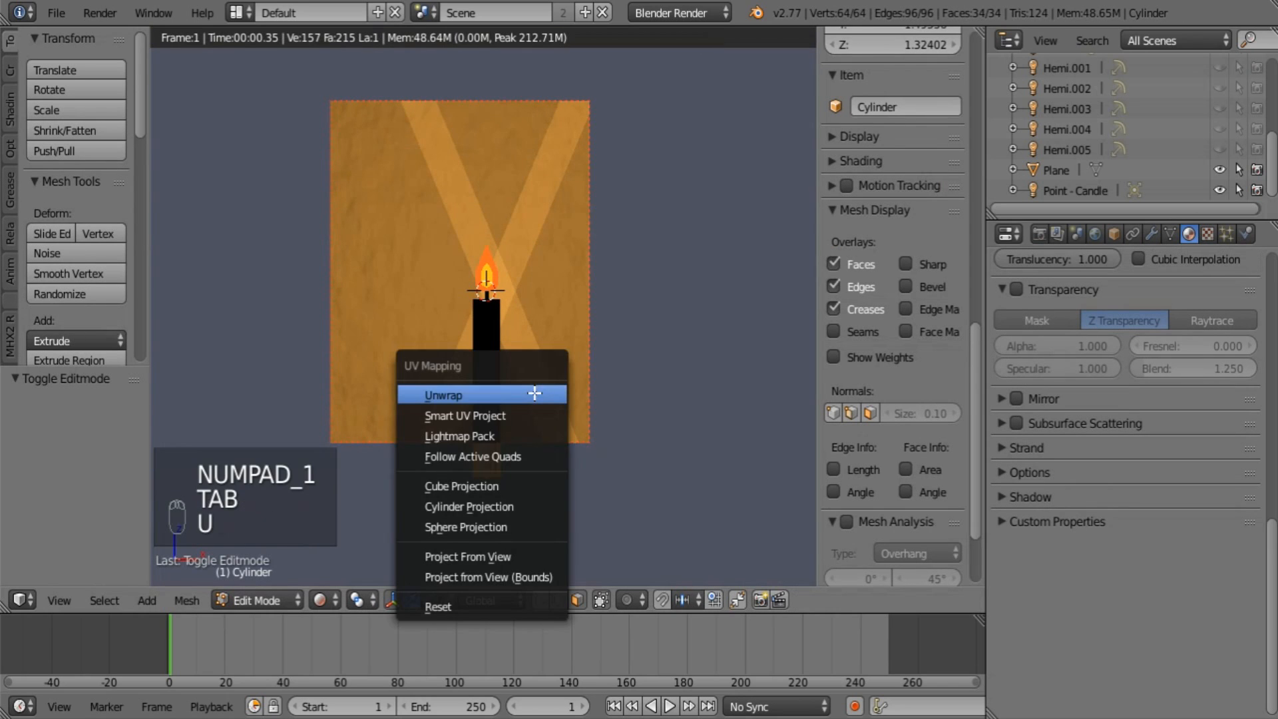
pyautogui.click(526, 554)
pyautogui.press('Tab')
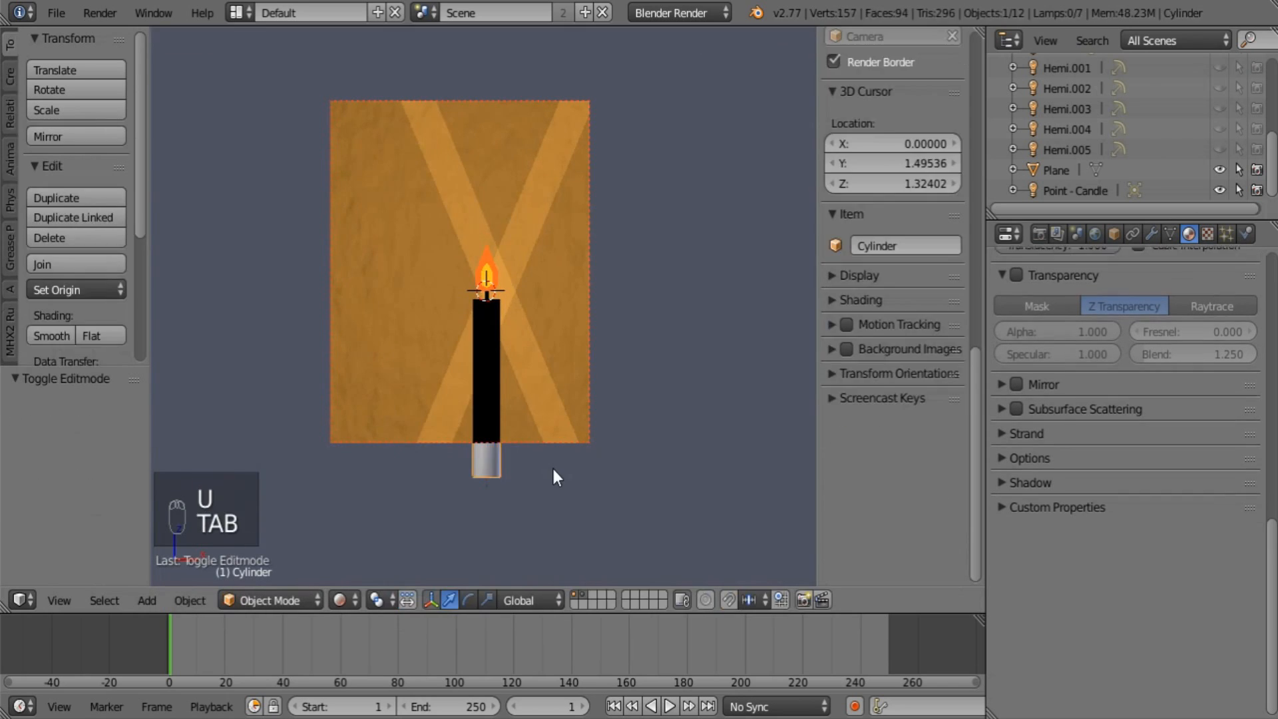
# Add a Blend texture named "Candle blend" to the Candle stick material.
pyautogui.click(1207, 232)
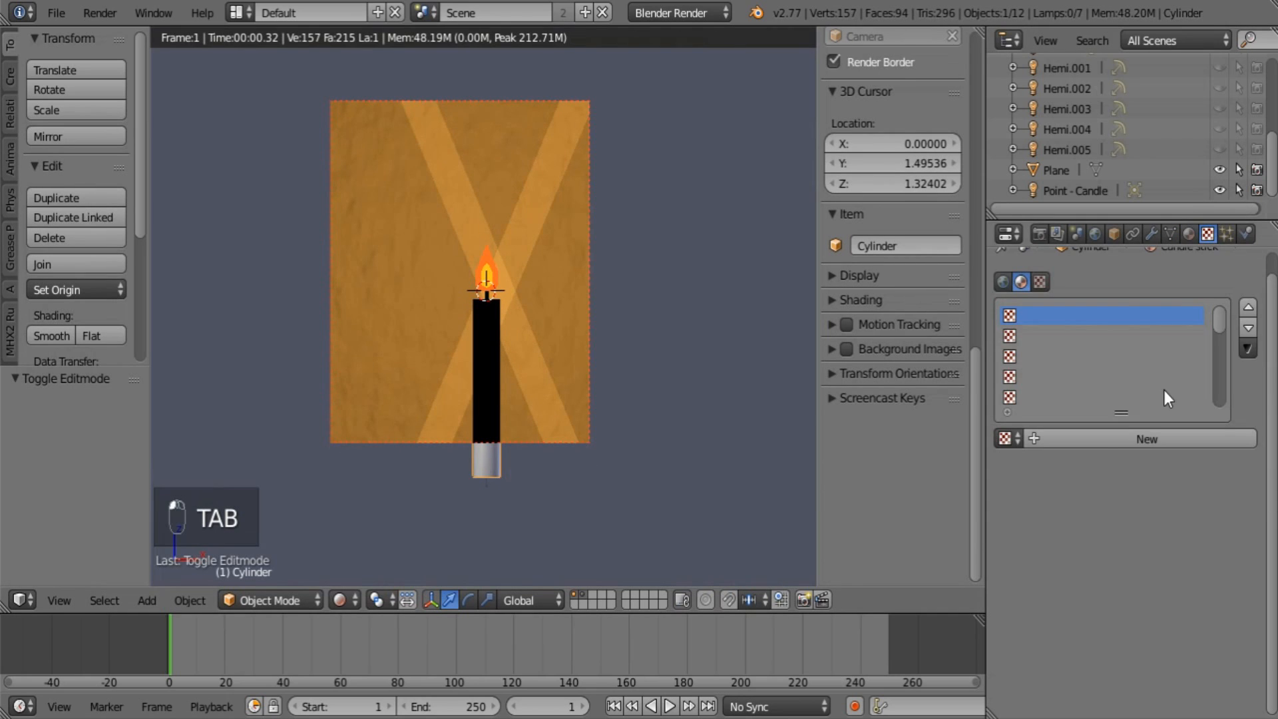
pyautogui.click(1092, 439)
pyautogui.click(1105, 464)
pyautogui.click(1112, 436)
pyautogui.click(1082, 439)
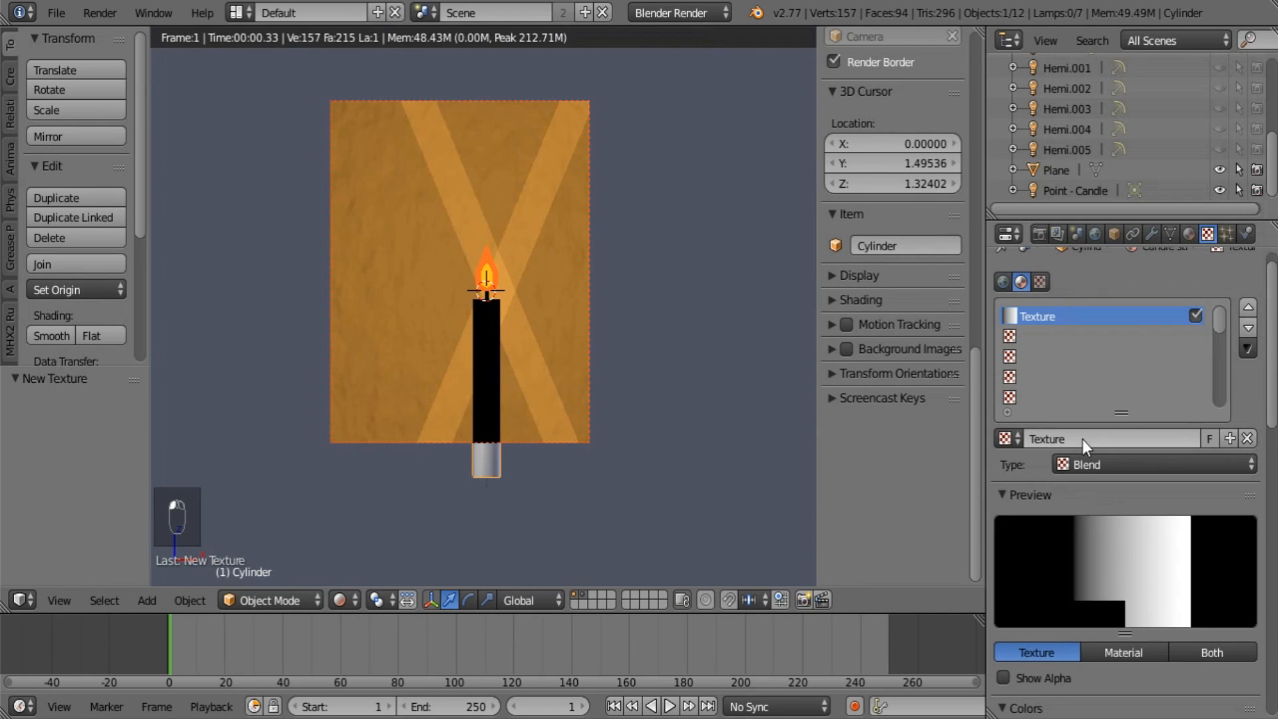
pyautogui.write('Can')
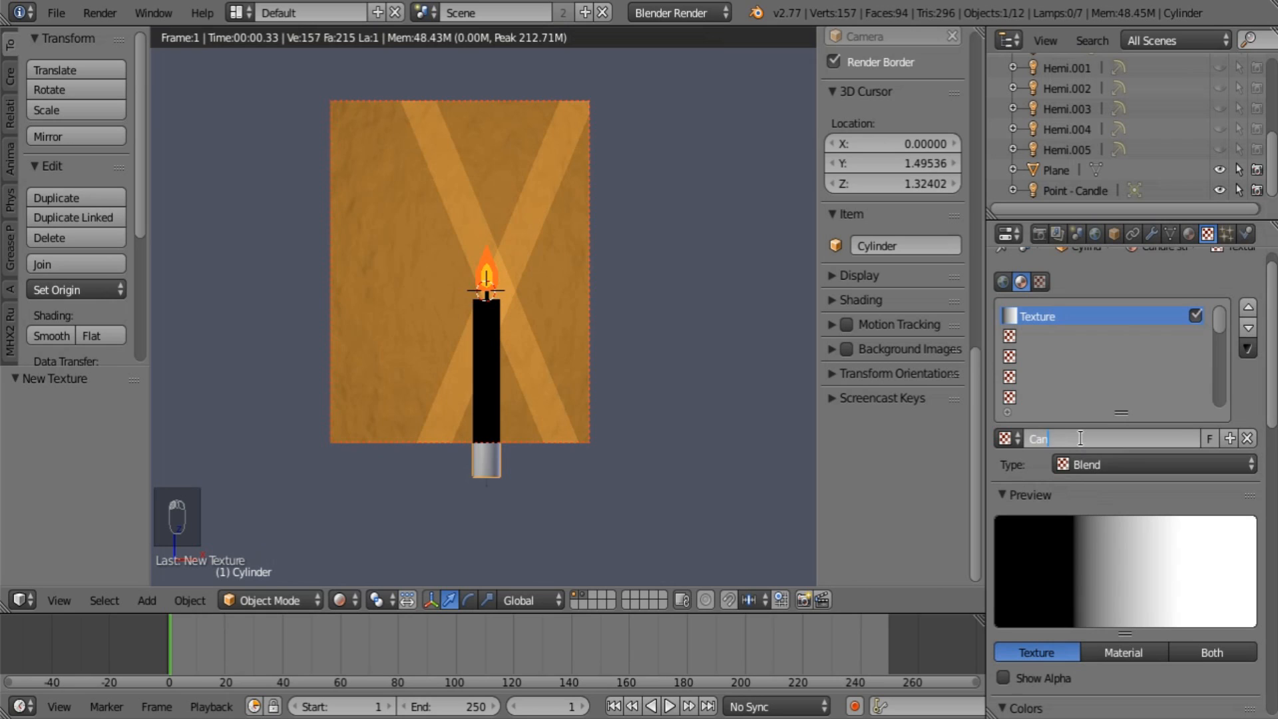
pyautogui.write('dle blend')
pyautogui.press('Return')
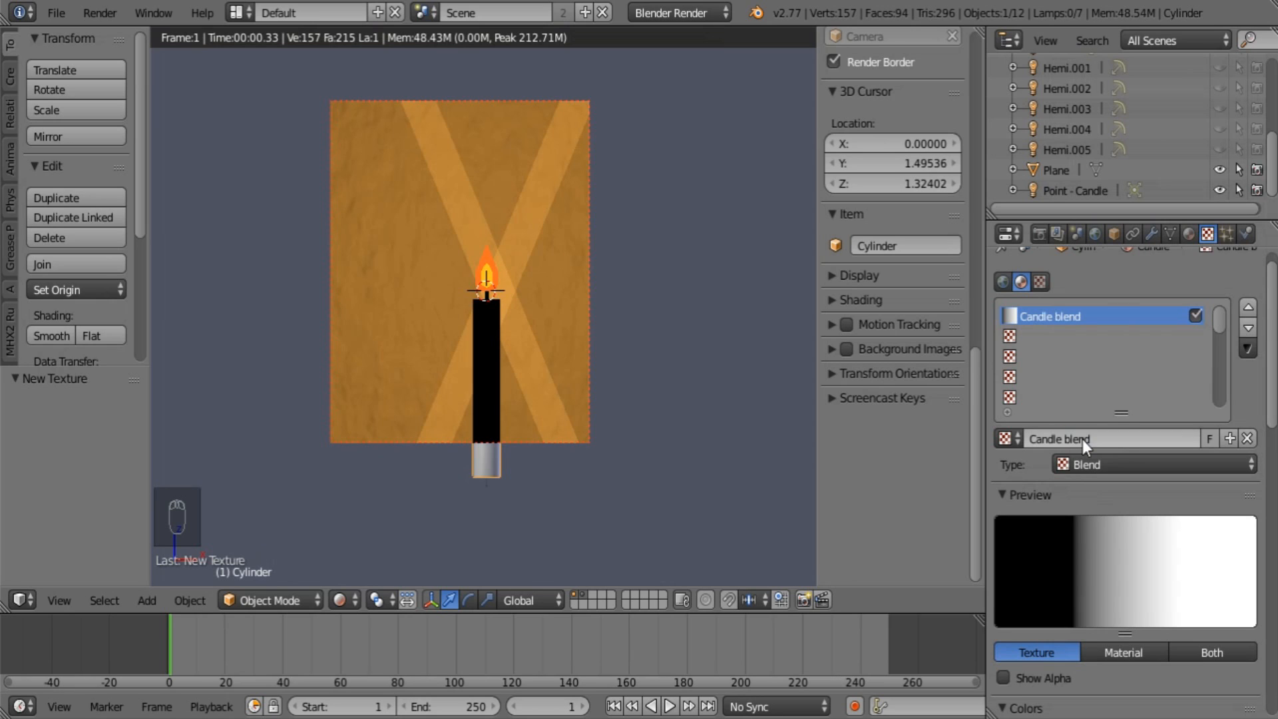
# Enable the Candle blend texture's color ramp and make its black stop fully opaque.
pyautogui.scroll(-5, 1084, 438)
pyautogui.click(1031, 576)
pyautogui.scroll(-3, 1091, 582)
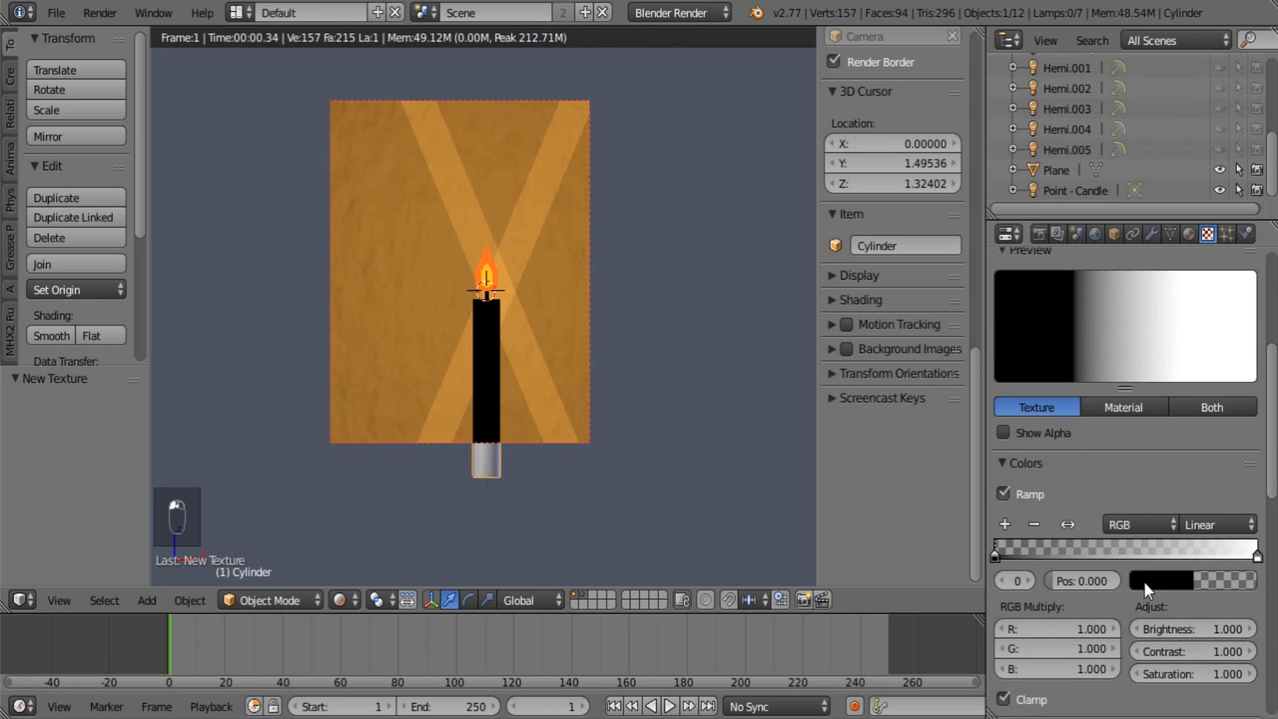
pyautogui.click(1144, 581)
pyautogui.moveTo(1152, 550); pyautogui.dragTo(1238, 550)
# Keep the Candle blend texture on UV coordinates and let it influence the material's emit value at 1.
pyautogui.scroll(-10, 1120, 654)
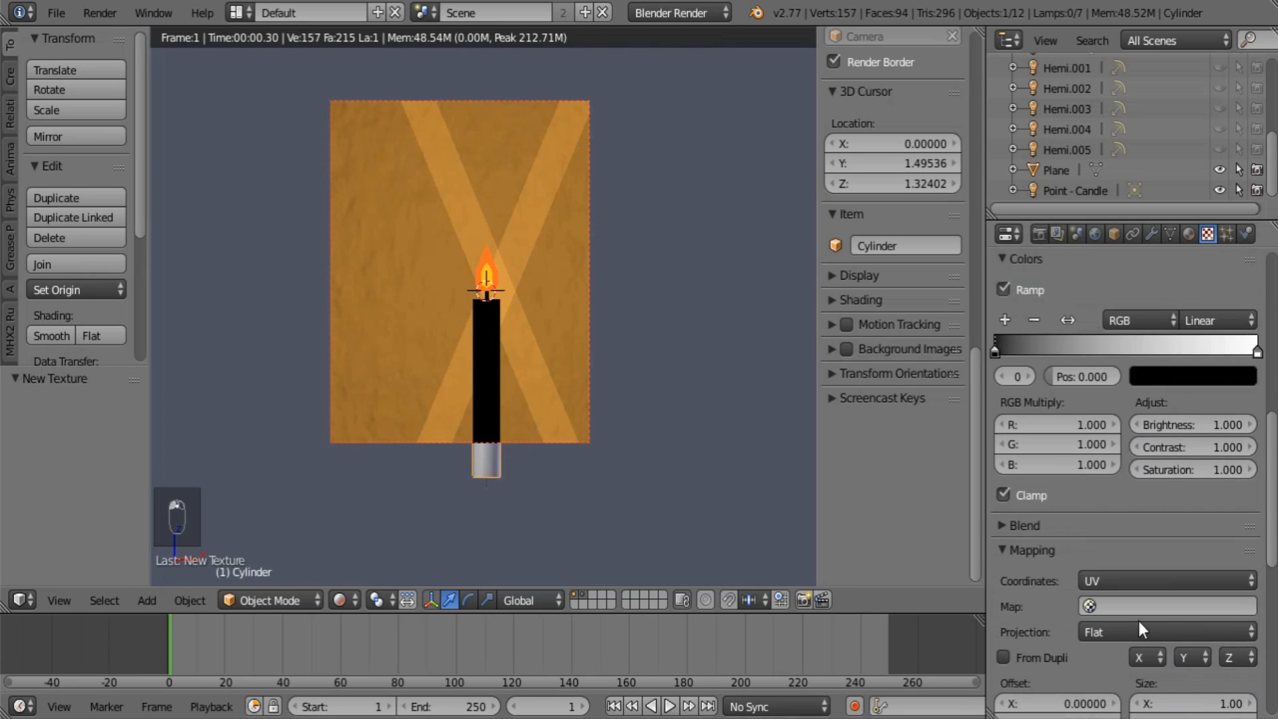
pyautogui.click(1138, 604)
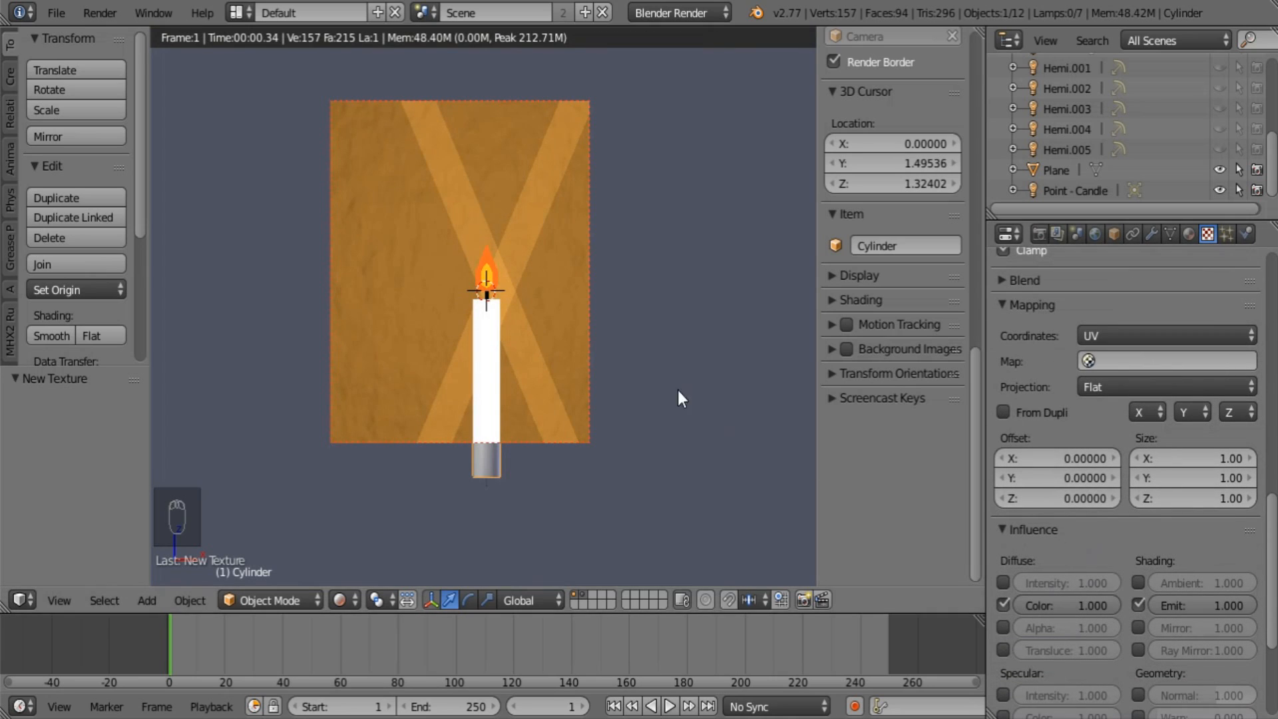
pyautogui.press('g')
pyautogui.click(665, 321)
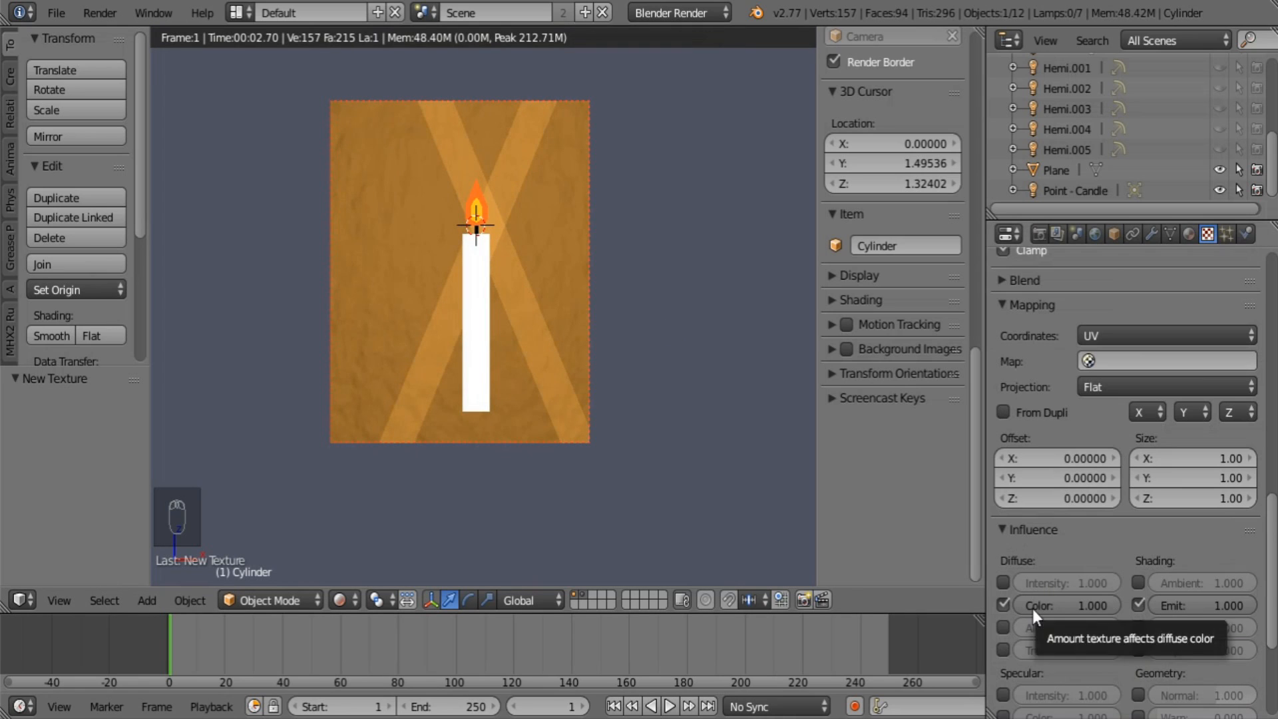
# Make the candle's blend vertical and move the ramp's black stop to position 0.234.
pyautogui.scroll(10, 1032, 608)
pyautogui.moveTo(997, 471); pyautogui.dragTo(1106, 471)
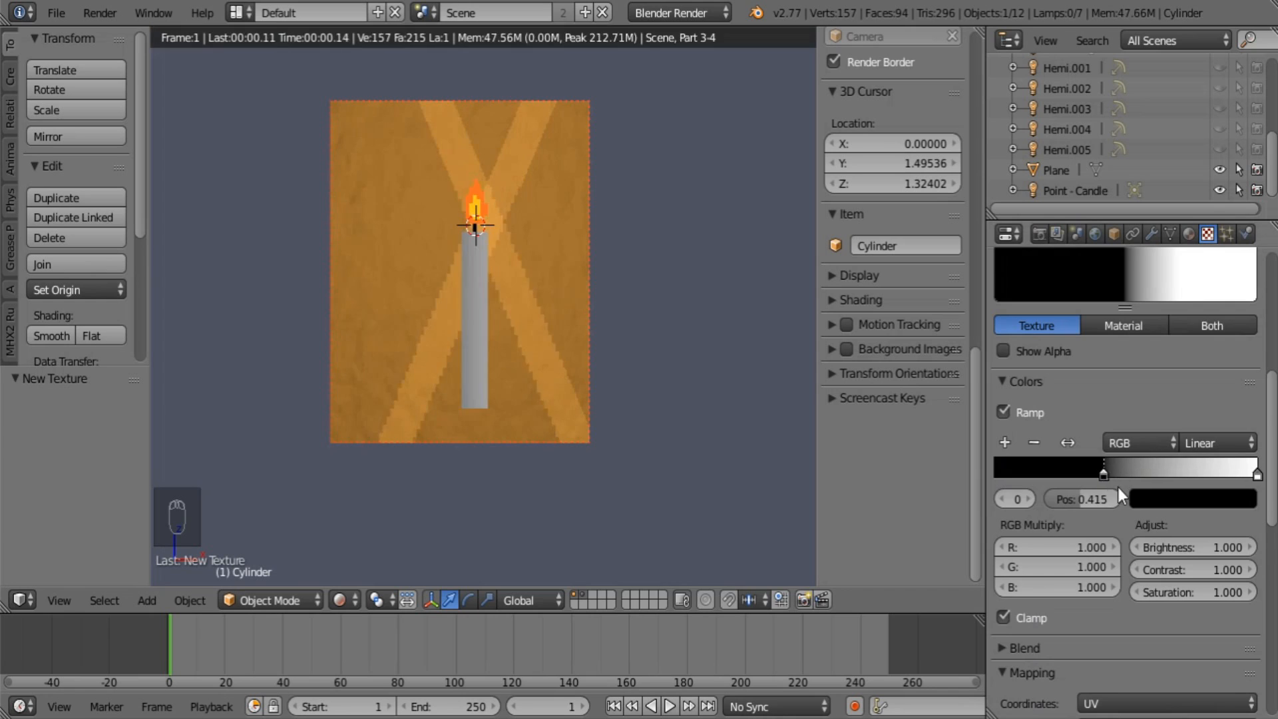
pyautogui.scroll(-6, 1144, 553)
pyautogui.click(1028, 484)
pyautogui.click(1179, 541)
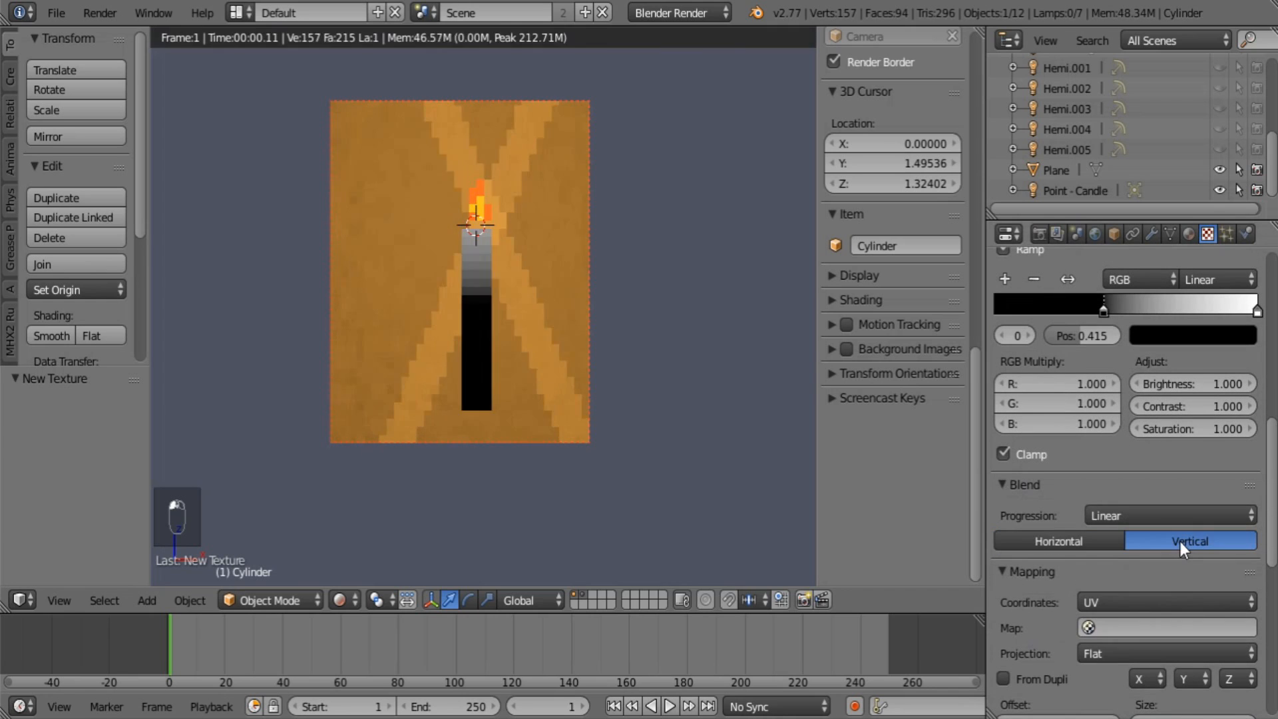
pyautogui.scroll(6, 1085, 408)
pyautogui.moveTo(1104, 469); pyautogui.dragTo(1056, 475)
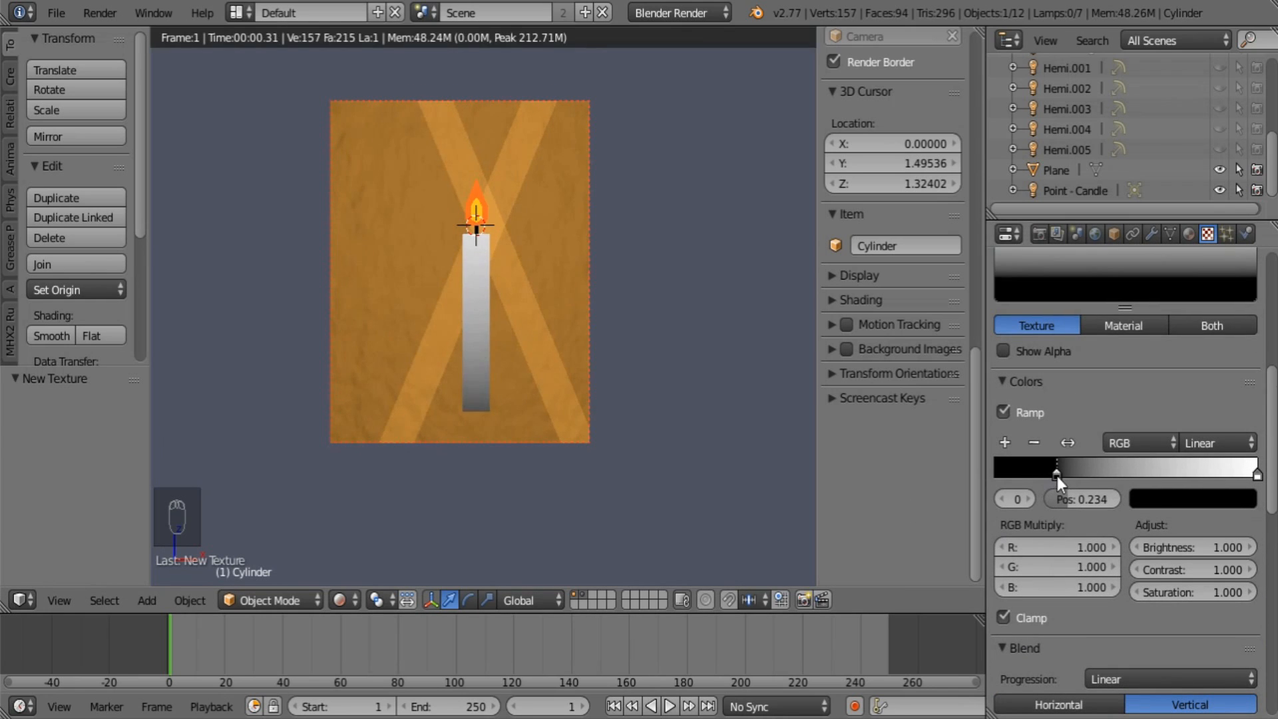
# Color the ramp's end stop a warm pale yellow and its first stop a reddish brown with H 0.025, S 0.338, V 0.553.
pyautogui.click(1192, 499)
pyautogui.click(1241, 286)
pyautogui.click(1256, 473)
pyautogui.click(1232, 495)
pyautogui.click(1138, 302)
pyautogui.click(1057, 473)
pyautogui.click(1192, 500)
pyautogui.click(1241, 290)
pyautogui.moveTo(1146, 300); pyautogui.dragTo(1153, 305)
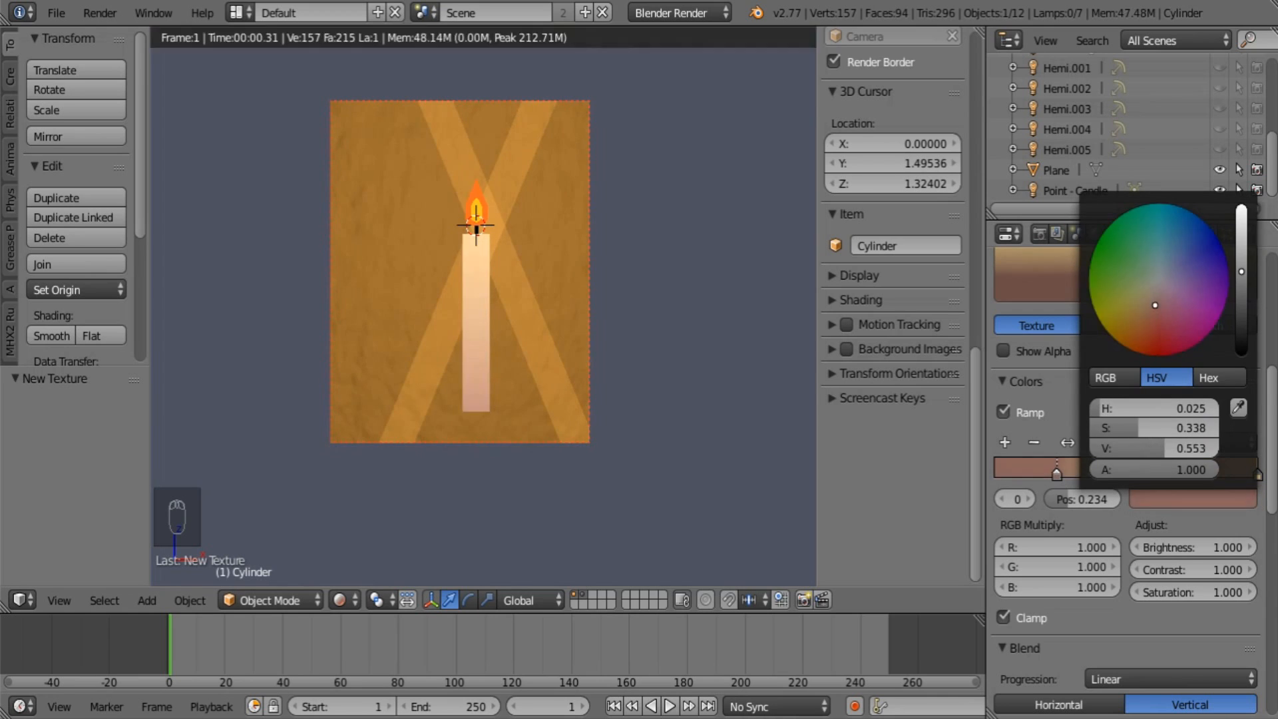
# Set the candle ramp's interpolation to Ease and unwrap the candle cylinder again.
pyautogui.click(1214, 442)
pyautogui.click(1159, 419)
pyautogui.press('Tab')
pyautogui.press('u')
pyautogui.click(498, 345)
pyautogui.press('Tab')
# Set the candle ramp's end stop color to H 0.121, S 0.406, V 0.733.
pyautogui.click(1256, 473)
pyautogui.click(1192, 499)
pyautogui.click(1241, 252)
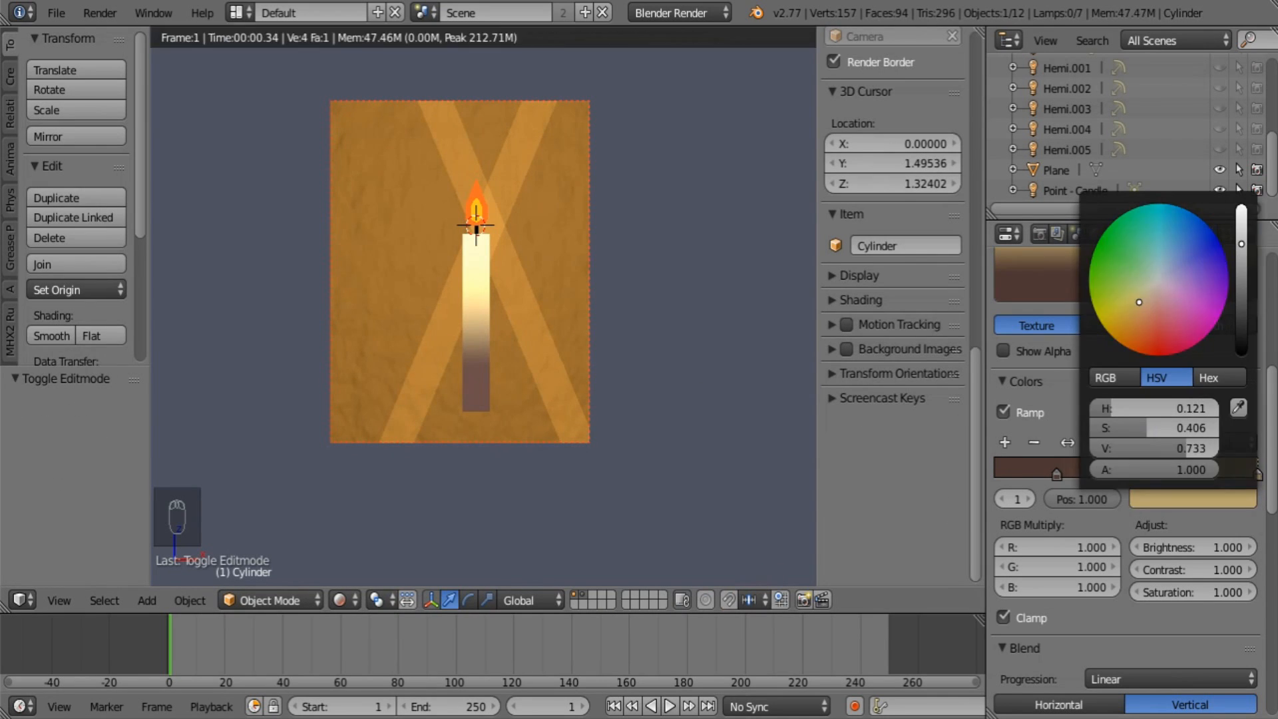
# Move the ramp's first stop to the very start and add a dark brown middle stop at position 0.418.
pyautogui.moveTo(1056, 474); pyautogui.dragTo(993, 474)
pyautogui.click(1005, 442)
pyautogui.click(1192, 500)
pyautogui.moveTo(1241, 293); pyautogui.dragTo(1241, 323)
pyautogui.moveTo(1118, 474)
pyautogui.mouseDown()
pyautogui.moveTo(1090, 471)
pyautogui.moveTo(1101, 472)
pyautogui.mouseUp()
pyautogui.click(1191, 499)
pyautogui.moveTo(1155, 408); pyautogui.dragTo(1168, 408)
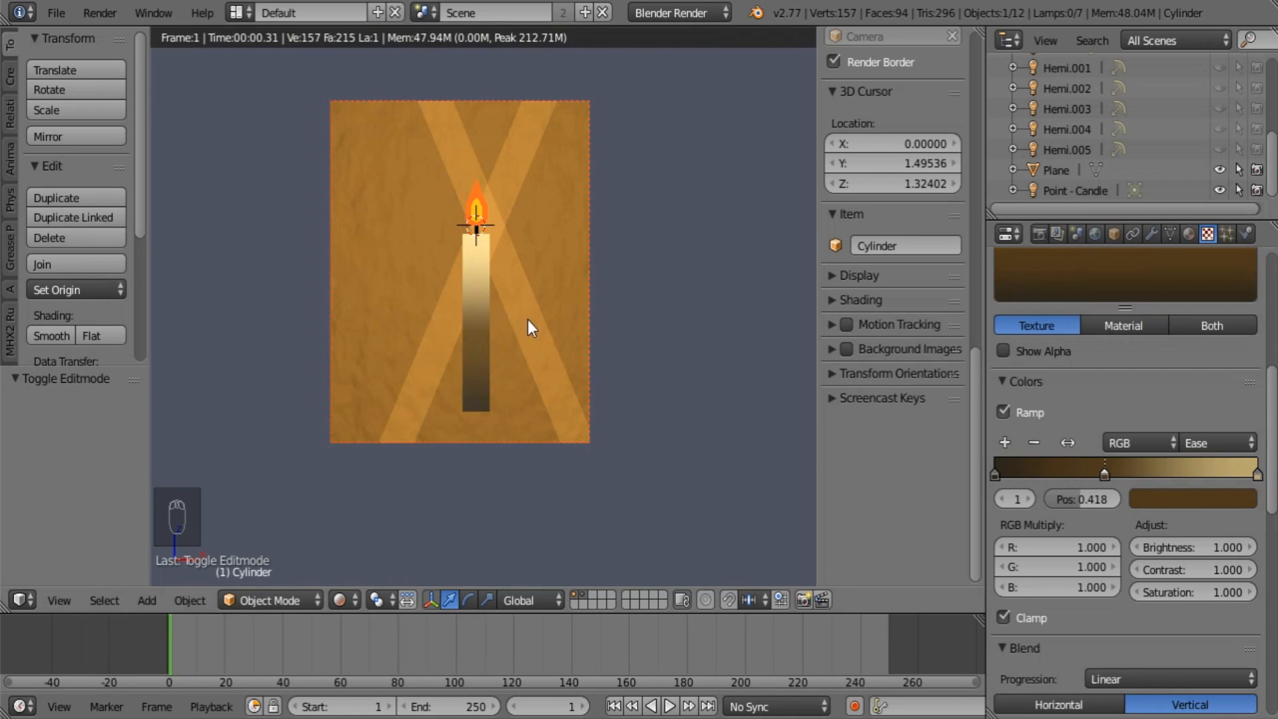
# Name the small cylinder above the candle "Candle wick" and give it a new material also named "Candle wick".
pyautogui.scroll(6, 560, 388)
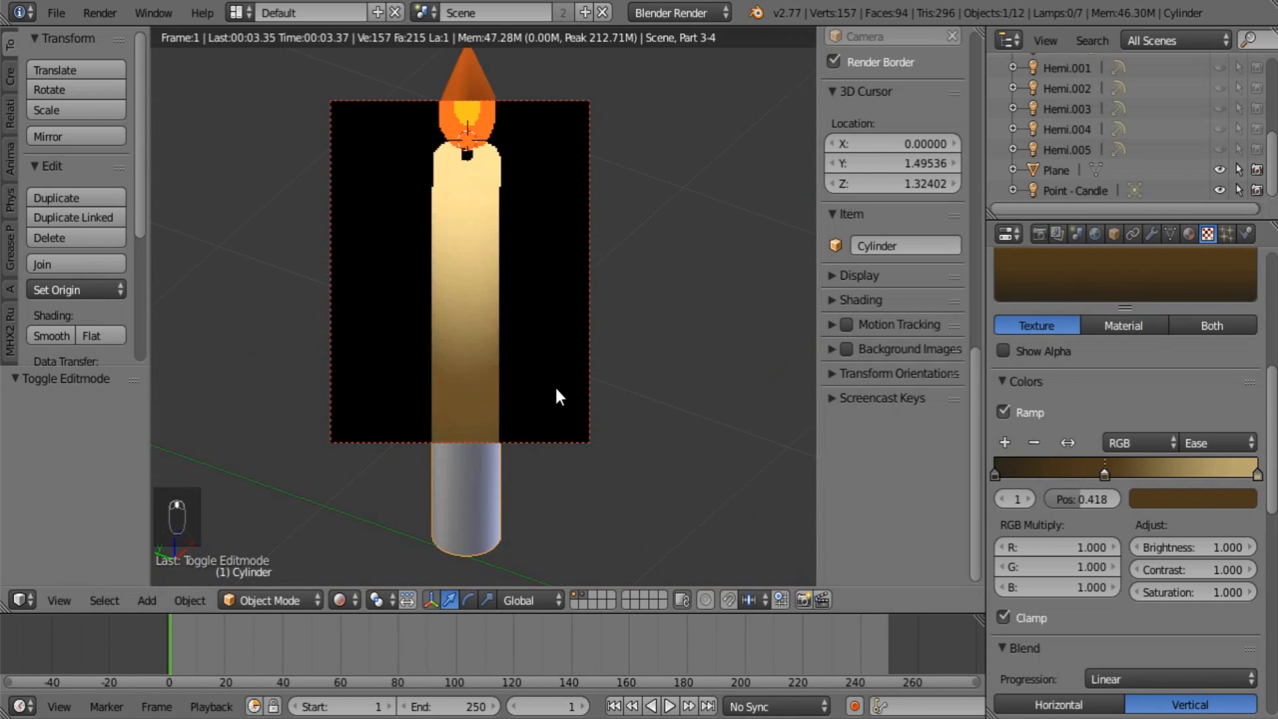
pyautogui.scroll(5, 439, 421)
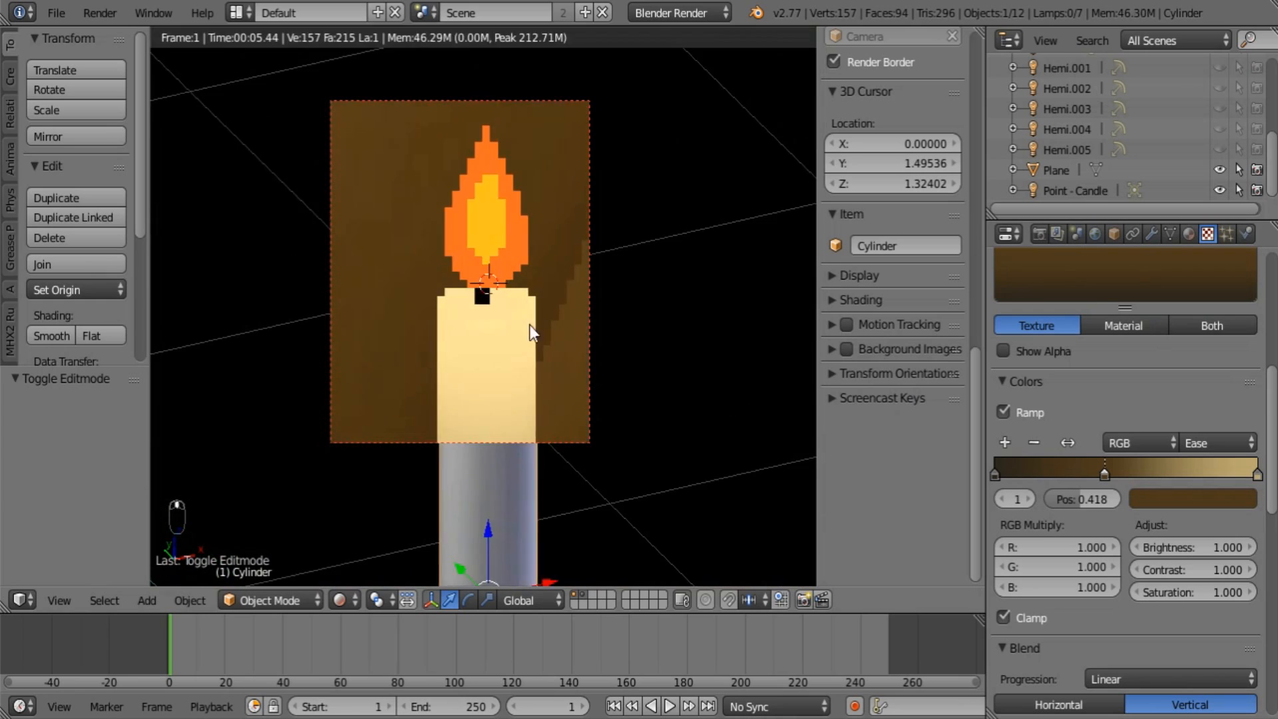
pyautogui.rightClick(492, 310)
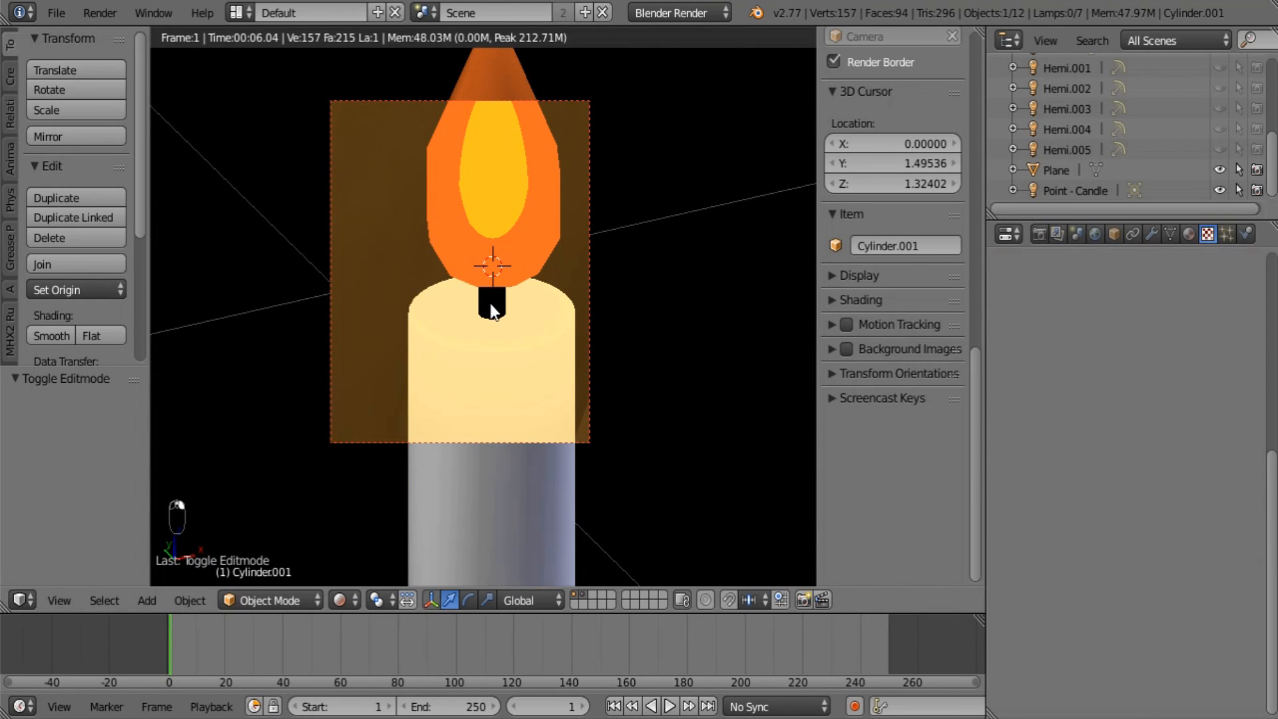
pyautogui.rightClick(516, 363)
pyautogui.scroll(-5, 541, 353)
pyautogui.moveTo(561, 333); pyautogui.dragTo(536, 255, button='middle')
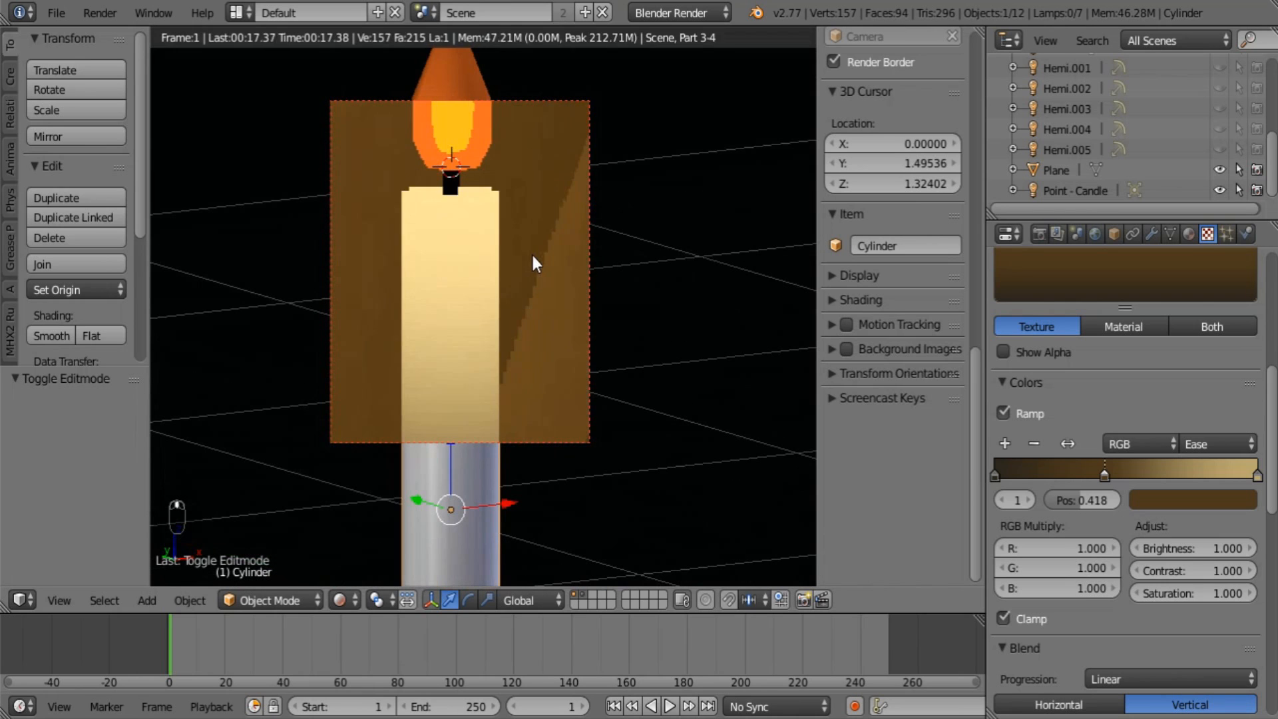
pyautogui.rightClick(452, 190)
pyautogui.scroll(7, 1183, 381)
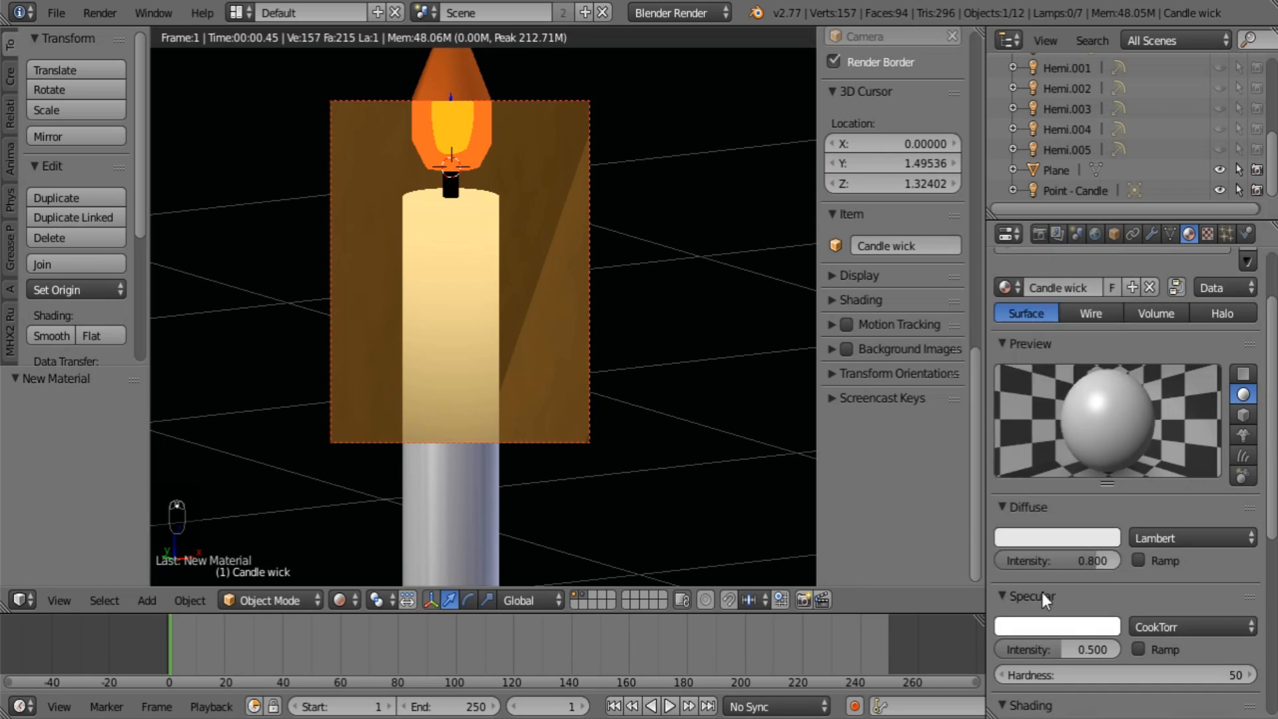
# Unwrap the whole wick mesh from the front view and add a new texture to its material.
pyautogui.press('u')
pyautogui.press('Tab')
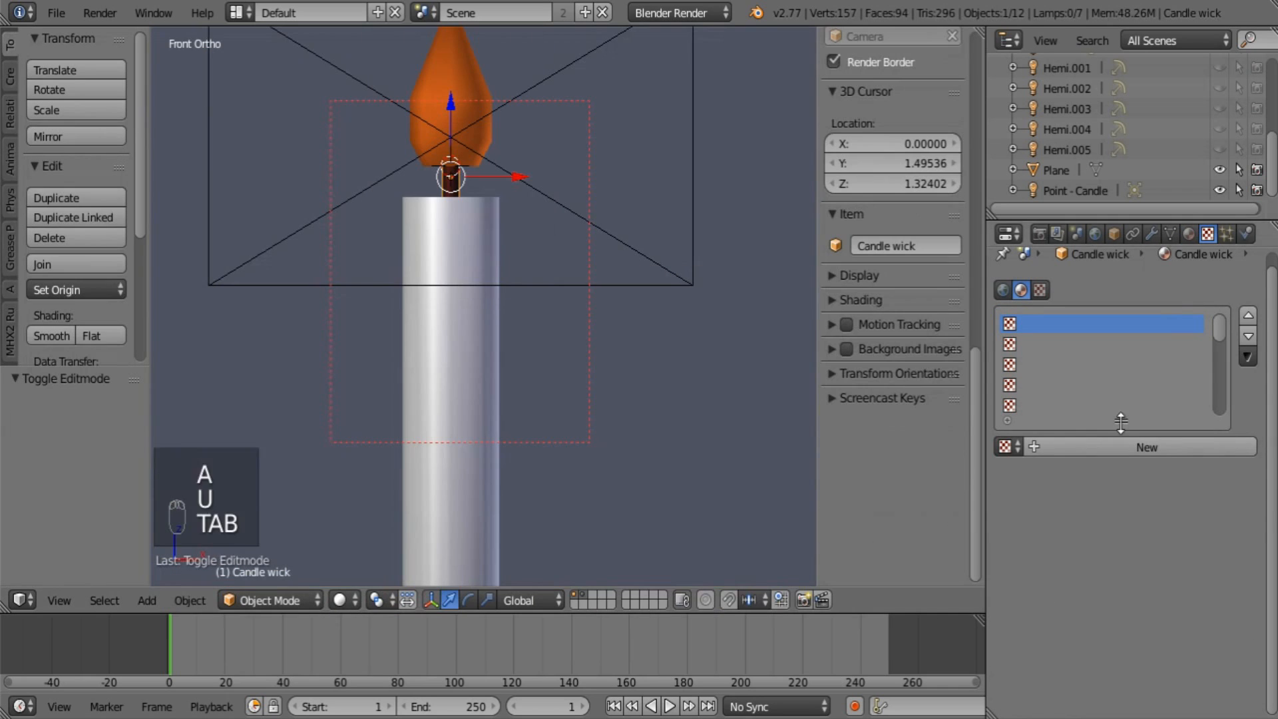
pyautogui.click(1146, 447)
# In rendered shading, give the wick's texture a vertical UV blend ramp from black through dark red at 0.596 to orange, with Ease interpolation.
pyautogui.click(345, 600)
pyautogui.click(379, 473)
pyautogui.click(1088, 505)
pyautogui.scroll(5, 1088, 496)
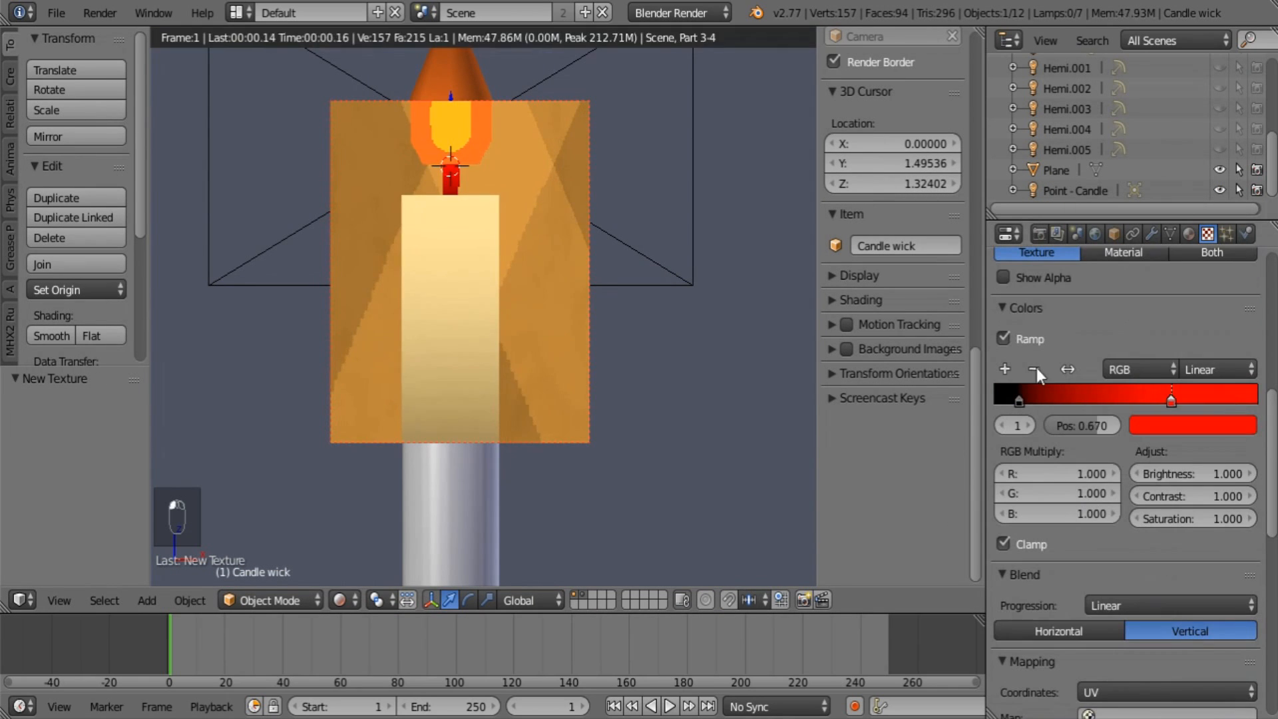
pyautogui.click(1005, 369)
pyautogui.click(1198, 425)
pyautogui.moveTo(605, 294)
pyautogui.keyDown('shift'); pyautogui.mouseDown(button='middle')
pyautogui.moveTo(613, 354)
pyautogui.moveTo(533, 441)
pyautogui.mouseUp(button='middle'); pyautogui.keyUp('shift')
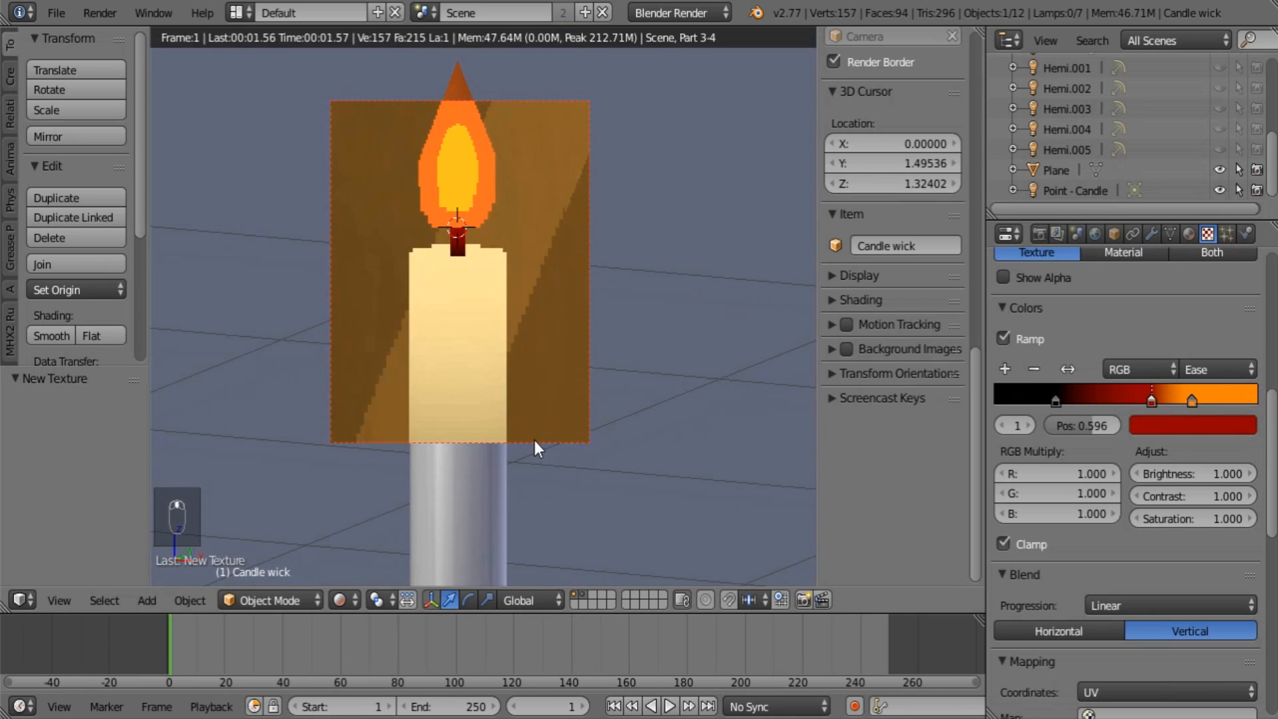
# Return the viewport to Solid shading and render the full candle scene.
pyautogui.click(341, 599)
pyautogui.click(372, 527)
pyautogui.scroll(-6, 382, 501)
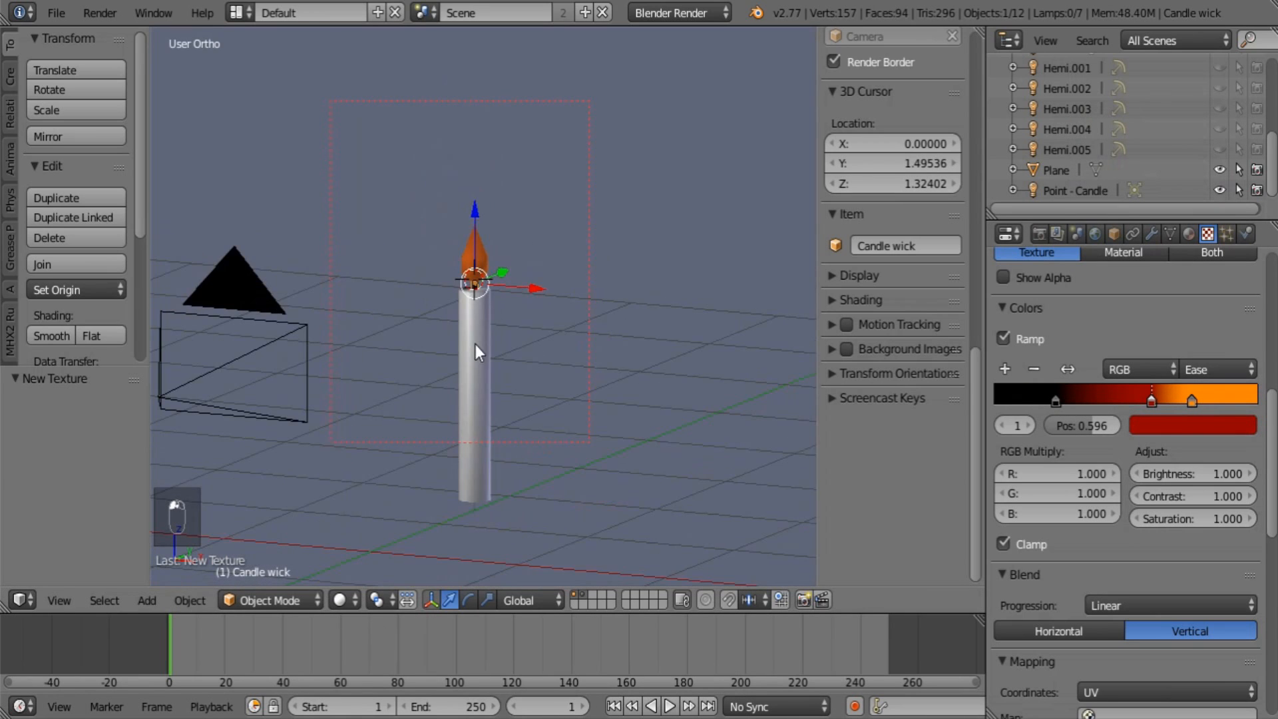
pyautogui.keyDown('shift'); pyautogui.moveTo(476, 345); pyautogui.dragTo(477, 384, button='middle'); pyautogui.keyUp('shift')
pyautogui.moveTo(503, 433)
pyautogui.mouseDown(button='middle')
pyautogui.moveTo(614, 450)
pyautogui.moveTo(509, 455)
pyautogui.mouseUp(button='middle')
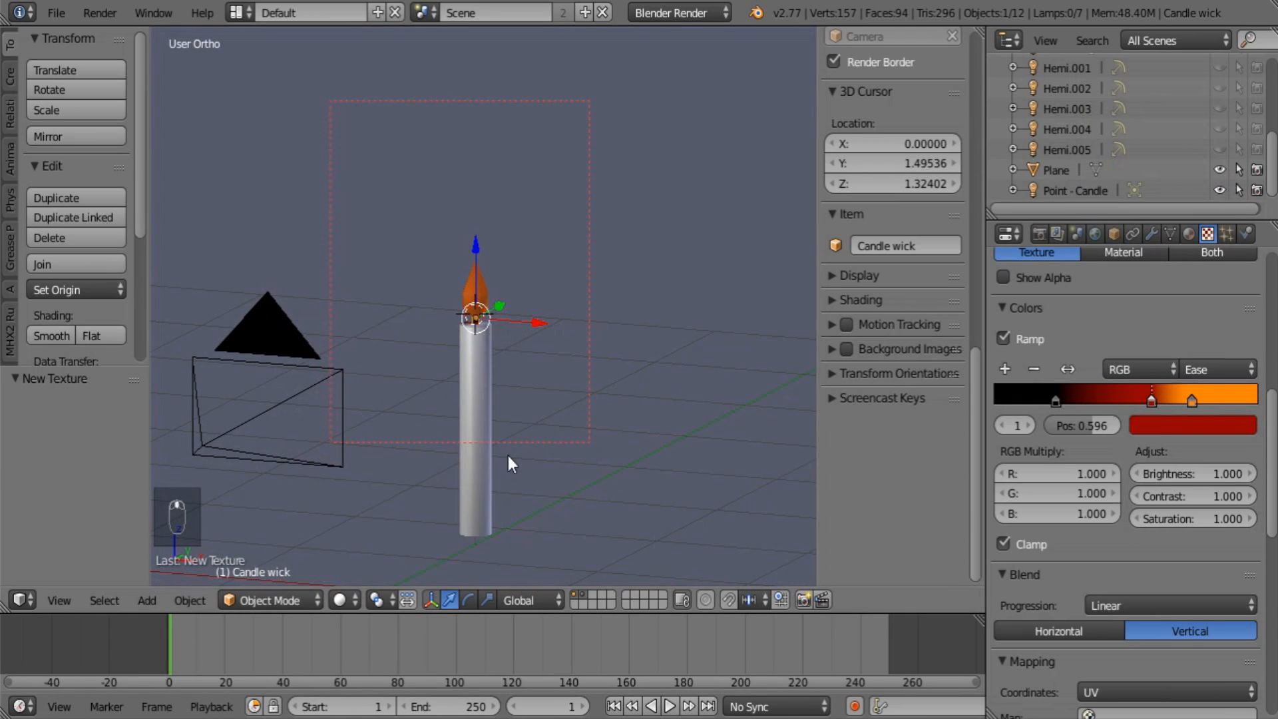
pyautogui.press('F12')
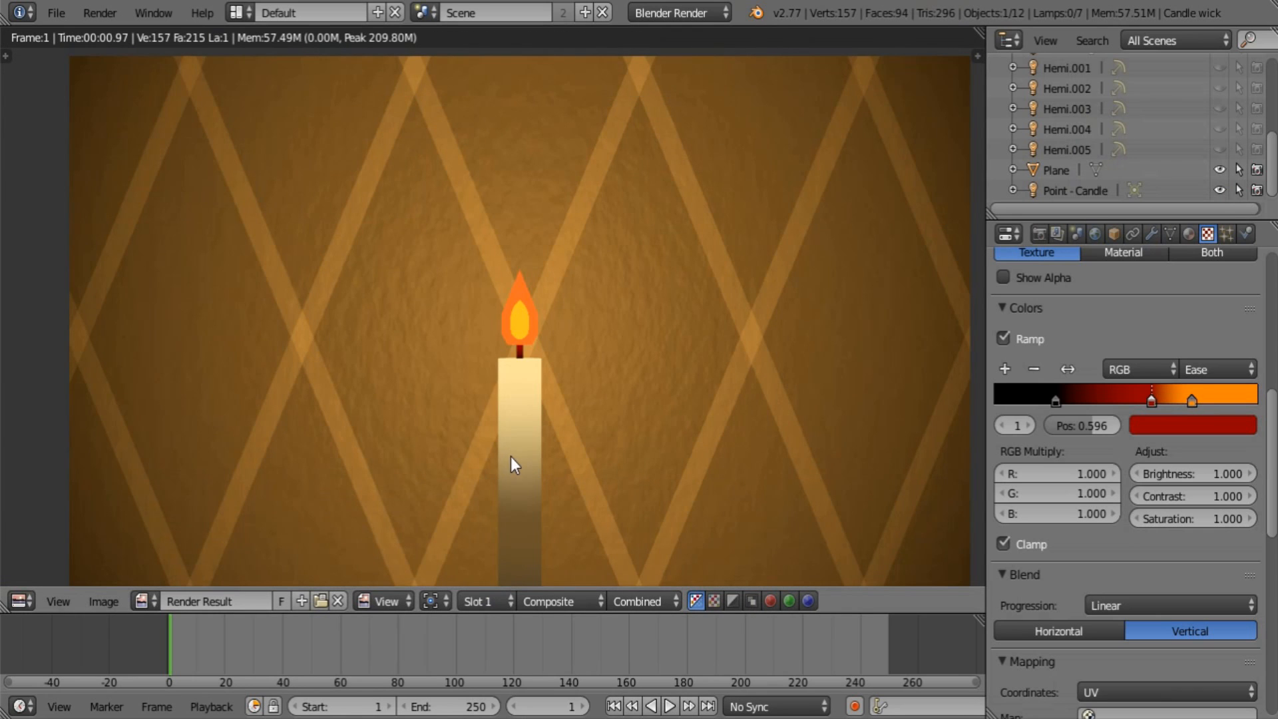
pyautogui.scroll(-2, 513, 458)
# Change the render view to the Node Editor and bring the last Add nodes and the Viewer node into view.
pyautogui.click(30, 598)
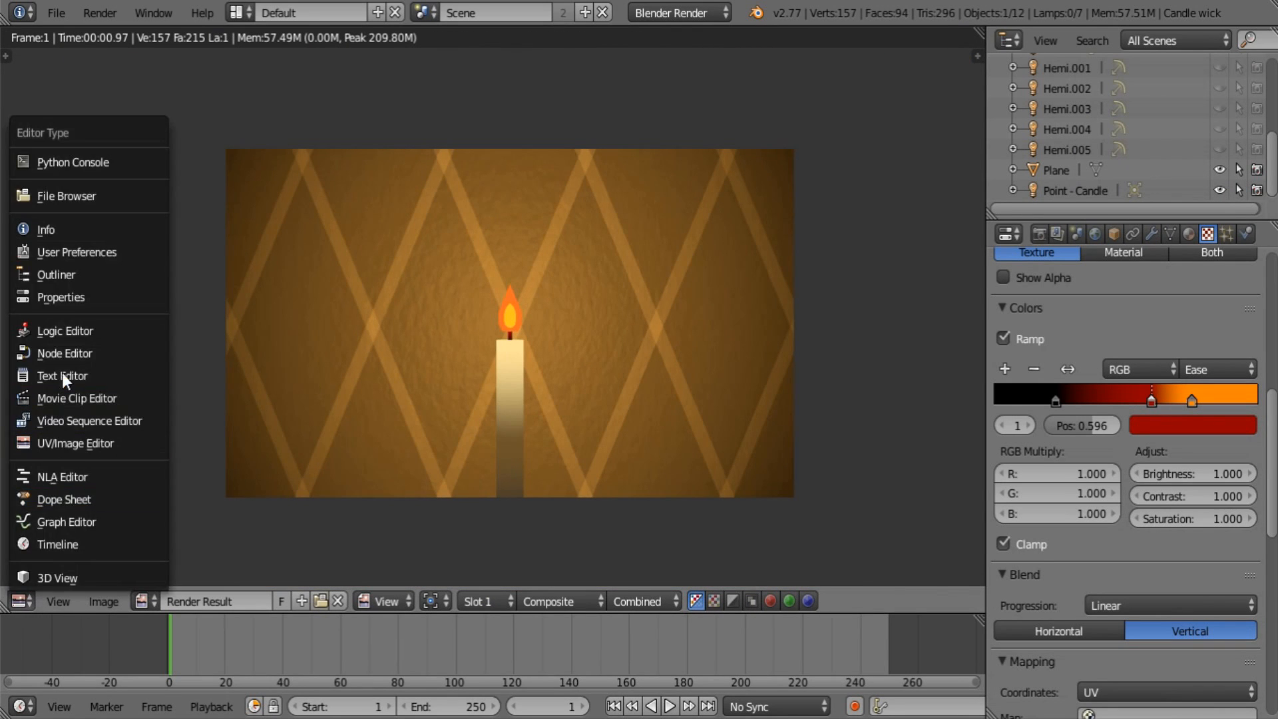
pyautogui.click(67, 350)
pyautogui.moveTo(279, 241); pyautogui.dragTo(400, 418, button='middle')
pyautogui.scroll(4, 401, 418)
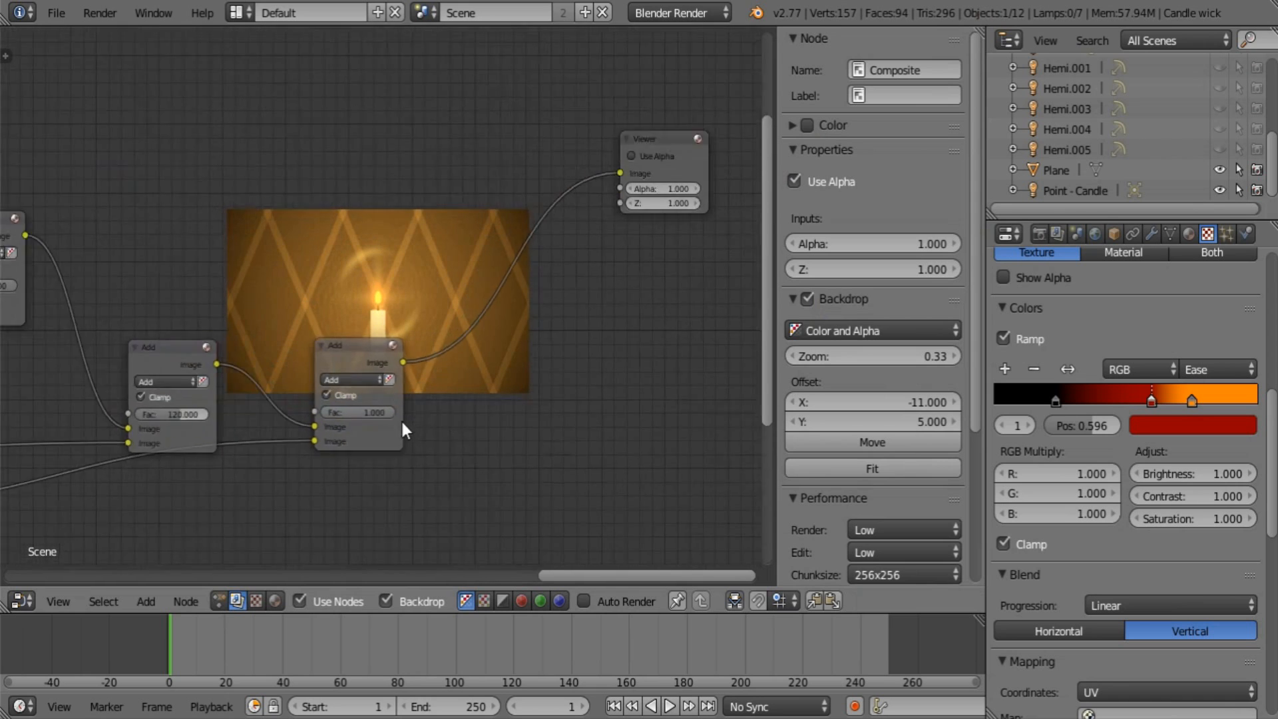
pyautogui.moveTo(464, 368)
pyautogui.mouseDown(button='middle')
pyautogui.moveTo(433, 482)
pyautogui.moveTo(453, 349)
pyautogui.mouseUp(button='middle')
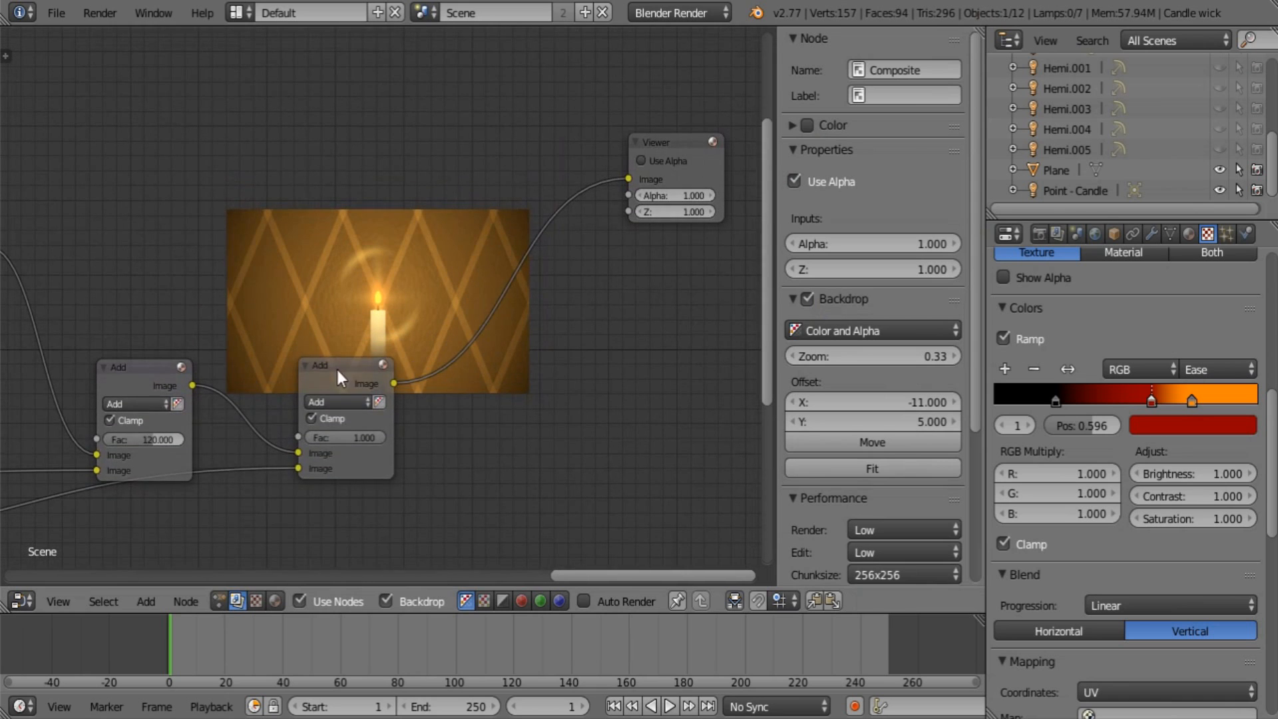
# Move the last Add node up, closer to the Viewer node's level.
pyautogui.moveTo(337, 366); pyautogui.dragTo(334, 301)
pyautogui.moveTo(471, 153); pyautogui.dragTo(428, 222, button='middle')
pyautogui.hotkey('shift', 'a')
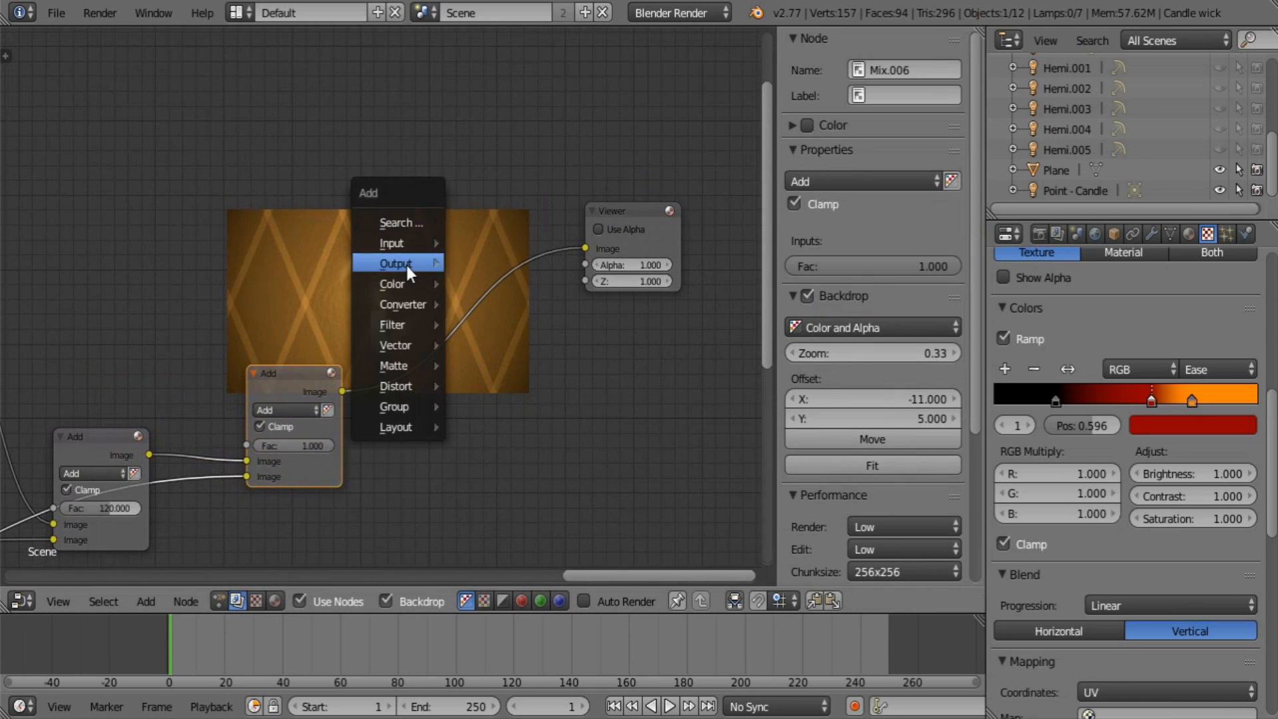
pyautogui.moveTo(405, 263)
pyautogui.click(492, 272)
pyautogui.click(588, 321)
pyautogui.press('x')
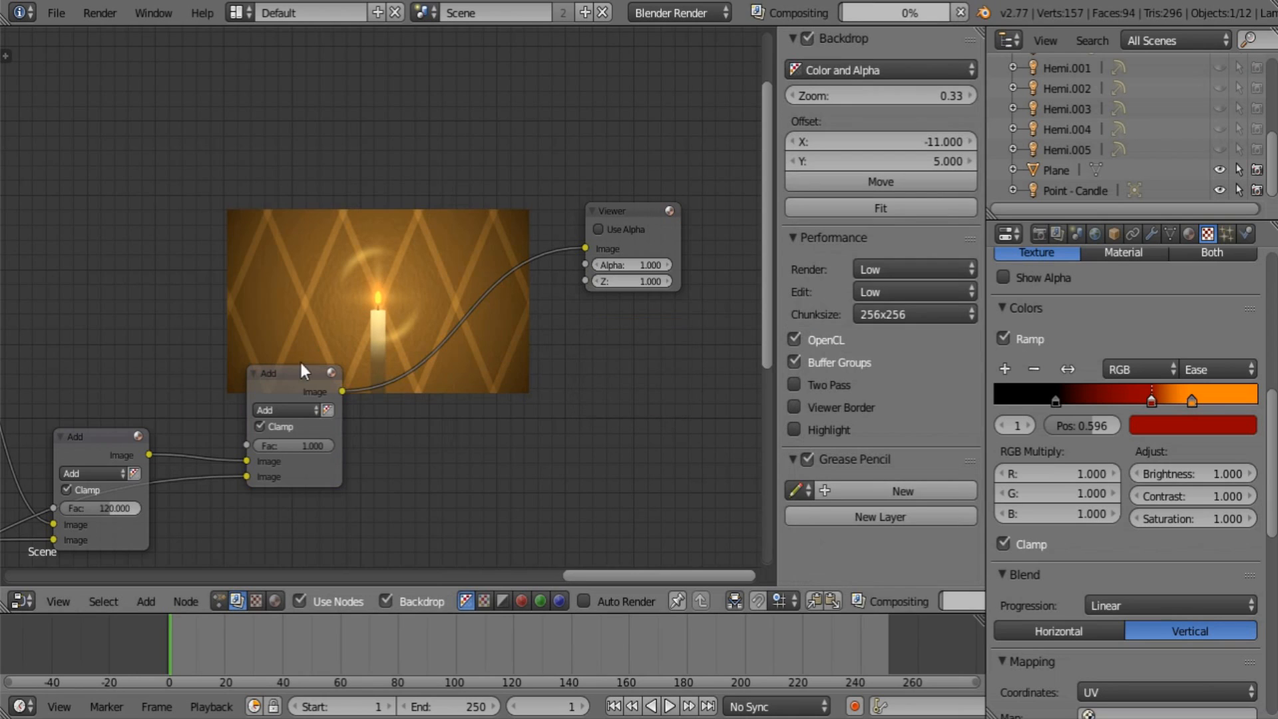
# Move the existing Composite node from the early part of the node tree to just below the Viewer node.
pyautogui.scroll(-4, 240, 391)
pyautogui.moveTo(241, 390); pyautogui.dragTo(383, 352, button='middle')
pyautogui.scroll(-1, 426, 343)
pyautogui.moveTo(286, 371); pyautogui.dragTo(602, 341, button='middle')
pyautogui.scroll(-1, 399, 339)
pyautogui.moveTo(260, 299); pyautogui.dragTo(708, 276, button='middle')
pyautogui.moveTo(266, 286); pyautogui.dragTo(422, 256, button='middle')
pyautogui.moveTo(305, 210); pyautogui.dragTo(656, 193)
pyautogui.moveTo(625, 220); pyautogui.dragTo(36, 261, button='middle')
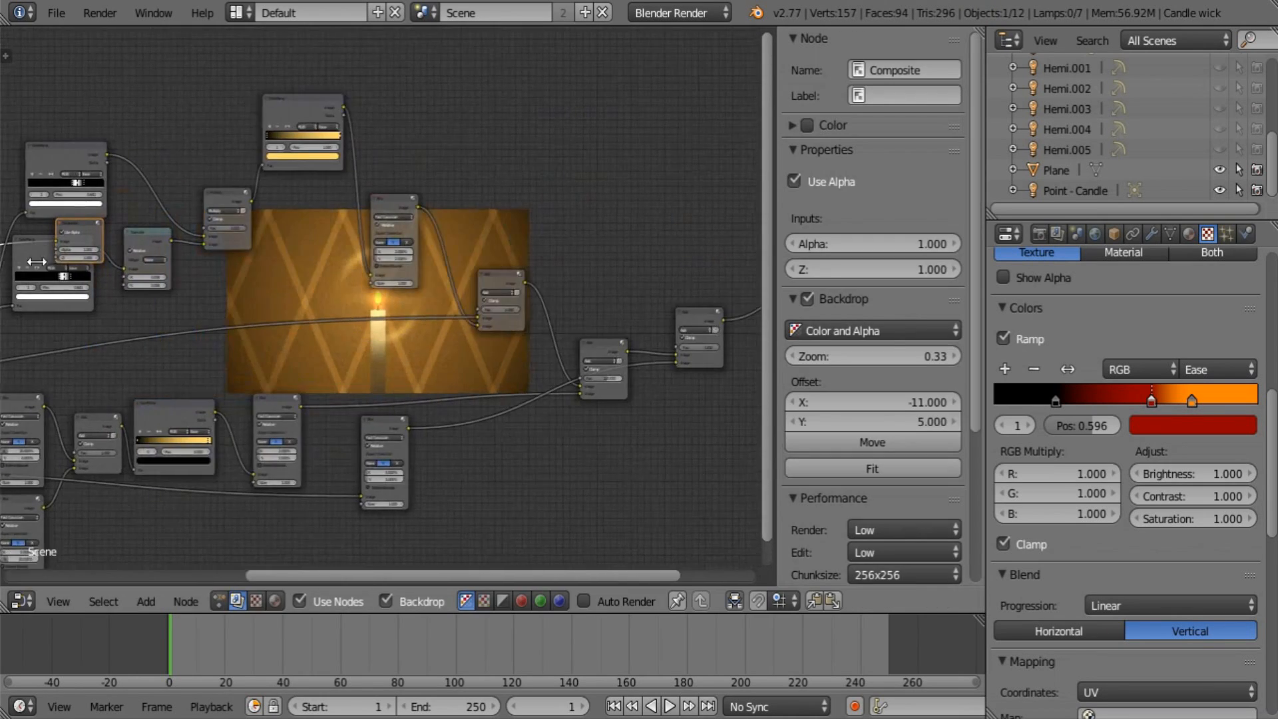
pyautogui.press('g')
pyautogui.click(736, 289)
pyautogui.moveTo(676, 303); pyautogui.dragTo(274, 279, button='middle')
pyautogui.scroll(4, 329, 334)
pyautogui.scroll(4, 331, 338)
pyautogui.press('g')
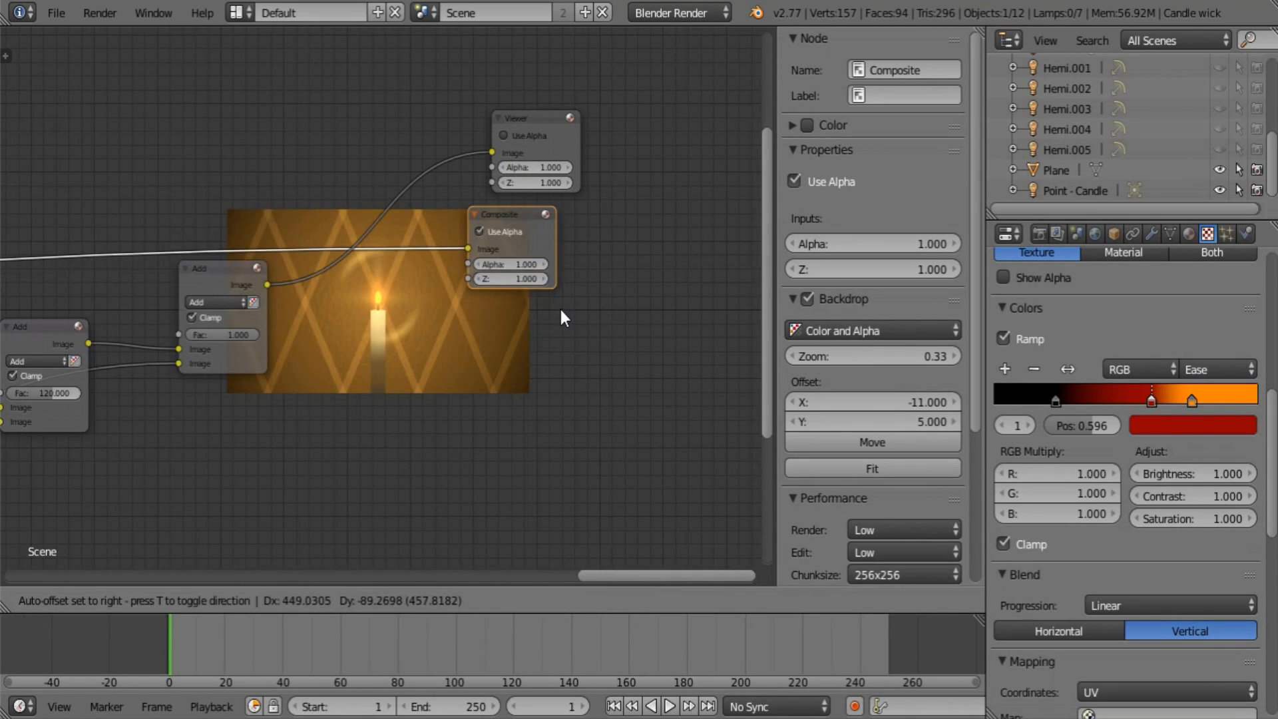
pyautogui.click(561, 311)
# Connect the last Add node's image output to the Composite node's image input and align the Composite beneath the Viewer.
pyautogui.moveTo(419, 366); pyautogui.dragTo(398, 424, button='middle')
pyautogui.scroll(2, 399, 424)
pyautogui.moveTo(189, 383); pyautogui.dragTo(537, 280)
pyautogui.click(536, 279)
pyautogui.click(56, 13)
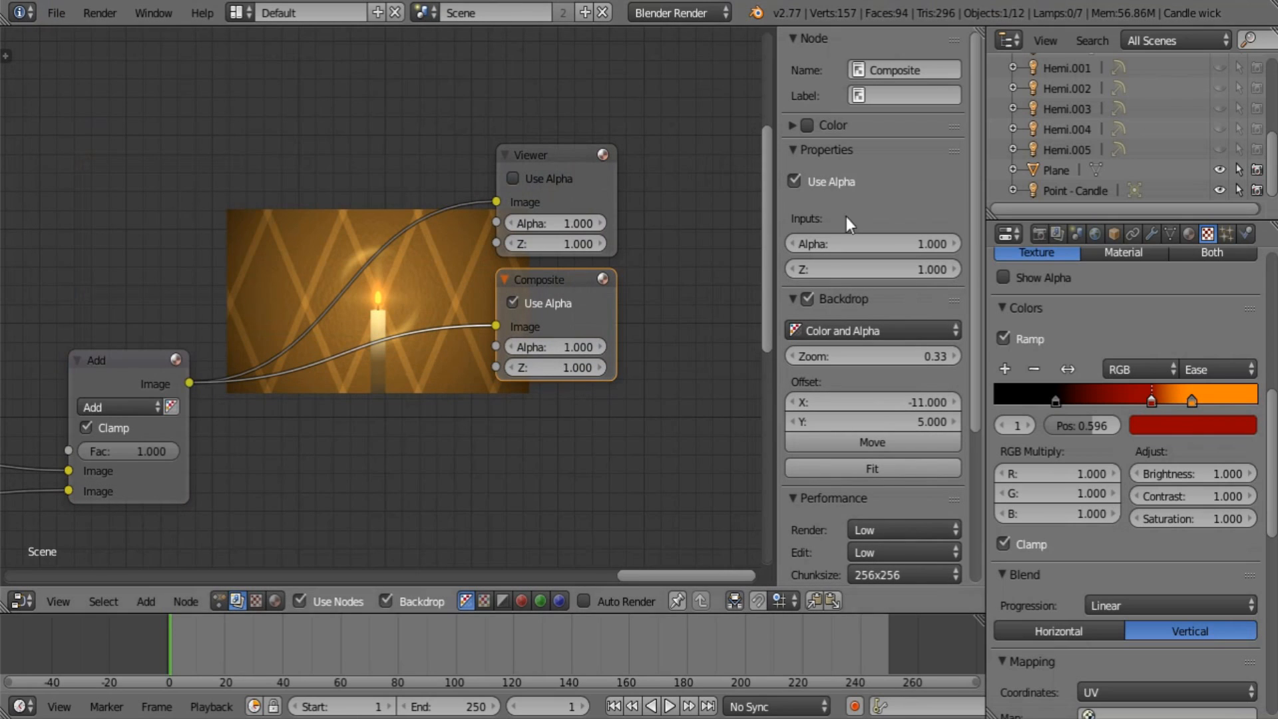
# Return to the 3D view, add the candle to the wick selection, and group both objects under the name Freestyle.
pyautogui.click(1051, 233)
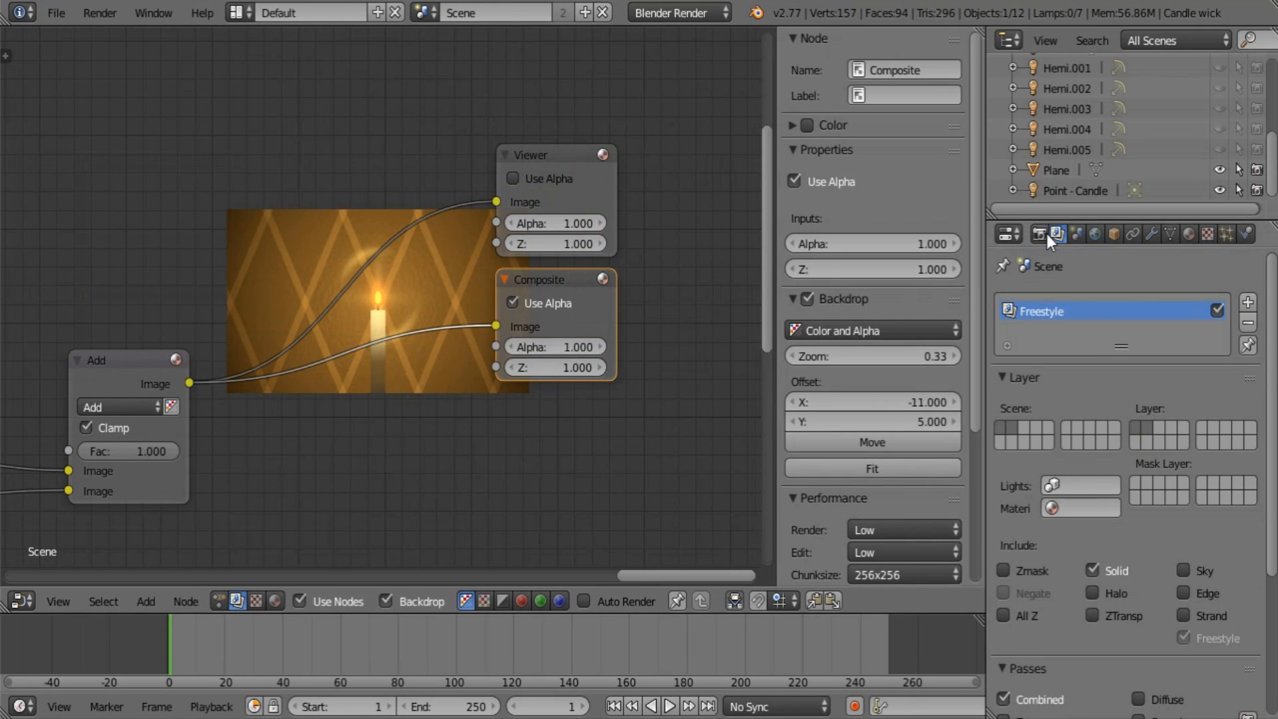
pyautogui.click(22, 601)
pyautogui.click(29, 590)
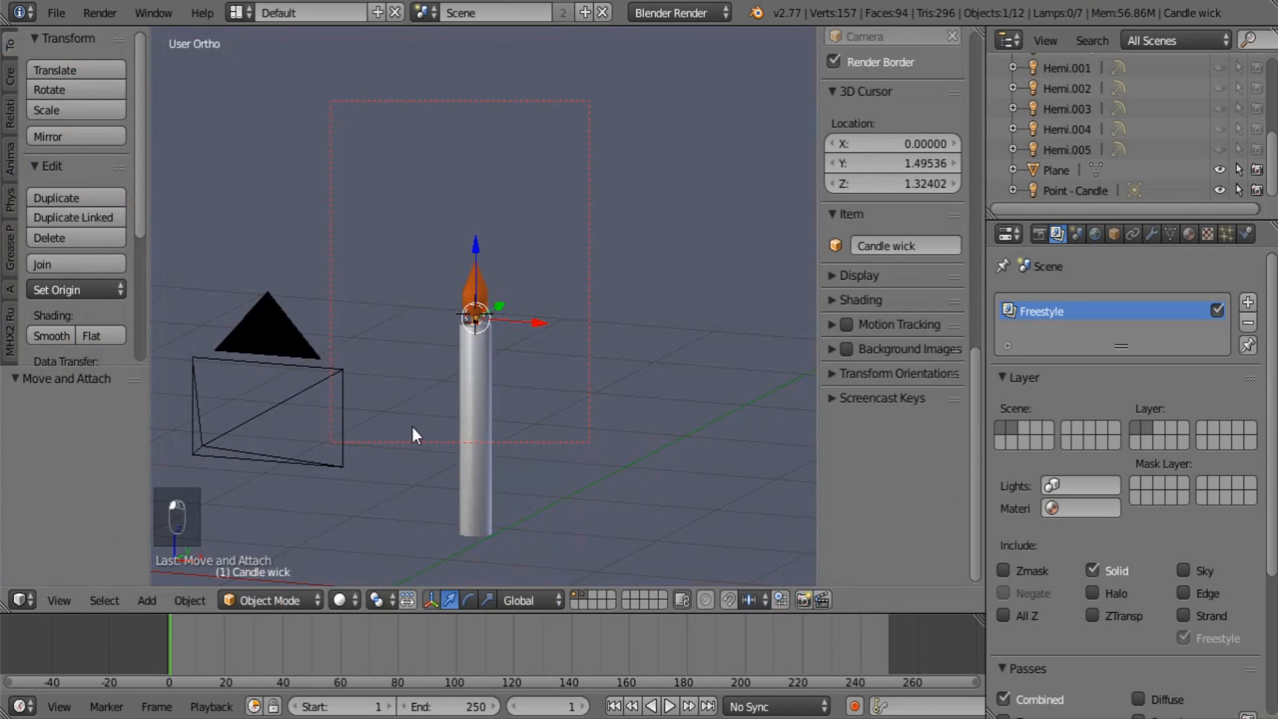
pyautogui.keyDown('shift'); pyautogui.rightClick(471, 333); pyautogui.keyUp('shift')
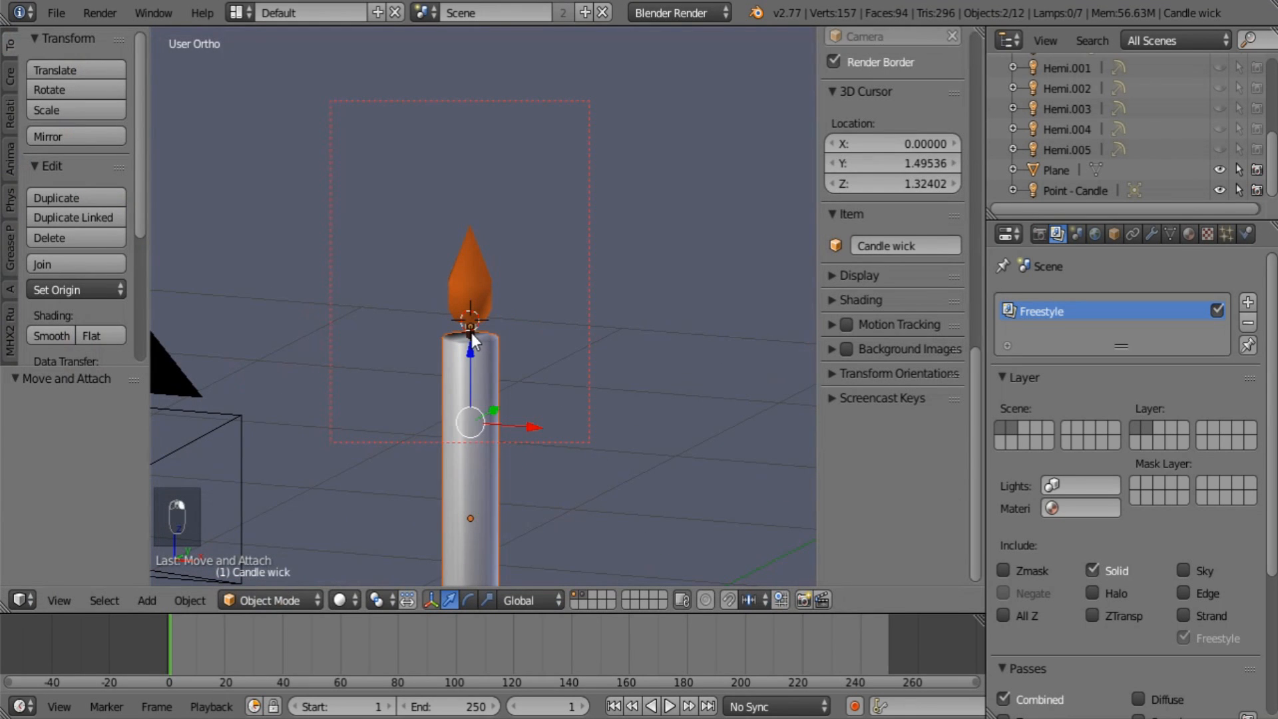
pyautogui.hotkey('ctrl', 'g')
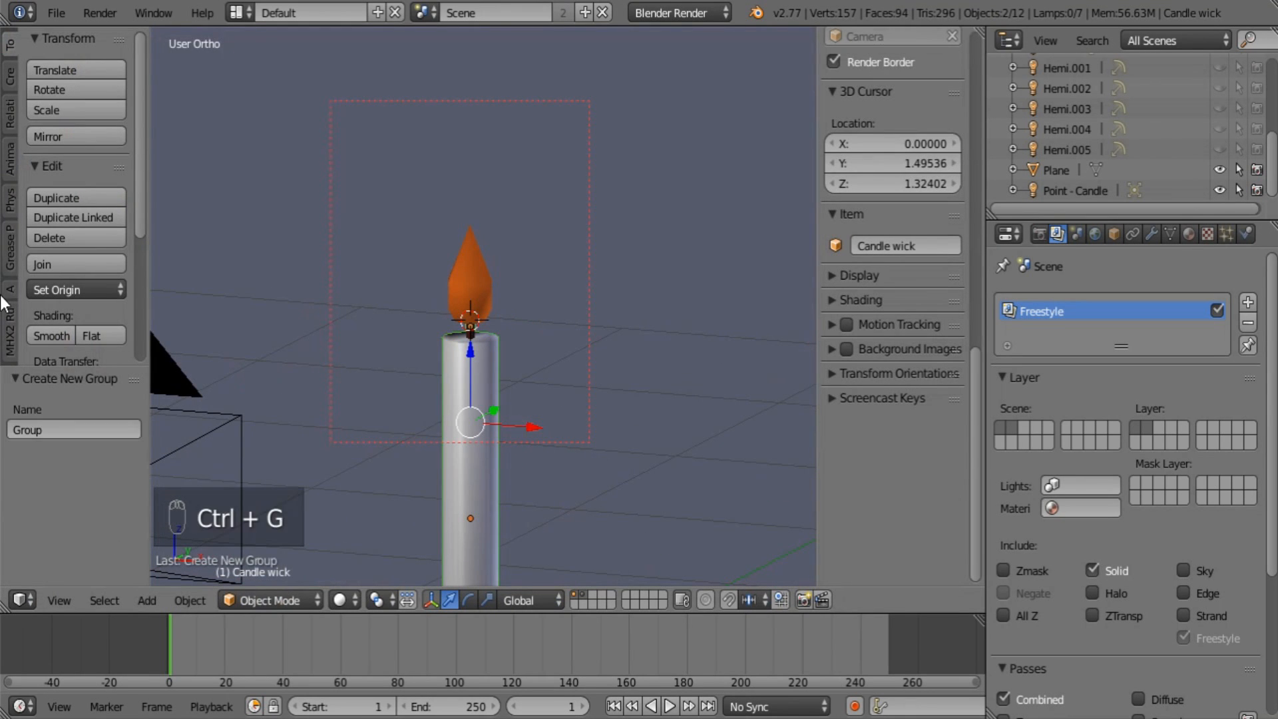
pyautogui.write('Frees')
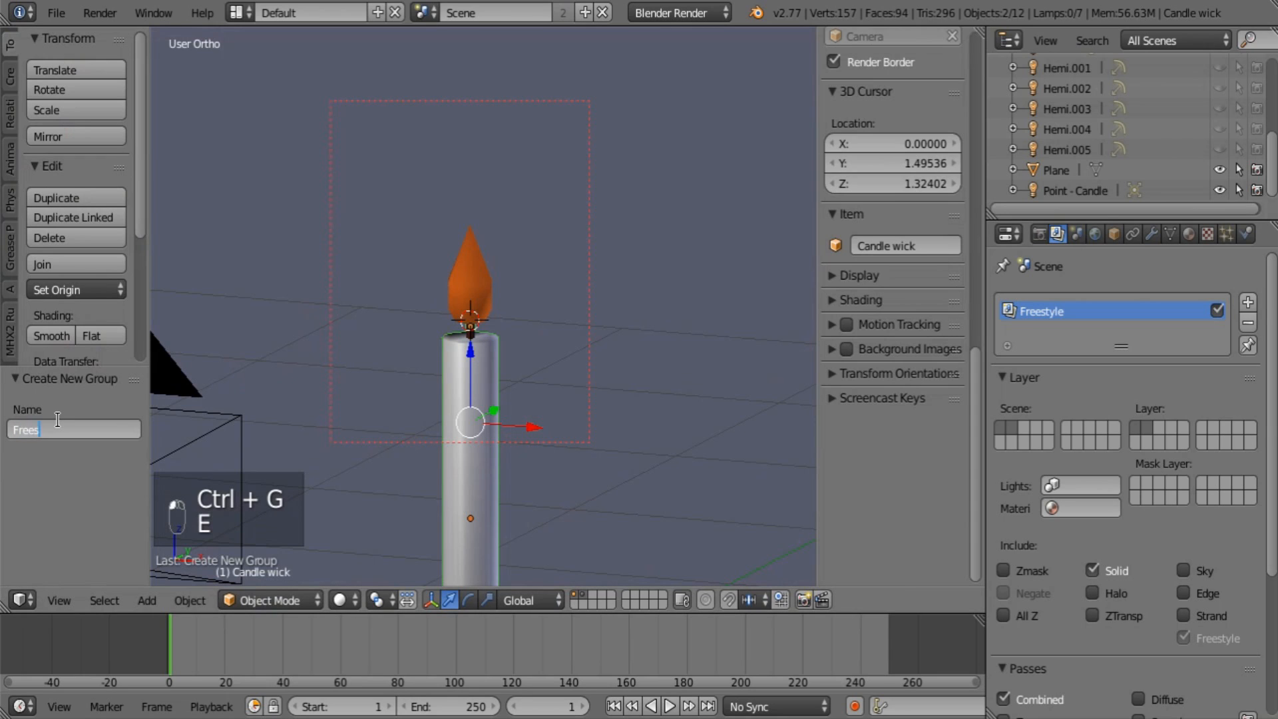
pyautogui.write('tyle')
pyautogui.press('Return')
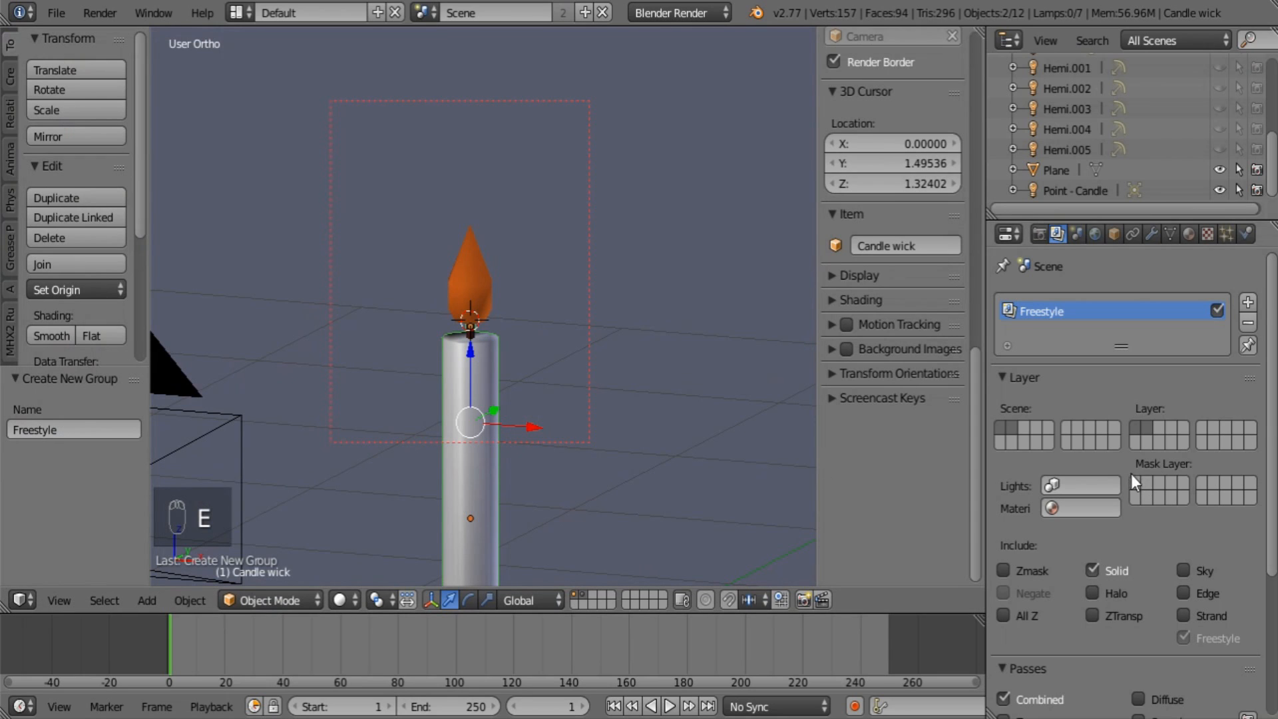
# Restrict the Default Lines Freestyle line set to the Freestyle group, using Inclusive group selection.
pyautogui.scroll(-4, 1131, 474)
pyautogui.scroll(-3, 1135, 478)
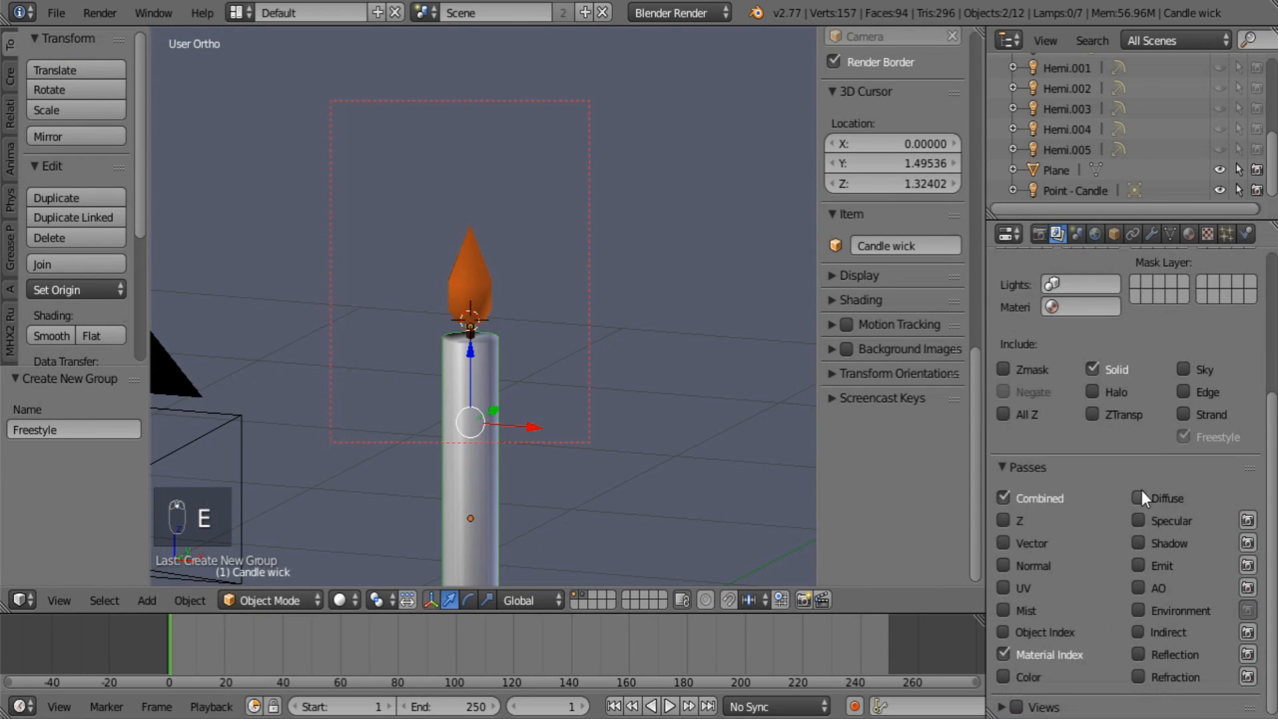
pyautogui.click(1042, 234)
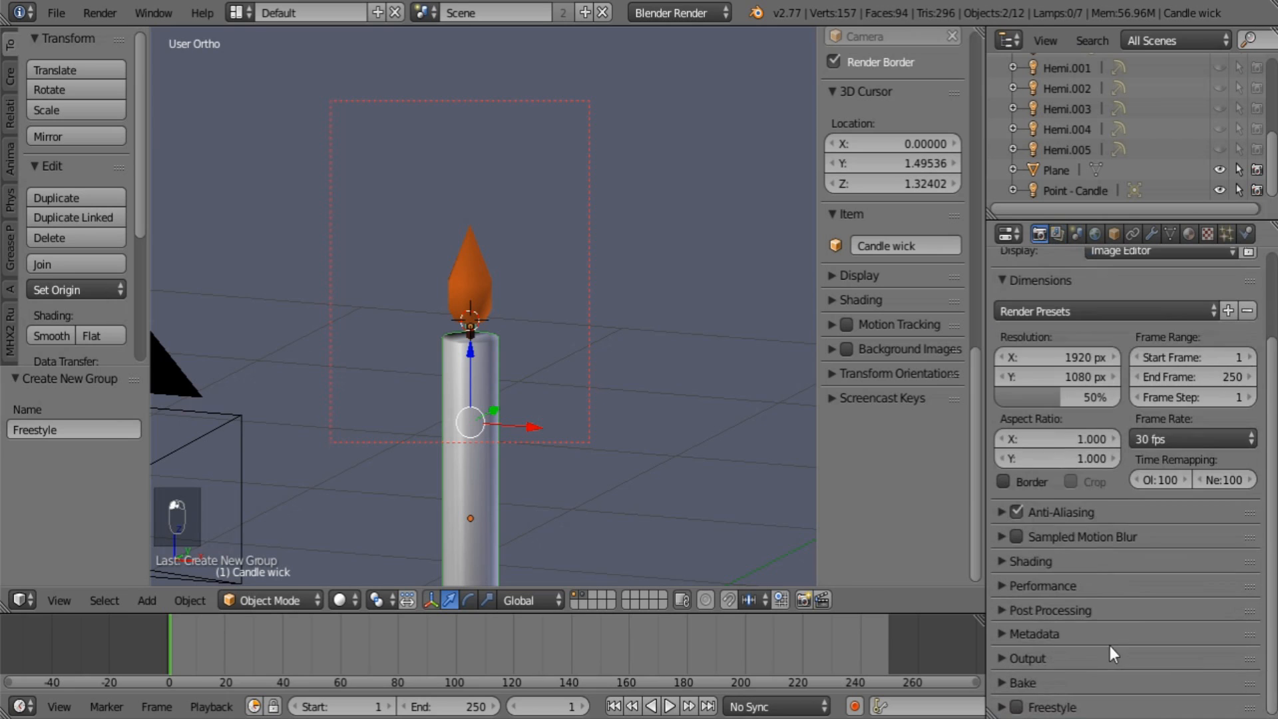
pyautogui.click(1058, 234)
pyautogui.scroll(-10, 1050, 616)
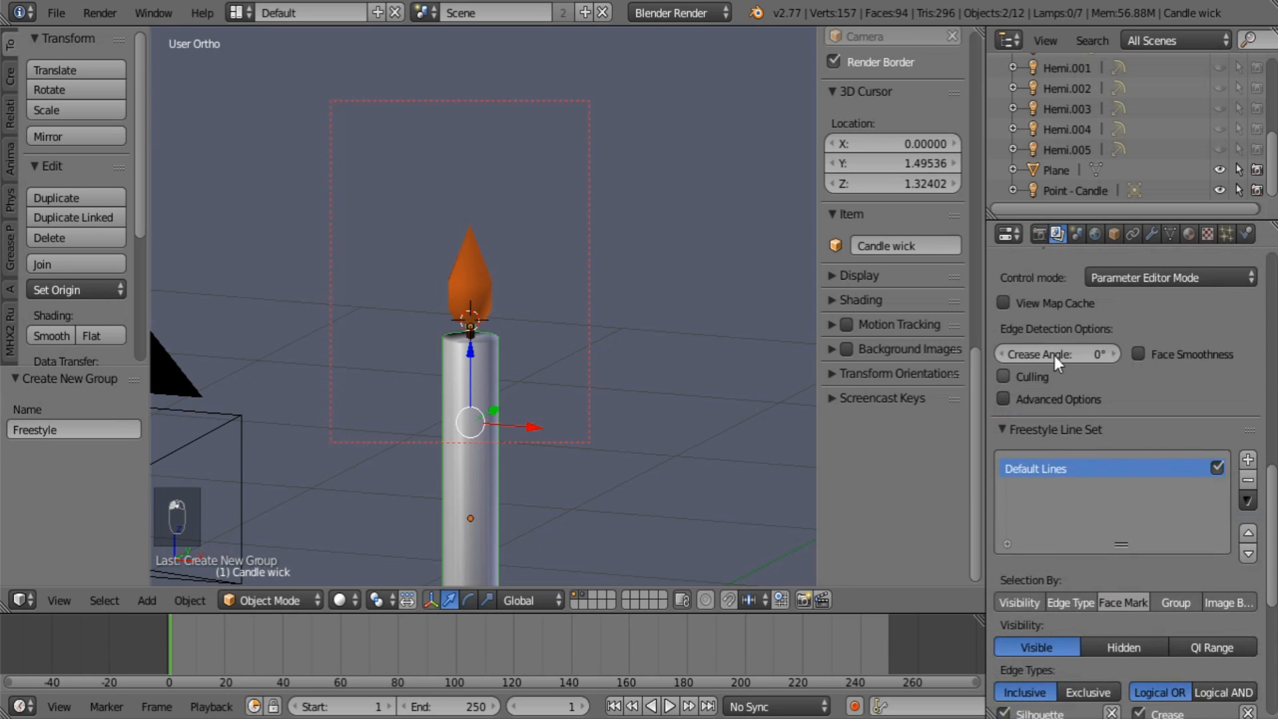
pyautogui.scroll(-1, 1048, 379)
pyautogui.scroll(-8, 1116, 572)
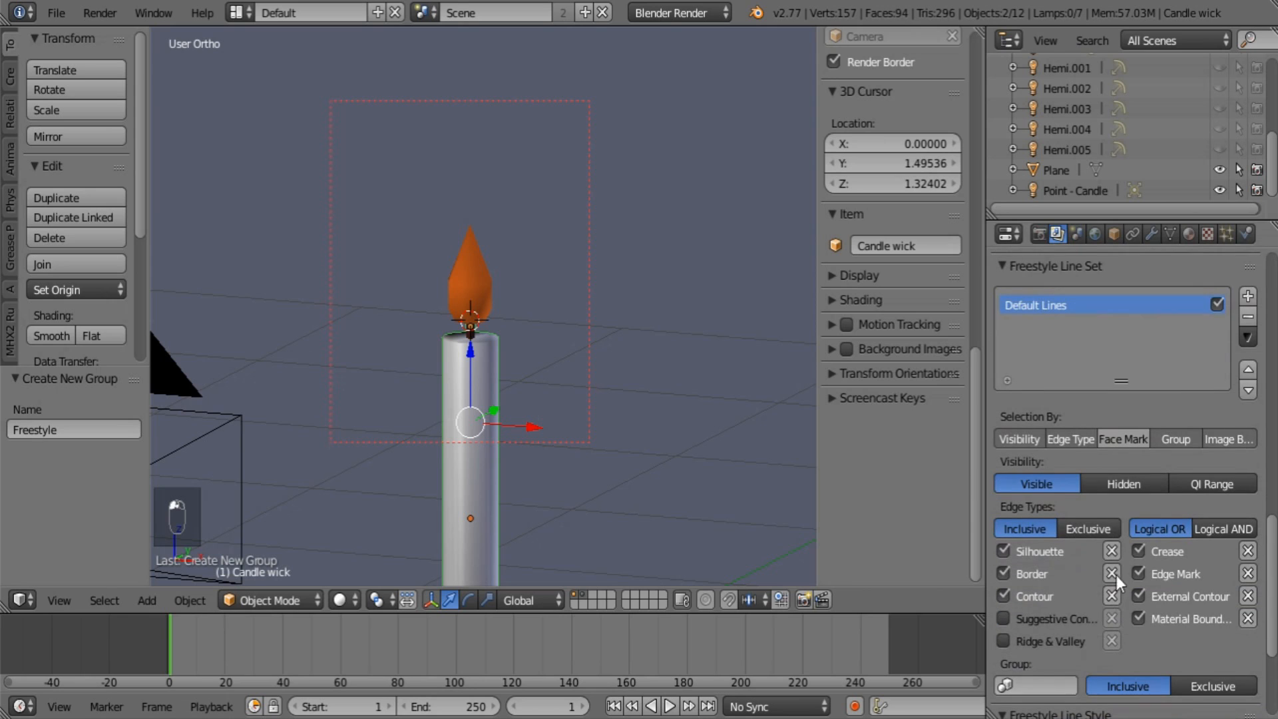
pyautogui.click(1036, 522)
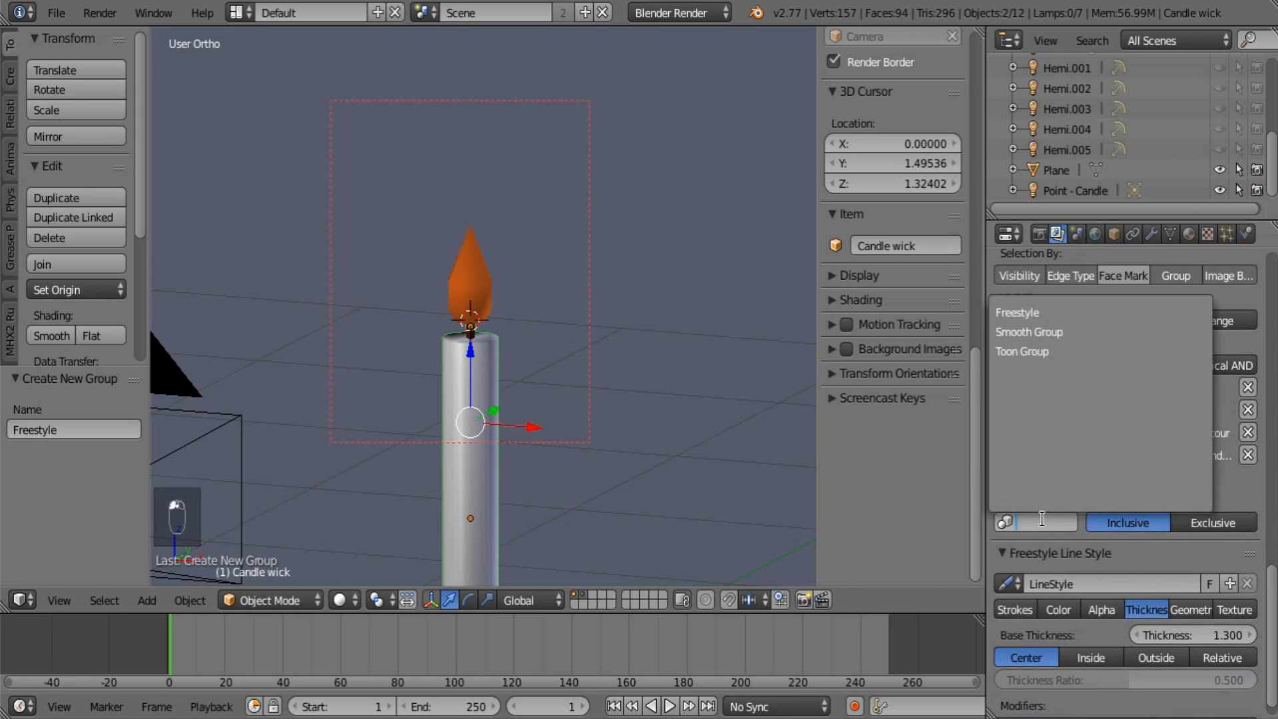
pyautogui.click(1025, 316)
pyautogui.click(1197, 526)
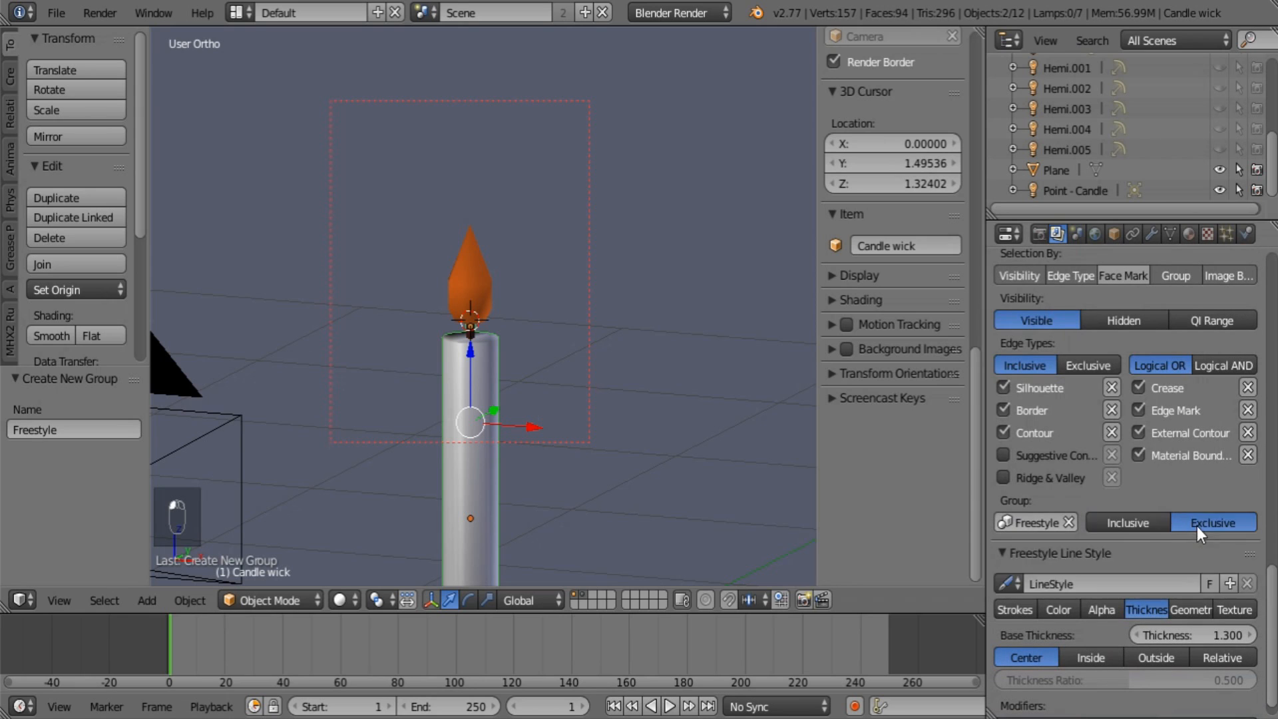
pyautogui.click(1104, 524)
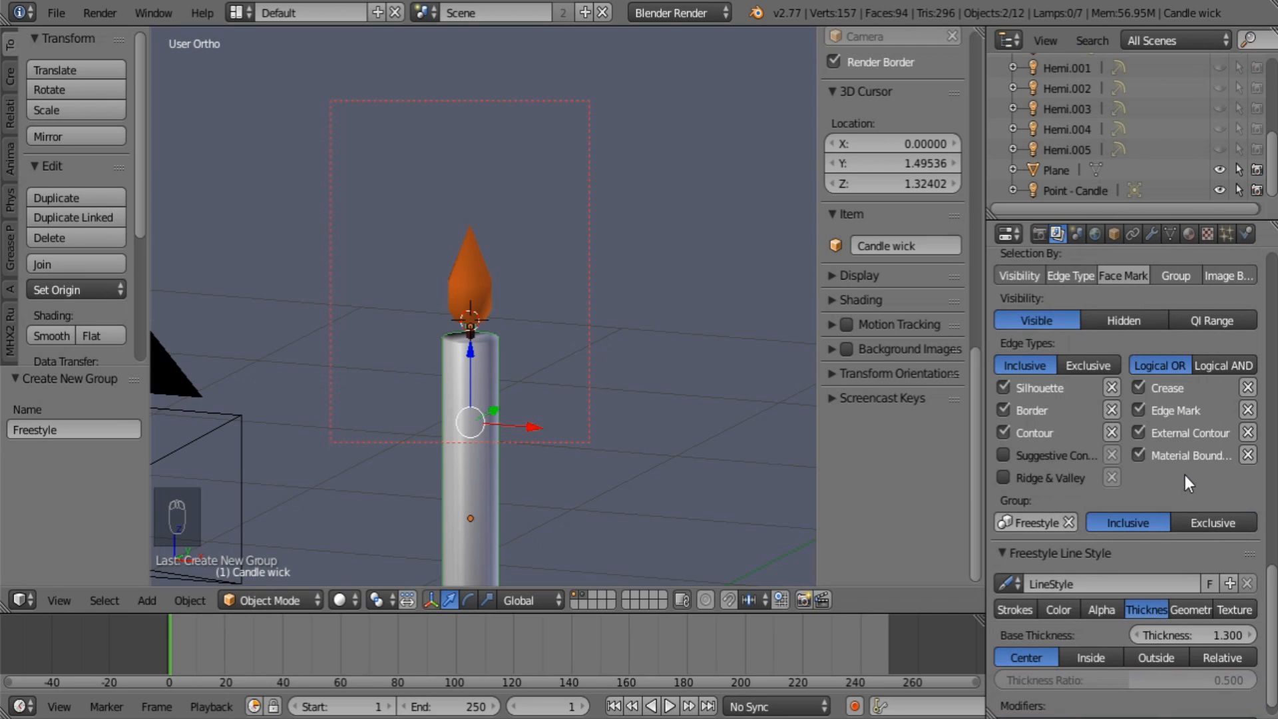
# Turn off Crease edges in the line set and set the line style's base thickness to 1.3.
pyautogui.scroll(-1, 1184, 474)
pyautogui.click(1138, 362)
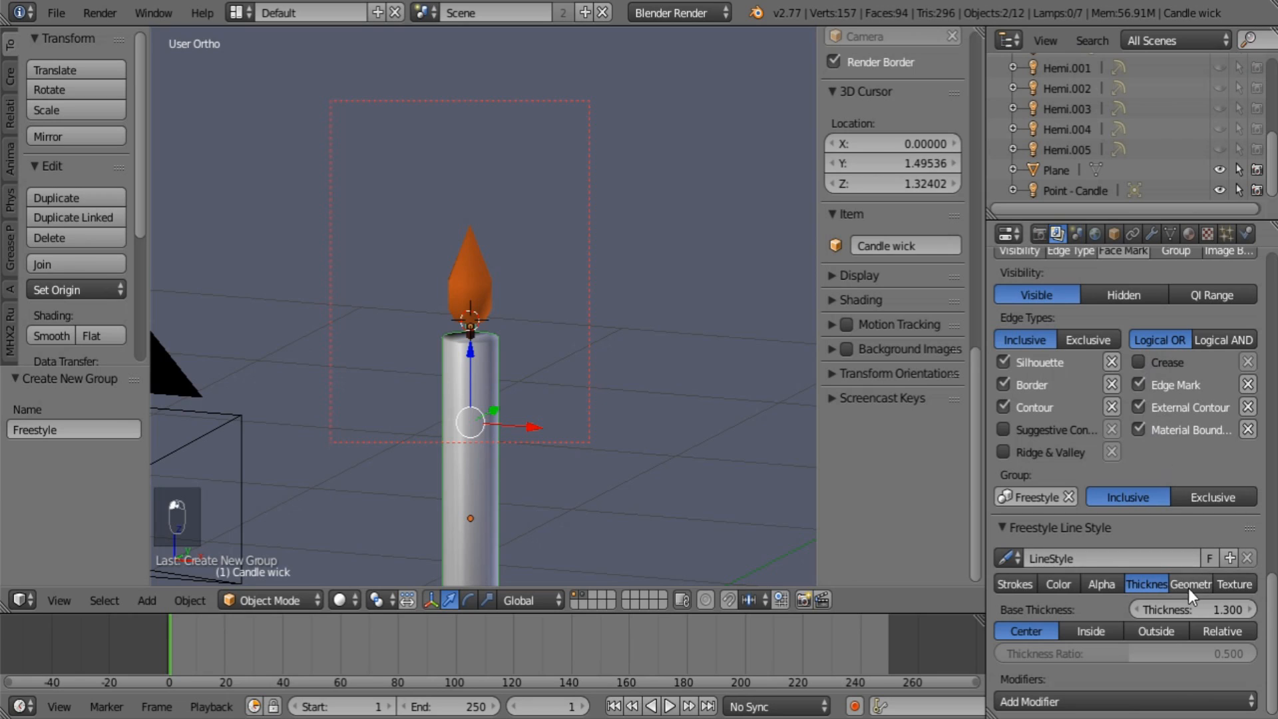
pyautogui.click(1192, 605)
pyautogui.write('1.3')
pyautogui.press('Return')
# Remove the line style's color modifier and review its thickness, geometry, texture and strokes settings.
pyautogui.click(1058, 585)
pyautogui.click(1245, 687)
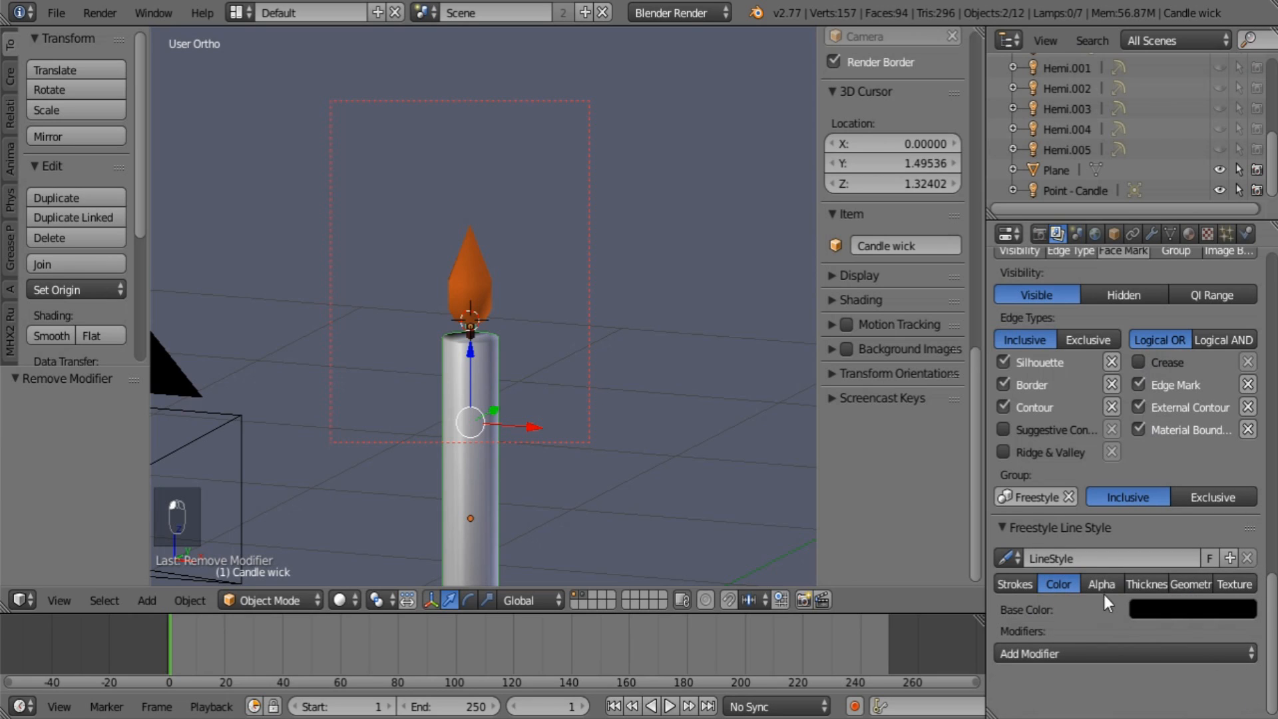
pyautogui.click(1144, 586)
pyautogui.click(1195, 586)
pyautogui.click(1234, 584)
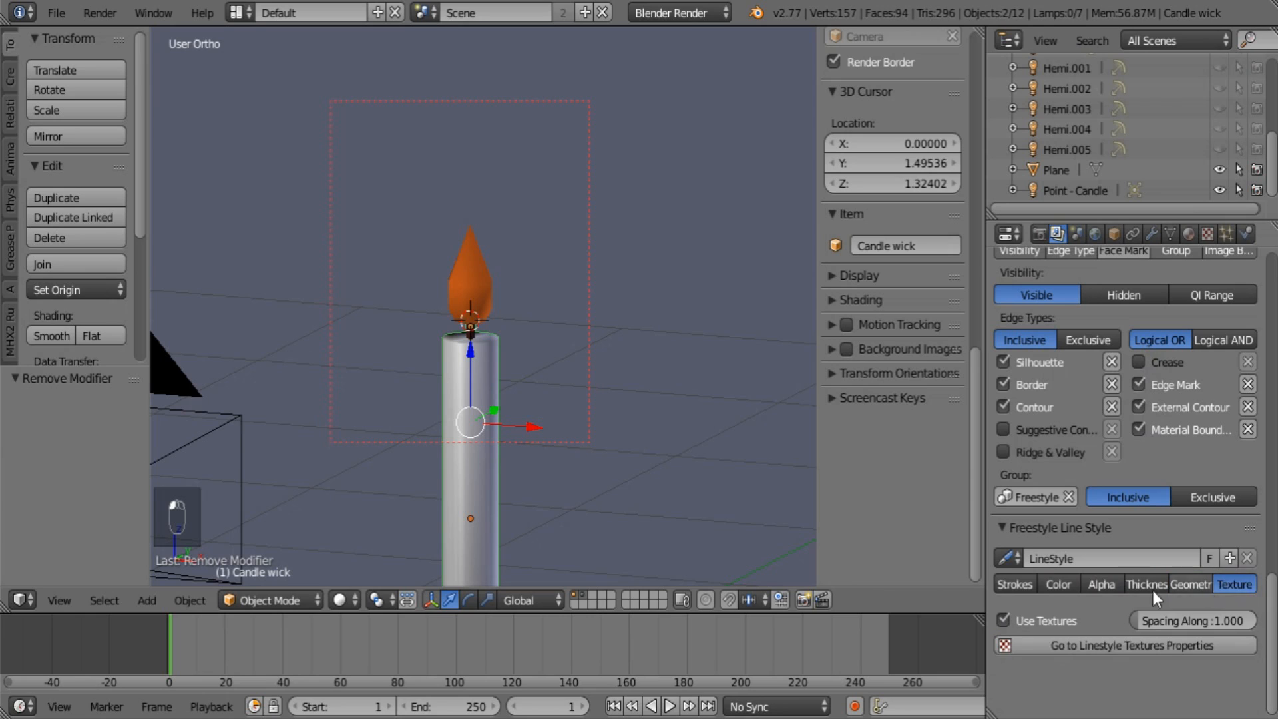
pyautogui.click(1024, 583)
pyautogui.click(1231, 585)
pyautogui.click(1004, 589)
# Save the file, render the scene, and inspect the Freestyle outlines around the candle and wick.
pyautogui.click(57, 16)
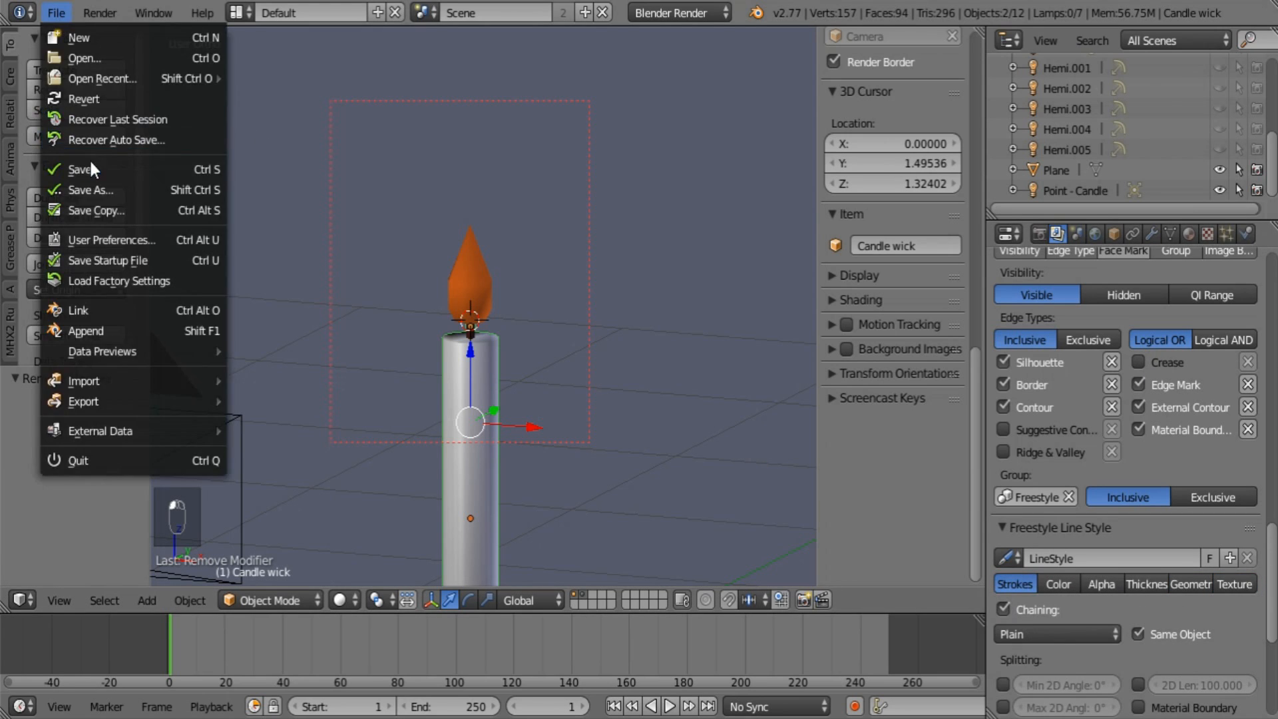
pyautogui.press('F12')
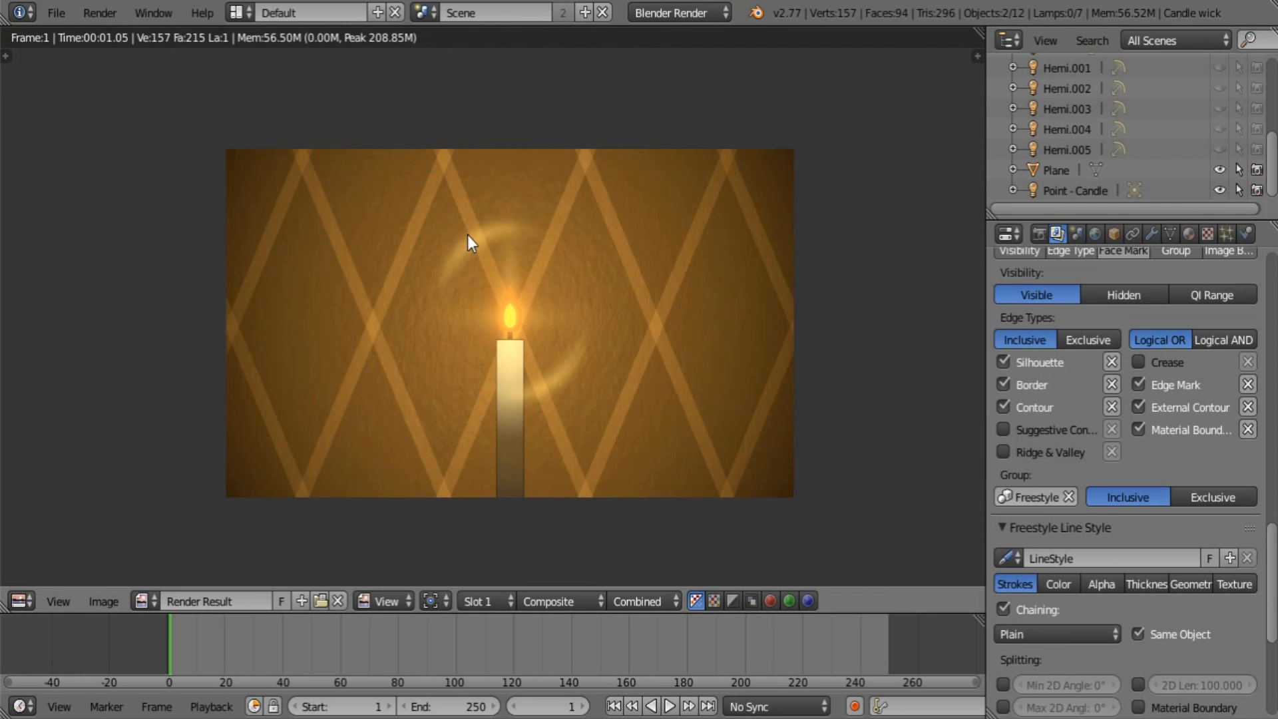
pyautogui.scroll(2, 467, 234)
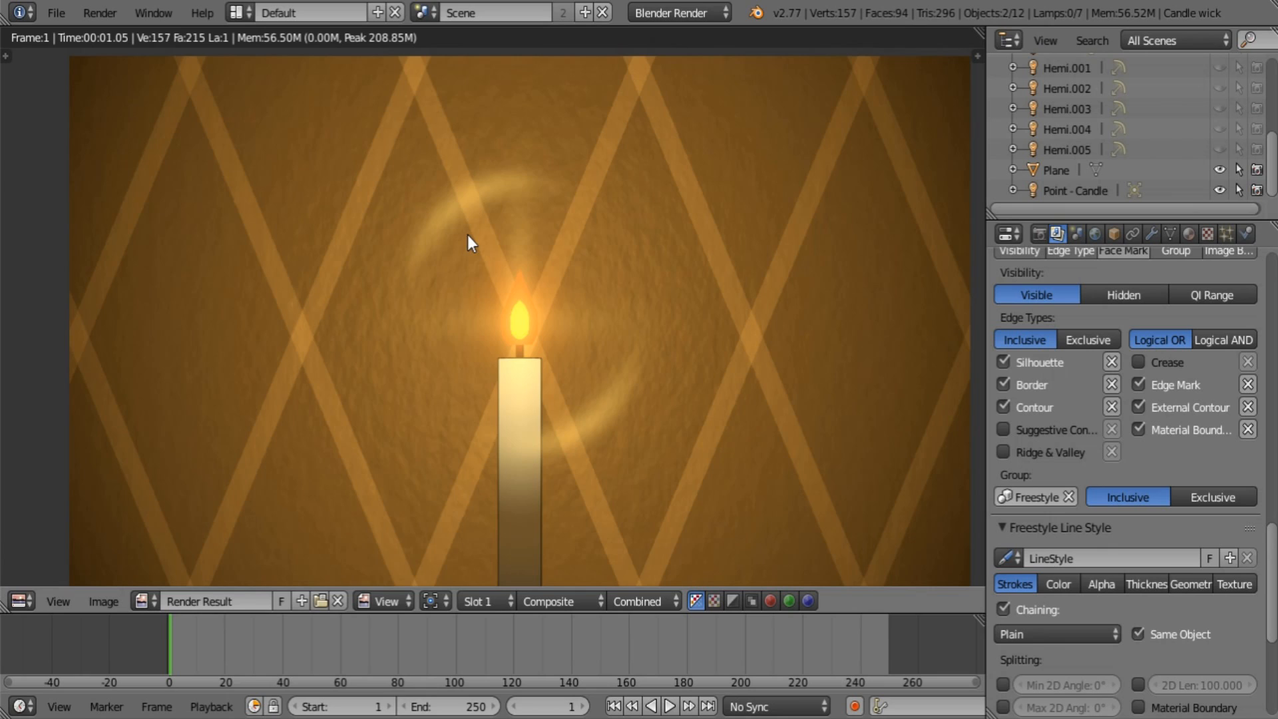
pyautogui.scroll(-1, 468, 235)
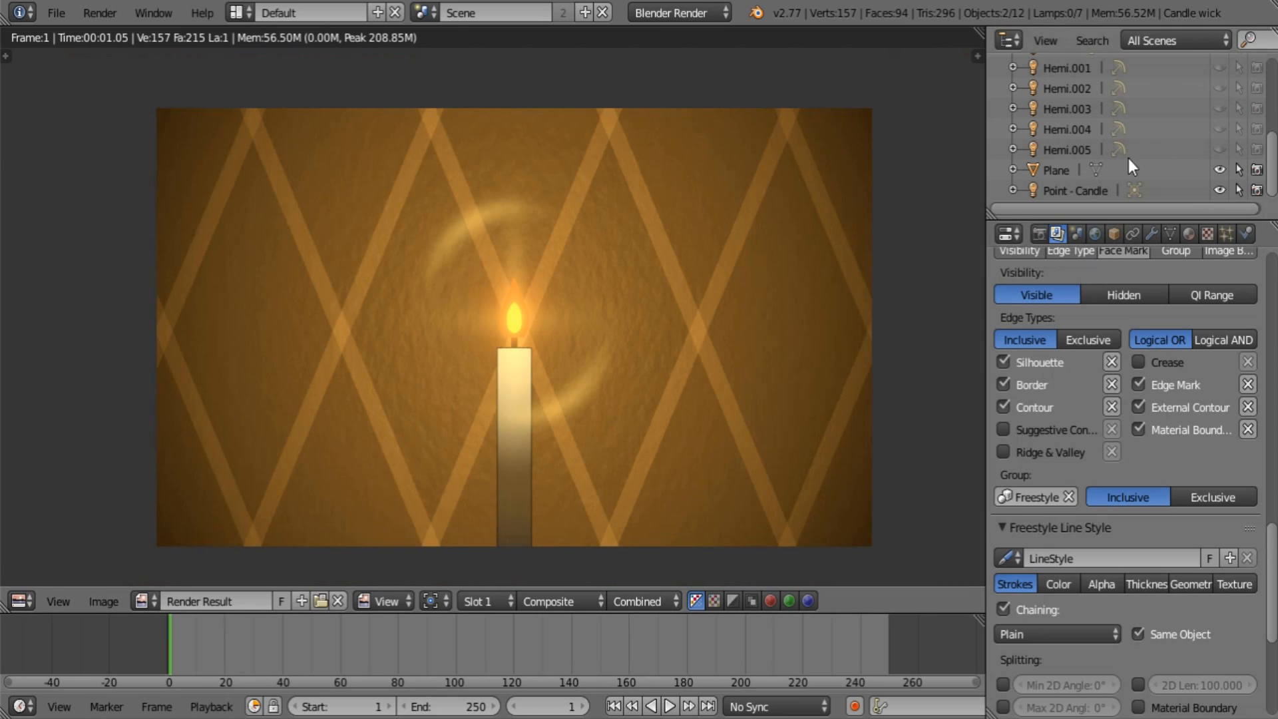
# Change the diffuse color of the plane's Wall material to blue and render the scene again.
pyautogui.click(1187, 234)
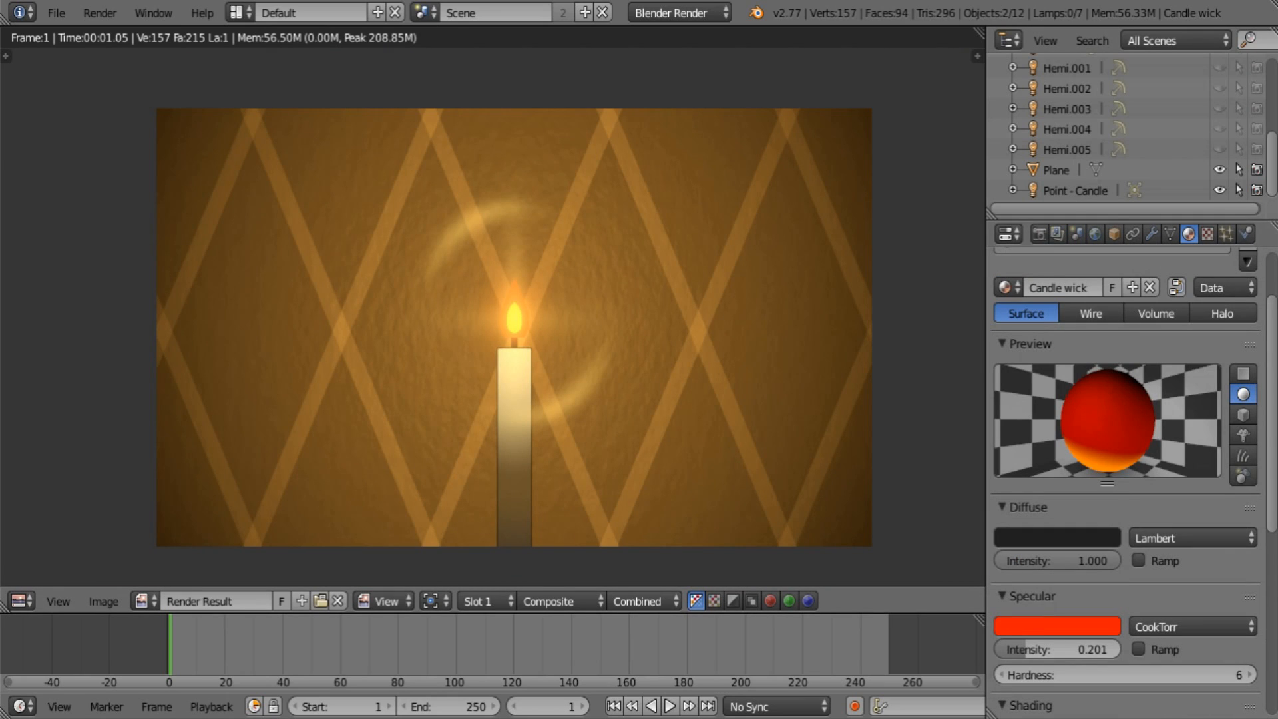
pyautogui.click(1050, 175)
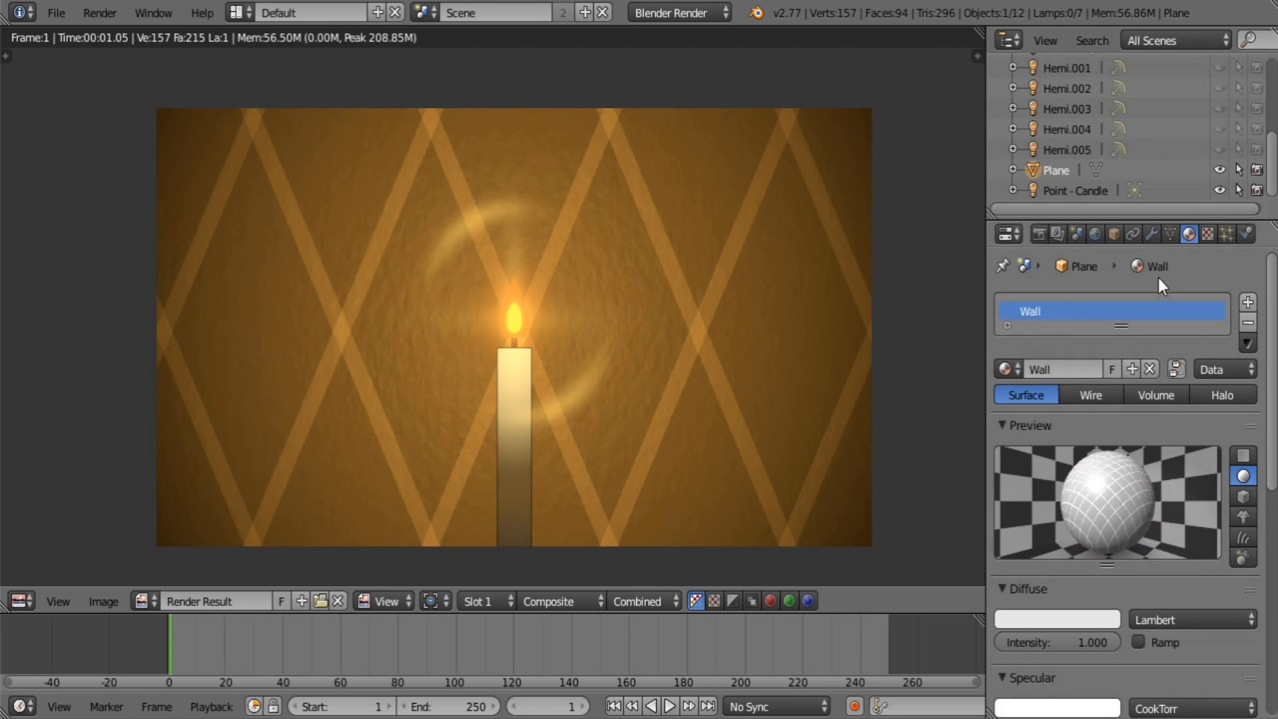
pyautogui.click(1059, 620)
pyautogui.moveTo(1027, 401)
pyautogui.mouseDown()
pyautogui.moveTo(1016, 419)
pyautogui.moveTo(1036, 403)
pyautogui.moveTo(1019, 389)
pyautogui.moveTo(1044, 379)
pyautogui.mouseUp()
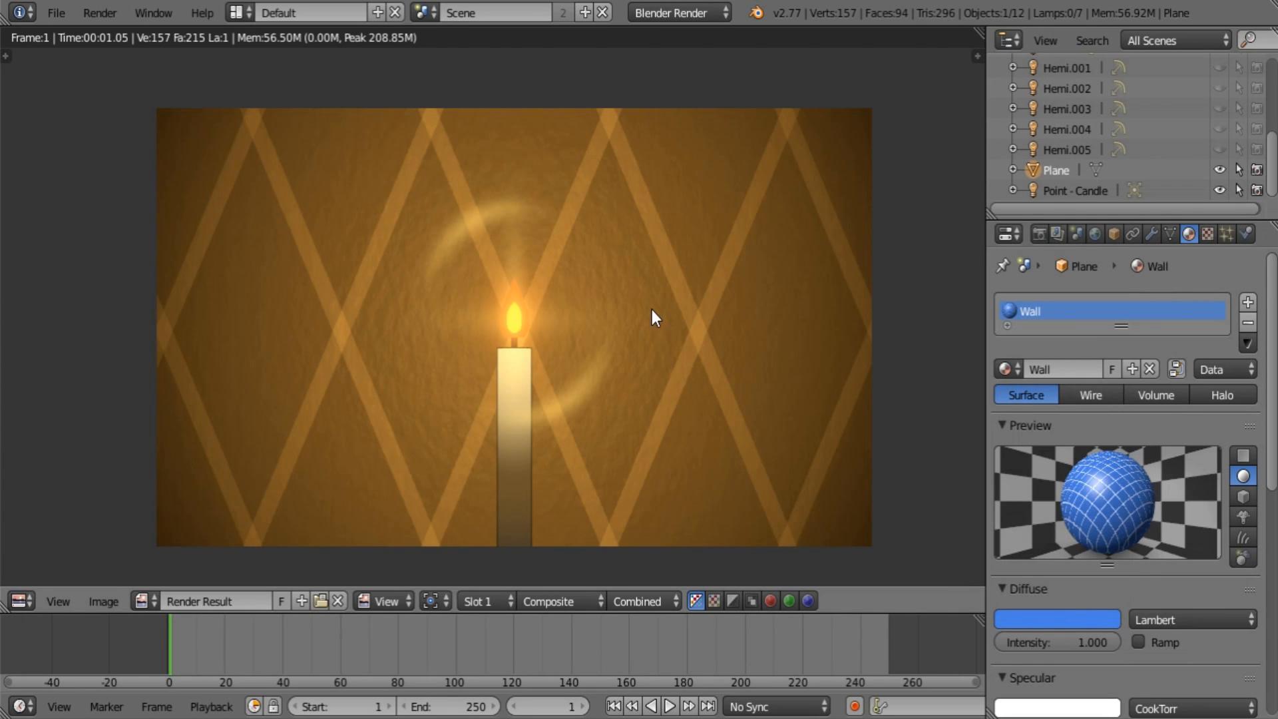
pyautogui.press('F12')
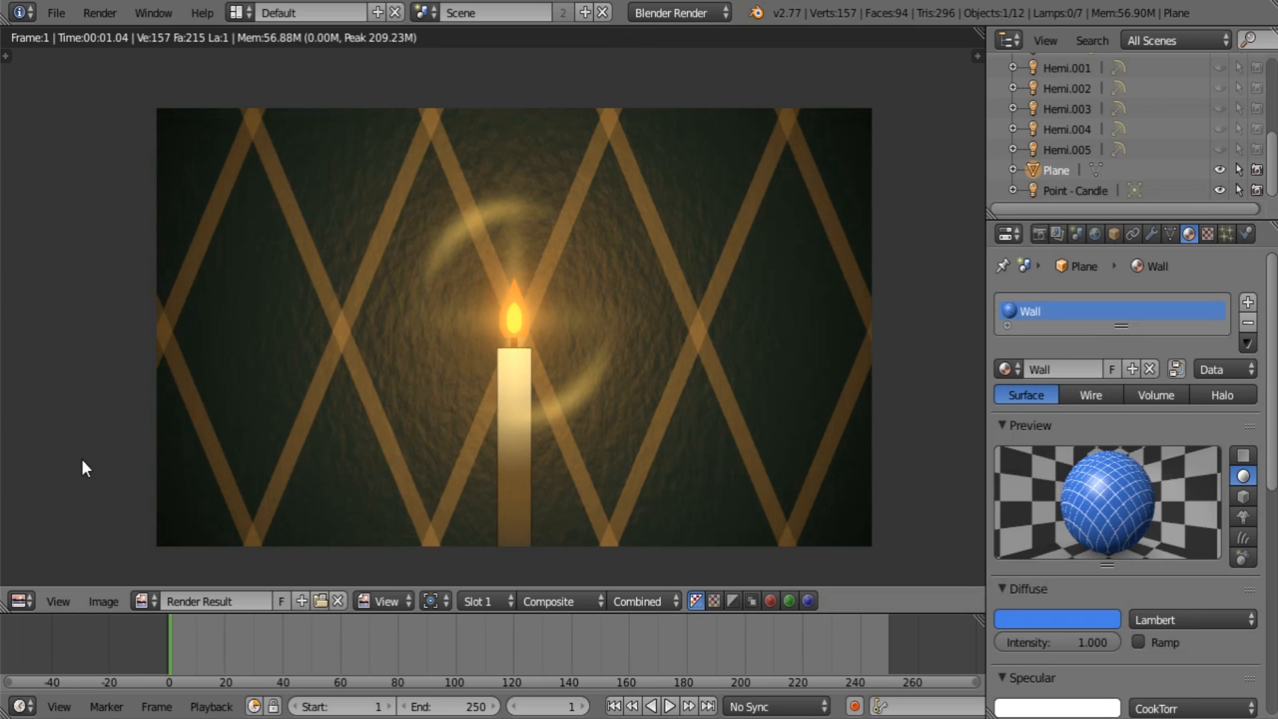
# Switch the render view to the Node Editor and enlarge the composite backdrop to a zoom of 1.00.
pyautogui.click(21, 600)
pyautogui.click(71, 354)
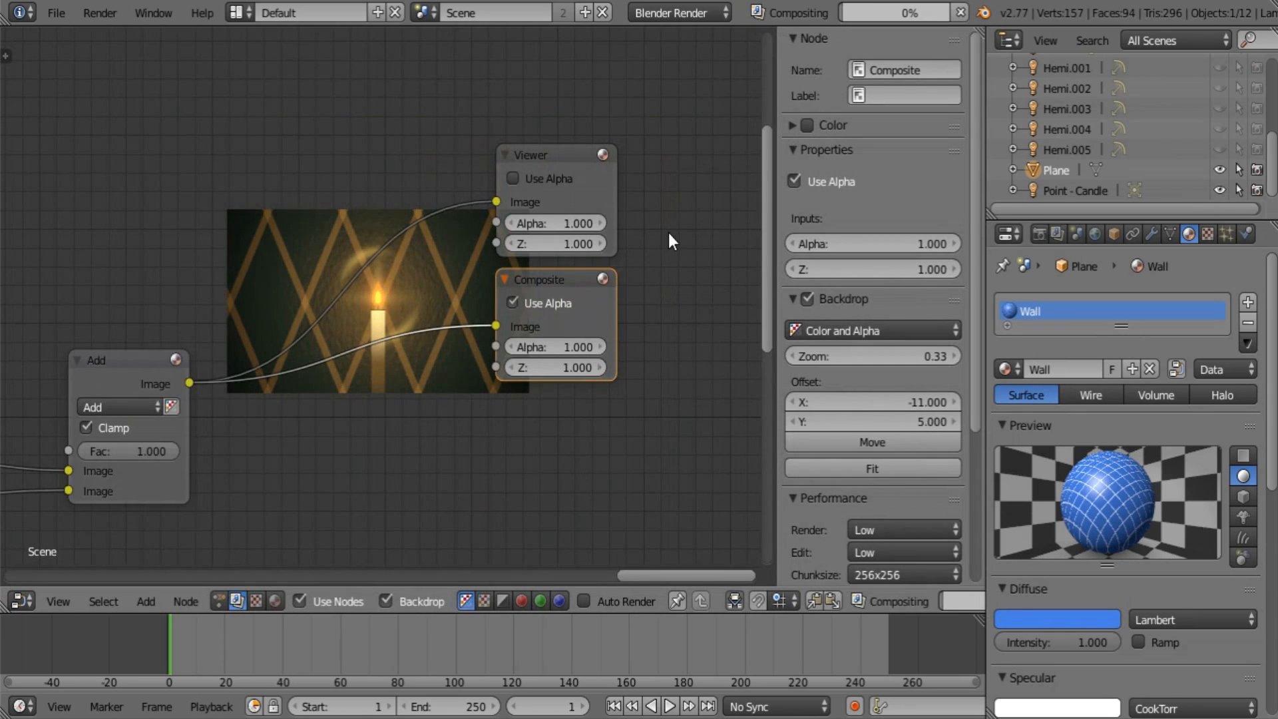
pyautogui.scroll(1, 280, 297)
pyautogui.moveTo(280, 297); pyautogui.dragTo(505, 383, button='middle')
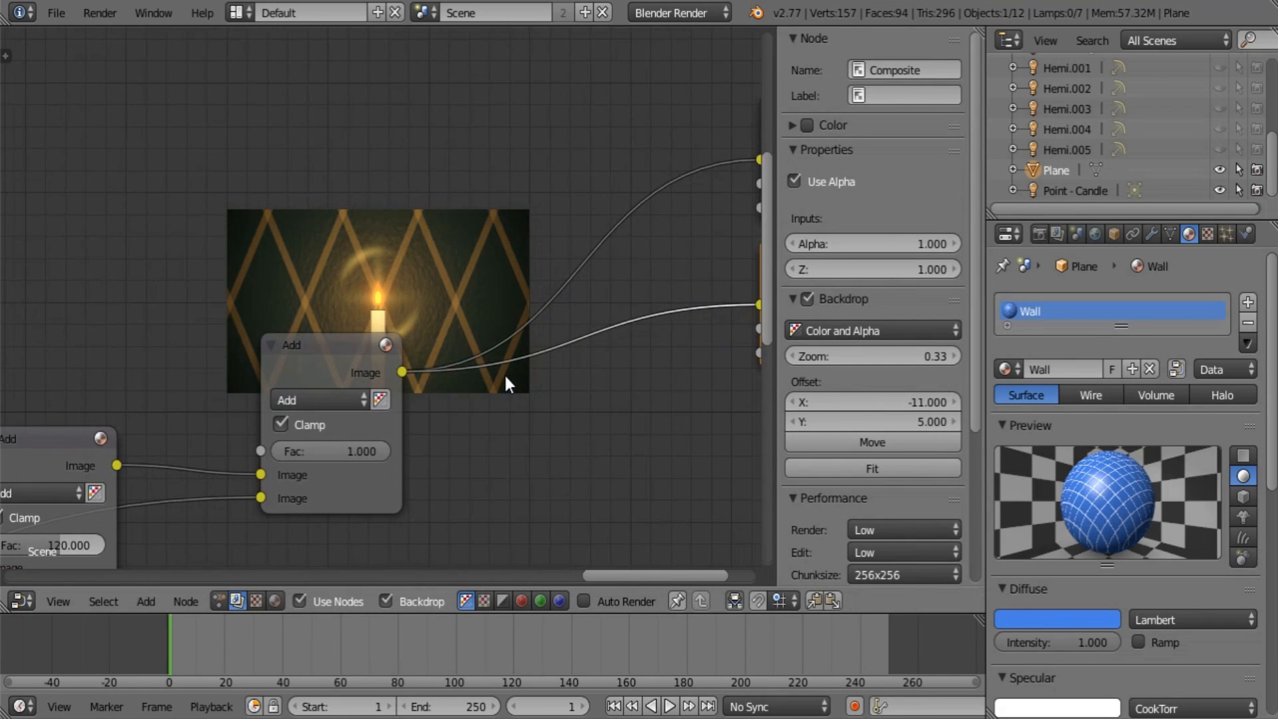
pyautogui.hotkey('alt', 'v')
pyautogui.hotkey('alt', 'v')
pyautogui.hotkey('alt', 'v')
pyautogui.hotkey('alt', 'v')
pyautogui.hotkey('alt', 'v')
pyautogui.hotkey('alt', 'v')
# Move the Add node with factor 120 up so it sits between its two neighbouring Add nodes.
pyautogui.moveTo(239, 497); pyautogui.dragTo(247, 320, button='middle')
pyautogui.scroll(-6, 331, 312)
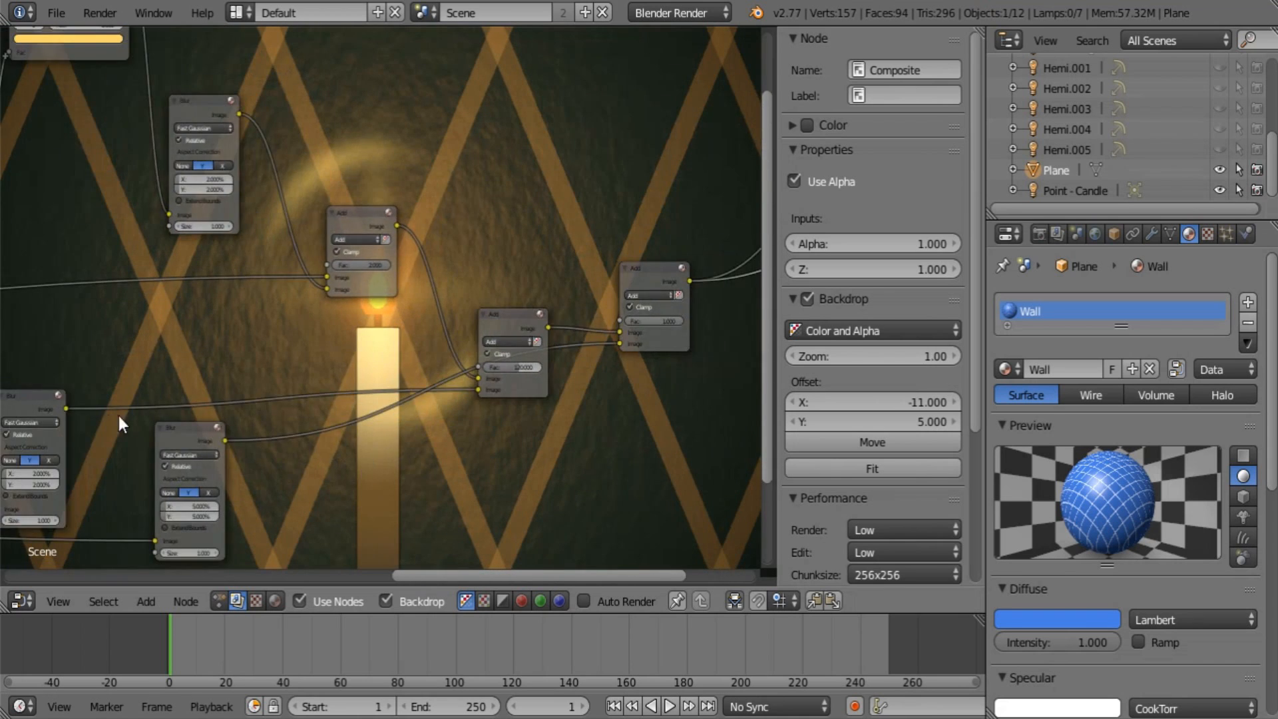
pyautogui.scroll(3, 356, 361)
pyautogui.moveTo(370, 395); pyautogui.dragTo(334, 415, button='middle')
pyautogui.scroll(1, 334, 416)
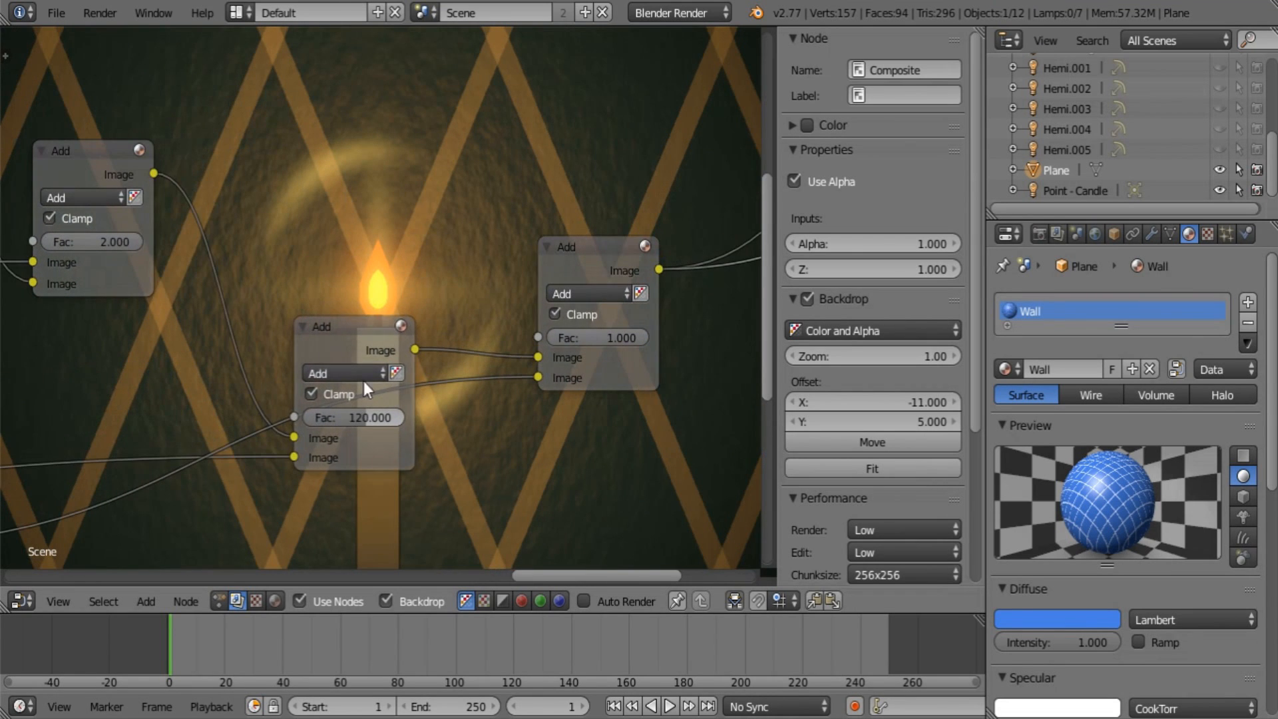
pyautogui.moveTo(363, 380); pyautogui.dragTo(360, 220)
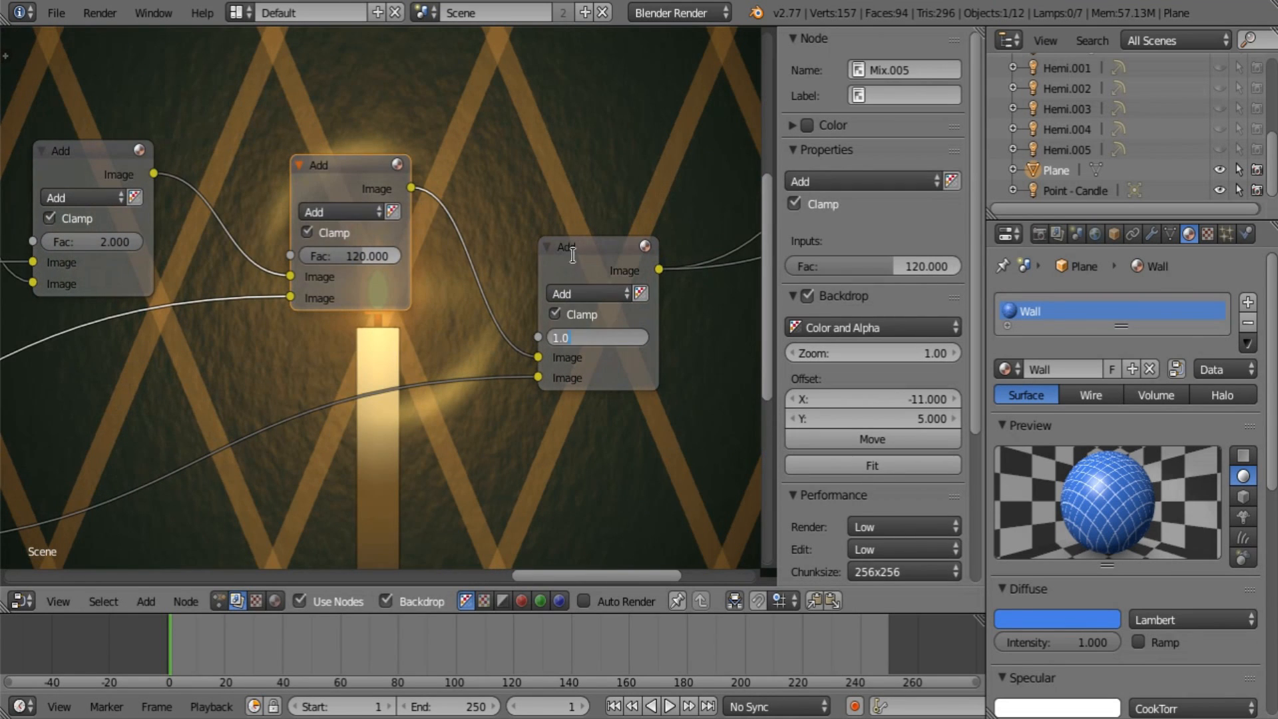
# Set the factor of the last Add node before the Viewer and Composite outputs to 4.
pyautogui.moveTo(581, 245); pyautogui.dragTo(381, 332, button='middle')
pyautogui.click(395, 426)
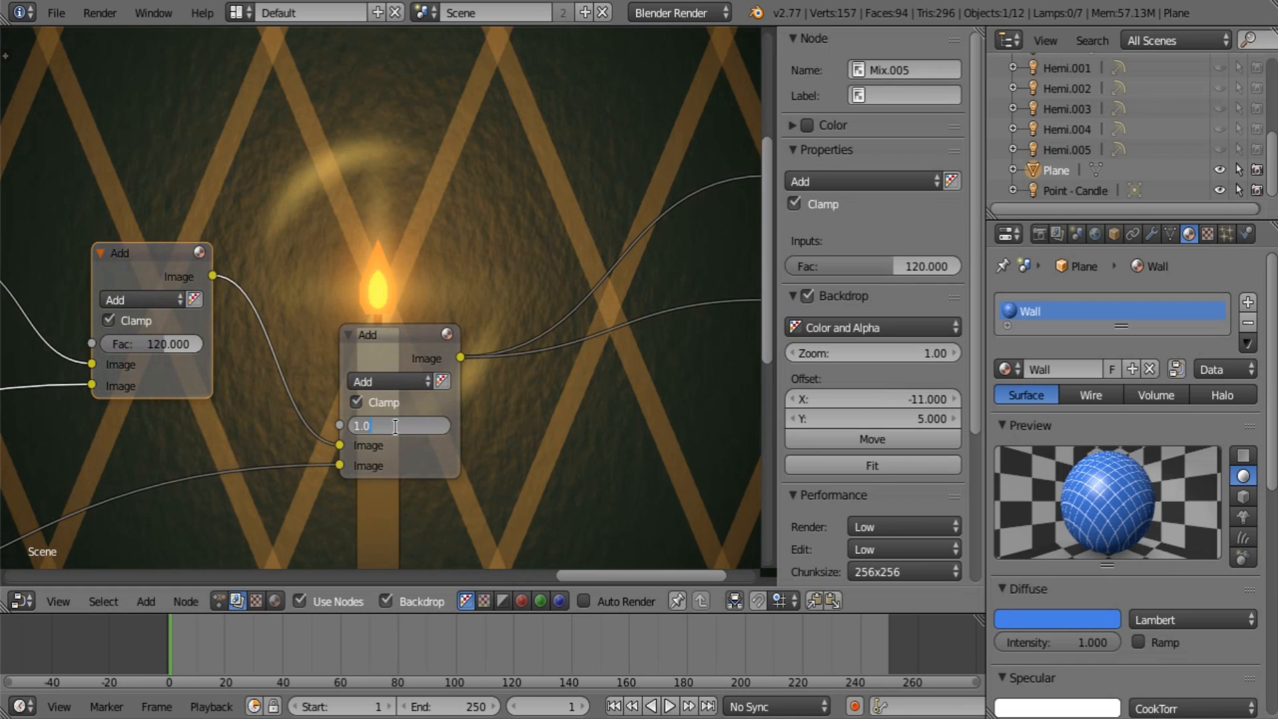
pyautogui.write('4')
pyautogui.press('Return')
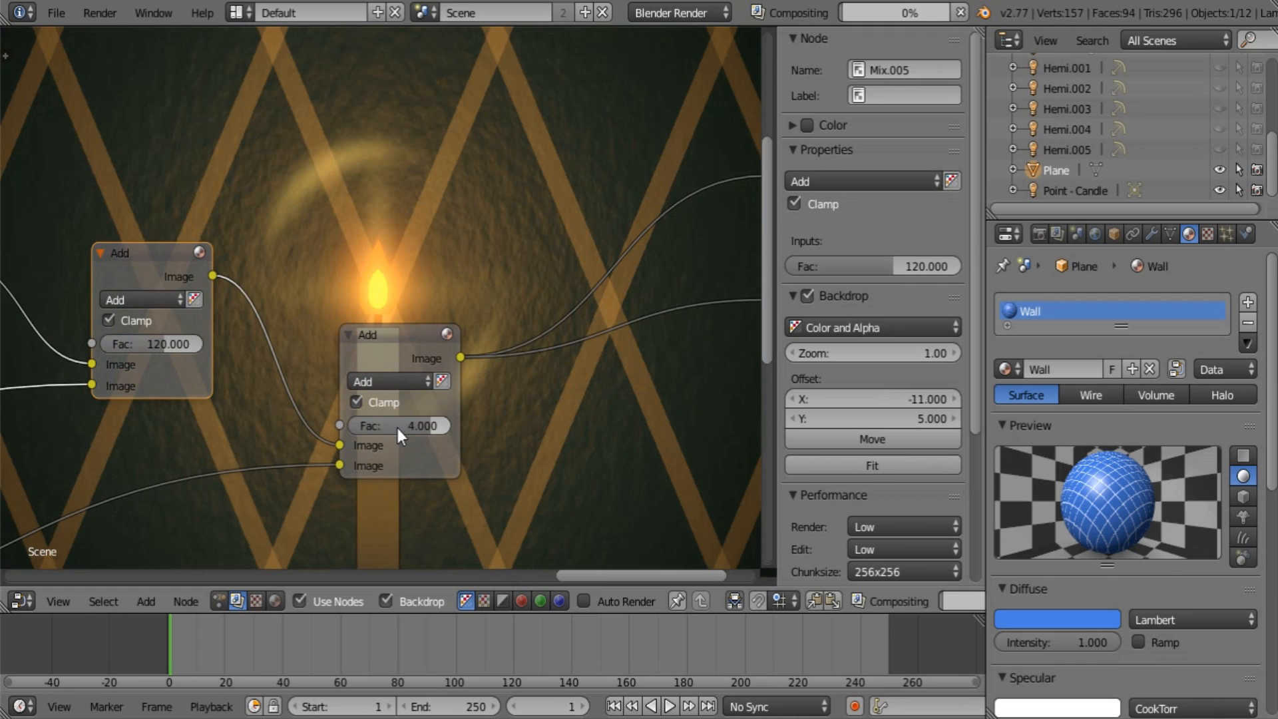
pyautogui.scroll(-2, 377, 378)
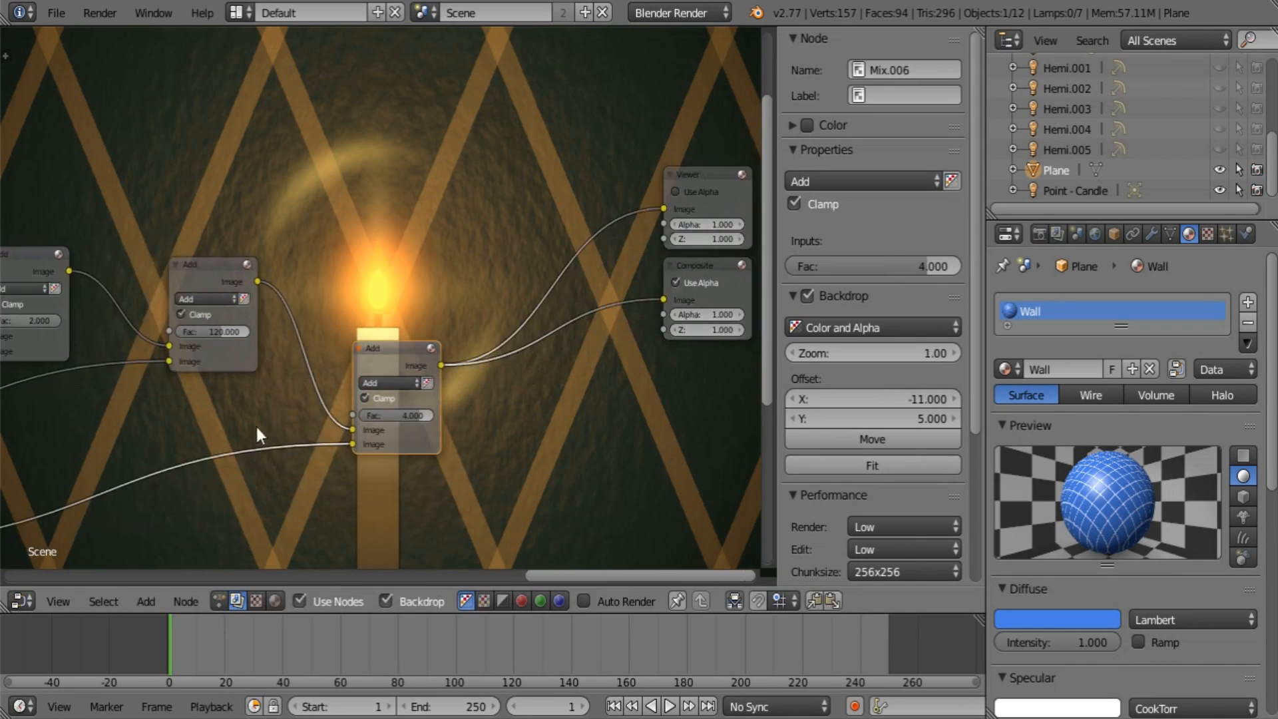
# Set the X and Y blur sizes of the Blur node feeding the last Add node to 3%.
pyautogui.moveTo(257, 426); pyautogui.dragTo(405, 426, button='middle')
pyautogui.scroll(2, 400, 430)
pyautogui.click(389, 402)
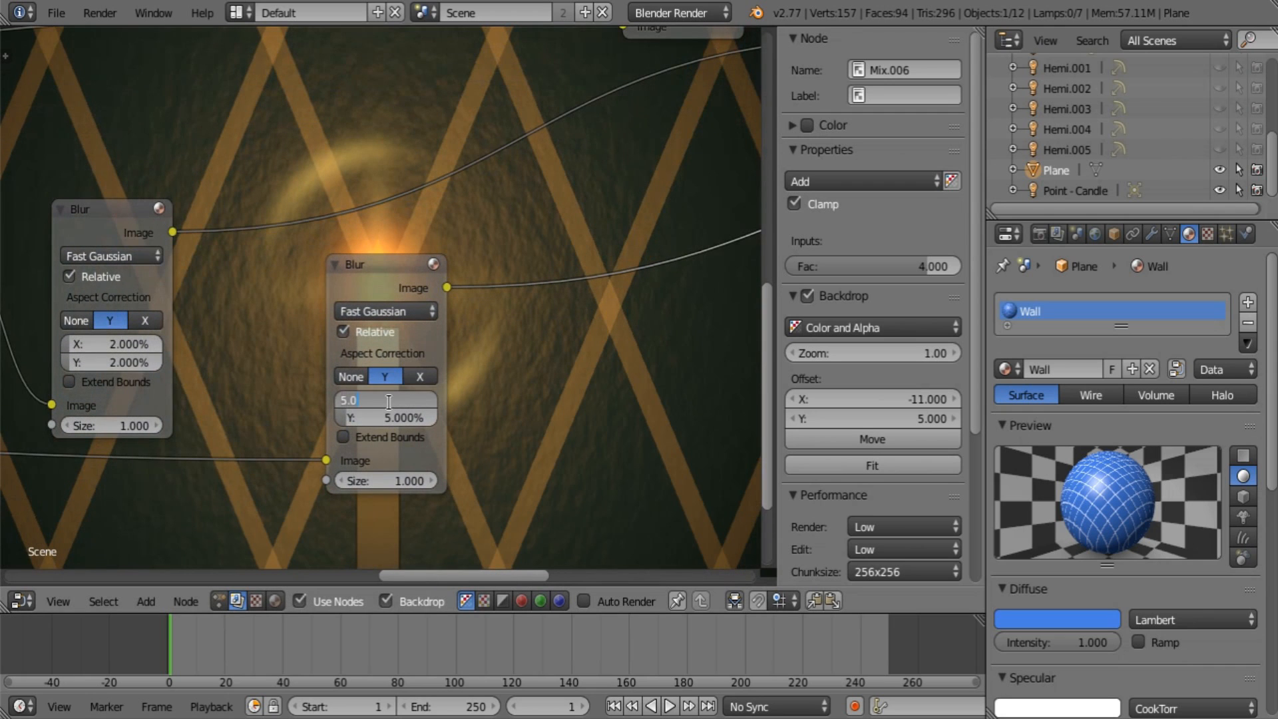
pyautogui.write('3')
pyautogui.press('Tab')
pyautogui.write('3')
pyautogui.press('Return')
# Try a factor of 3 on the last Add node and settle on a factor of 2.
pyautogui.moveTo(522, 316); pyautogui.dragTo(386, 469, button='middle')
pyautogui.click(395, 412)
pyautogui.write('3')
pyautogui.press('Return')
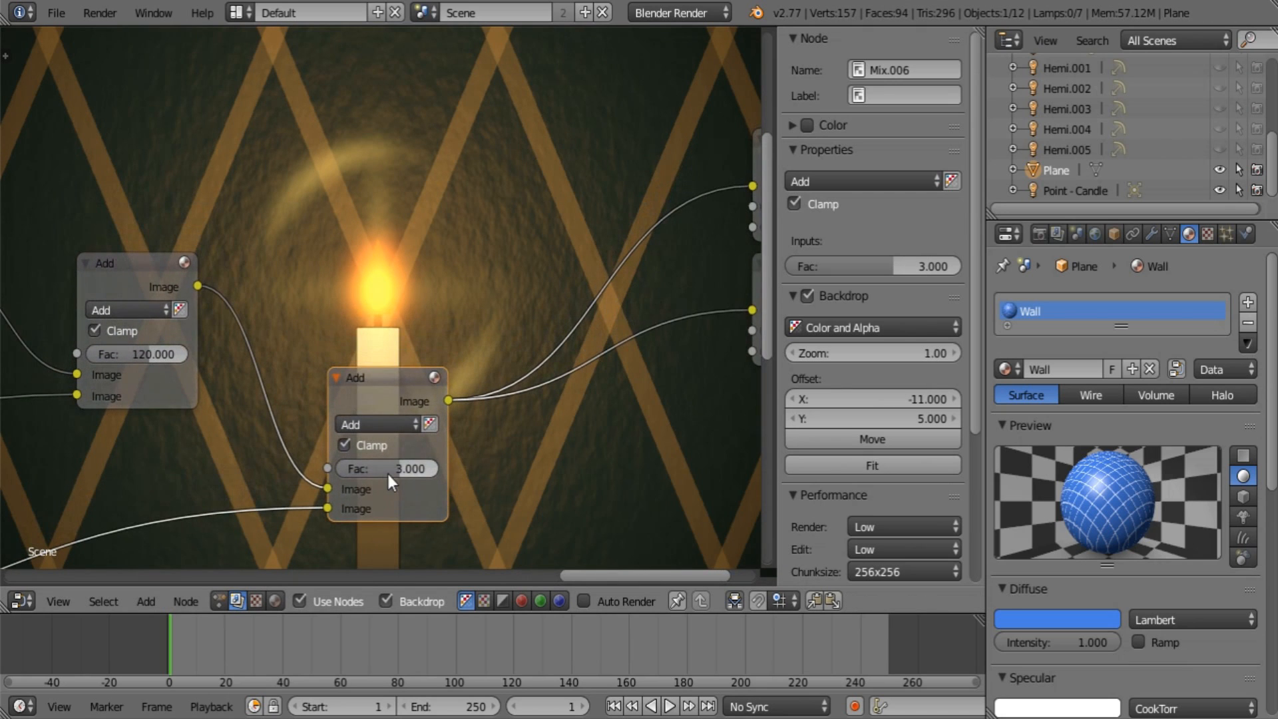
pyautogui.click(386, 469)
pyautogui.write('2')
pyautogui.press('Return')
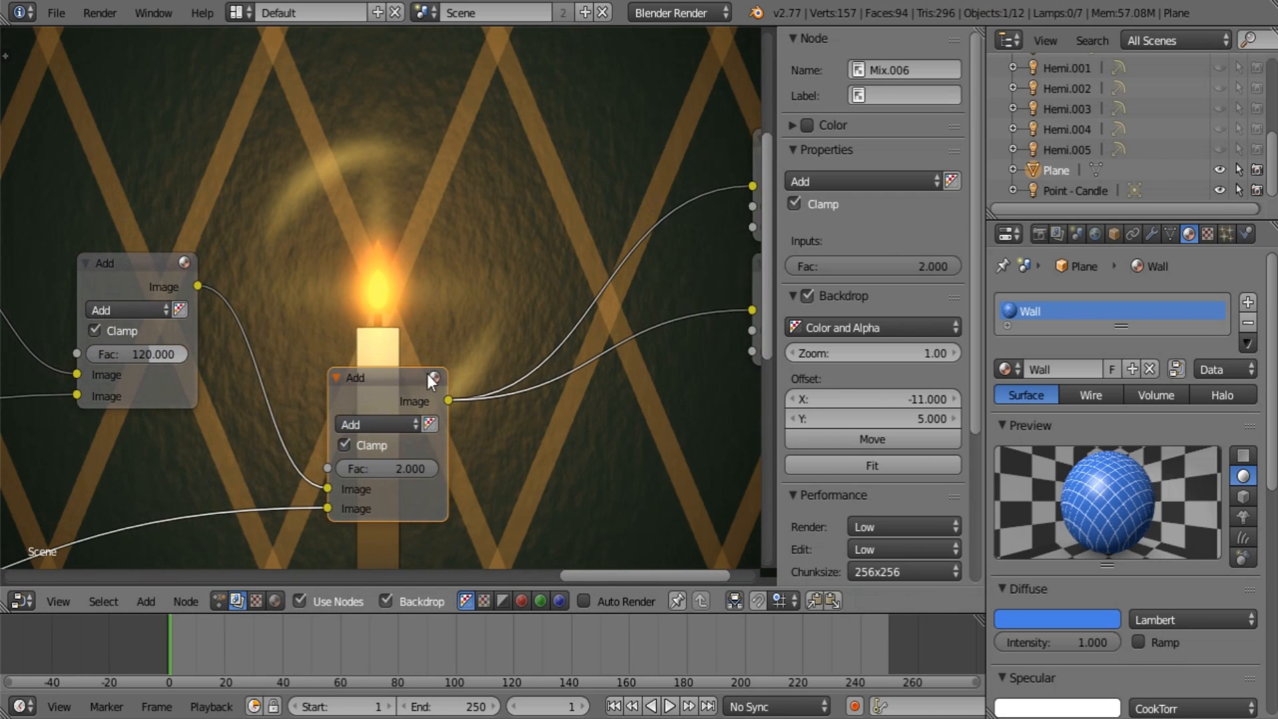
# Examine the composited candle flame and shrink the backdrop to a zoom of 0.48.
pyautogui.moveTo(426, 373); pyautogui.dragTo(207, 21, button='middle')
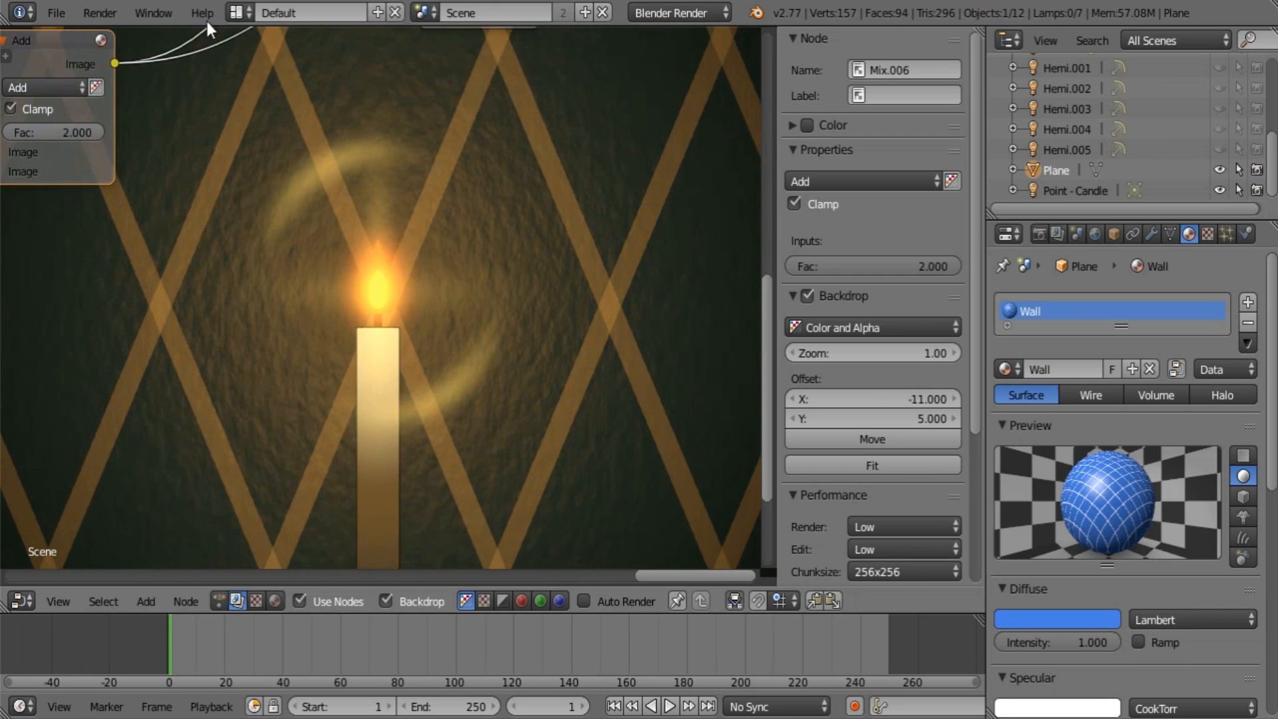
pyautogui.click(58, 6)
pyautogui.moveTo(344, 209); pyautogui.dragTo(406, 404, button='middle')
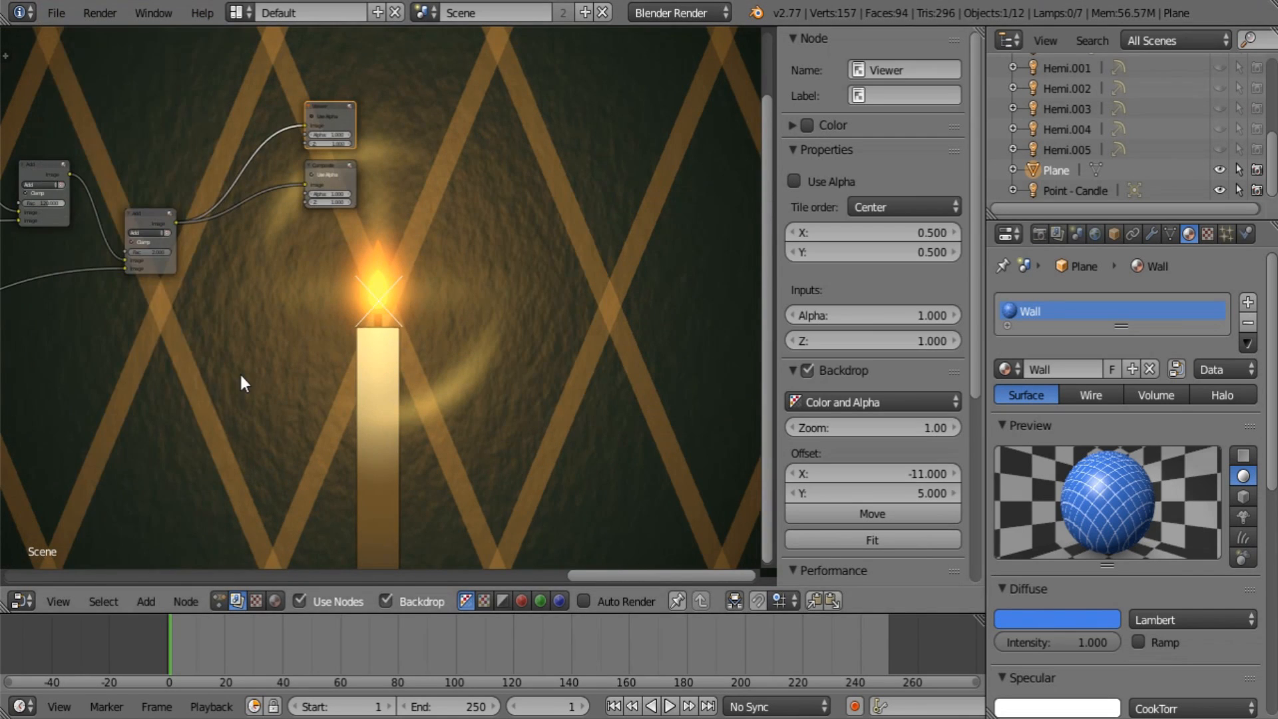
pyautogui.press('v')
pyautogui.press('v')
pyautogui.press('v')
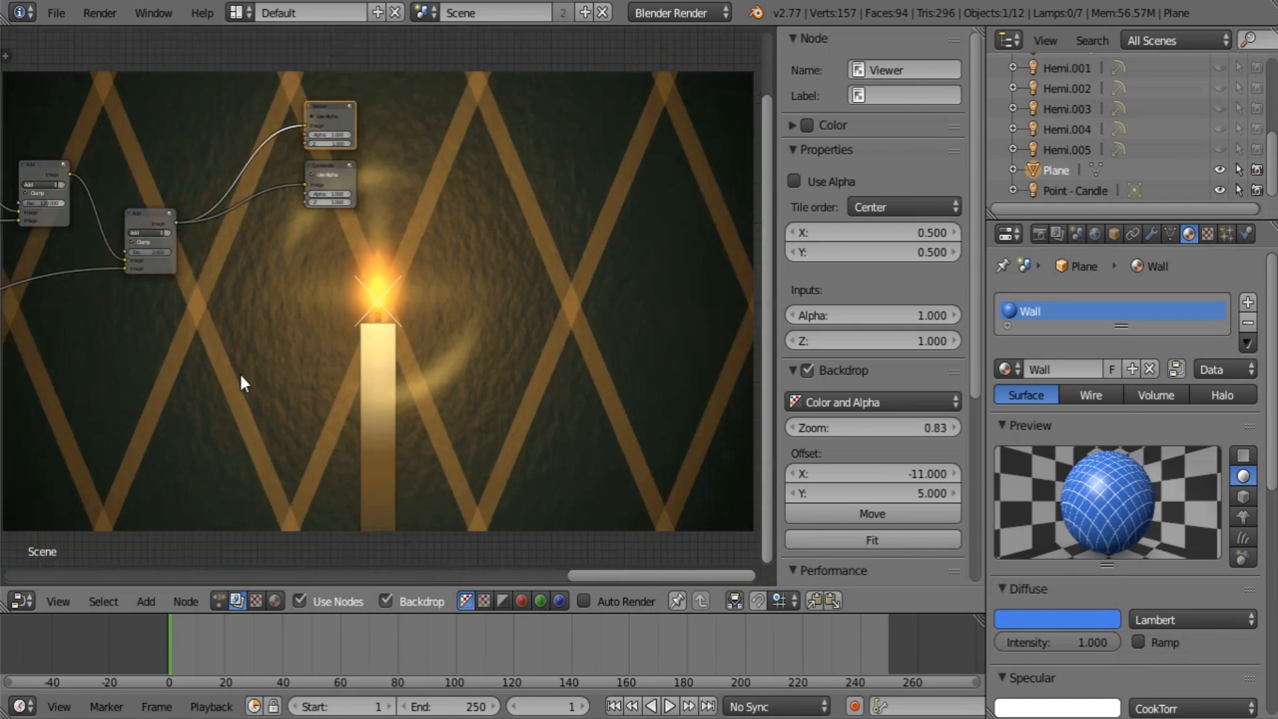
pyautogui.press('v')
pyautogui.moveTo(271, 374); pyautogui.dragTo(374, 447, button='middle')
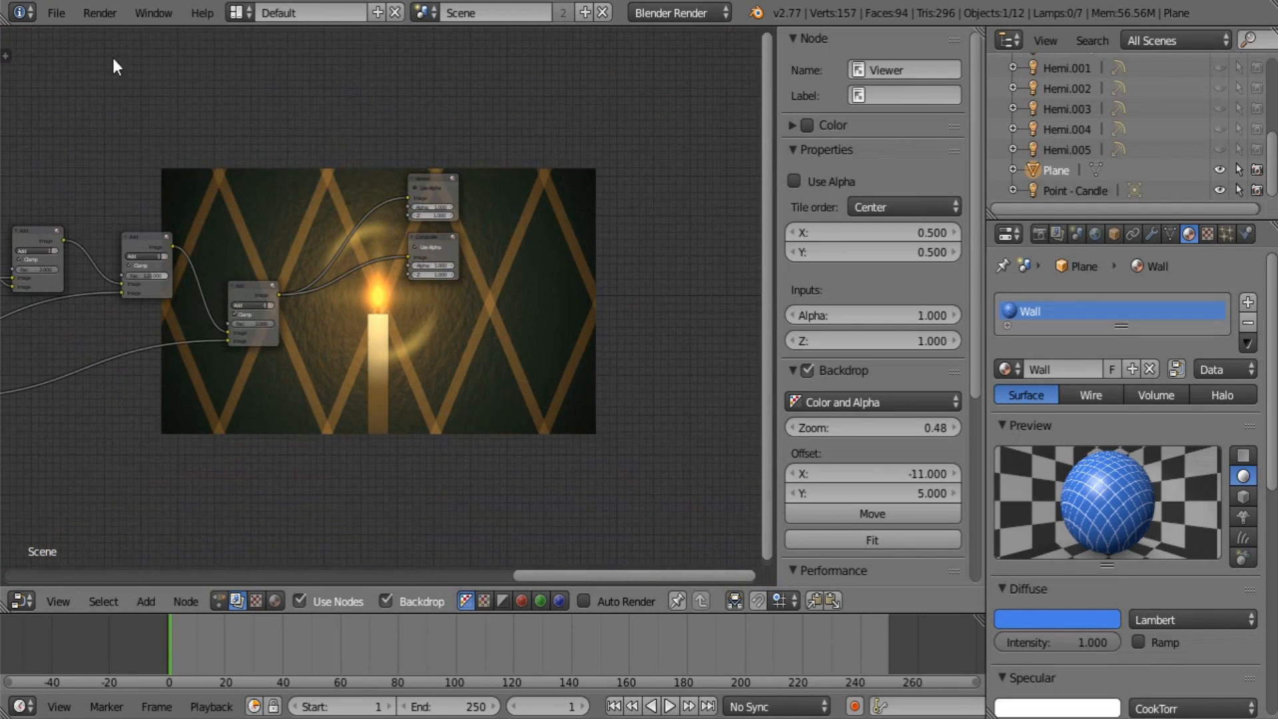
pyautogui.click(56, 13)
# Switch to the 3D View and insert a keyframe for the Point - Candle lamp's energy at frame 1.
pyautogui.click(22, 600)
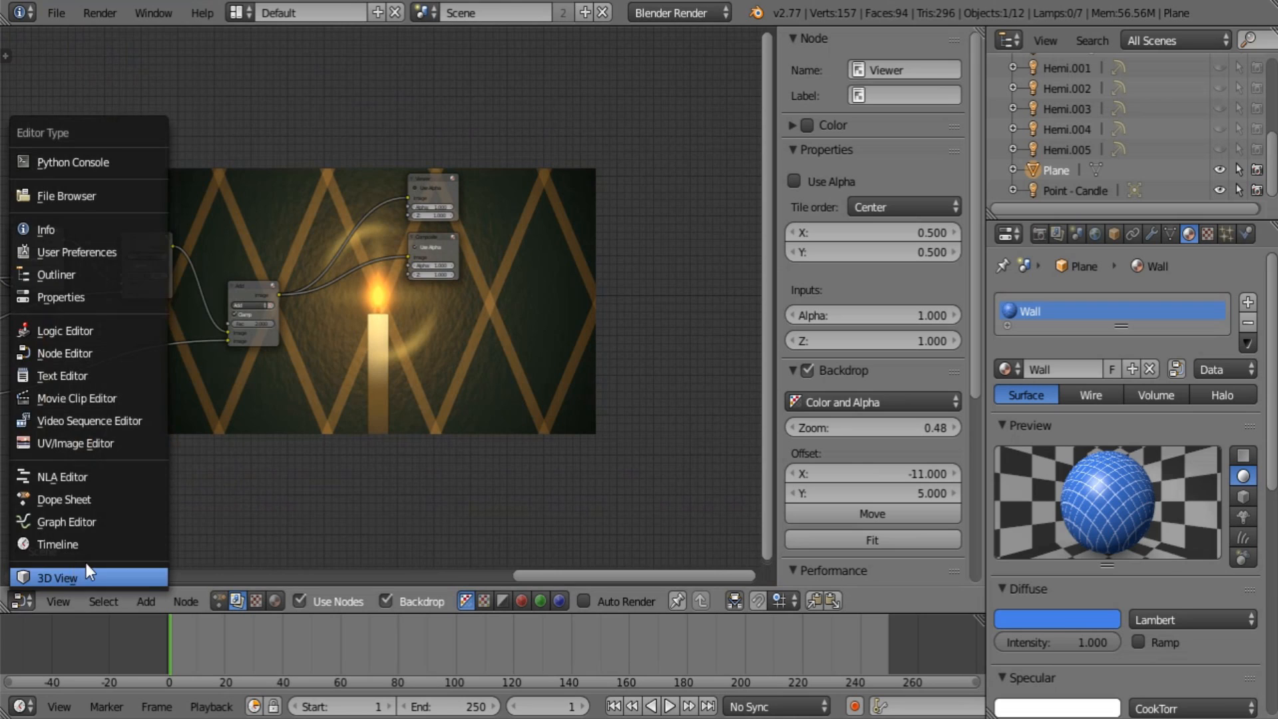
pyautogui.click(89, 575)
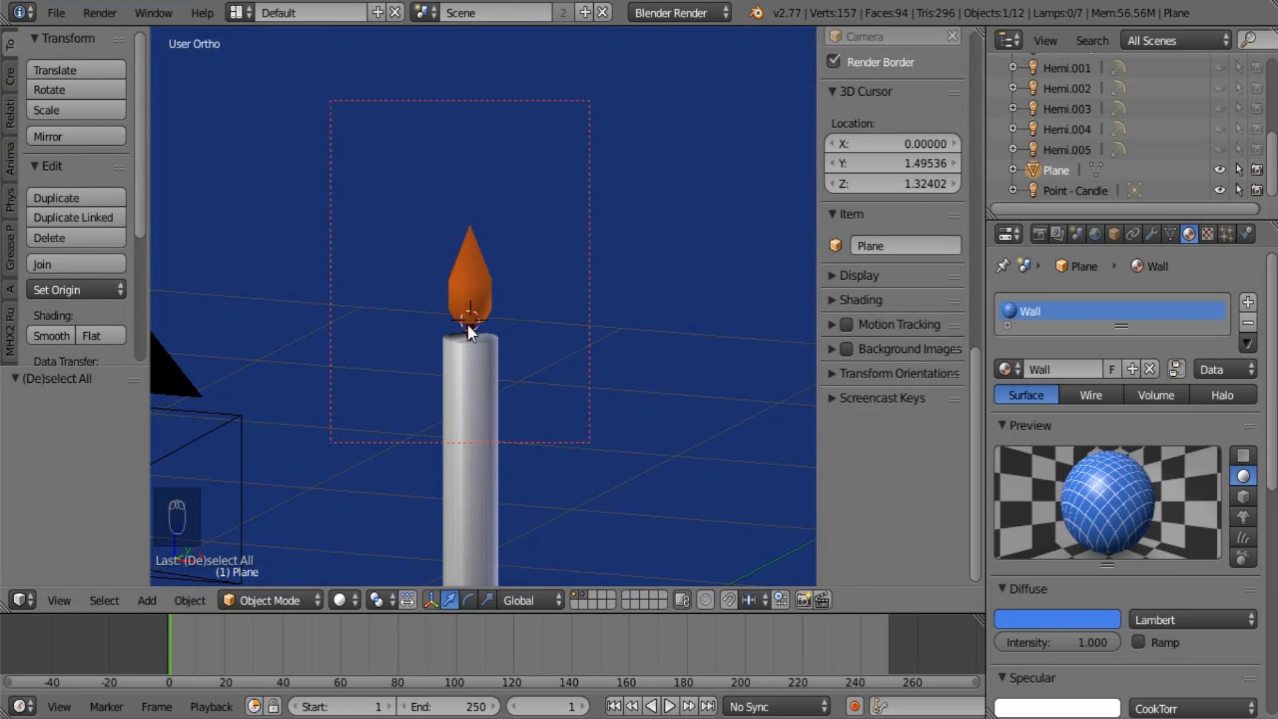
pyautogui.click(1084, 189)
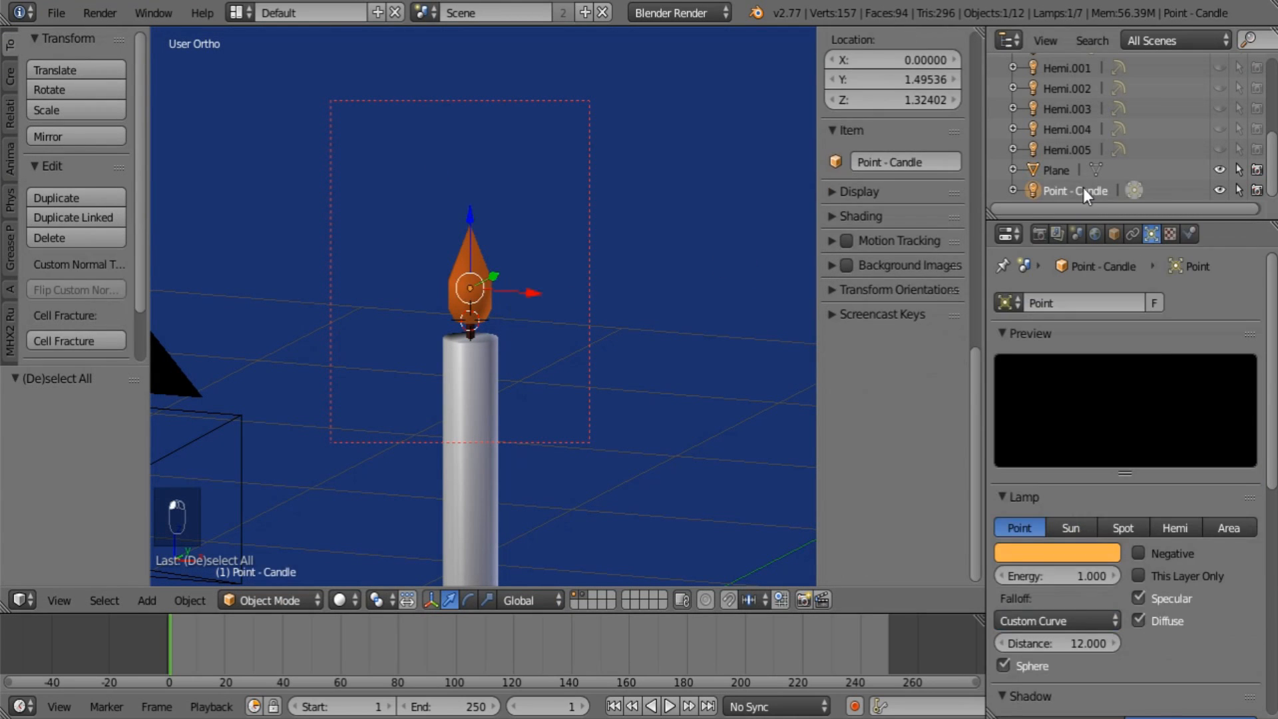
pyautogui.rightClick(1061, 576)
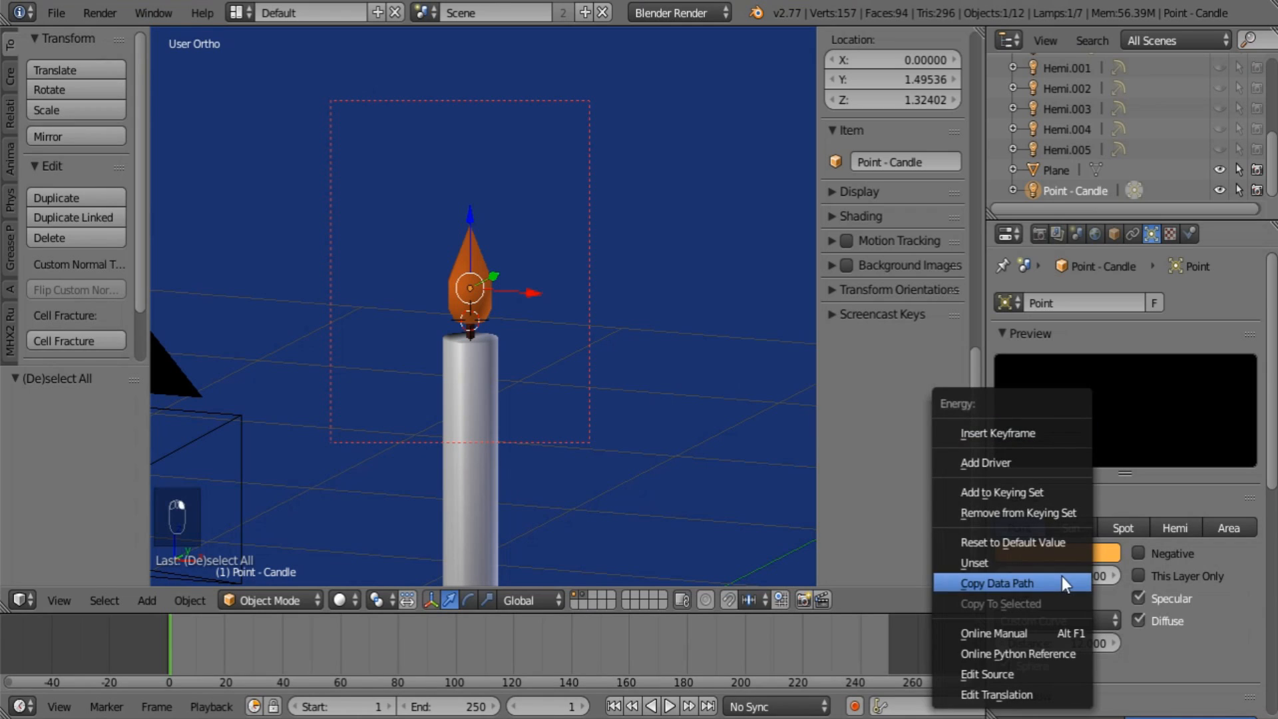
pyautogui.click(1051, 435)
# Show the curves of the candle lamp and the Flame together in the Graph Editor and lock the Value (Dip) curve.
pyautogui.moveTo(166, 645); pyautogui.dragTo(214, 645)
pyautogui.click(24, 600)
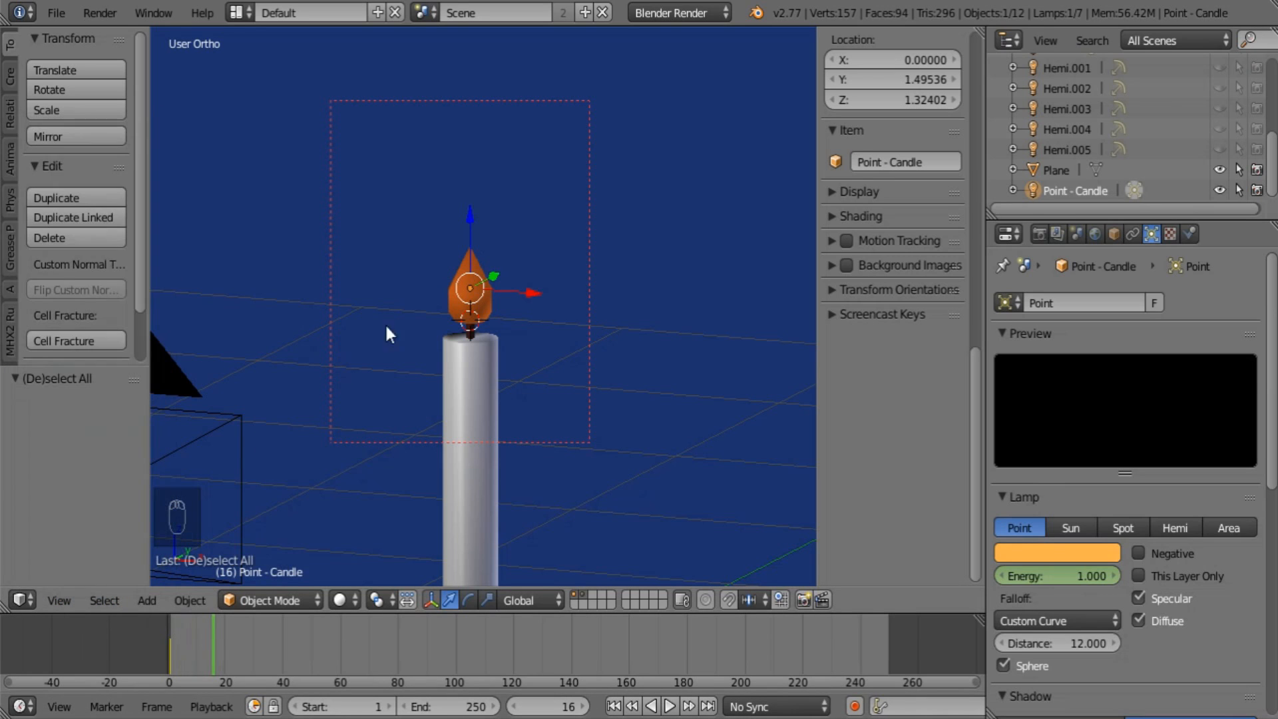
pyautogui.keyDown('shift'); pyautogui.rightClick(476, 270); pyautogui.keyUp('shift')
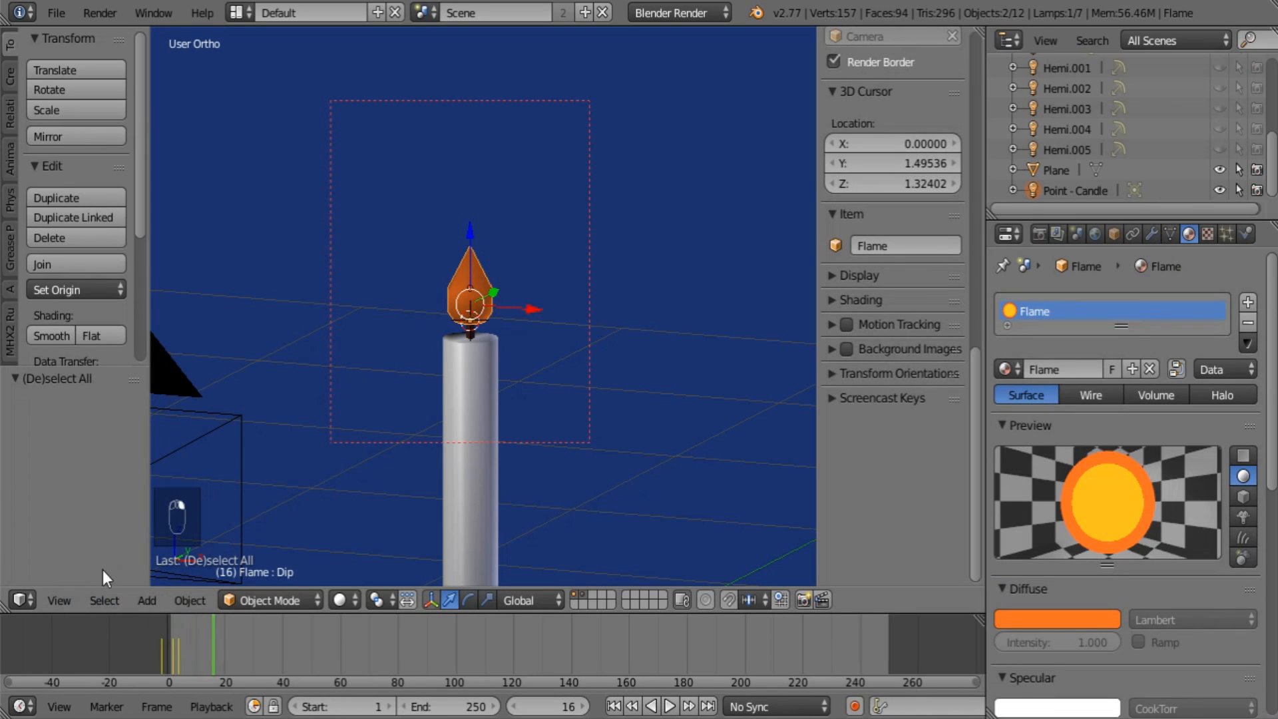
pyautogui.click(26, 597)
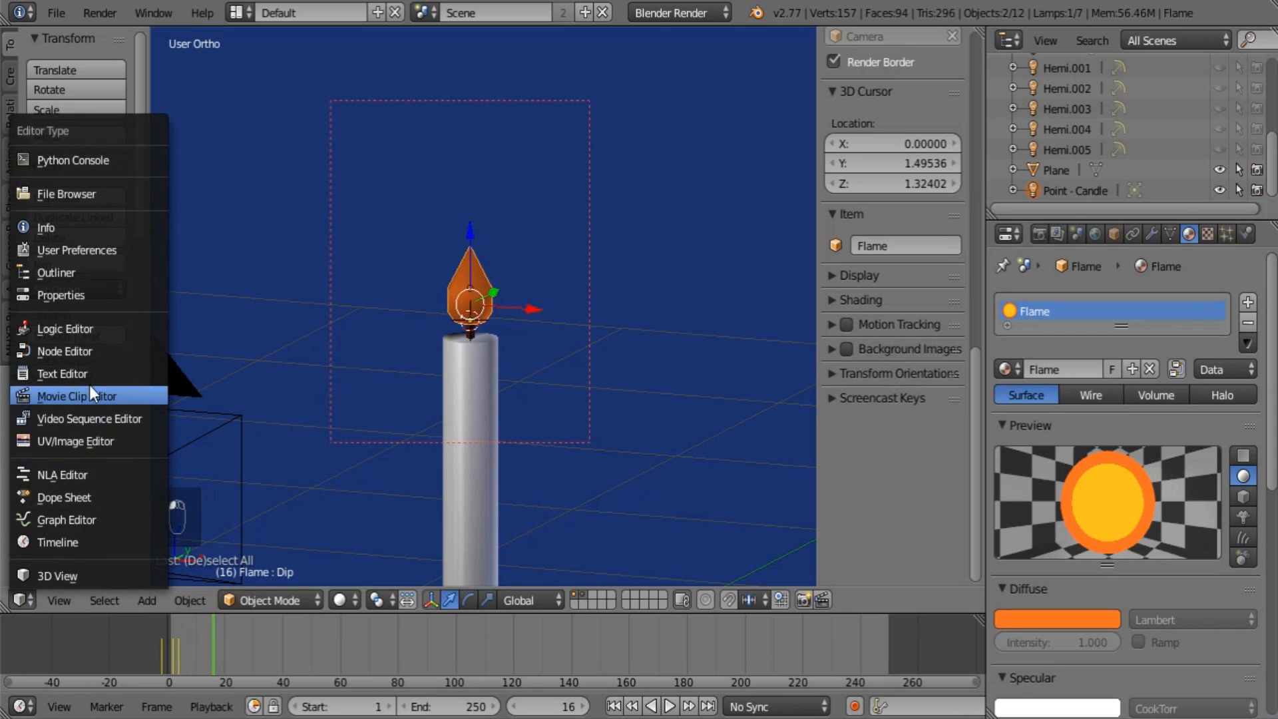
pyautogui.click(78, 520)
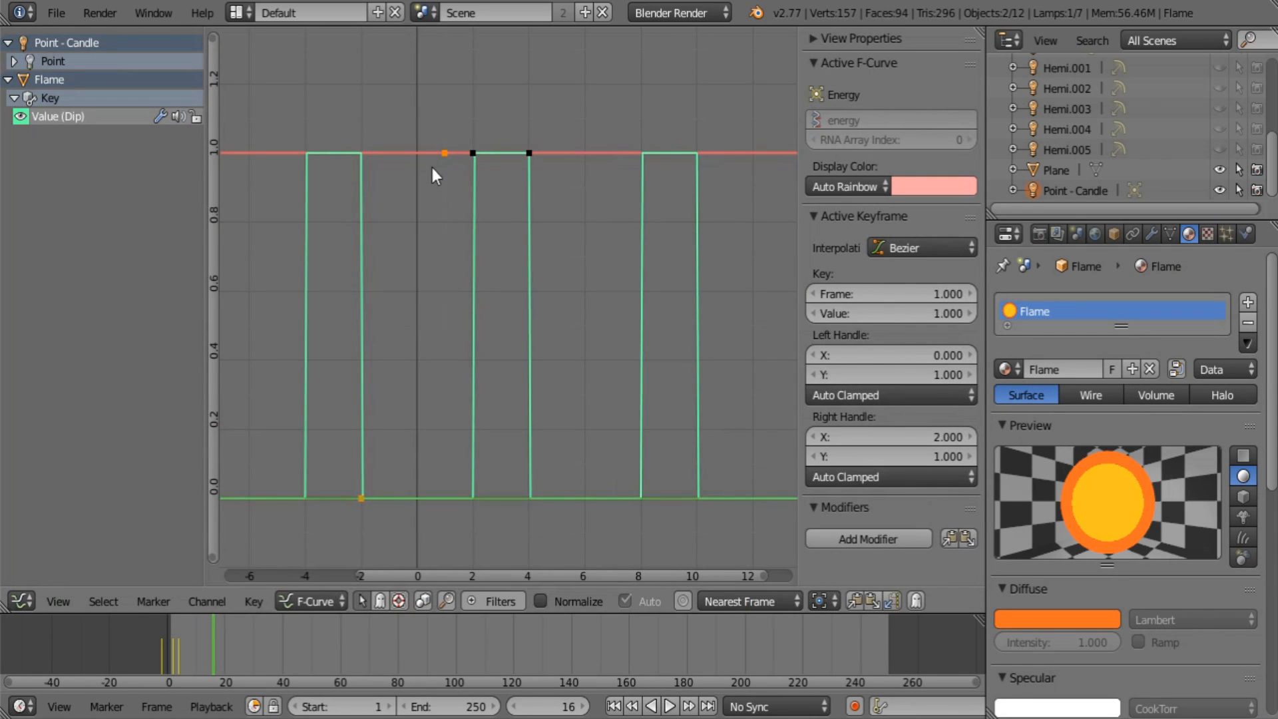
pyautogui.click(196, 117)
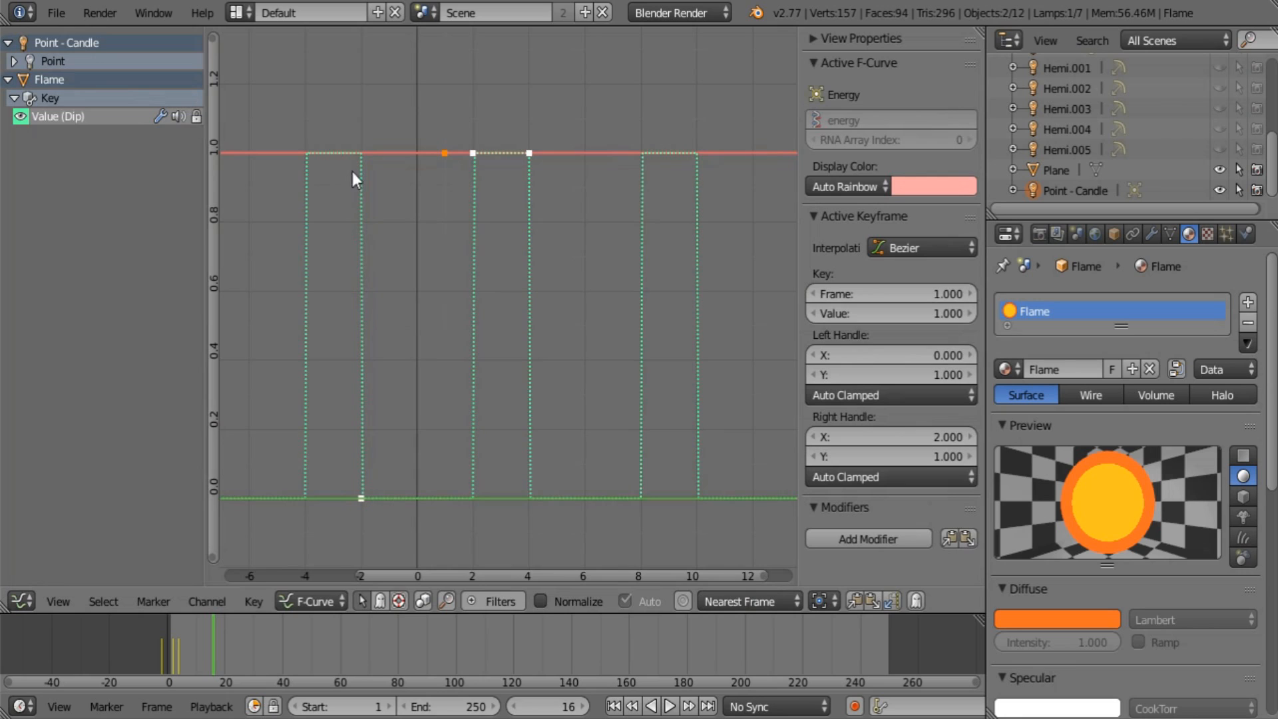
# Move the lamp's energy keyframe to frame -2 and duplicate it to frames 2 and 4.
pyautogui.rightClick(445, 154)
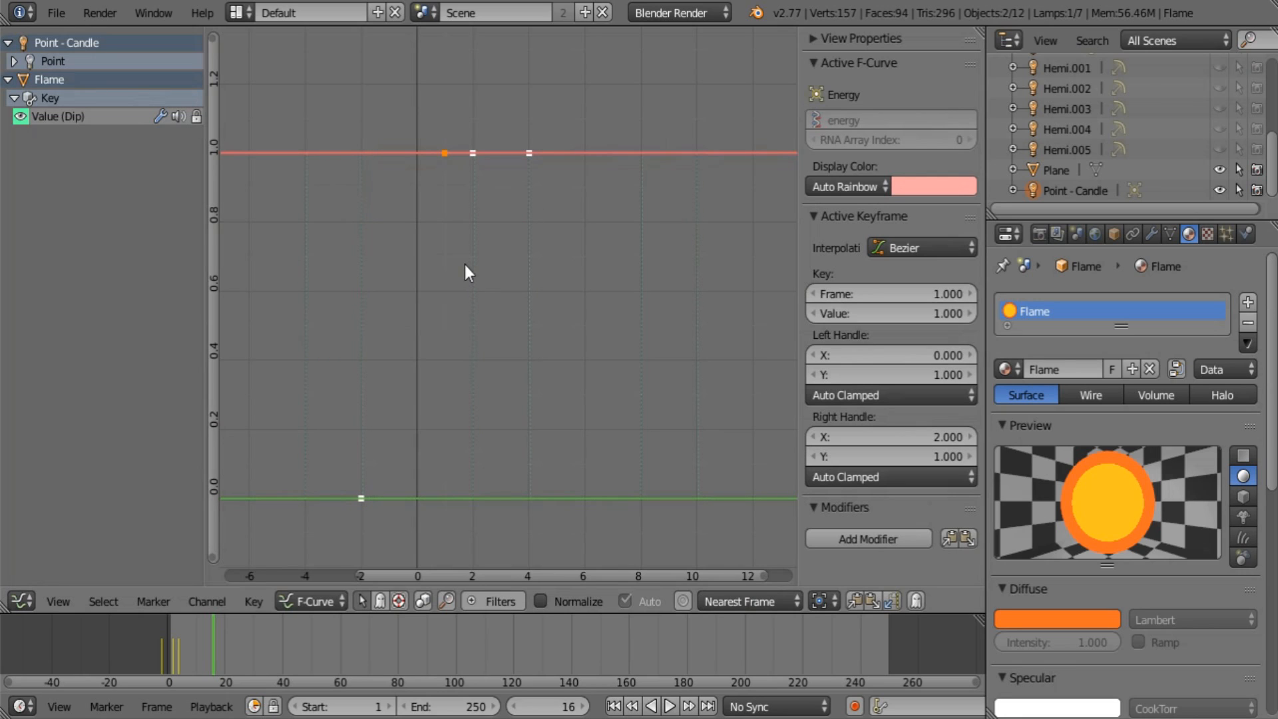
pyautogui.press('g')
pyautogui.press('x')
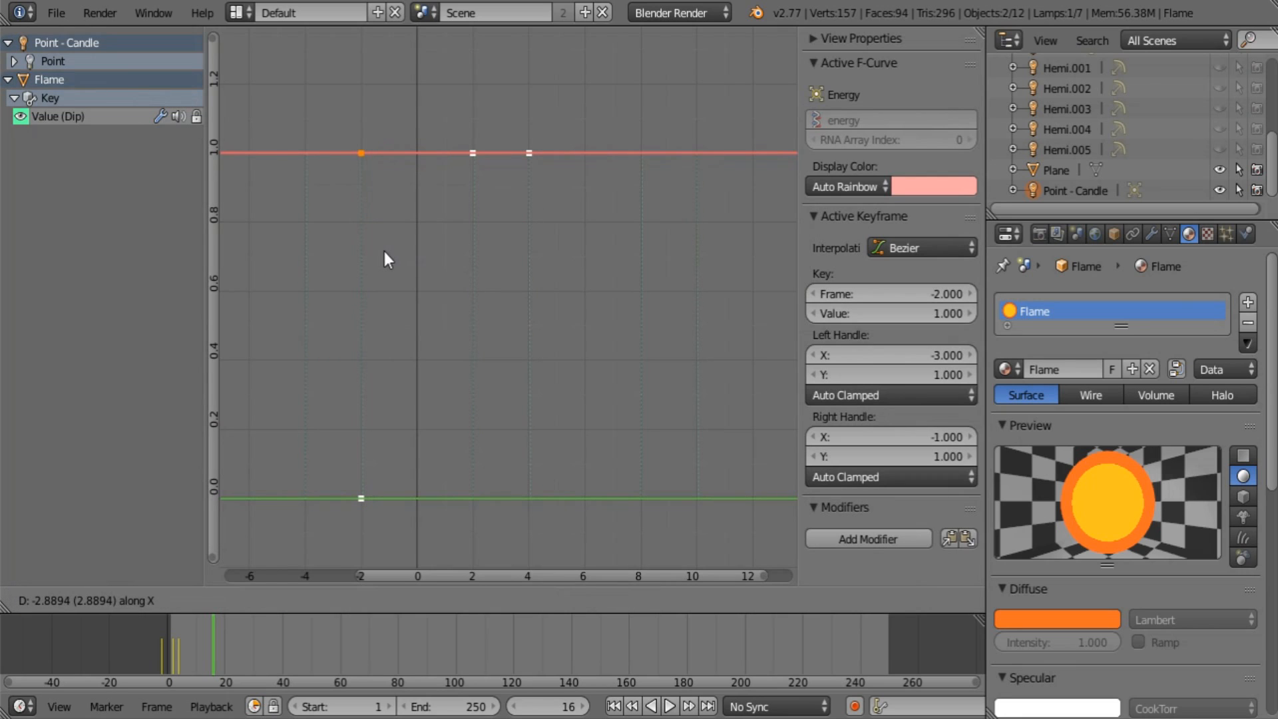
pyautogui.click(385, 252)
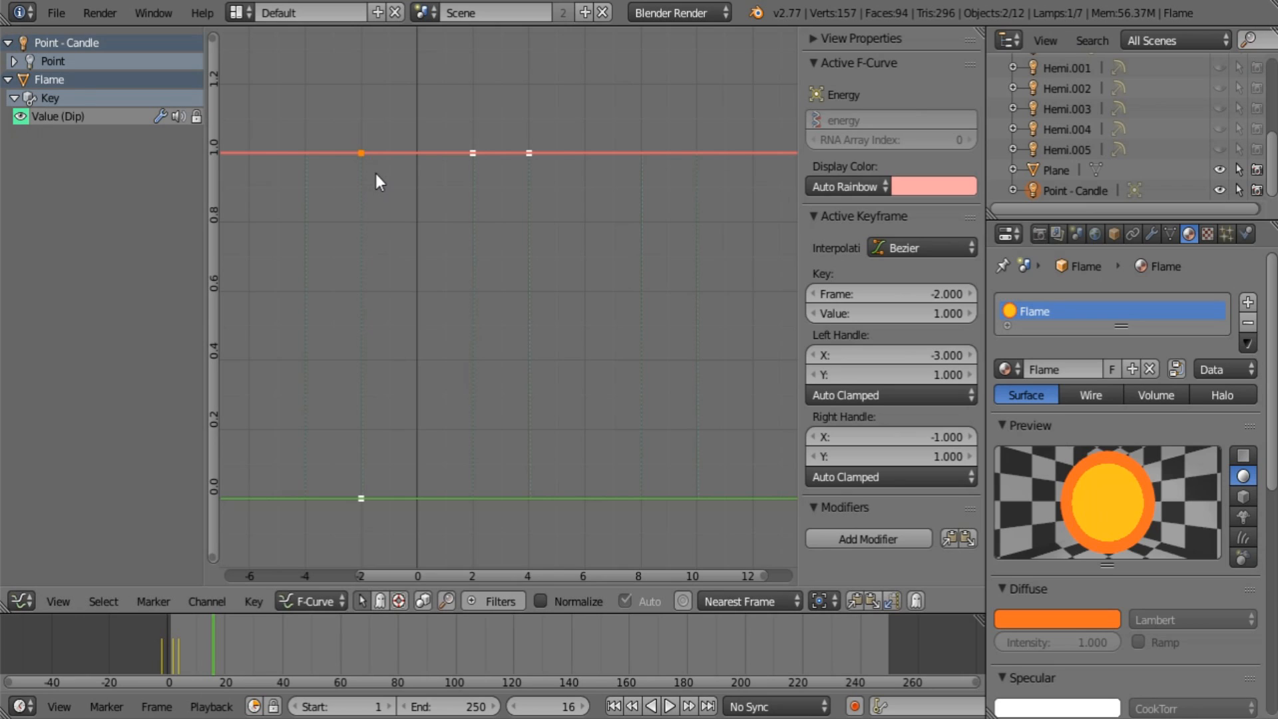
pyautogui.press('g')
pyautogui.press('x')
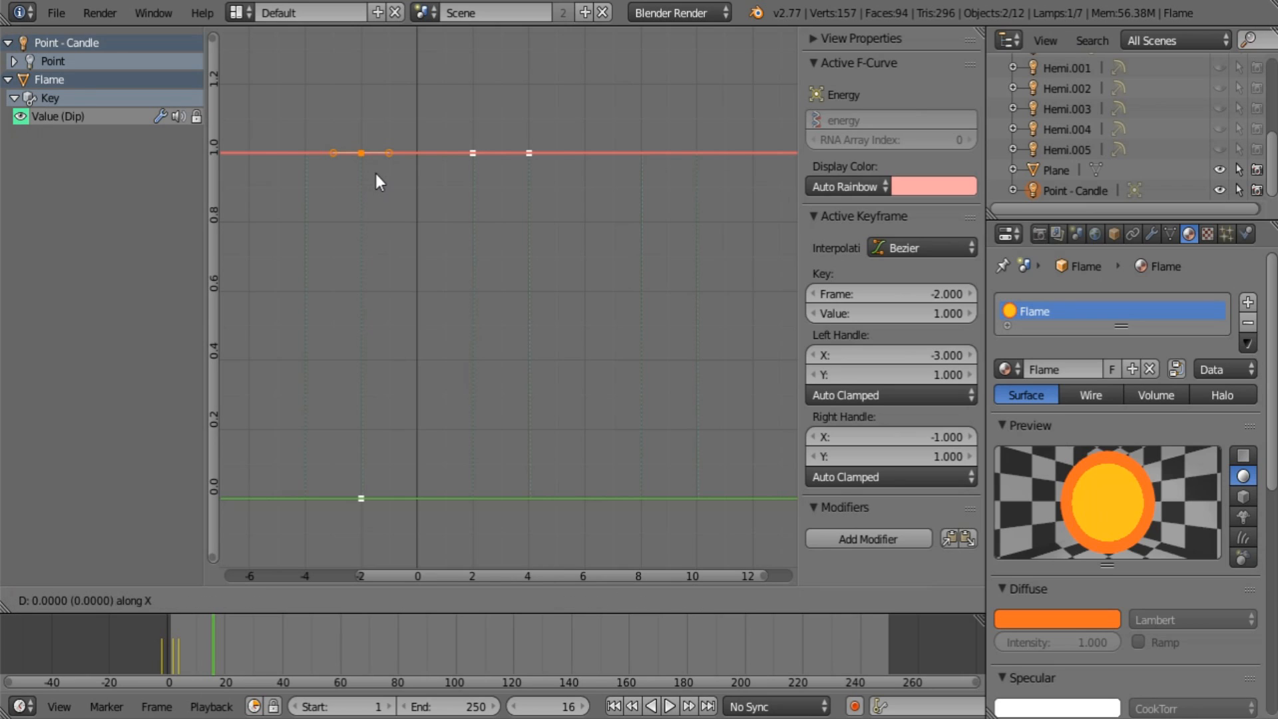
pyautogui.click(481, 179)
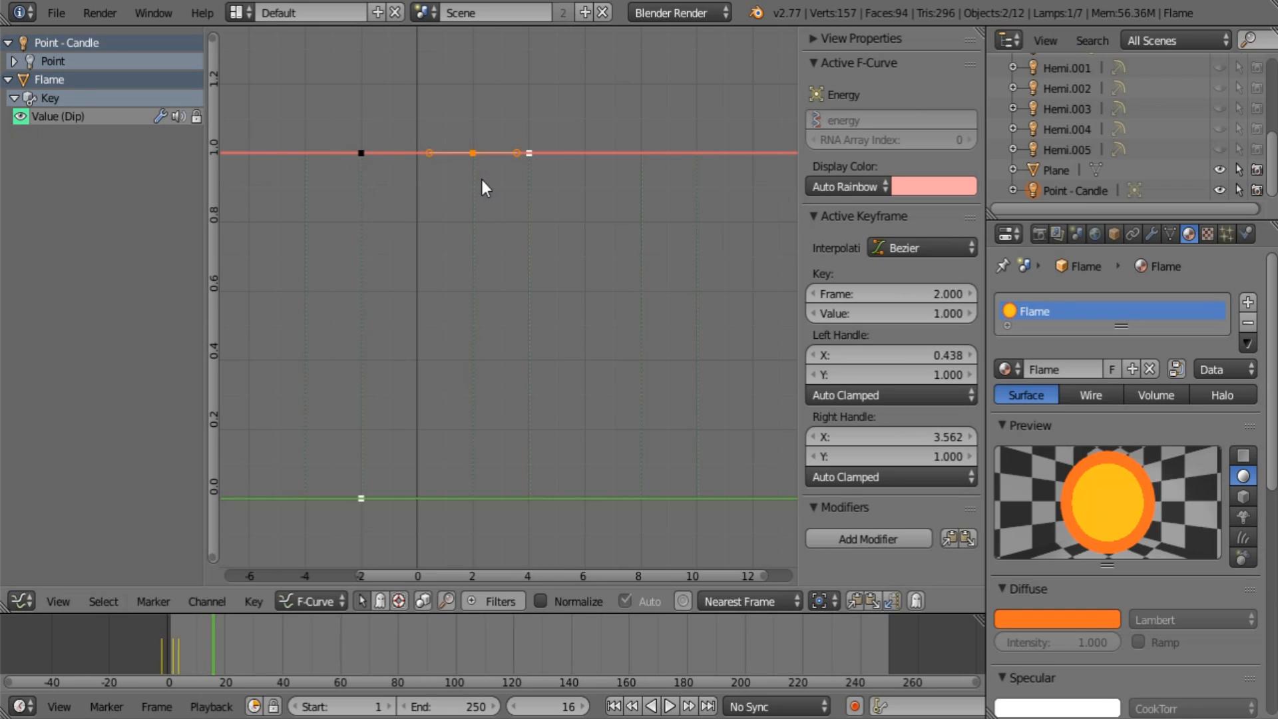
pyautogui.press('g')
pyautogui.click(532, 182)
# Set the interpolation of all the lamp's energy keyframes to Constant.
pyautogui.press('a')
pyautogui.press('a')
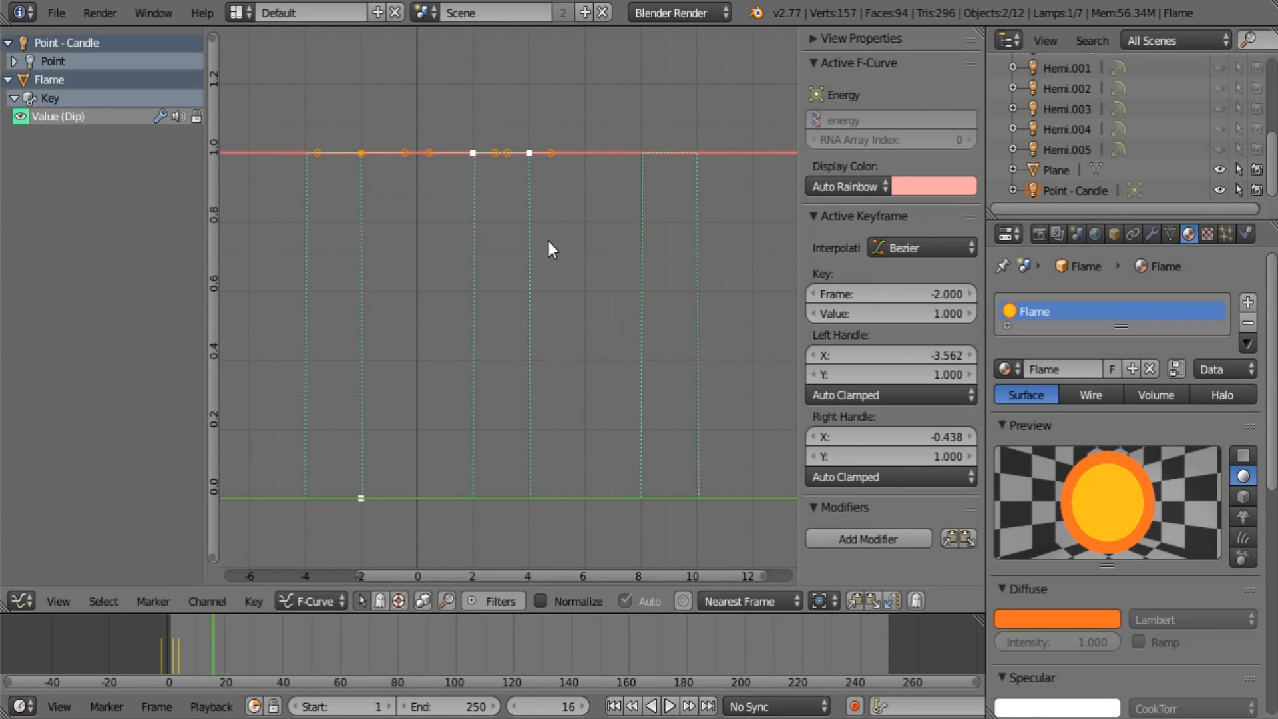
pyautogui.press('t')
pyautogui.click(548, 242)
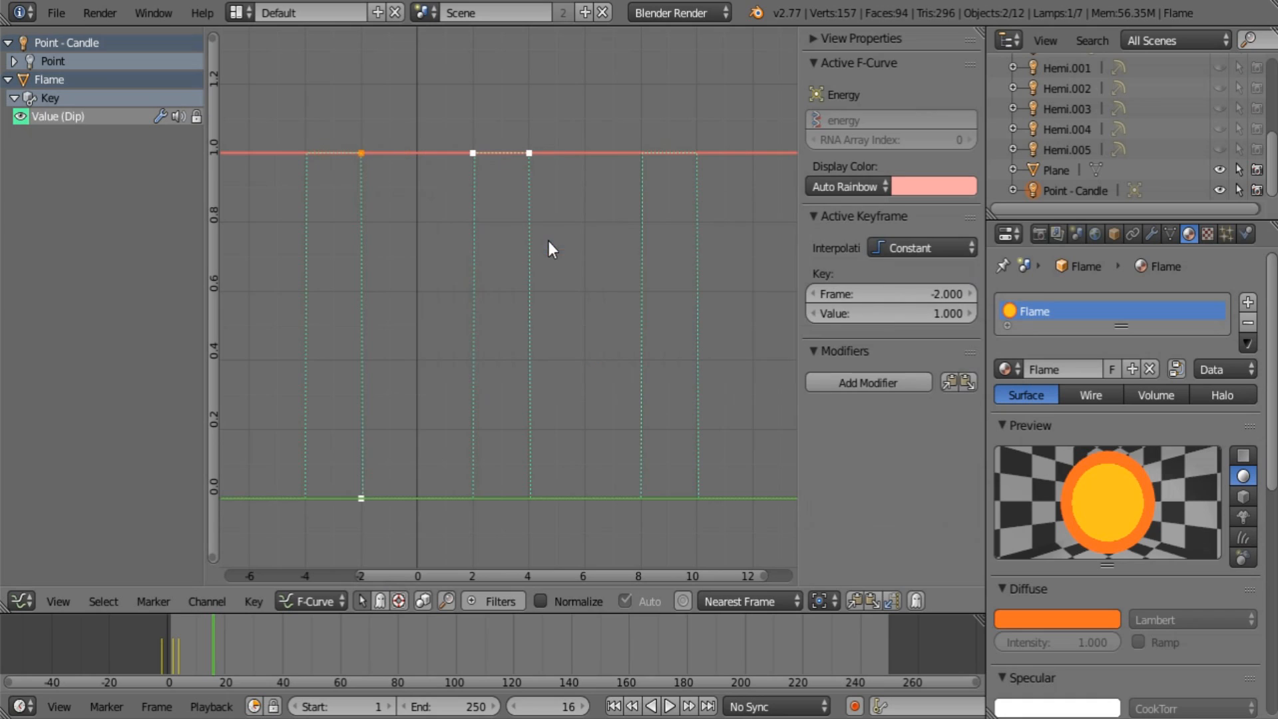
# Lower the energy keyframe at frame 2 vertically to a value of 0.6.
pyautogui.click(358, 158)
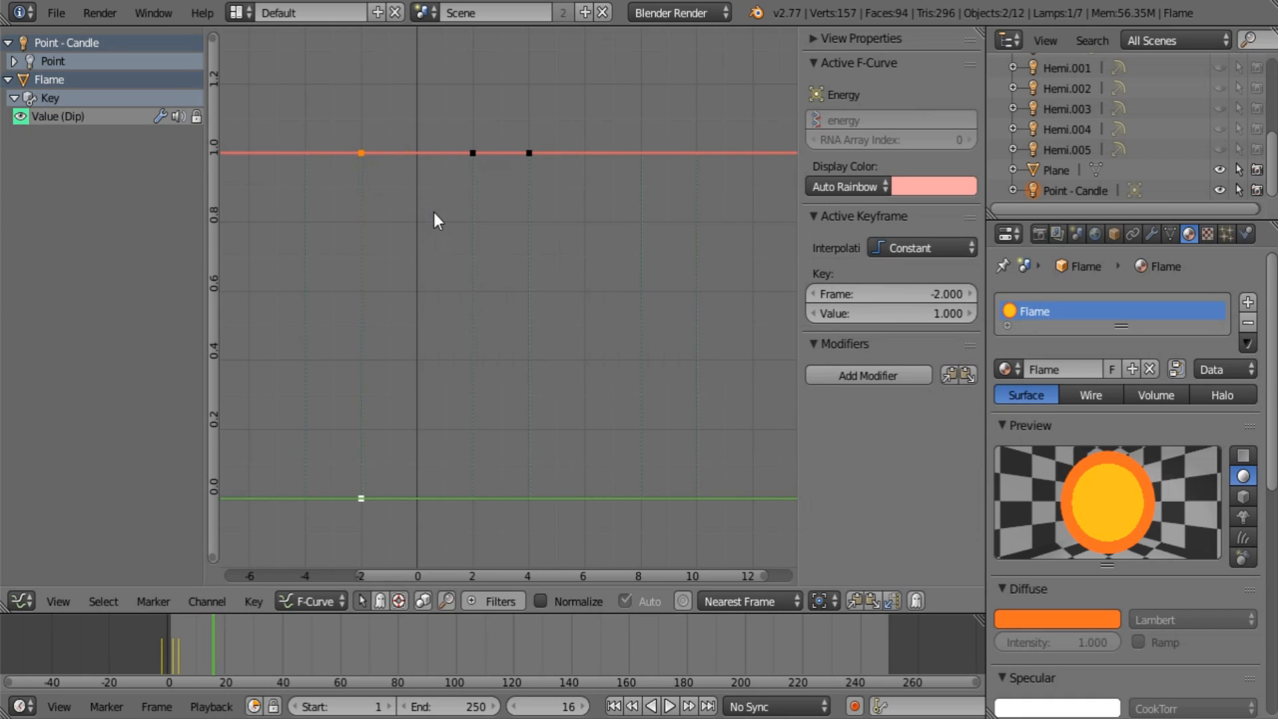
pyautogui.rightClick(475, 157)
pyautogui.press('g')
pyautogui.press('y')
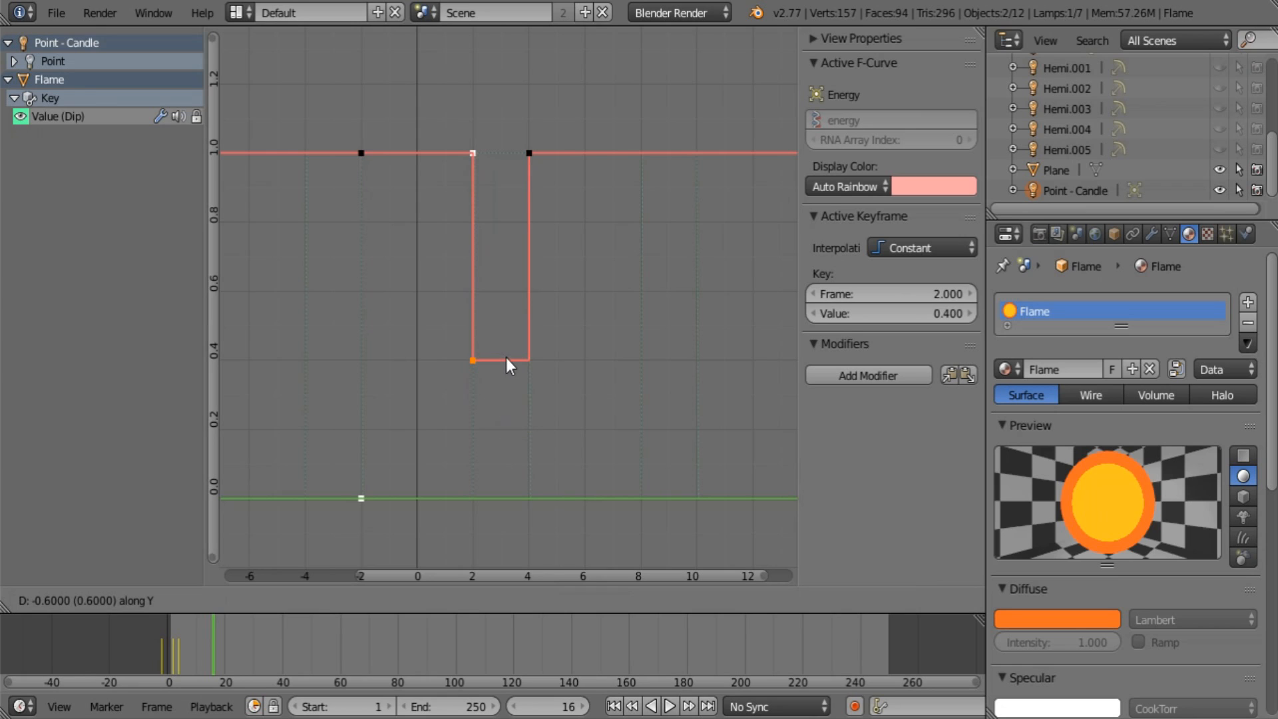
pyautogui.click(511, 298)
# Select only the Point - Candle lamp and scrub to frame 3 to check its energy.
pyautogui.moveTo(335, 377); pyautogui.dragTo(657, 372)
pyautogui.click(1092, 189)
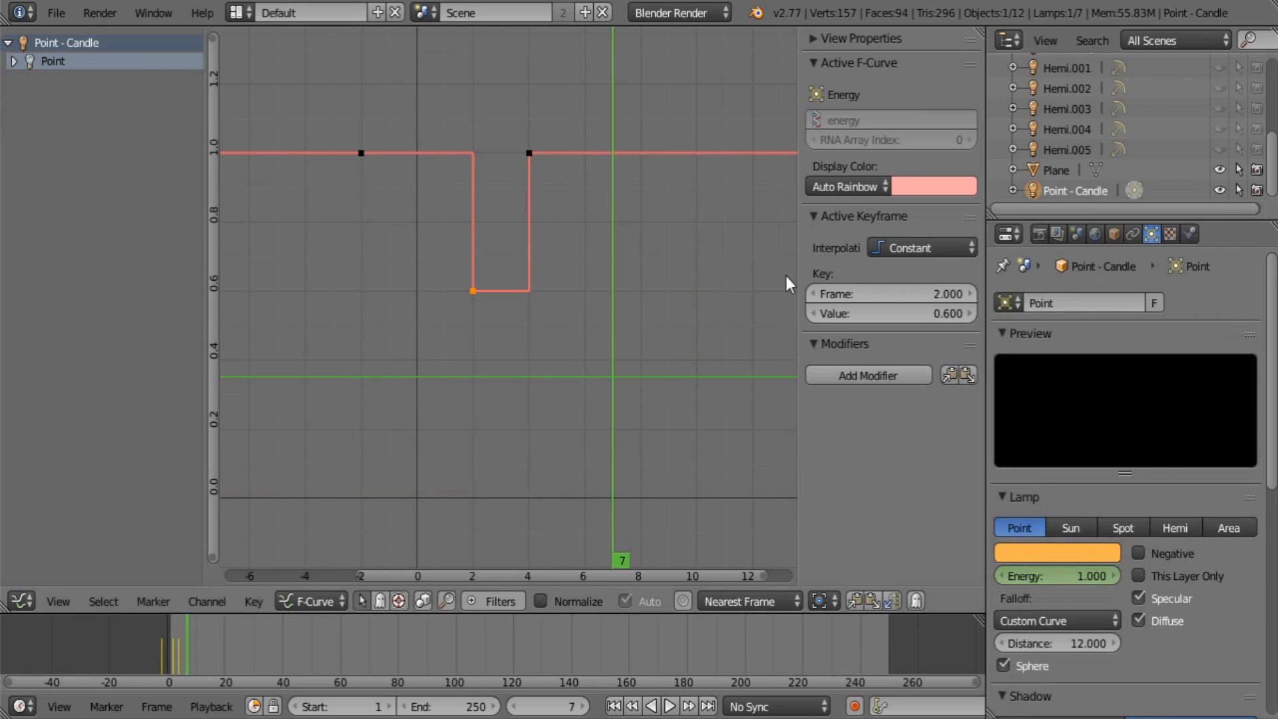
pyautogui.moveTo(485, 413); pyautogui.dragTo(525, 407)
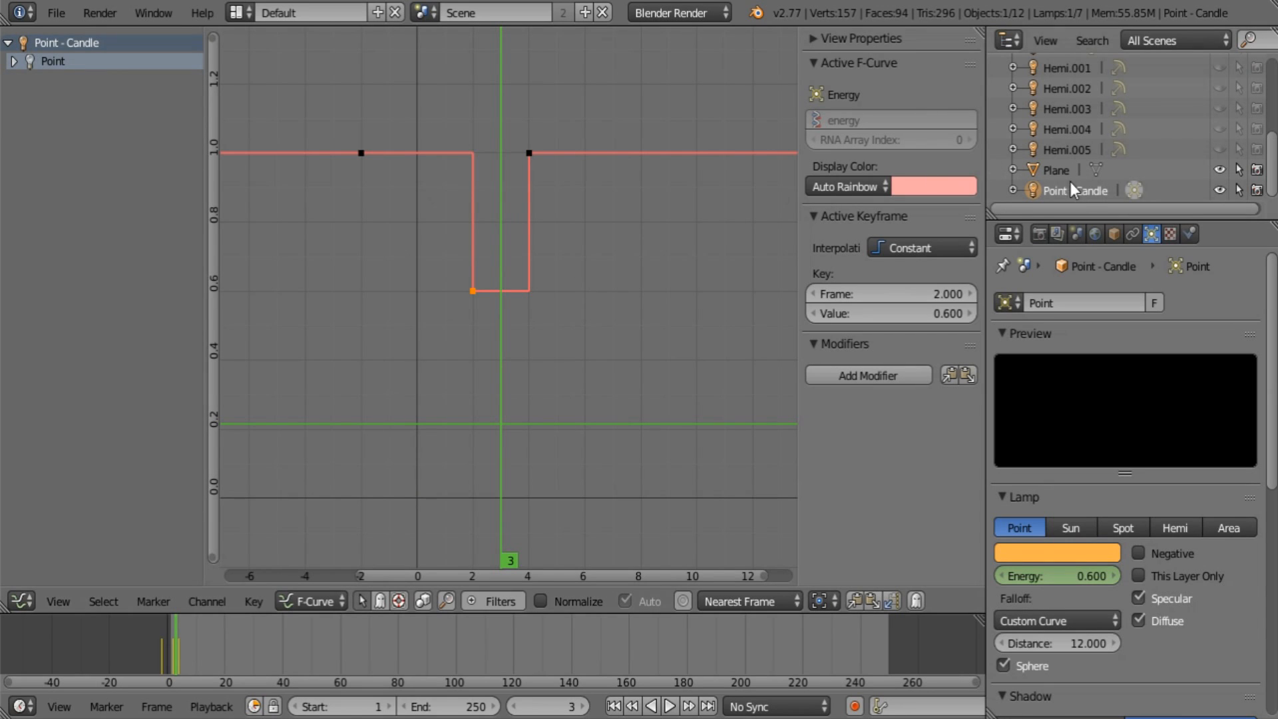
# Add a Cycles modifier to the lamp's energy curve and play the animation briefly to check the flicker.
pyautogui.press('a')
pyautogui.press('a')
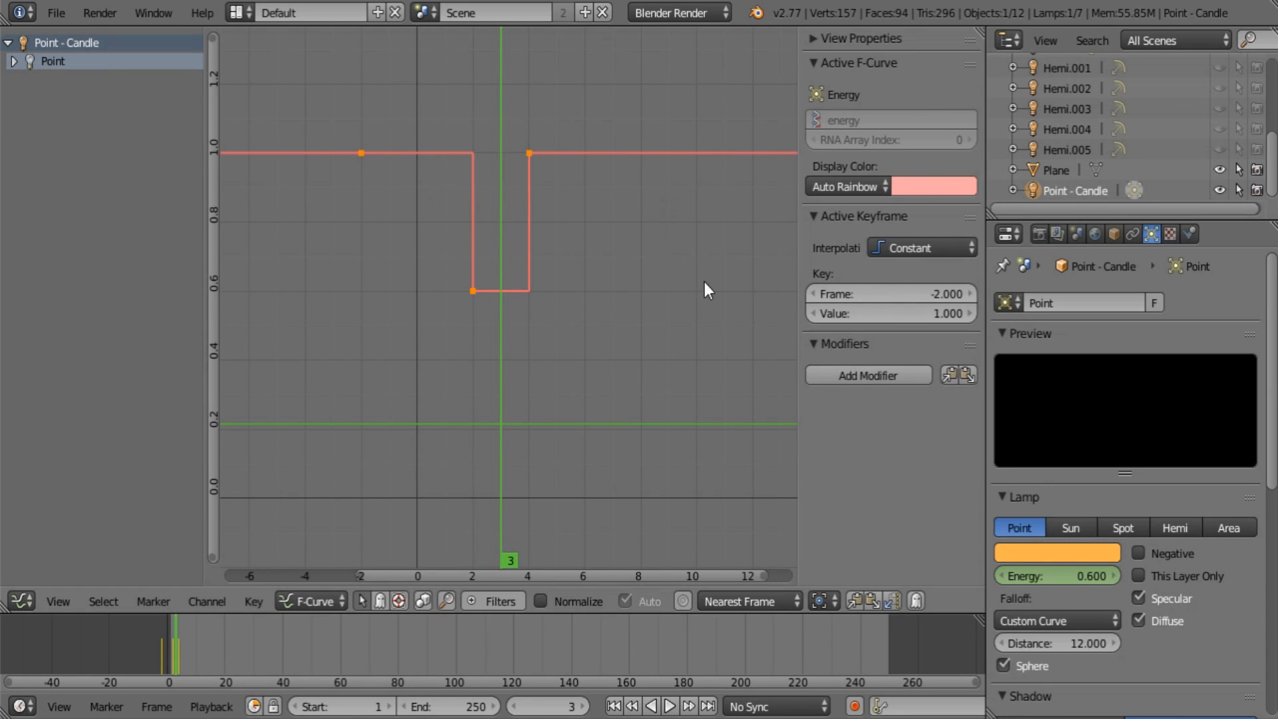
pyautogui.click(877, 388)
pyautogui.click(861, 377)
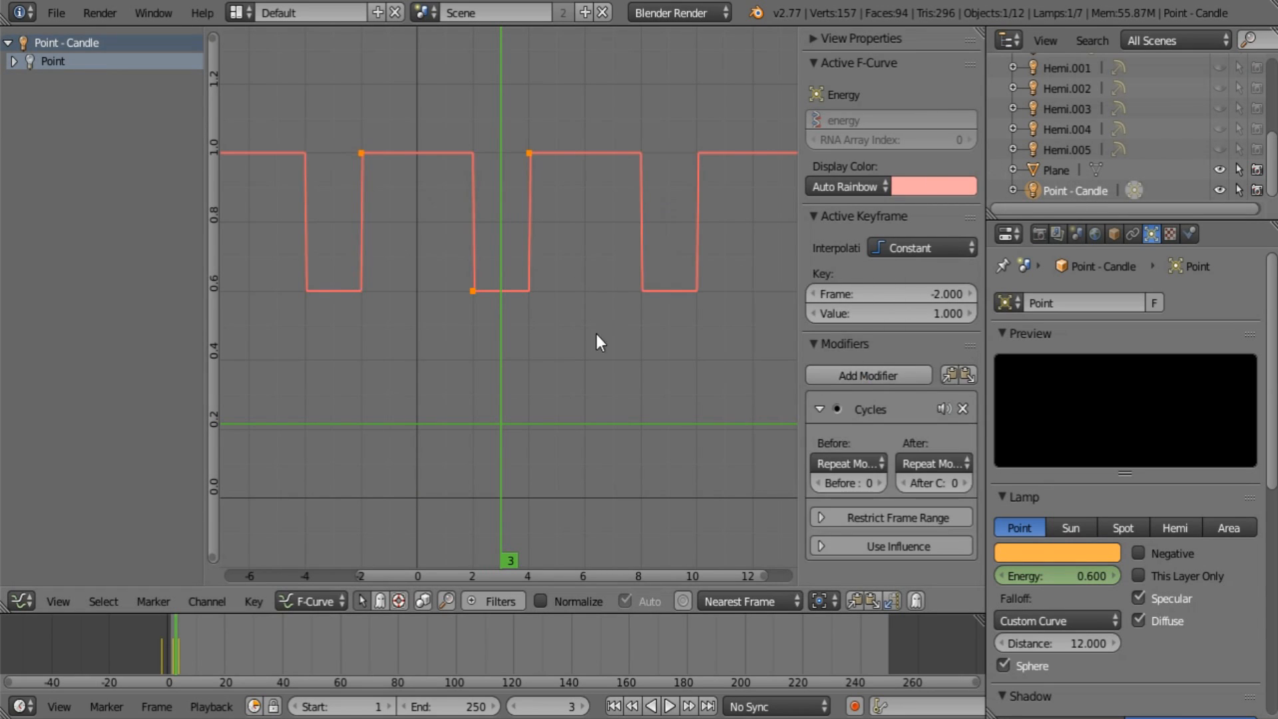
pyautogui.hotkey('alt', 'a')
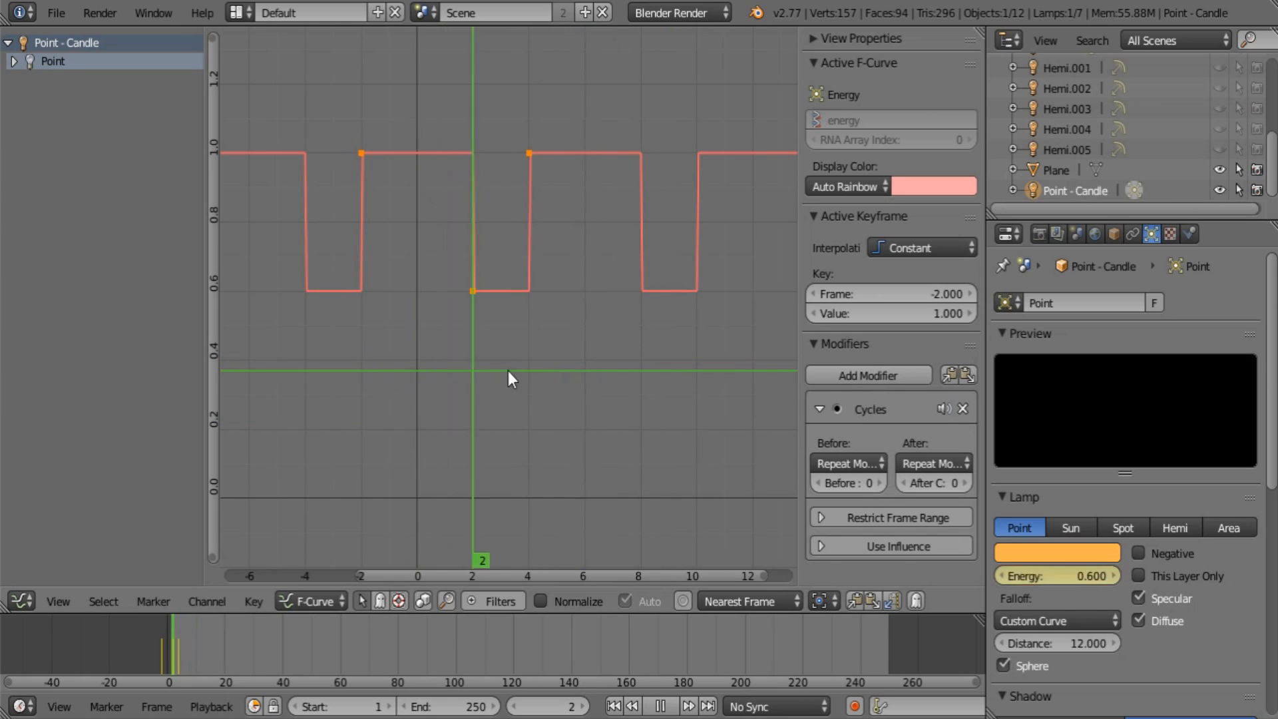
pyautogui.hotkey('alt', 'a')
# Switch the Graph Editor area to the 3D View and set its viewport shading to Texture.
pyautogui.click(23, 601)
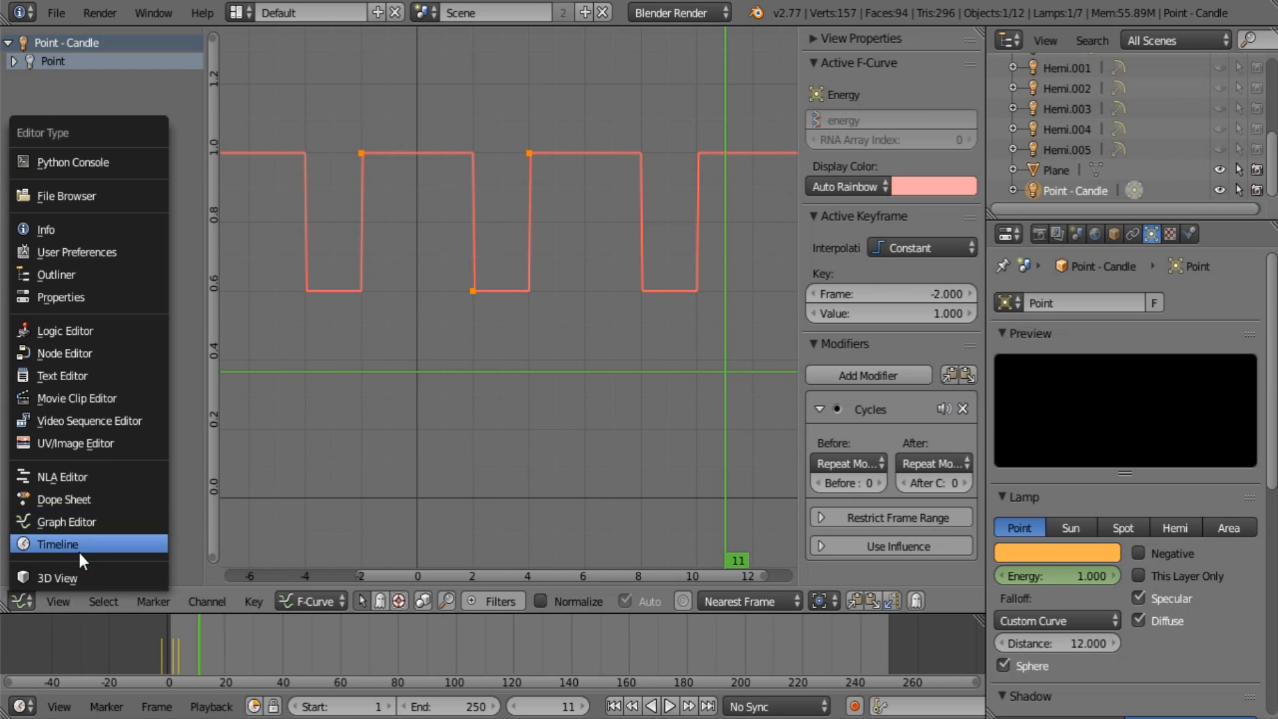
pyautogui.click(87, 576)
pyautogui.click(339, 600)
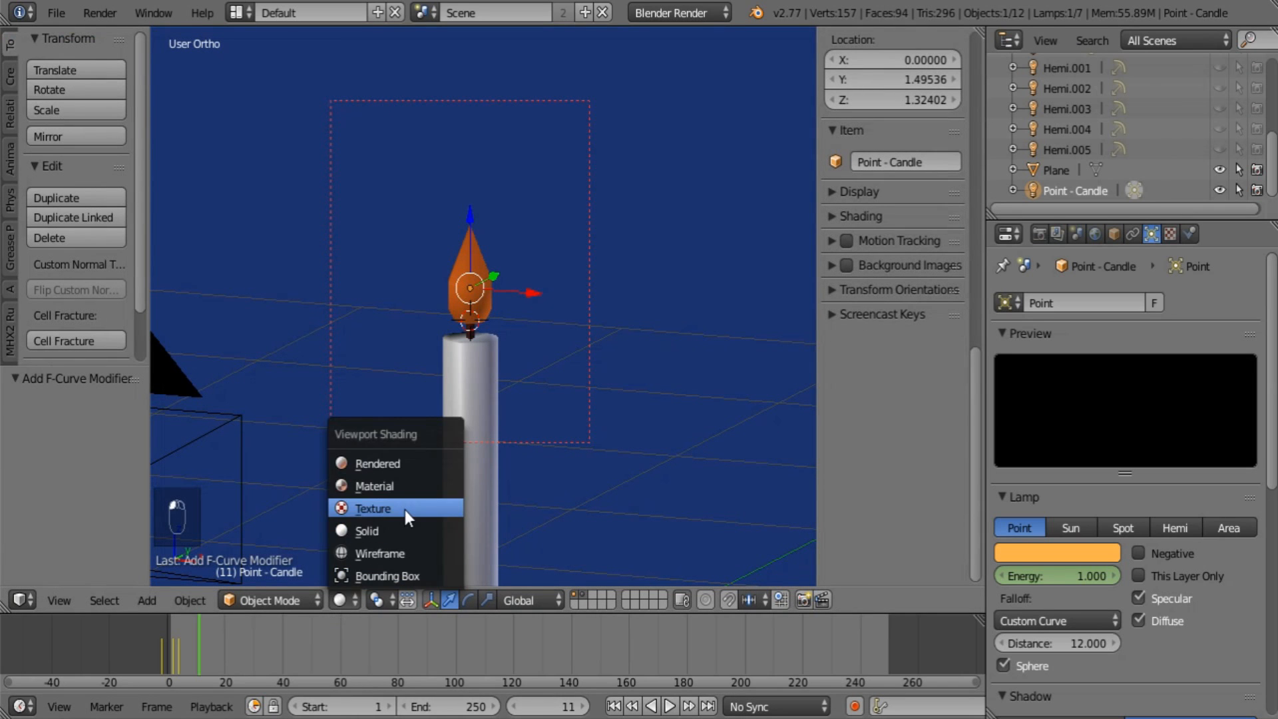
pyautogui.click(405, 509)
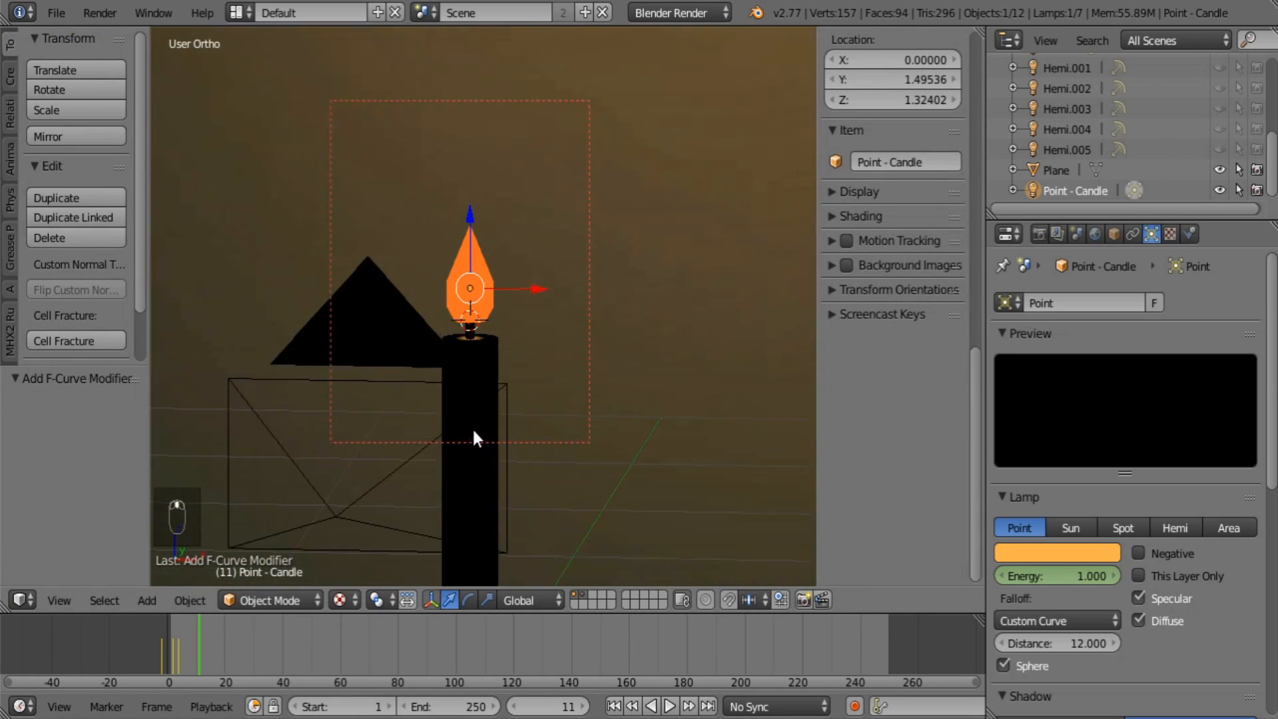
# Play the animation and scrub to frame 206 to check the candle lamp's flicker on the wall.
pyautogui.keyDown('shift'); pyautogui.moveTo(569, 394); pyautogui.dragTo(398, 469, button='middle'); pyautogui.keyUp('shift')
pyautogui.scroll(-4, 398, 468)
pyautogui.keyDown('shift'); pyautogui.moveTo(538, 491); pyautogui.dragTo(498, 598, button='middle'); pyautogui.keyUp('shift')
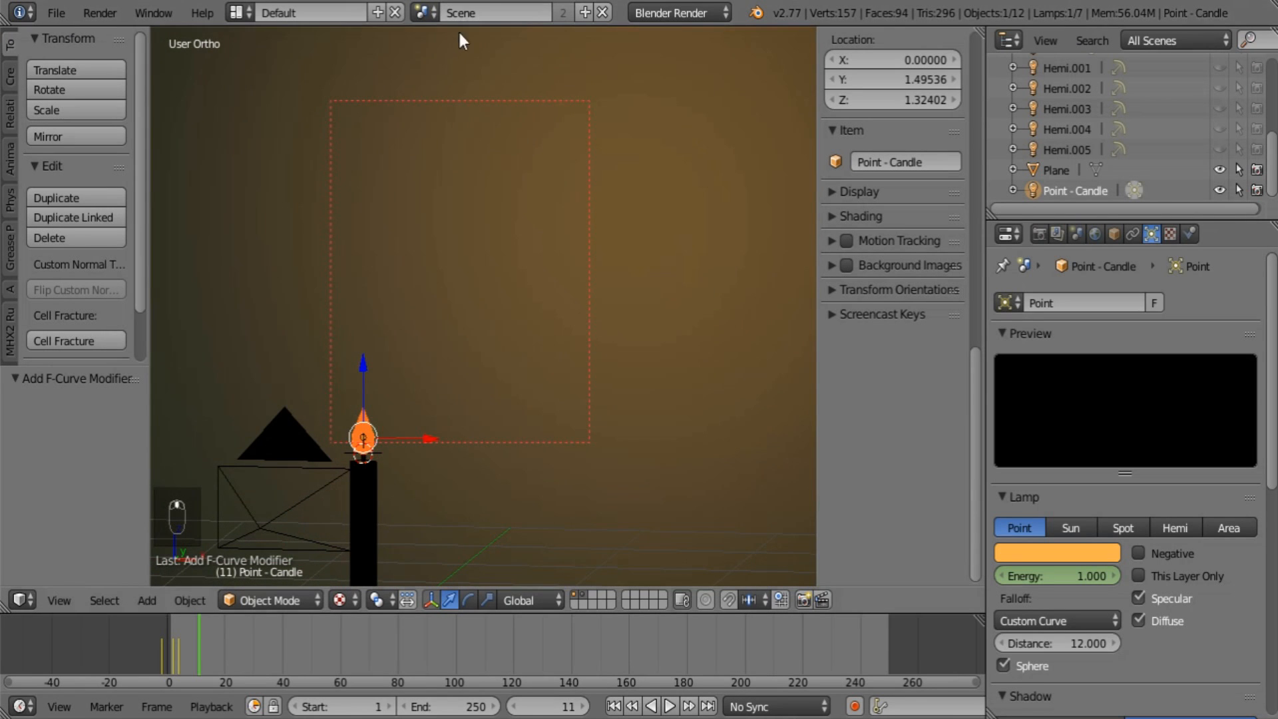
pyautogui.moveTo(473, 166); pyautogui.dragTo(528, 280, button='middle')
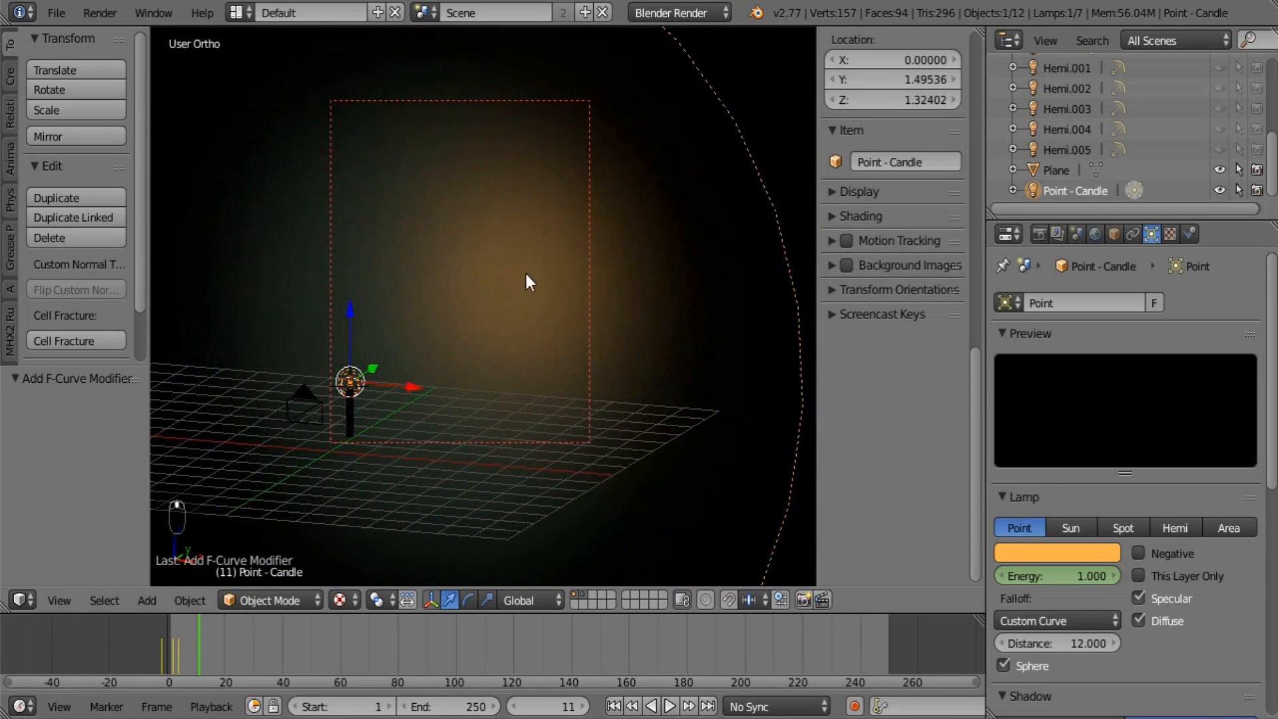
pyautogui.click(670, 706)
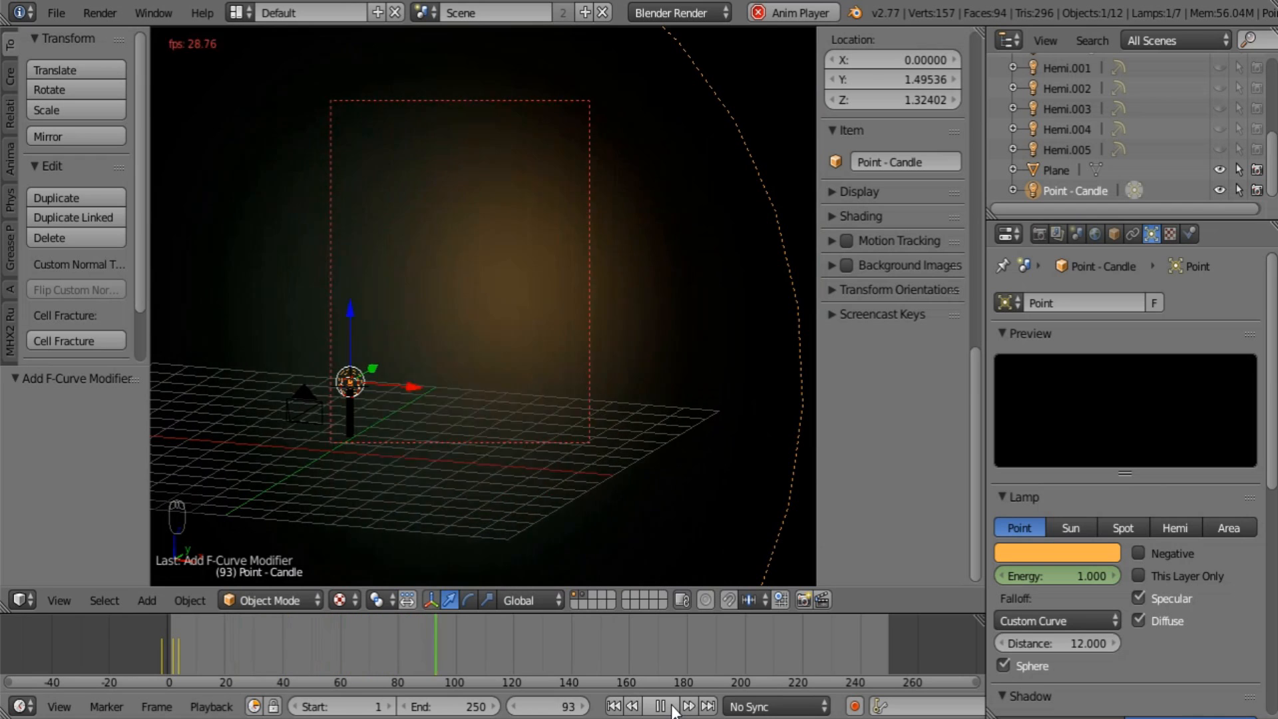
pyautogui.click(671, 708)
pyautogui.scroll(4, 481, 409)
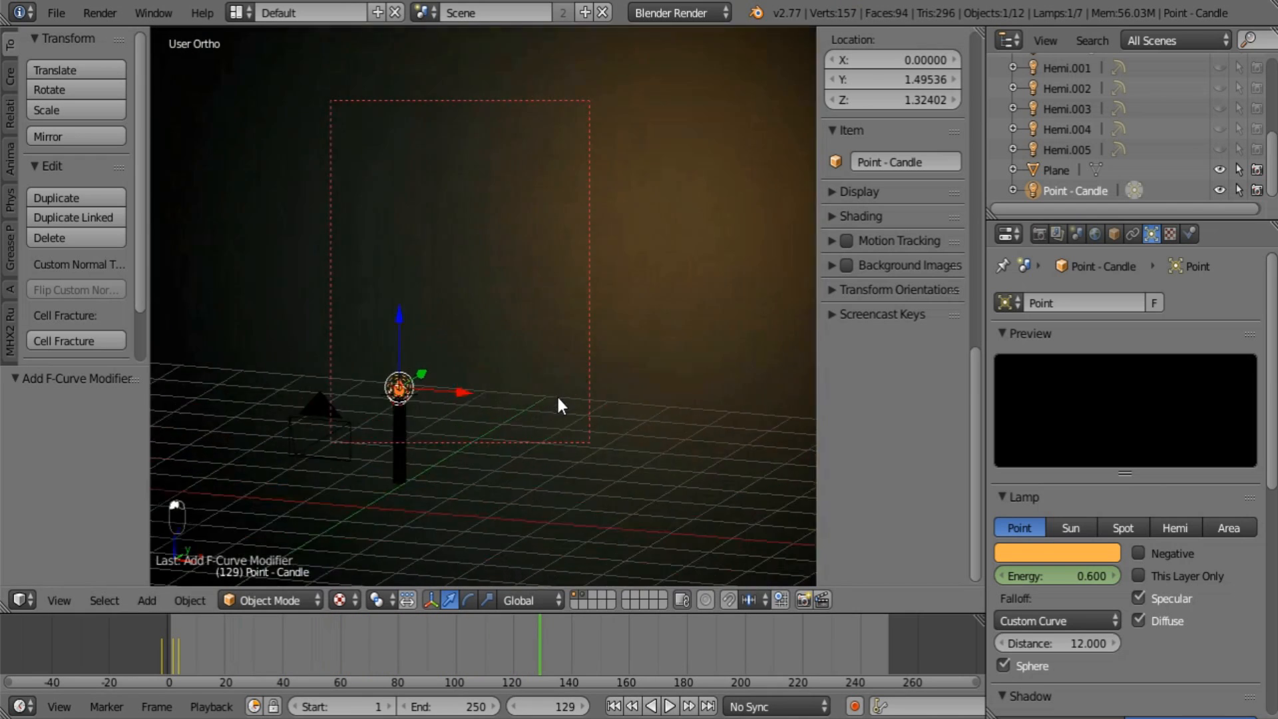
pyautogui.moveTo(539, 633); pyautogui.dragTo(762, 637)
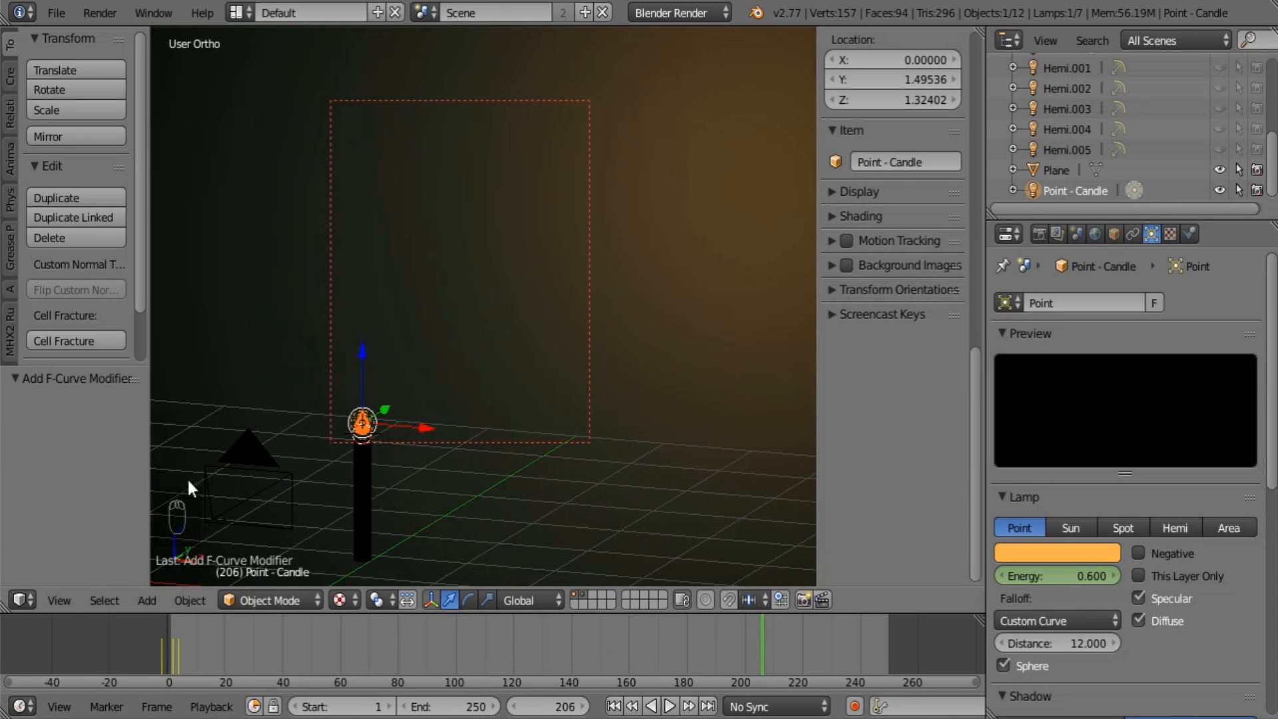
# Open the Dope Sheet at frame 2 and add the Flame to the selection, expanding the lamp's Energy channel for comparison.
pyautogui.click(27, 607)
pyautogui.click(22, 604)
pyautogui.click(57, 478)
pyautogui.click(514, 186)
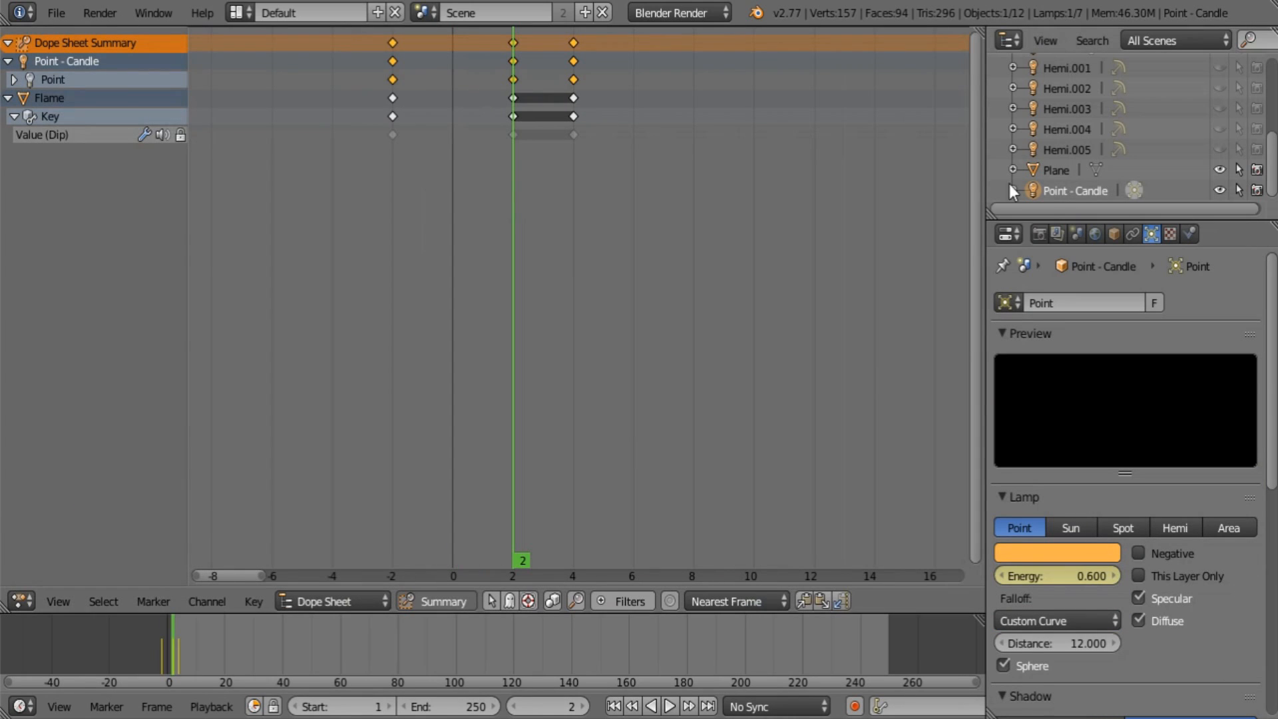
pyautogui.scroll(6, 1066, 193)
pyautogui.keyDown('shift'); pyautogui.click(1059, 190); pyautogui.keyUp('shift')
pyautogui.click(179, 136)
pyautogui.click(179, 137)
pyautogui.click(15, 80)
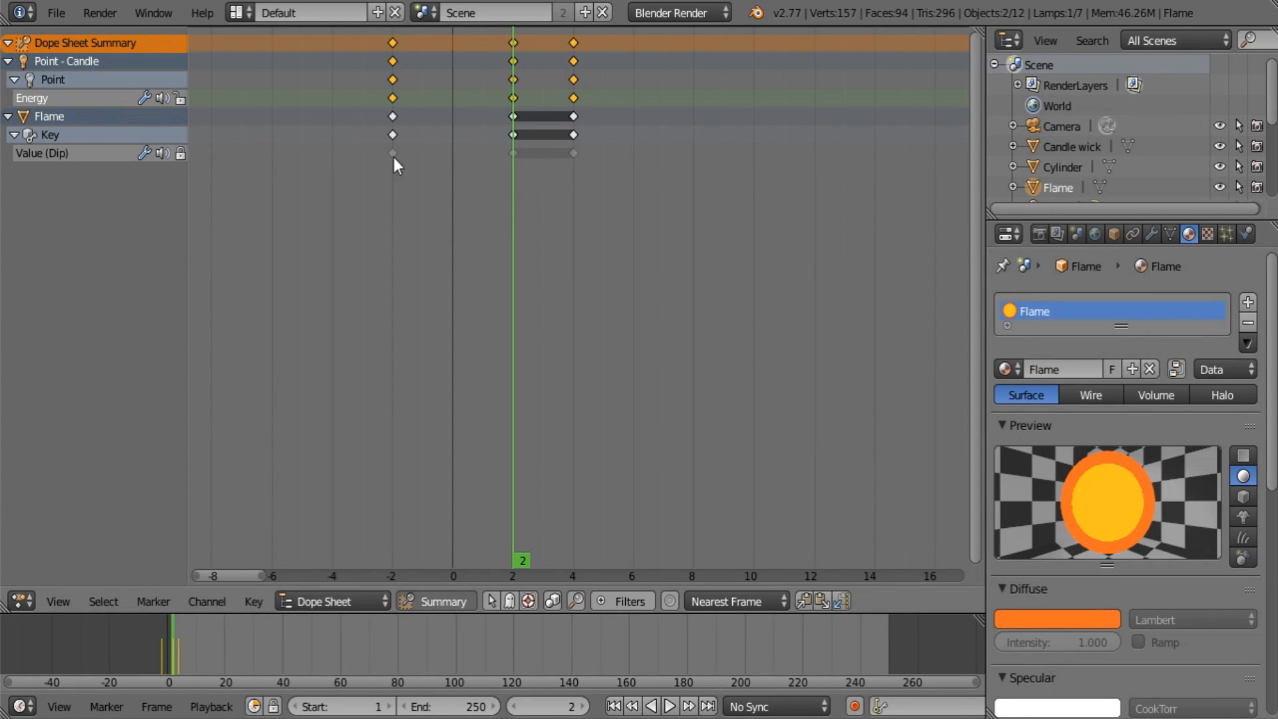
# Move the lamp's energy keyframes at frames 2 and 4 one frame earlier, to frames 1 and 3.
pyautogui.rightClick(514, 44)
pyautogui.keyDown('shift'); pyautogui.rightClick(574, 42); pyautogui.keyUp('shift')
pyautogui.press('g')
pyautogui.click(581, 110)
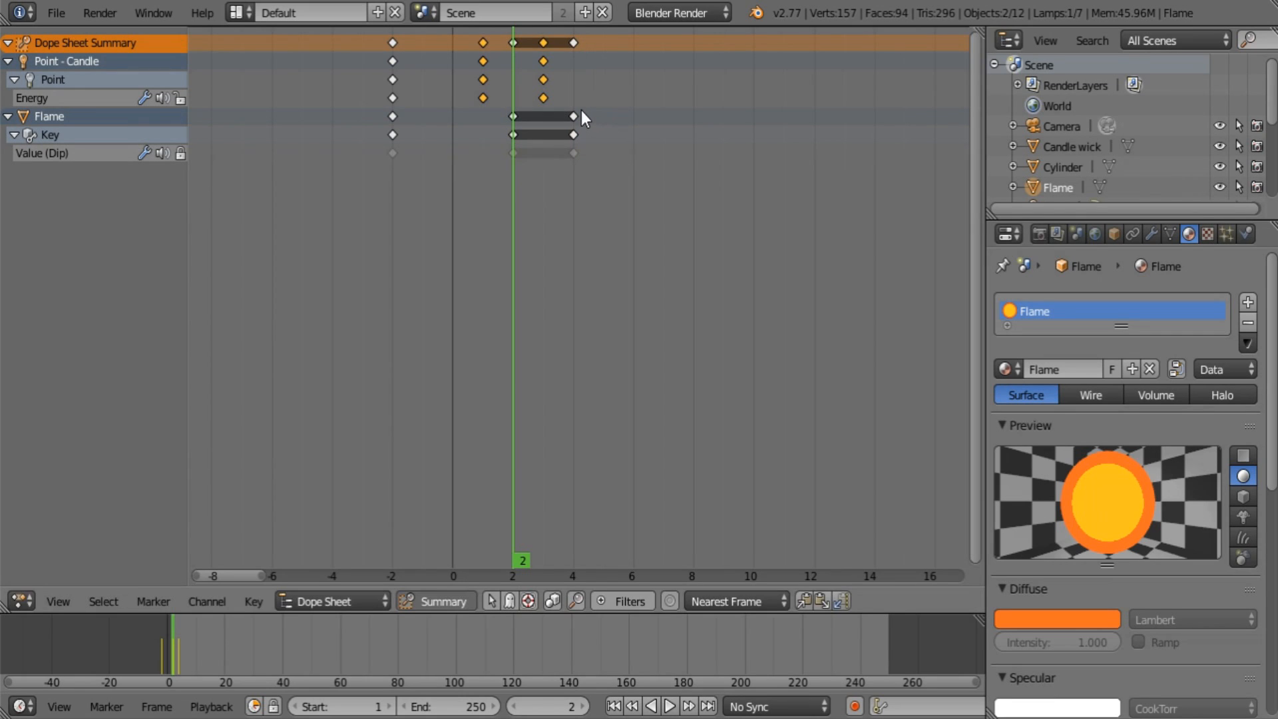
# Play the animation in the 3D View to check the flicker with the earlier energy keyframes.
pyautogui.click(22, 603)
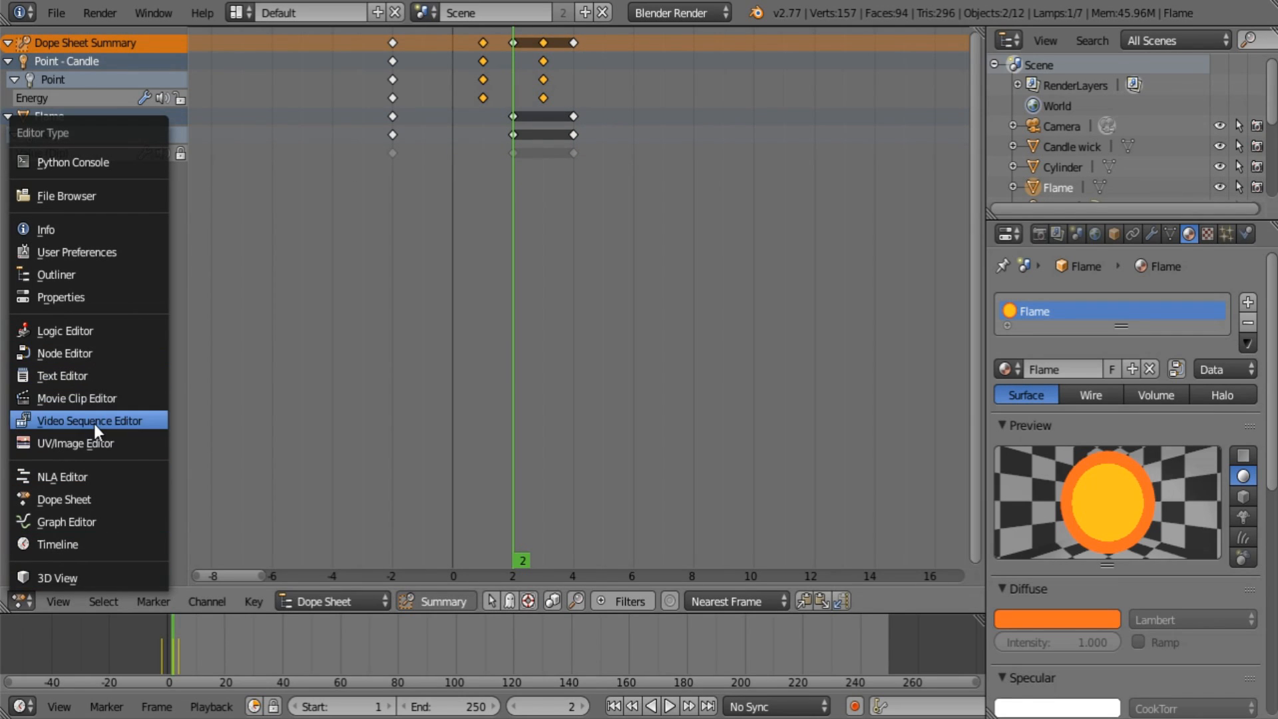
pyautogui.click(98, 577)
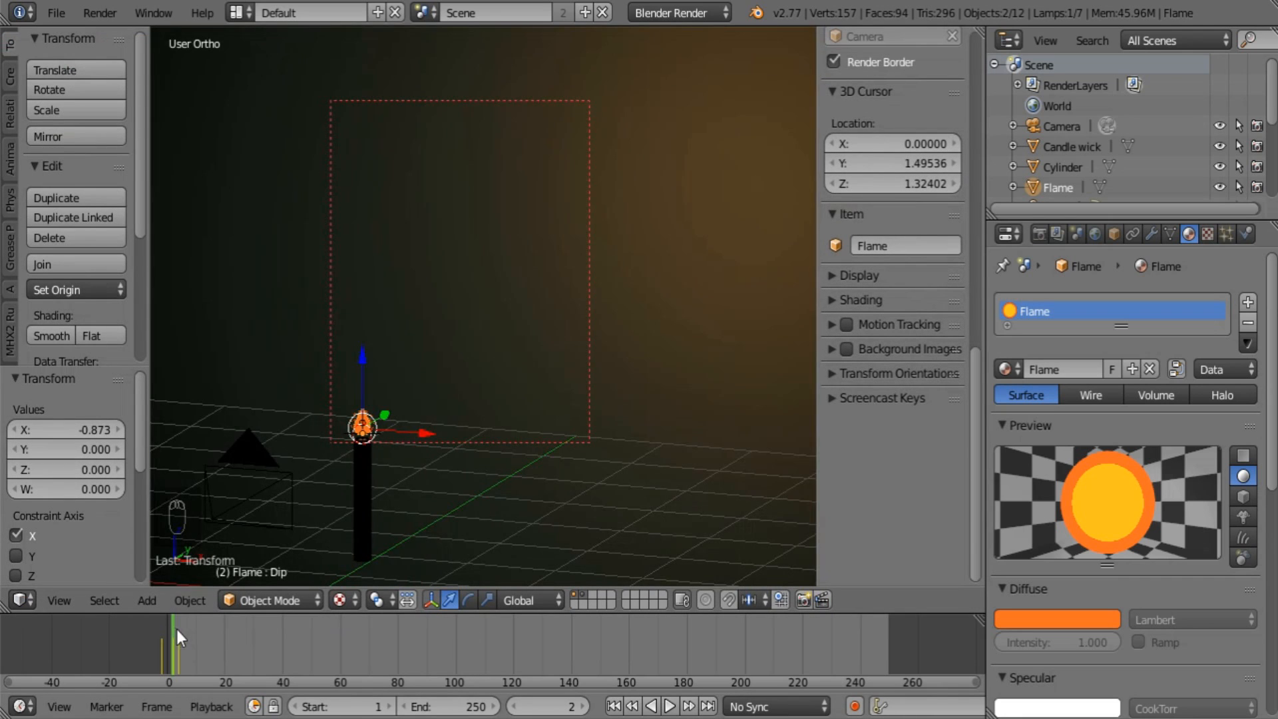
pyautogui.hotkey('alt', 'a')
# Shift the lamp's energy keyframes to frames -1, 3 and 5 in the Dope Sheet and play the animation to check the timing.
pyautogui.click(22, 600)
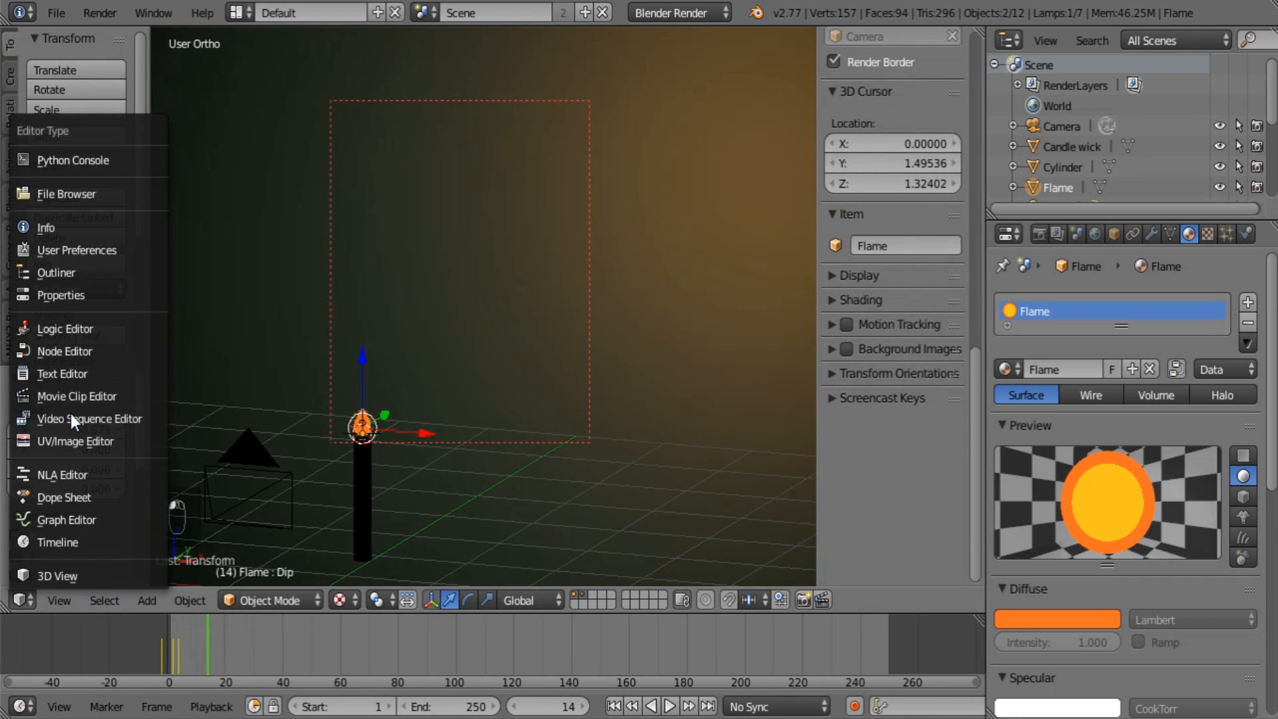
pyautogui.click(98, 499)
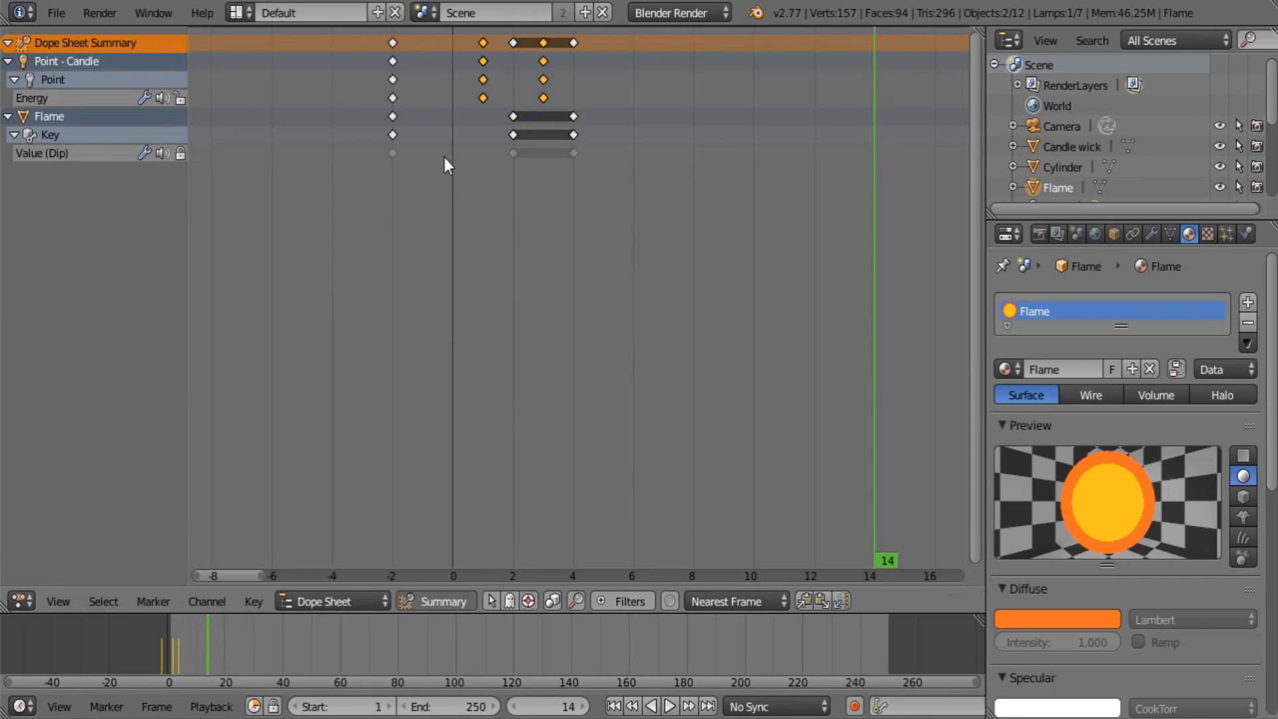
pyautogui.click(22, 600)
pyautogui.click(53, 586)
pyautogui.click(669, 706)
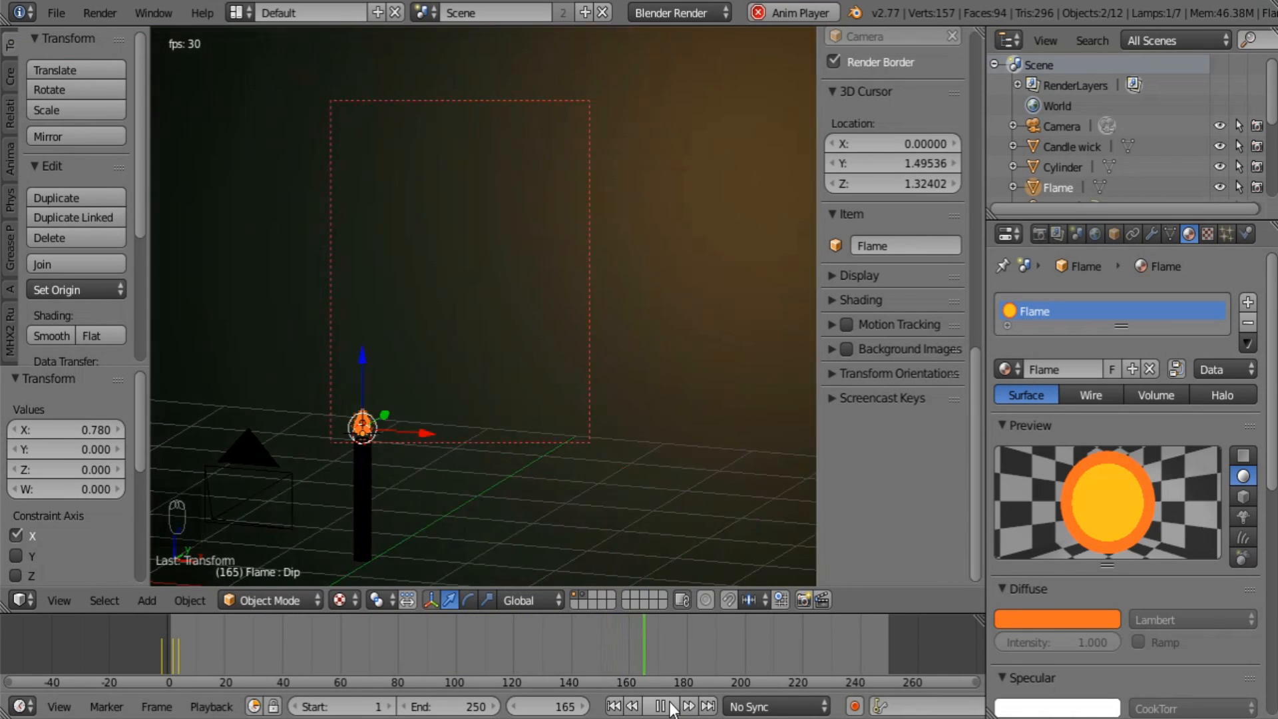
pyautogui.click(660, 706)
# Examine the lamp's energy curve and the flame's Dip curve in the Graph Editor, comparing their keyframe timing up to frame 6.
pyautogui.click(21, 600)
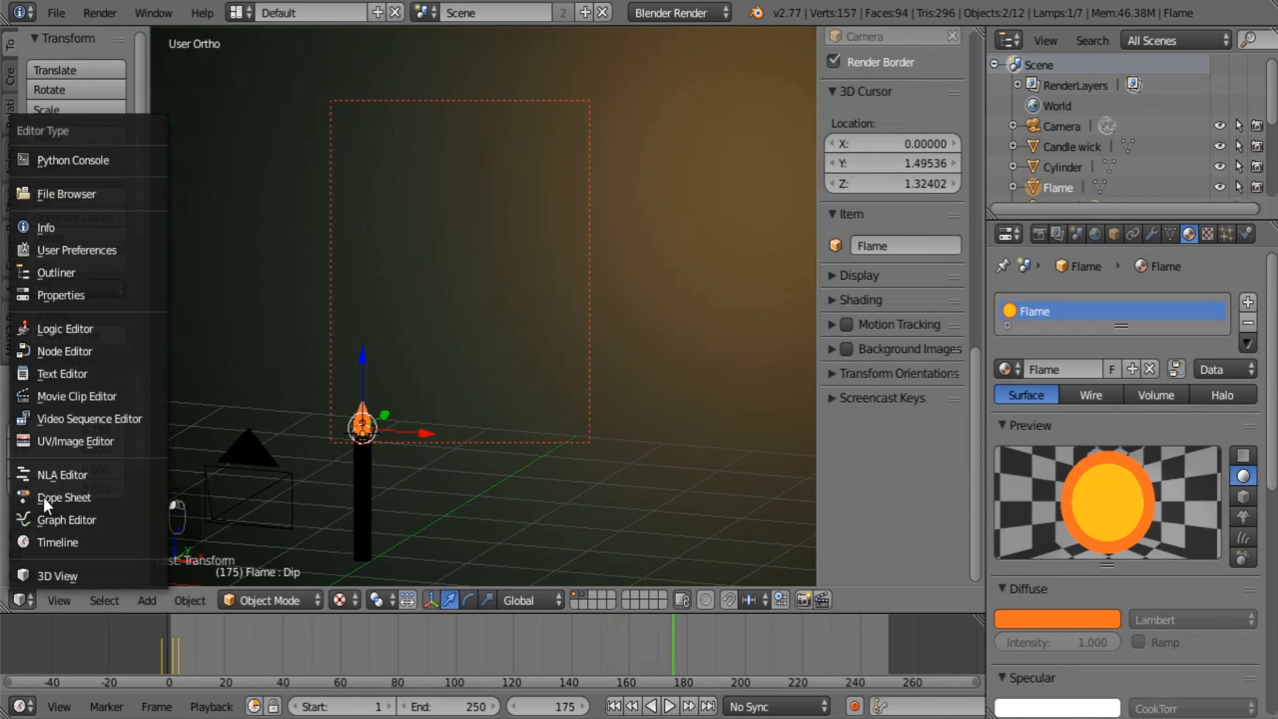
pyautogui.click(89, 523)
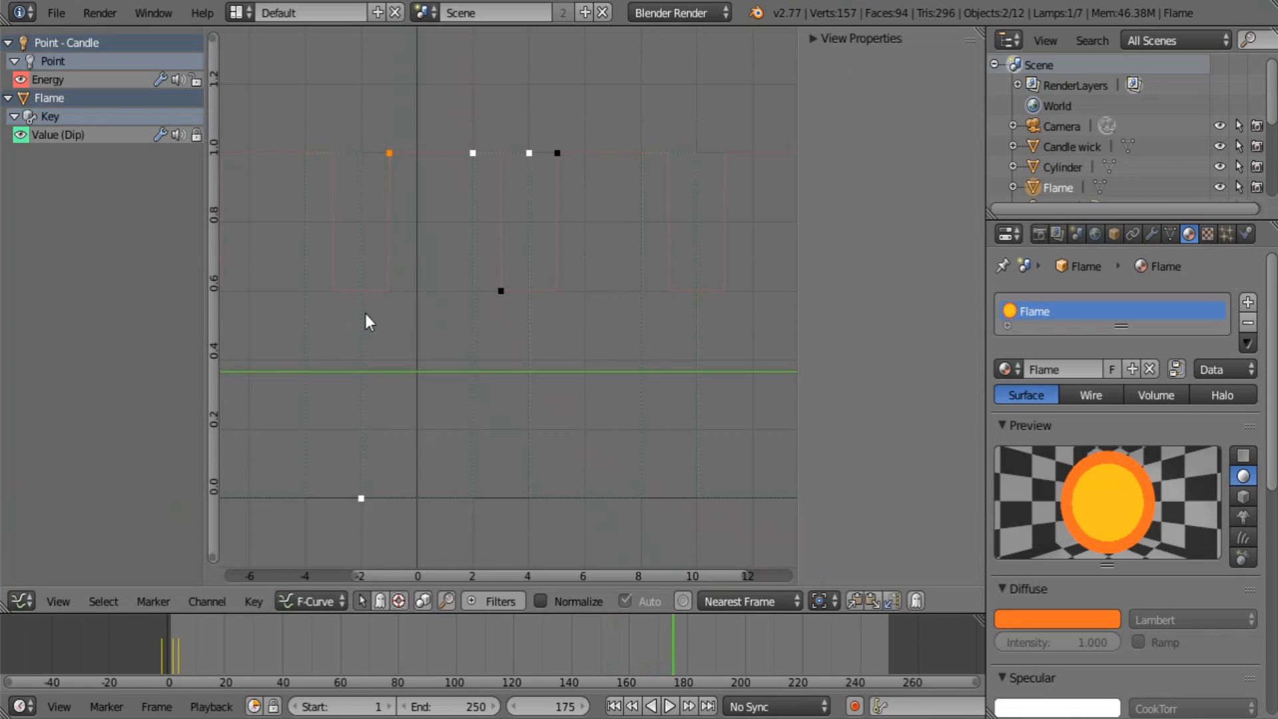
pyautogui.rightClick(373, 130)
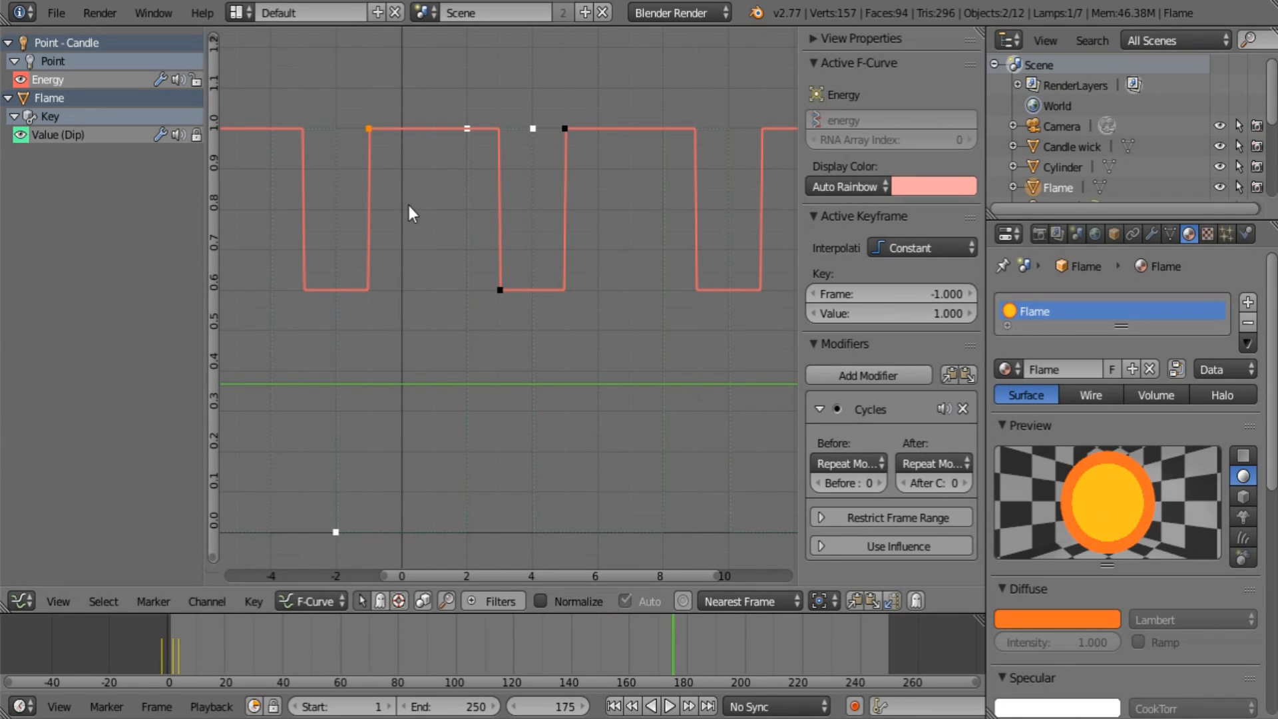
pyautogui.press('g')
pyautogui.press('Escape')
pyautogui.rightClick(500, 289)
pyautogui.moveTo(400, 357); pyautogui.dragTo(611, 352)
pyautogui.rightClick(336, 539)
pyautogui.scroll(-1, 336, 542)
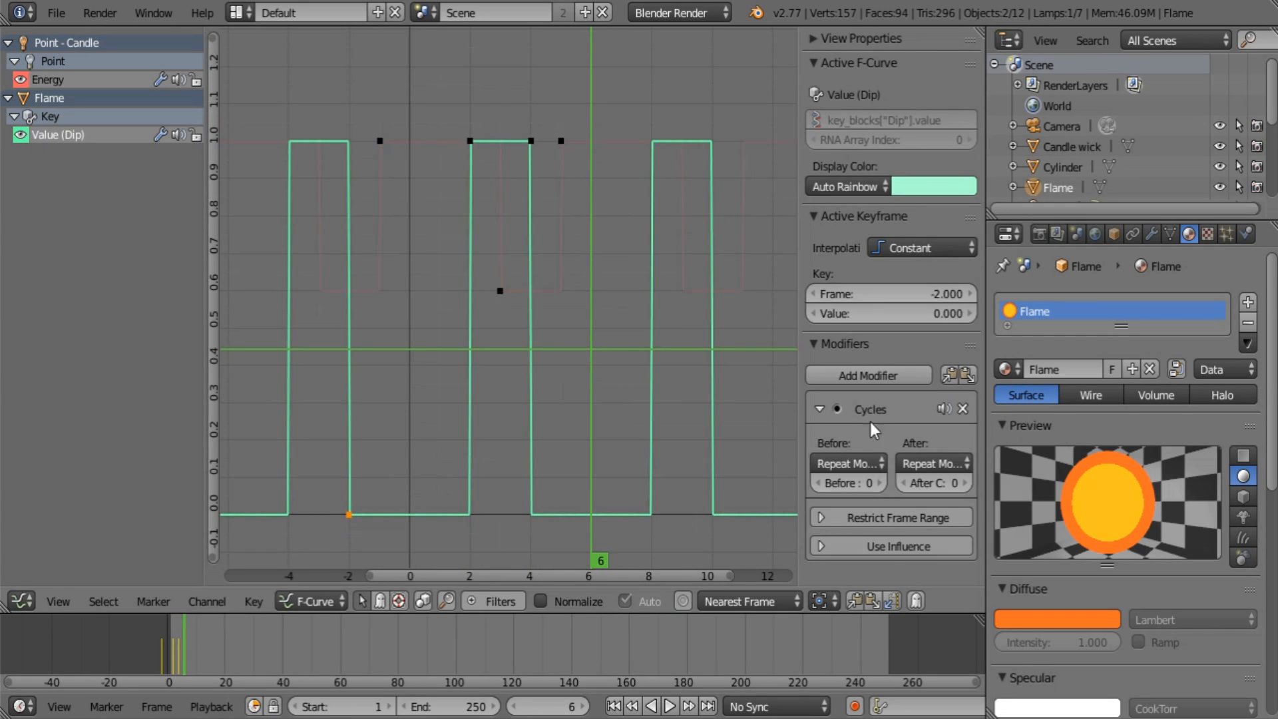
# Lock the flame's Dip curve and the lamp's Energy curve against editing.
pyautogui.click(195, 135)
pyautogui.click(93, 80)
pyautogui.click(195, 80)
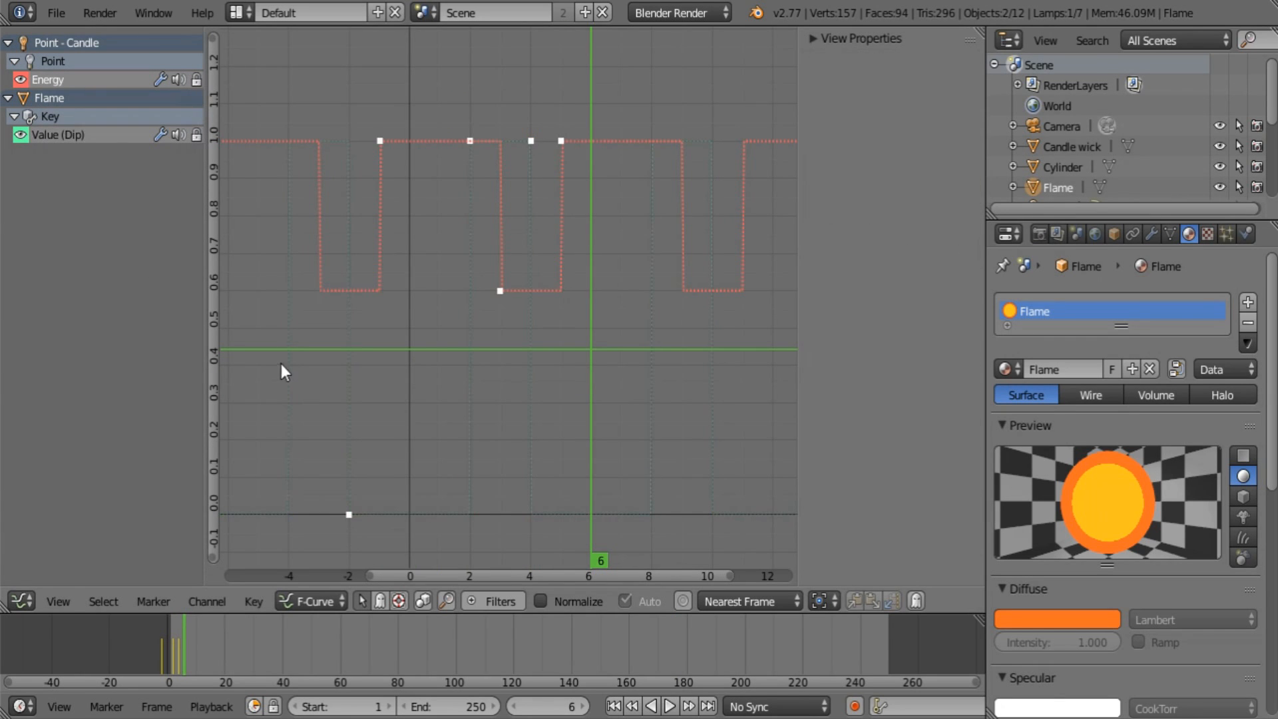
# Return to the 3D View, play the animation and scrub to frame 33 to compare the flame's dip with the light.
pyautogui.click(21, 601)
pyautogui.click(41, 590)
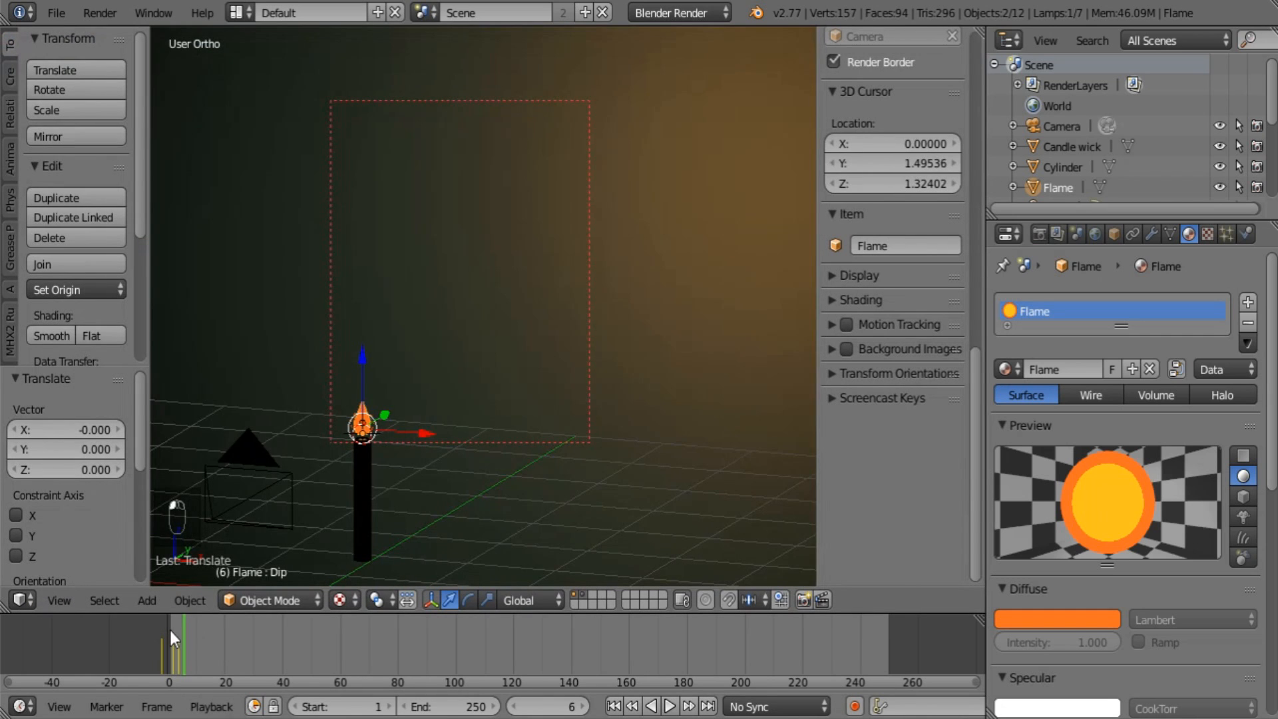
pyautogui.hotkey('alt', 'a')
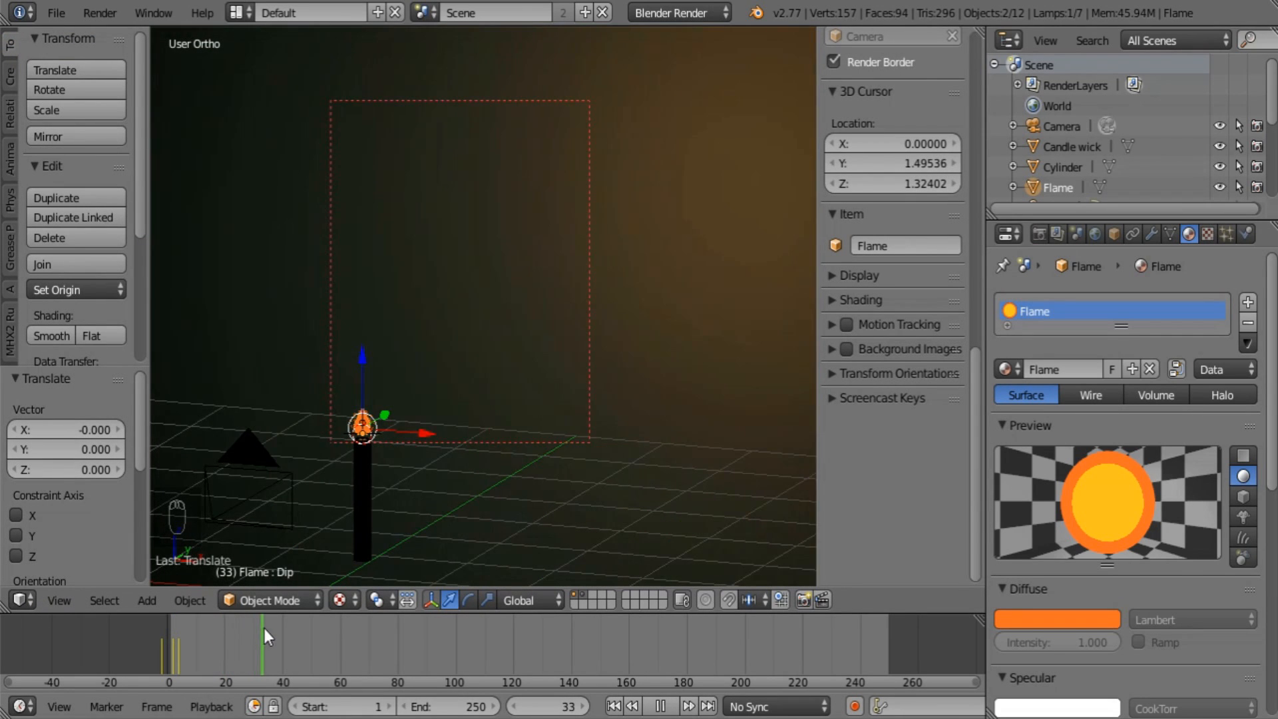
pyautogui.moveTo(265, 628); pyautogui.dragTo(262, 628)
pyautogui.hotkey('alt', 'a')
# Set up the Dope Sheet and the 3D View side by side, hiding the 3D View's tool shelf and properties region.
pyautogui.click(14, 600)
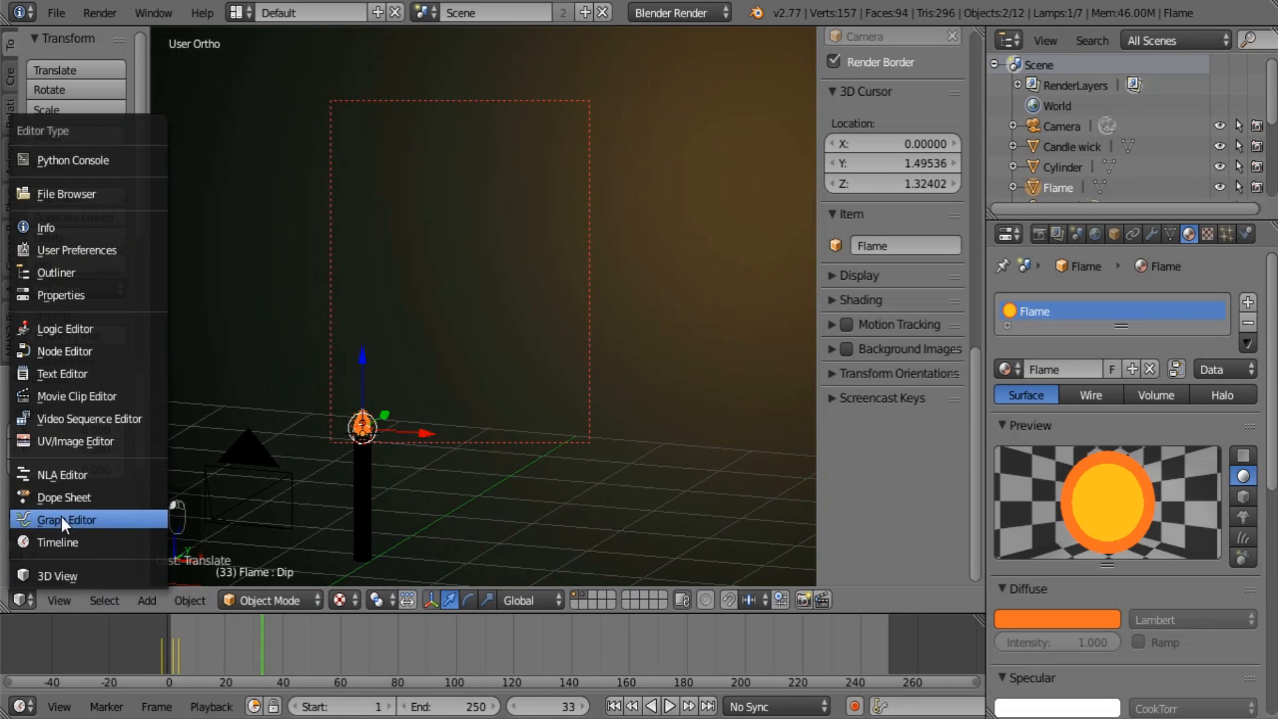
pyautogui.click(100, 497)
pyautogui.moveTo(976, 31); pyautogui.dragTo(612, 253)
pyautogui.click(640, 602)
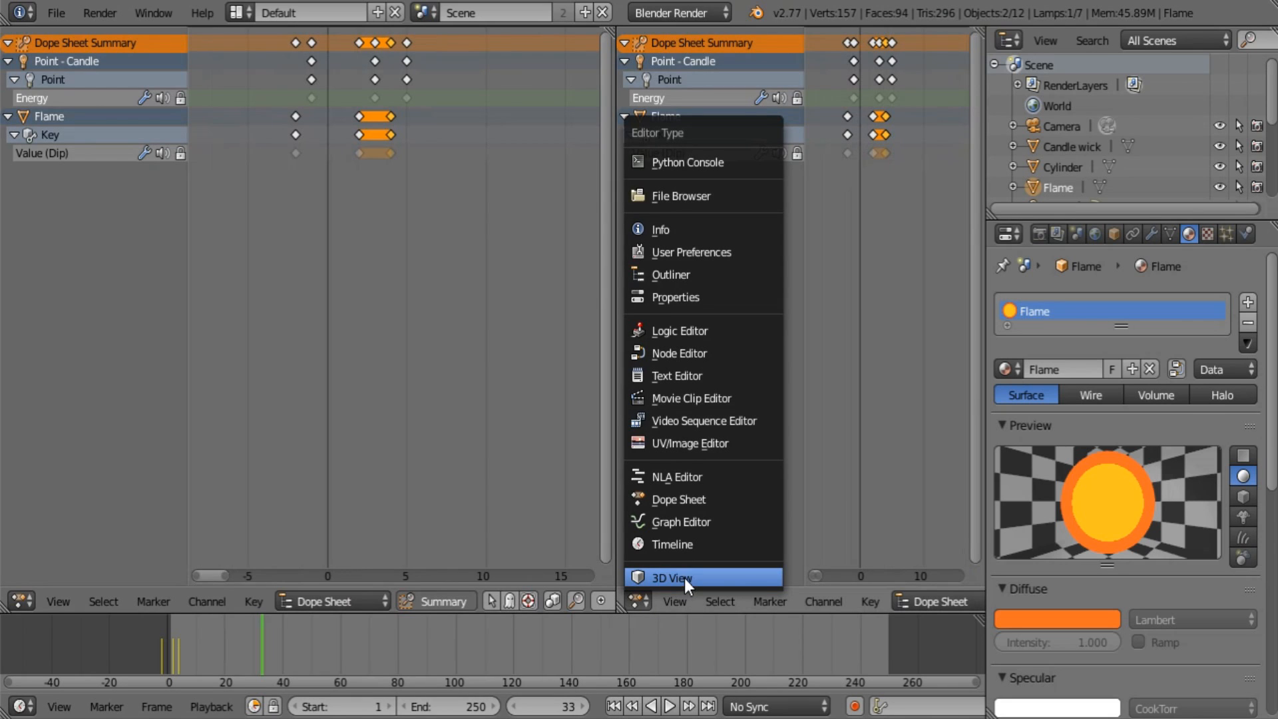
pyautogui.click(684, 578)
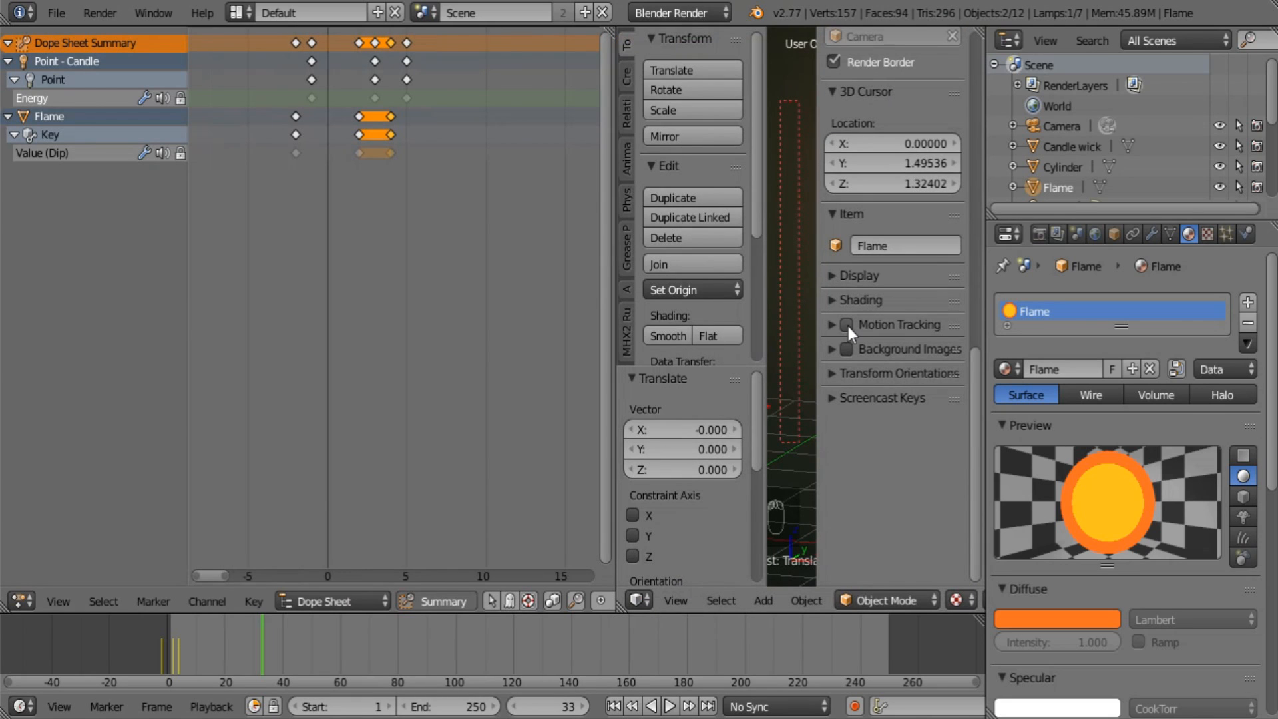
pyautogui.press('n')
pyautogui.press('t')
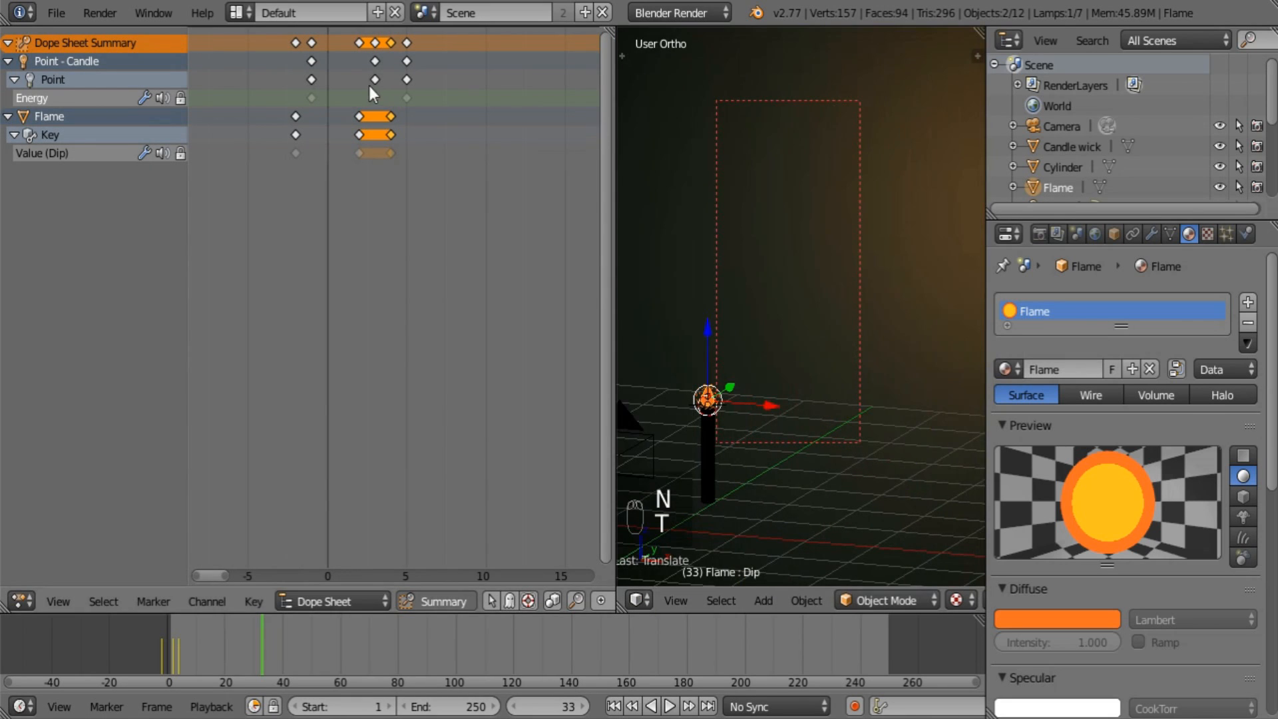
# Unlock the lamp's Energy channel and move its keyframe at frame 3 to frame 2.
pyautogui.click(376, 61)
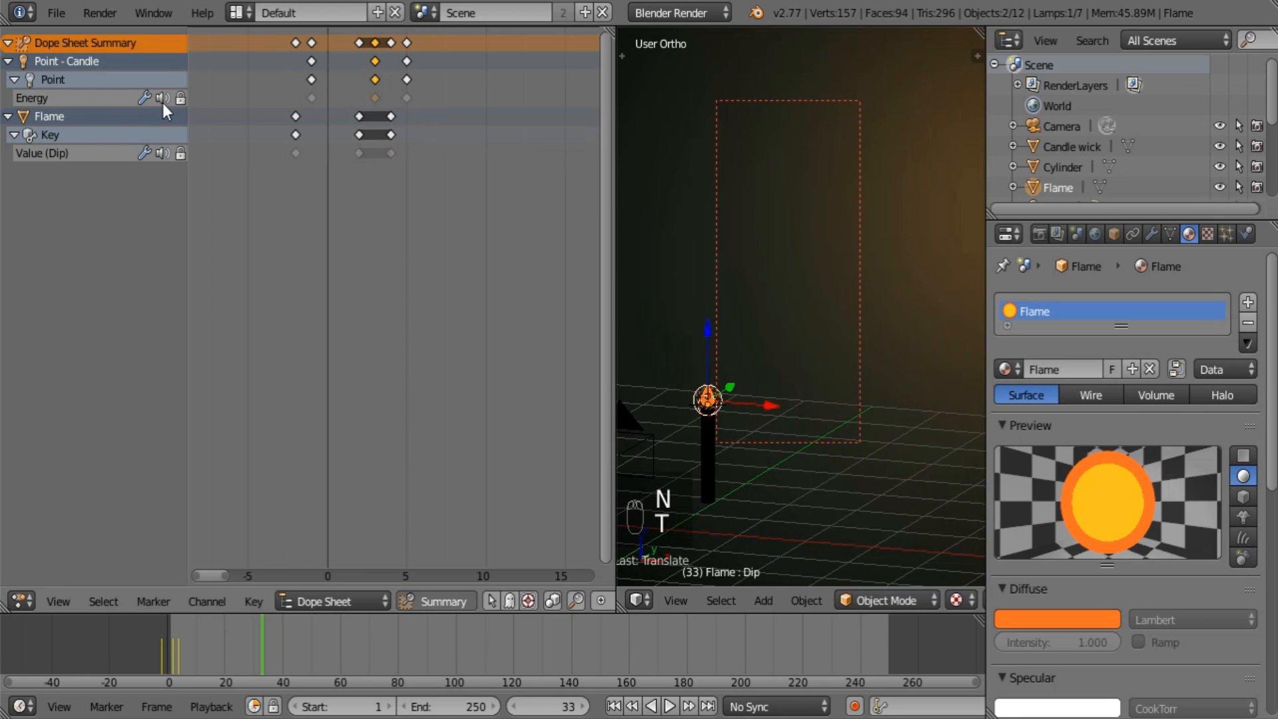
pyautogui.press('g')
pyautogui.press('g')
pyautogui.click(382, 129)
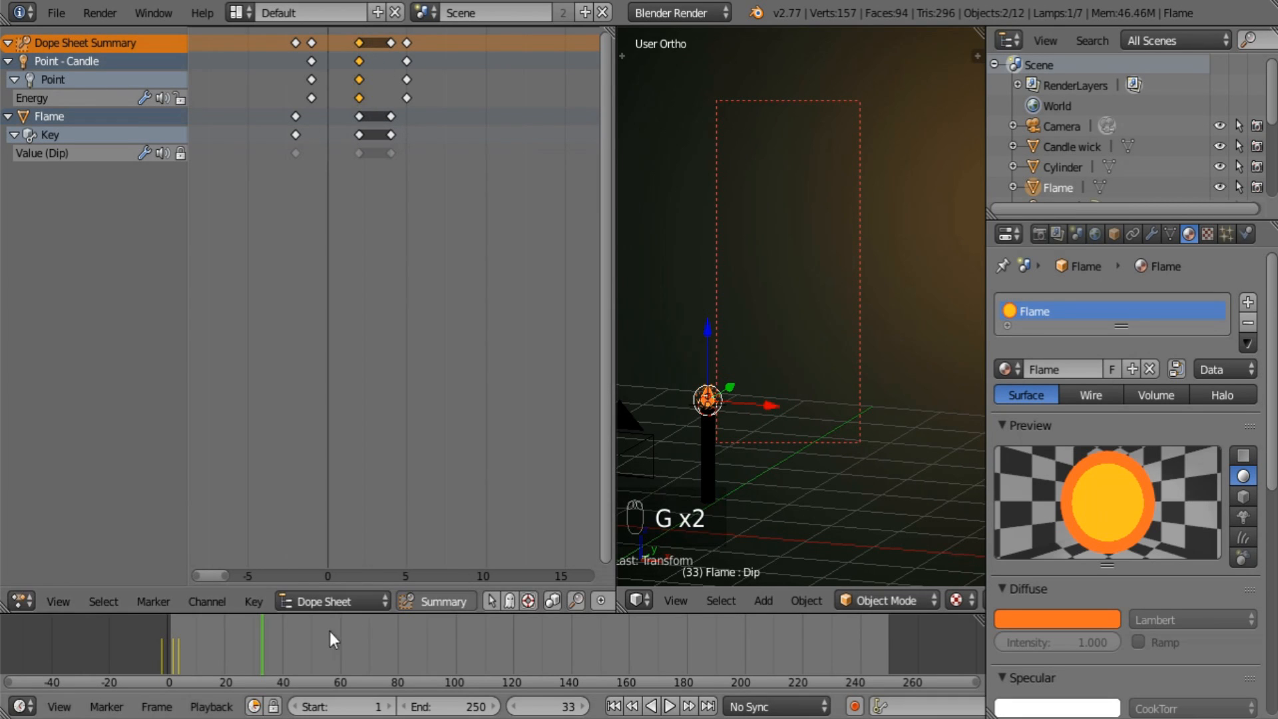
# Scrub through to frame 177 and play the animation to check that flame and light flicker together.
pyautogui.moveTo(264, 639); pyautogui.dragTo(324, 634)
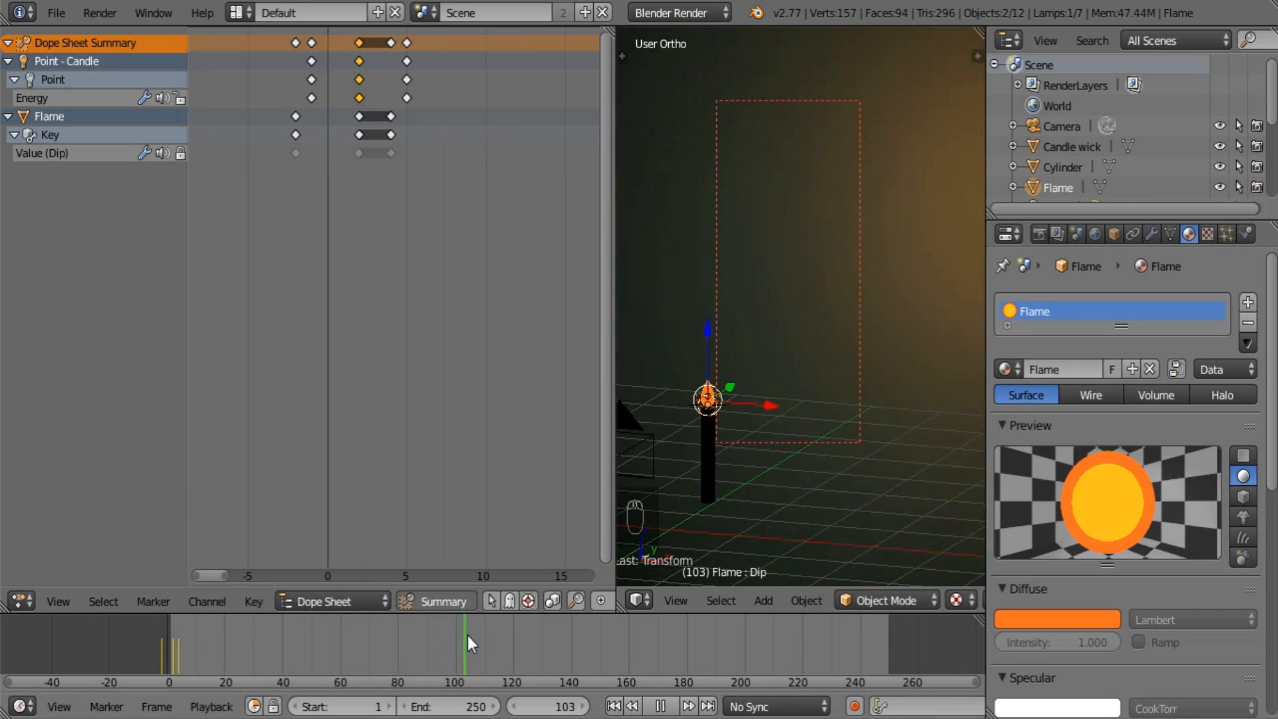
pyautogui.moveTo(494, 634); pyautogui.dragTo(679, 642)
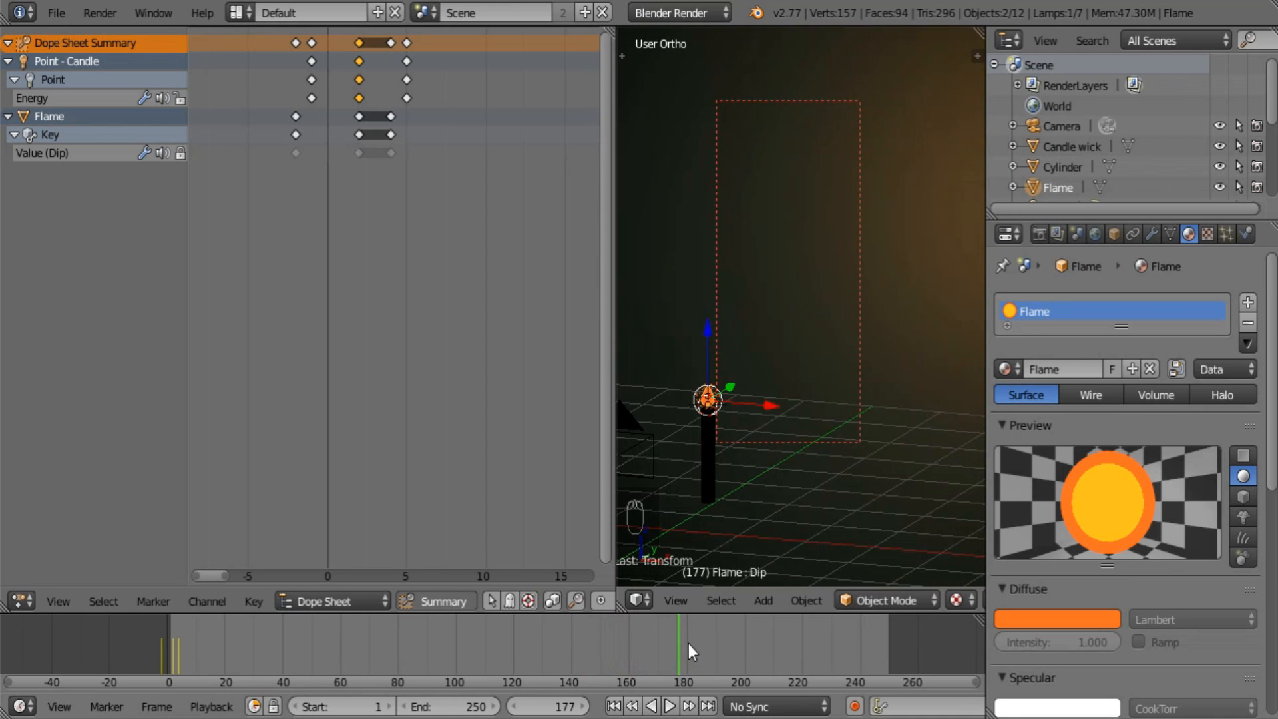
pyautogui.click(670, 707)
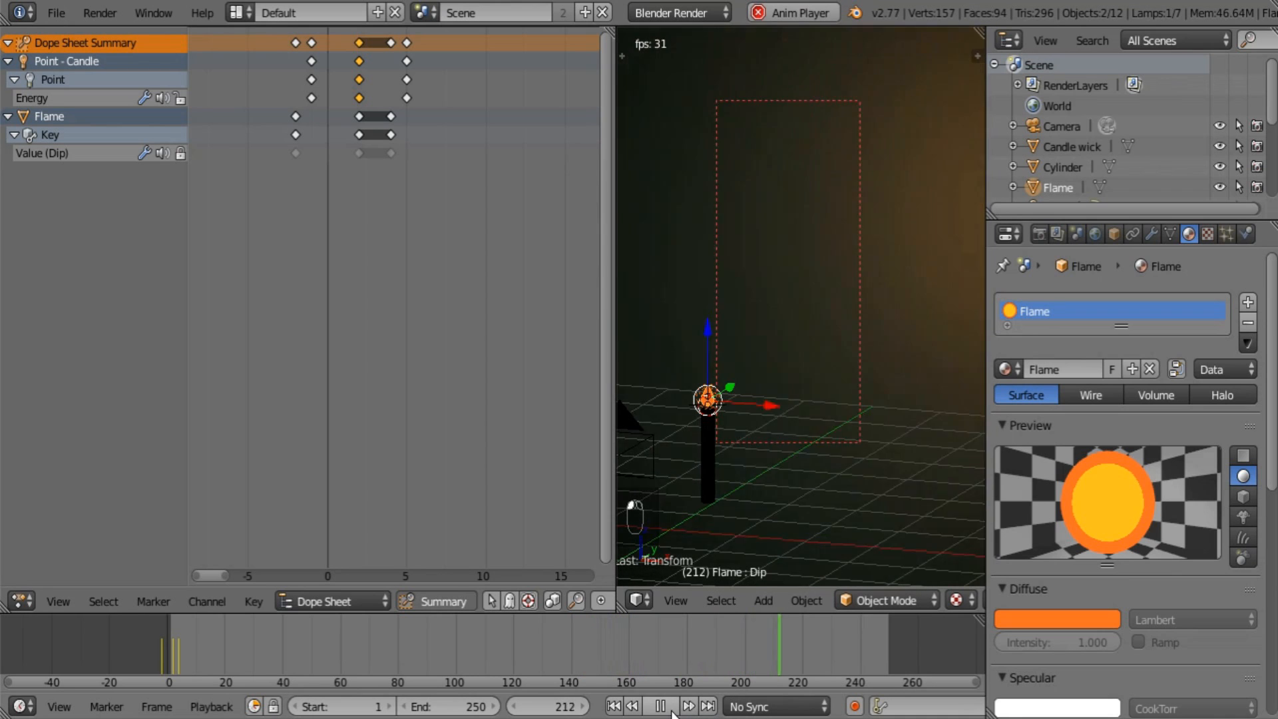
pyautogui.click(670, 706)
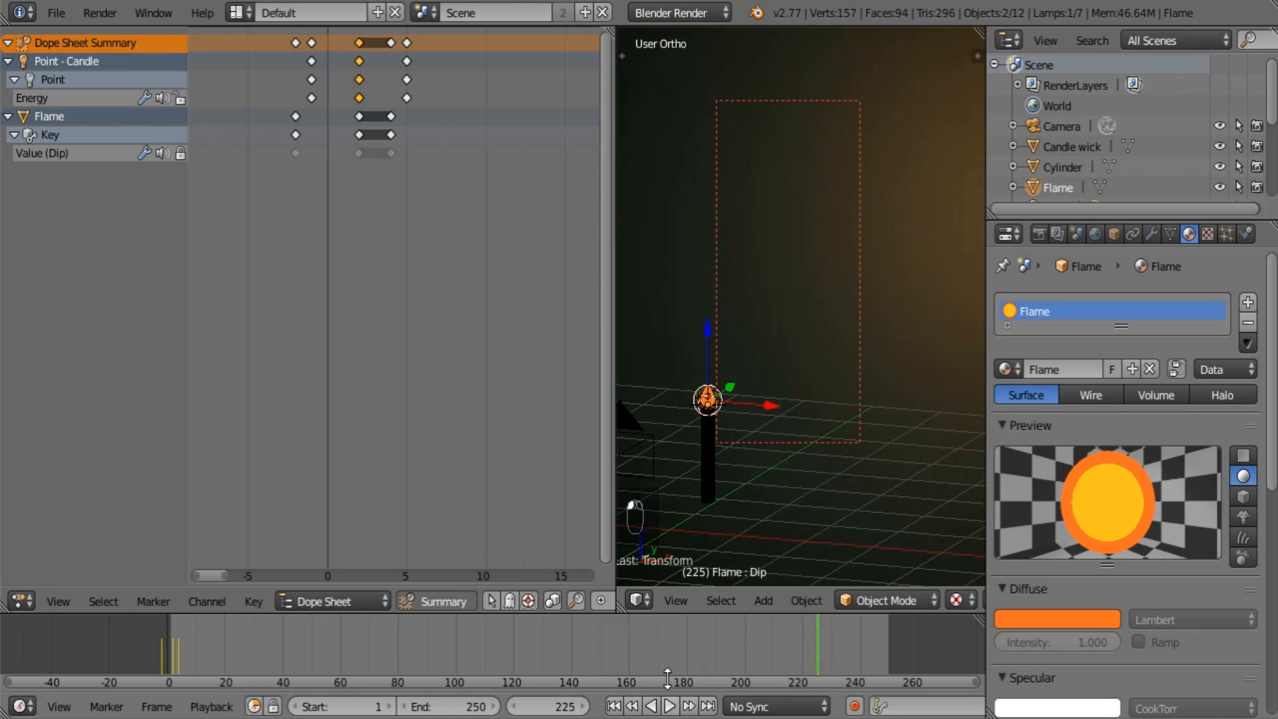
# Show the animation curves in the Graph Editor and raise the lamp's Energy keyframe at frame 2 to about 0.8.
pyautogui.click(21, 600)
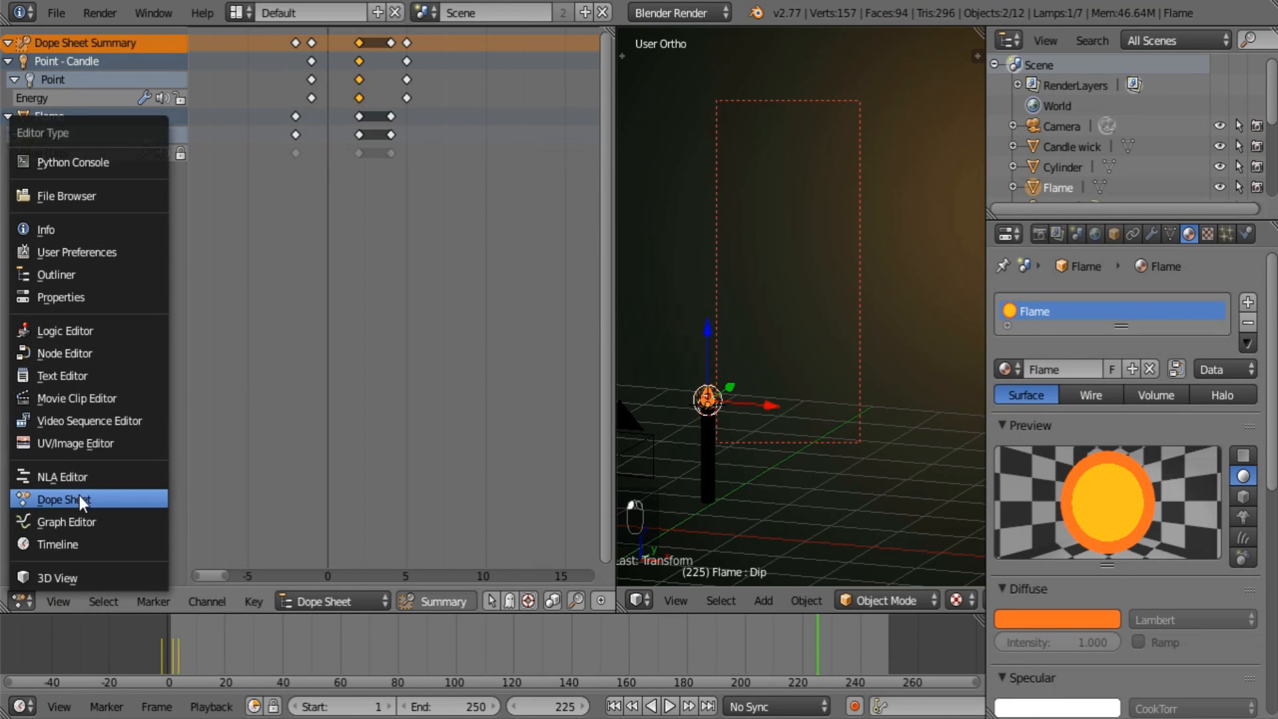
pyautogui.click(91, 521)
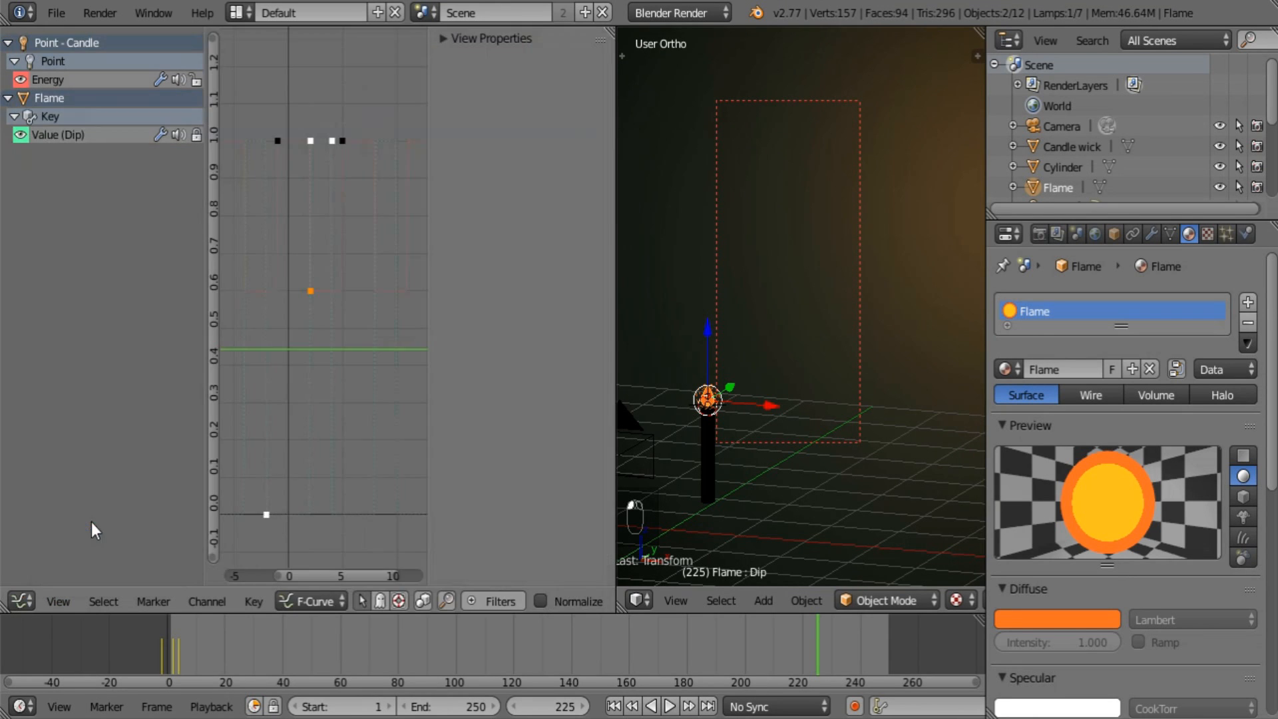
pyautogui.moveTo(308, 207); pyautogui.dragTo(353, 345, button='middle')
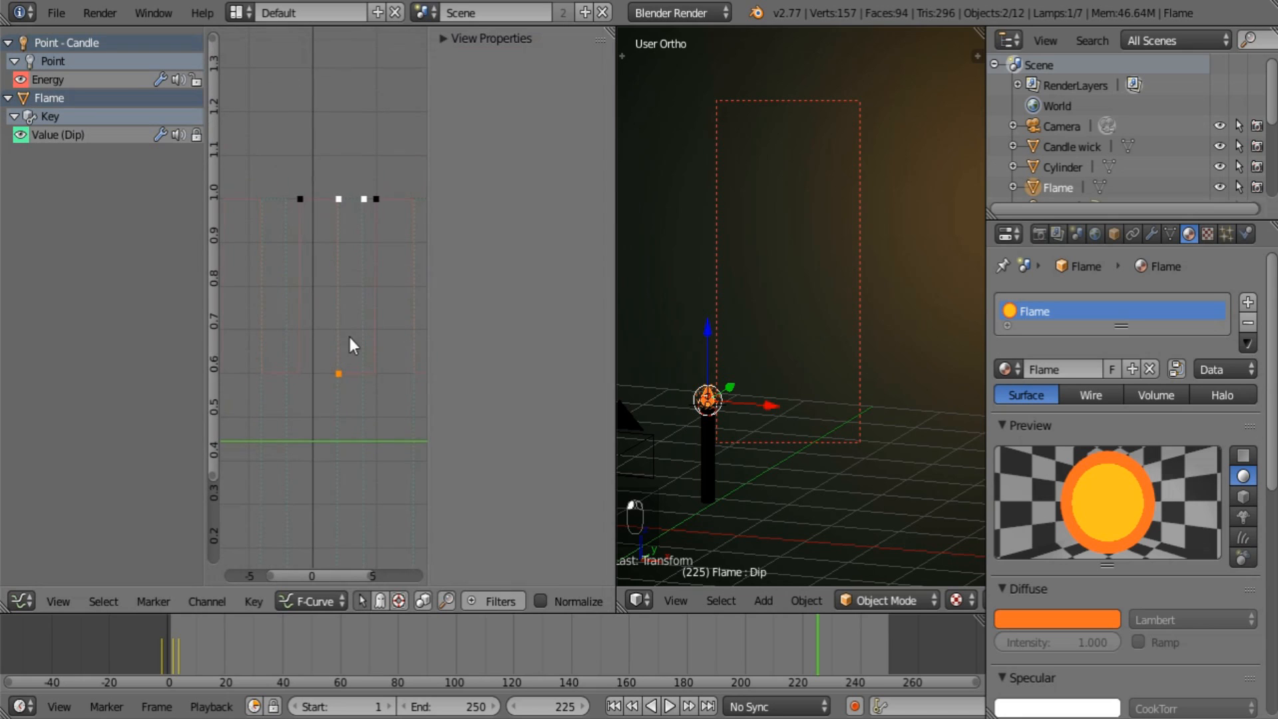
pyautogui.click(338, 374)
pyautogui.scroll(1, 344, 379)
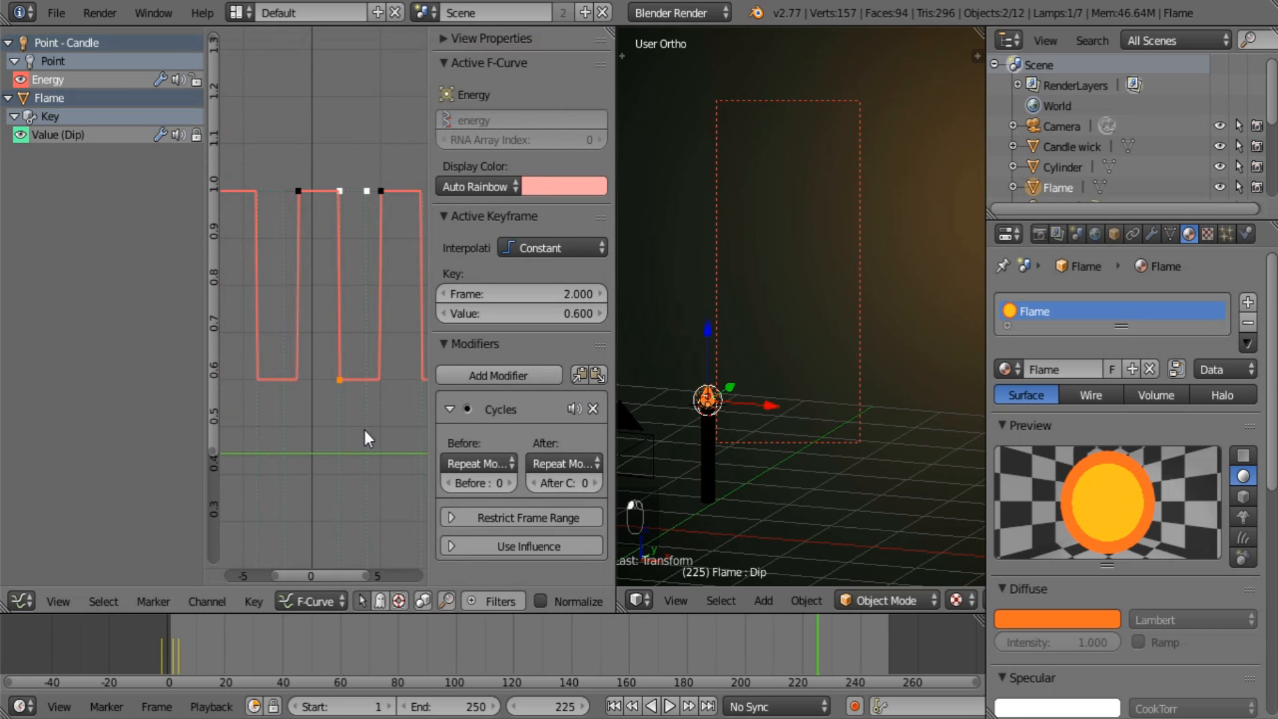
pyautogui.press('g')
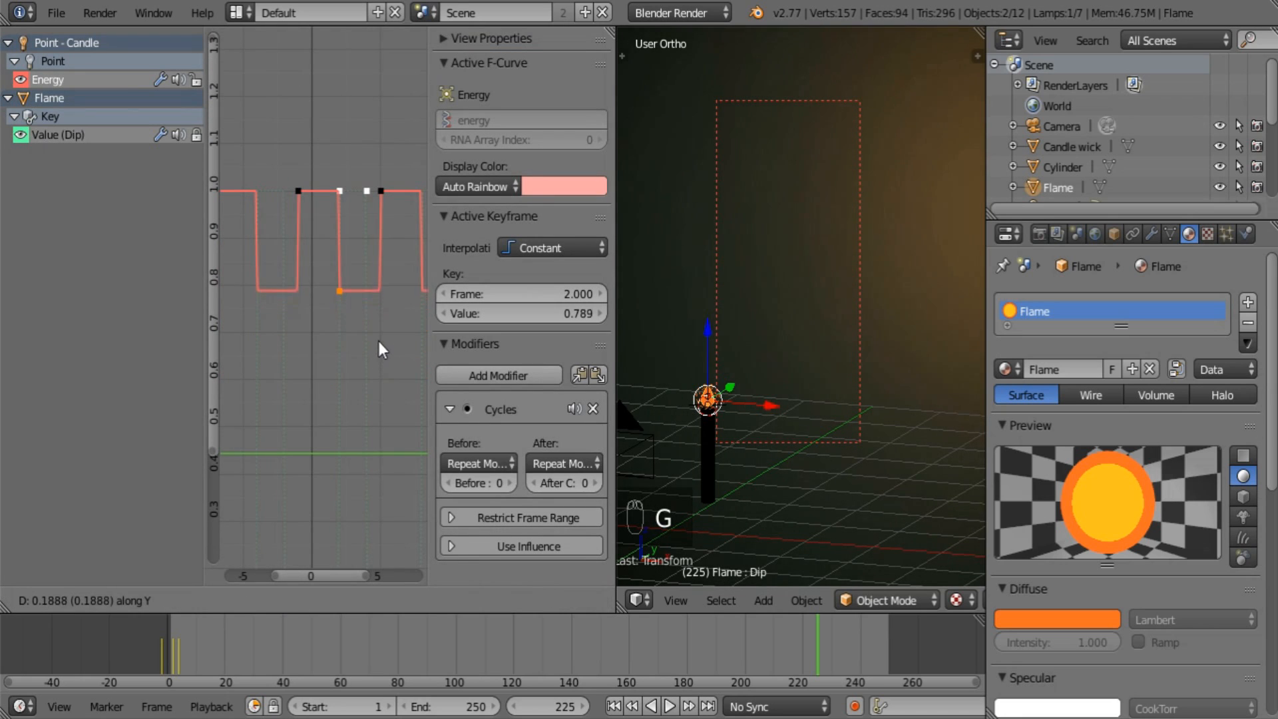
pyautogui.click(379, 337)
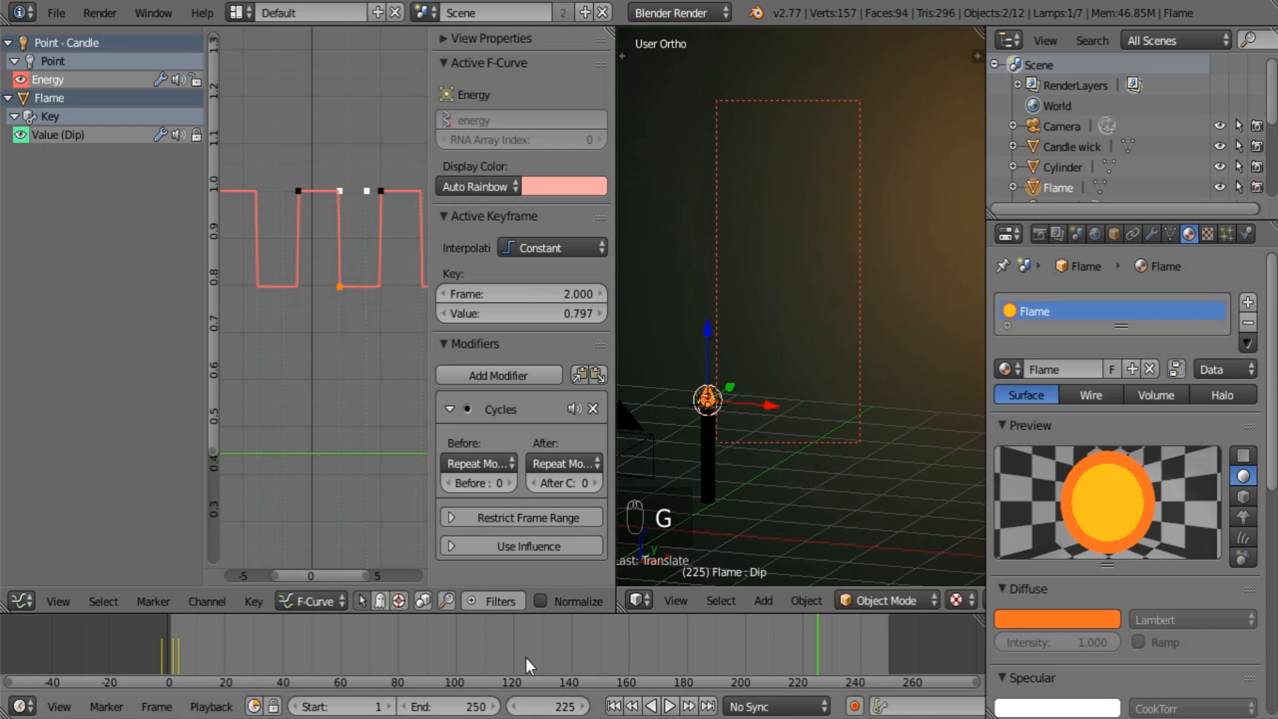
# Play the animation from the first frame to check the strength of the light flicker.
pyautogui.click(612, 711)
pyautogui.click(671, 708)
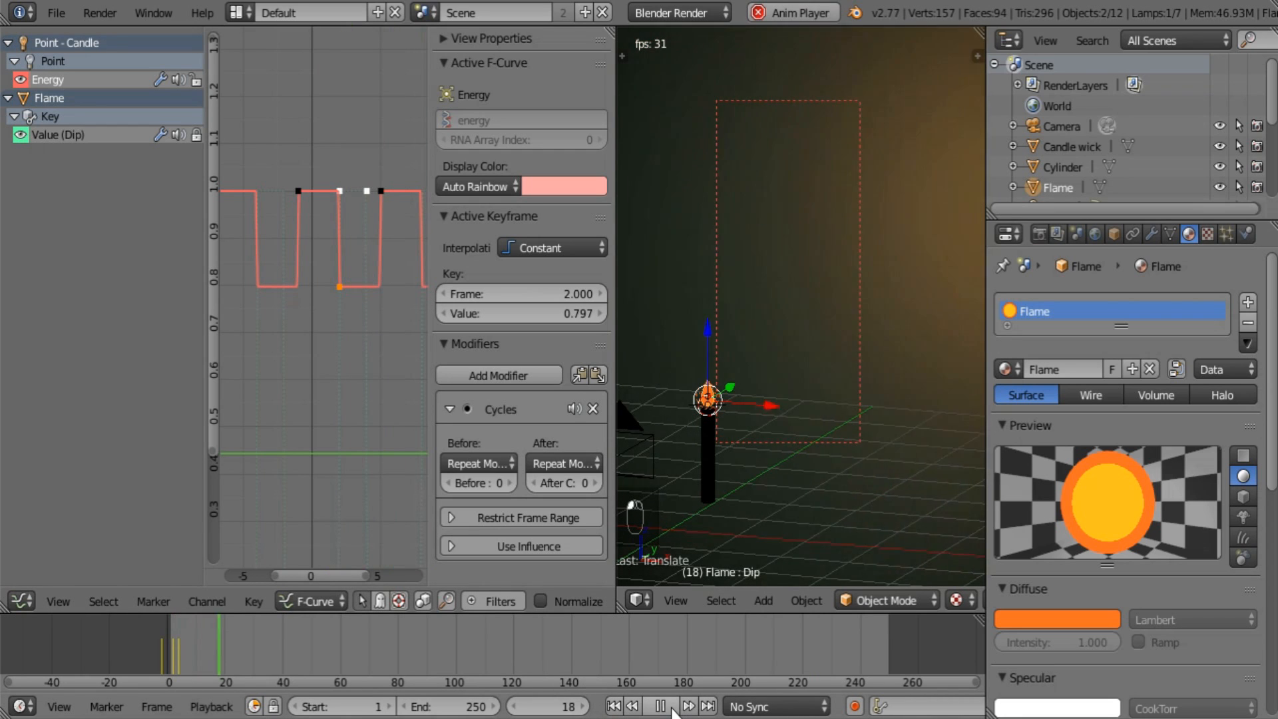
pyautogui.click(668, 707)
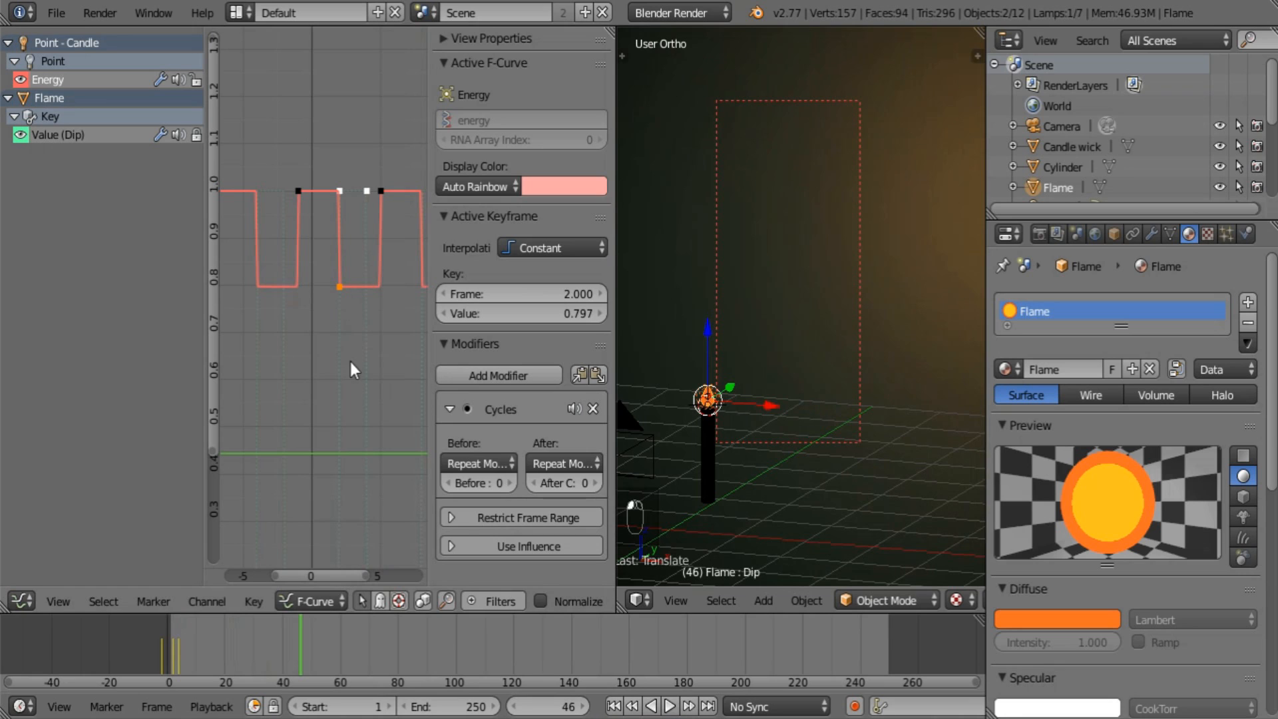
# Raise the lamp's Energy keyframe at frame 2 to about 0.9 and replay the animation from the first frame.
pyautogui.press('g')
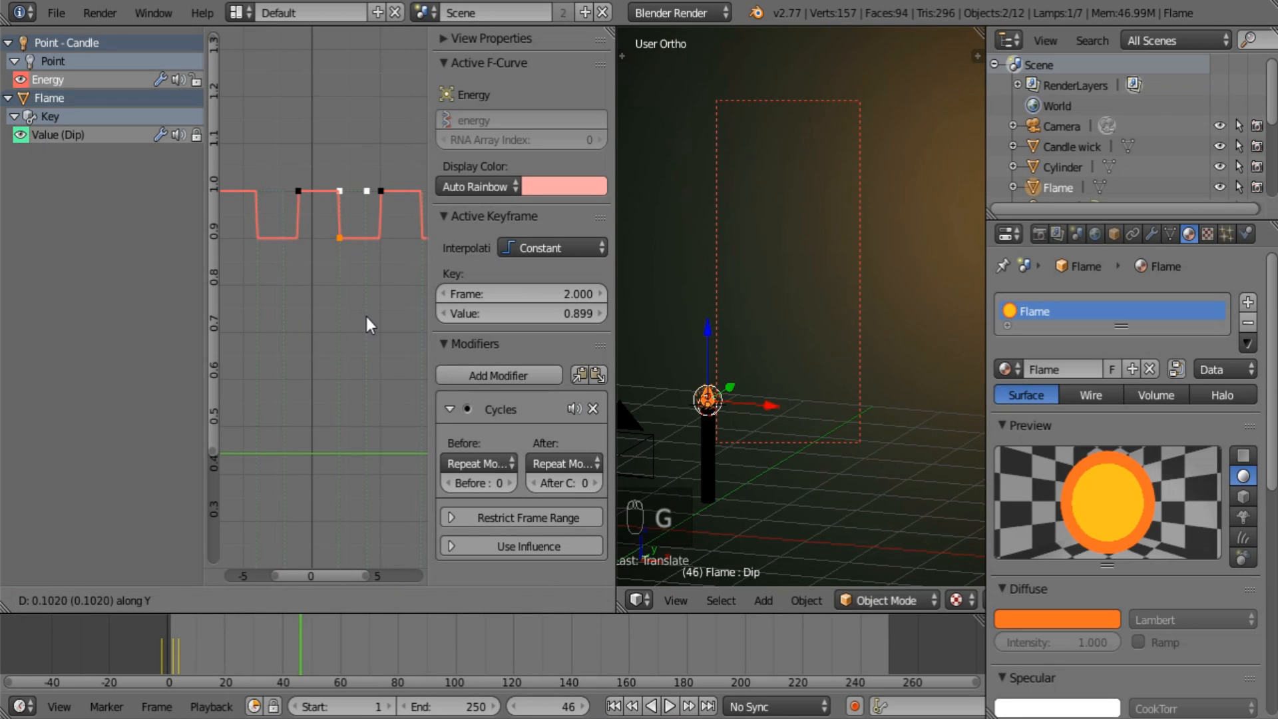
pyautogui.click(366, 317)
pyautogui.click(613, 706)
pyautogui.click(673, 708)
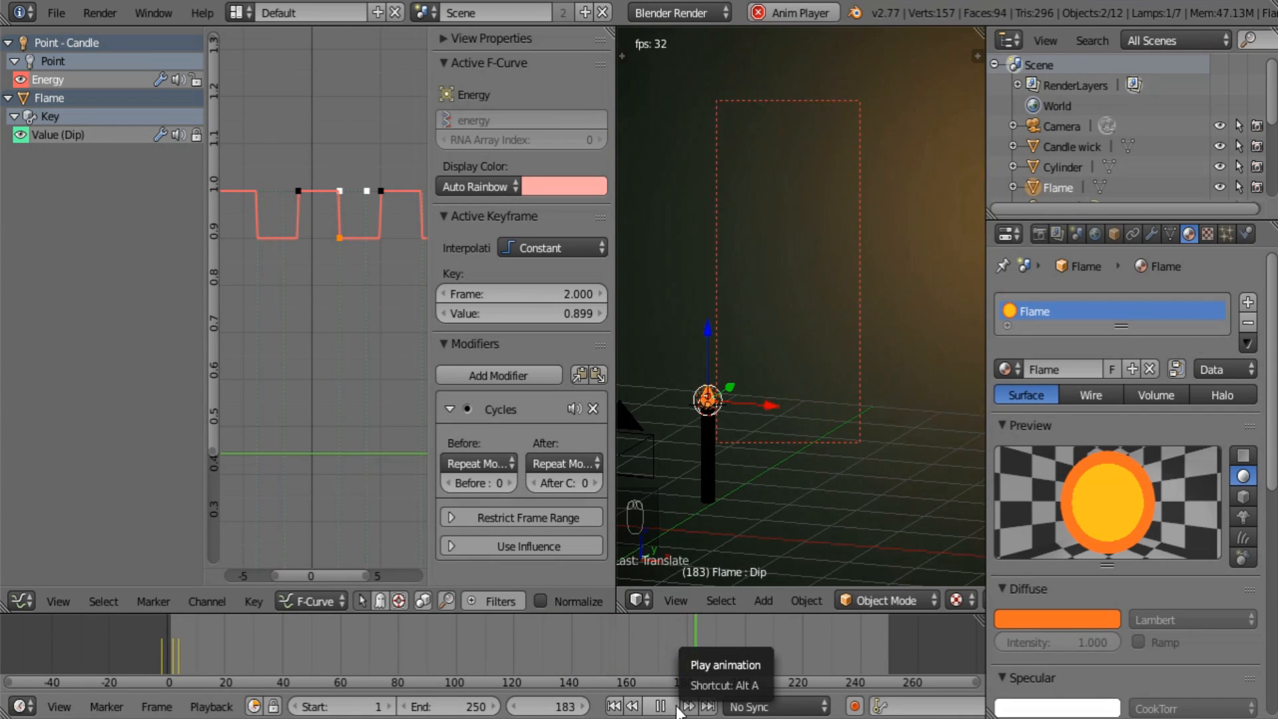
pyautogui.click(676, 708)
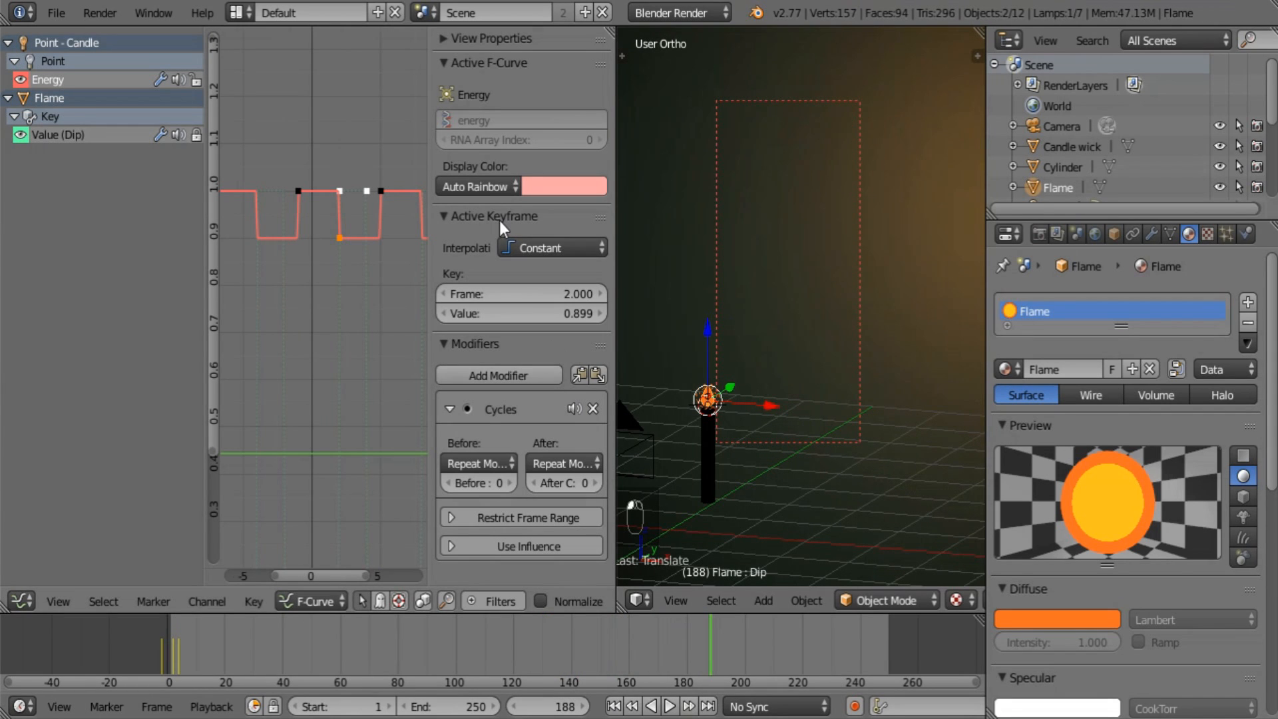
# Hide the Graph Editor's properties region and expand the 3D View over it, framing the candle.
pyautogui.press('n')
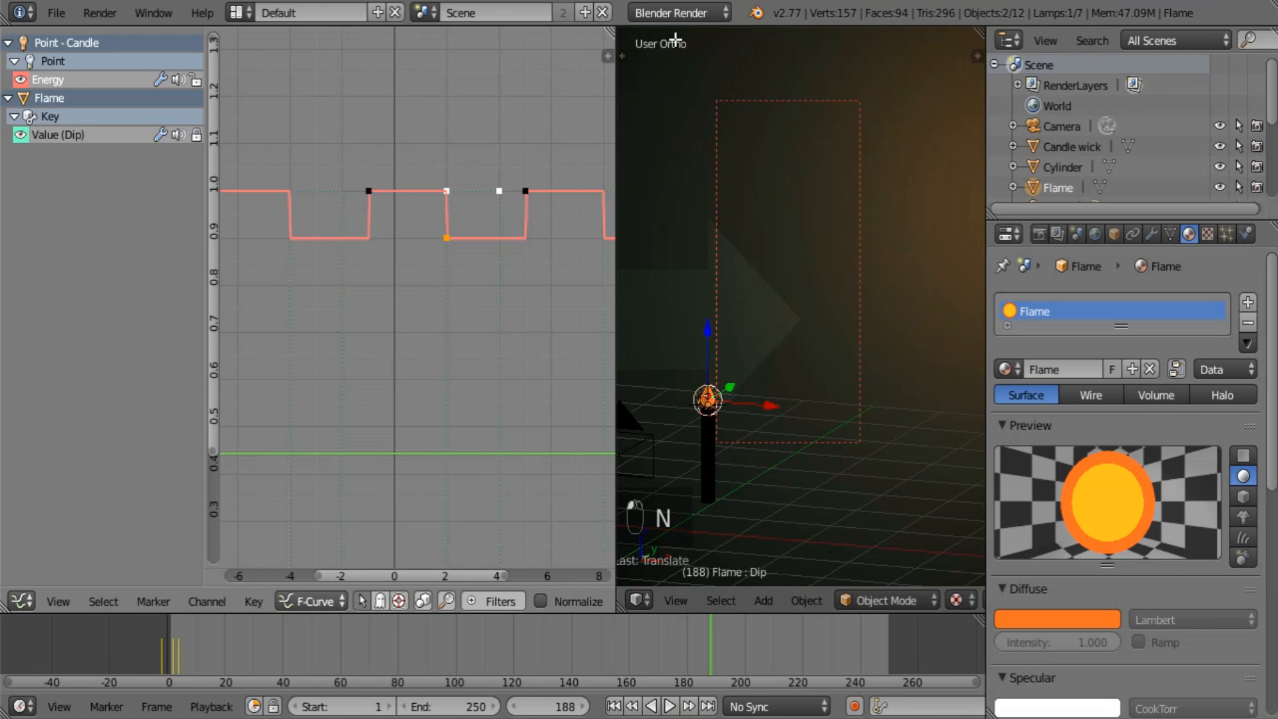
pyautogui.moveTo(675, 40); pyautogui.dragTo(474, 125)
pyautogui.keyDown('shift'); pyautogui.moveTo(493, 437); pyautogui.dragTo(503, 424, button='middle'); pyautogui.keyUp('shift')
pyautogui.scroll(5, 466, 442)
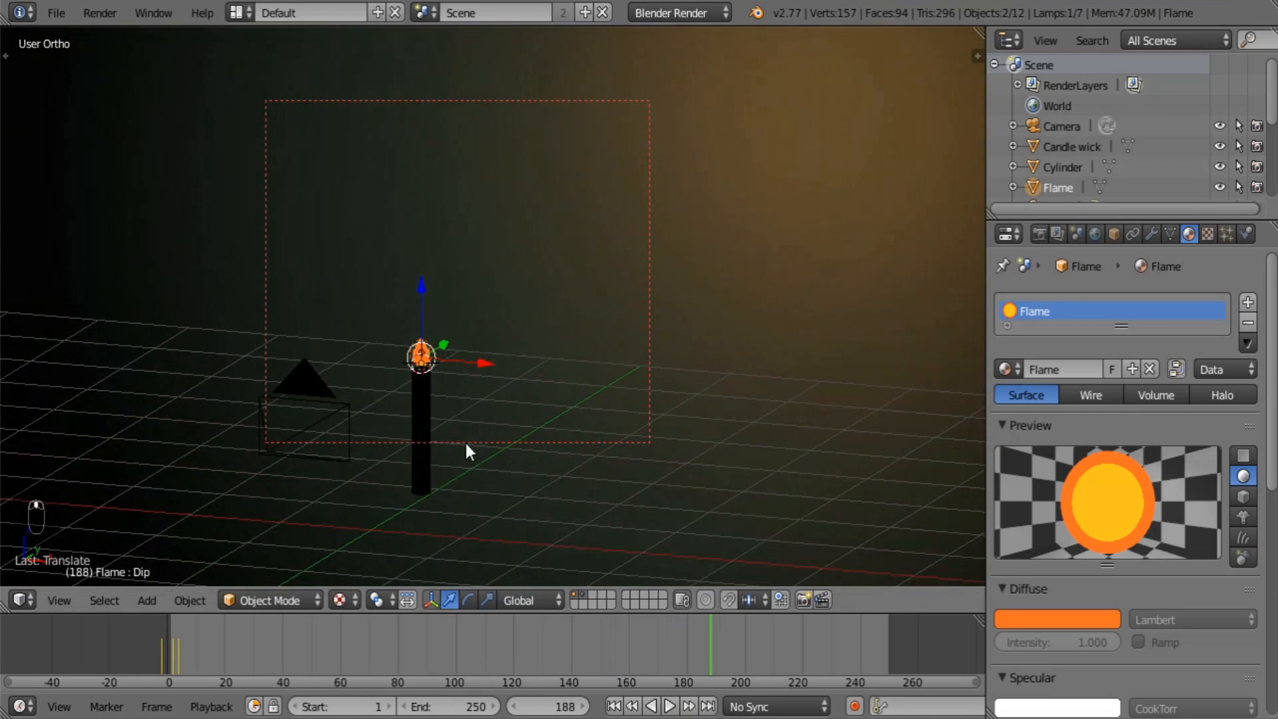
pyautogui.keyDown('shift'); pyautogui.moveTo(373, 477); pyautogui.dragTo(519, 383, button='middle'); pyautogui.keyUp('shift')
pyautogui.scroll(4, 621, 411)
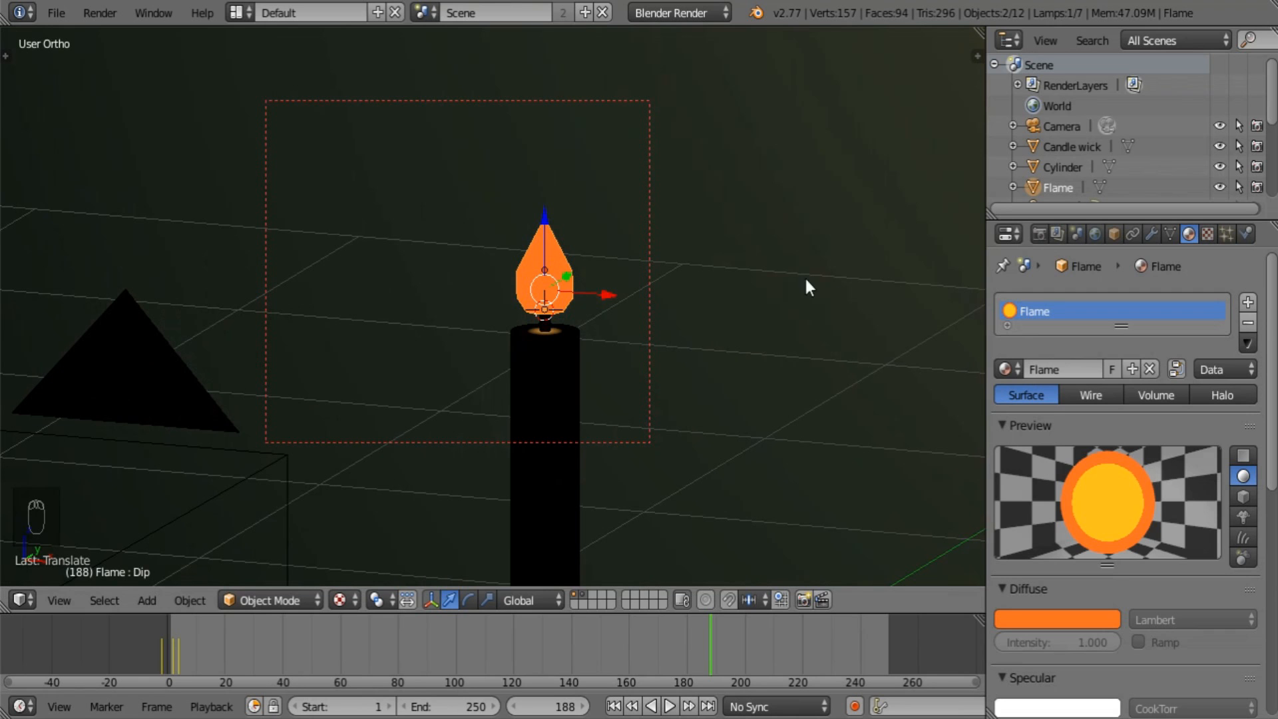
pyautogui.scroll(-4, 659, 253)
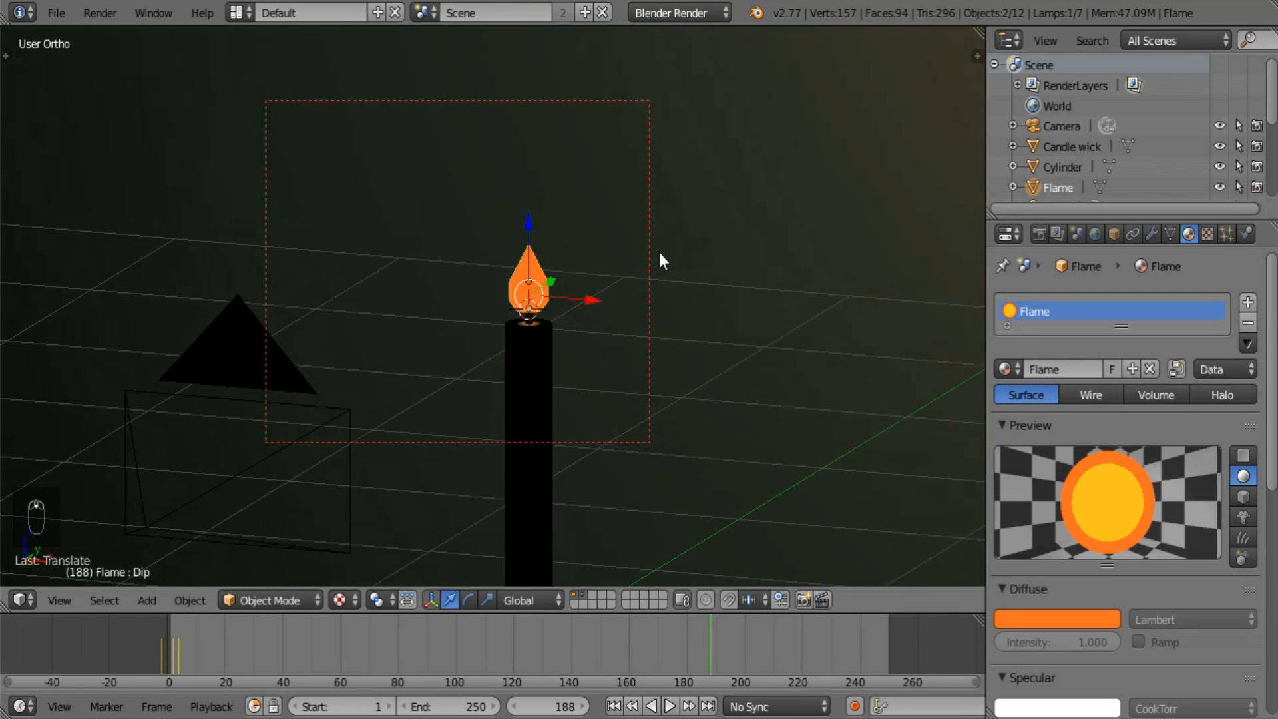
pyautogui.scroll(-3, 659, 253)
pyautogui.moveTo(658, 253); pyautogui.dragTo(684, 288, button='middle')
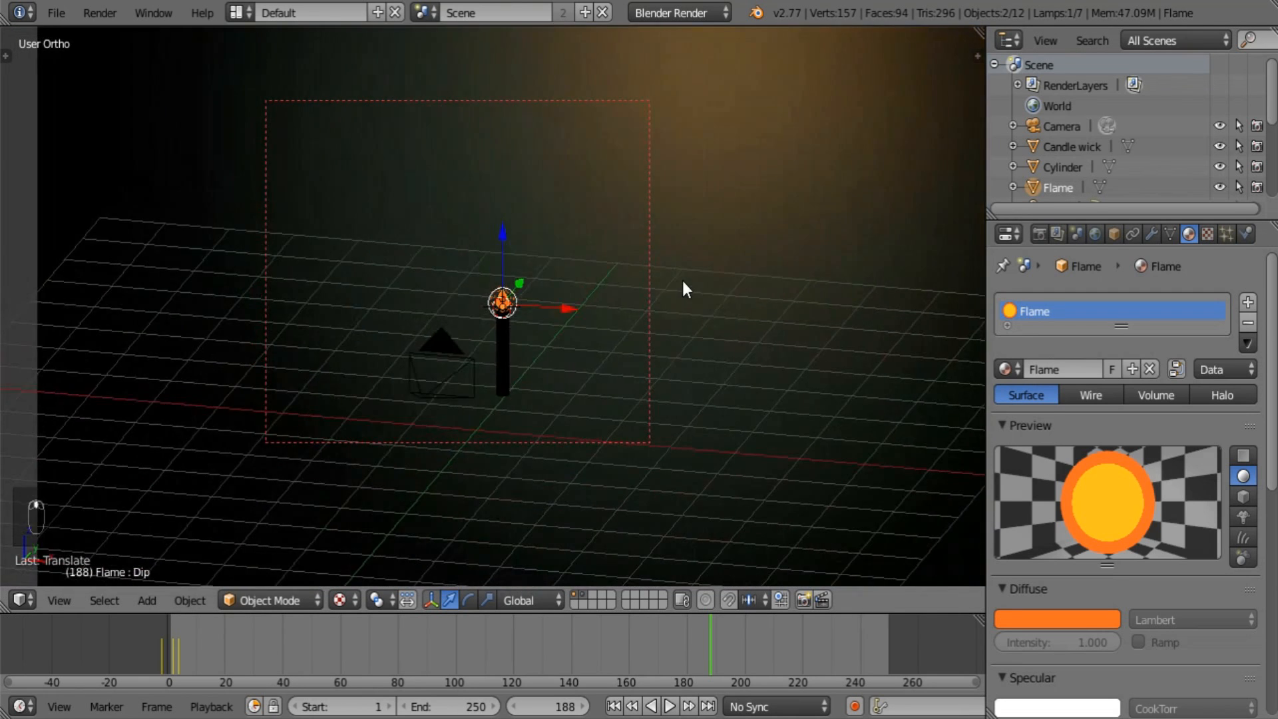
pyautogui.rightClick(421, 319)
pyautogui.scroll(5, 589, 386)
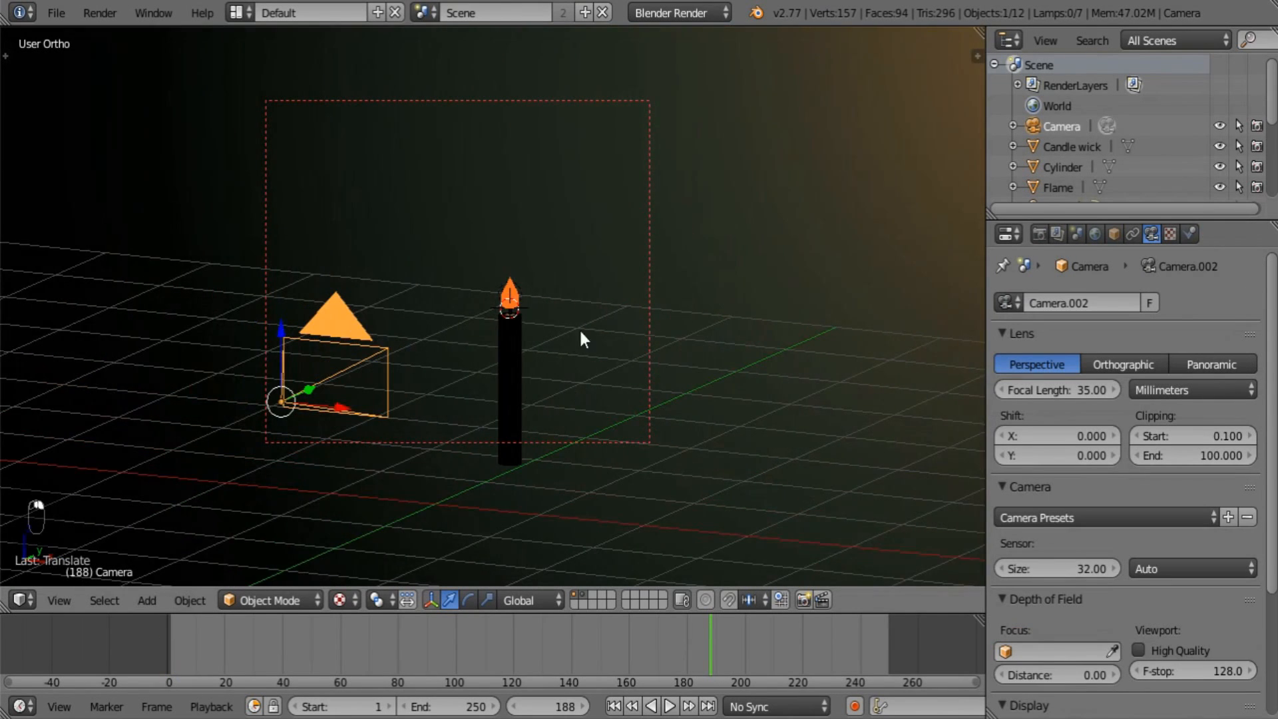
pyautogui.press('a')
pyautogui.hotkey('shift', 'a')
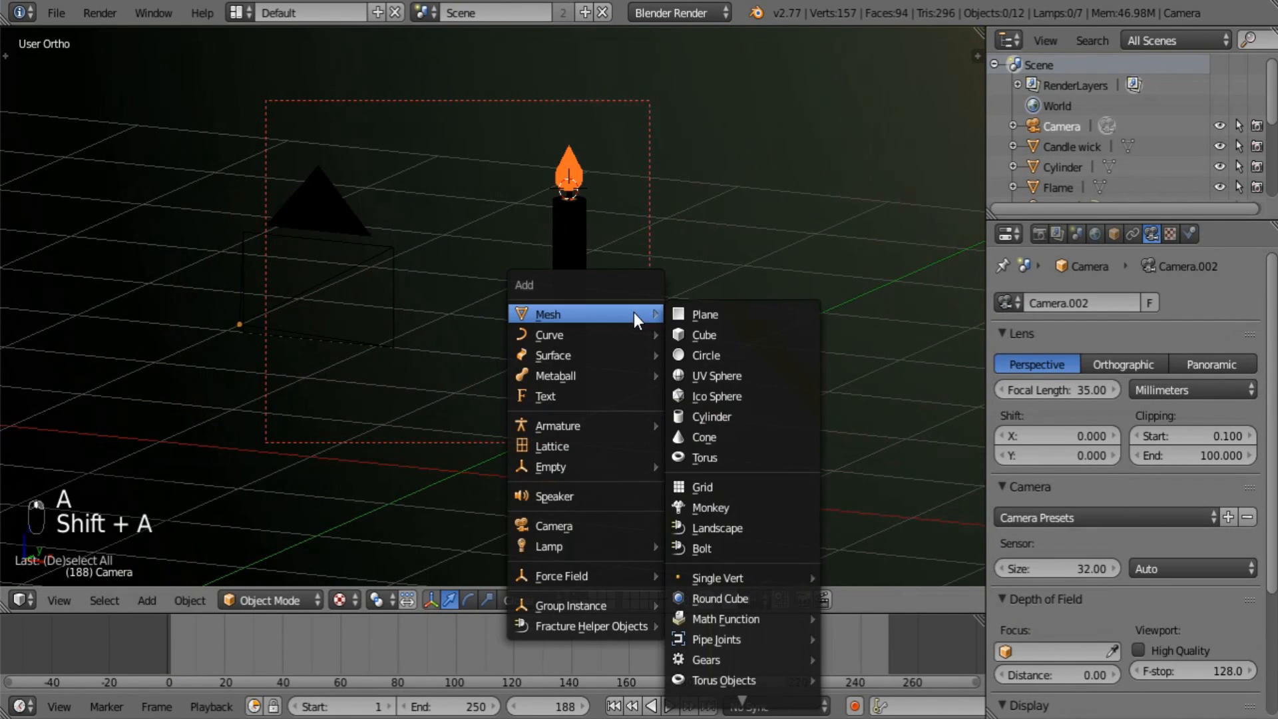
pyautogui.click(727, 313)
pyautogui.moveTo(570, 121); pyautogui.dragTo(609, 335)
pyautogui.press('s')
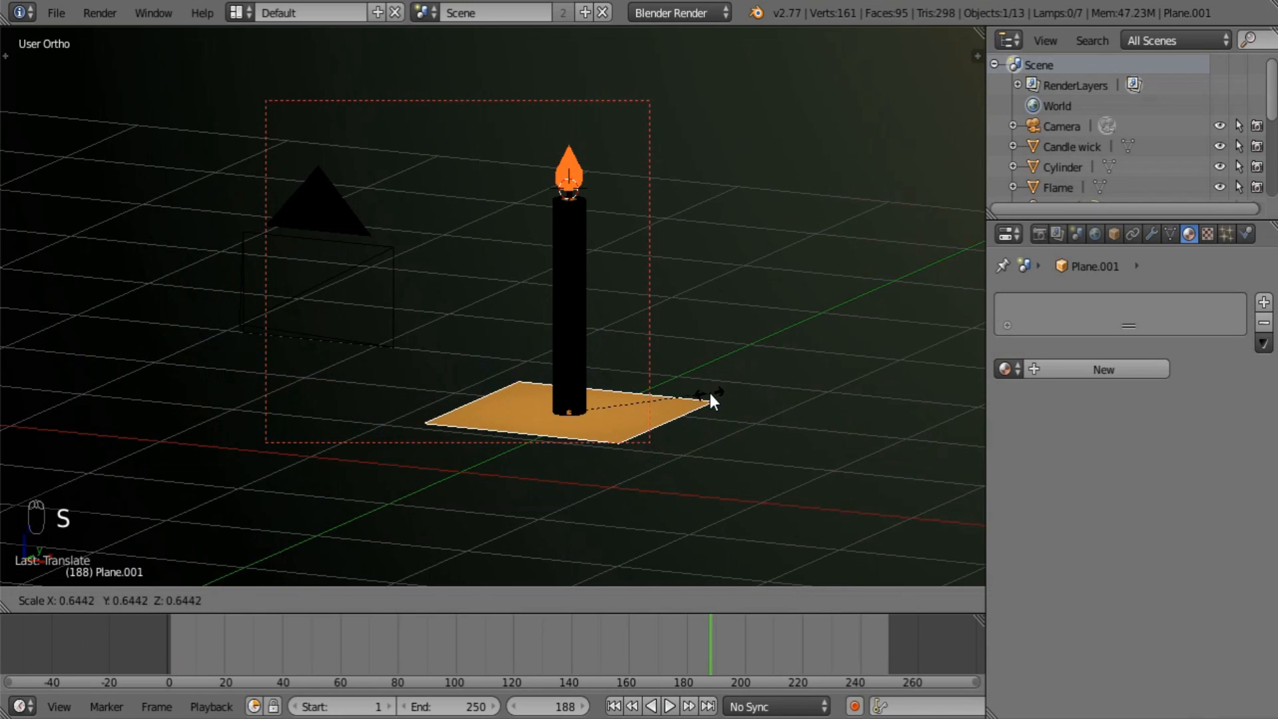
pyautogui.click(709, 393)
pyautogui.press('x')
pyautogui.click(709, 393)
# Duplicate the bottom face of the candle stick and separate the copy into its own object.
pyautogui.rightClick(579, 378)
pyautogui.press('Tab')
pyautogui.scroll(8, 619, 365)
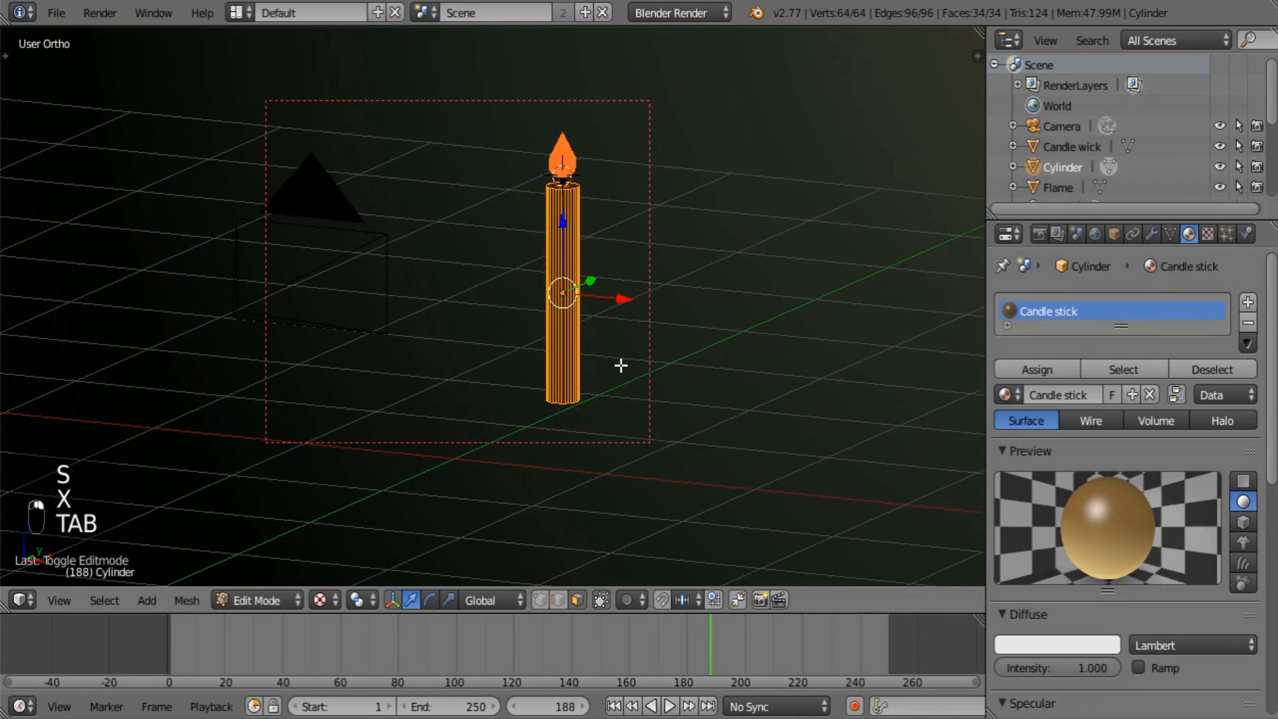
pyautogui.moveTo(635, 466); pyautogui.dragTo(659, 349, button='middle')
pyautogui.rightClick(655, 343)
pyautogui.moveTo(690, 293); pyautogui.dragTo(697, 315, button='middle')
pyautogui.hotkey('shift', 'd')
pyautogui.click(698, 315)
pyautogui.press('p')
pyautogui.click(698, 316)
# Enlarge and raise the separated disc, and extrude and scale it downward into a flared collar around the candle's base.
pyautogui.press('Tab')
pyautogui.press('Tab')
pyautogui.press('a')
pyautogui.press('a')
pyautogui.press('a')
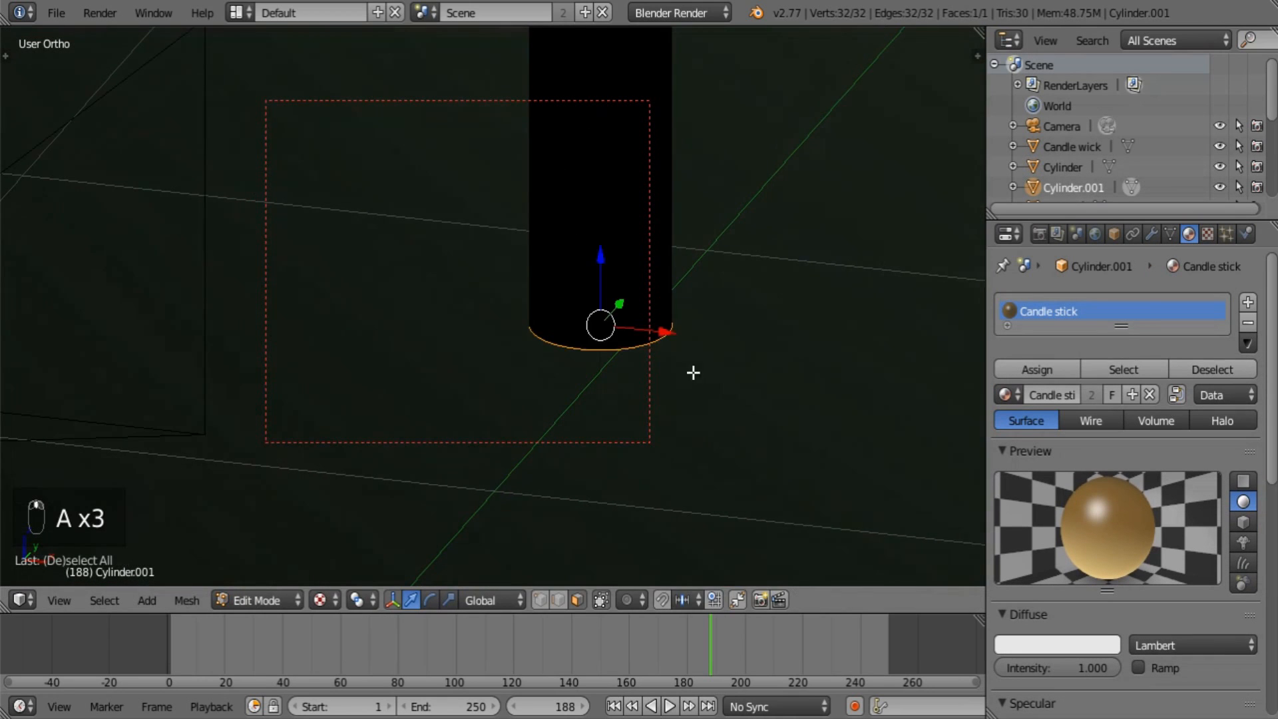
pyautogui.press('s')
pyautogui.moveTo(601, 261); pyautogui.dragTo(600, 250)
pyautogui.press('e')
pyautogui.press('s')
pyautogui.press('e')
pyautogui.press('s')
pyautogui.press('e')
pyautogui.press('s')
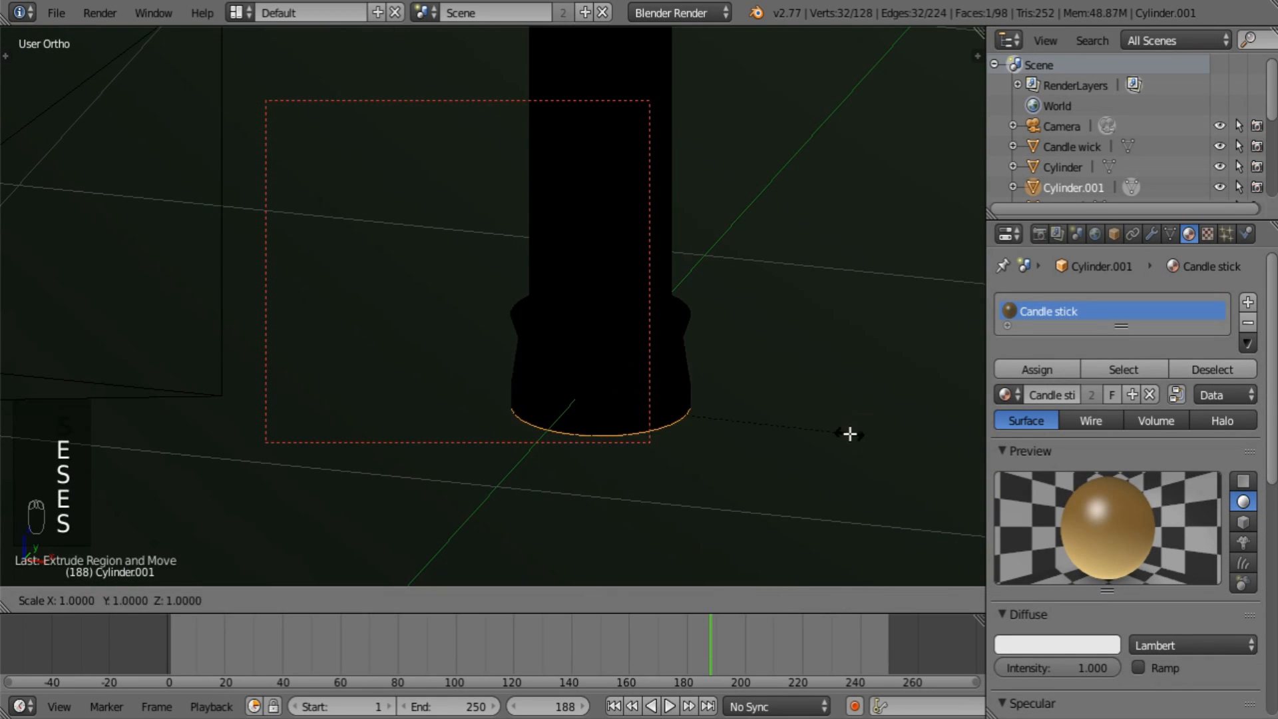
pyautogui.click(696, 473)
# Extrude and scale the collar's lower face outward into a wide round dish with a rim.
pyautogui.scroll(-5, 623, 410)
pyautogui.press('e')
pyautogui.press('s')
pyautogui.click(661, 373)
pyautogui.press('e')
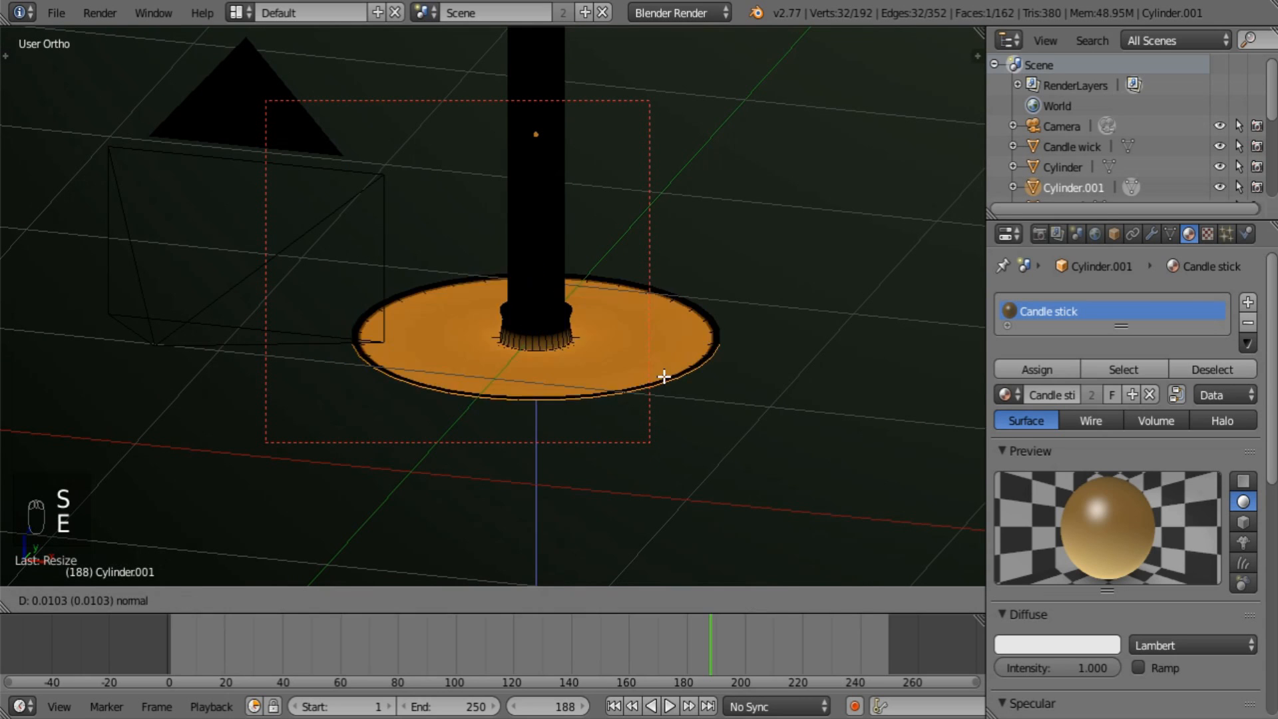
pyautogui.click(665, 384)
pyautogui.press('s')
pyautogui.click(858, 394)
# Extrude and scale the dish's underside inward and downward to form a narrower foot, and leave Edit Mode.
pyautogui.scroll(3, 697, 403)
pyautogui.moveTo(696, 404); pyautogui.dragTo(681, 376, button='middle')
pyautogui.press('e')
pyautogui.press('s')
pyautogui.press('e')
pyautogui.click(667, 417)
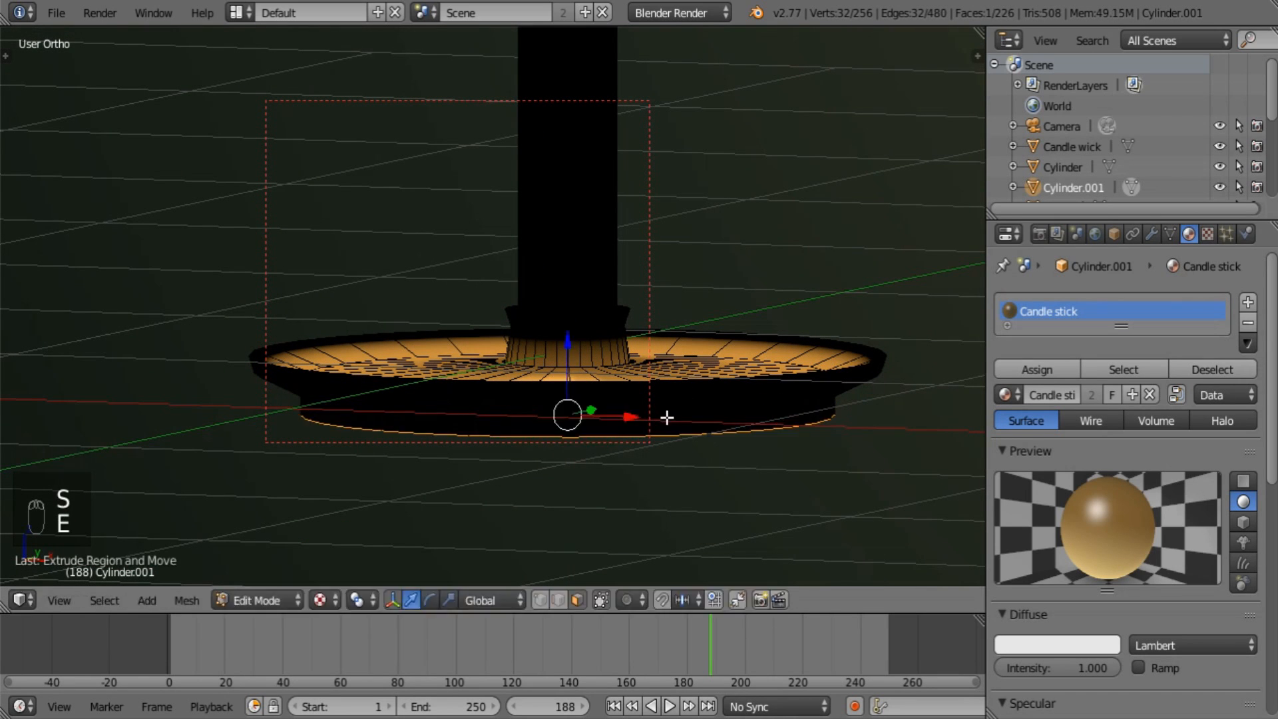
pyautogui.press('s')
pyautogui.click(631, 416)
pyautogui.press('e')
pyautogui.press('e')
pyautogui.moveTo(674, 432); pyautogui.dragTo(625, 406, button='middle')
pyautogui.press('Tab')
# Add a Bezier curve, rotate it upright and lower it to the height of the candle dish.
pyautogui.scroll(-5, 625, 406)
pyautogui.press('a')
pyautogui.press('a')
pyautogui.hotkey('shift', 'a')
pyautogui.click(728, 405)
pyautogui.moveTo(728, 406); pyautogui.dragTo(665, 313, button='middle')
pyautogui.press('r')
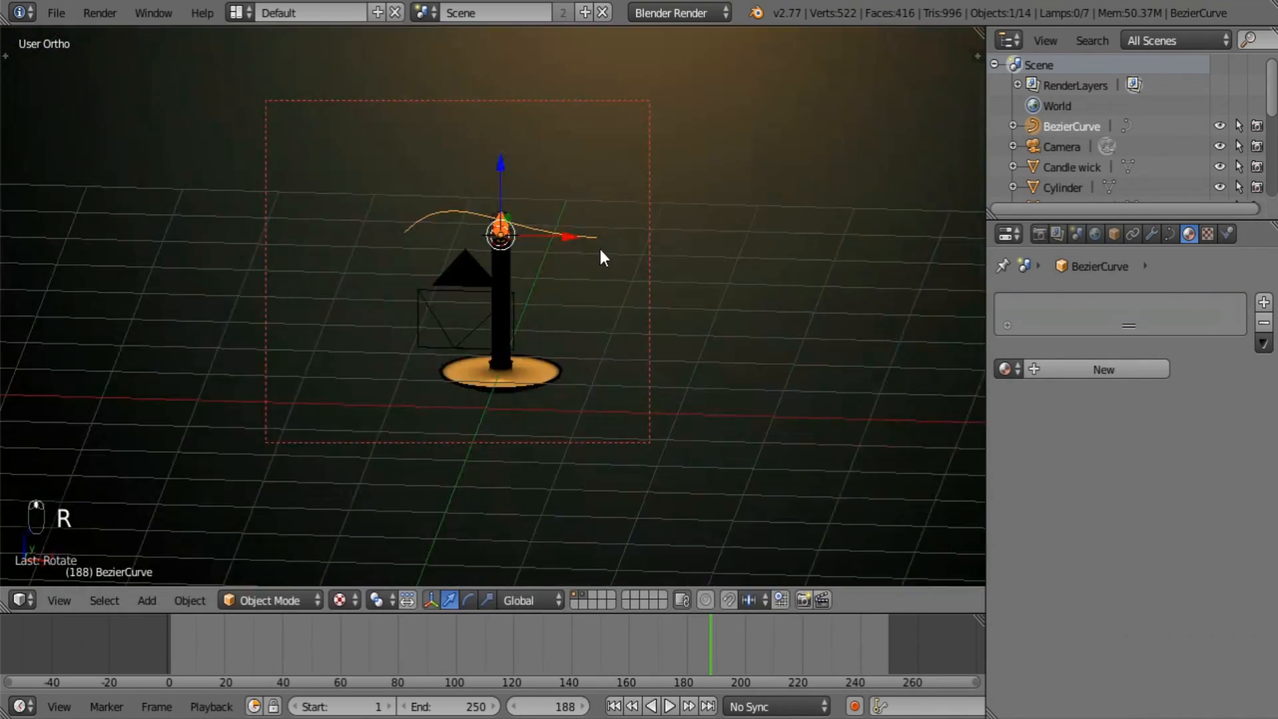
pyautogui.press('Tab')
pyautogui.moveTo(653, 116); pyautogui.dragTo(633, 442)
pyautogui.moveTo(633, 442); pyautogui.dragTo(649, 399, button='middle')
pyautogui.press('r')
# Move, scale and rotate the curve's control points so that both ends sit beside the dish's rim.
pyautogui.rightClick(336, 142)
pyautogui.moveTo(577, 76); pyautogui.dragTo(587, 303)
pyautogui.press('s')
pyautogui.press('s')
pyautogui.press('r')
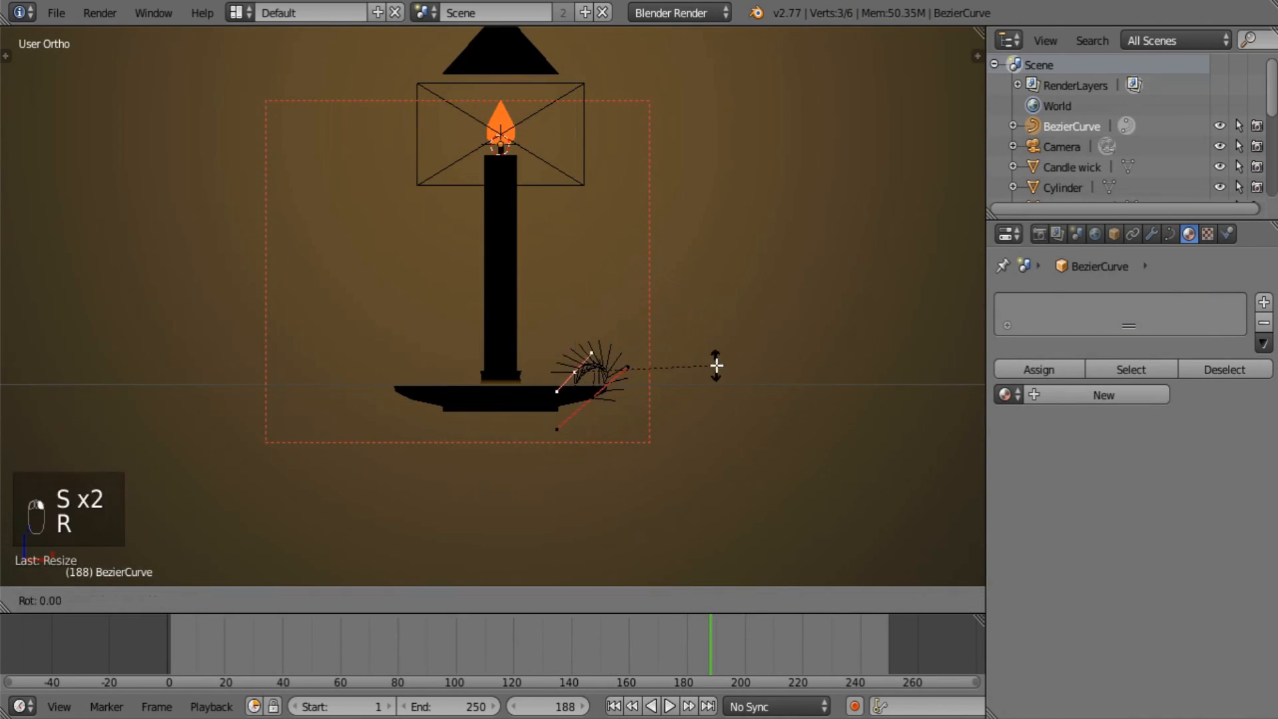
pyautogui.rightClick(590, 397)
pyautogui.press('r')
pyautogui.scroll(6, 619, 373)
pyautogui.press('s')
pyautogui.press('r')
pyautogui.press('r')
pyautogui.moveTo(599, 359); pyautogui.dragTo(631, 411)
# Subdivide the curve between its two end points and adjust the end points' handles against the dish's rim.
pyautogui.rightClick(568, 507)
pyautogui.press('r')
pyautogui.keyDown('shift'); pyautogui.rightClick(581, 482); pyautogui.keyUp('shift')
pyautogui.press('t')
pyautogui.click(72, 293)
pyautogui.rightClick(630, 477)
pyautogui.press('r')
pyautogui.rightClick(643, 454)
pyautogui.press('s')
pyautogui.moveTo(689, 485); pyautogui.dragTo(682, 459)
# Scale and rotate the handles of the curve's middle and upper end points, moving the middle point outward to widen the loop.
pyautogui.rightClick(707, 448)
pyautogui.press('s')
pyautogui.press('r')
pyautogui.moveTo(792, 440); pyautogui.dragTo(808, 440)
pyautogui.rightClick(622, 453)
pyautogui.press('s')
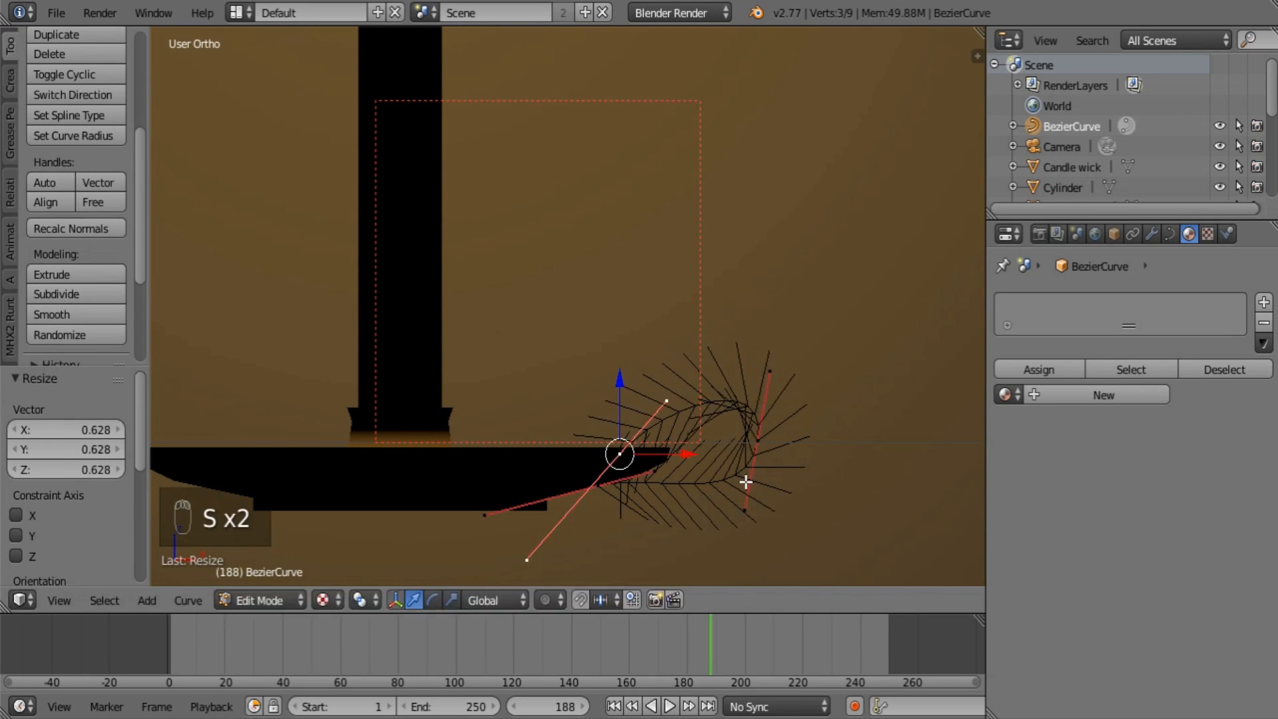
pyautogui.press('r')
# Subdivide the loop's upper segment, raise the new point to round the handle, and leave Edit Mode.
pyautogui.keyDown('shift'); pyautogui.rightClick(756, 443); pyautogui.keyUp('shift')
pyautogui.click(67, 294)
pyautogui.rightClick(716, 428)
pyautogui.moveTo(699, 368); pyautogui.dragTo(701, 323)
pyautogui.moveTo(816, 429); pyautogui.dragTo(814, 430)
pyautogui.press('Tab')
# Give the handle curve a bevel depth of 0.024 and a bevel resolution of 3.
pyautogui.click(1170, 234)
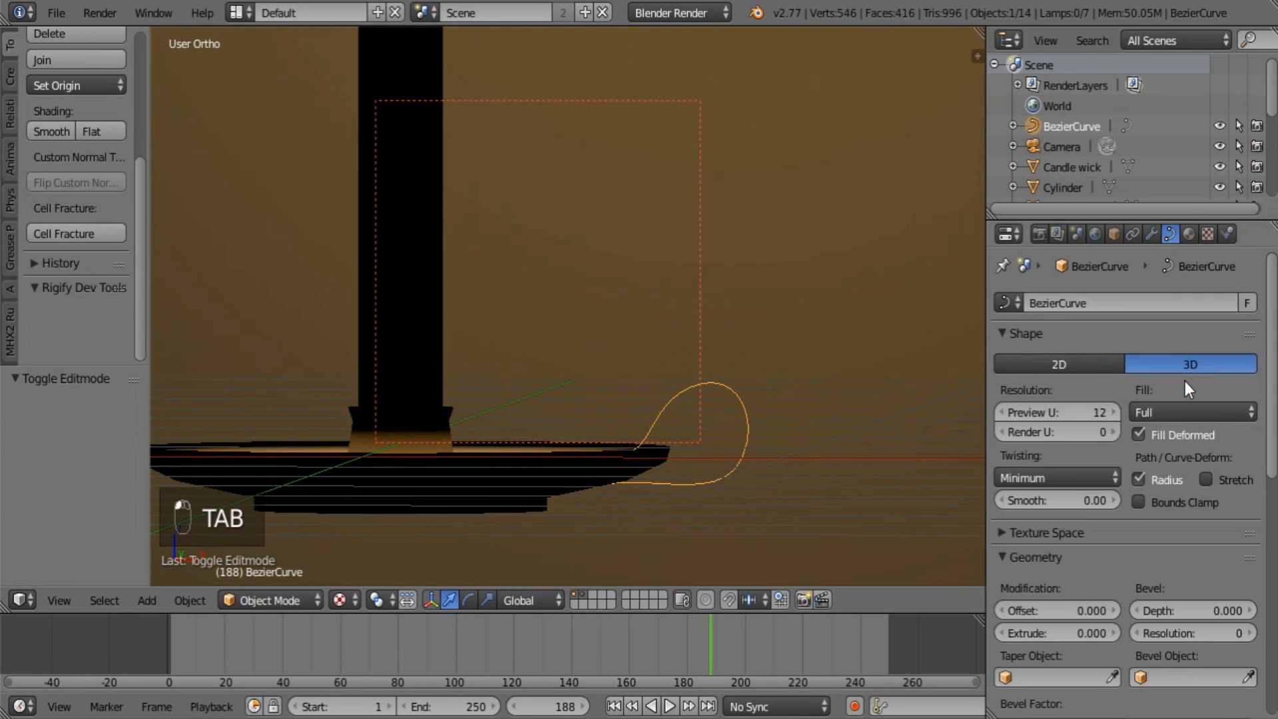
pyautogui.scroll(-3, 1184, 381)
pyautogui.moveTo(1188, 488); pyautogui.dragTo(1205, 488)
pyautogui.click(1249, 511)
# Reduce the radius of the handle curve's upper end point to 0.
pyautogui.press('Tab')
pyautogui.rightClick(620, 454)
pyautogui.press('n')
pyautogui.scroll(2, 859, 226)
pyautogui.moveTo(889, 203); pyautogui.dragTo(825, 202)
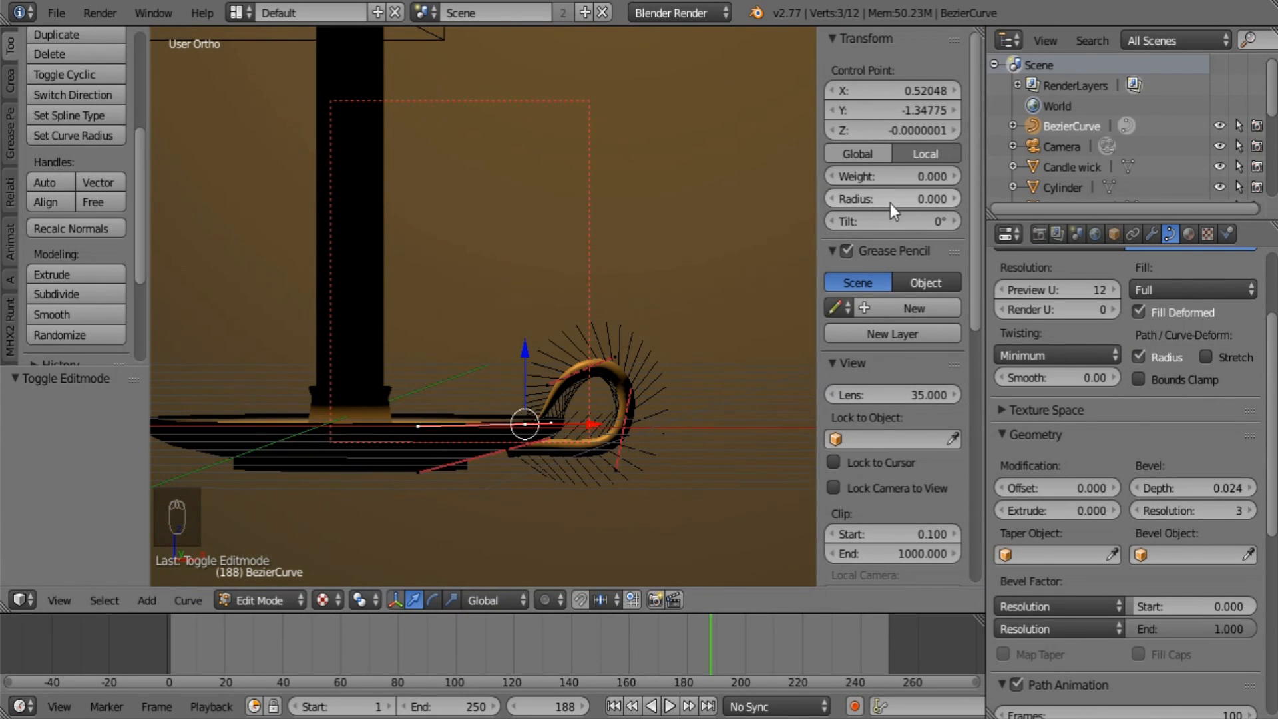
# Move the upper end point inward onto the dish's surface, scale its handles and increase its radius slightly.
pyautogui.scroll(2, 713, 377)
pyautogui.moveTo(707, 286); pyautogui.dragTo(673, 206, button='middle')
pyautogui.moveTo(569, 294); pyautogui.dragTo(534, 294)
pyautogui.press('s')
pyautogui.moveTo(466, 229); pyautogui.dragTo(465, 245)
pyautogui.moveTo(583, 244); pyautogui.dragTo(581, 193, button='middle')
pyautogui.moveTo(533, 311); pyautogui.dragTo(520, 311)
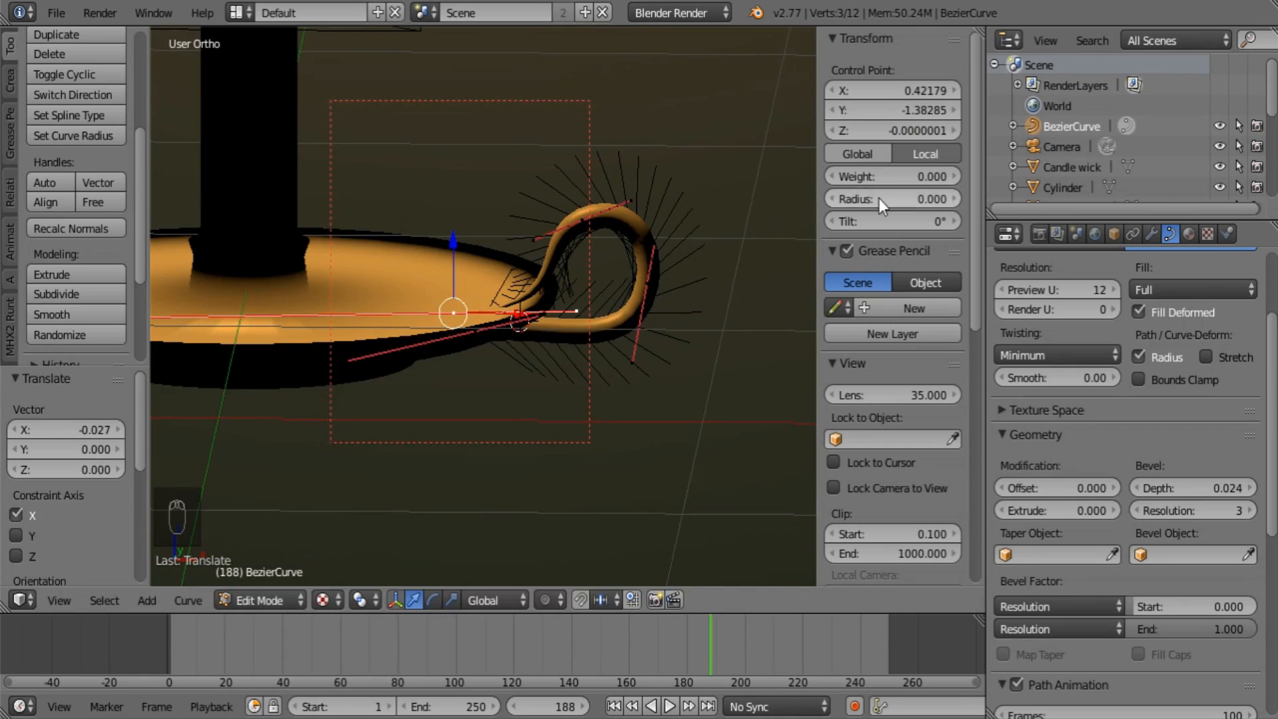
pyautogui.scroll(5, 506, 299)
pyautogui.moveTo(879, 198); pyautogui.dragTo(905, 200)
pyautogui.scroll(-4, 466, 333)
# Set the lower end point's radius to 0.53 and move it inward under the dish, scaling its handles.
pyautogui.rightClick(422, 330)
pyautogui.moveTo(422, 256); pyautogui.dragTo(422, 259)
pyautogui.moveTo(892, 199); pyautogui.dragTo(860, 199)
pyautogui.scroll(3, 466, 320)
pyautogui.moveTo(489, 332); pyautogui.dragTo(476, 332)
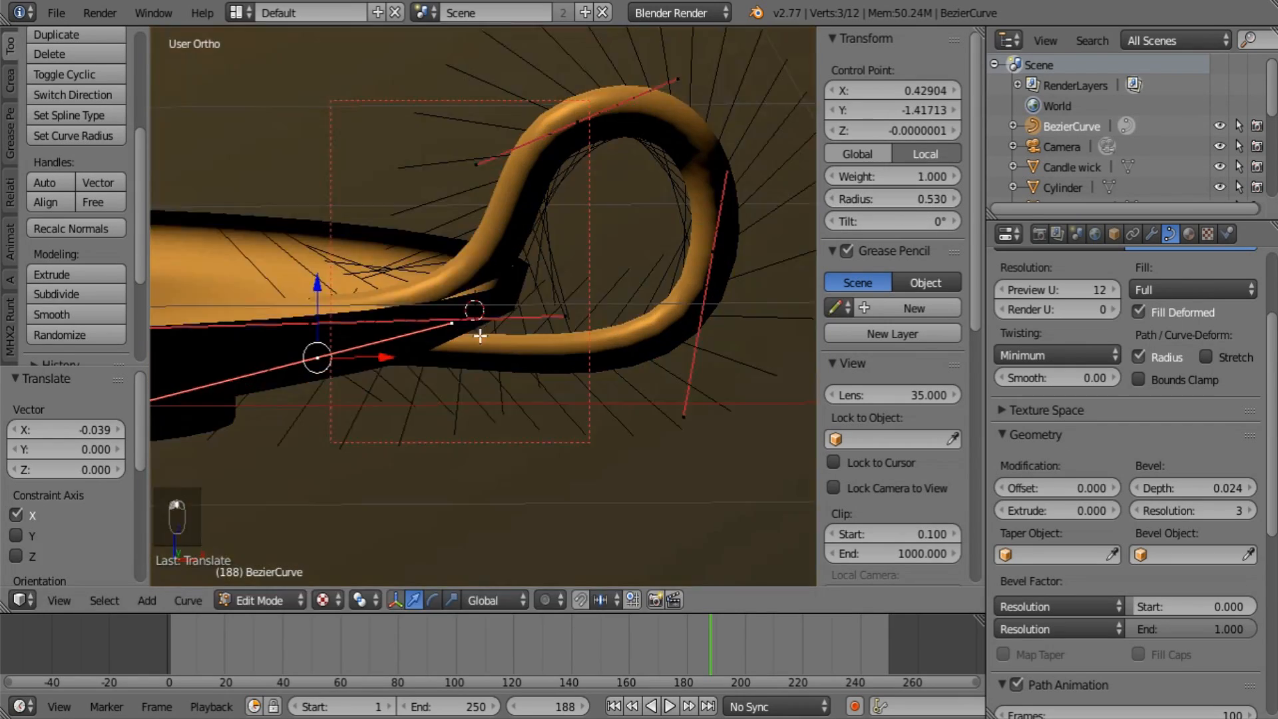
pyautogui.press('s')
pyautogui.press('Tab')
# Leave curve editing and parent the candle, wick, flame, candle light and handle to the dish using the Object option.
pyautogui.rightClick(520, 373)
pyautogui.click(45, 131)
pyautogui.press('a')
pyautogui.rightClick(561, 422)
pyautogui.keyDown('shift'); pyautogui.rightClick(519, 442); pyautogui.keyUp('shift')
pyautogui.scroll(4, 482, 208)
pyautogui.press('c')
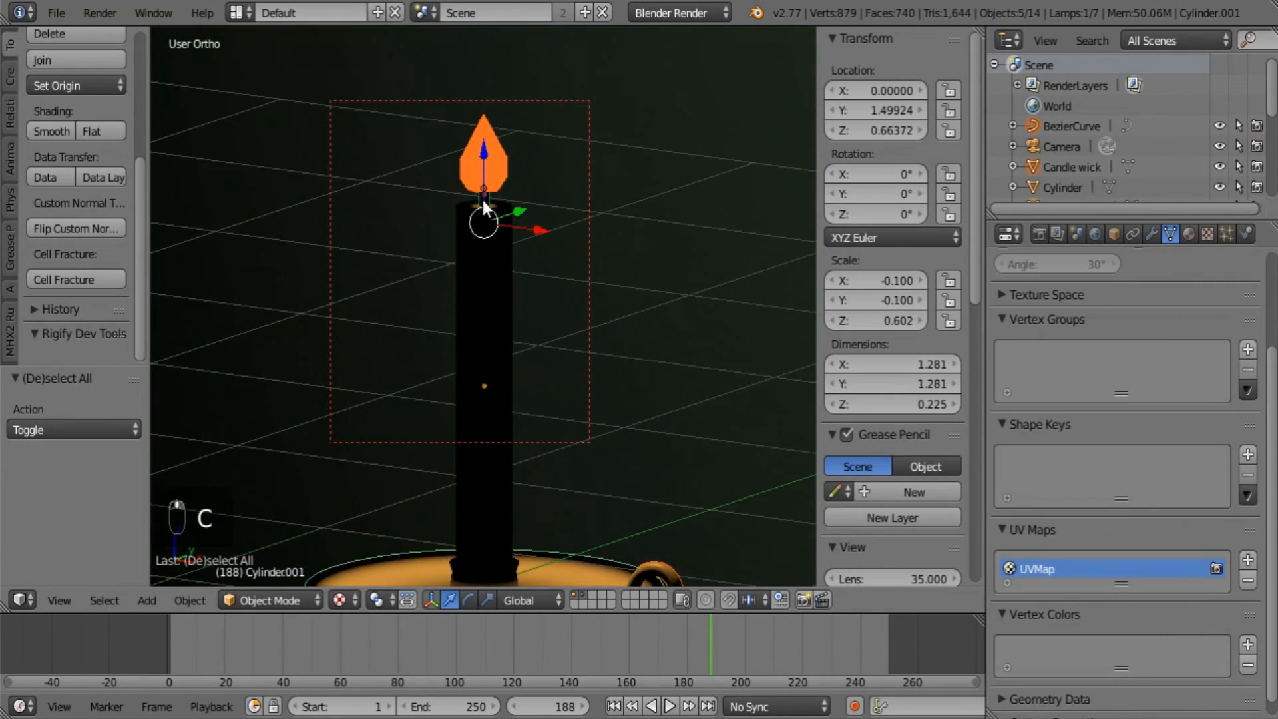
pyautogui.scroll(-6, 482, 207)
pyautogui.scroll(-10, 1091, 133)
pyautogui.scroll(8, 585, 392)
pyautogui.keyDown('shift'); pyautogui.rightClick(585, 397); pyautogui.keyUp('shift')
pyautogui.hotkey('ctrl', 'p')
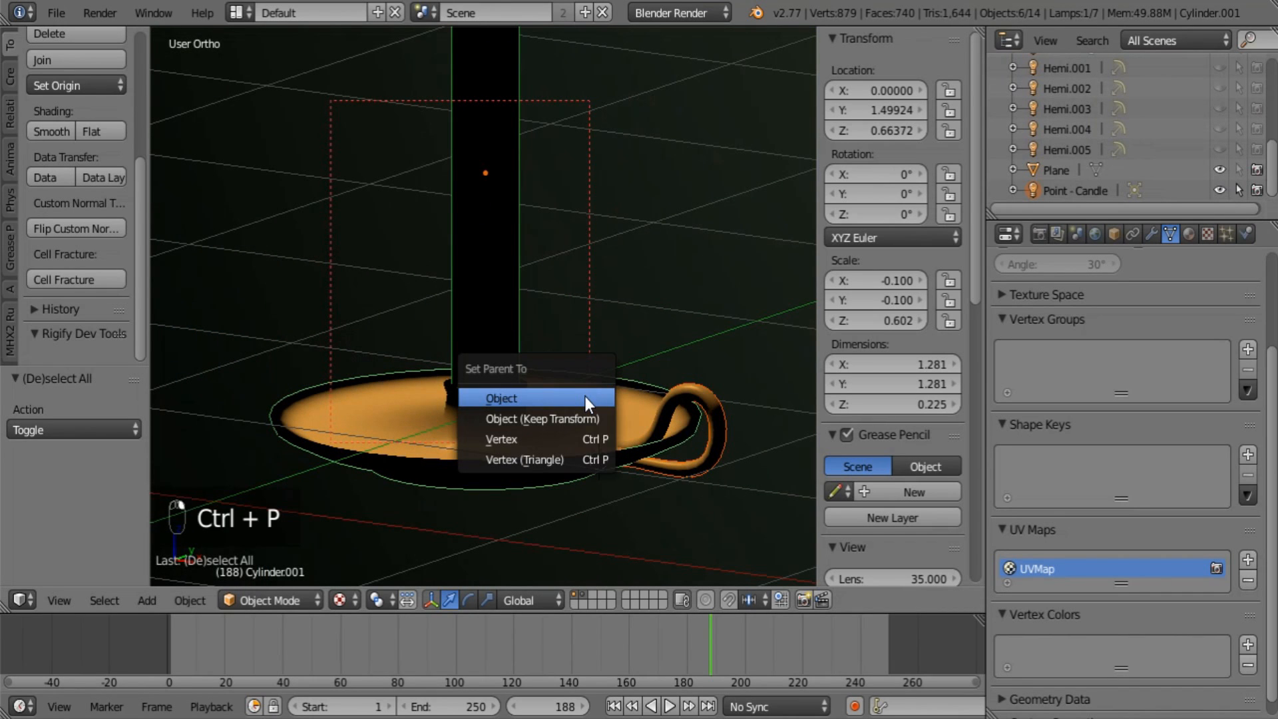
pyautogui.click(592, 402)
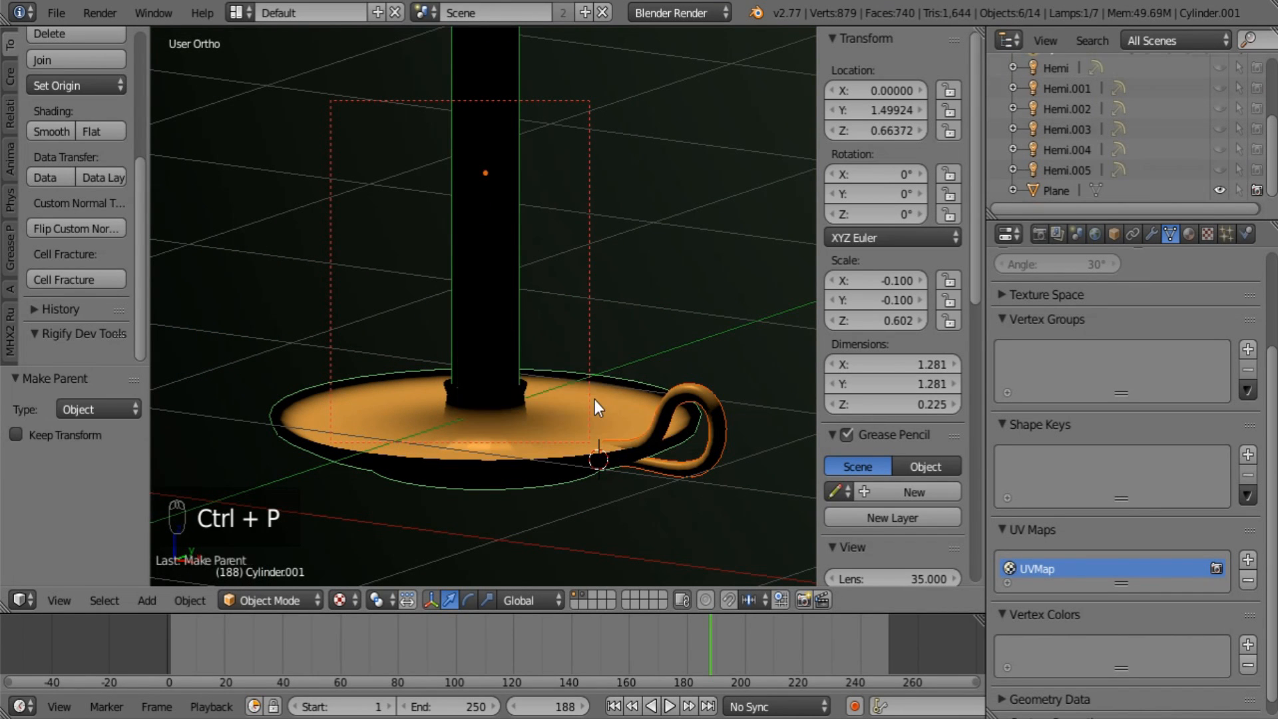
# Move the dish to test that the candle, flame, light and handle follow it.
pyautogui.scroll(-6, 609, 382)
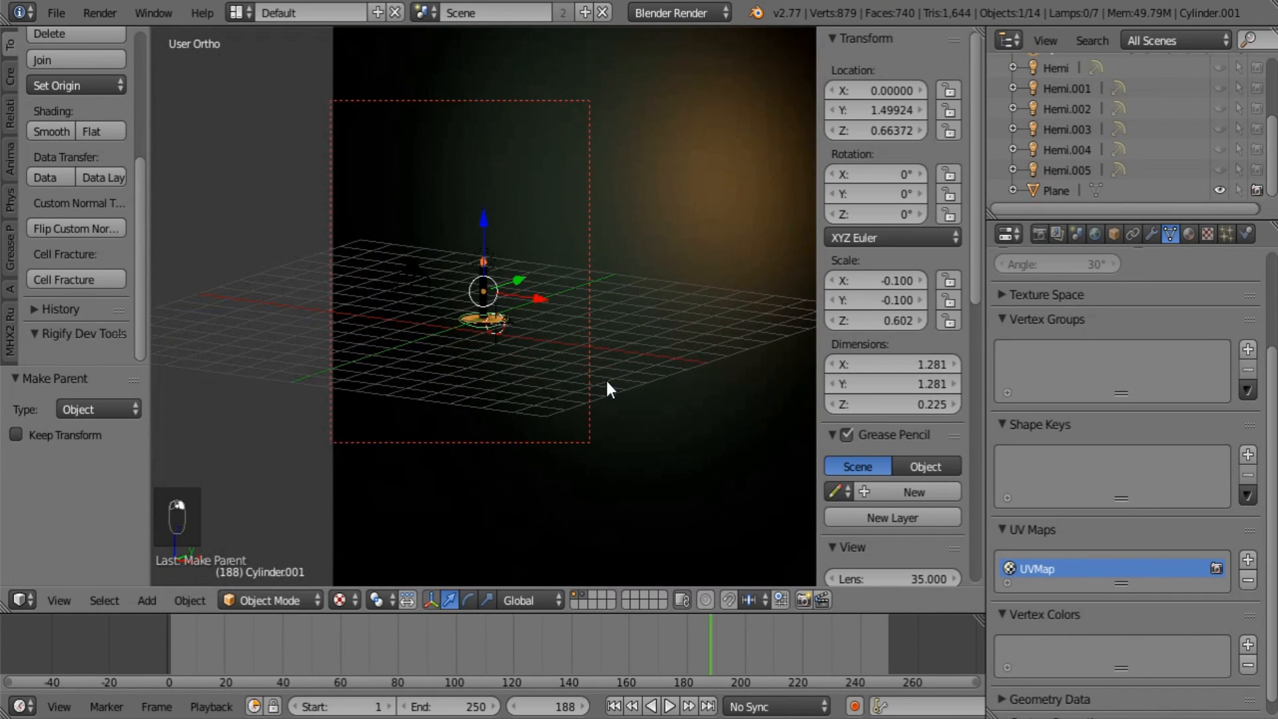
pyautogui.press('g')
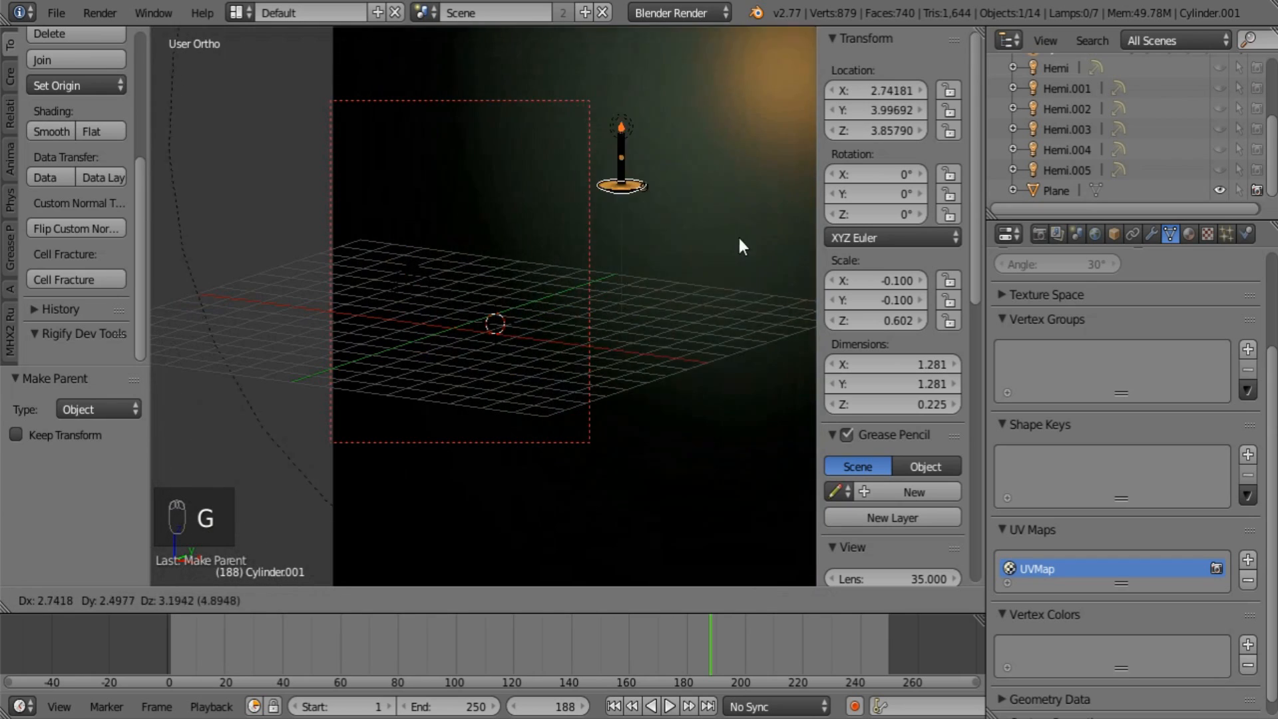
pyautogui.click(643, 417)
# Append the Pharoah__advisors character rig to the candle scene and rotate it.
pyautogui.moveTo(617, 255); pyautogui.dragTo(528, 358, button='middle')
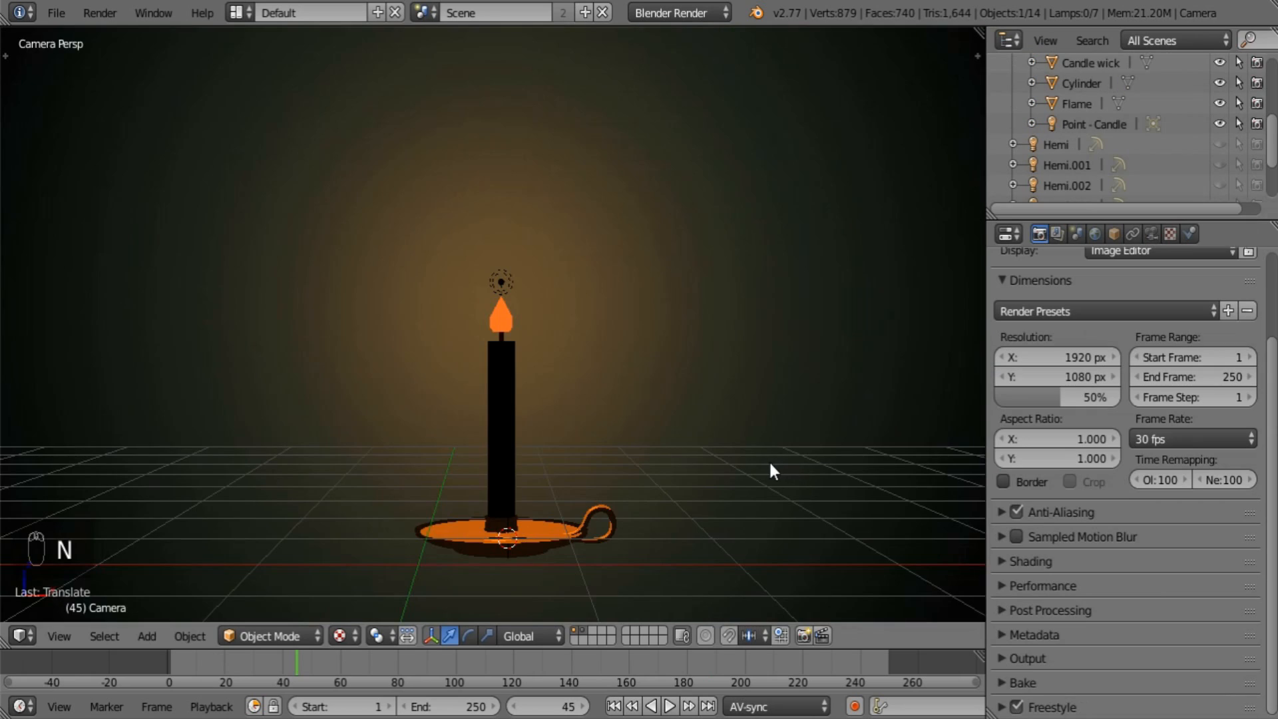
pyautogui.moveTo(739, 458); pyautogui.dragTo(696, 481, button='middle')
pyautogui.scroll(-6, 696, 480)
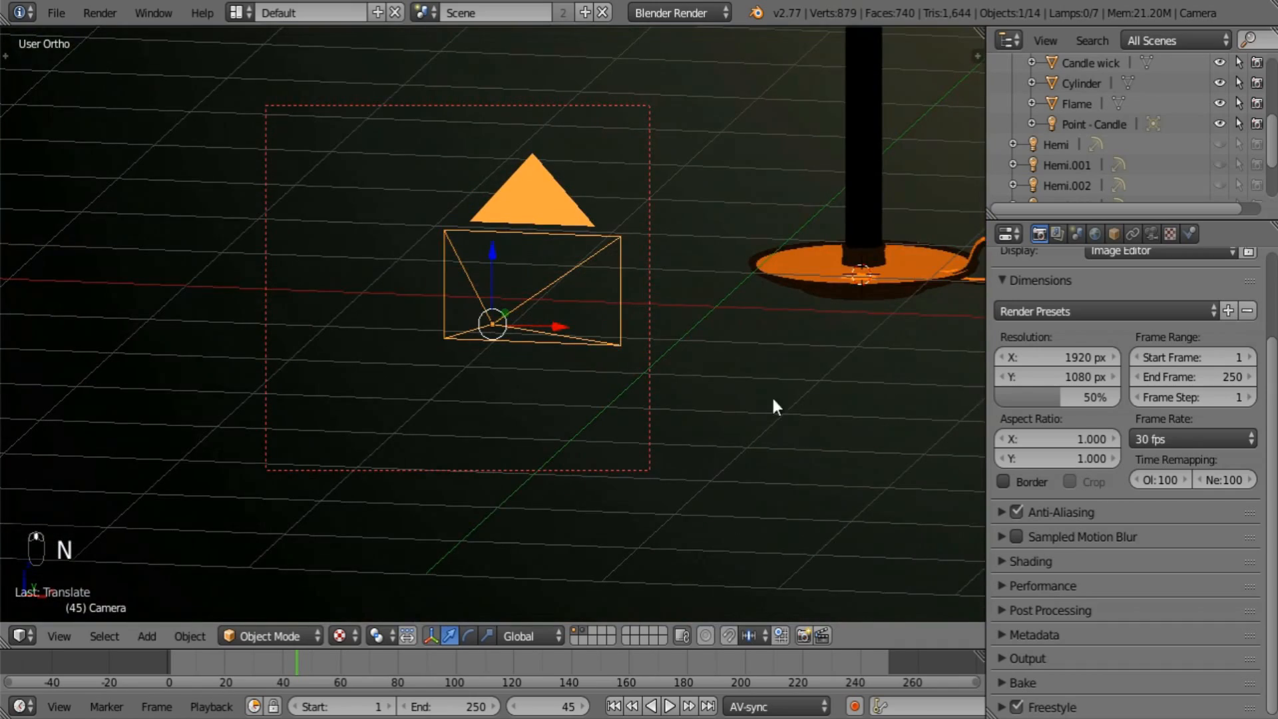
pyautogui.keyDown('shift'); pyautogui.moveTo(861, 259); pyautogui.dragTo(449, 426, button='middle'); pyautogui.keyUp('shift')
pyautogui.scroll(-7, 594, 414)
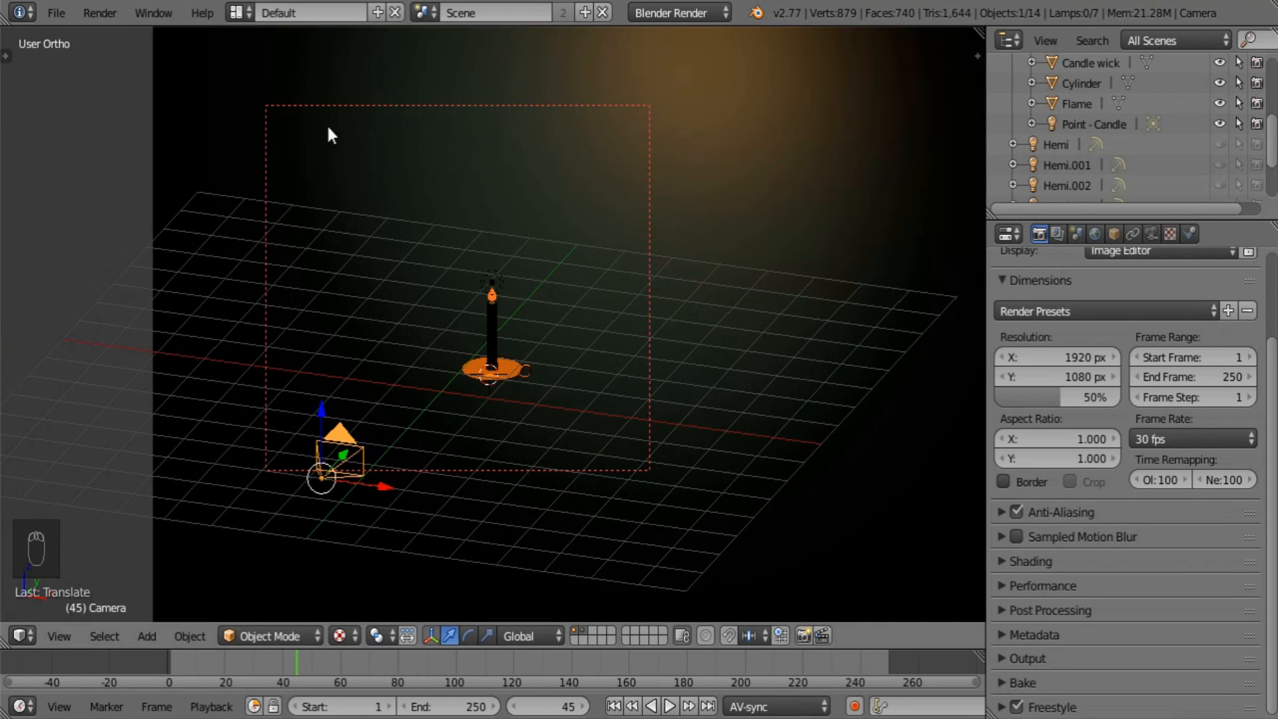
pyautogui.click(56, 13)
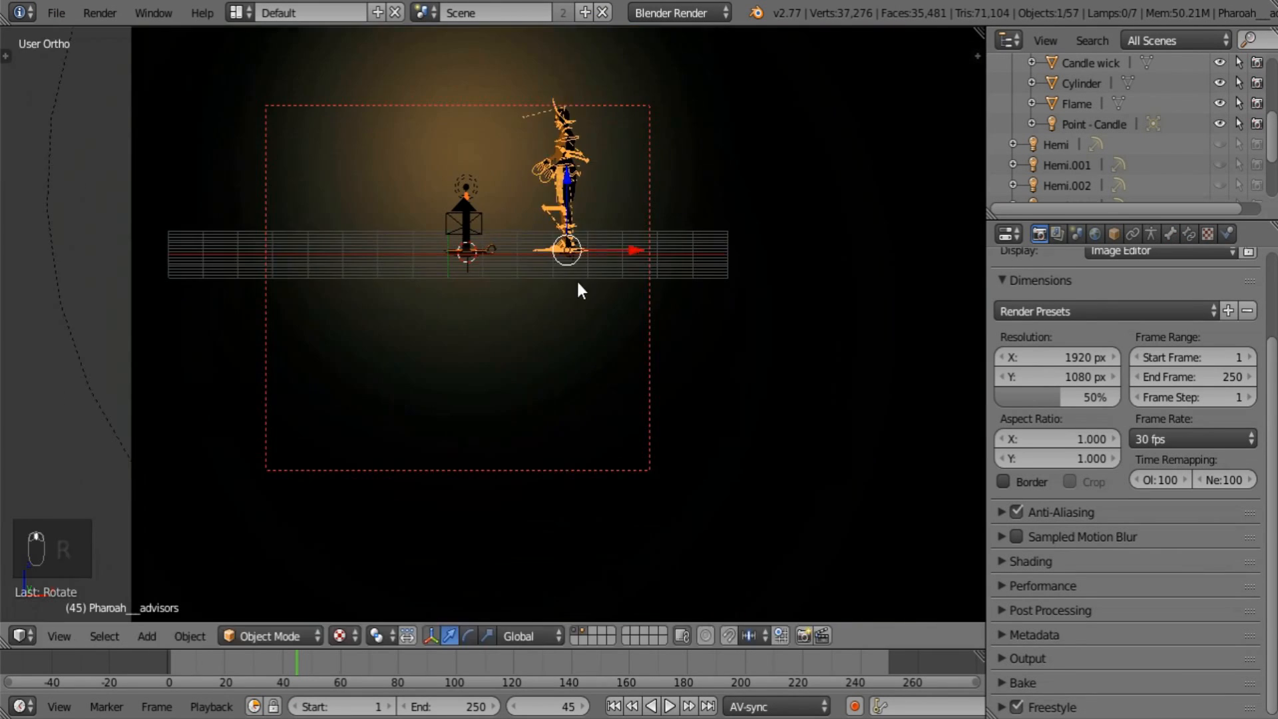
# Scale up the character and lower it along the Z axis, bringing its hands close to the candle's height.
pyautogui.press('s')
pyautogui.moveTo(567, 176); pyautogui.dragTo(569, 406)
pyautogui.press('s')
pyautogui.moveTo(599, 336); pyautogui.dragTo(679, 477, button='middle')
pyautogui.hotkey('ctrl', 'z')
# Pose the character's right hand control hand.ik.R out in front of the body, rotating it toward the candle holder.
pyautogui.hotkey('ctrl', 'Tab')
pyautogui.moveTo(353, 426); pyautogui.dragTo(448, 379)
pyautogui.moveTo(448, 379); pyautogui.dragTo(573, 373, button='middle')
pyautogui.press('r')
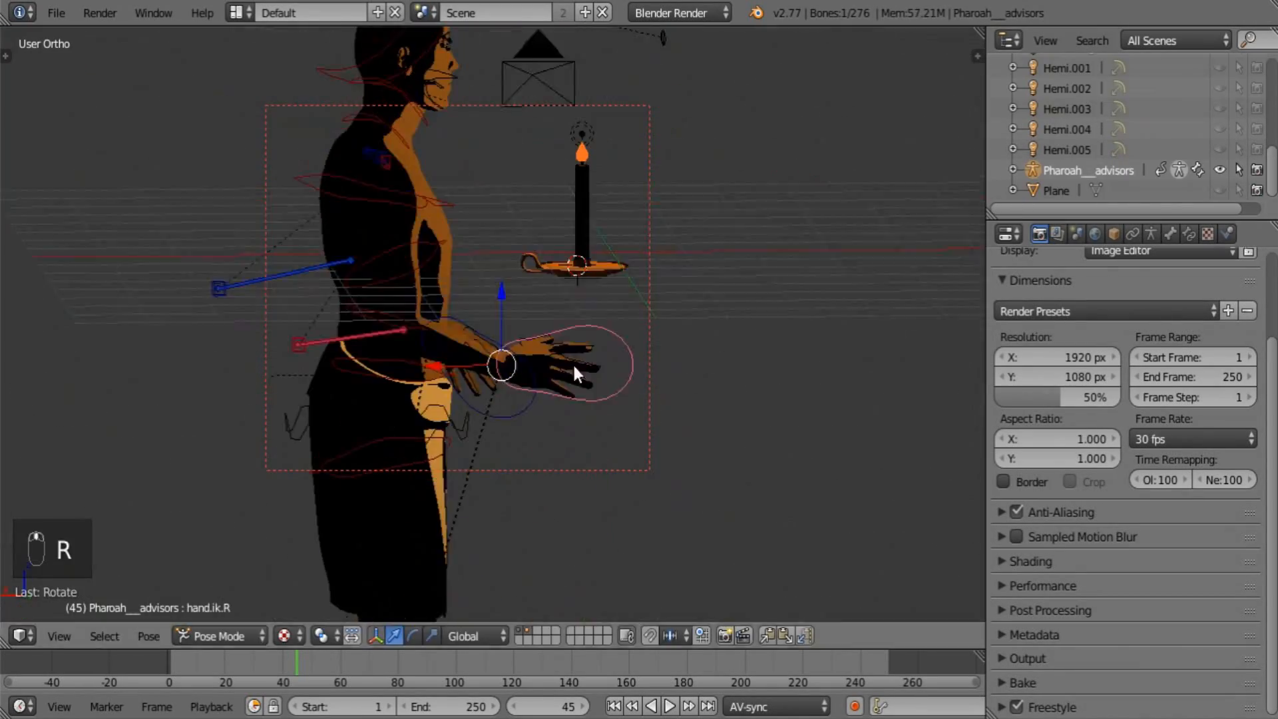
pyautogui.press('r')
pyautogui.press('r')
pyautogui.keyDown('shift'); pyautogui.moveTo(555, 565); pyautogui.dragTo(513, 511, button='middle'); pyautogui.keyUp('shift')
# Adjust the placement and rotation of the right arm so the hand meets the holder's handle.
pyautogui.hotkey('ctrl', 'Tab')
pyautogui.hotkey('ctrl', 'Tab')
pyautogui.moveTo(402, 319); pyautogui.dragTo(386, 200, button='middle')
pyautogui.rightClick(381, 90)
pyautogui.moveTo(319, 103); pyautogui.dragTo(340, 104)
pyautogui.press('r')
pyautogui.moveTo(340, 103); pyautogui.dragTo(661, 238, button='middle')
pyautogui.hotkey('ctrl', 'Tab')
pyautogui.hotkey('ctrl', 'Tab')
# Rotate the right thumb and finger controls so they close around the candle holder's handle.
pyautogui.rightClick(570, 400)
pyautogui.press('r')
pyautogui.rightClick(399, 326)
pyautogui.press('r')
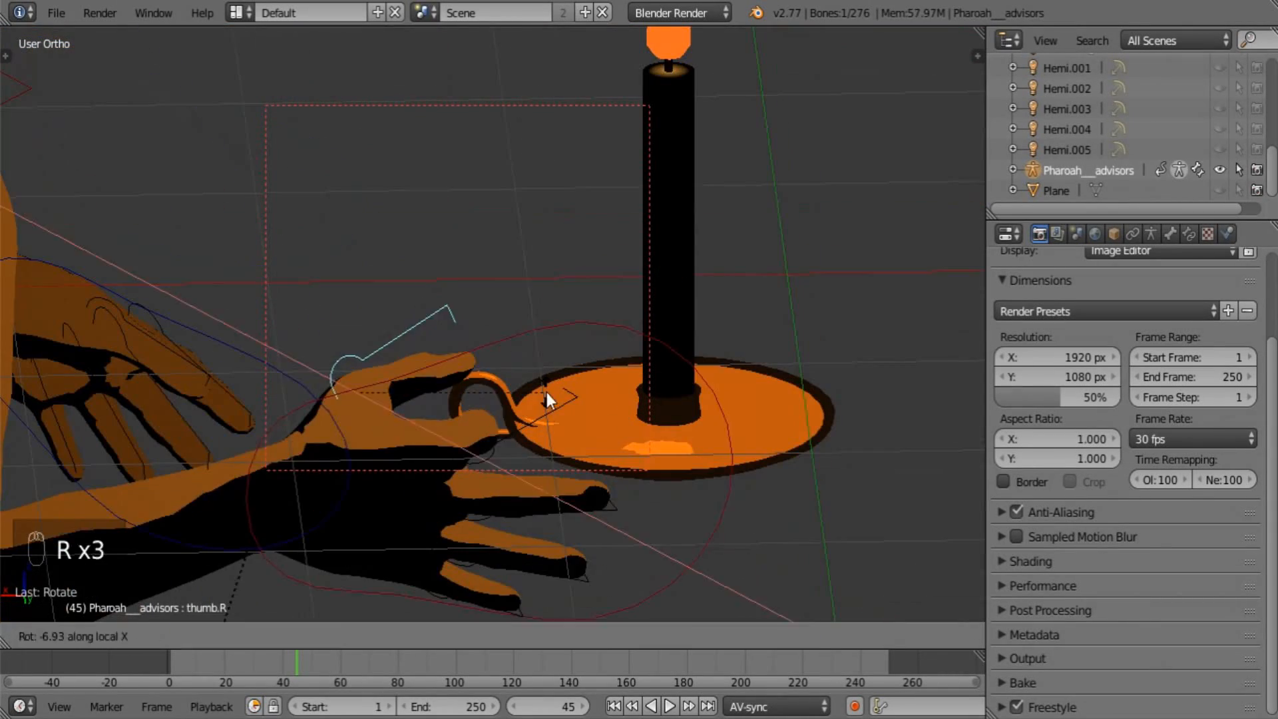
pyautogui.rightClick(573, 483)
pyautogui.press('r')
pyautogui.moveTo(574, 483); pyautogui.dragTo(599, 426, button='middle')
pyautogui.rightClick(611, 506)
pyautogui.press('r')
pyautogui.rightClick(586, 532)
pyautogui.rightClick(516, 579)
# Refine the right hand's grip on the handle with further control rotations, including one about the Z axis.
pyautogui.moveTo(681, 396); pyautogui.dragTo(400, 439, button='middle')
pyautogui.rightClick(315, 458)
pyautogui.rightClick(400, 509)
pyautogui.press('r')
pyautogui.moveTo(465, 499); pyautogui.dragTo(519, 466, button='middle')
pyautogui.hotkey('ctrl', 'Tab')
pyautogui.rightClick(466, 326)
pyautogui.hotkey('ctrl', 'Tab')
pyautogui.rightClick(489, 521)
pyautogui.rightClick(469, 326)
pyautogui.press('r')
pyautogui.press('z')
# Rotate one more pose control about its local X axis.
pyautogui.moveTo(717, 293); pyautogui.dragTo(532, 393, button='middle')
pyautogui.scroll(4, 683, 310)
pyautogui.rightClick(586, 373)
pyautogui.press('r')
pyautogui.press('x')
pyautogui.press('x')
pyautogui.click(585, 374)
pyautogui.scroll(-5, 712, 222)
# Rotate the left hand control hand.ik.L and lower it along Z to hang beside the hip.
pyautogui.rightClick(572, 540)
pyautogui.press('r')
pyautogui.moveTo(495, 373); pyautogui.dragTo(495, 393)
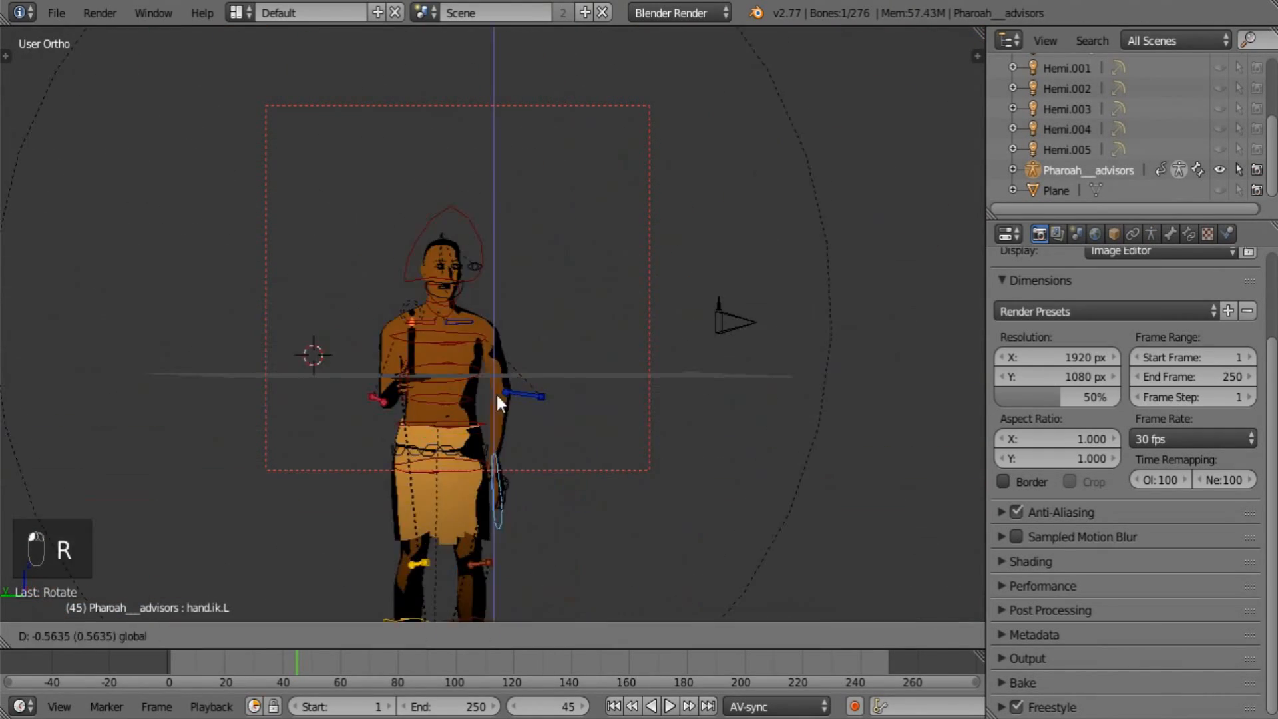
pyautogui.moveTo(495, 393); pyautogui.dragTo(652, 384, button='middle')
# In camera view, keyframe the left hand control's arm swing at about frames 1, 50 and 100.
pyautogui.scroll(4, 652, 385)
pyautogui.press('KP_0')
pyautogui.click(670, 706)
pyautogui.scroll(-5, 689, 413)
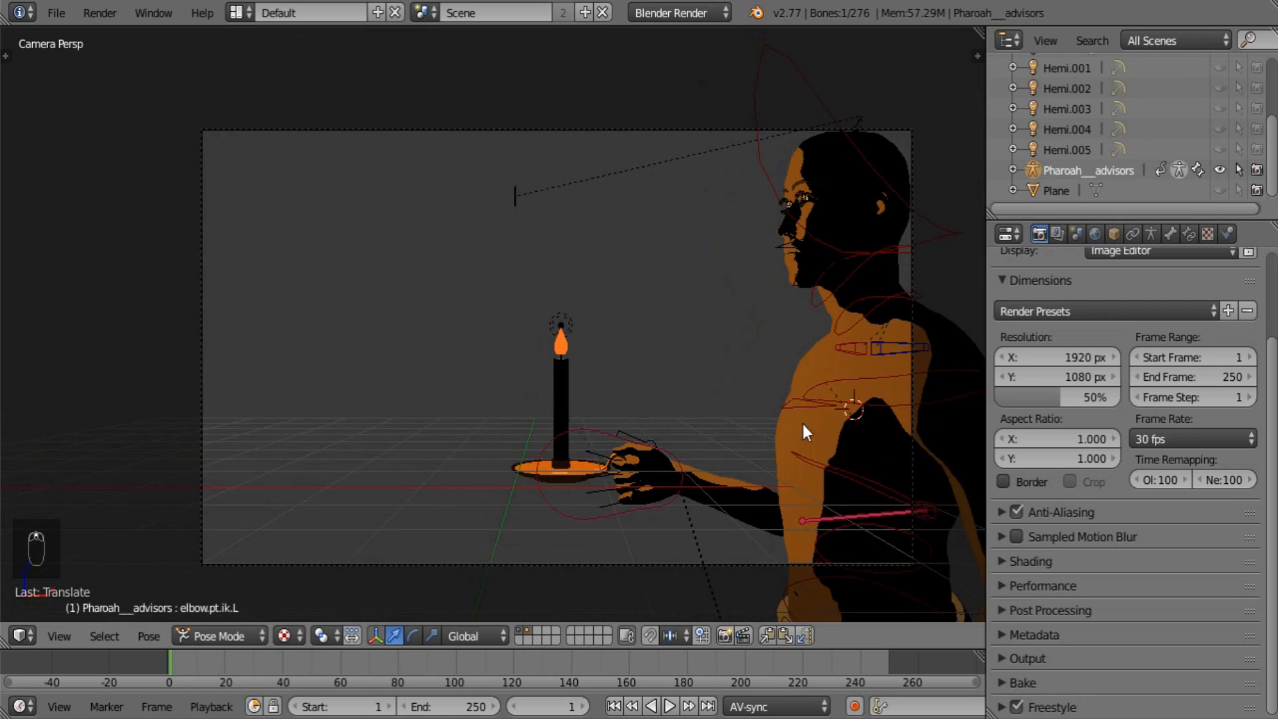
pyautogui.keyDown('shift'); pyautogui.moveTo(803, 425); pyautogui.dragTo(625, 113, button='middle'); pyautogui.keyUp('shift')
pyautogui.click(229, 636)
pyautogui.keyDown('shift'); pyautogui.moveTo(740, 363); pyautogui.dragTo(782, 510, button='middle'); pyautogui.keyUp('shift')
pyautogui.scroll(2, 784, 515)
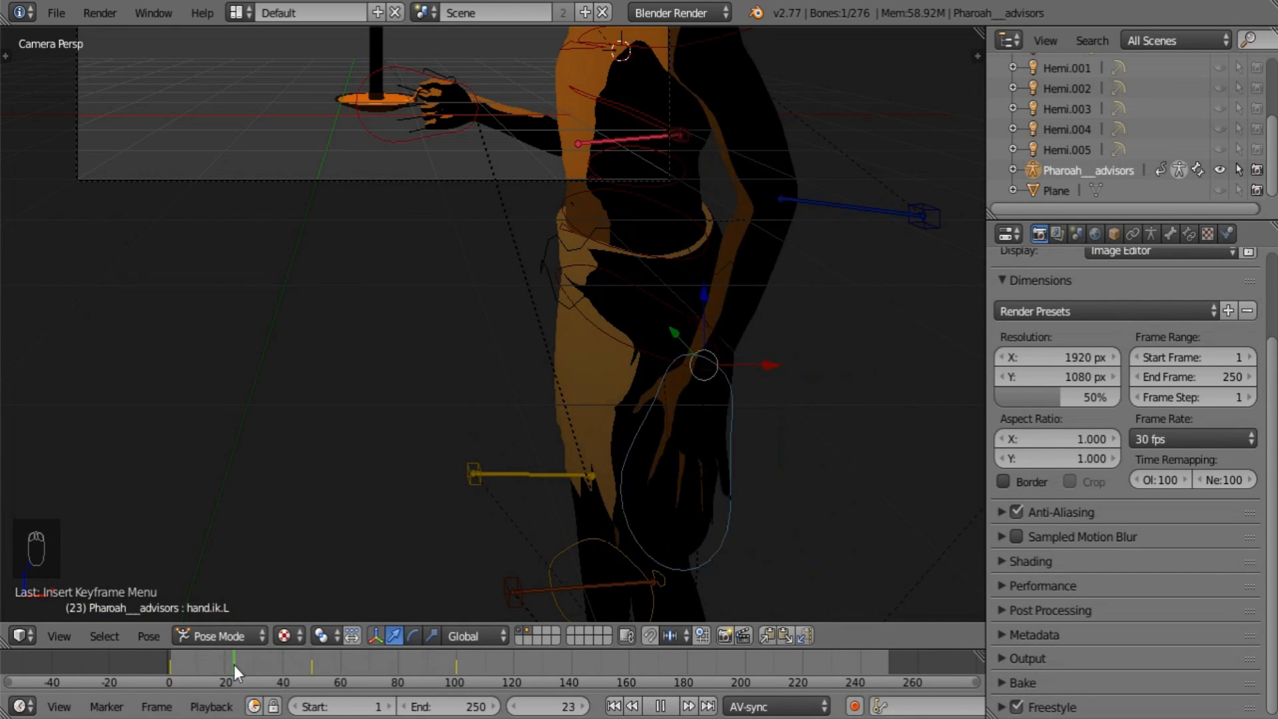
# Add in-between arm-swing keyframes for hand.ik.L at about frames 24 and 75, and preview the motion from the Graph Editor.
pyautogui.click(64, 532)
pyautogui.click(24, 635)
pyautogui.click(58, 610)
pyautogui.click(23, 635)
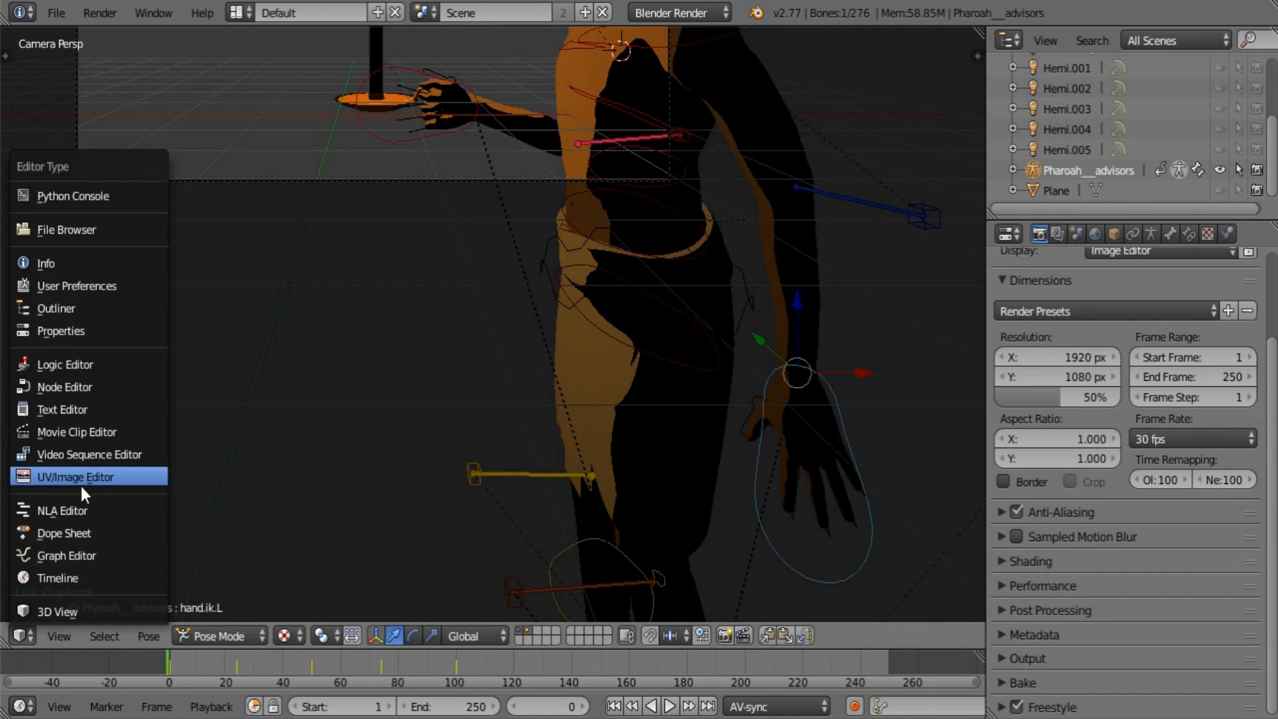
pyautogui.click(66, 555)
pyautogui.click(670, 705)
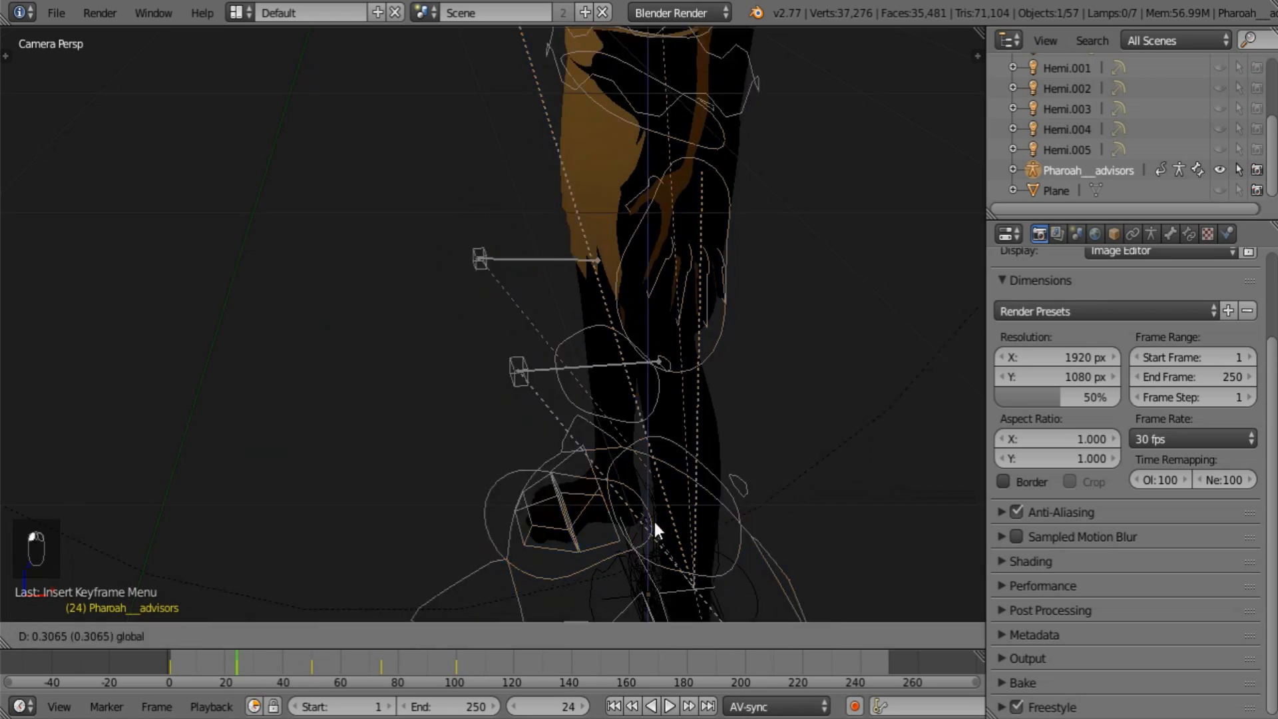
# Raise the whole character along Z at frame 24 and duplicate that location keyframe to about frame 74.
pyautogui.click(24, 635)
pyautogui.click(75, 541)
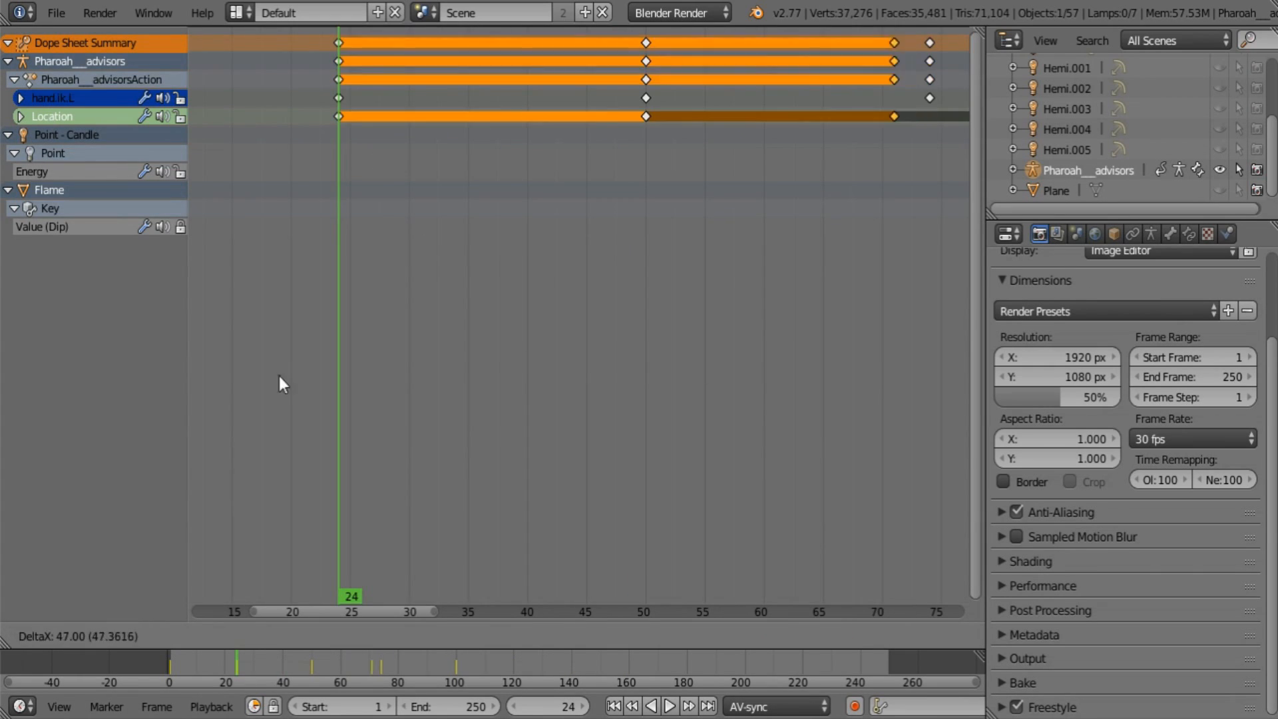
pyautogui.hotkey('ctrl', 'Tab')
pyautogui.hotkey('shift', 'F5')
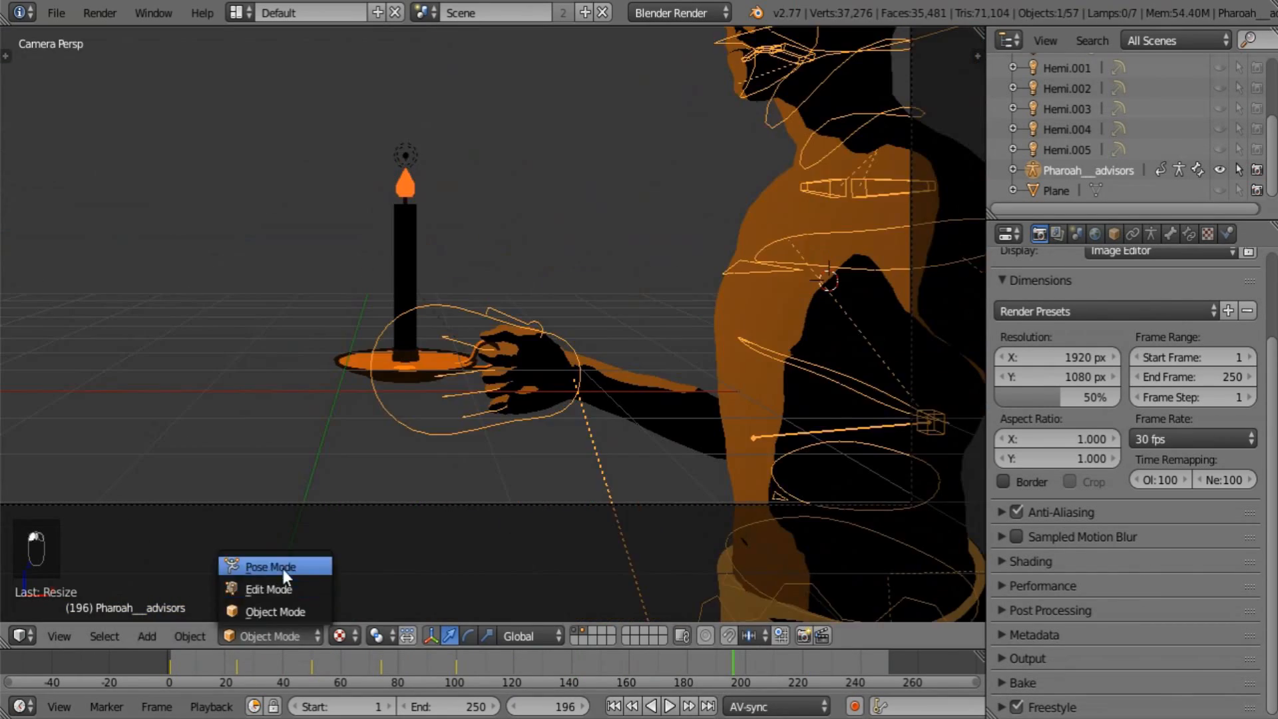
# Keyframe the location of hand.ik.R in Pose Mode and add a Cycles modifier to its curve.
pyautogui.click(280, 566)
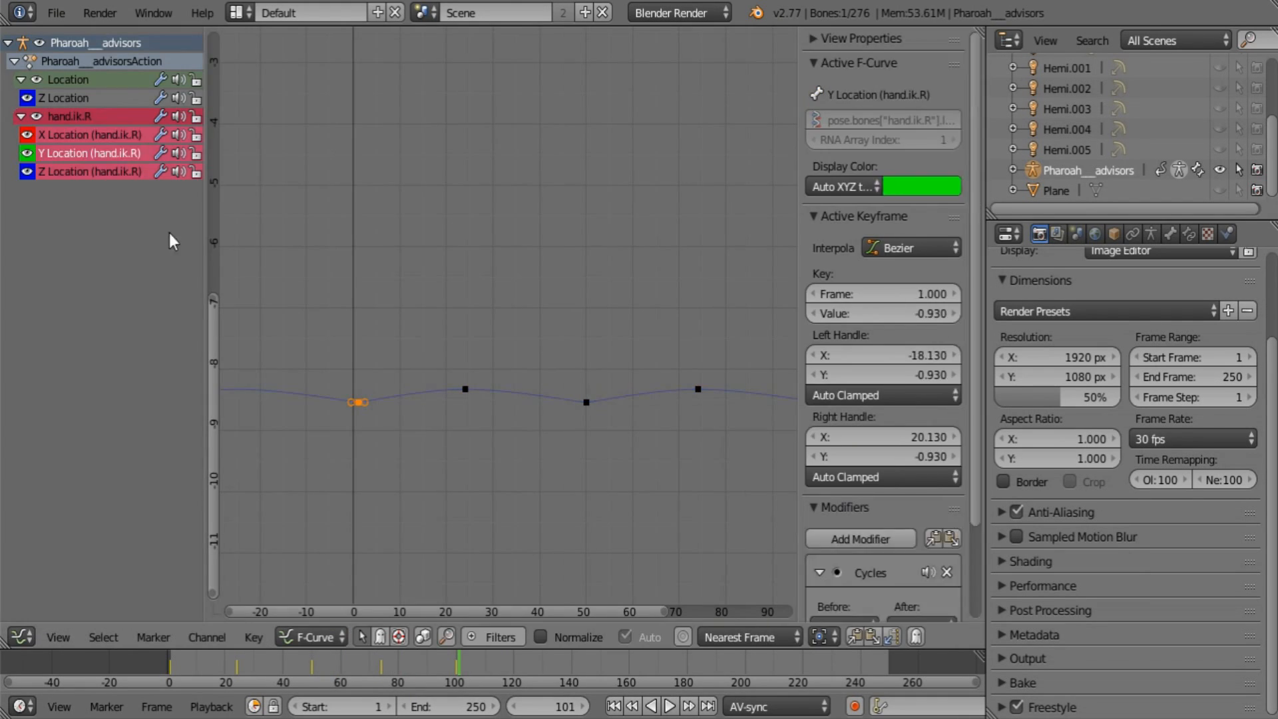
pyautogui.click(670, 707)
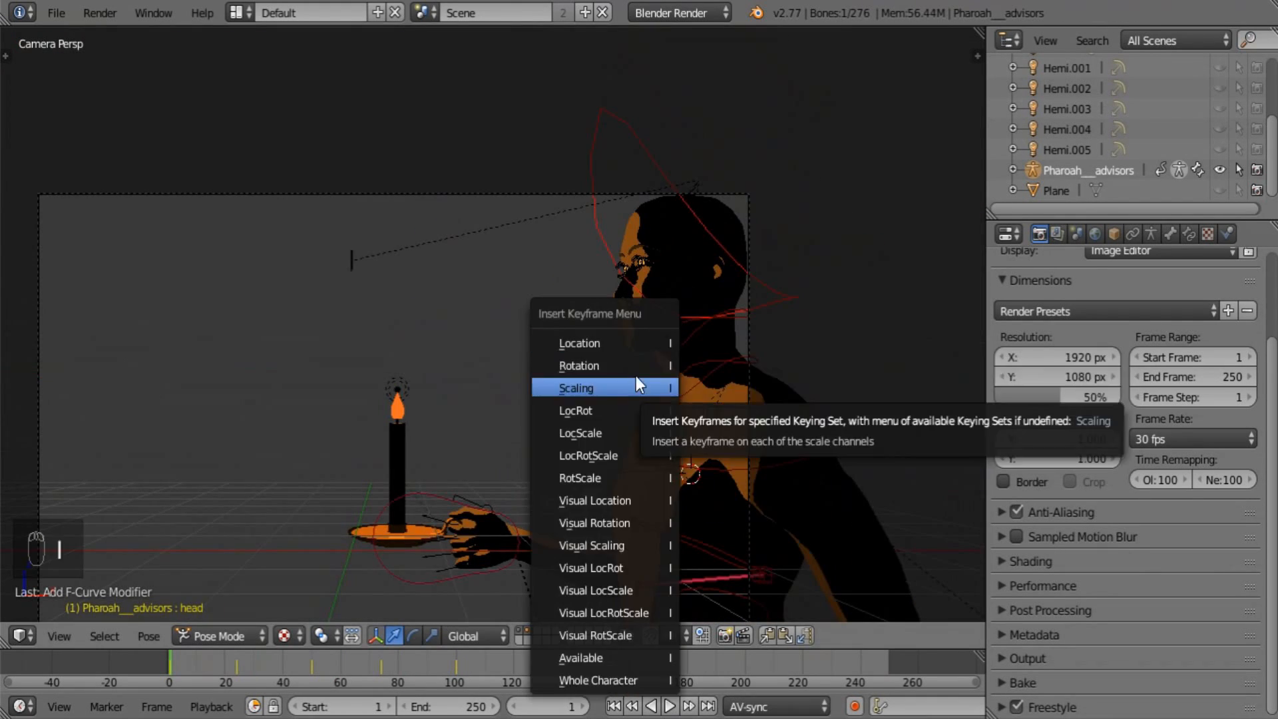
# Keyframe the rotation of neck-1 at frame 1 and add a Noise modifier with scale 27.81, strength 0.09 and phase 31.1.
pyautogui.click(636, 377)
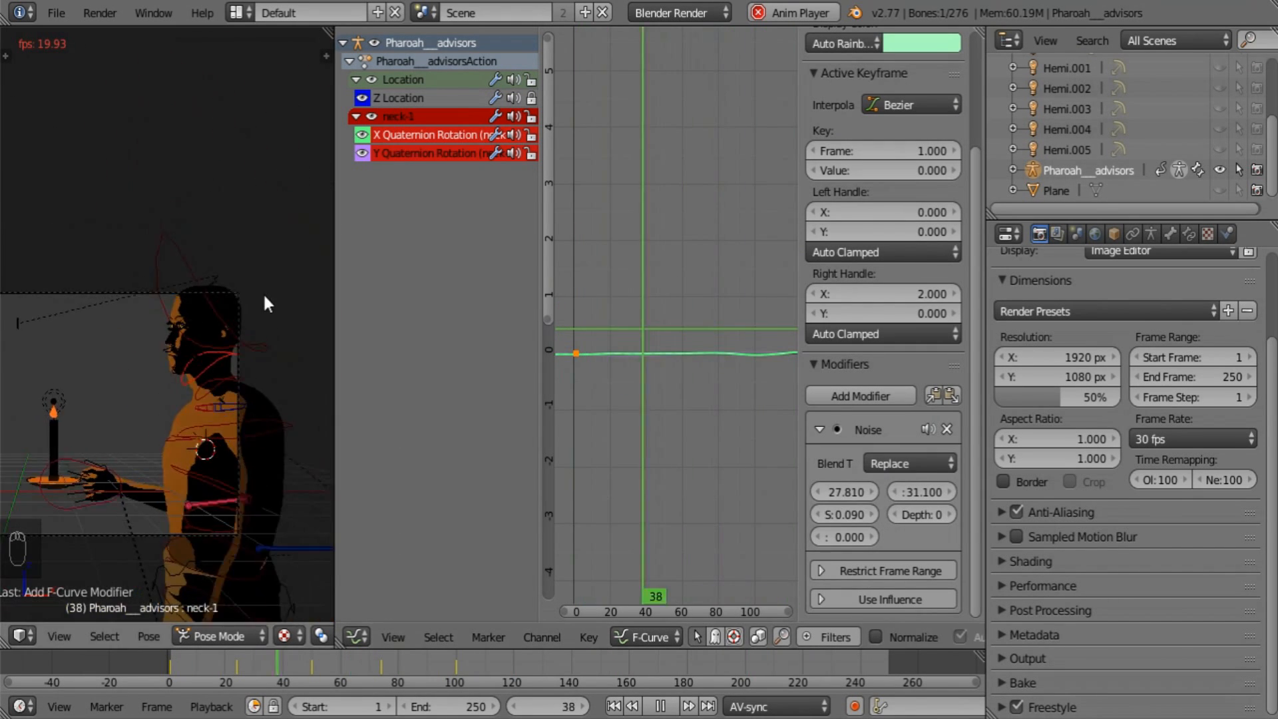
pyautogui.press('s')
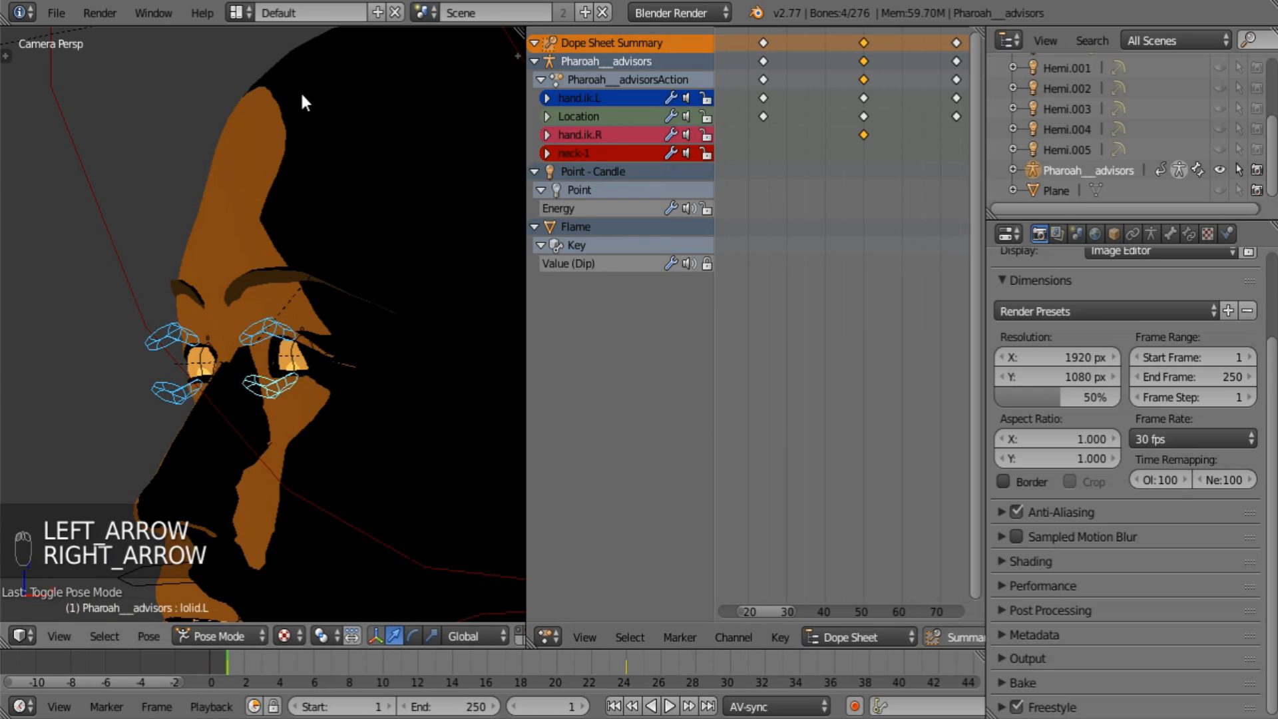
# Keyframe a blink on the four eyelid bones across frames 1, 3 and 6, and play the animation.
pyautogui.press('i')
pyautogui.press('Right')
pyautogui.press('Right')
pyautogui.press('Right')
pyautogui.press('Right')
pyautogui.press('Right')
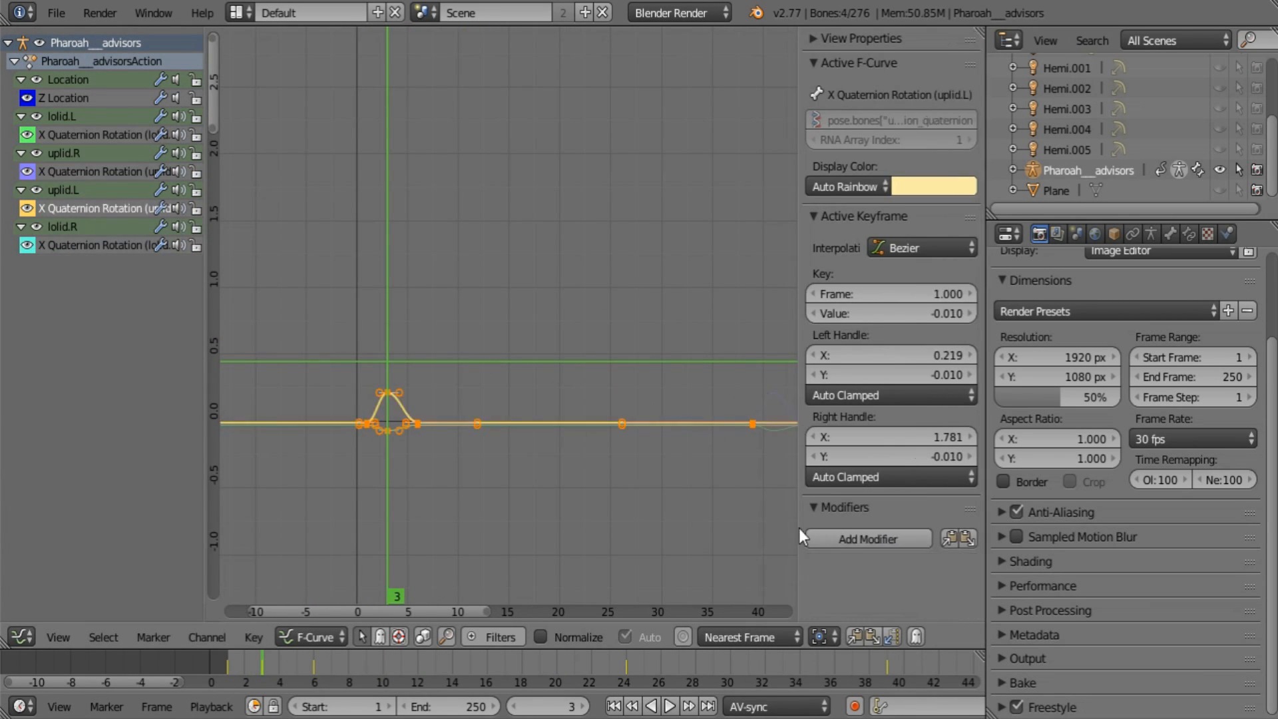
pyautogui.click(670, 707)
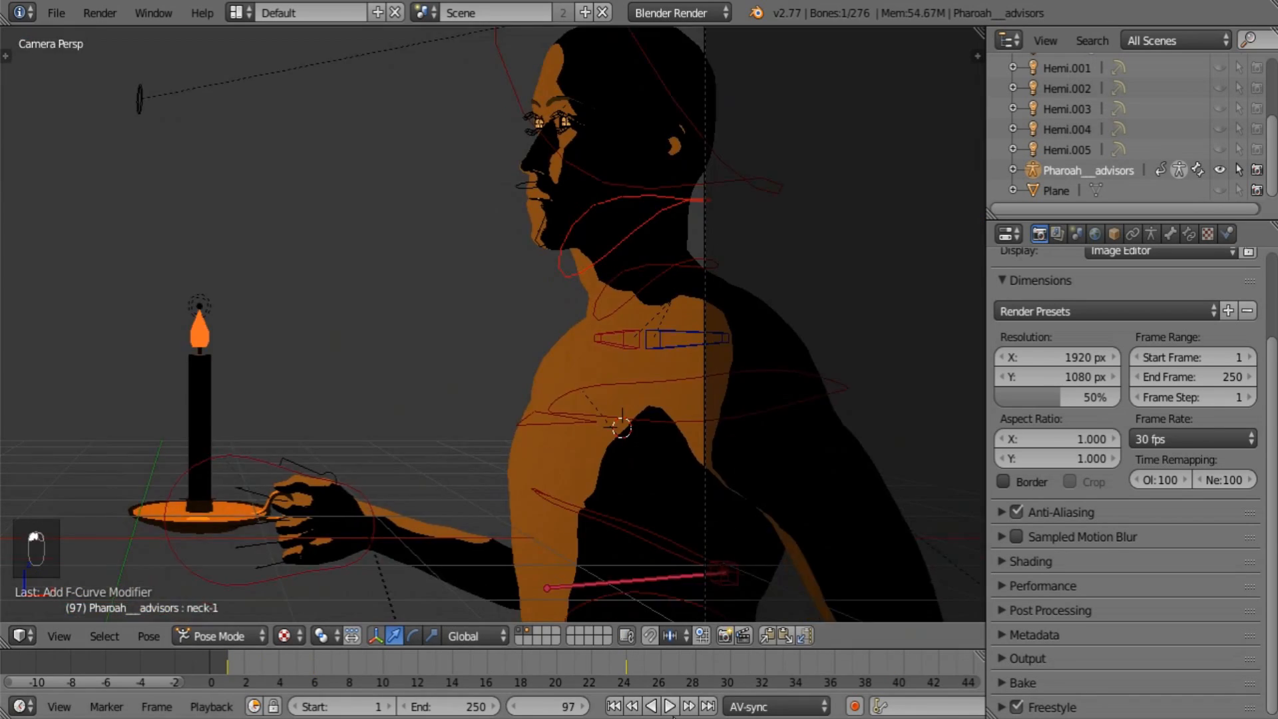
# Switch the viewport to Solid shading and keyframe the character's travel along the X axis past the camera.
pyautogui.click(340, 636)
pyautogui.click(365, 567)
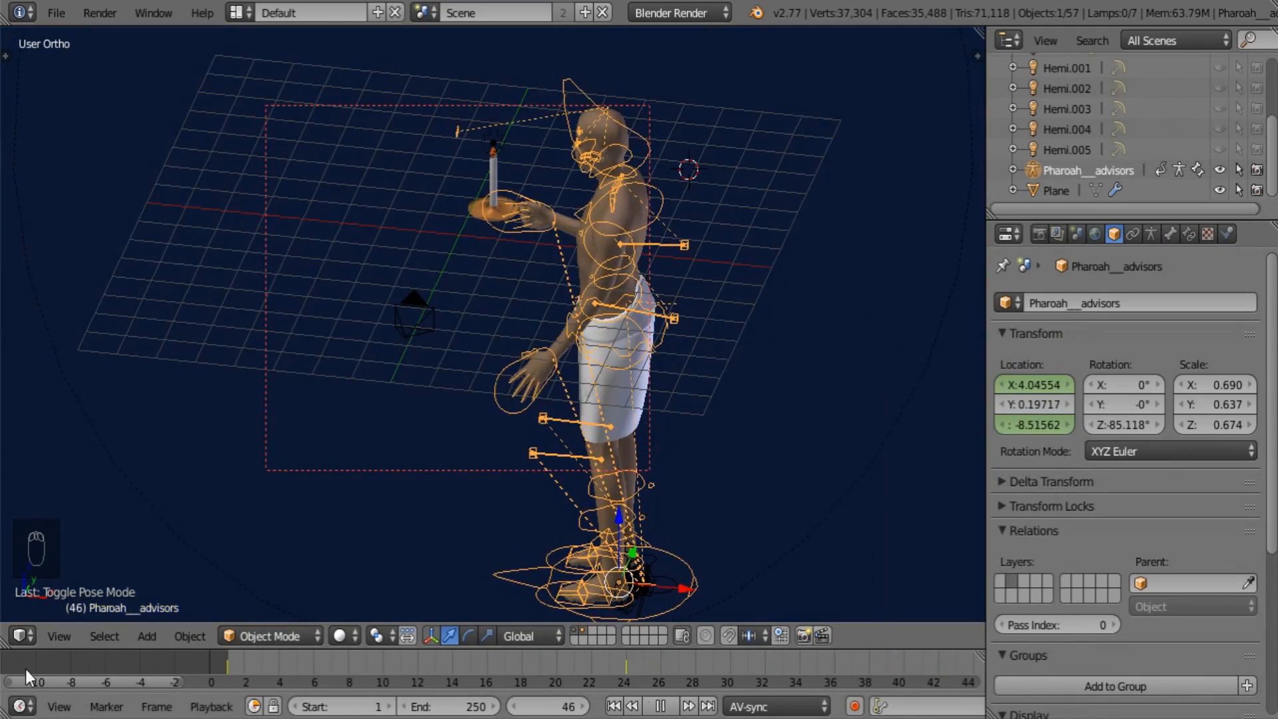
pyautogui.press('g')
pyautogui.press('x')
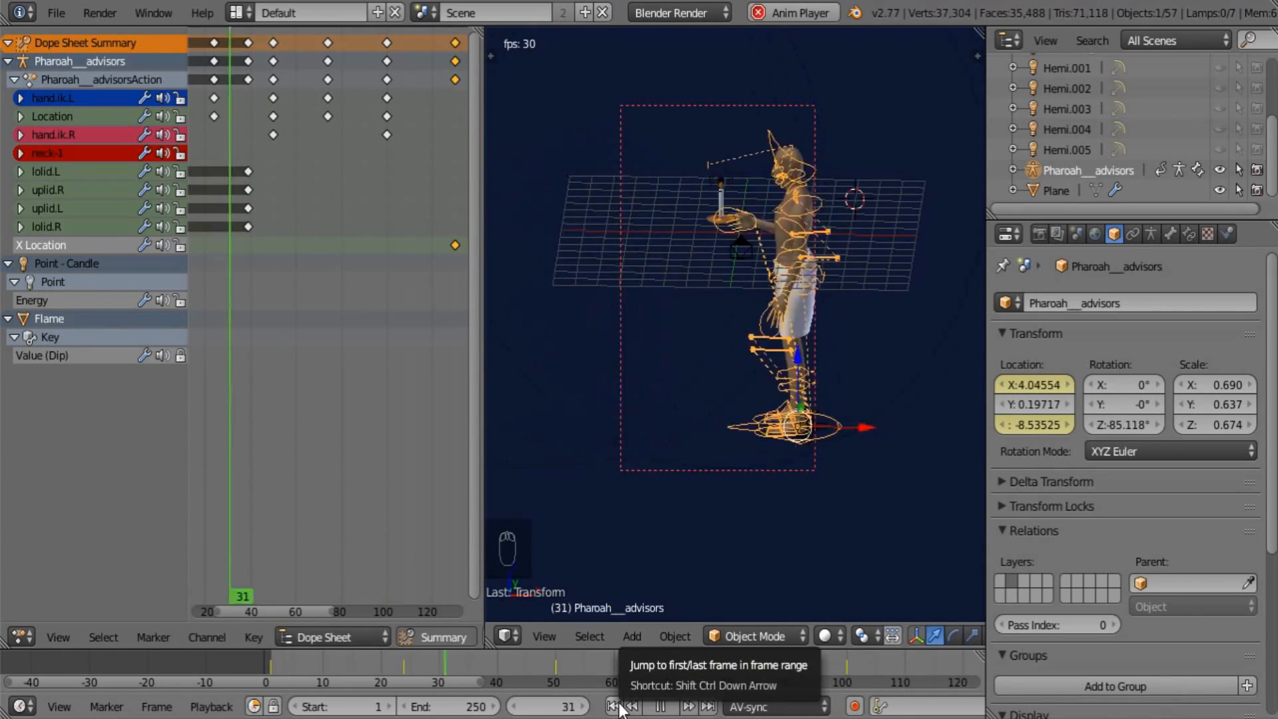
# Preview the walk through the camera and compress the character's keyframes in time in the Dope Sheet.
pyautogui.press('KP_0')
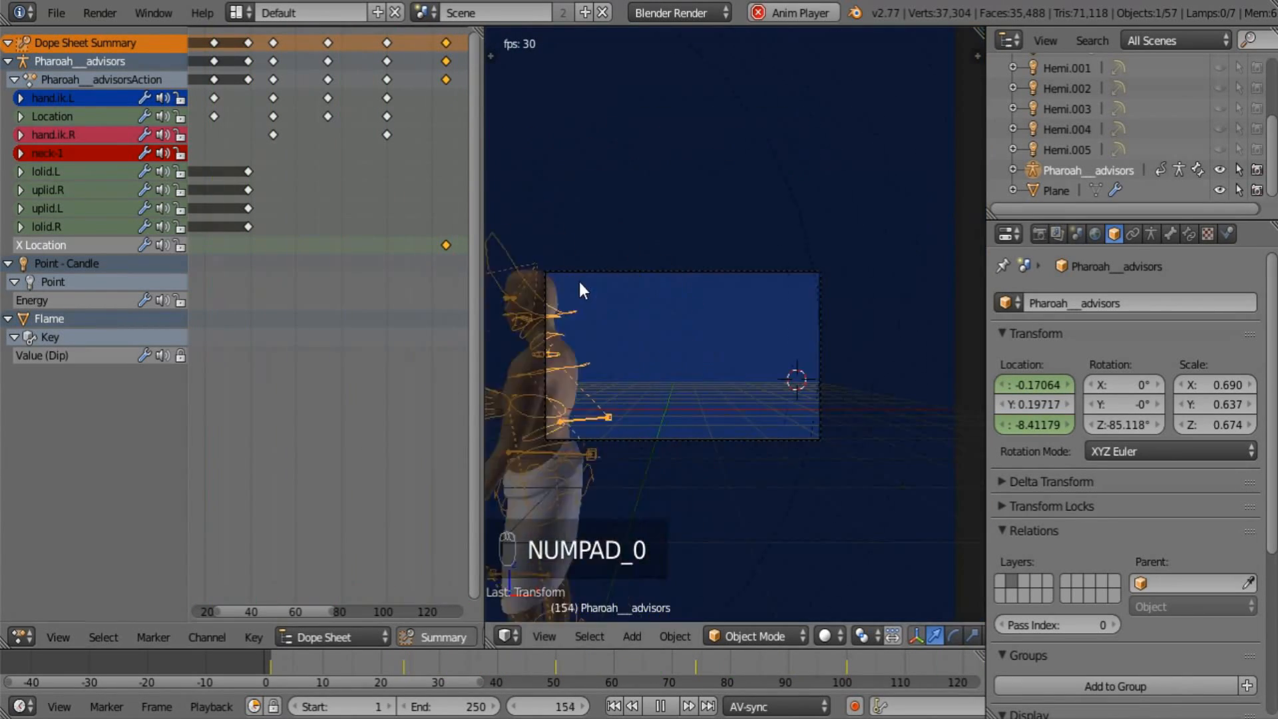
pyautogui.click(661, 706)
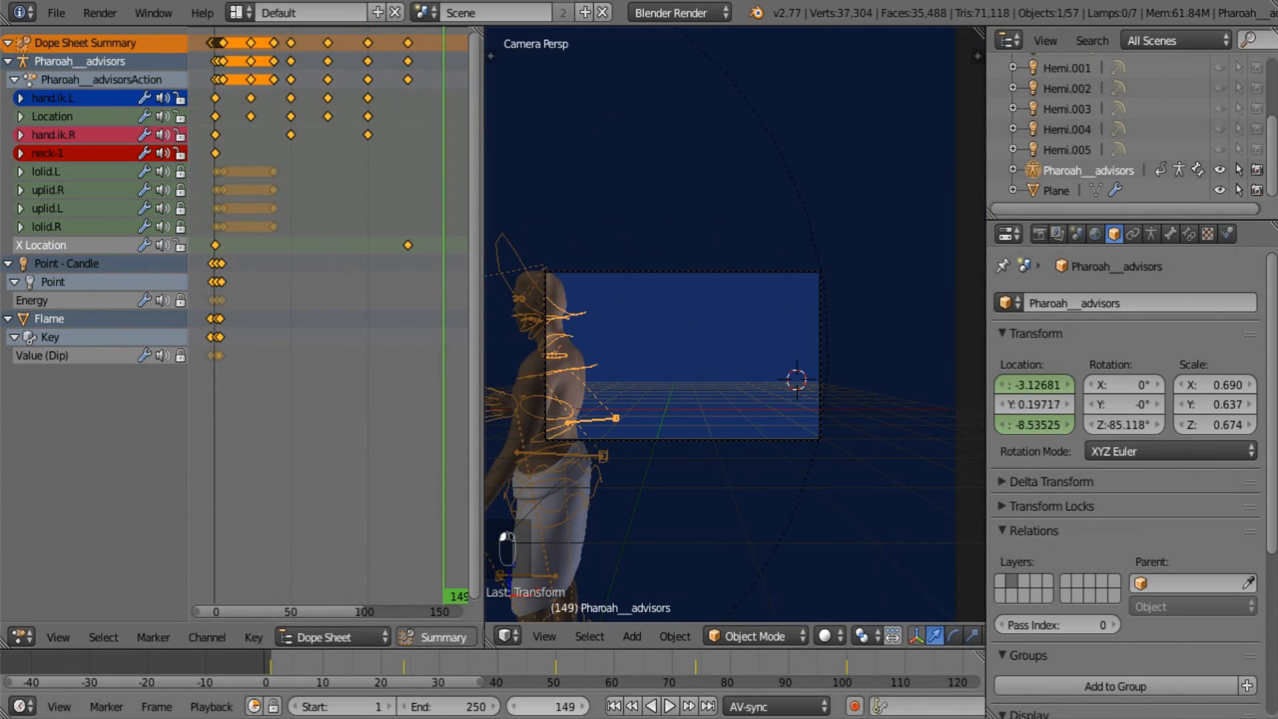
pyautogui.click(668, 706)
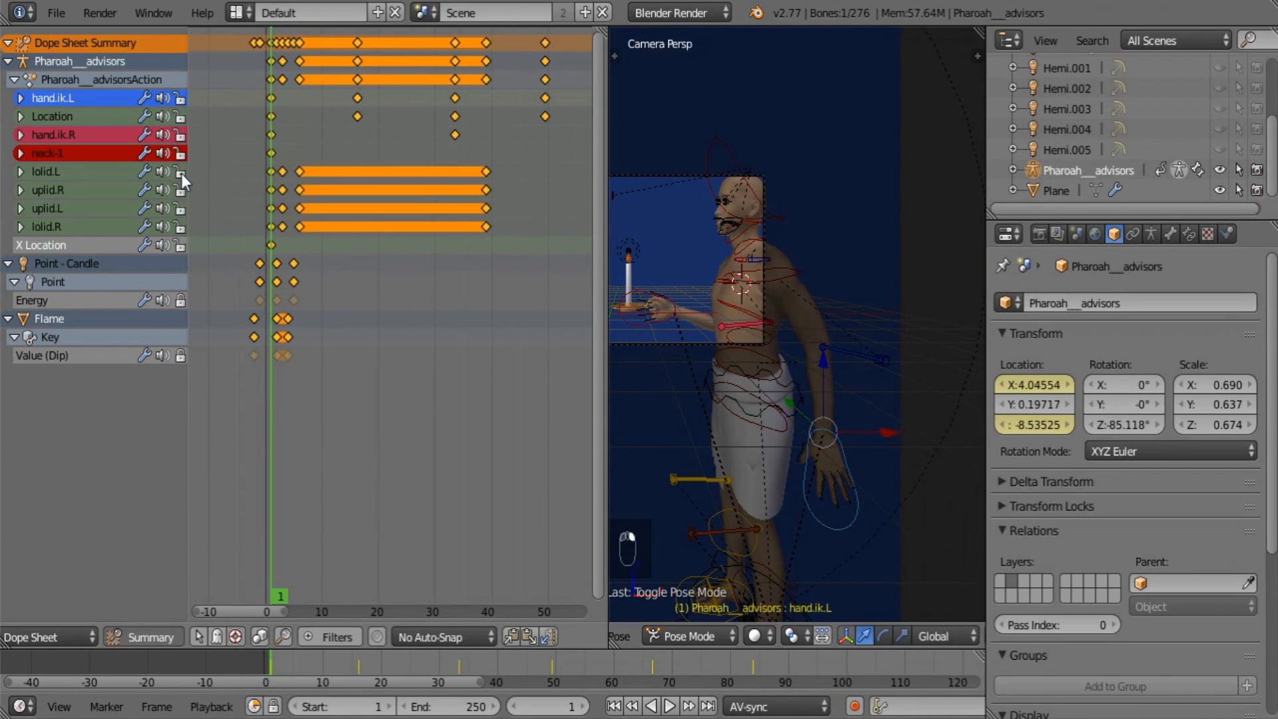
# Expand the hand.ik.L channels and shift its X Location keyframes about two frames later than the other channels.
pyautogui.press('KP_Add')
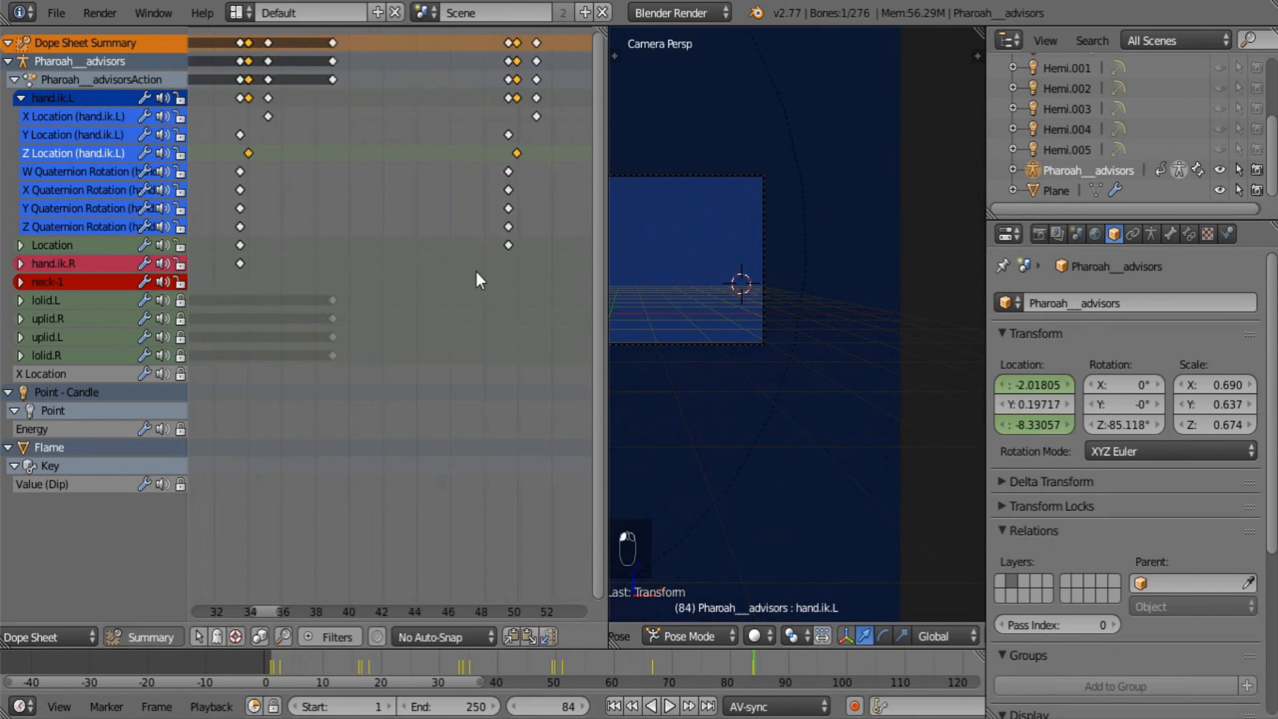
pyautogui.scroll(5, 476, 271)
pyautogui.hotkey('alt', 'a')
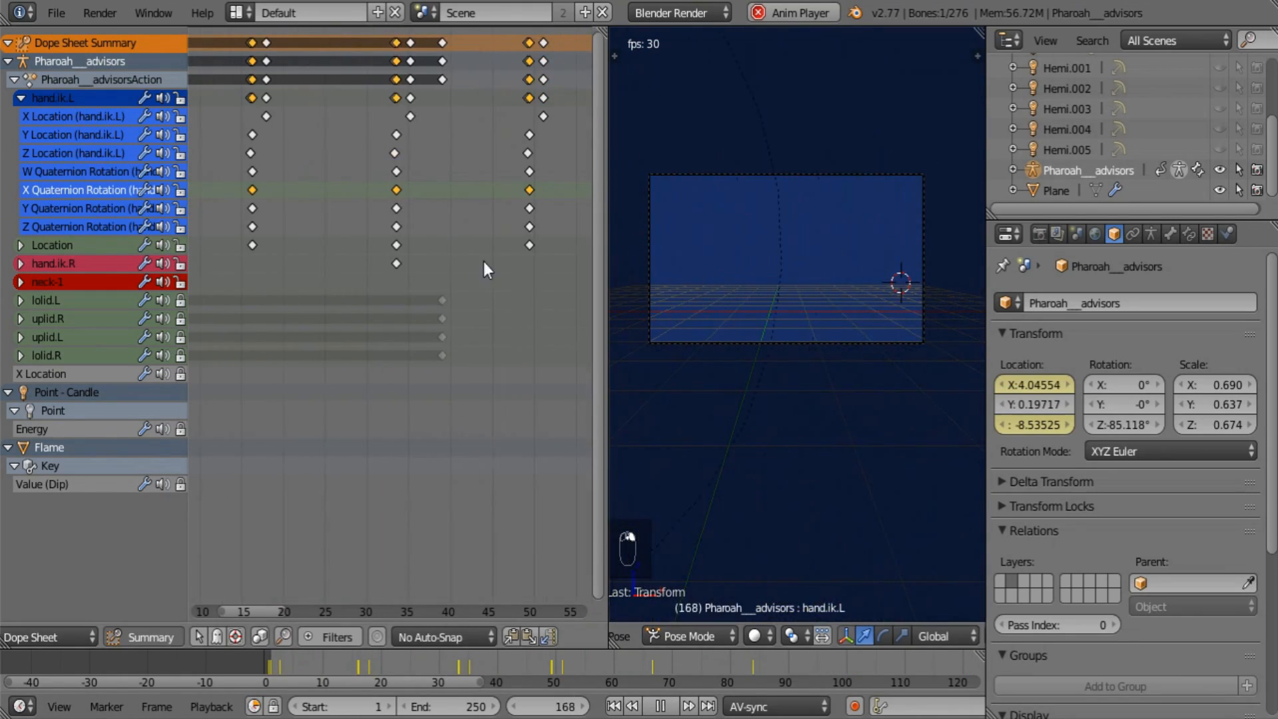
# Offset the X Quaternion Rotation keyframes of hand.ik.L in time while replaying the walk from the start.
pyautogui.click(613, 707)
pyautogui.press('g')
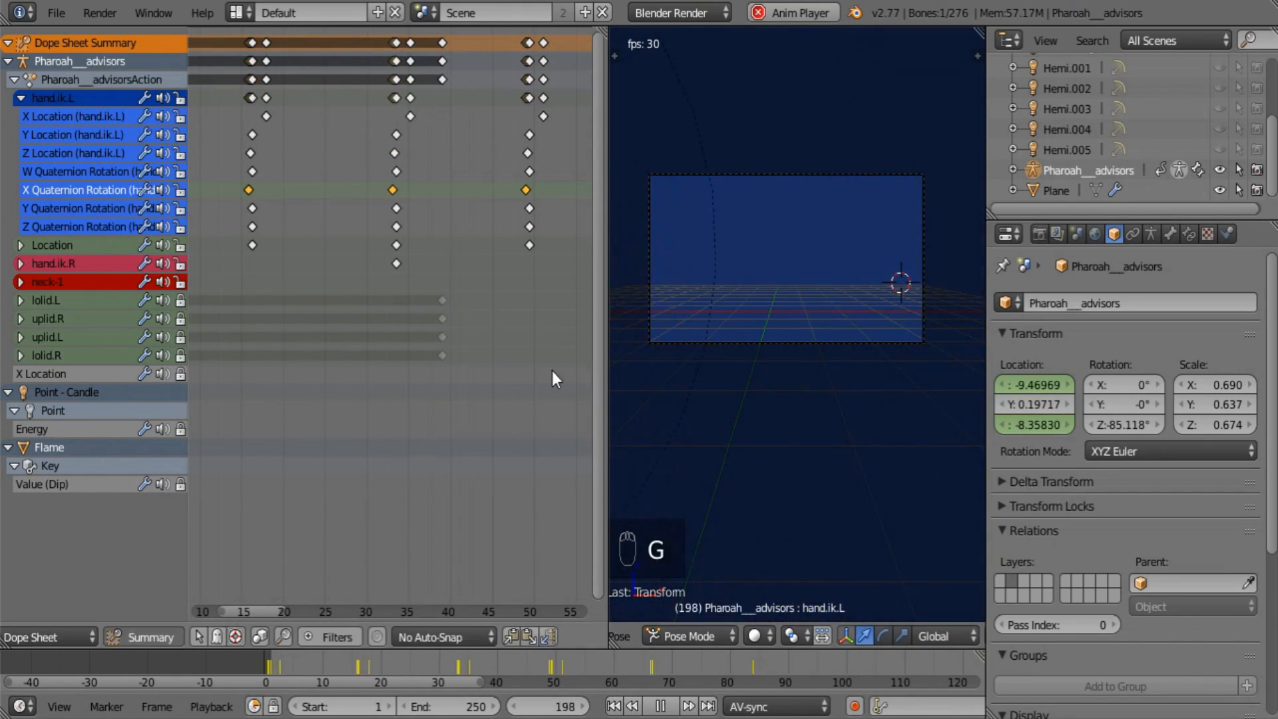
pyautogui.click(538, 370)
pyautogui.click(613, 707)
pyautogui.press('g')
pyautogui.click(566, 372)
# Offset the Y and Z Quaternion Rotation keyframes of hand.ik.L in time, replaying the animation to compare.
pyautogui.click(613, 708)
pyautogui.click(613, 707)
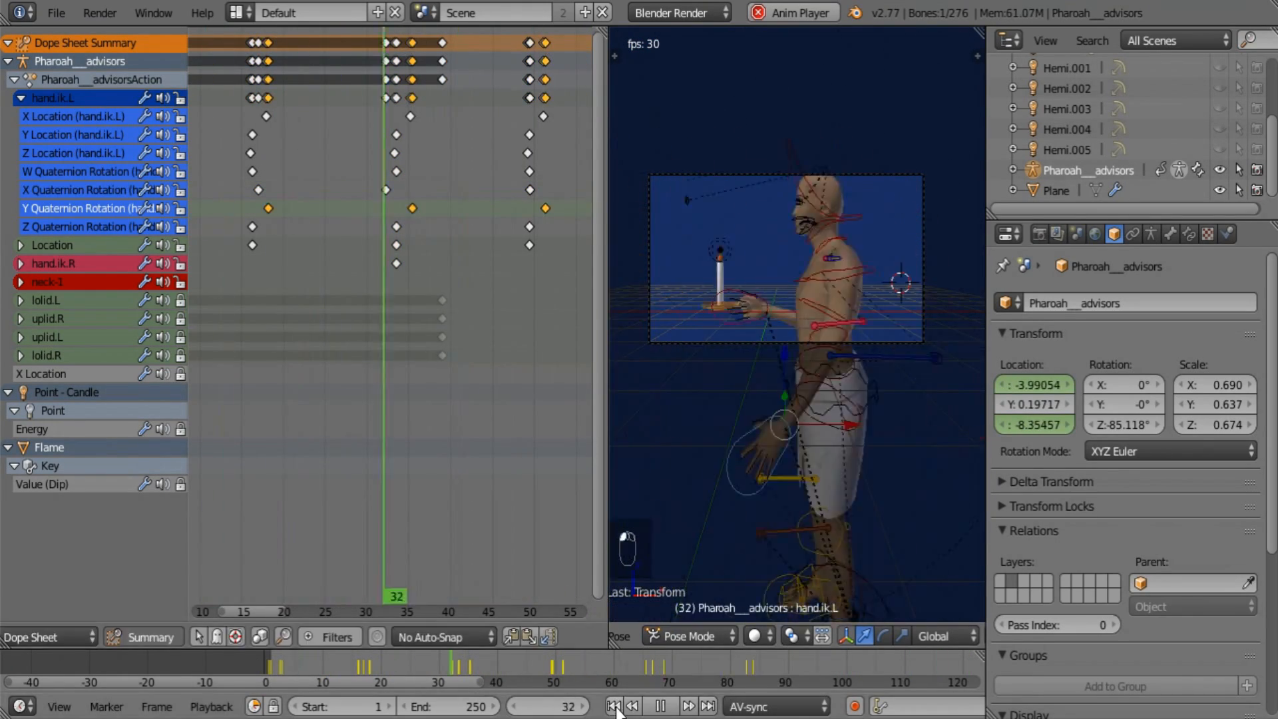
pyautogui.click(553, 373)
pyautogui.click(613, 707)
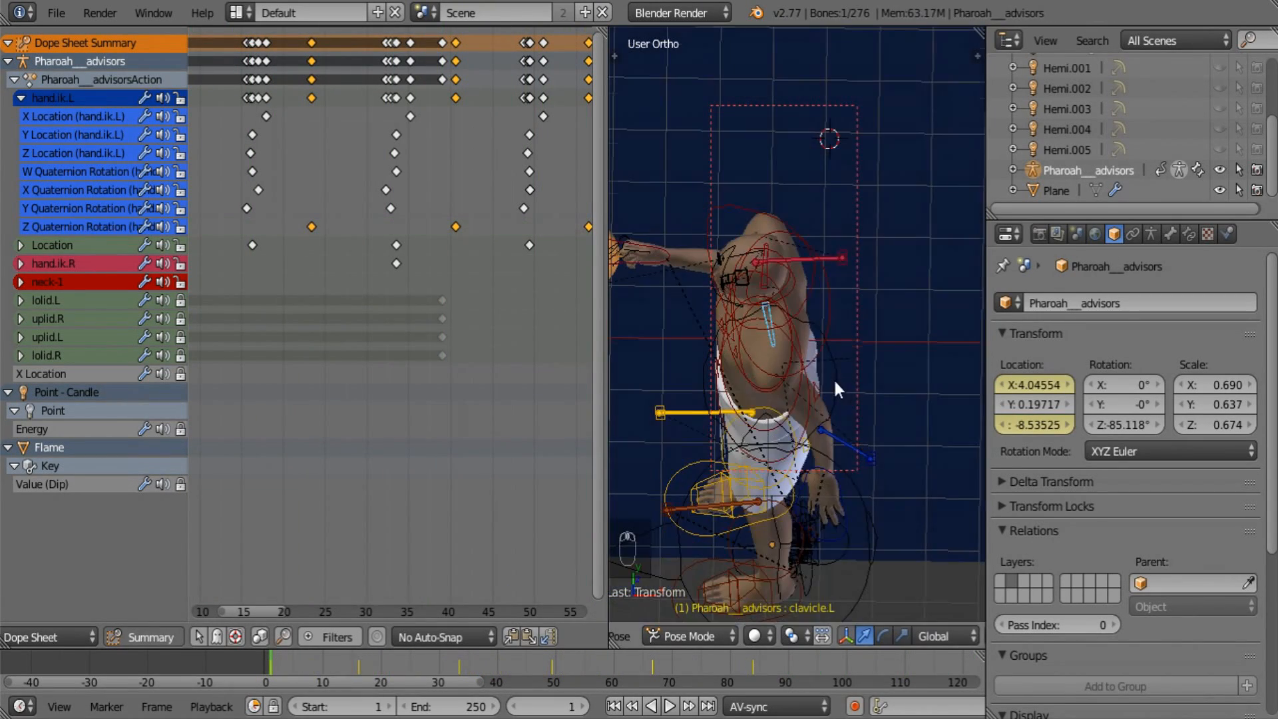
# Rotate the clavicle.L bone about 14° around the global Z axis and keyframe the pose at frame 1.
pyautogui.press('r')
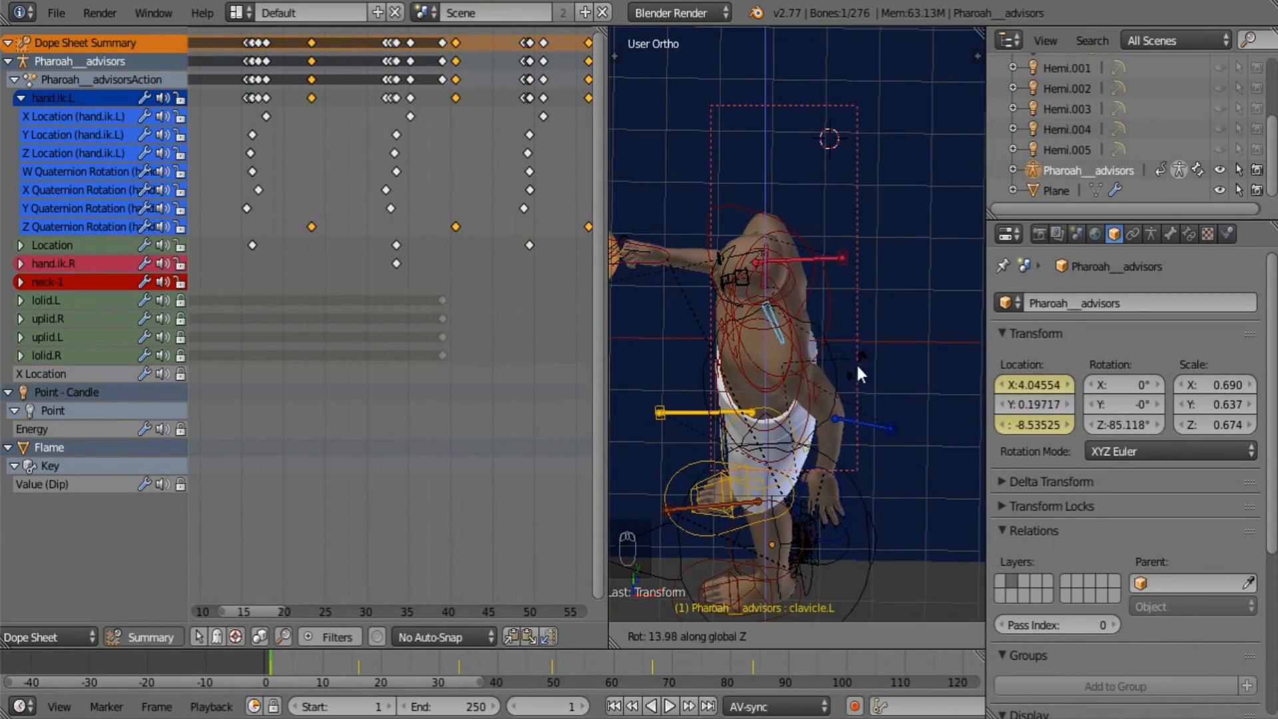
pyautogui.click(856, 362)
pyautogui.press('i')
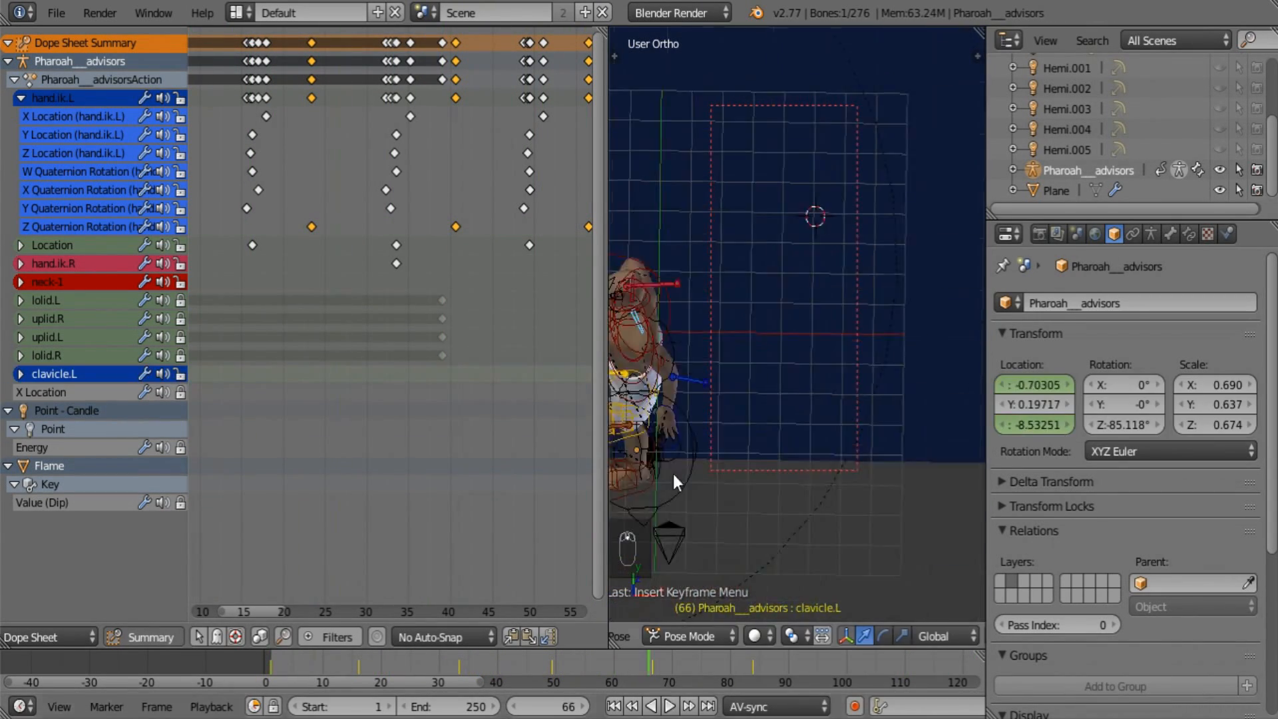
# Keyframe the clavicle.L bone again at frame 67, the end of the walk cycle, with the same pose.
pyautogui.scroll(1, 673, 474)
pyautogui.keyDown('shift'); pyautogui.moveTo(672, 473); pyautogui.dragTo(827, 509, button='middle'); pyautogui.keyUp('shift')
pyautogui.click(654, 666)
pyautogui.press('r')
pyautogui.click(872, 406)
pyautogui.press('i')
pyautogui.click(872, 406)
pyautogui.press('Home')
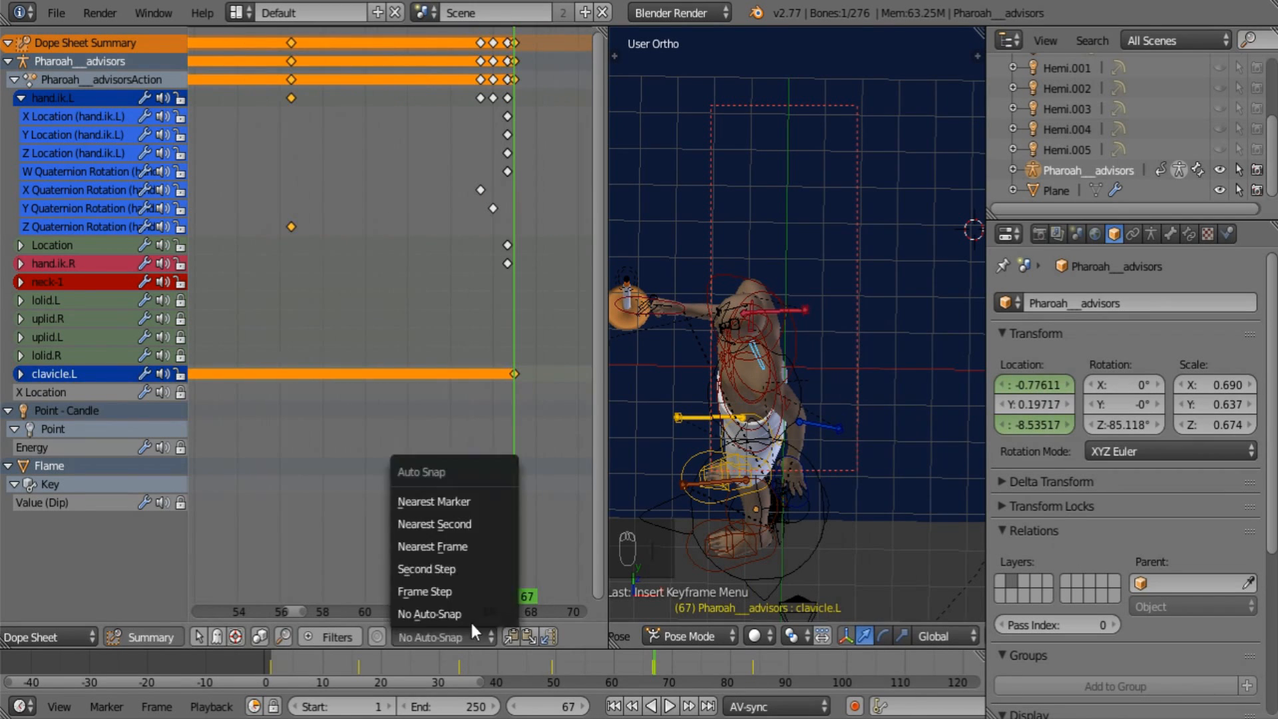
# Shift the clavicle.L keyframe near frame 67 so it lines up with the hand.ik.L keyframes in the Dope Sheet.
pyautogui.click(509, 405)
pyautogui.scroll(10, 526, 466)
pyautogui.press('g')
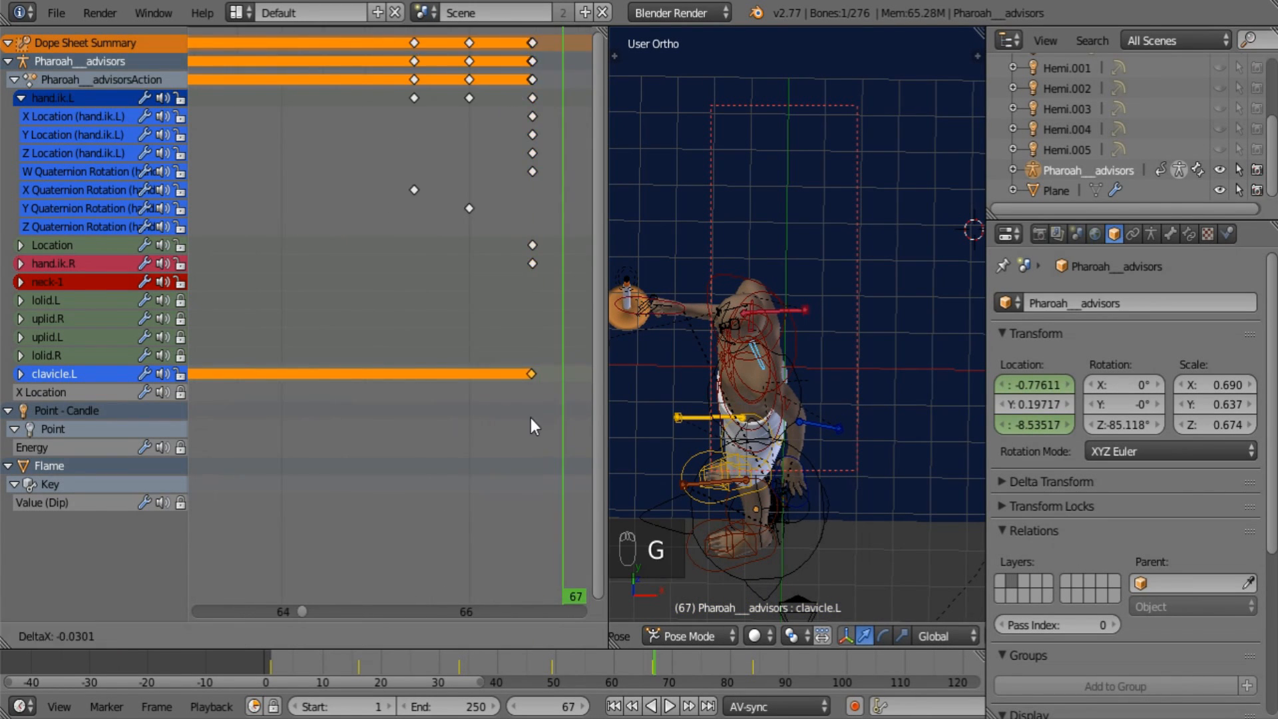
pyautogui.click(529, 417)
pyautogui.scroll(-6, 530, 417)
# Keyframe the clavicle.L bone with the opposite rotation midway through the walk cycle, at frame 33.
pyautogui.click(541, 670)
pyautogui.click(884, 413)
pyautogui.press('i')
pyautogui.click(884, 413)
pyautogui.moveTo(884, 413); pyautogui.dragTo(880, 300, button='middle')
pyautogui.scroll(-5, 440, 370)
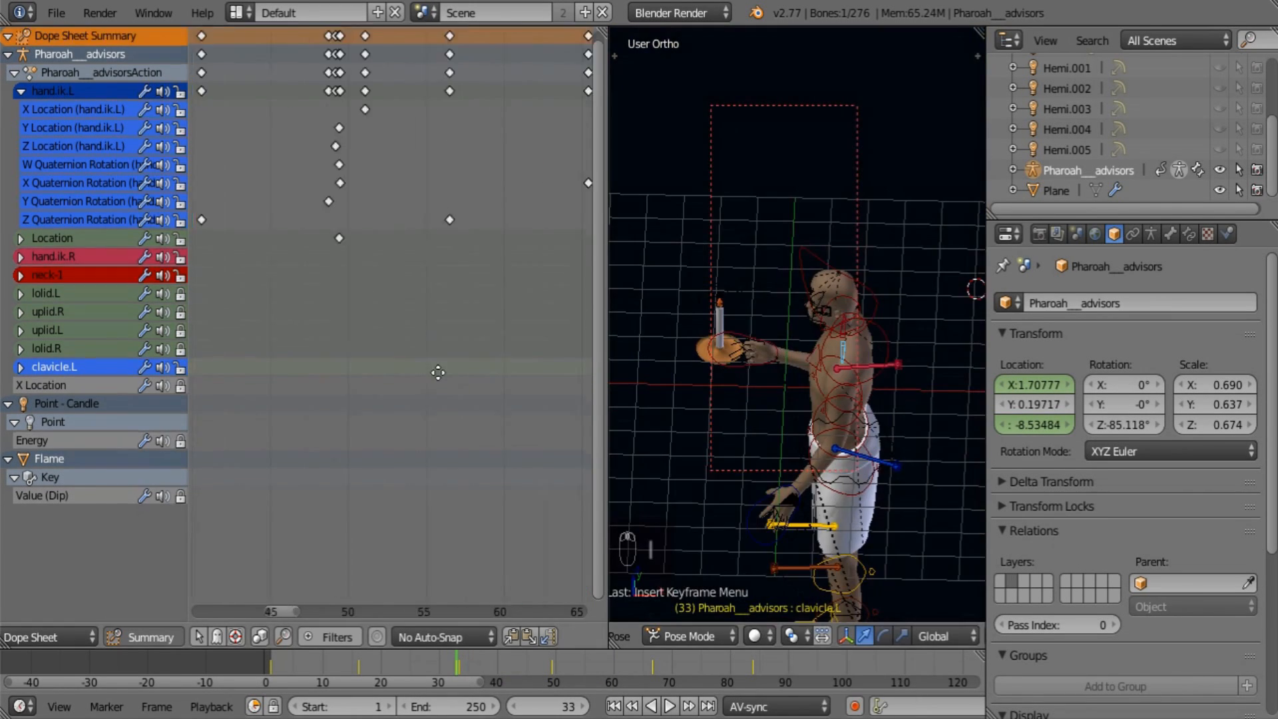
# Align the middle clavicle.L keyframe with the other channels and loop its Z Quaternion Rotation curve with a Cycles modifier.
pyautogui.scroll(9, 424, 389)
pyautogui.press('g')
pyautogui.click(22, 378)
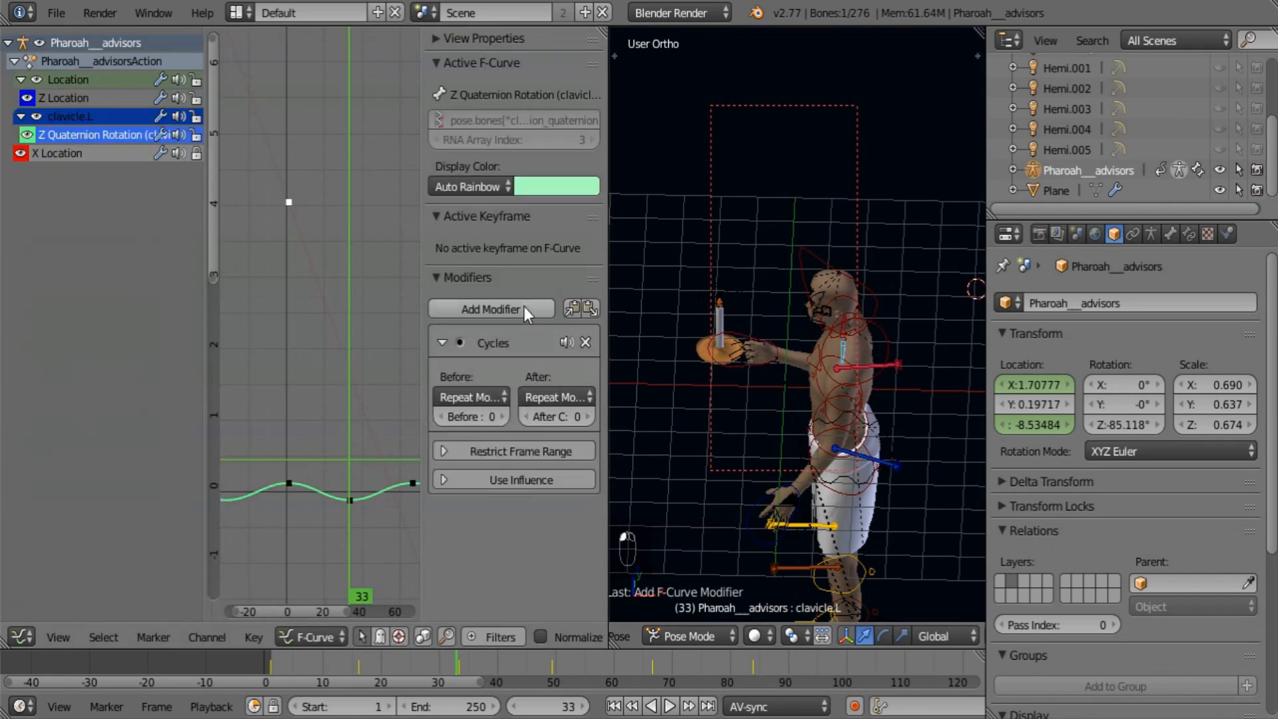
pyautogui.click(669, 706)
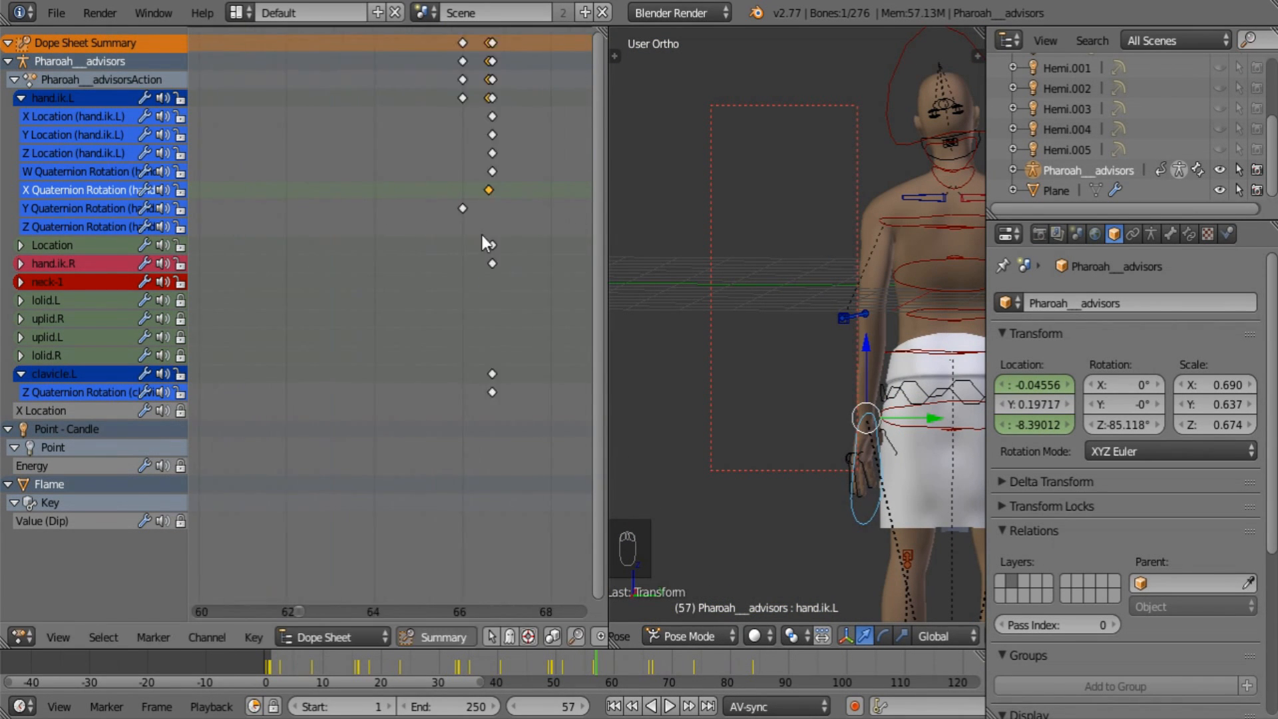
# Line up the hand.ik.L rotation and location keyframes near frames 67 and 1 with the other channels' keyframes.
pyautogui.scroll(8, 481, 234)
pyautogui.press('g')
pyautogui.click(374, 264)
pyautogui.scroll(-15, 374, 264)
pyautogui.moveTo(462, 294); pyautogui.dragTo(310, 205, button='middle')
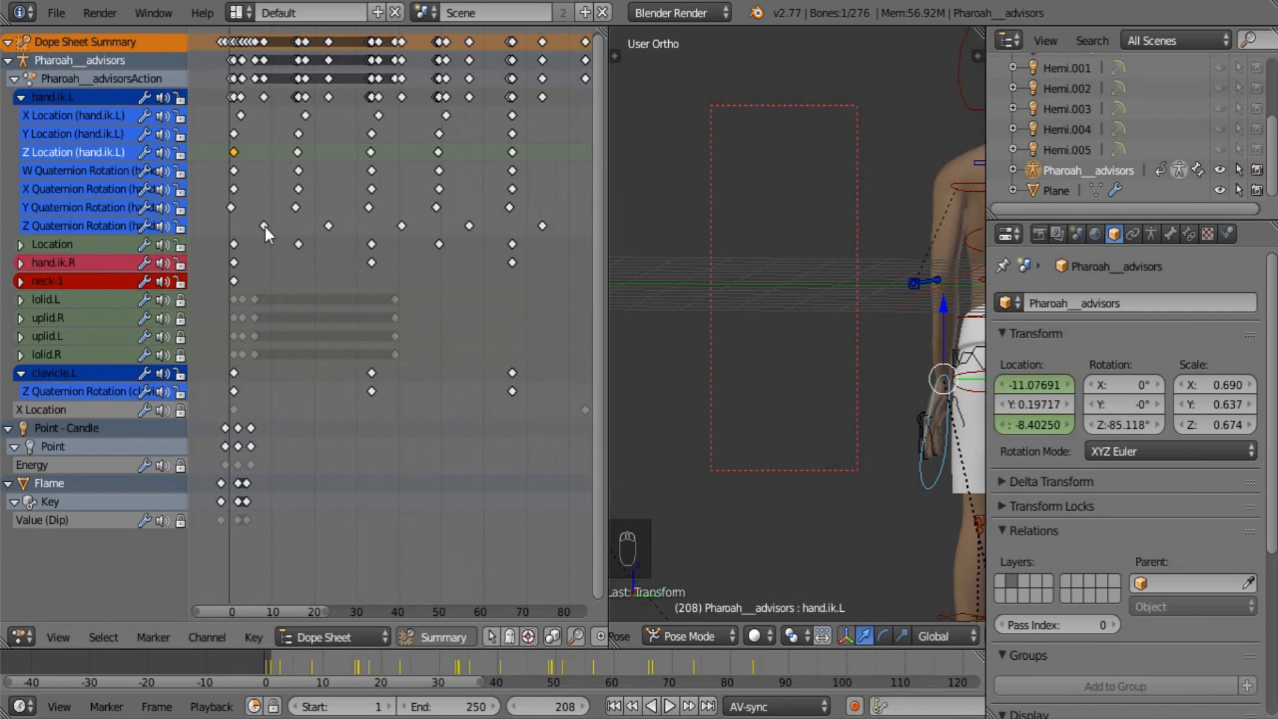
pyautogui.press('g')
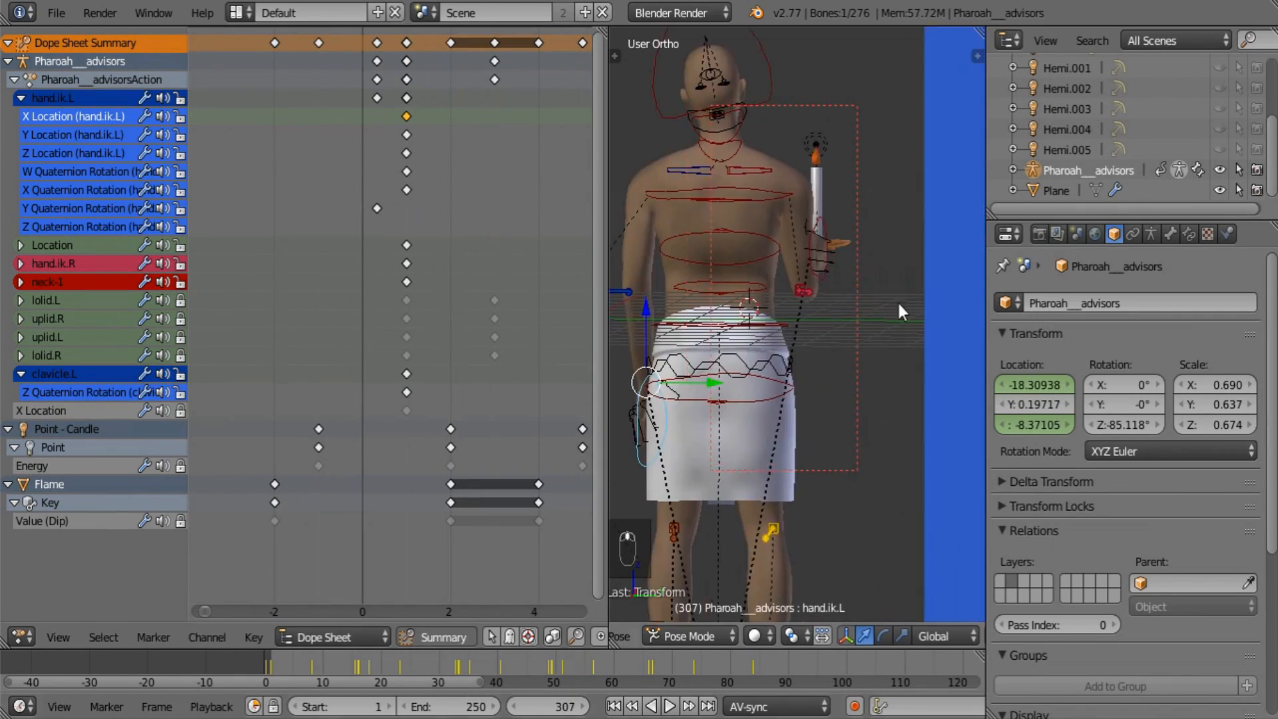
# Step through the walk forwards and backwards and inspect the character out to frame 450.
pyautogui.press('Right')
pyautogui.press('Right')
pyautogui.press('Right')
pyautogui.press('Right')
pyautogui.press('Right')
pyautogui.press('Right')
pyautogui.press('Right')
pyautogui.press('Right')
pyautogui.press('Right')
pyautogui.press('Right')
pyautogui.press('Left')
pyautogui.press('Left')
pyautogui.press('Left')
pyautogui.press('Left')
pyautogui.press('Left')
pyautogui.press('Left')
pyautogui.press('Left')
pyautogui.press('Left')
pyautogui.press('Left')
pyautogui.press('Left')
pyautogui.scroll(-15, 557, 663)
pyautogui.click(641, 663)
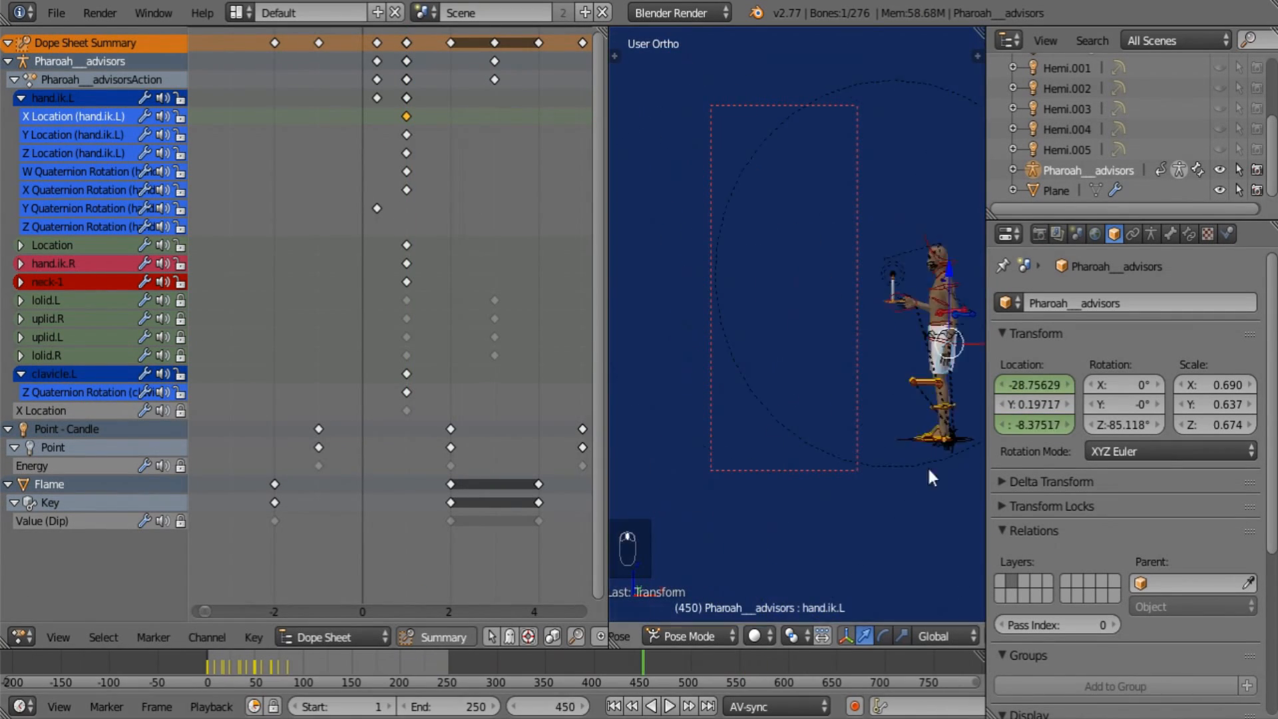
# Keyframe the camera's location, reposition the camera along the X axis, and play the animation through the camera.
pyautogui.press('KP_0')
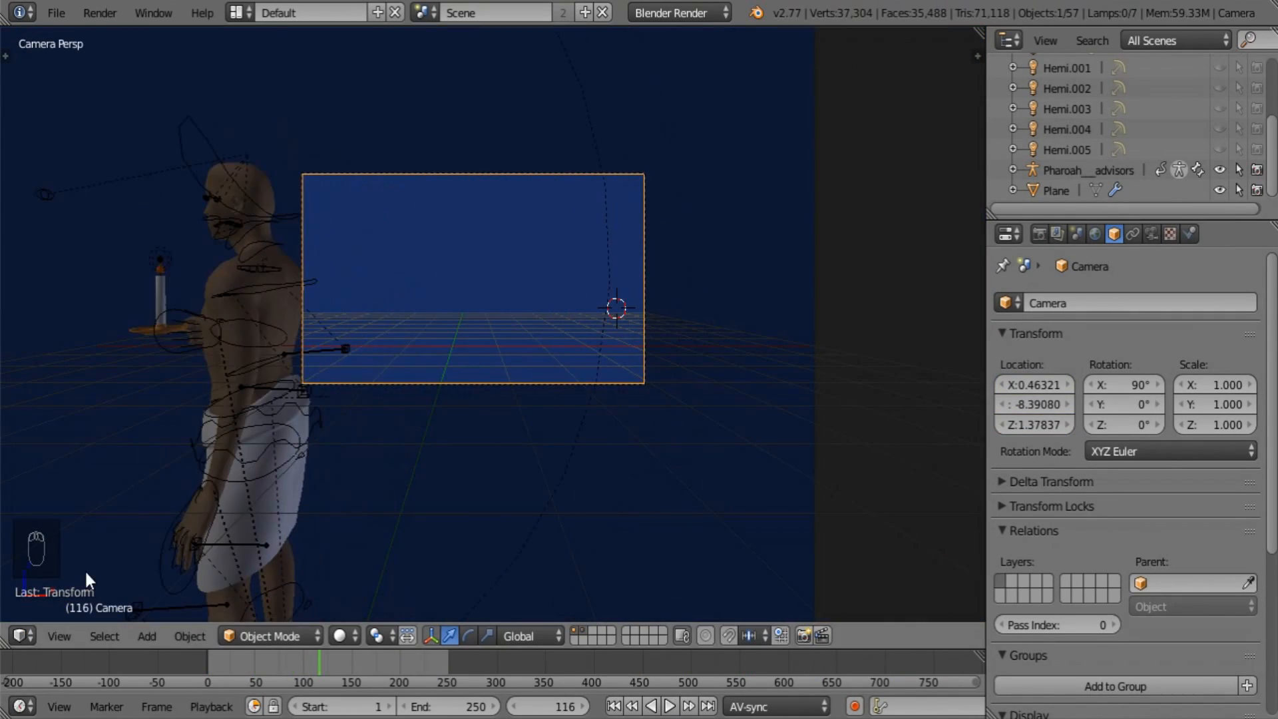
pyautogui.press('i')
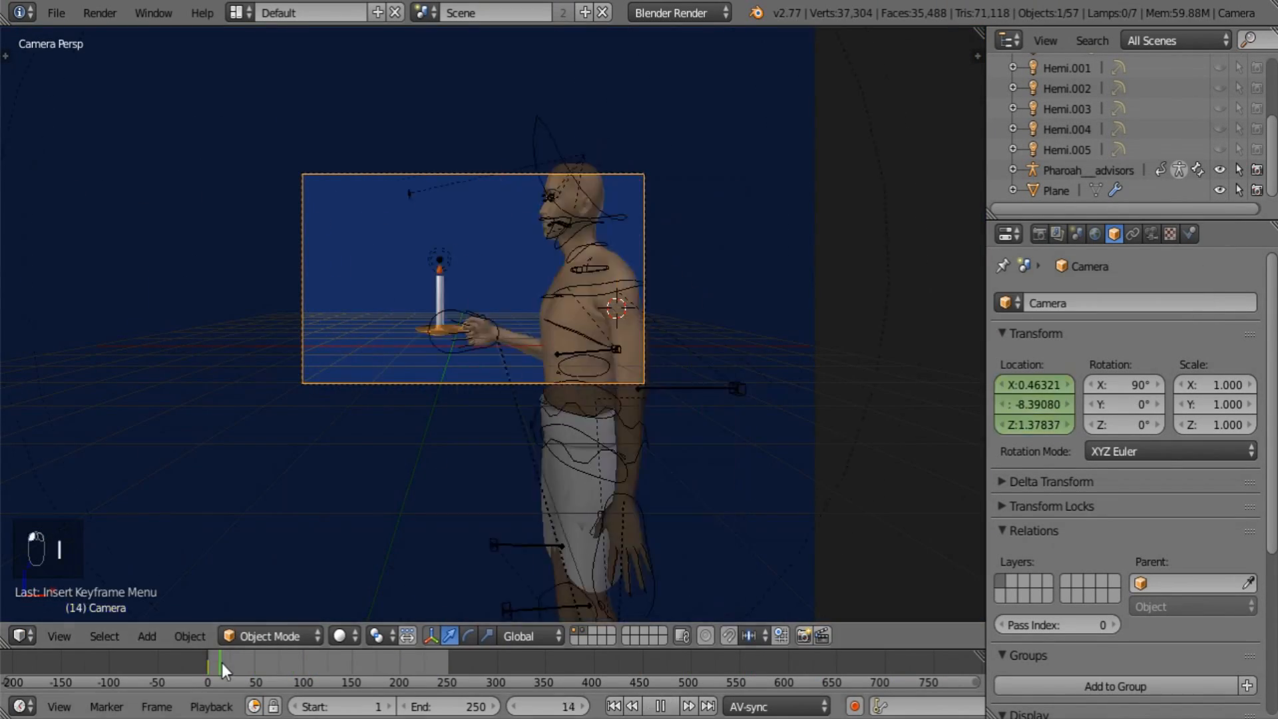
pyautogui.hotkey('shift', 'Right')
pyautogui.press('g')
pyautogui.press('x')
pyautogui.click(753, 265)
pyautogui.click(668, 706)
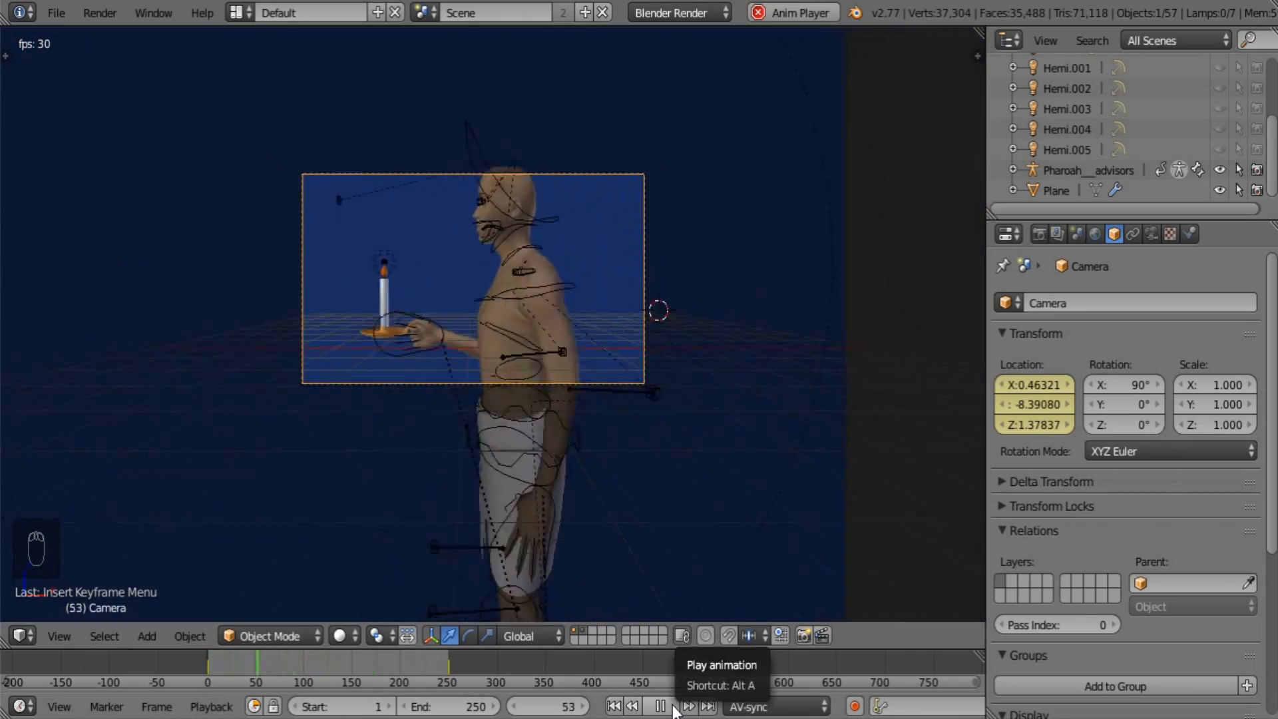